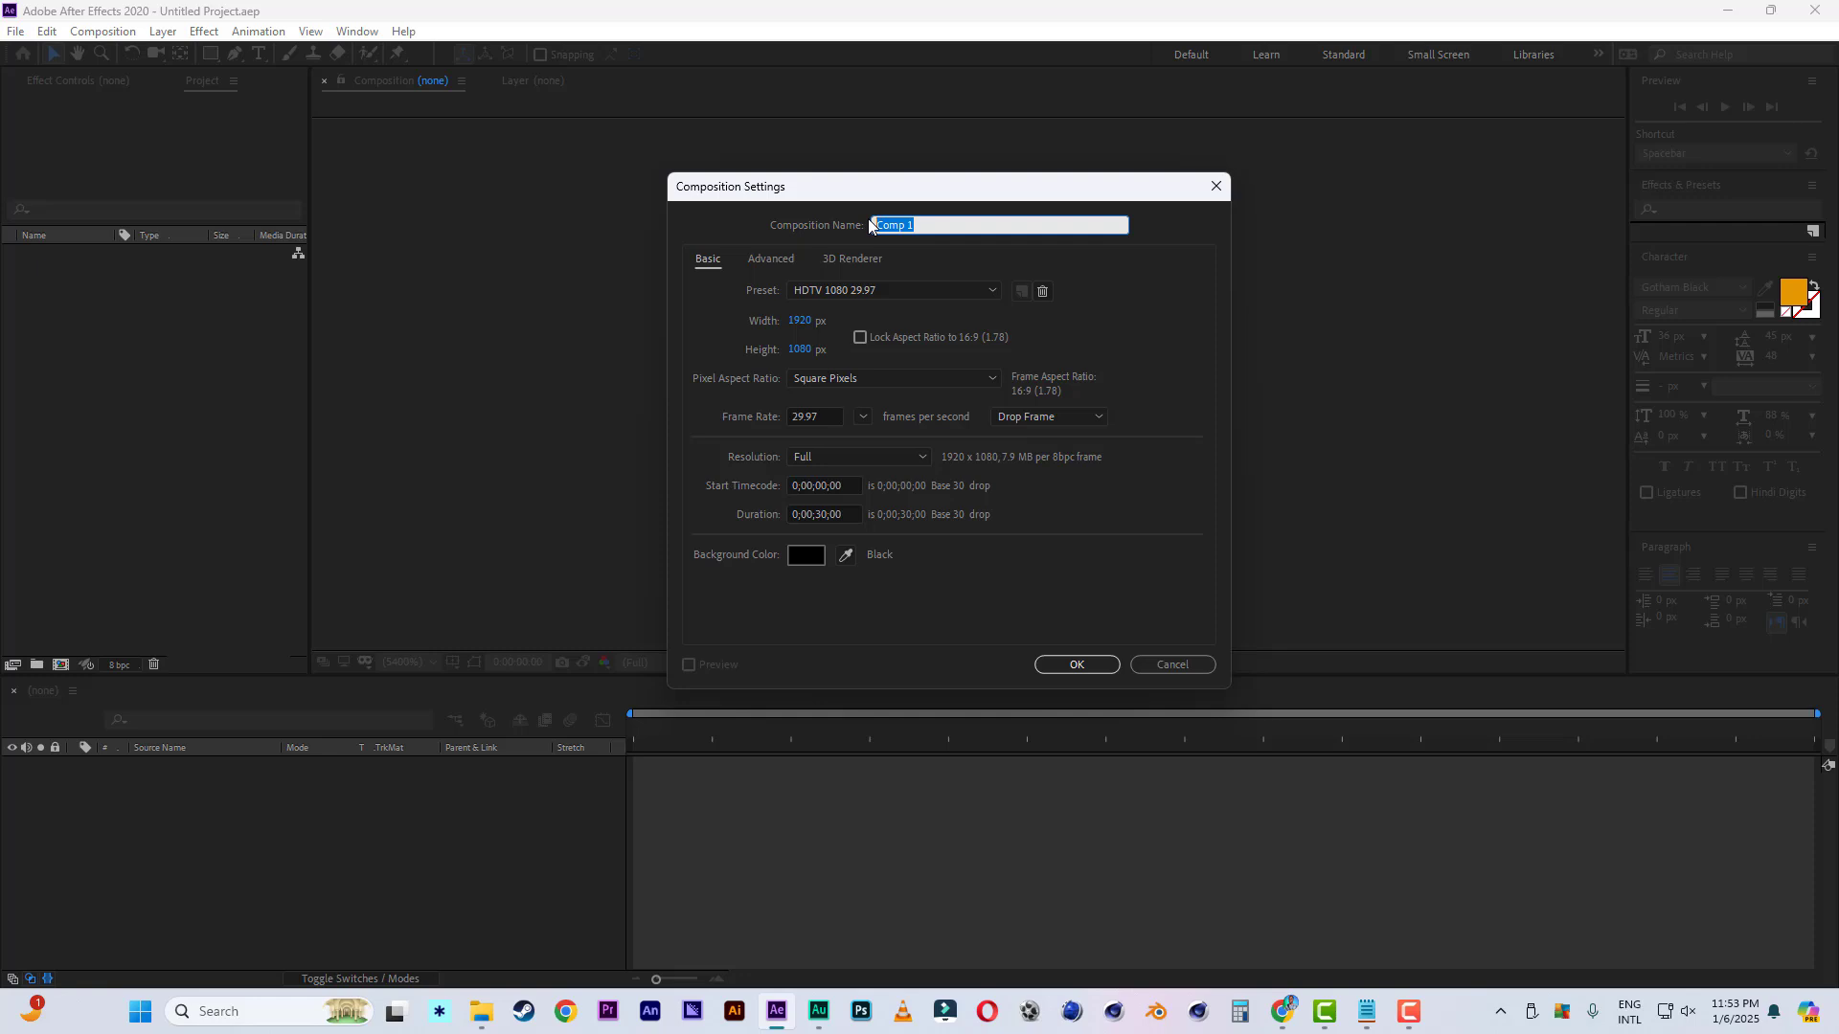
Create a composition named logo with the HDTV 1080 29.97 preset, and duplicate it as a composition named picture 1.
{"action": "type", "text": "logo"}
{"action": "left_click", "coordinate": [1078, 662]}
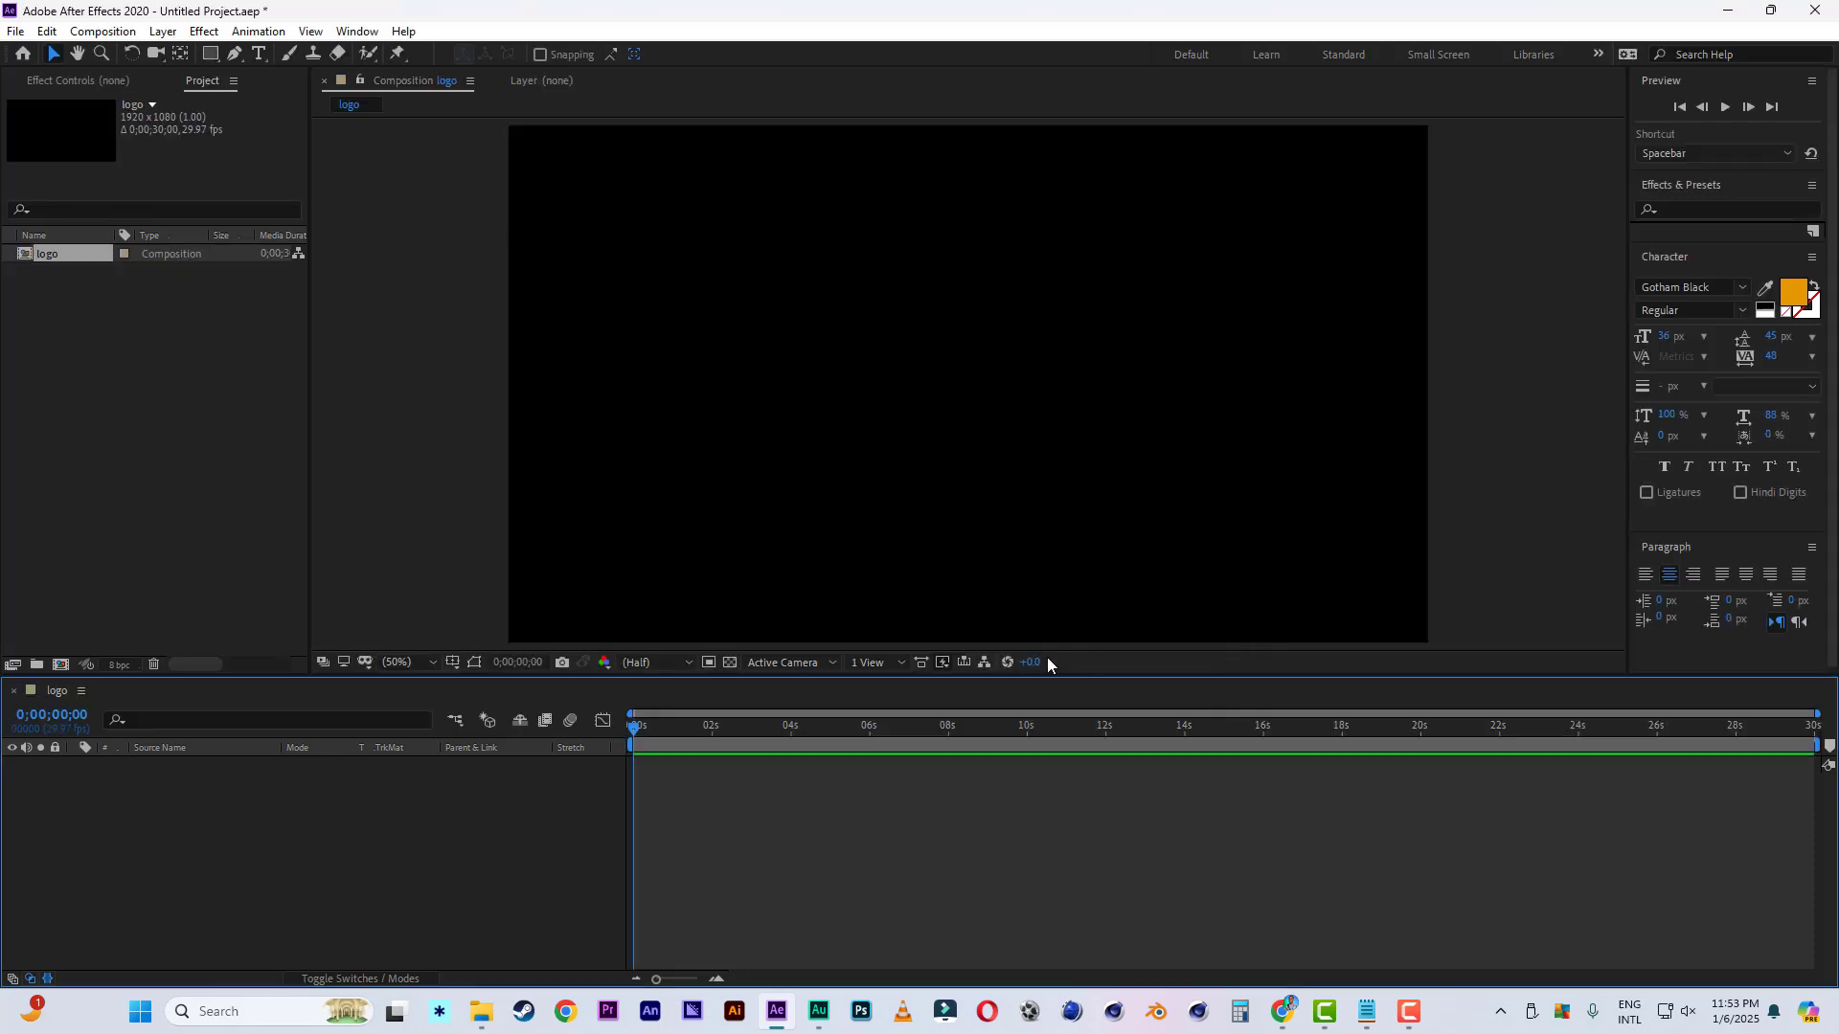
{"action": "left_click", "coordinate": [61, 260]}
{"action": "key", "text": "ctrl+d"}
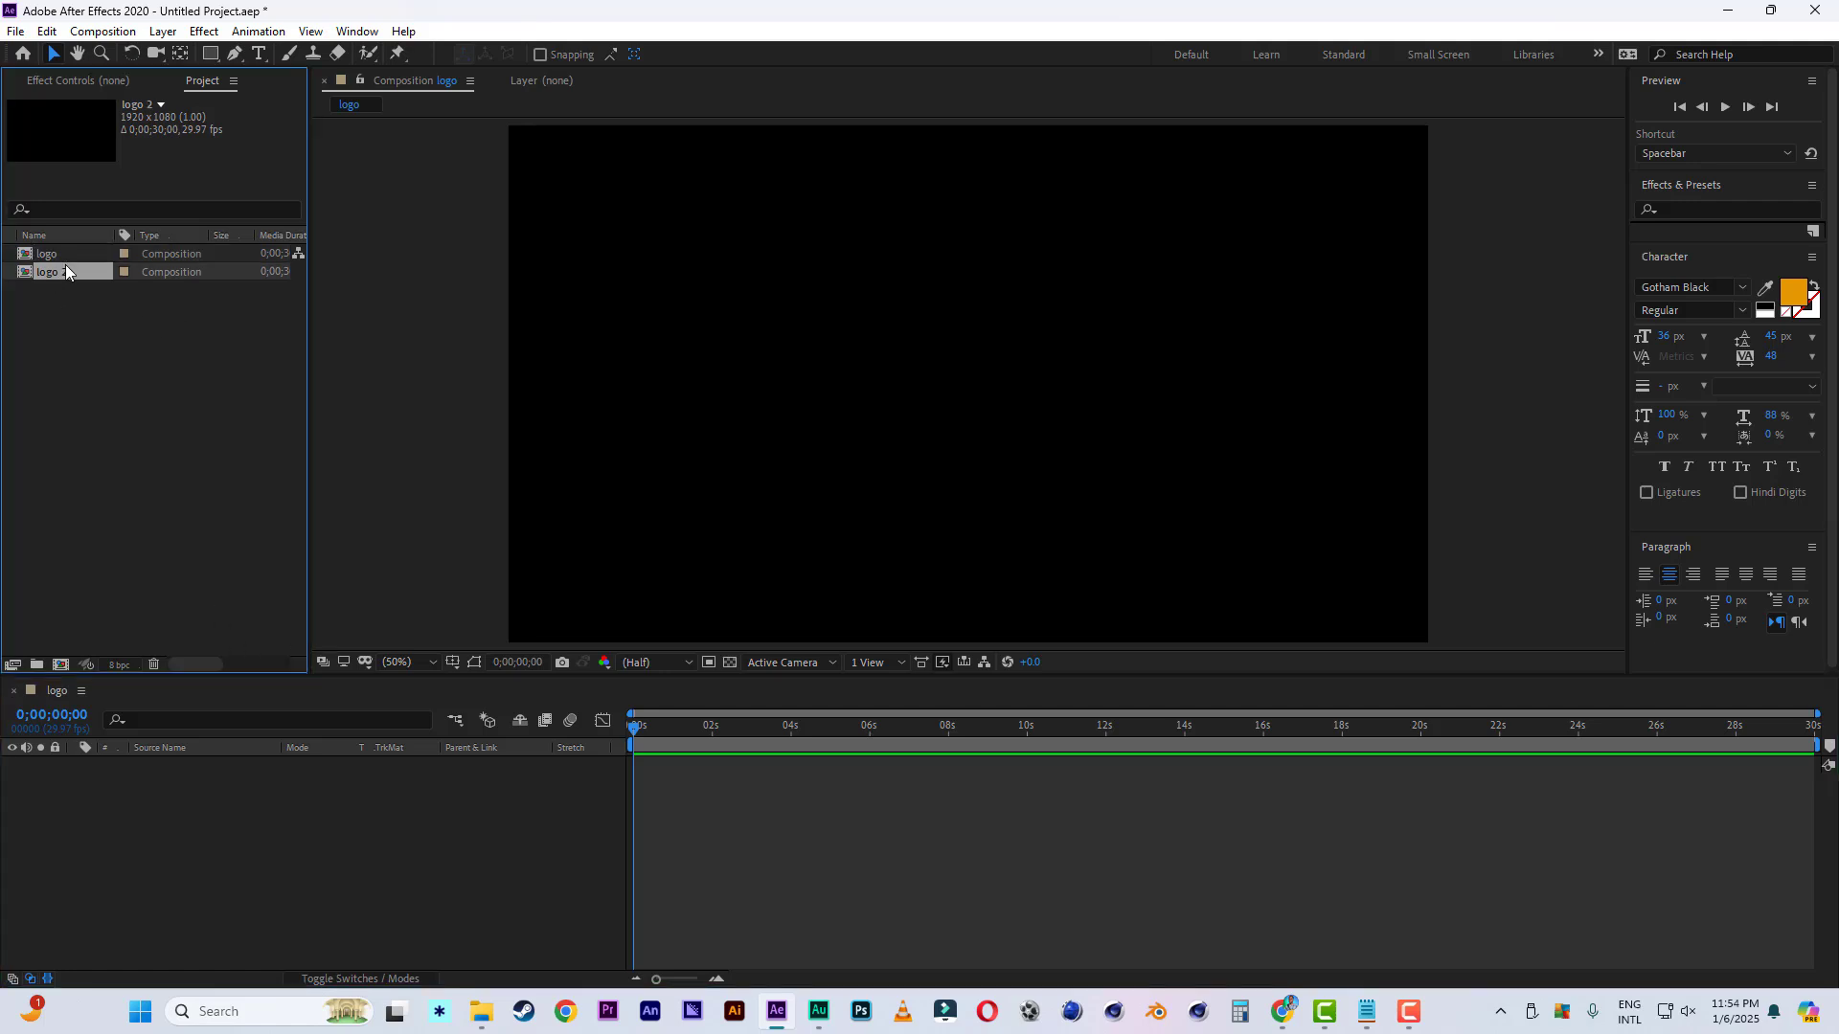
{"action": "right_click", "coordinate": [54, 275]}
{"action": "left_click", "coordinate": [119, 585]}
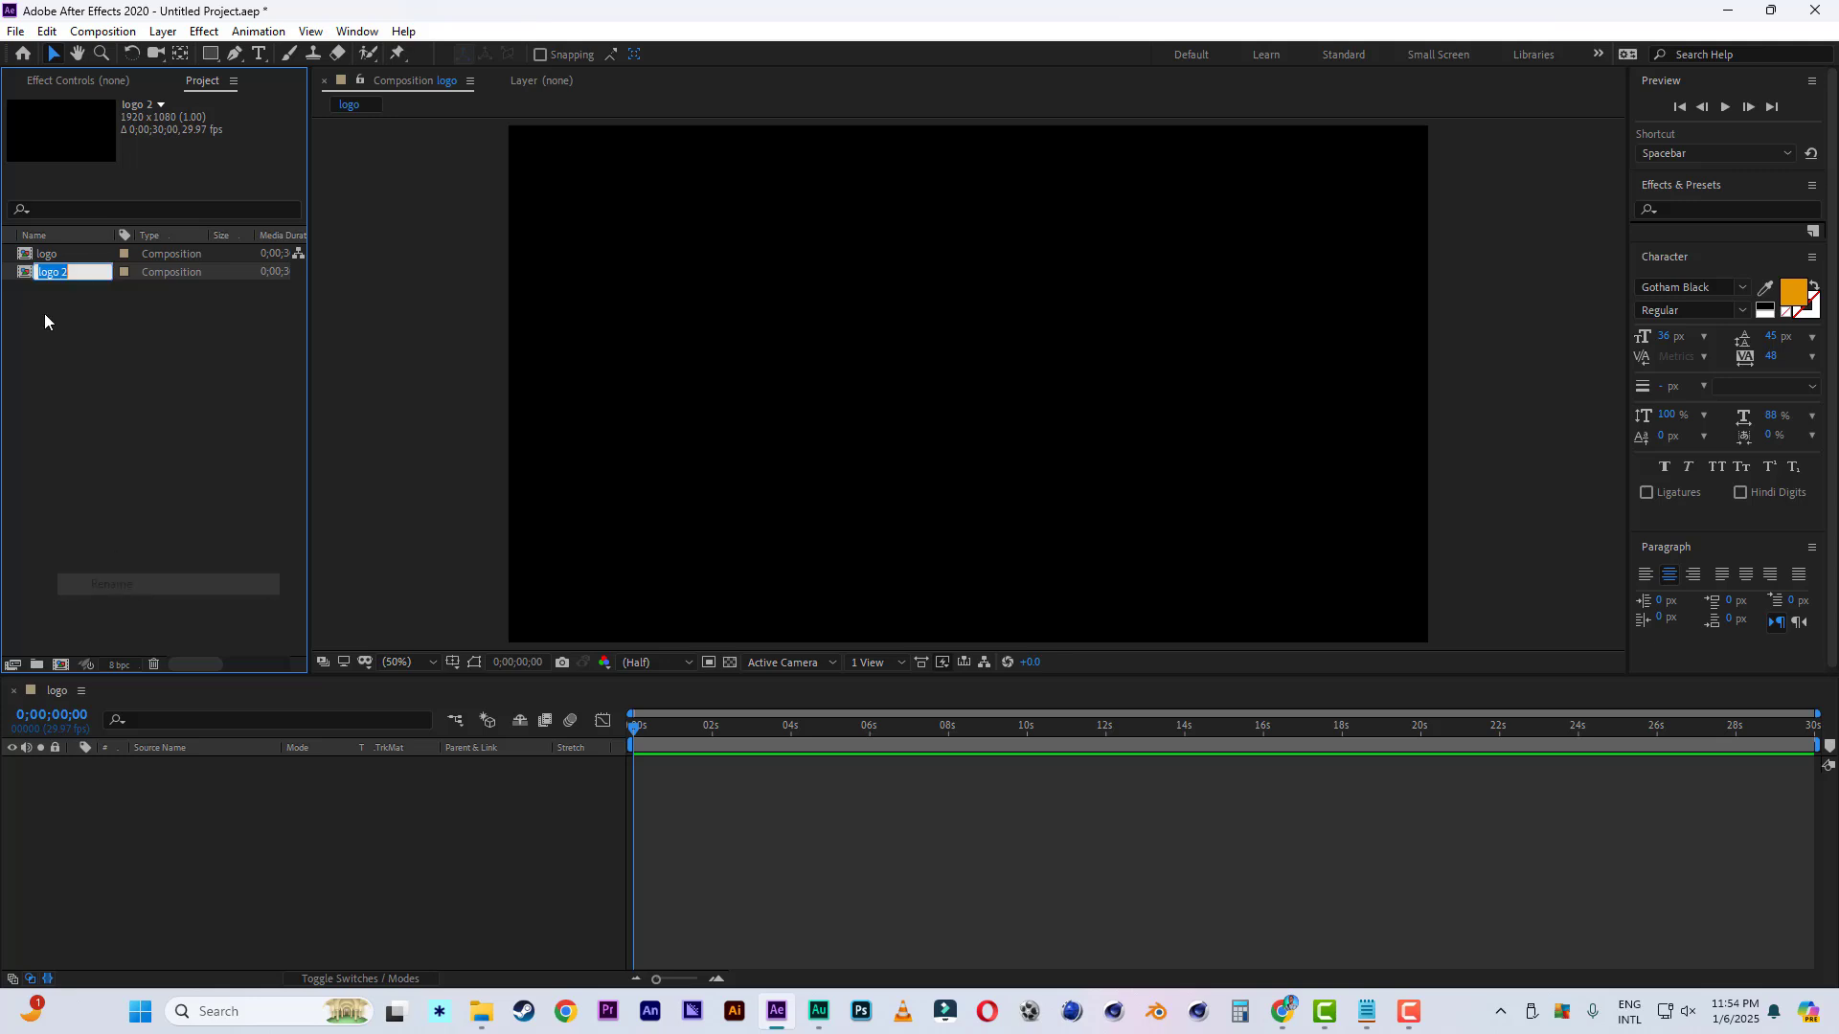
{"action": "type", "text": "plcture 1"}
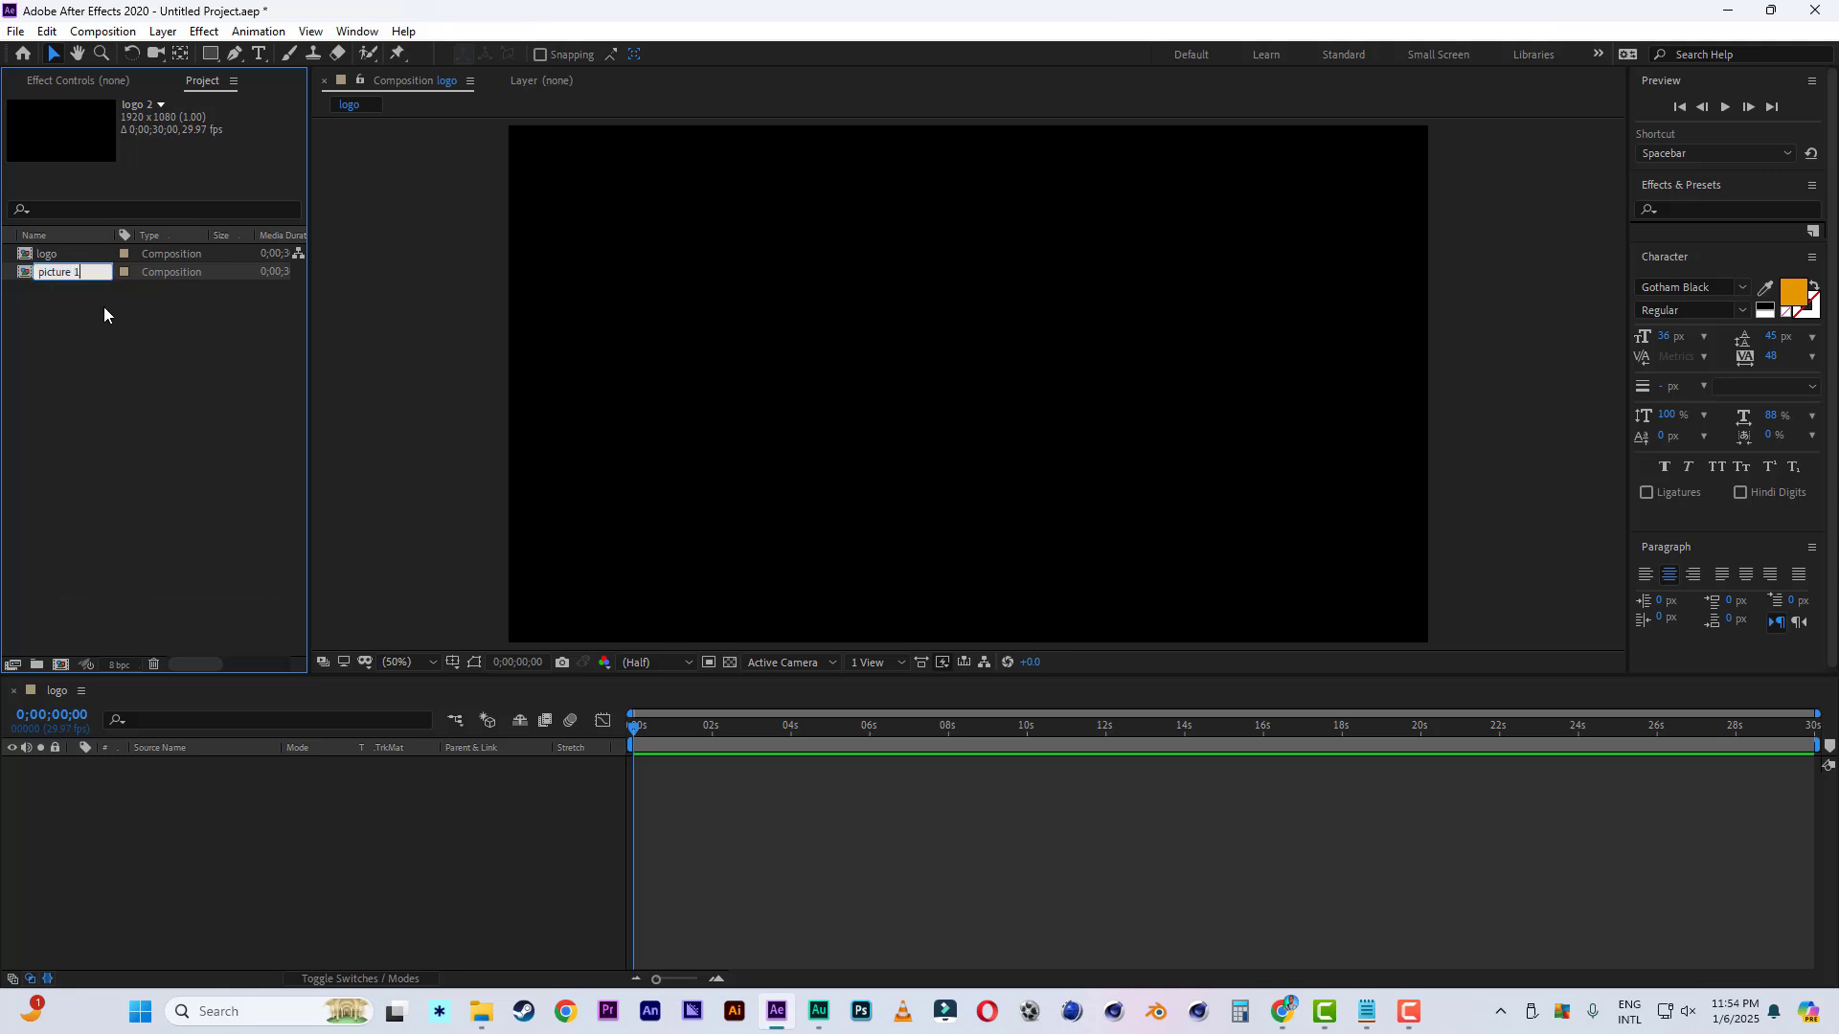
{"action": "key", "text": "Return"}
Duplicate the picture 1 composition and rename the copy main.
{"action": "key", "text": "ctrl+d"}
{"action": "right_click", "coordinate": [65, 289]}
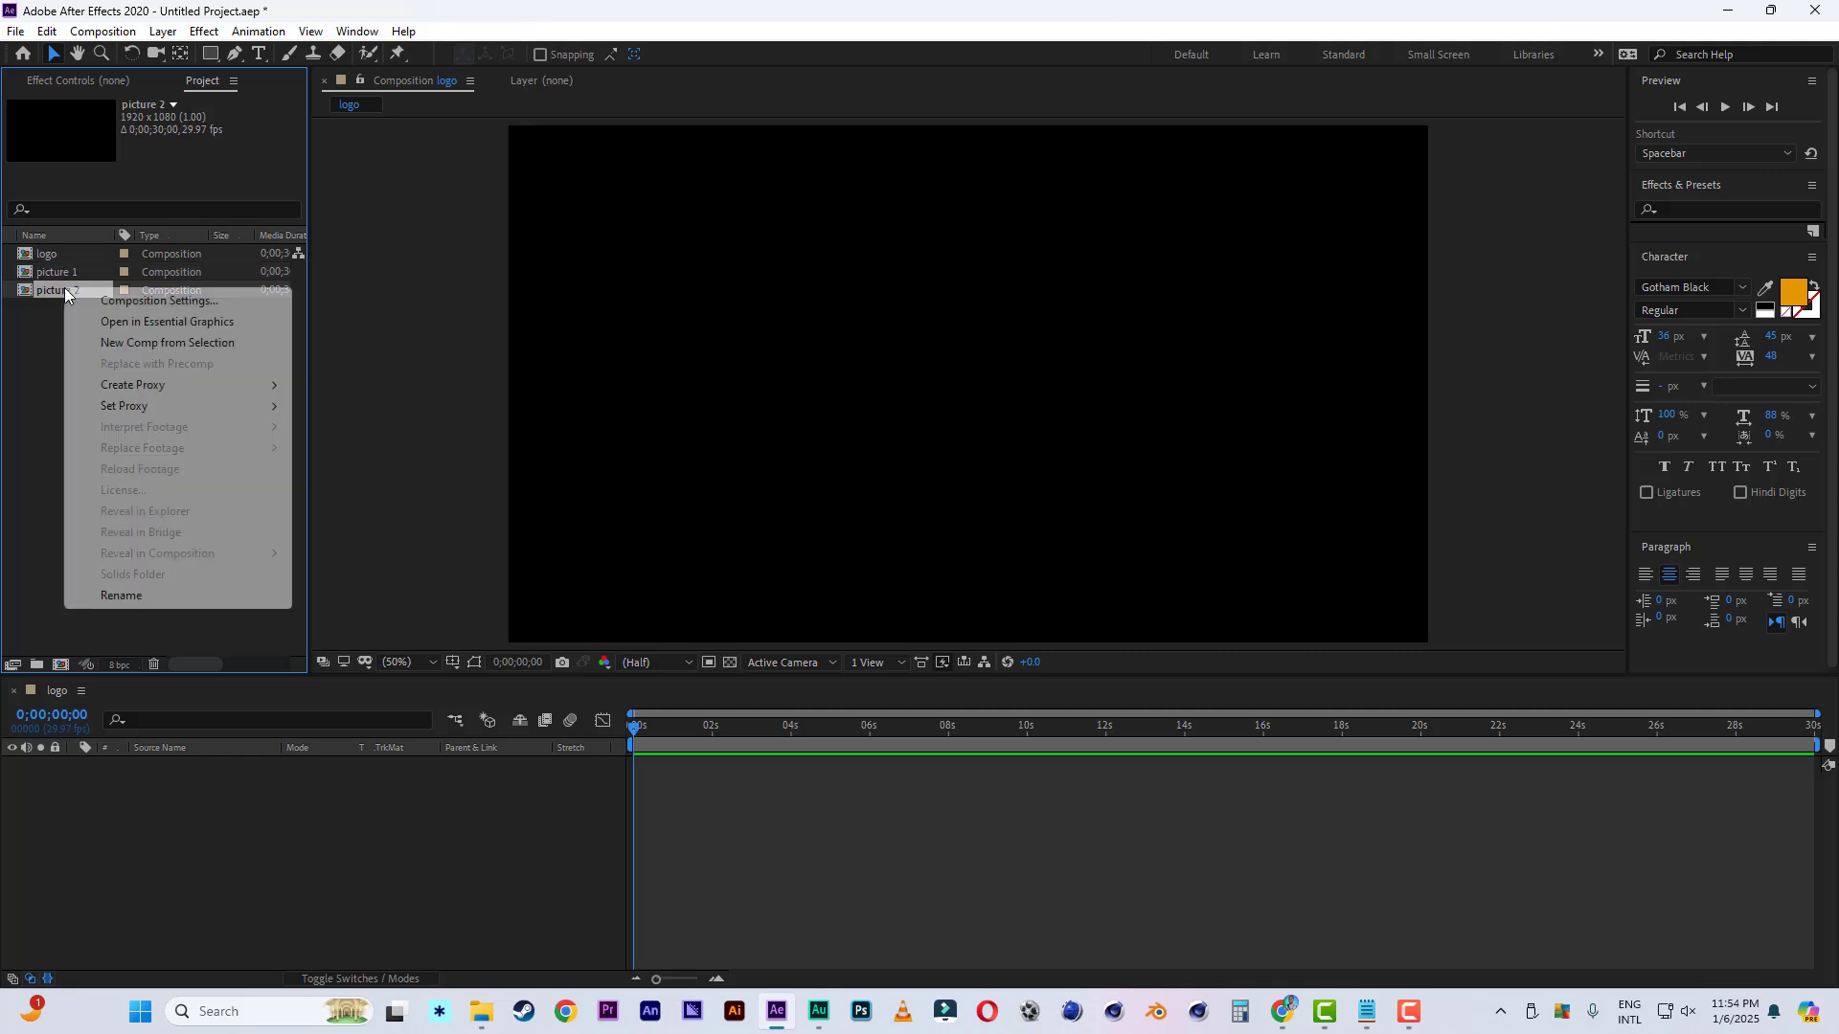
{"action": "left_click", "coordinate": [105, 595]}
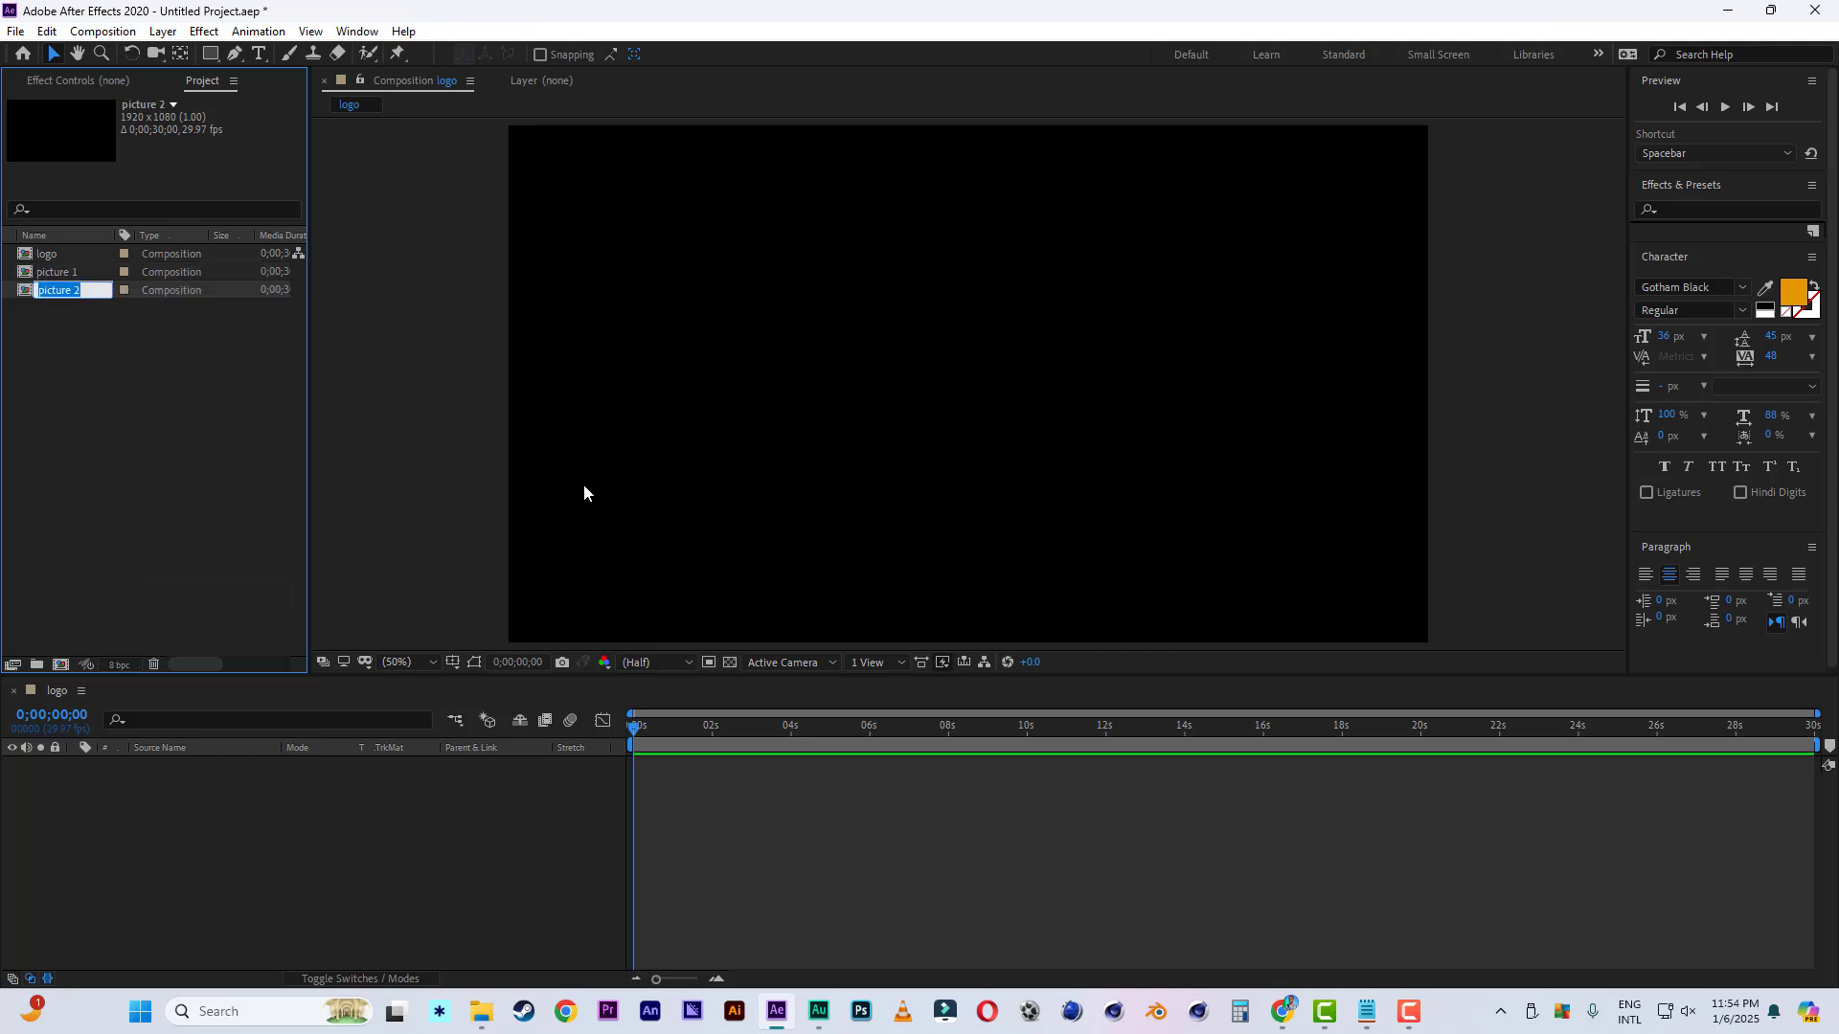
{"action": "type", "text": "main"}
{"action": "left_click", "coordinate": [98, 470]}
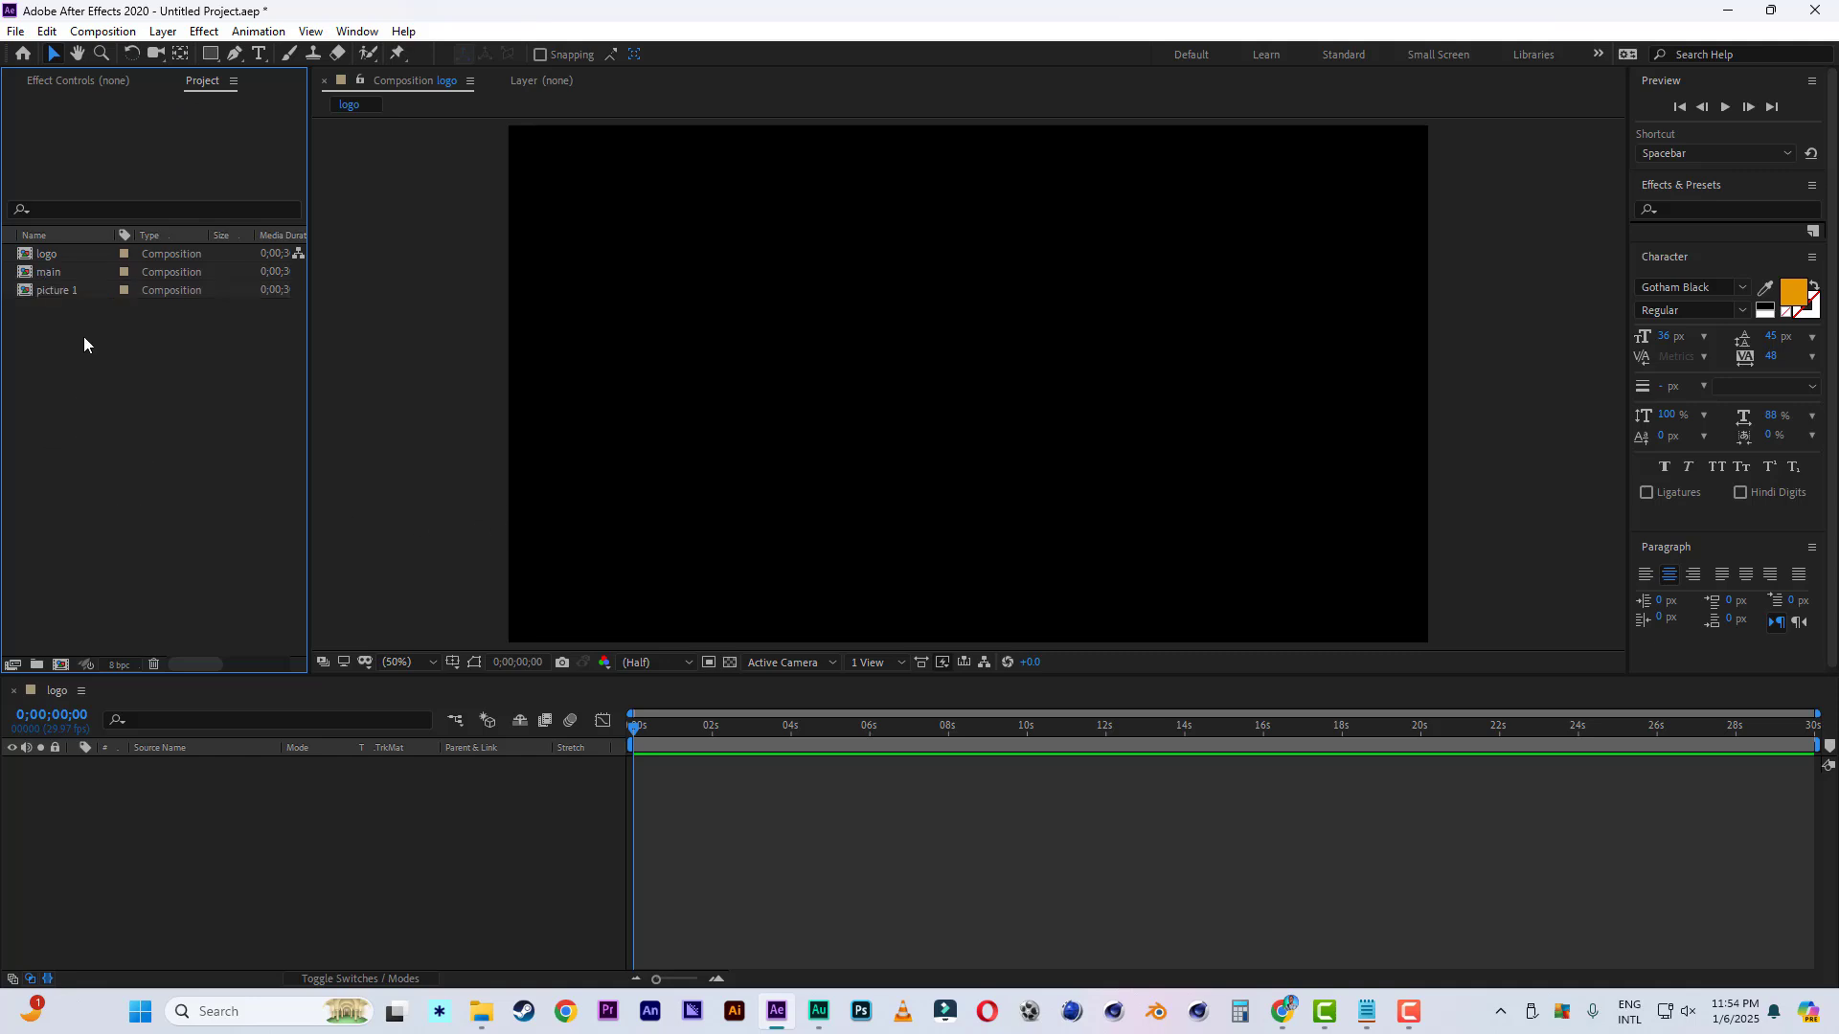
Open the main and picture 1 compositions, order the timelines as logo, picture 1, main, and return to logo.
{"action": "double_click", "coordinate": [59, 274]}
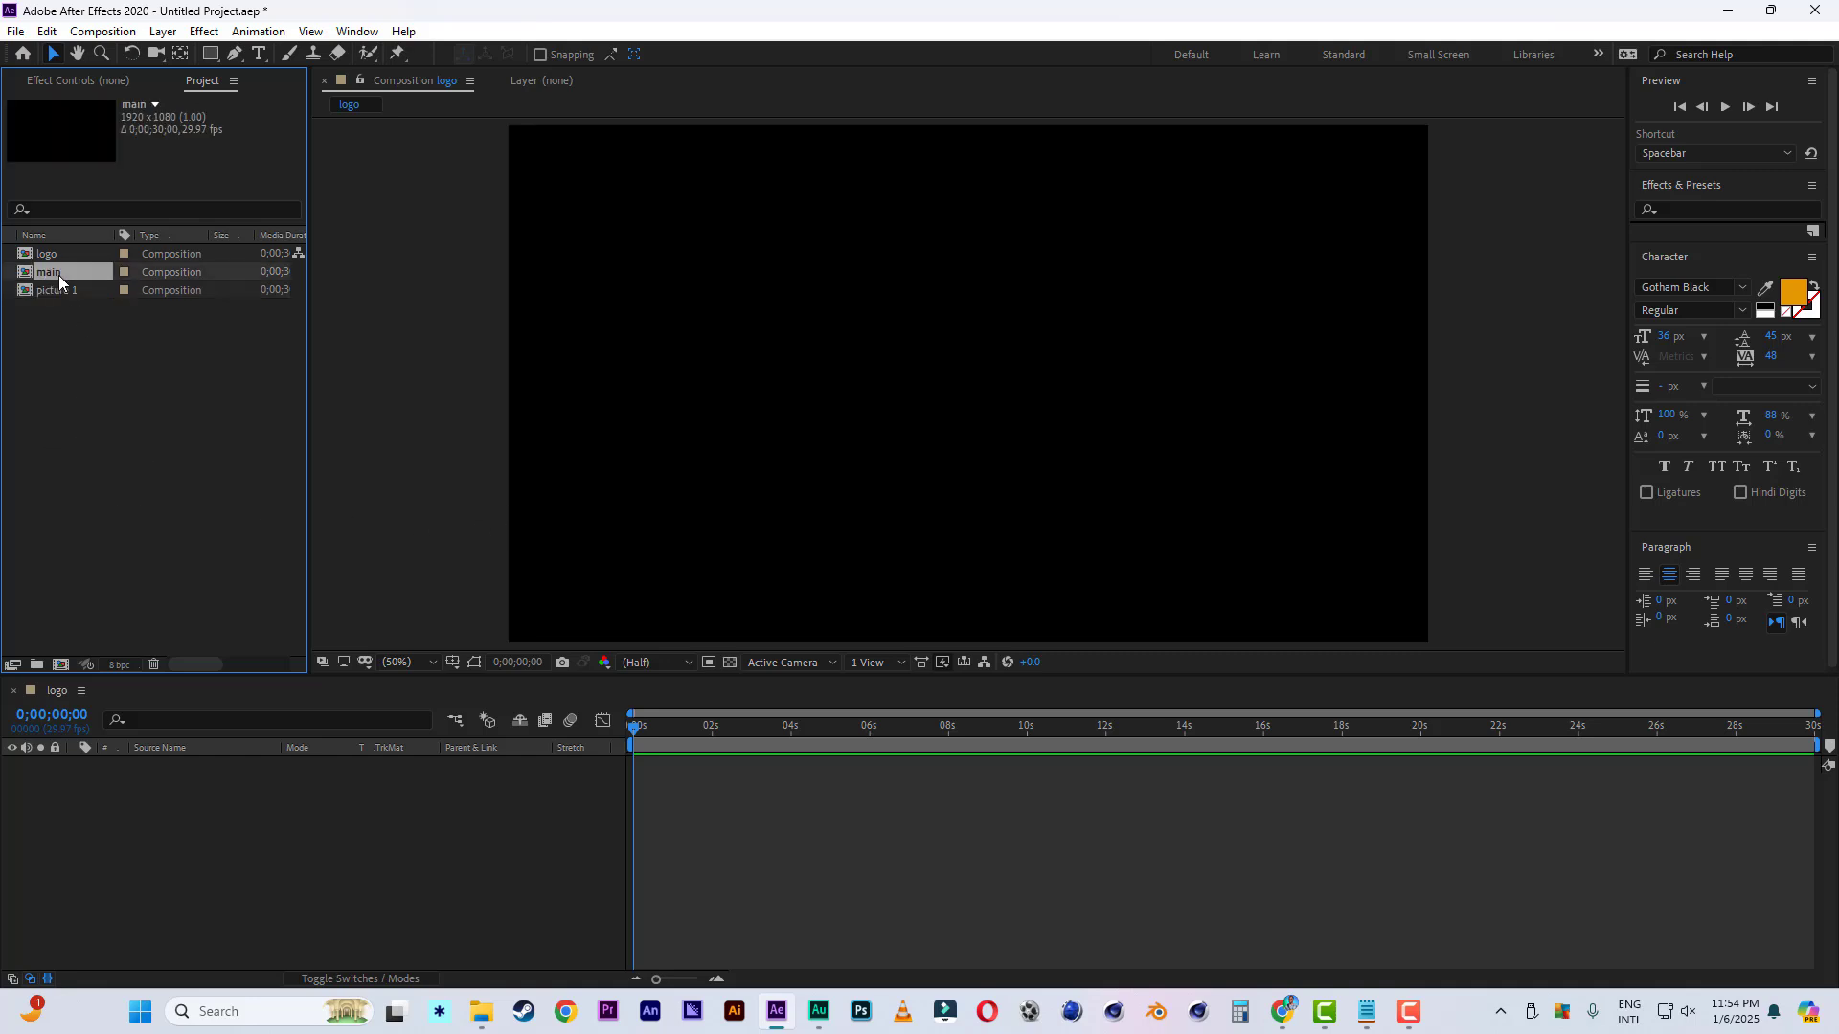
{"action": "double_click", "coordinate": [72, 291]}
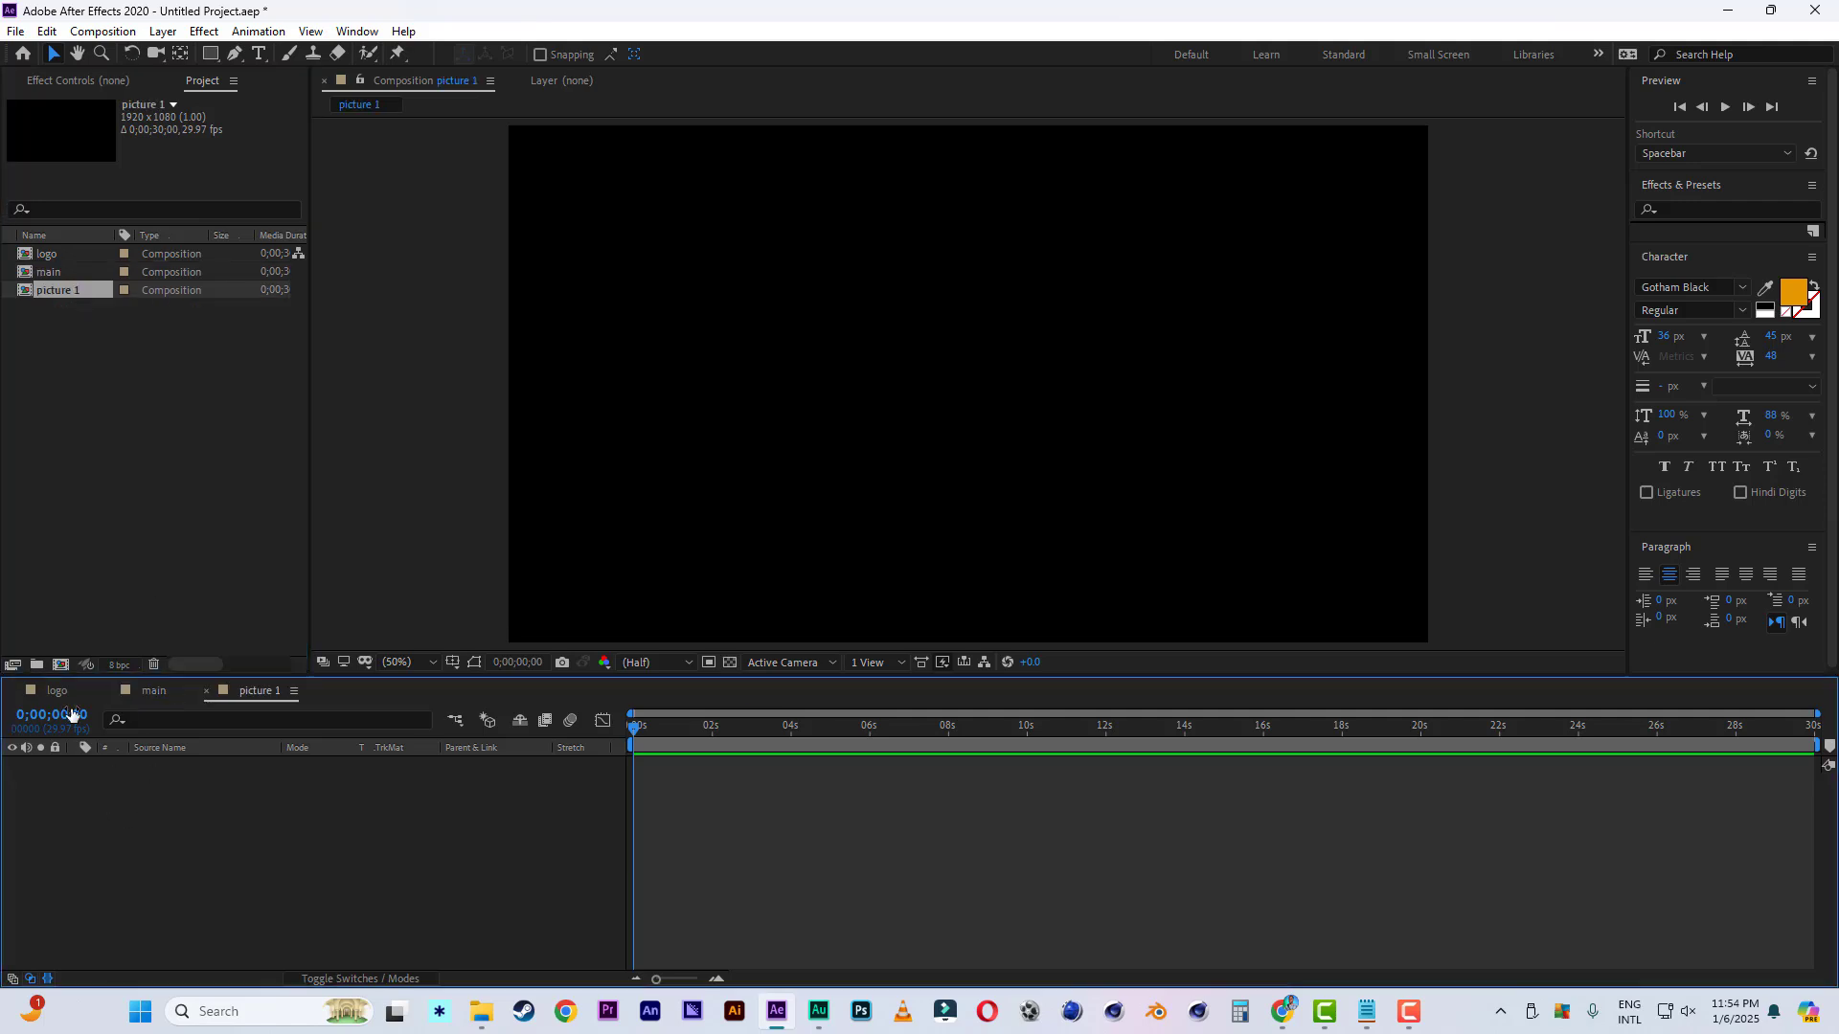
{"action": "left_click_drag", "start_coordinate": [149, 692], "coordinate": [292, 703]}
{"action": "left_click", "coordinate": [55, 692]}
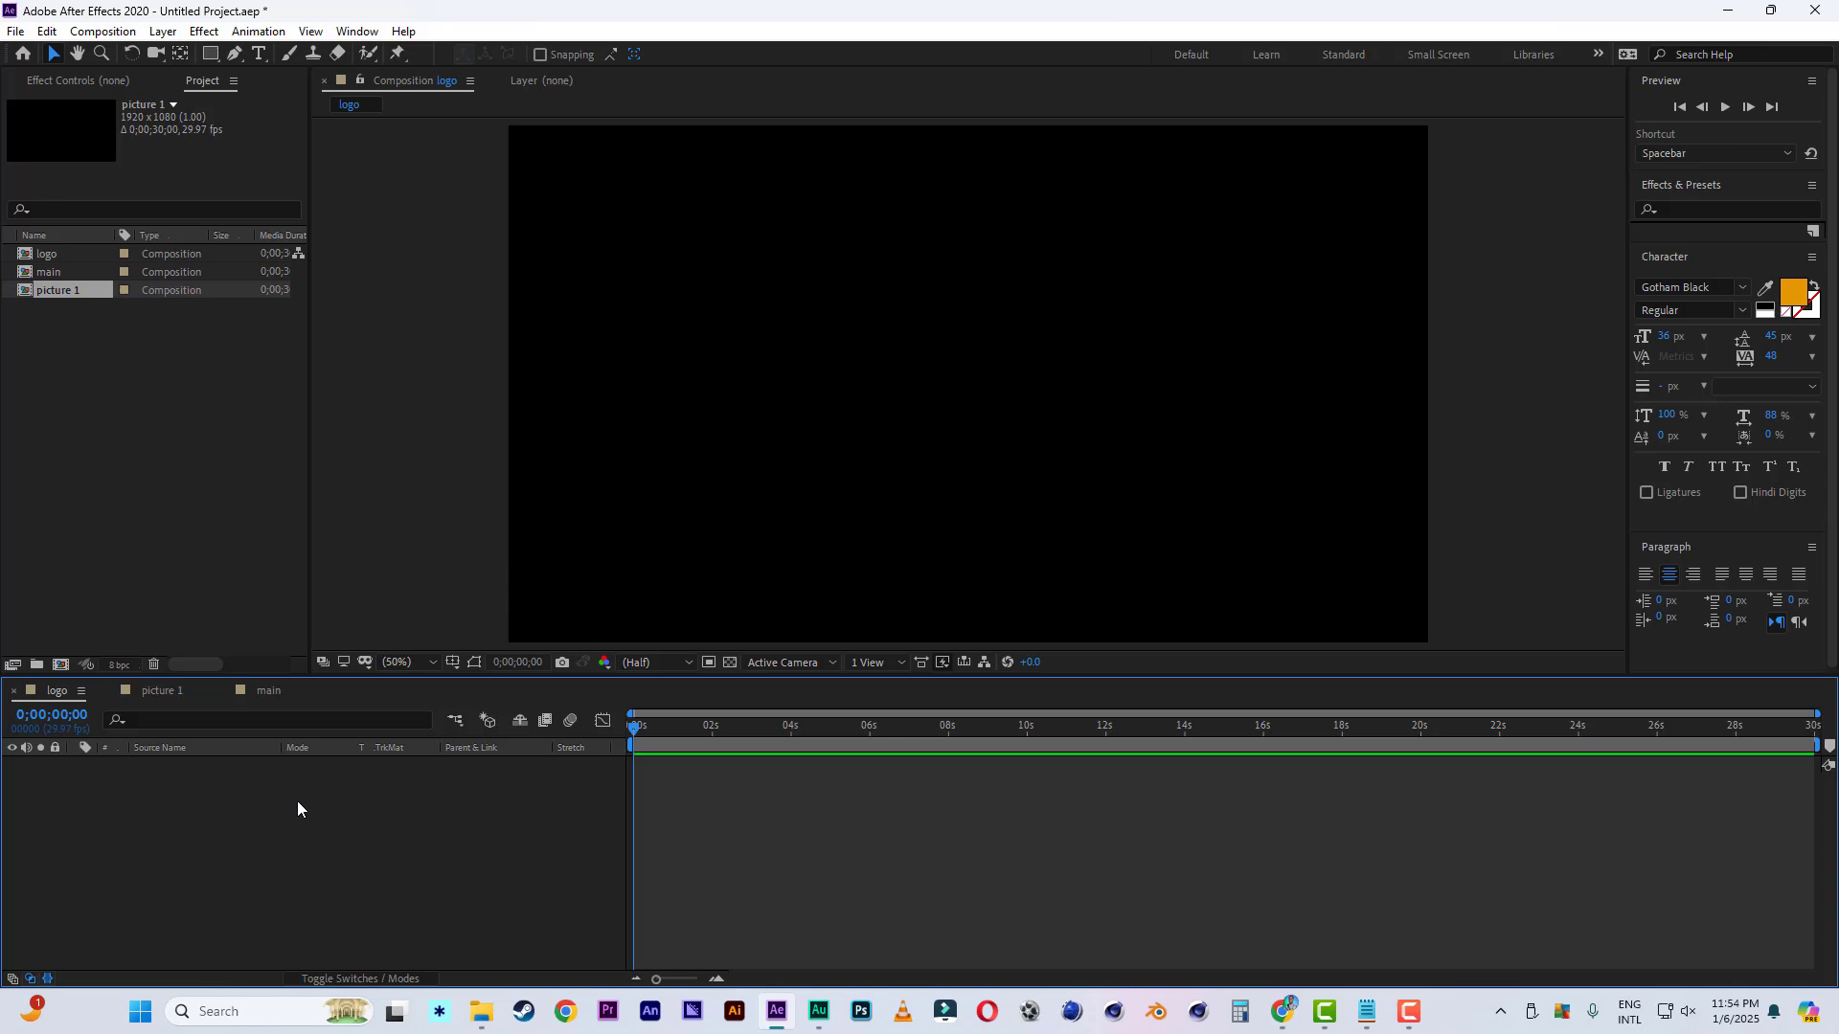
Import Duppy logo.png and all seven pexels photos from the EXAMPLE LOGO folder into the project.
{"action": "left_click", "coordinate": [481, 1011]}
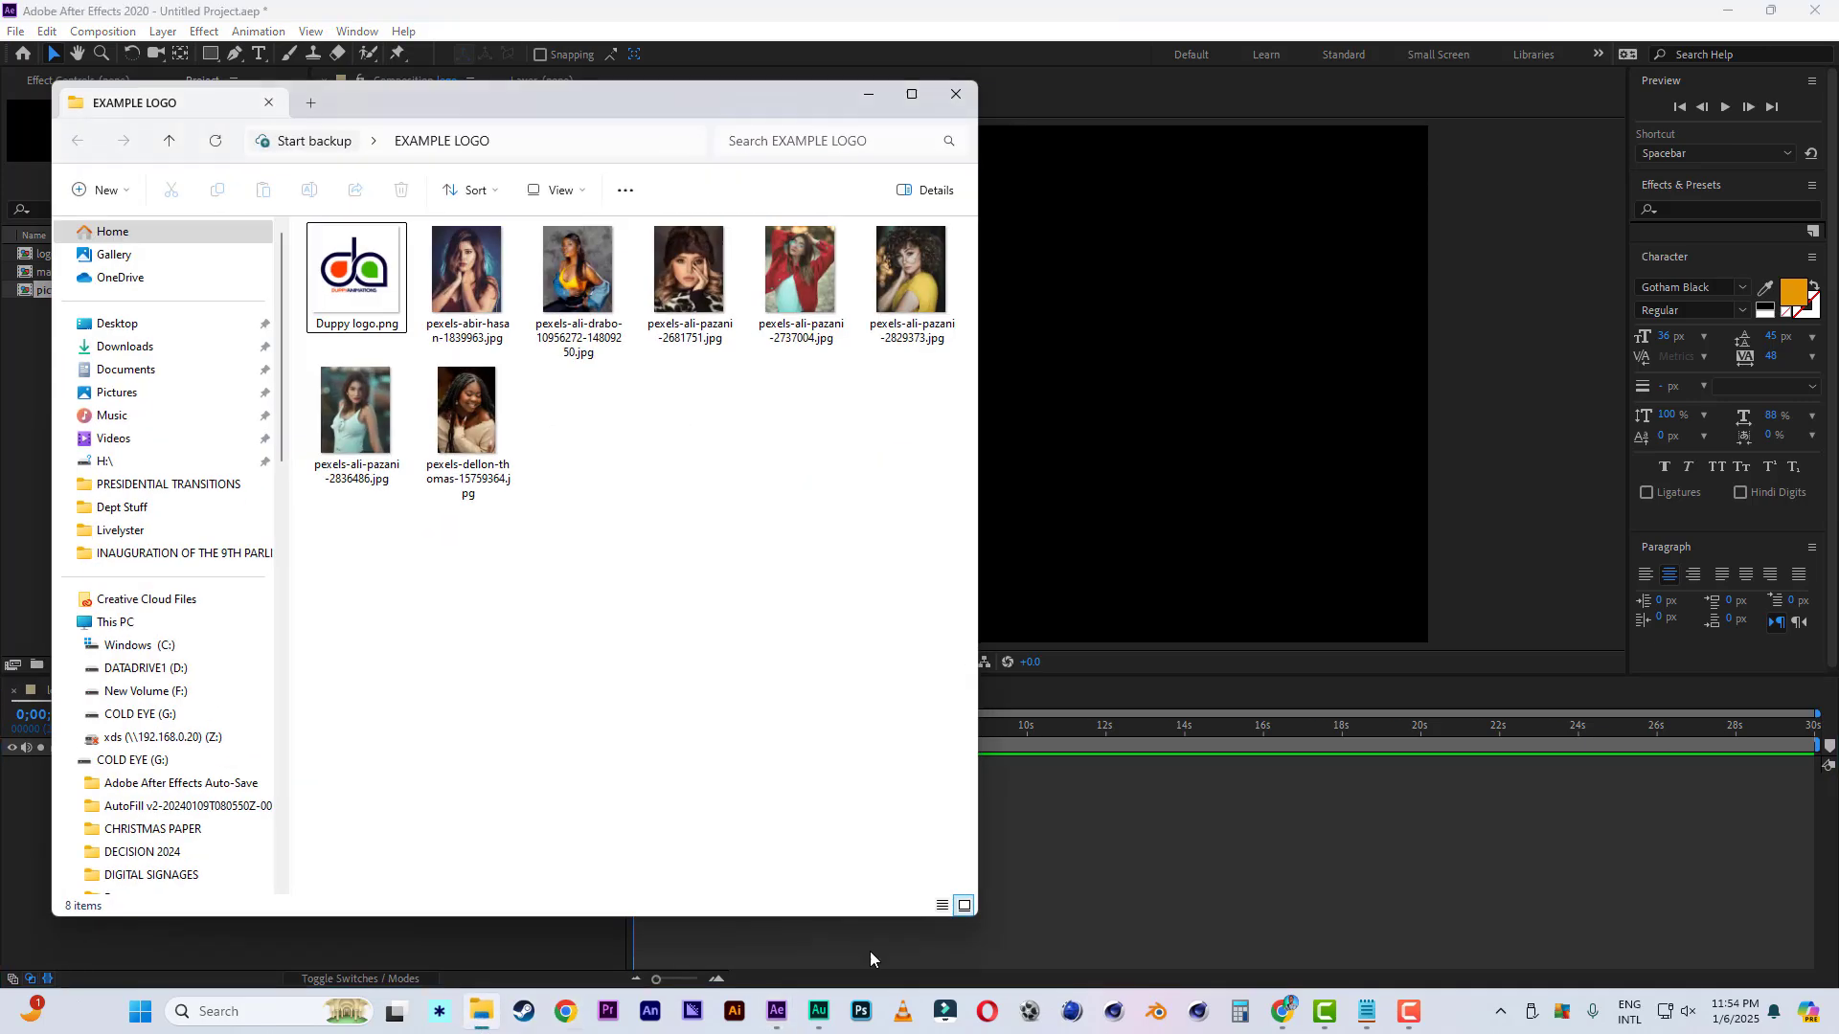
{"action": "left_click_drag", "start_coordinate": [927, 509], "coordinate": [371, 238]}
{"action": "left_click_drag", "start_coordinate": [444, 111], "coordinate": [957, 146]}
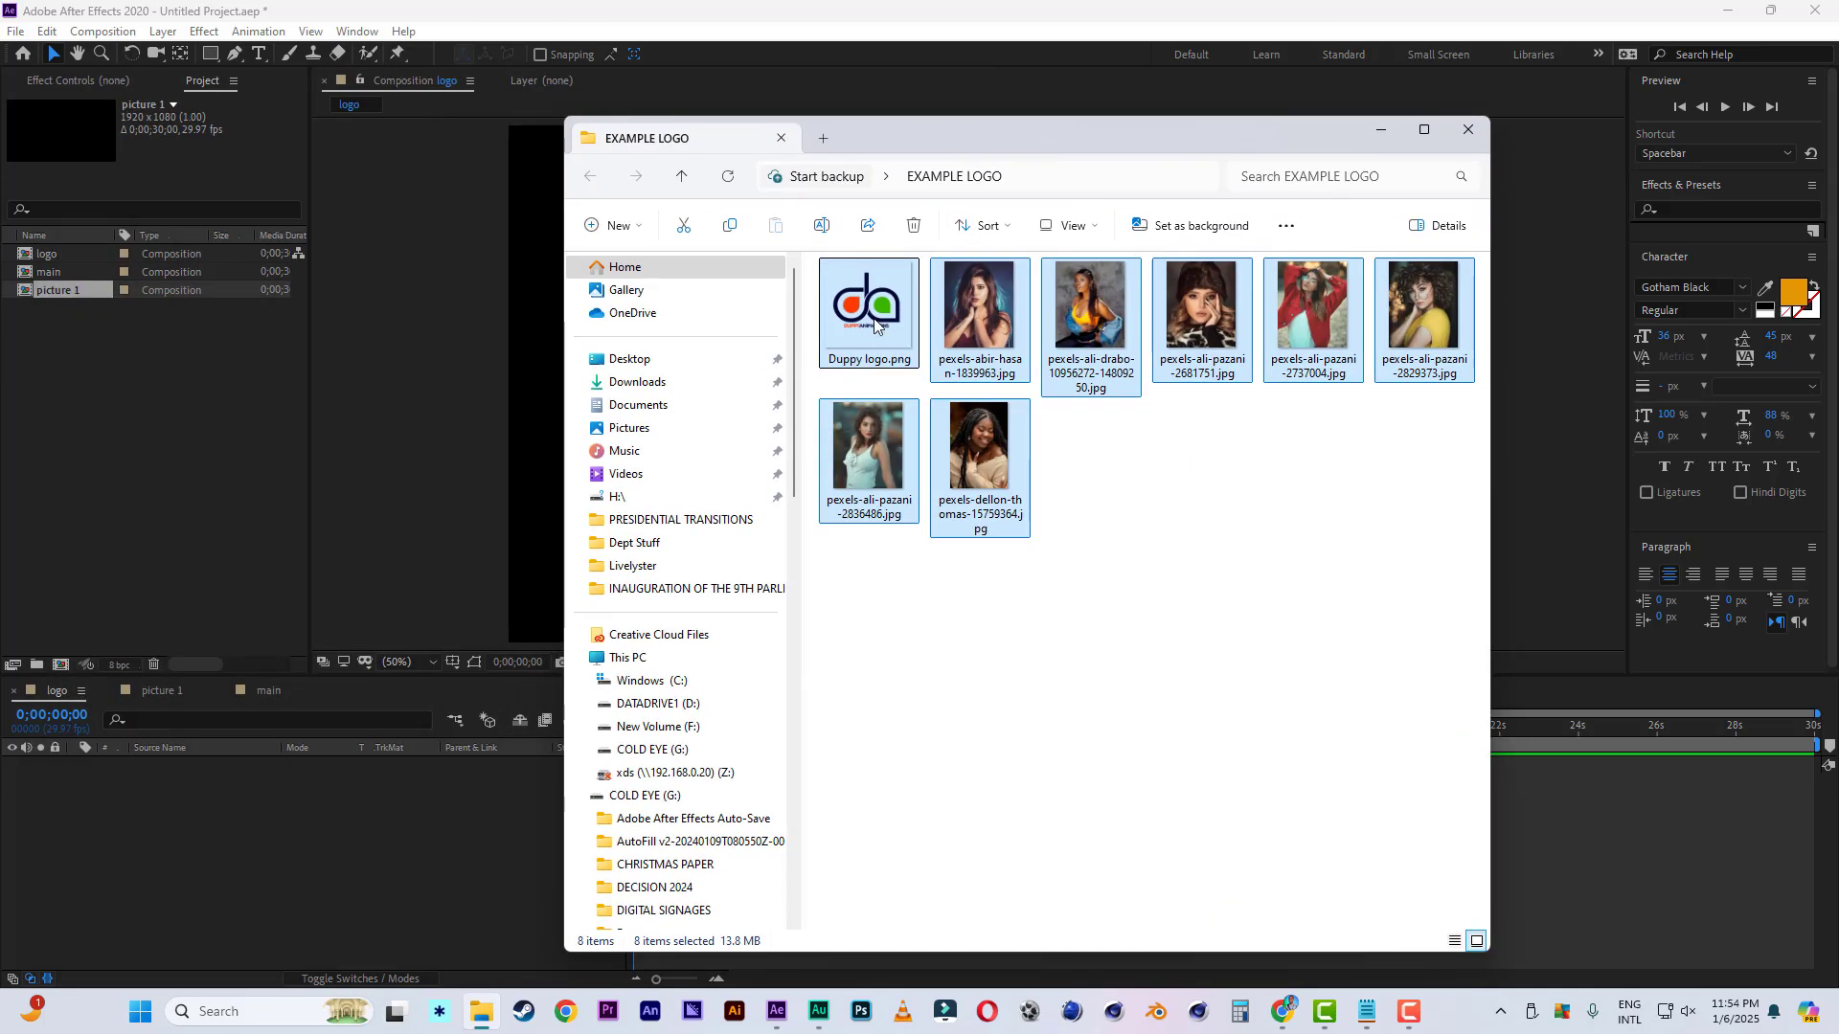
{"action": "left_click_drag", "start_coordinate": [880, 325], "coordinate": [99, 479]}
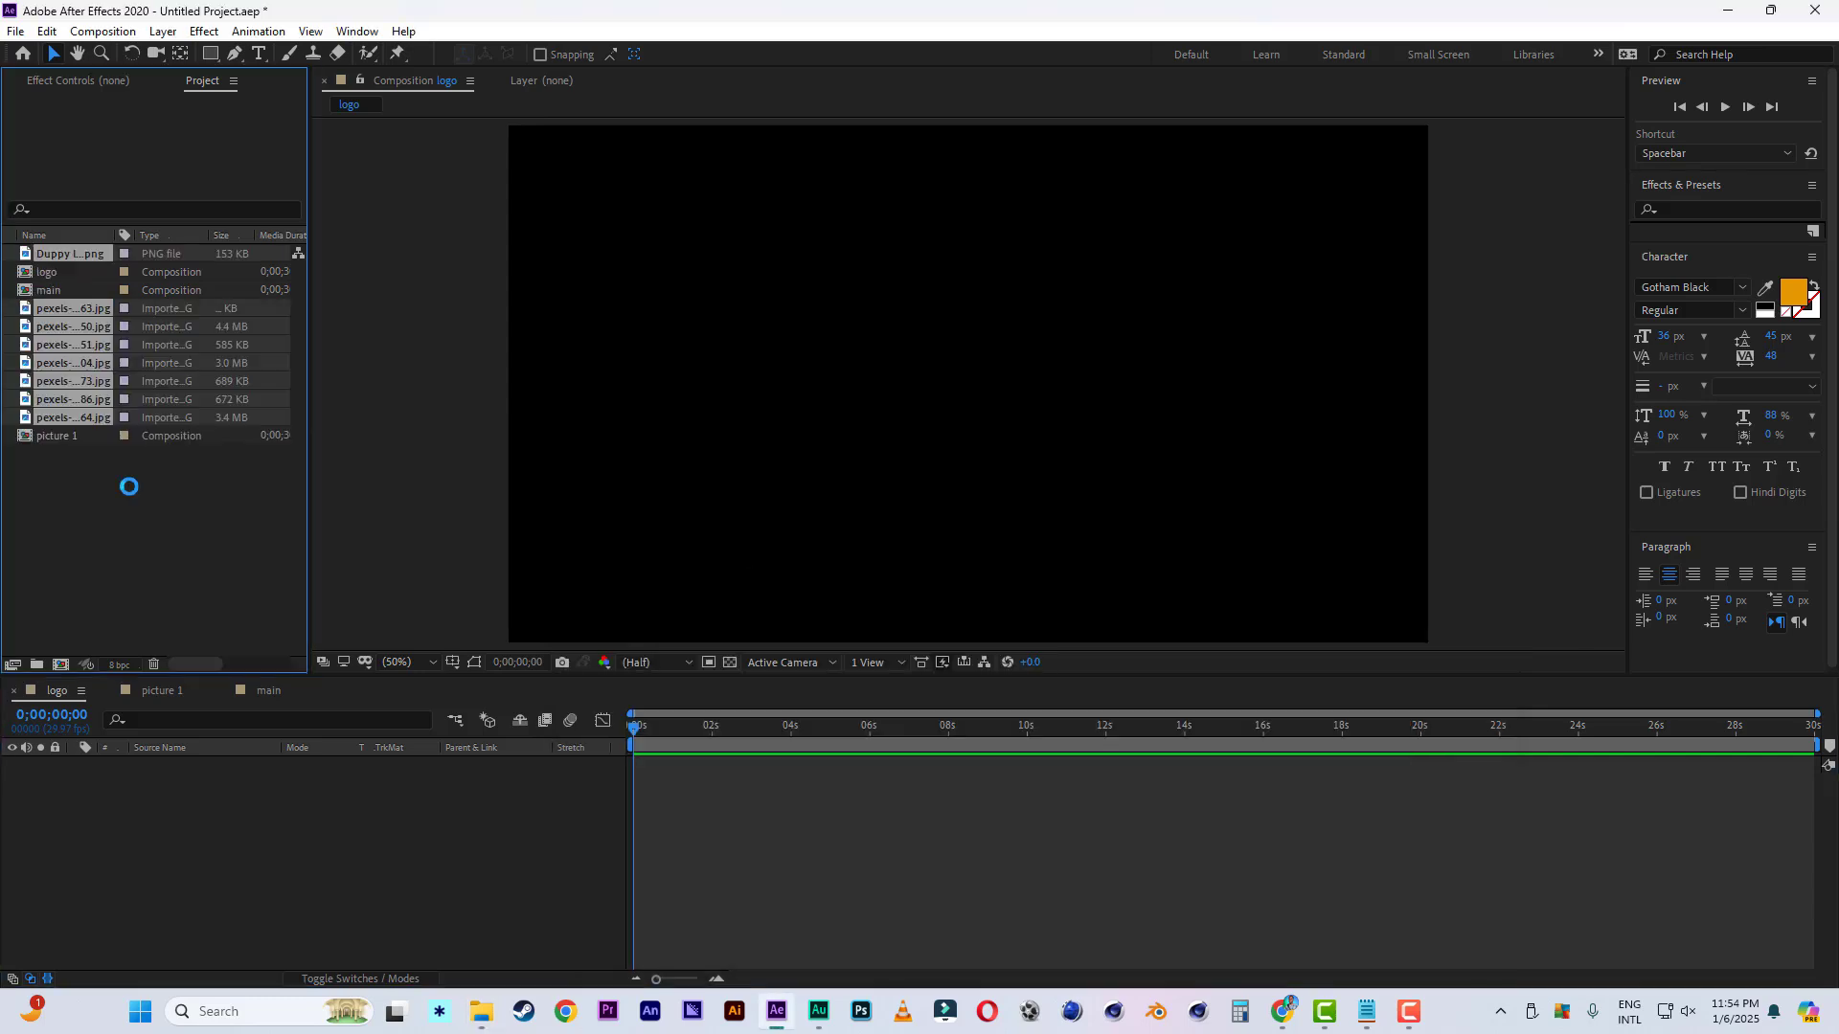
{"action": "left_click", "coordinate": [139, 487]}
Add Duppy logo.png to the logo composition and scale it to 36%.
{"action": "left_click", "coordinate": [71, 253]}
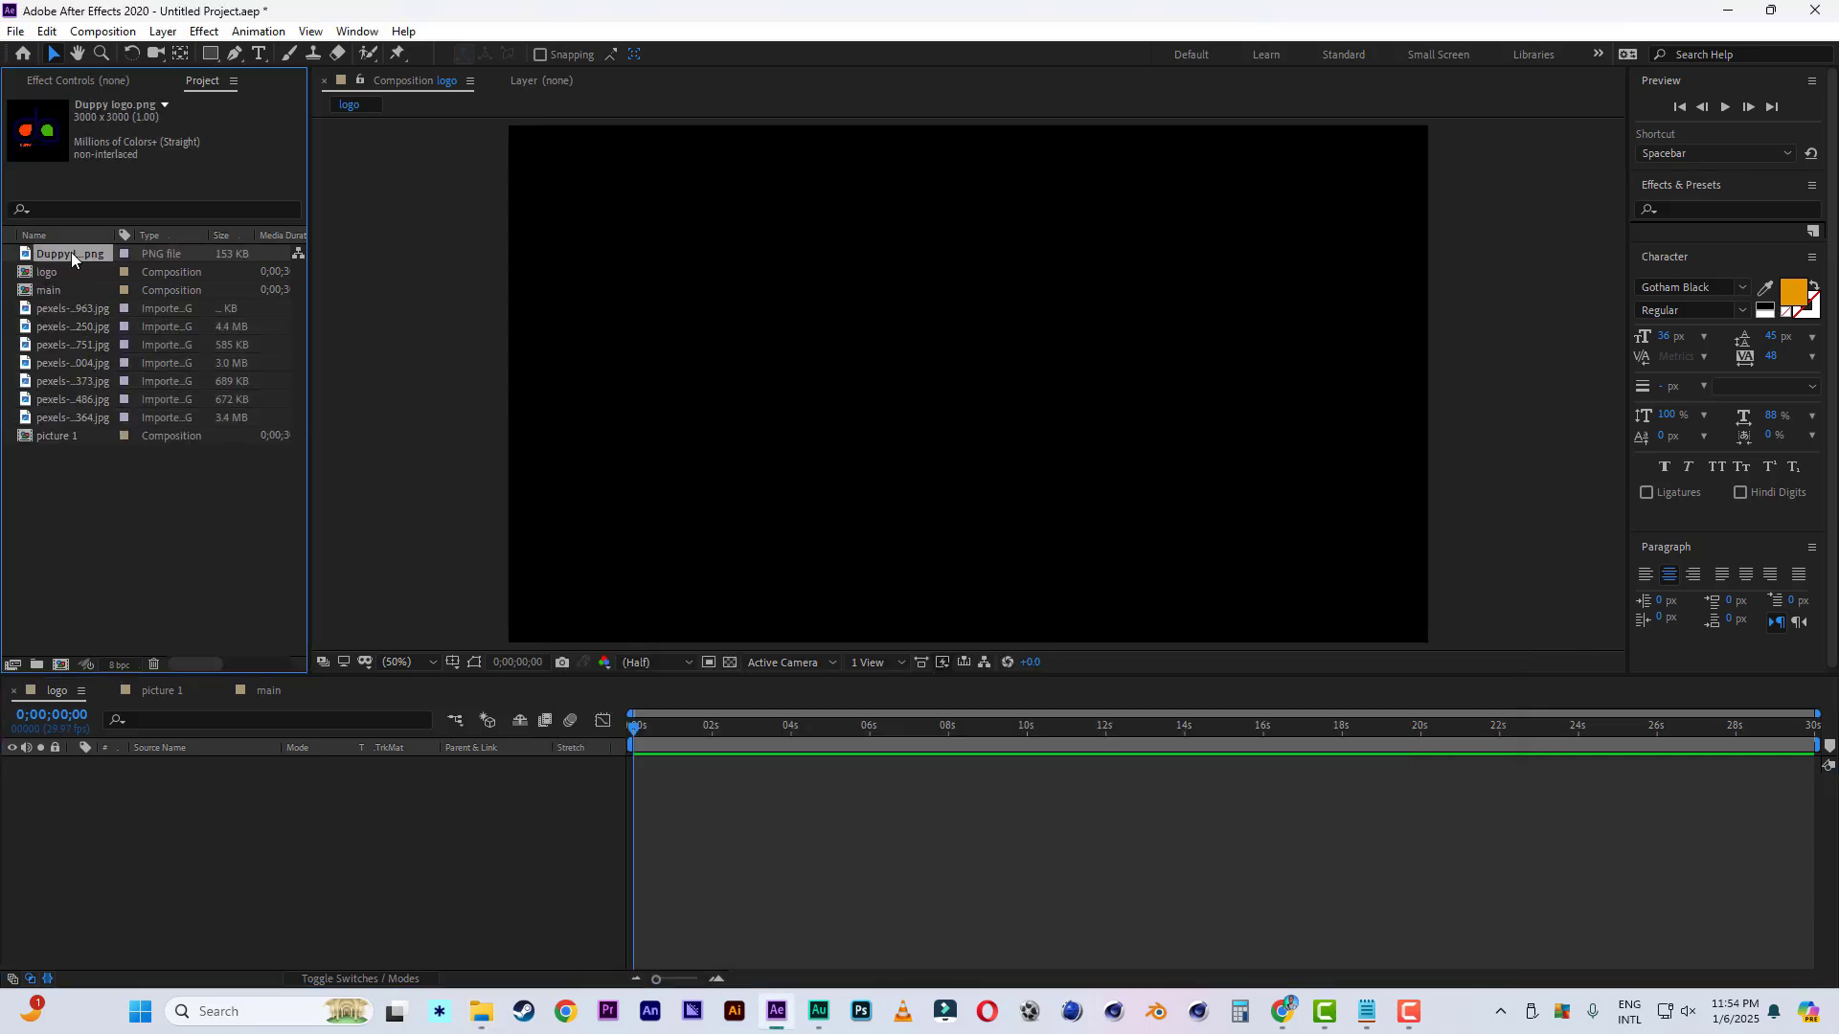
{"action": "left_click_drag", "start_coordinate": [71, 251], "coordinate": [201, 860]}
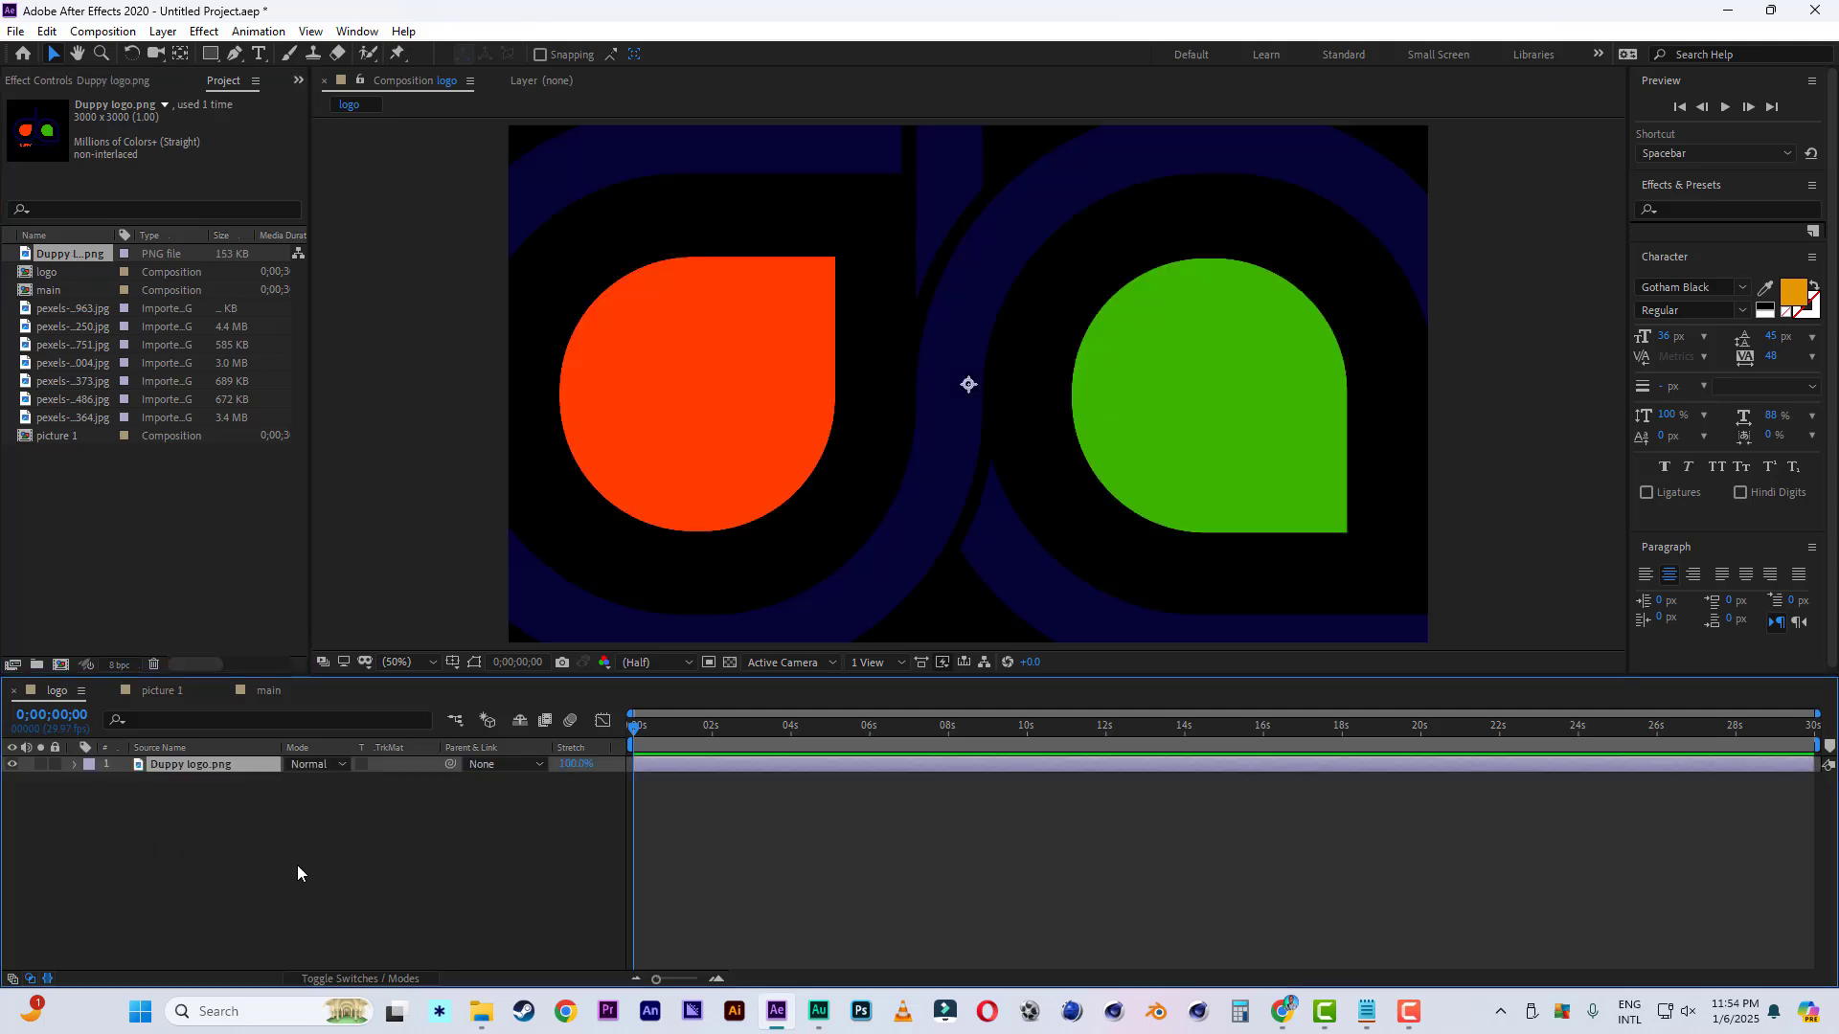
{"action": "key", "text": "s"}
{"action": "left_click_drag", "start_coordinate": [354, 780], "coordinate": [292, 780]}
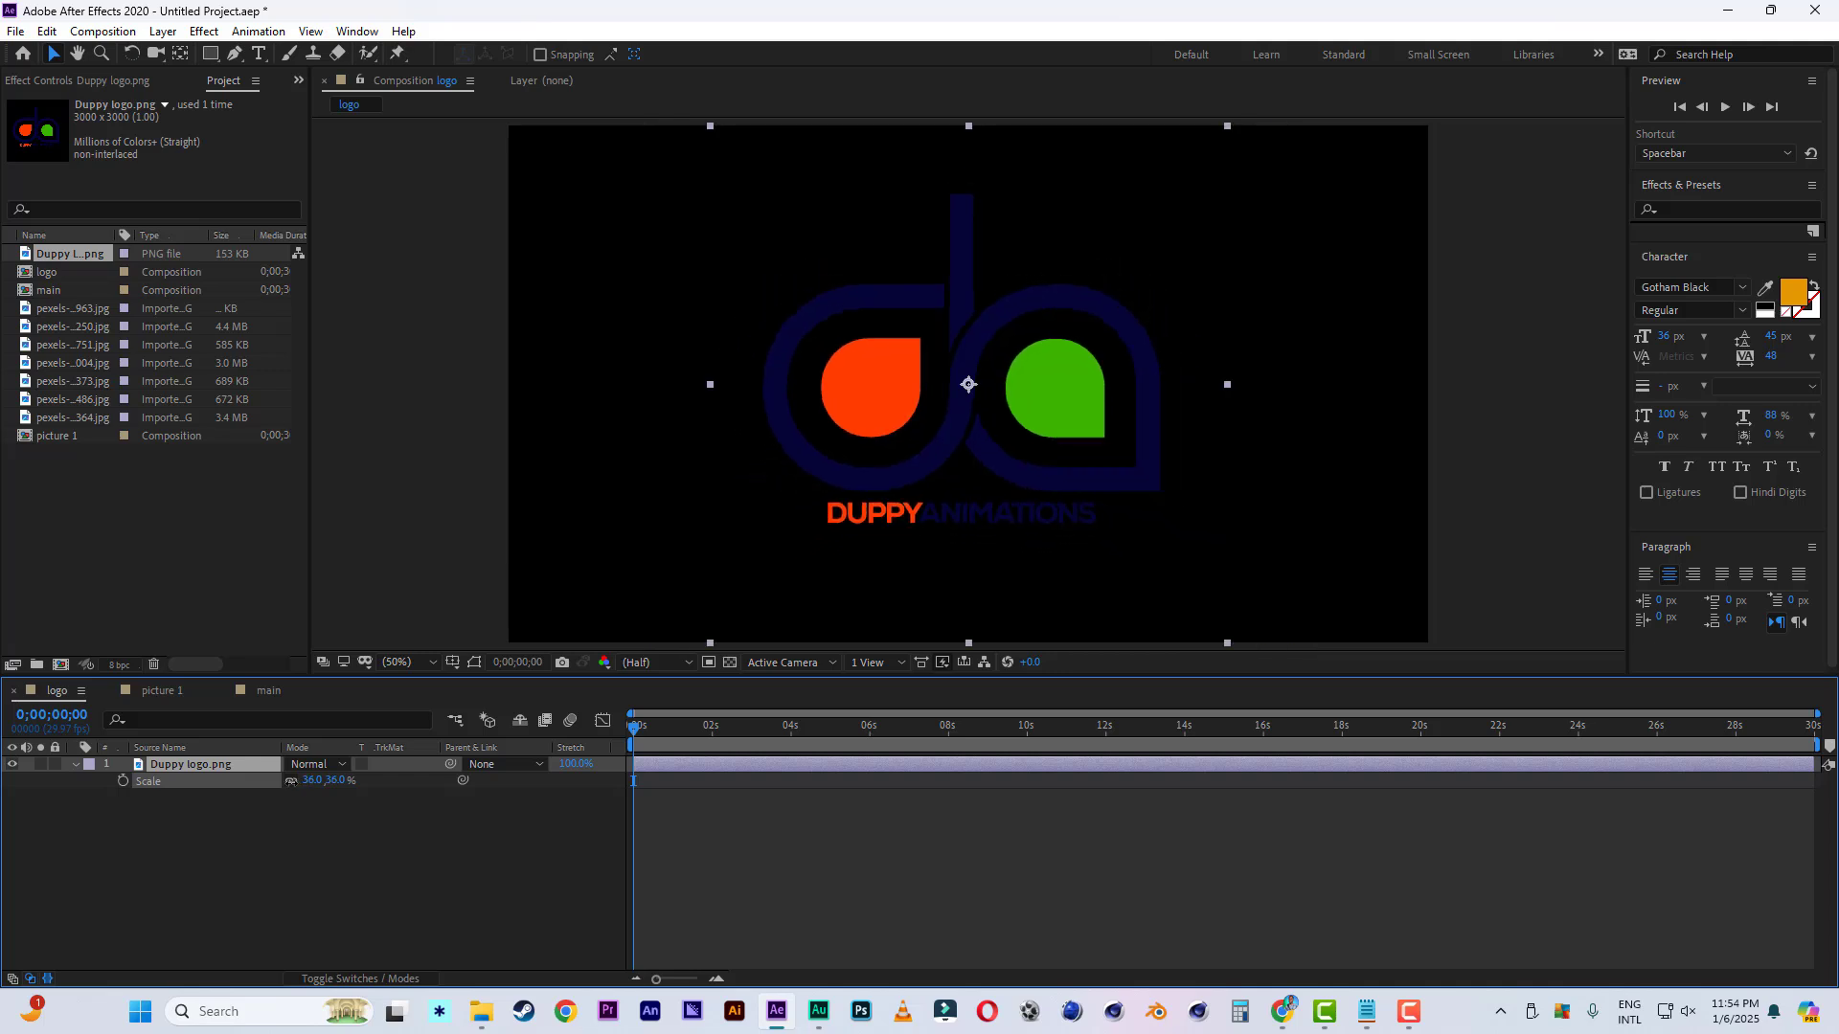
{"action": "left_click", "coordinate": [230, 868]}
Apply the Fill effect to the Duppy logo.png layer and set its color to white (FFFFFF).
{"action": "left_click", "coordinate": [231, 770]}
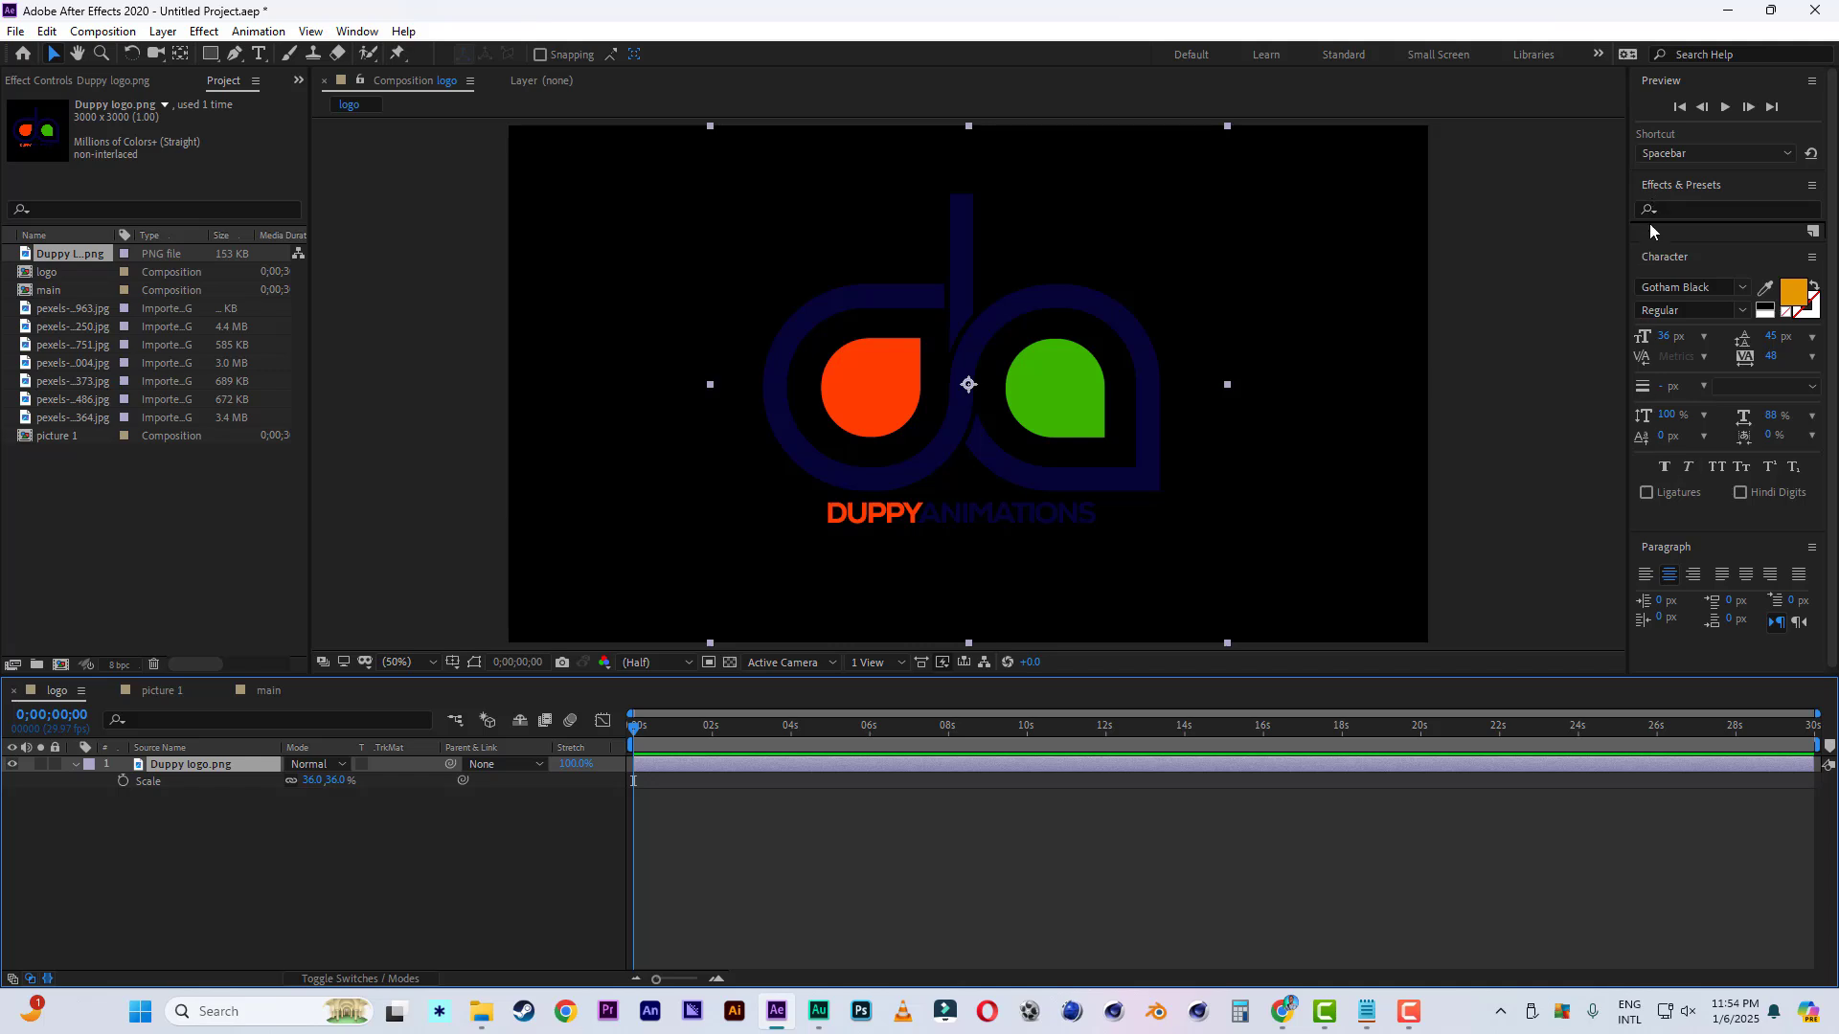
{"action": "left_click", "coordinate": [1651, 220]}
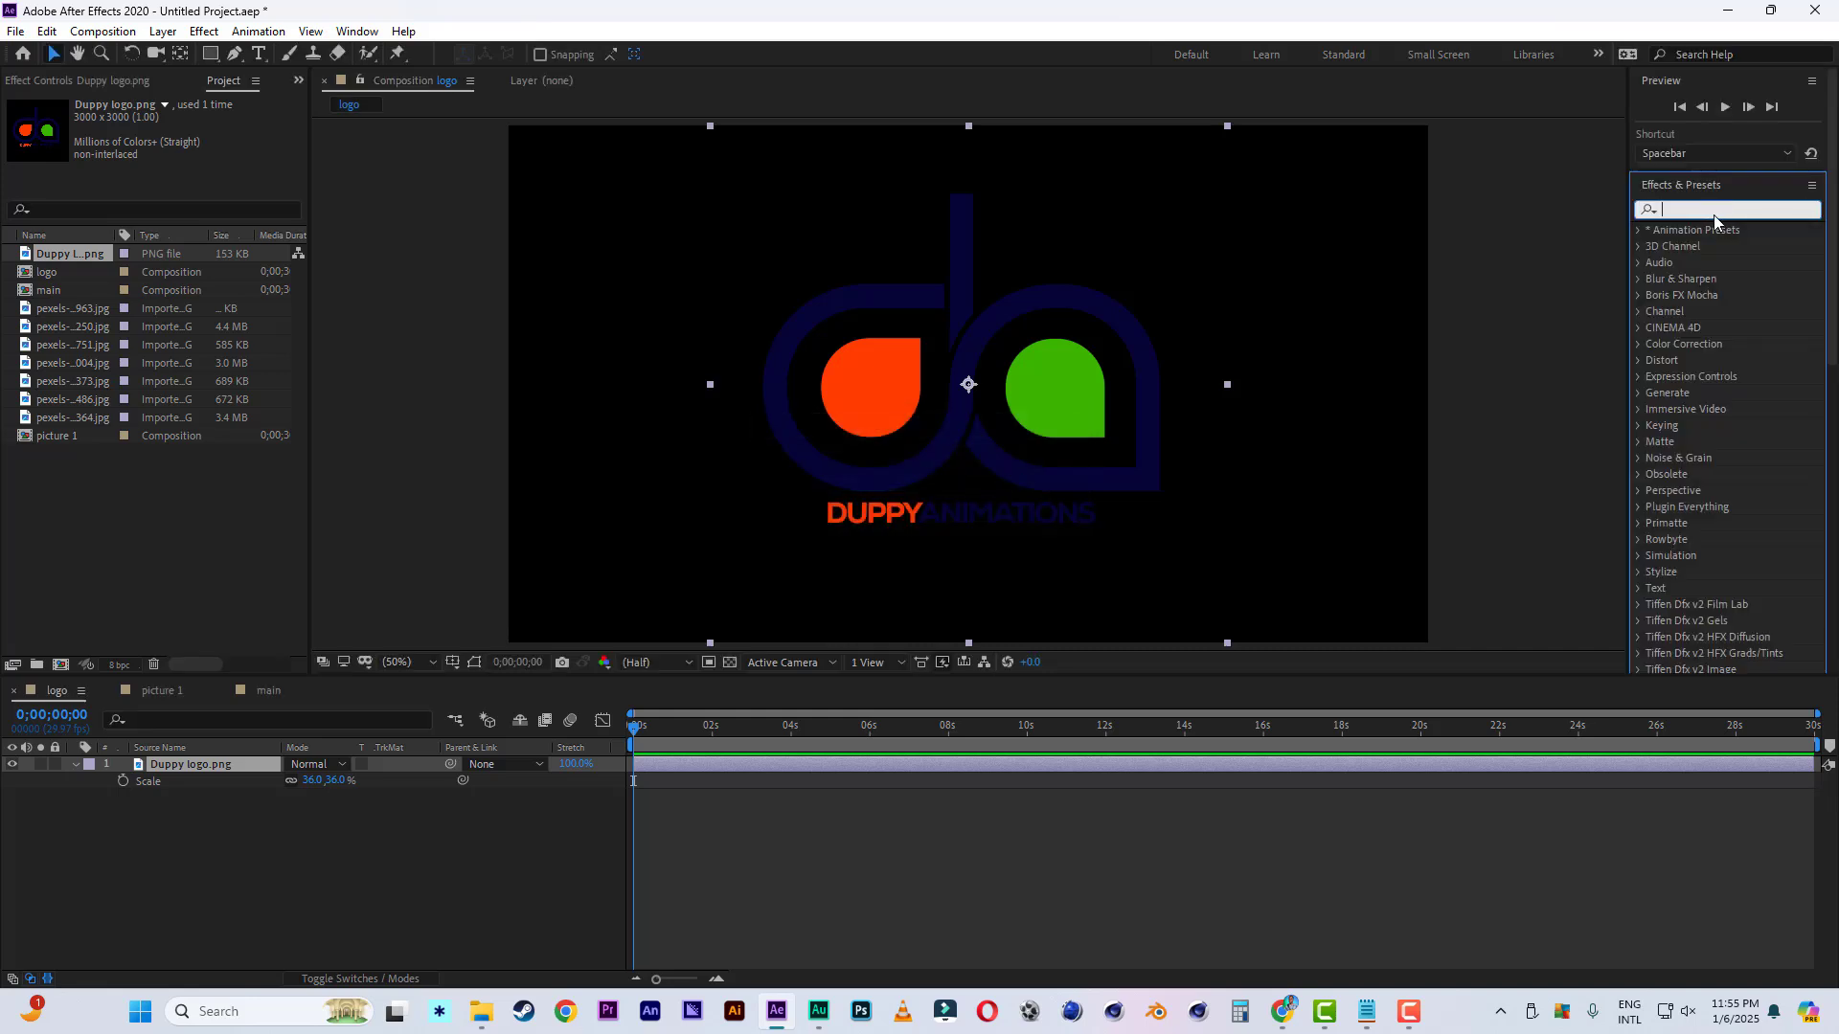
{"action": "type", "text": "fill"}
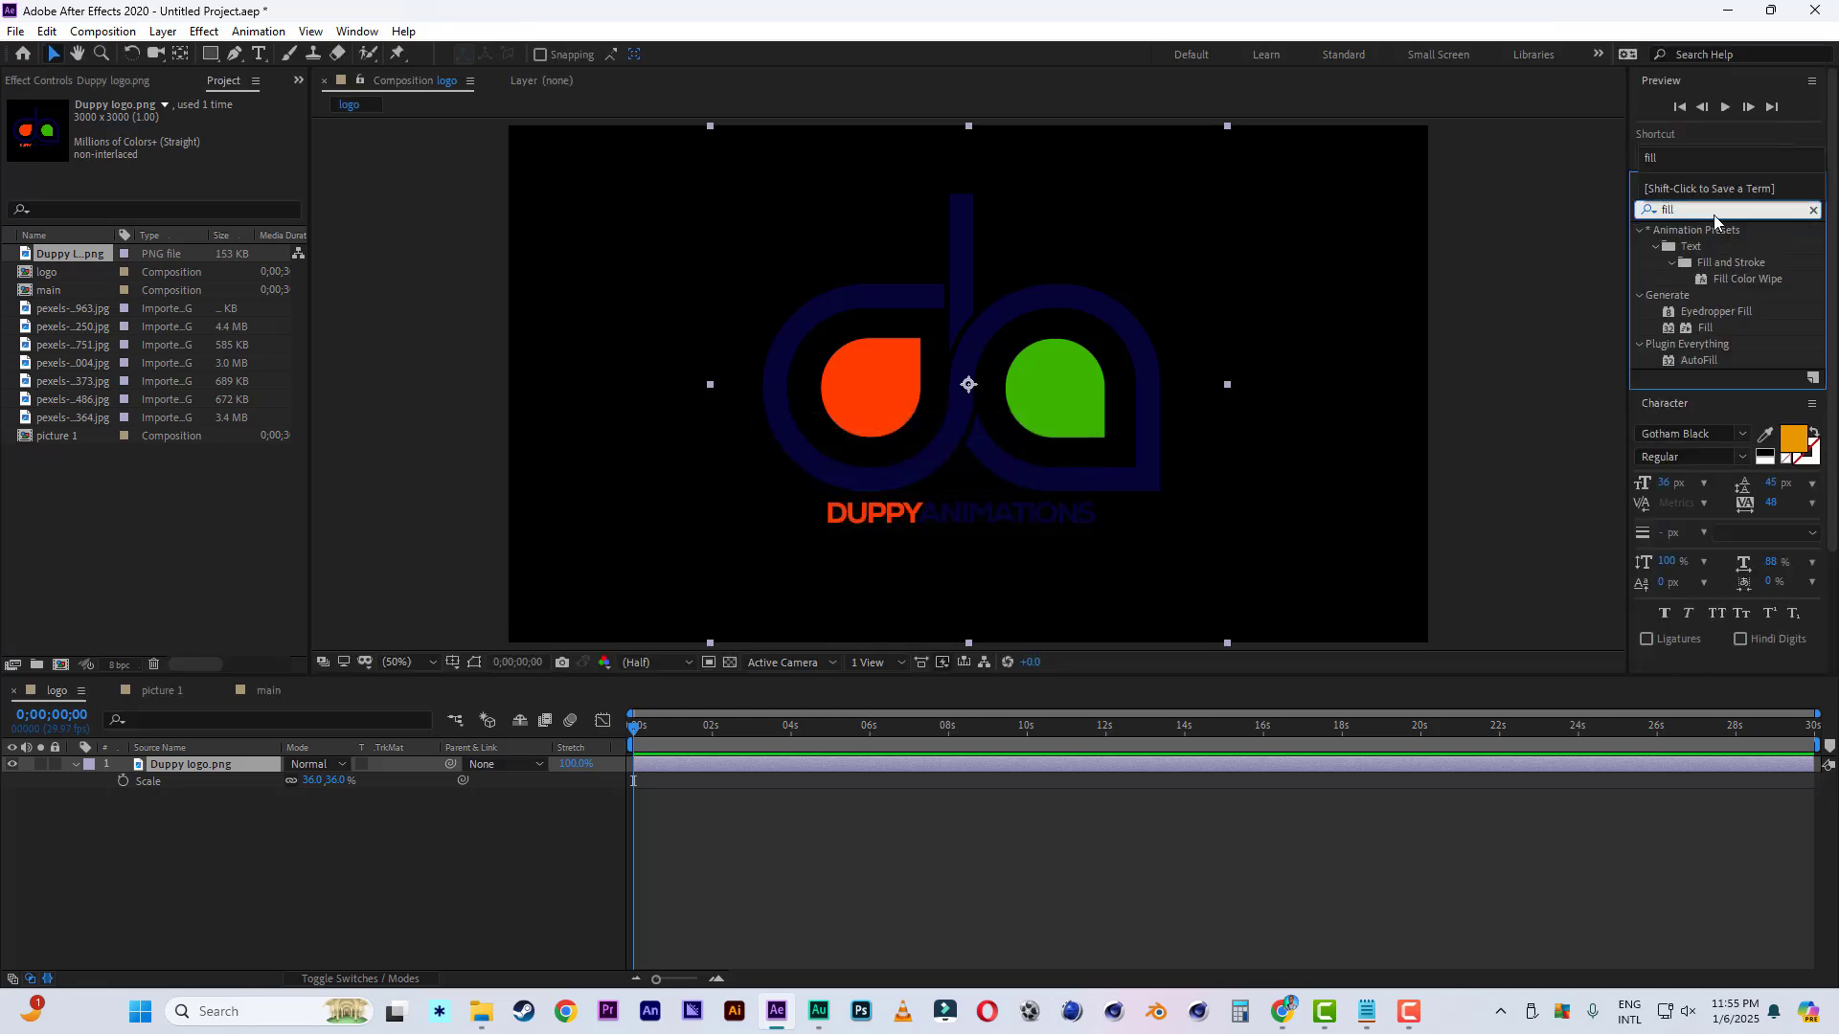
{"action": "double_click", "coordinate": [1703, 328]}
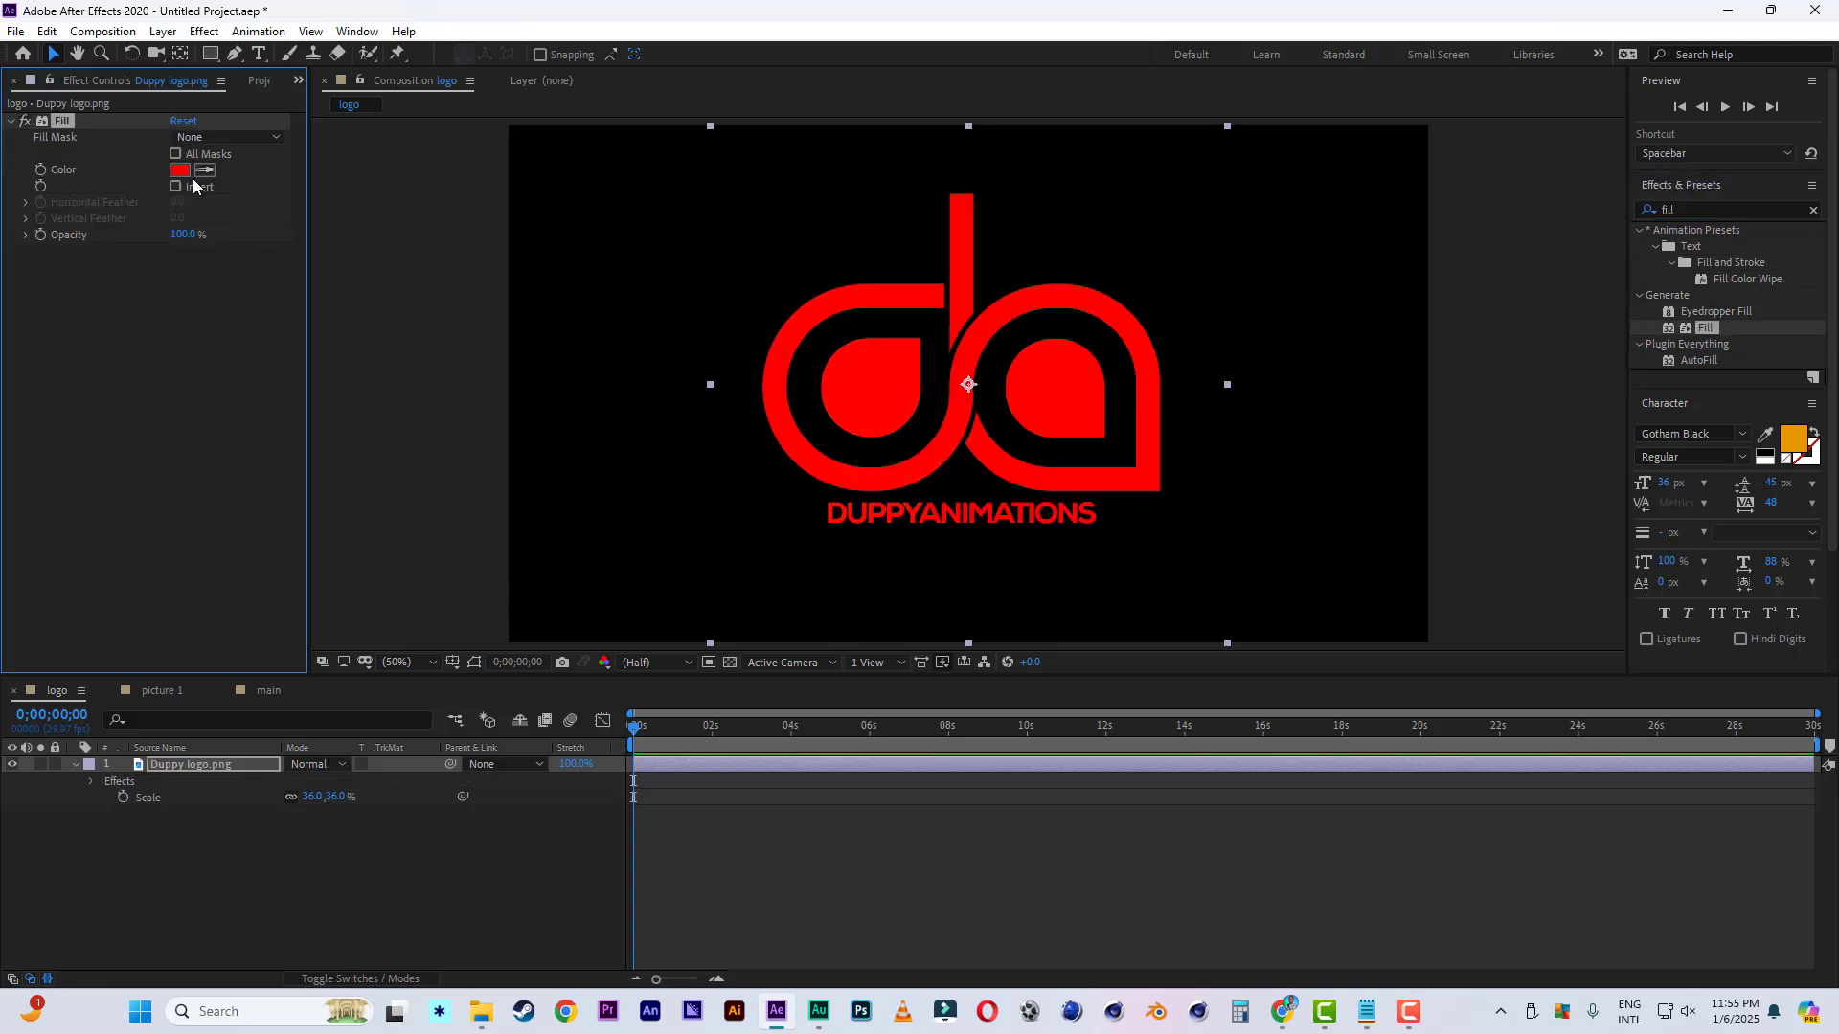
{"action": "left_click", "coordinate": [179, 170]}
{"action": "left_click_drag", "start_coordinate": [1334, 636], "coordinate": [1259, 564]}
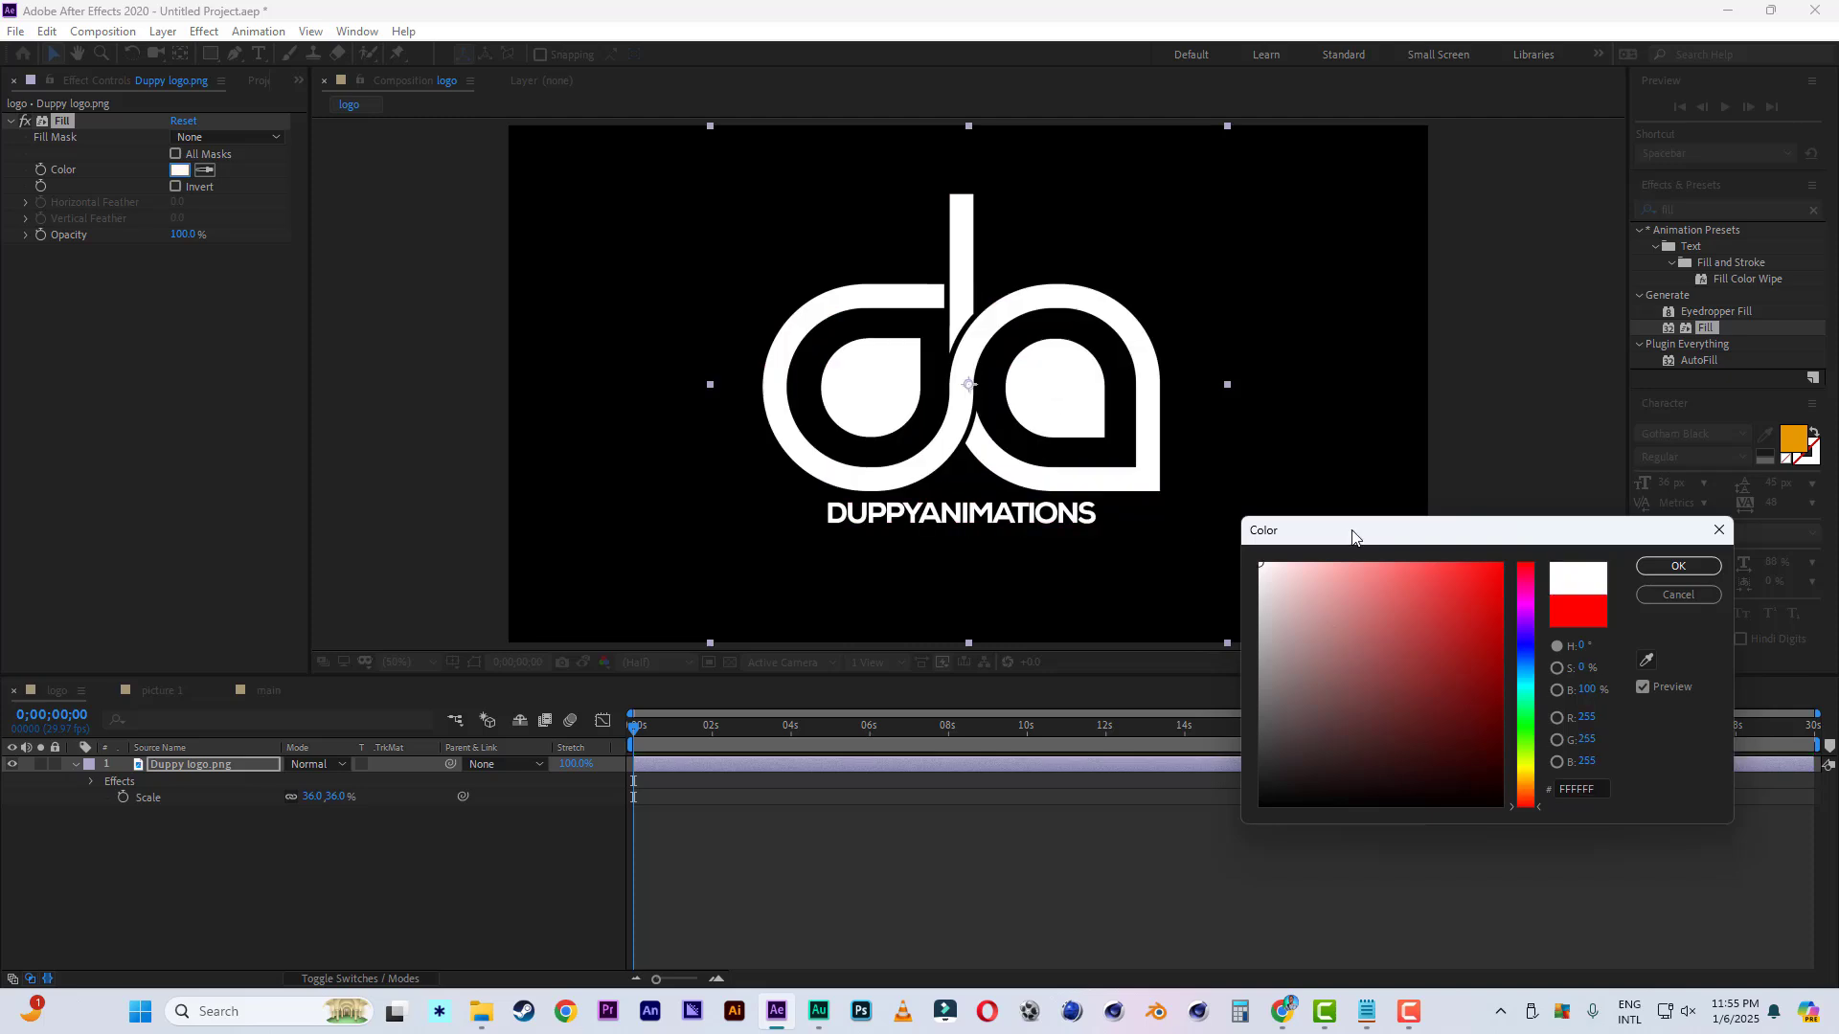
{"action": "left_click", "coordinate": [1678, 566]}
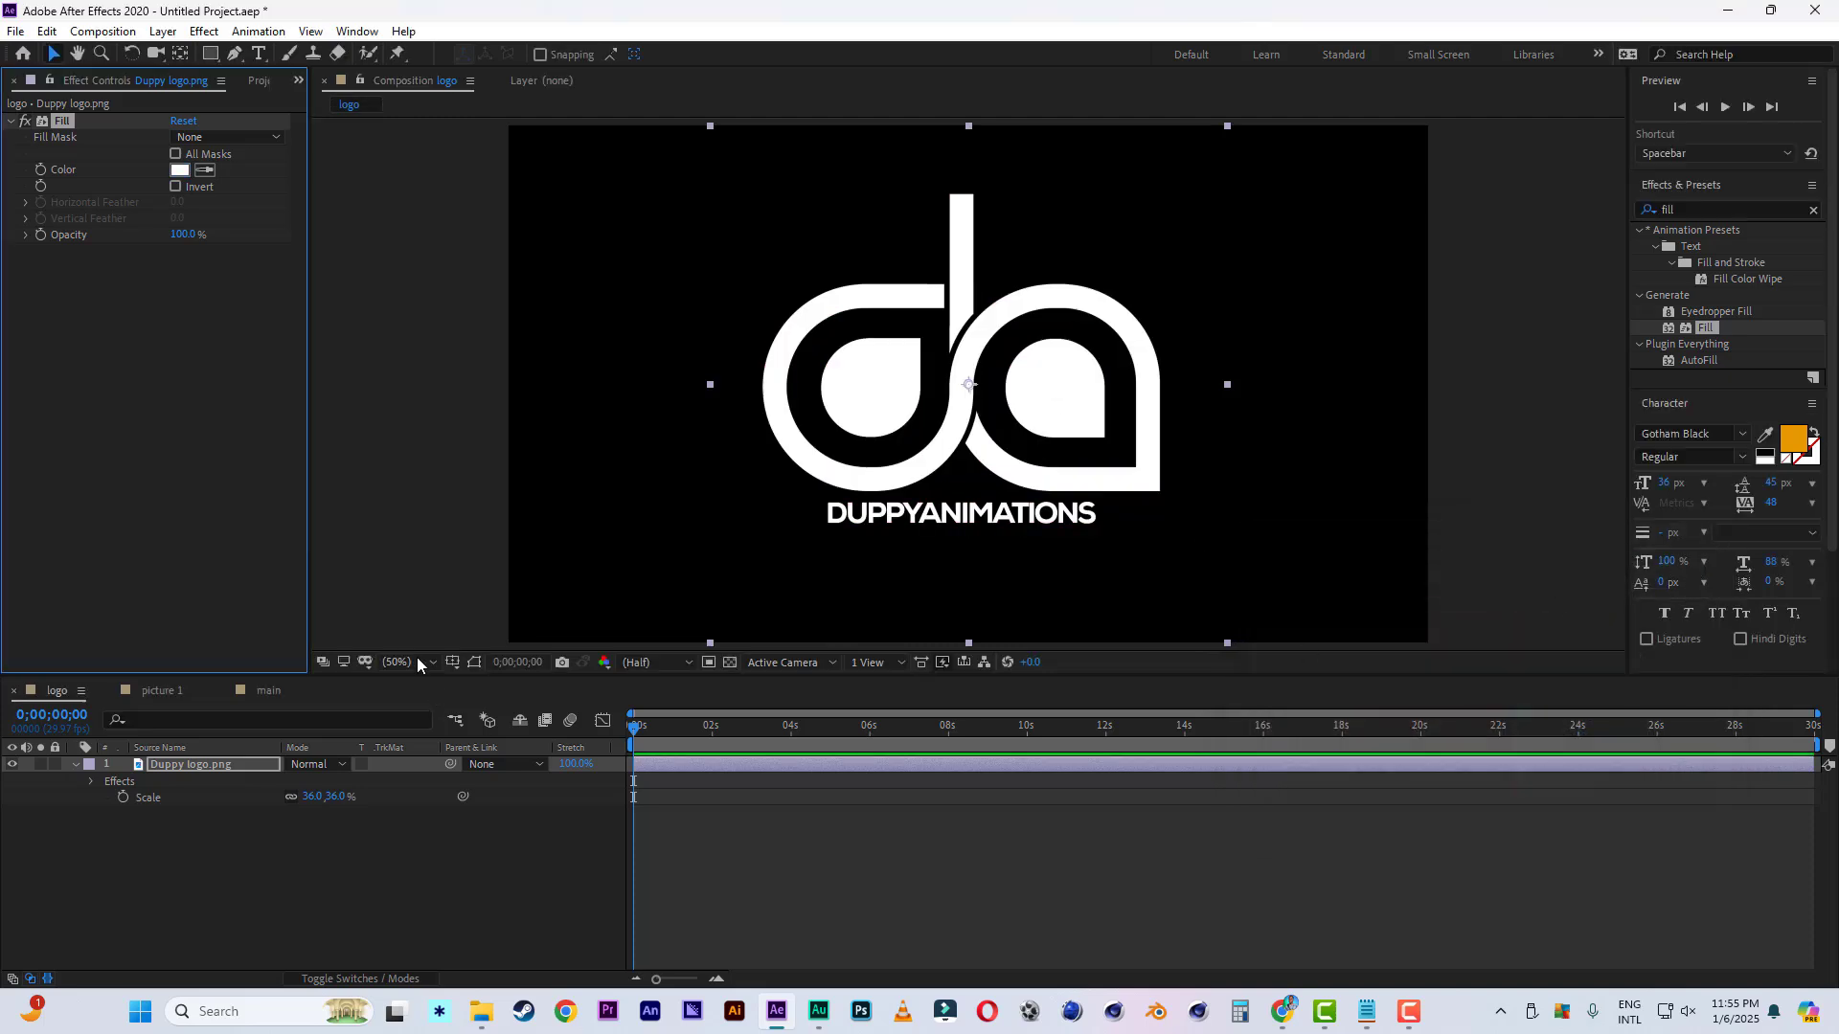
{"action": "left_click", "coordinate": [226, 518]}
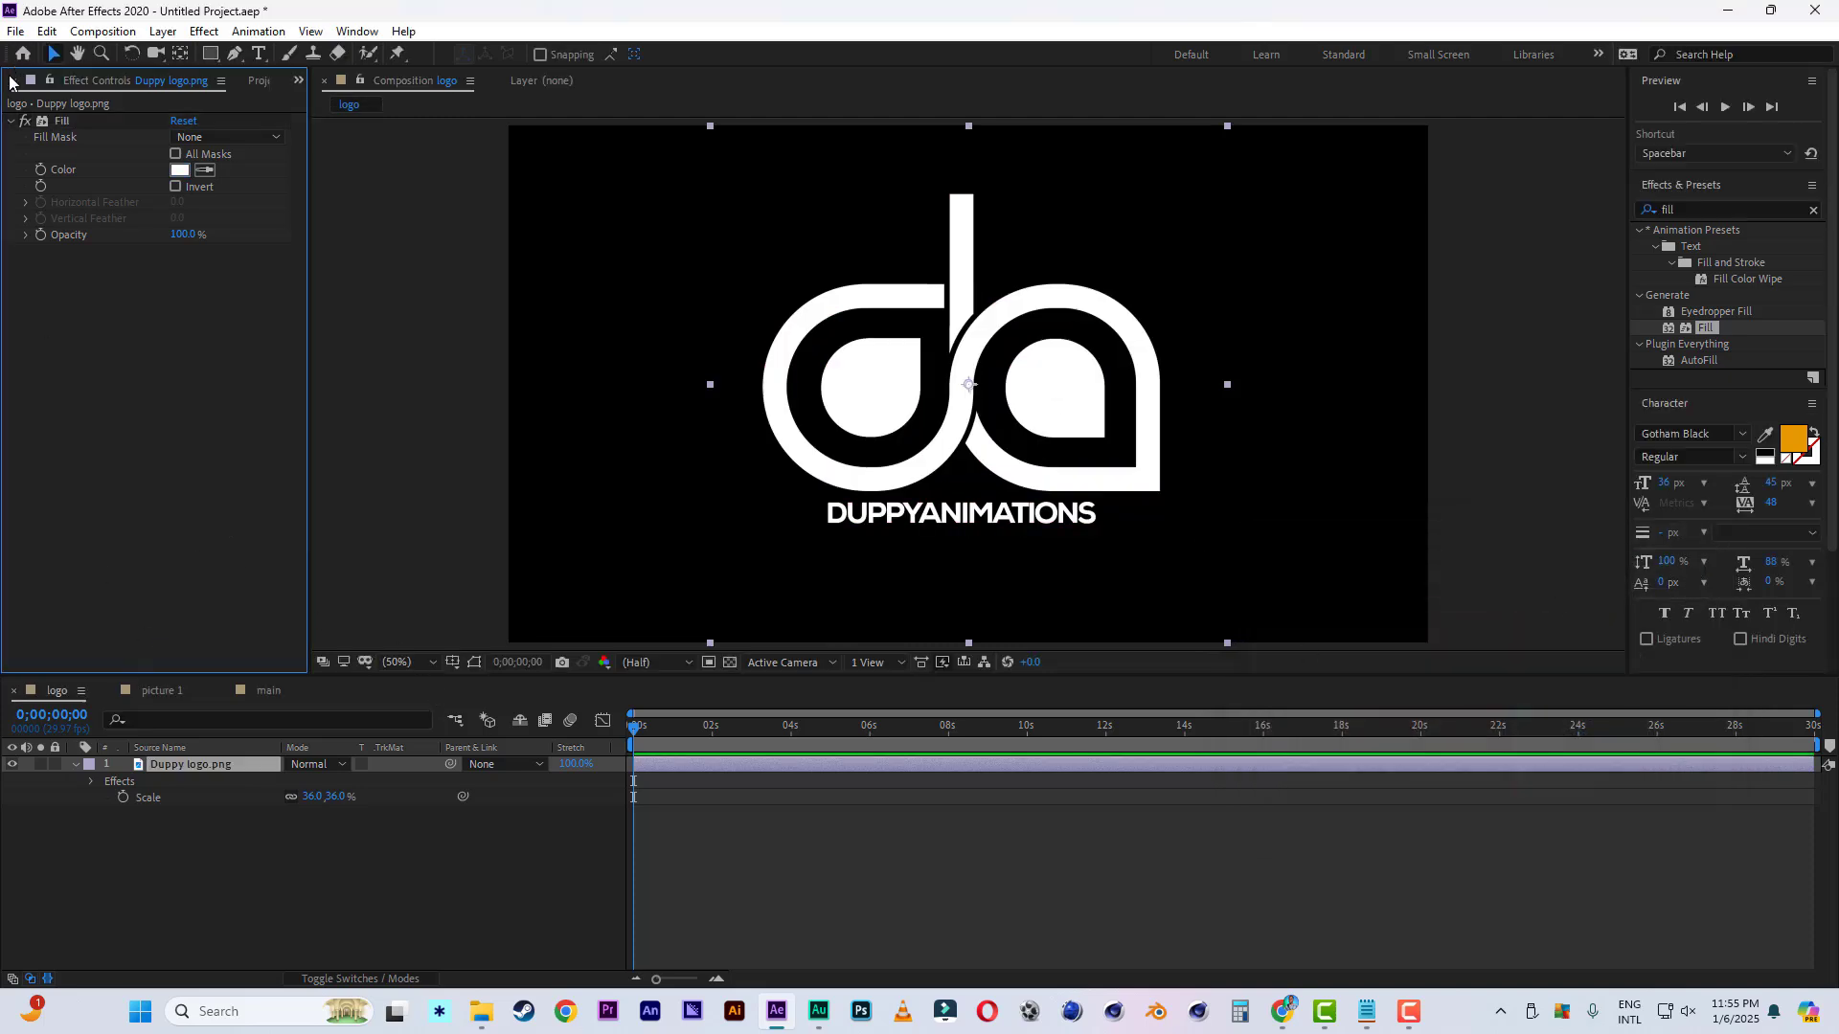
Add the logo composition to the picture 1 composition and place the pexels photo ending in 1839963.jpg beneath it.
{"action": "left_click", "coordinate": [251, 82]}
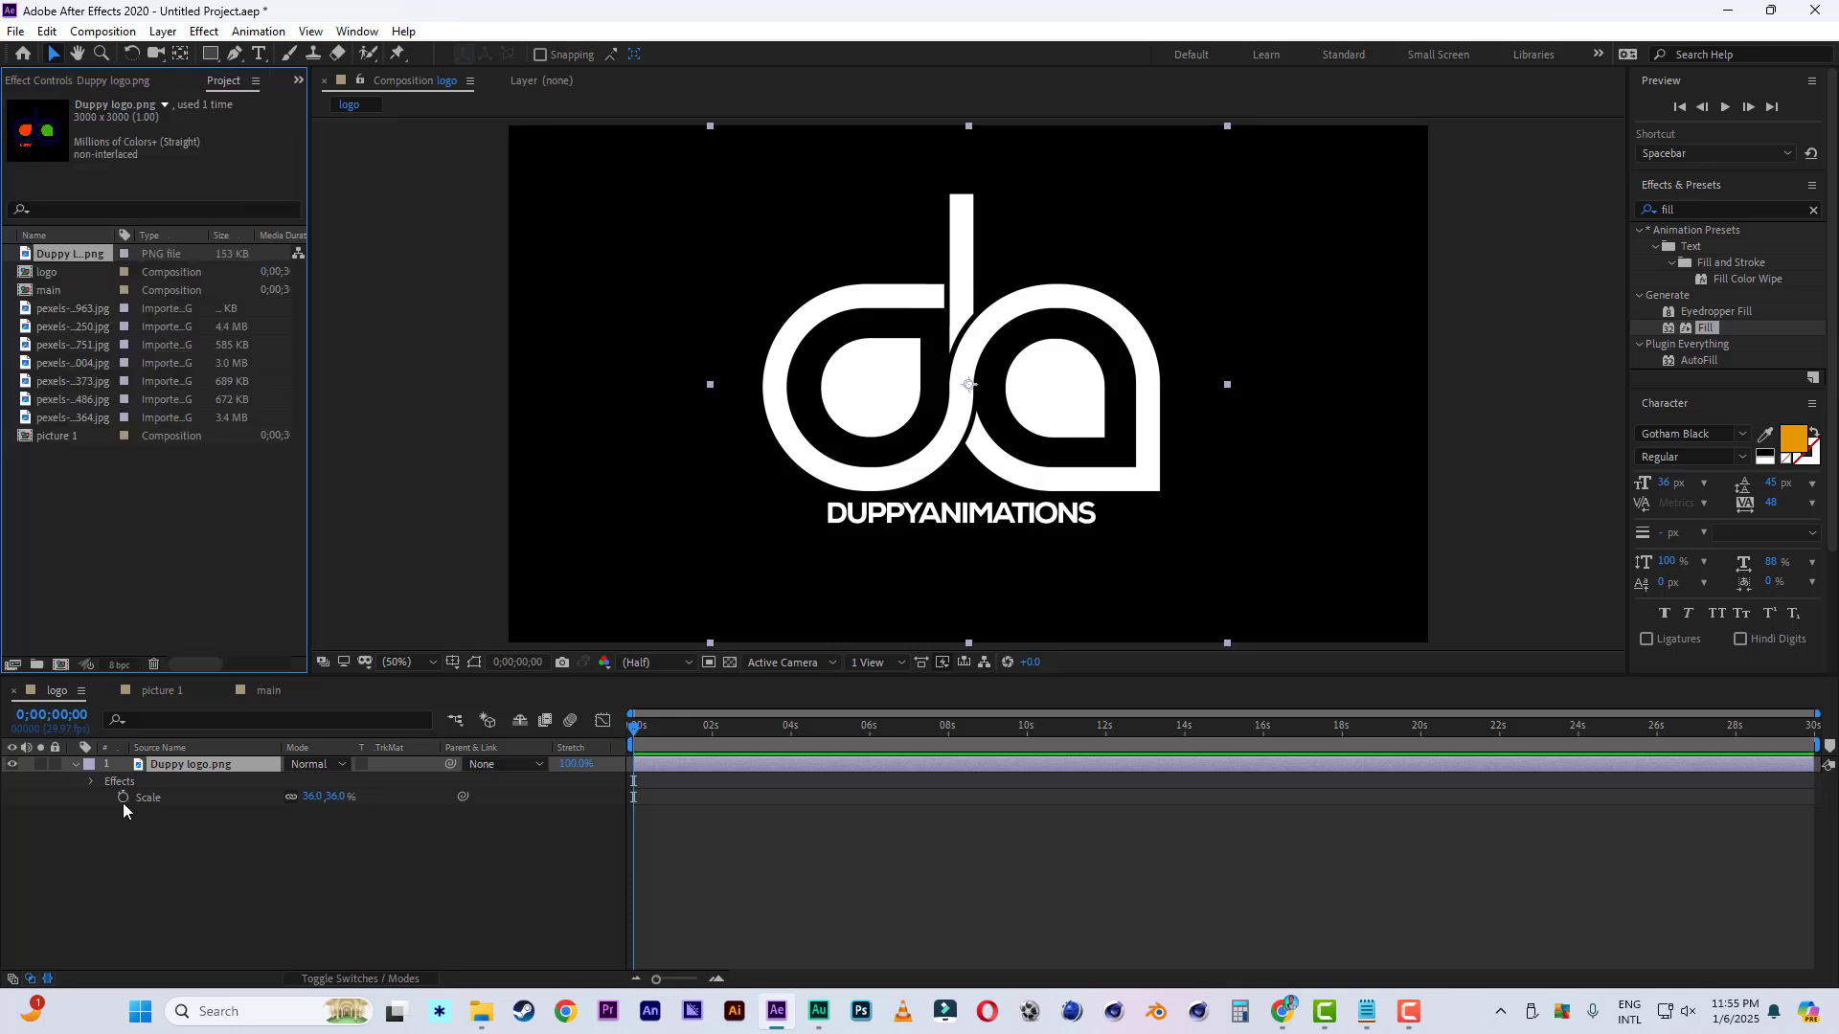
{"action": "left_click", "coordinate": [153, 691]}
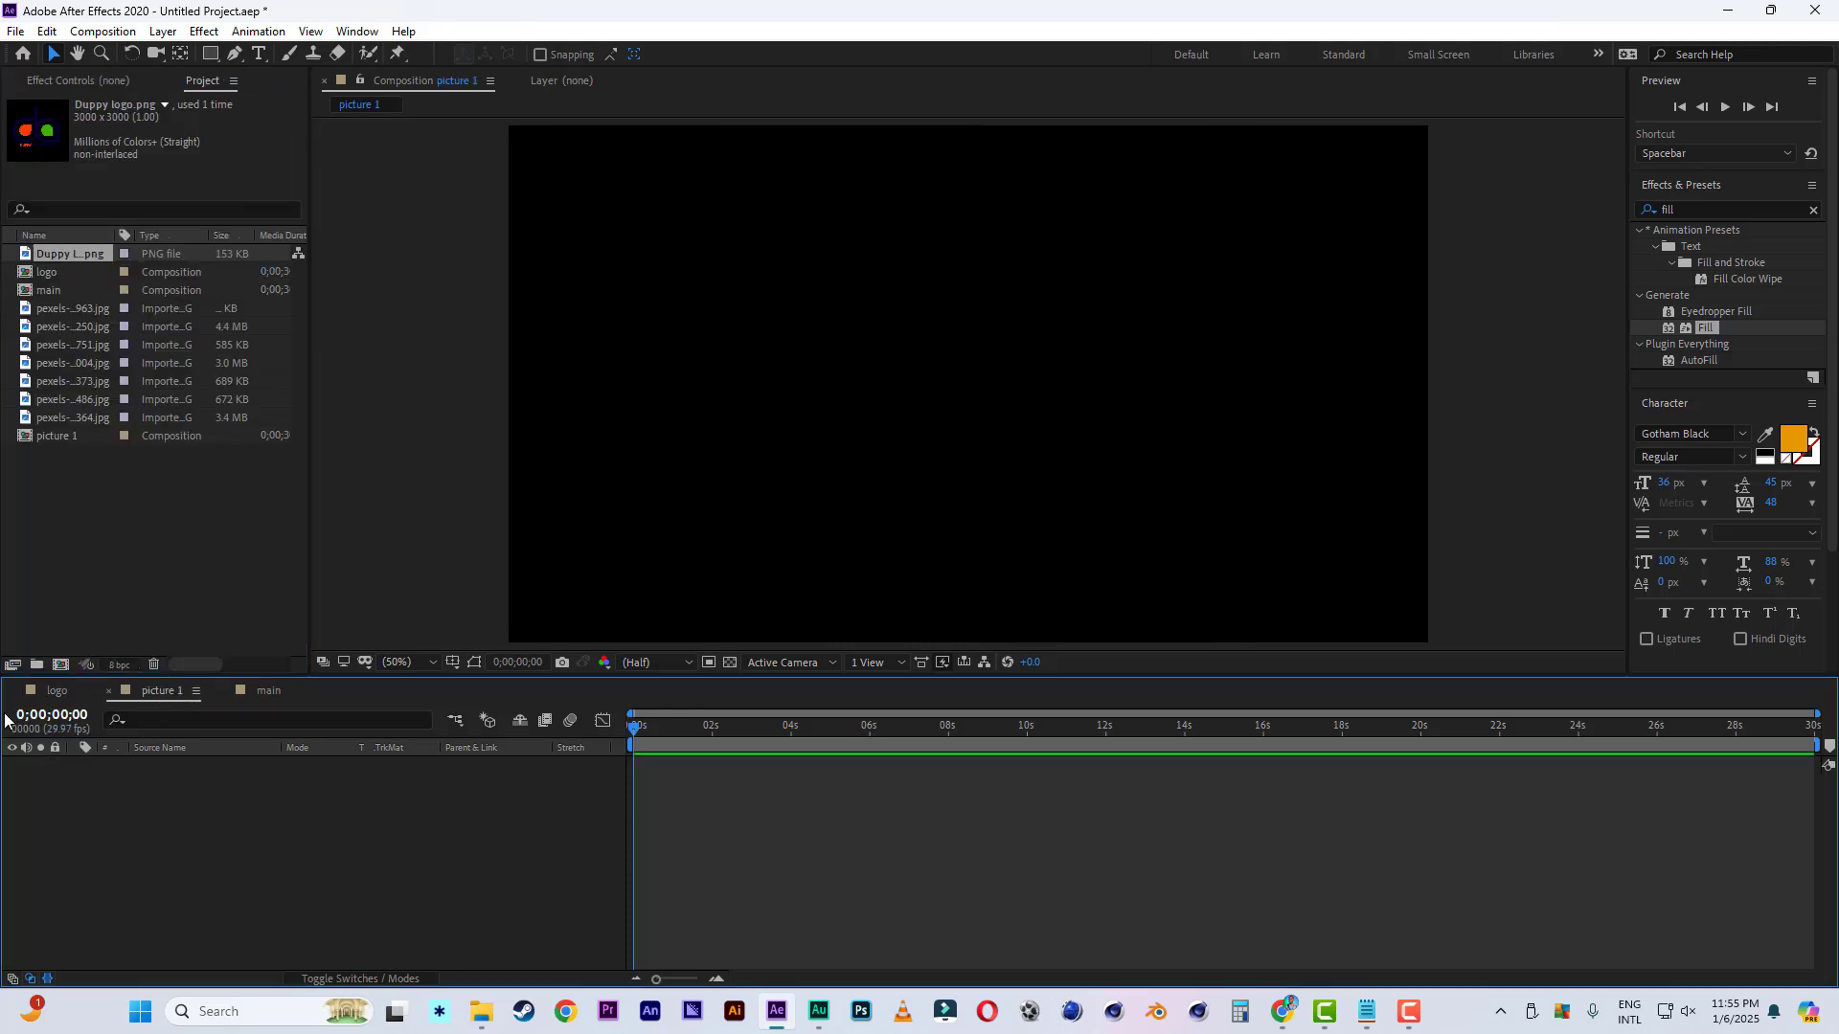
{"action": "left_click", "coordinate": [50, 273]}
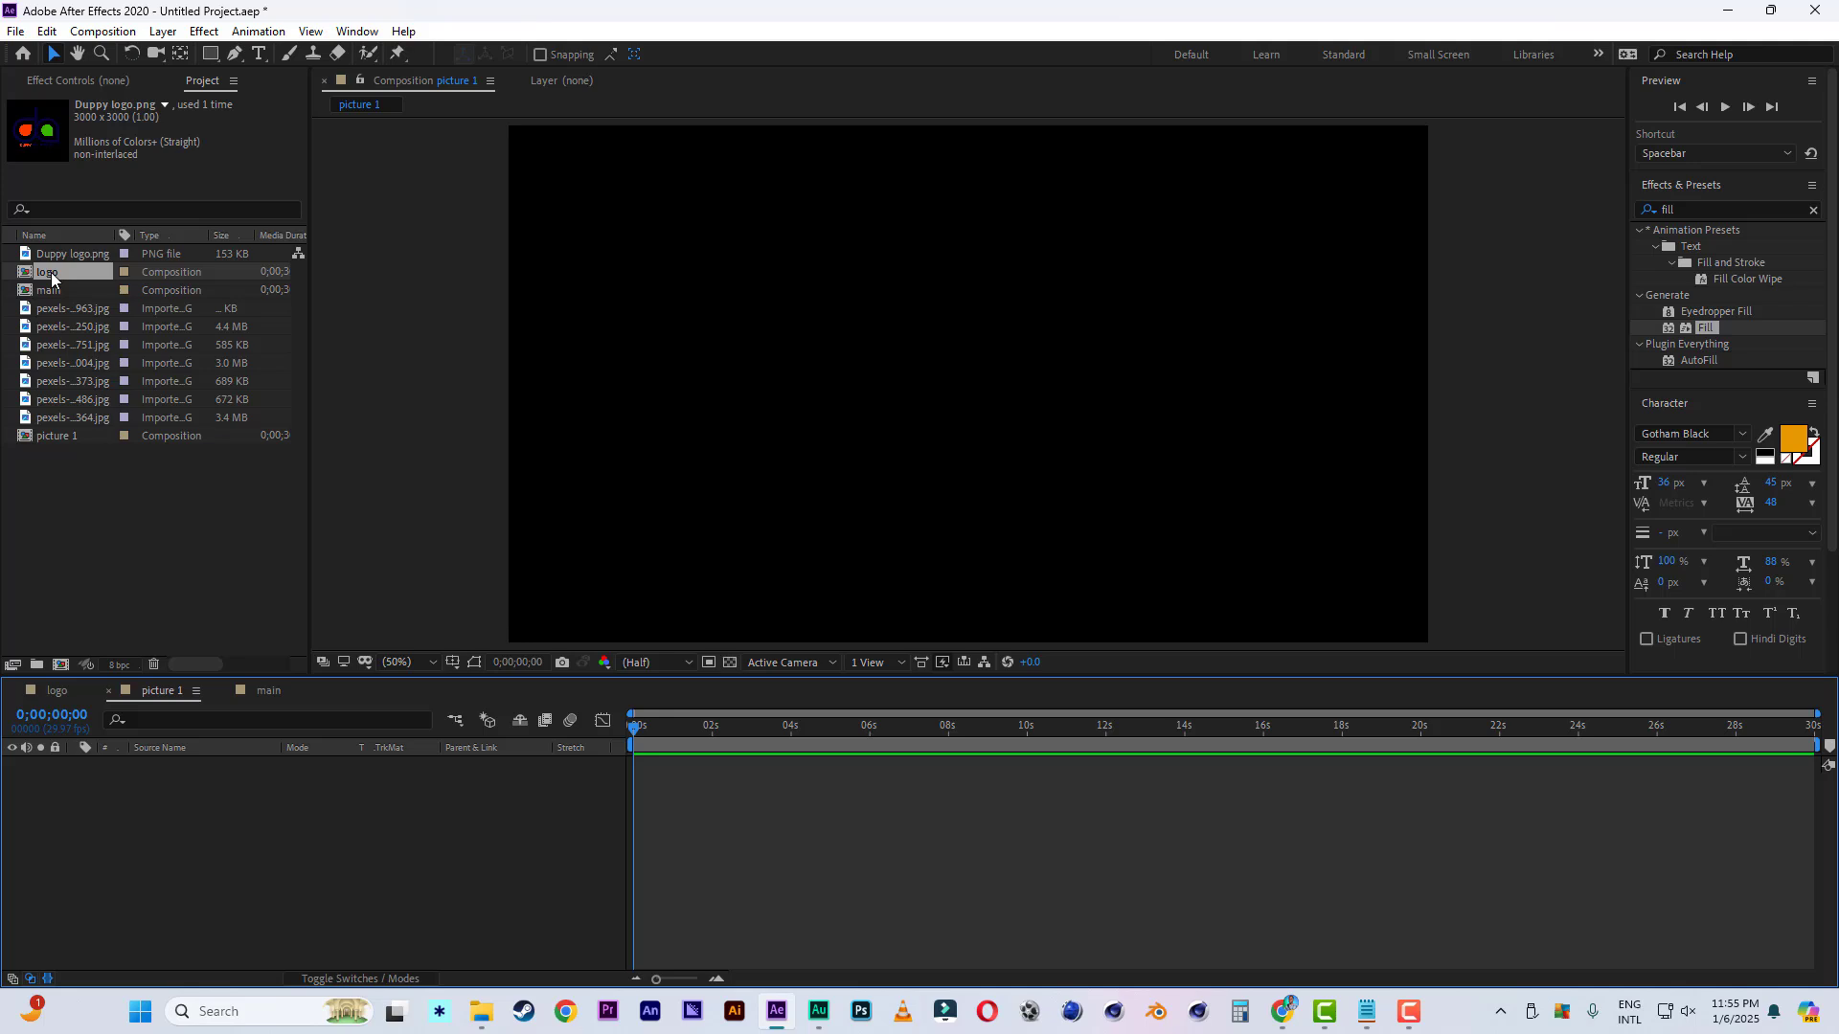
{"action": "left_click_drag", "start_coordinate": [49, 272], "coordinate": [245, 940]}
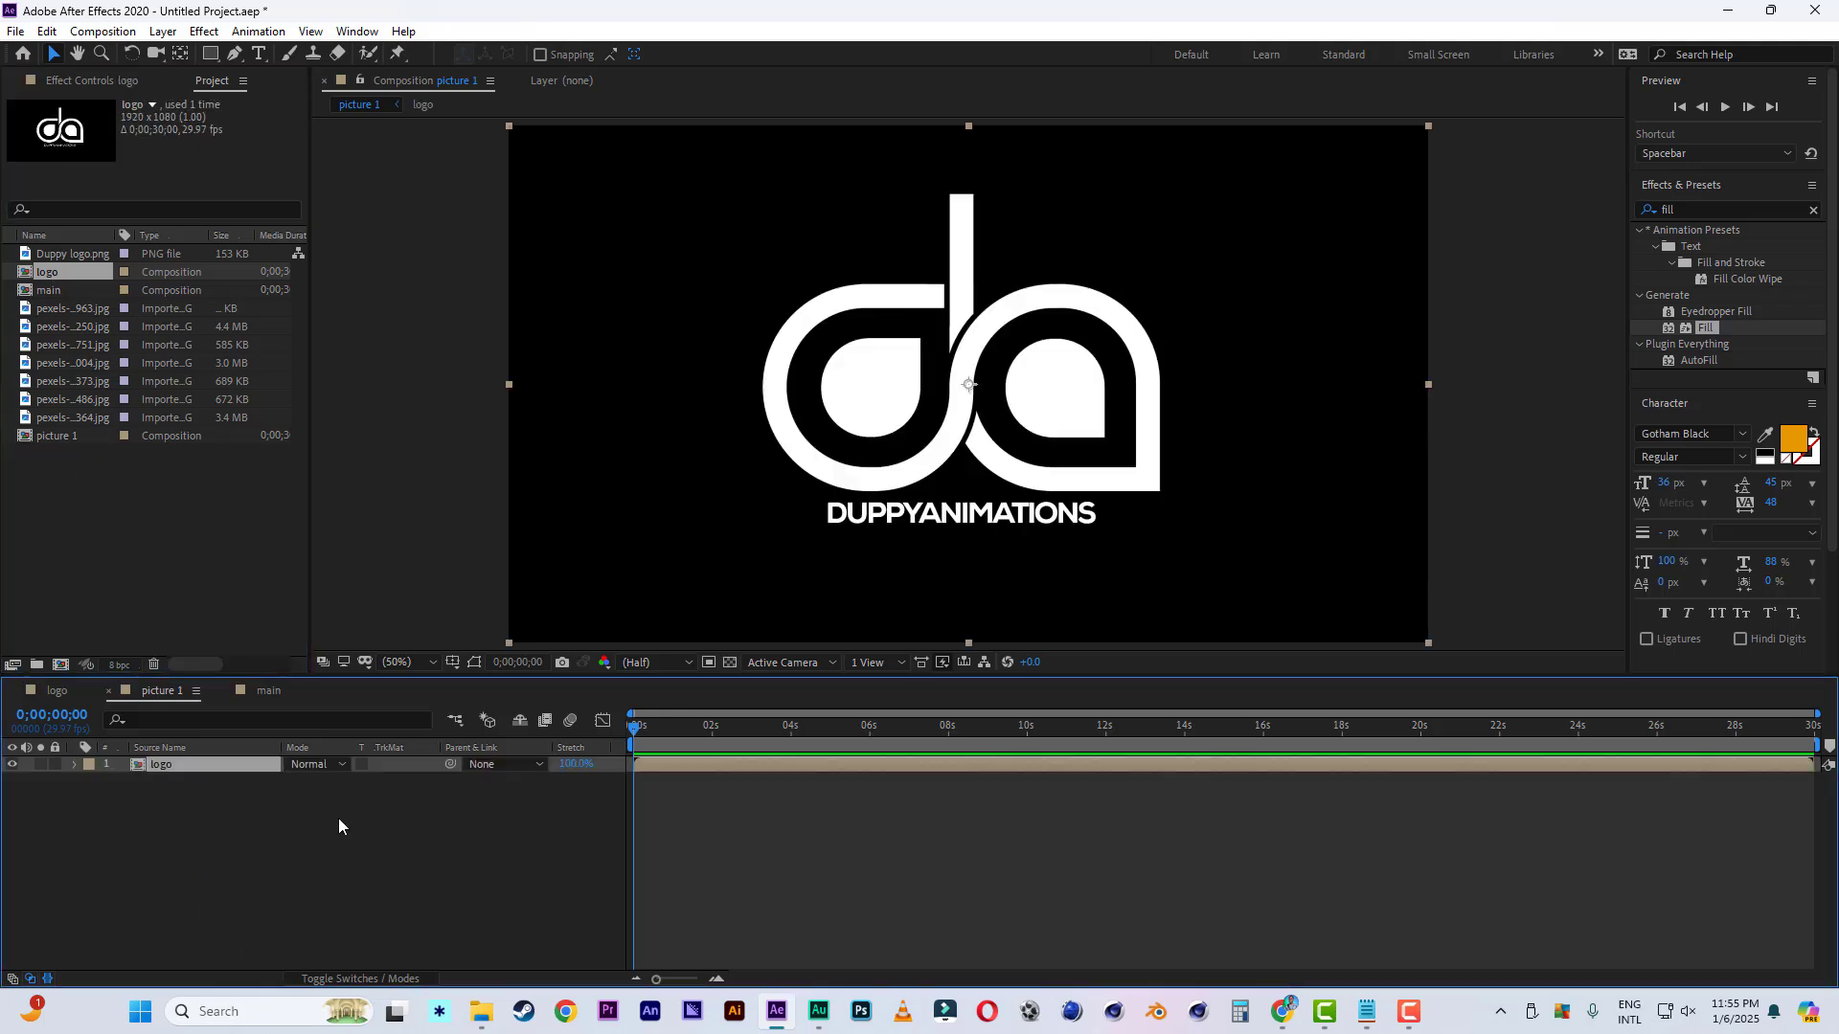
{"action": "left_click", "coordinate": [73, 311]}
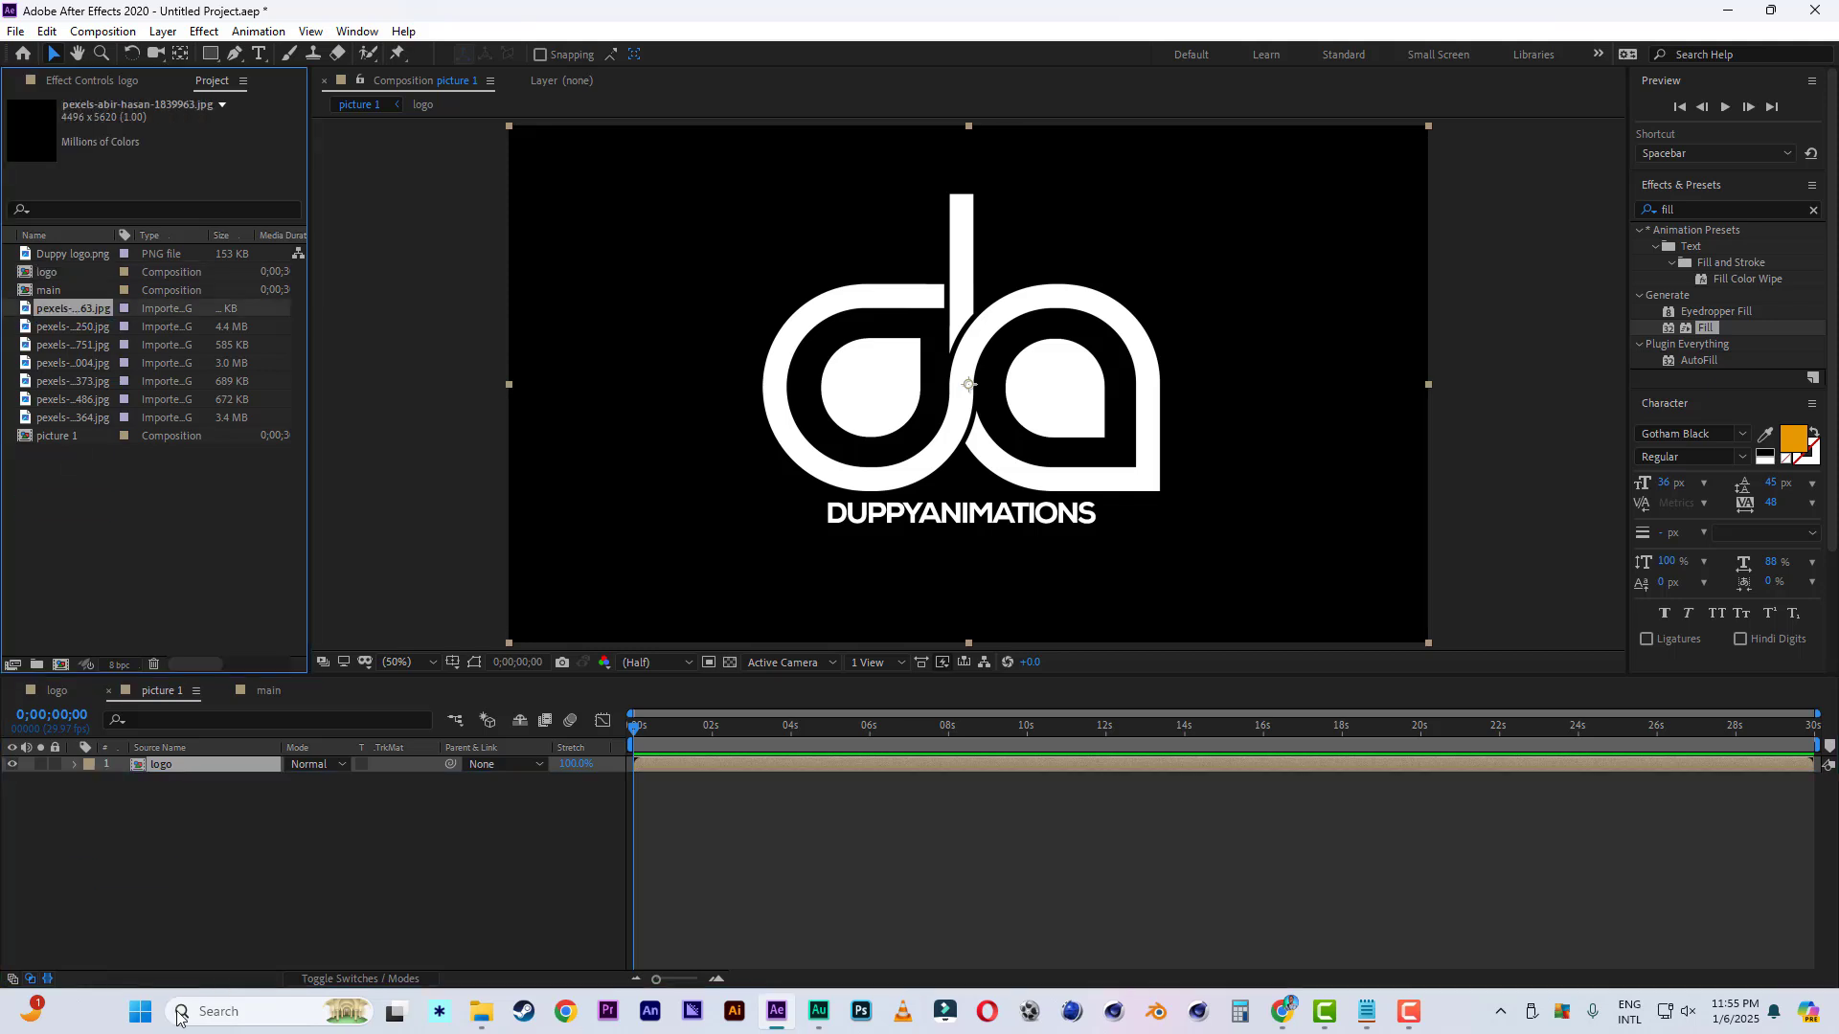
{"action": "left_click_drag", "start_coordinate": [178, 1017], "coordinate": [187, 917]}
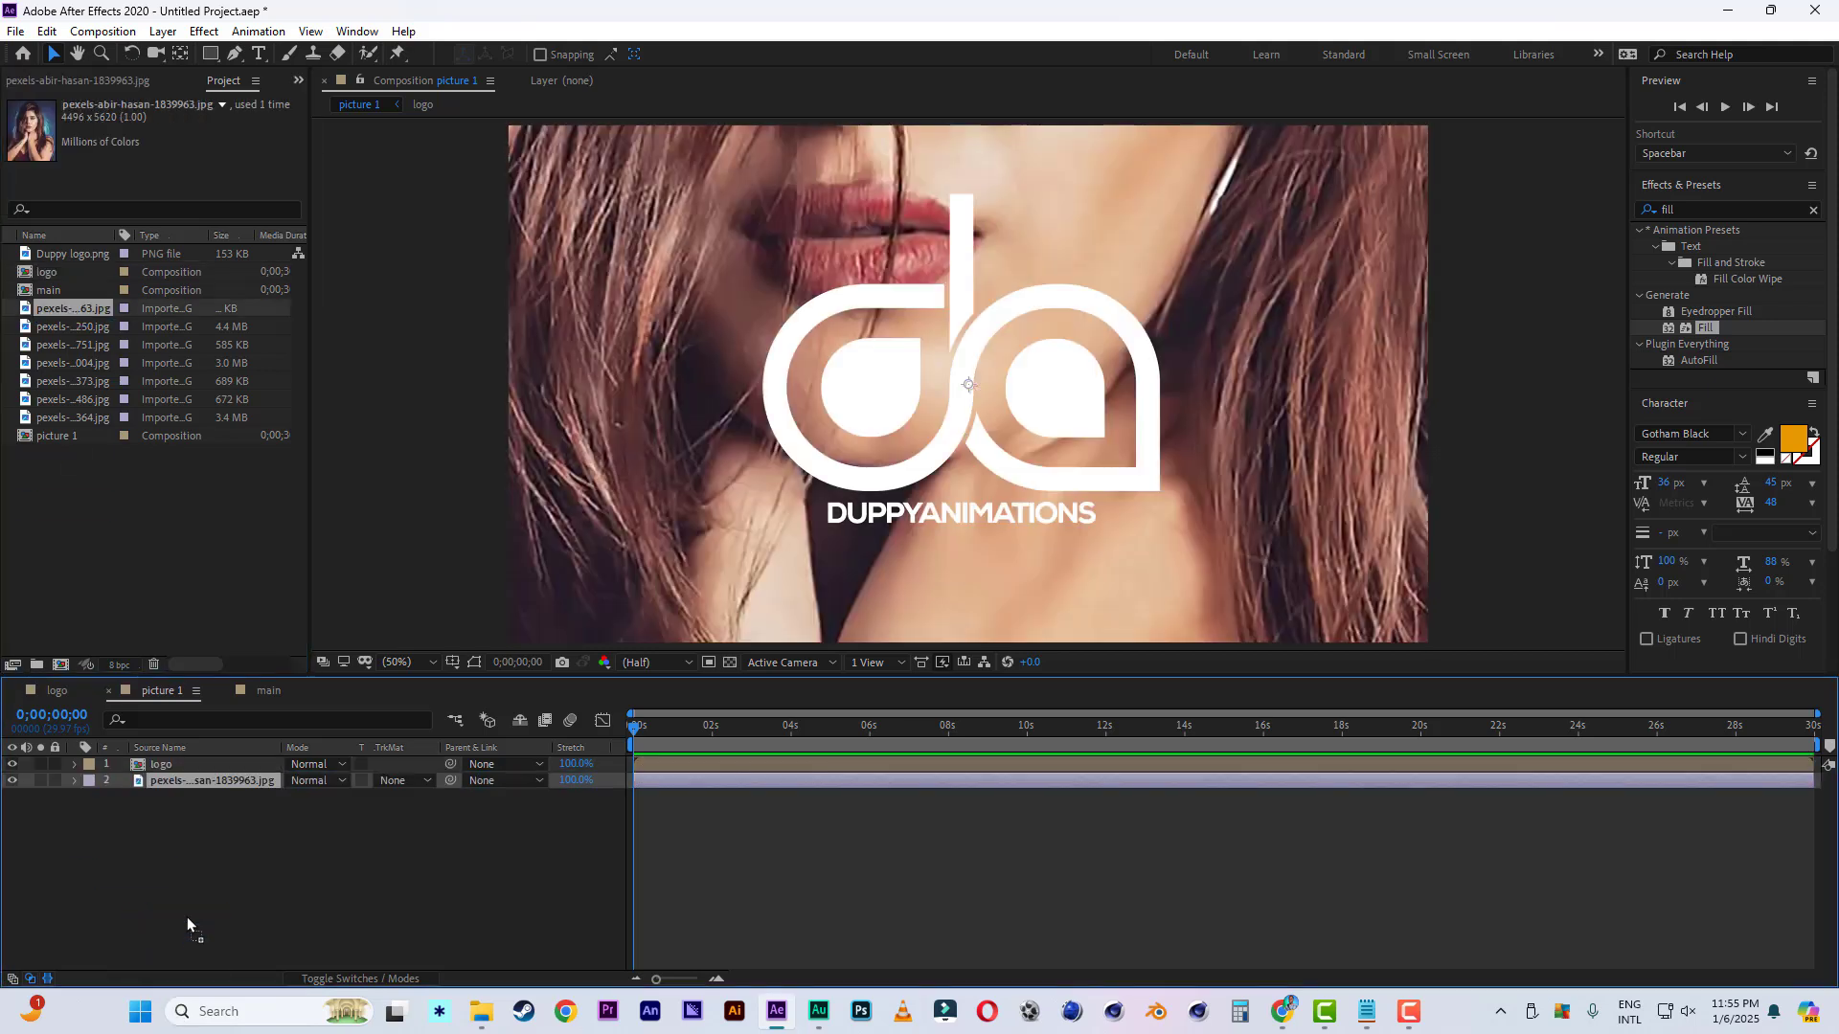
Set the logo layer's blending mode to Stencil Alpha and lock the layer.
{"action": "left_click", "coordinate": [317, 766]}
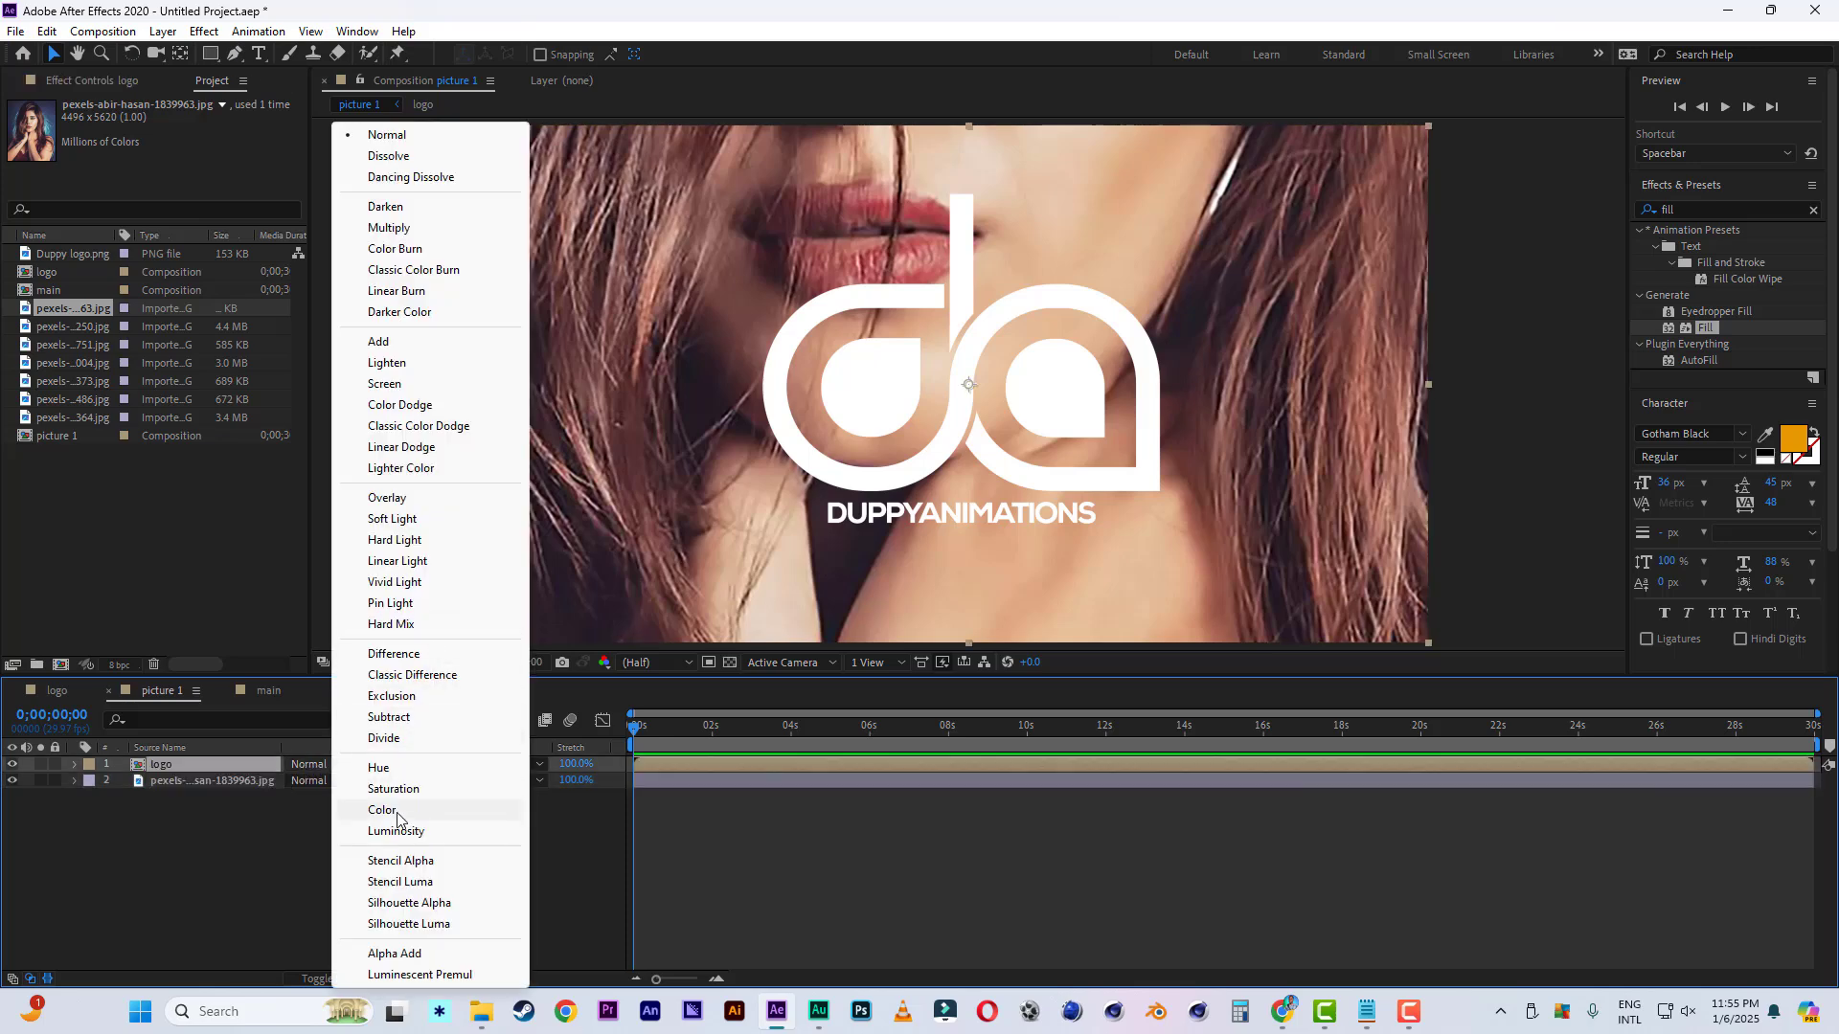
{"action": "left_click", "coordinate": [400, 861]}
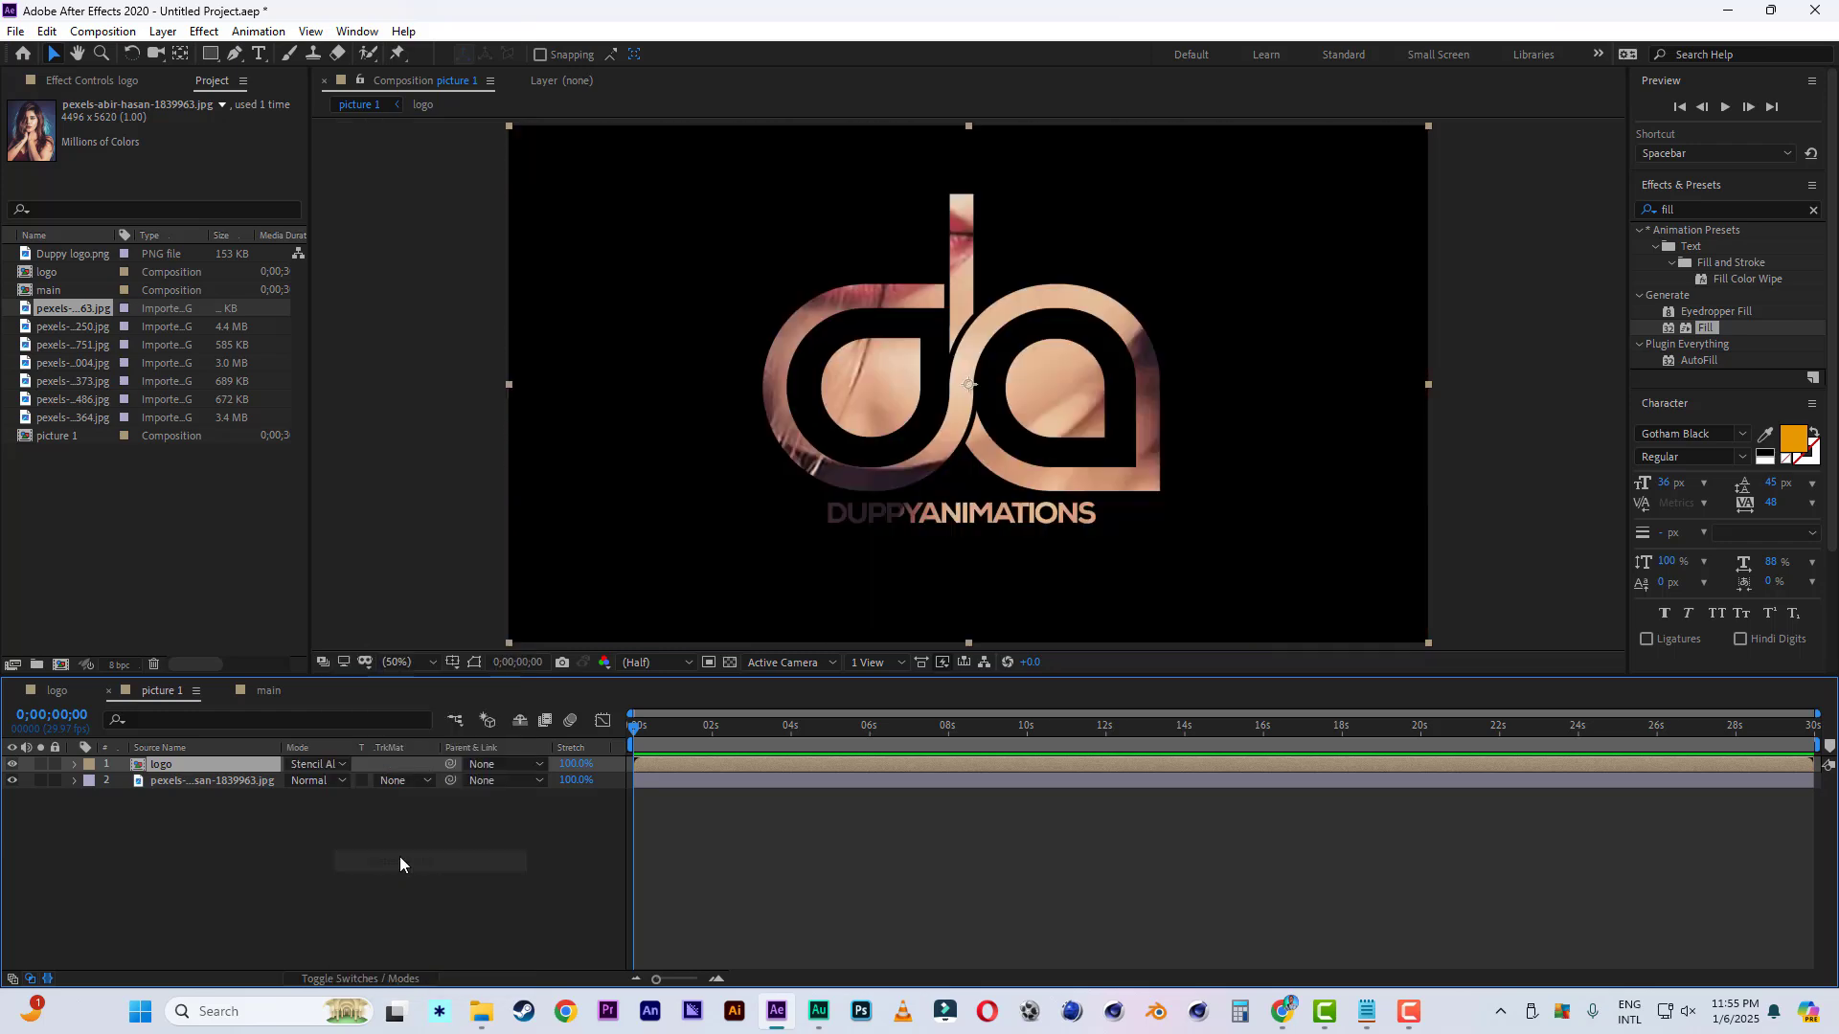
{"action": "left_click", "coordinate": [55, 765]}
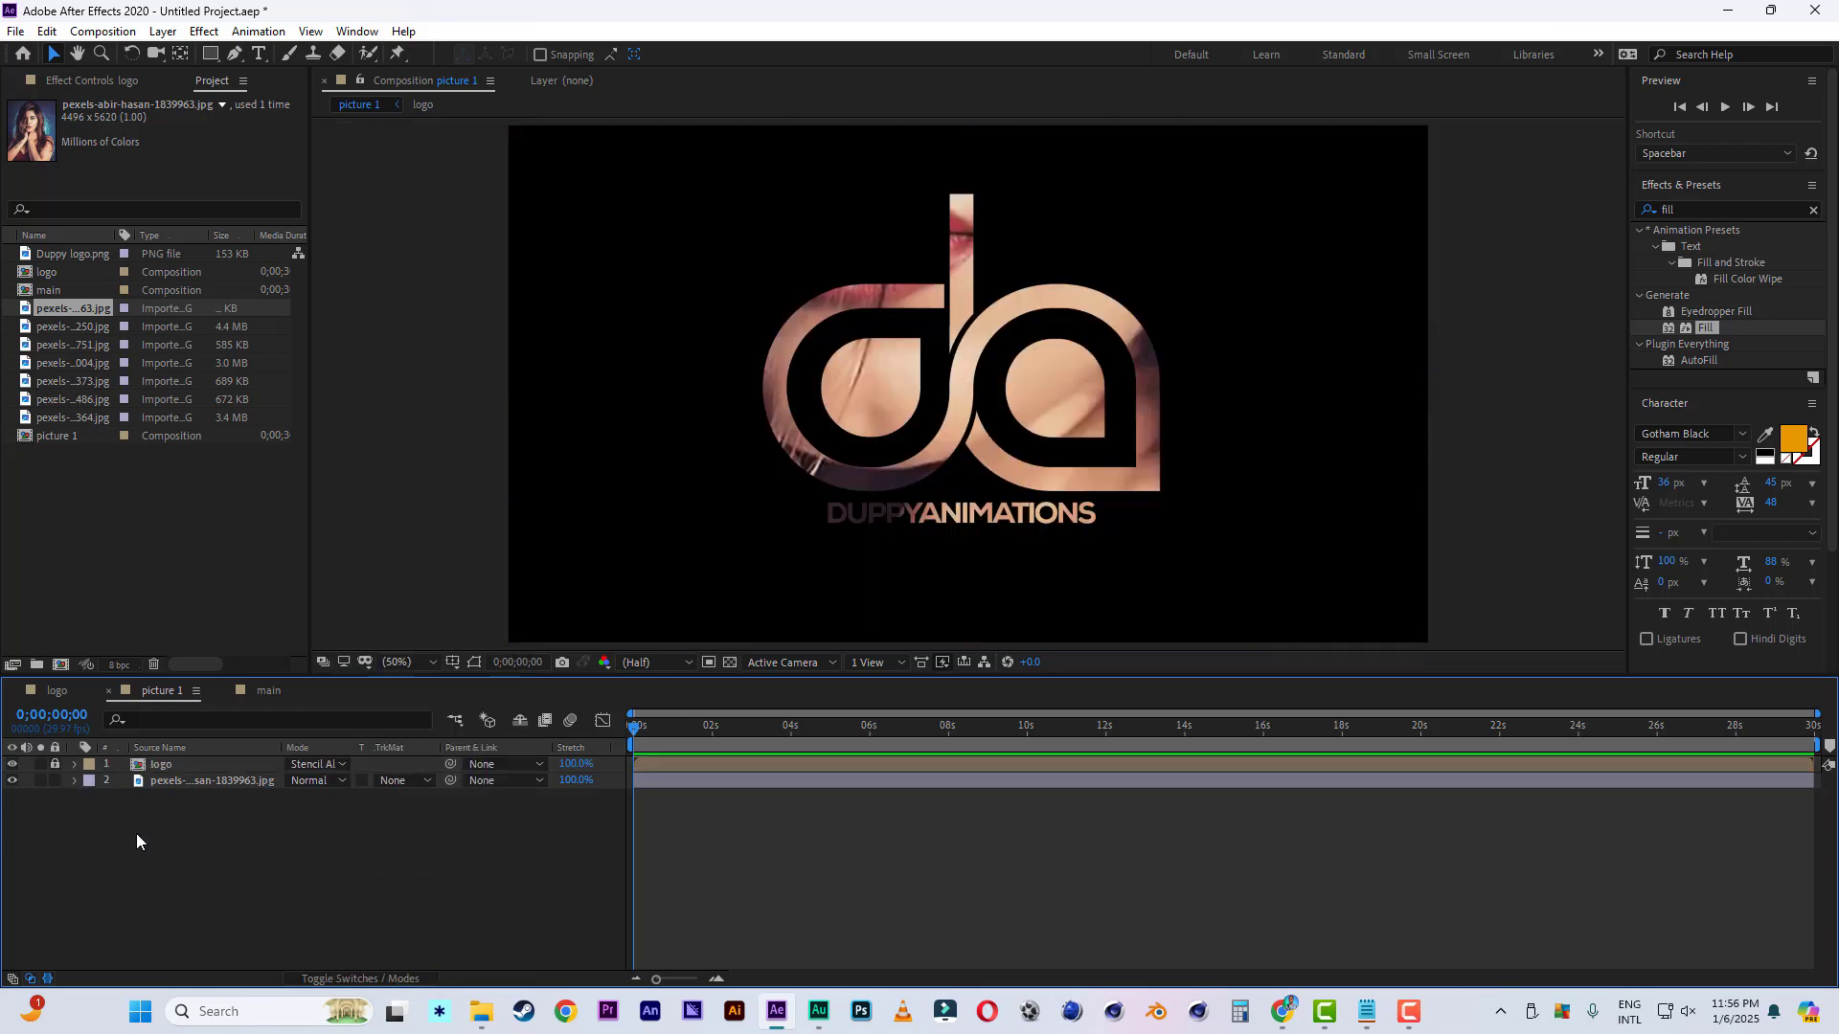
Scale the photo layer to 22% and move it slightly down so the face sits inside the logo.
{"action": "left_click", "coordinate": [197, 782]}
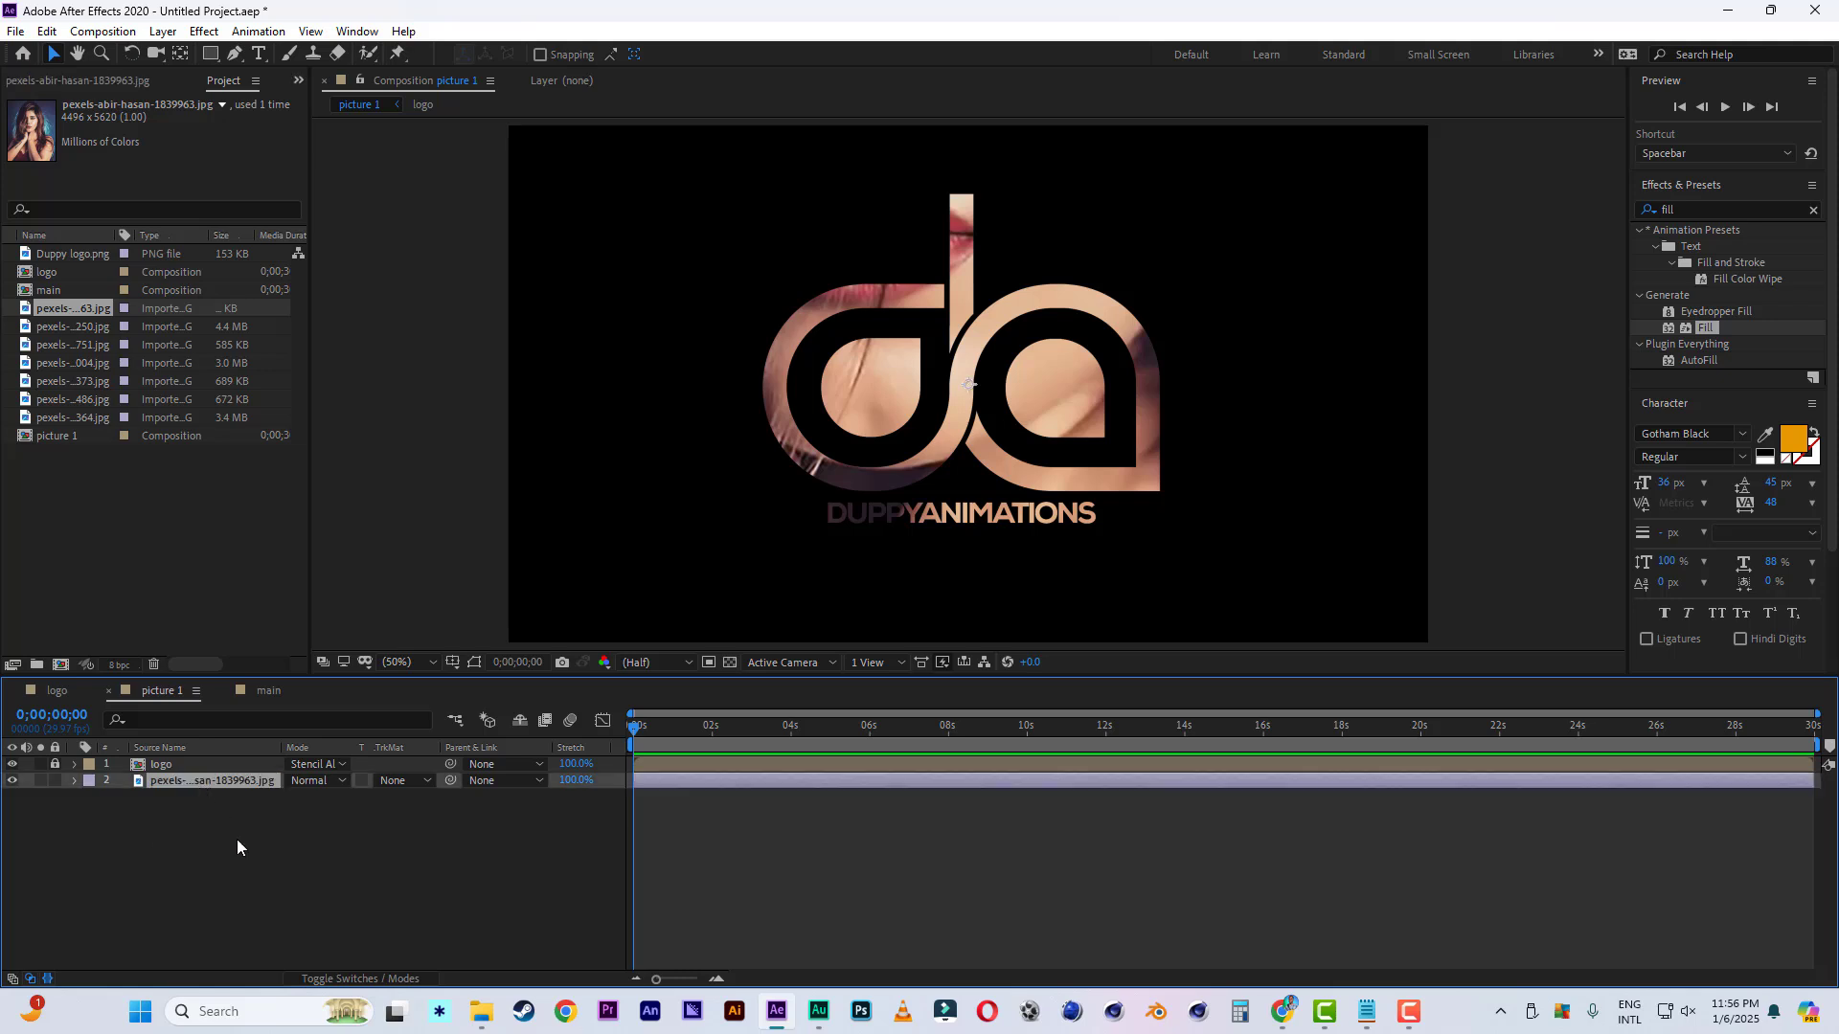
{"action": "key", "text": "s"}
{"action": "left_click_drag", "start_coordinate": [347, 801], "coordinate": [272, 797]}
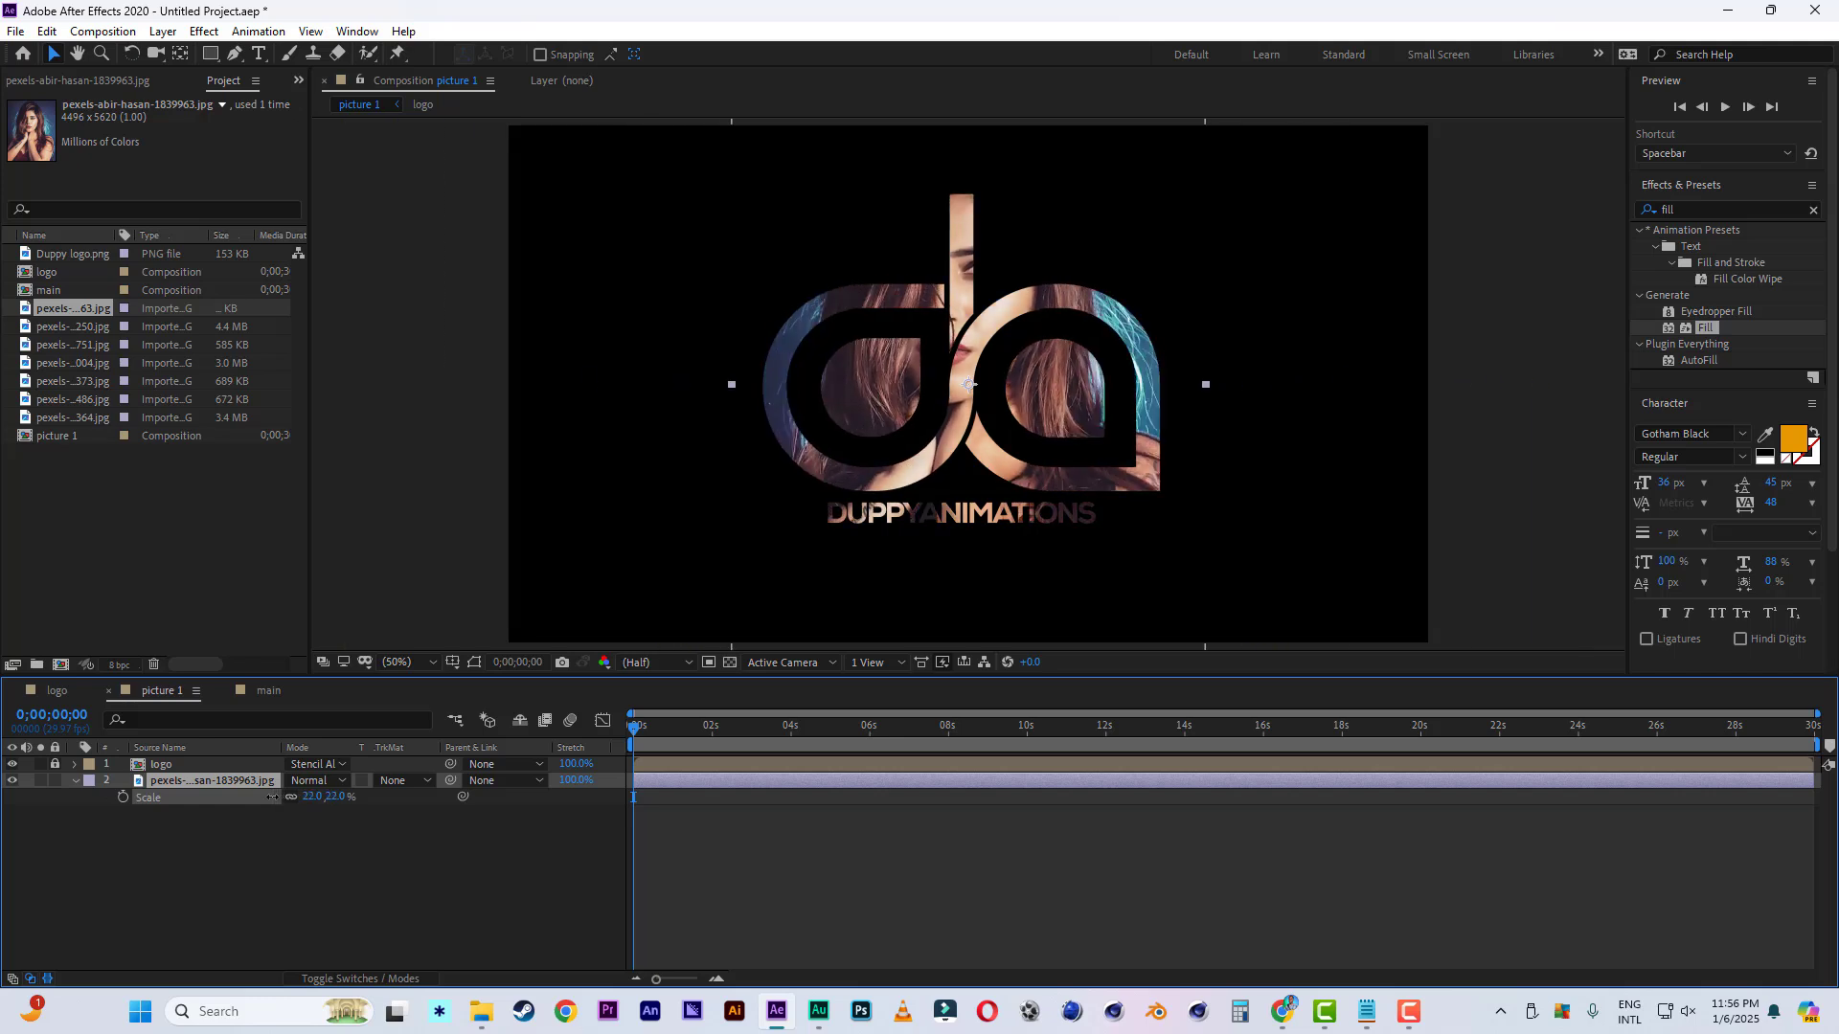
{"action": "left_click_drag", "start_coordinate": [973, 319], "coordinate": [972, 341]}
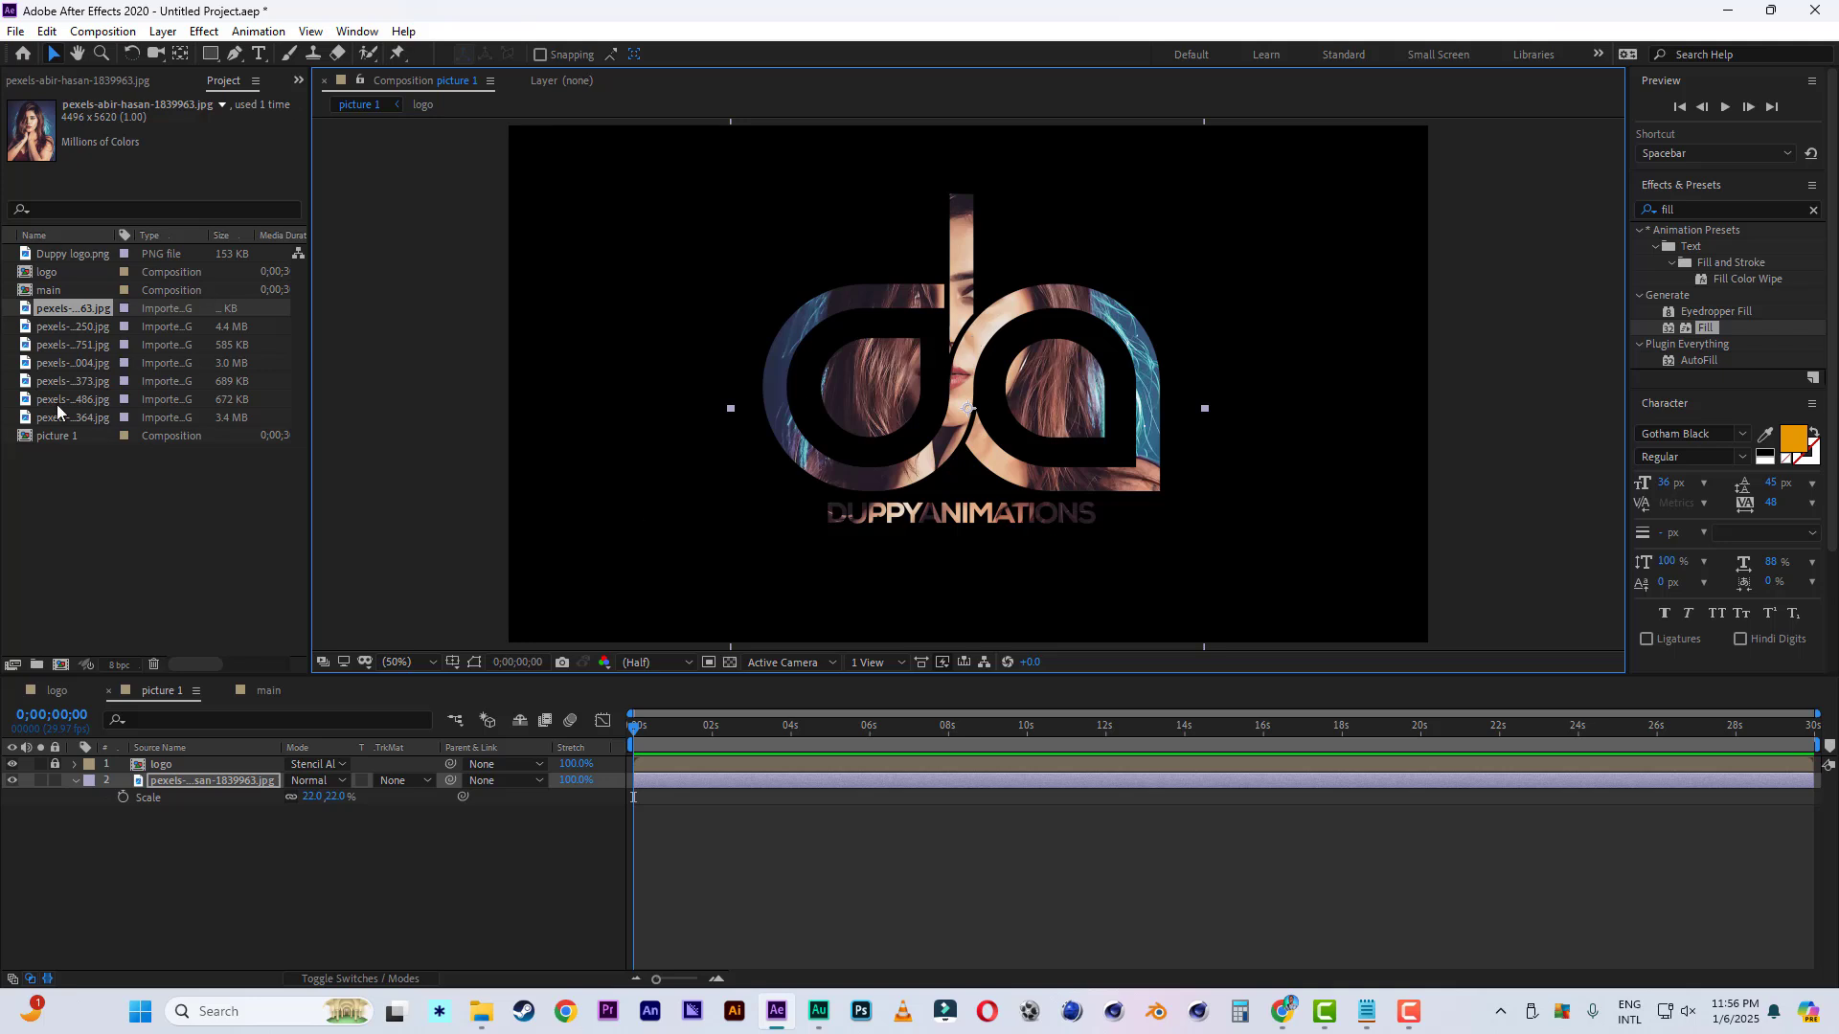
Duplicate the picture 1 composition six times in the project, making one composition for each imported photo.
{"action": "left_click", "coordinate": [71, 448]}
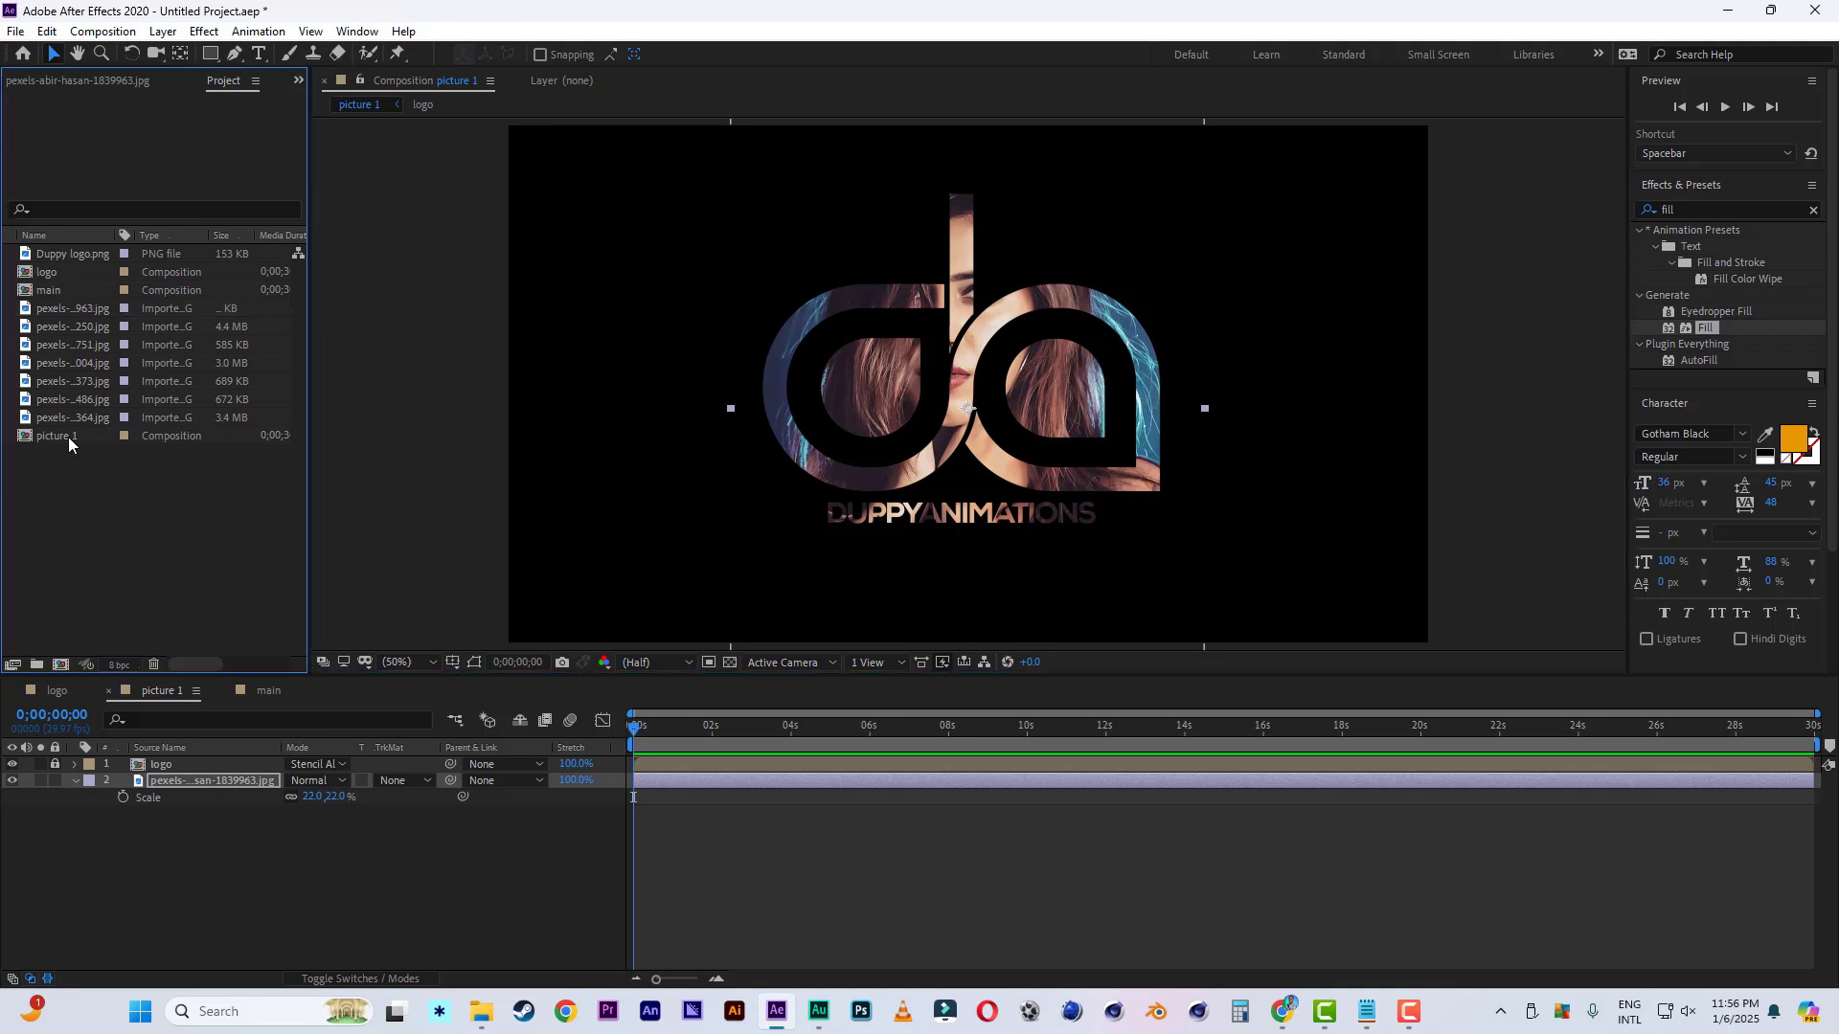
{"action": "left_click", "coordinate": [67, 436]}
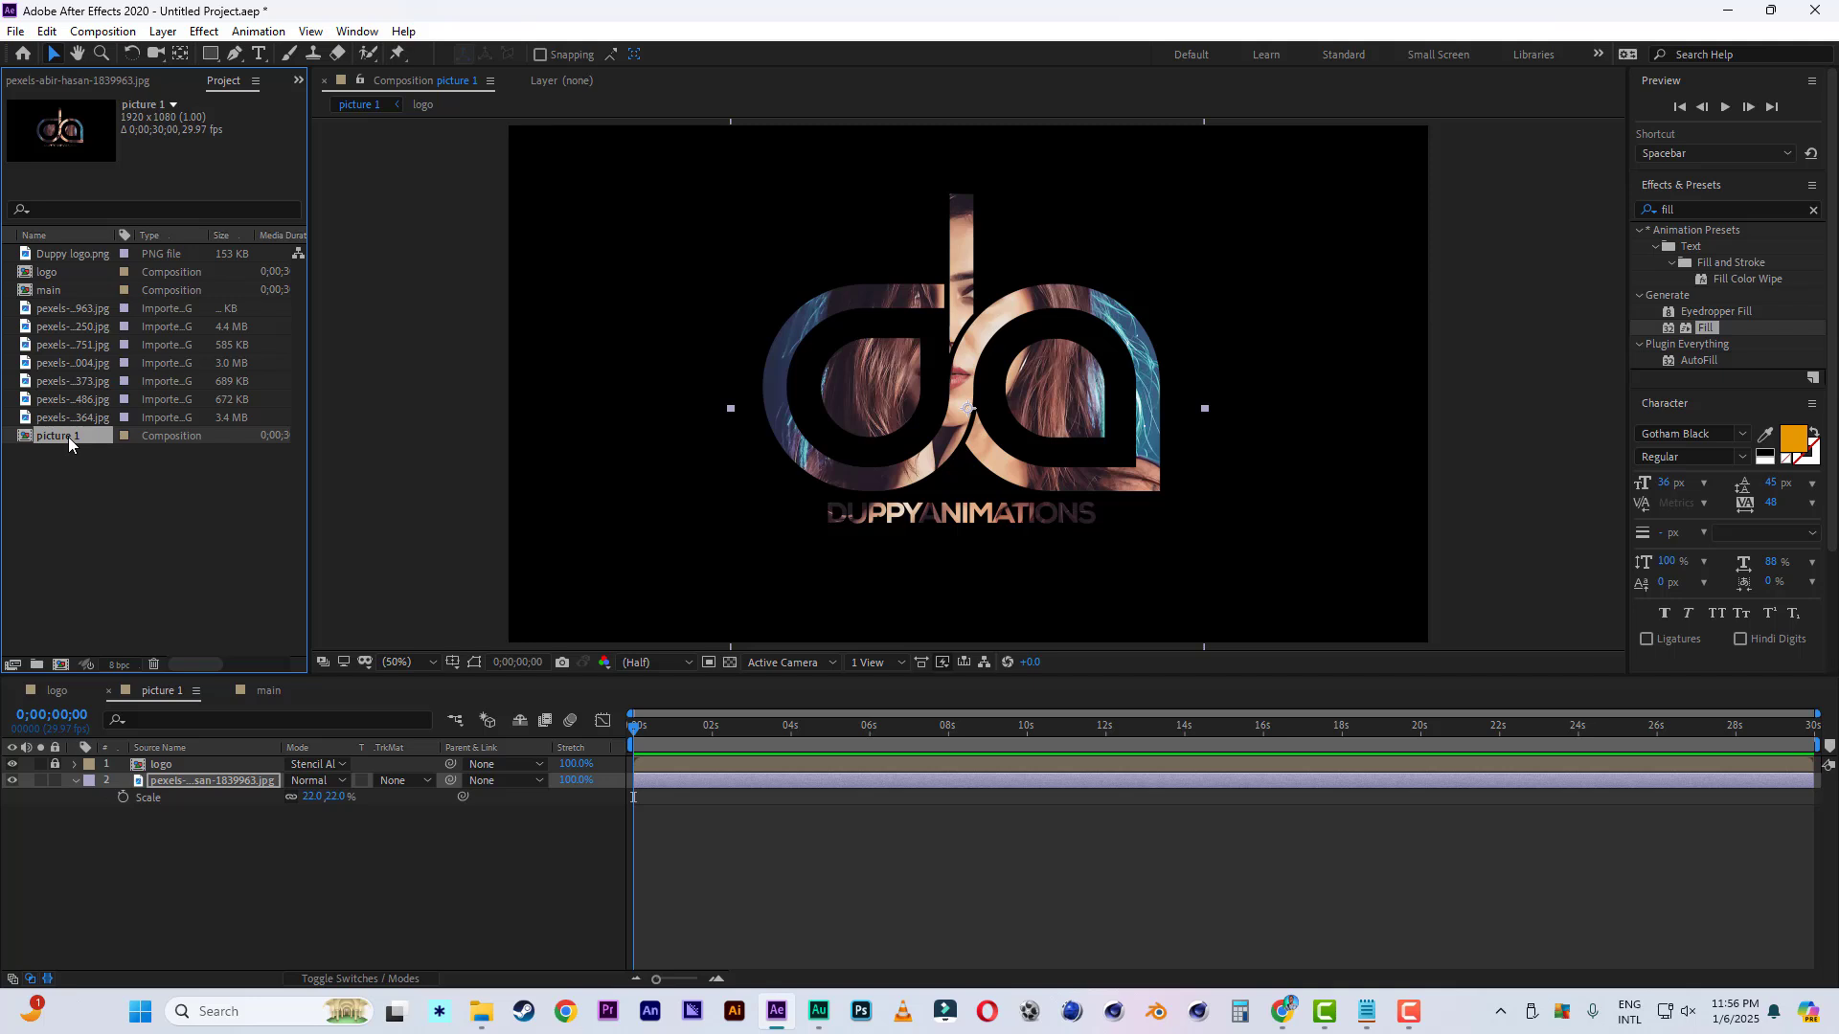
{"action": "key", "text": "ctrl+d"}
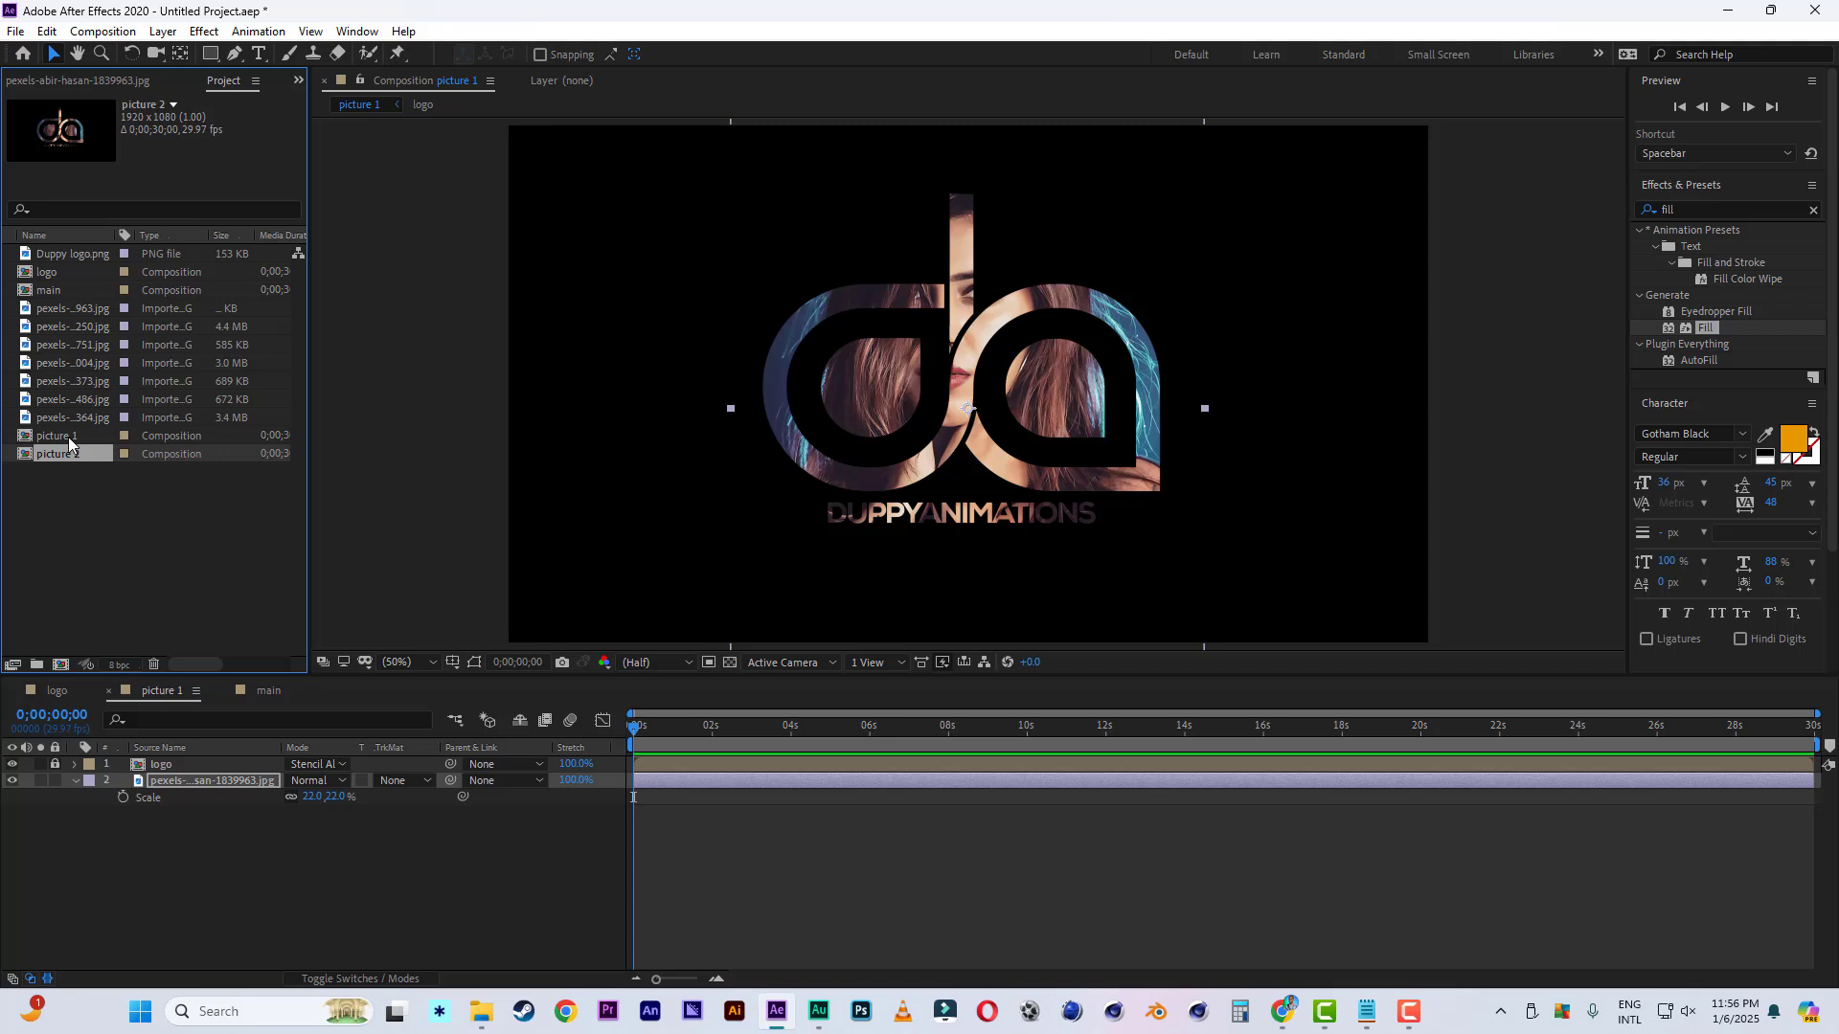
{"action": "key", "text": "ctrl+d"}
{"action": "key", "text": "ctrl+d"}
{"action": "key", "text": "ctrl+d"}
{"action": "key", "text": "ctrl+d"}
{"action": "key", "text": "ctrl+d"}
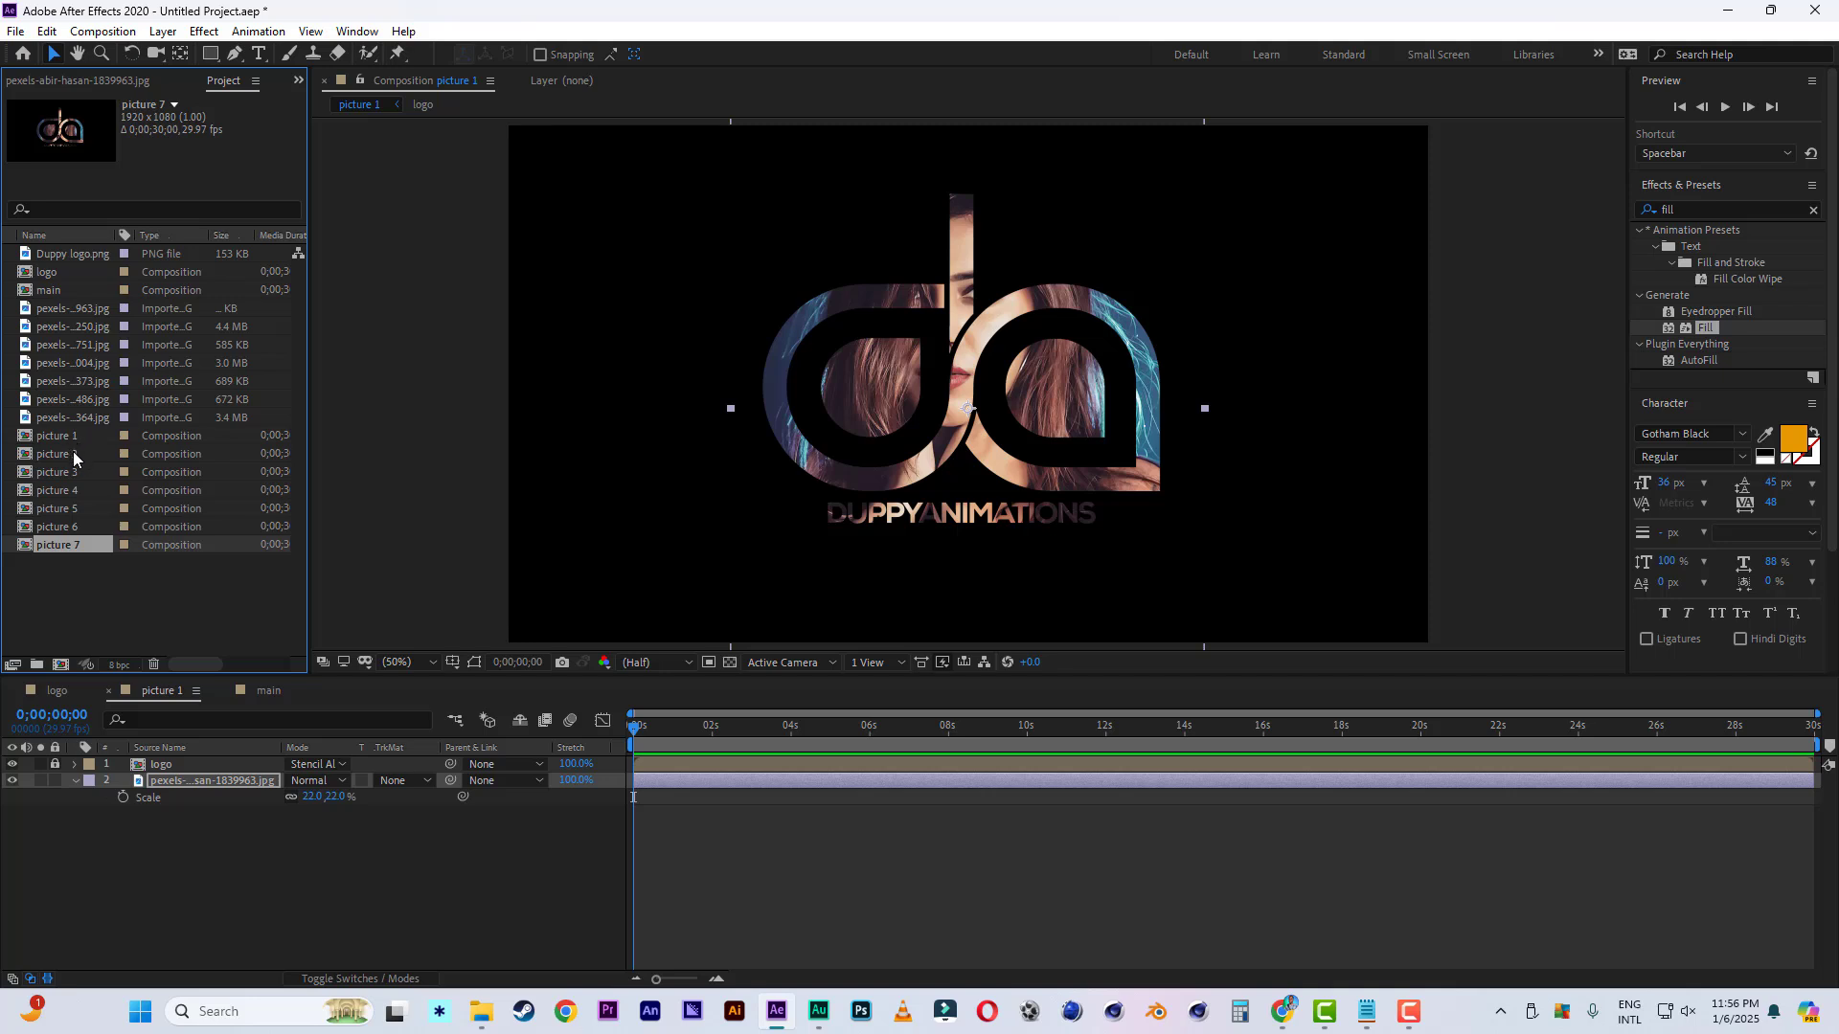
Open the compositions picture 2 through picture 7 in the timeline.
{"action": "double_click", "coordinate": [73, 453]}
{"action": "double_click", "coordinate": [75, 470]}
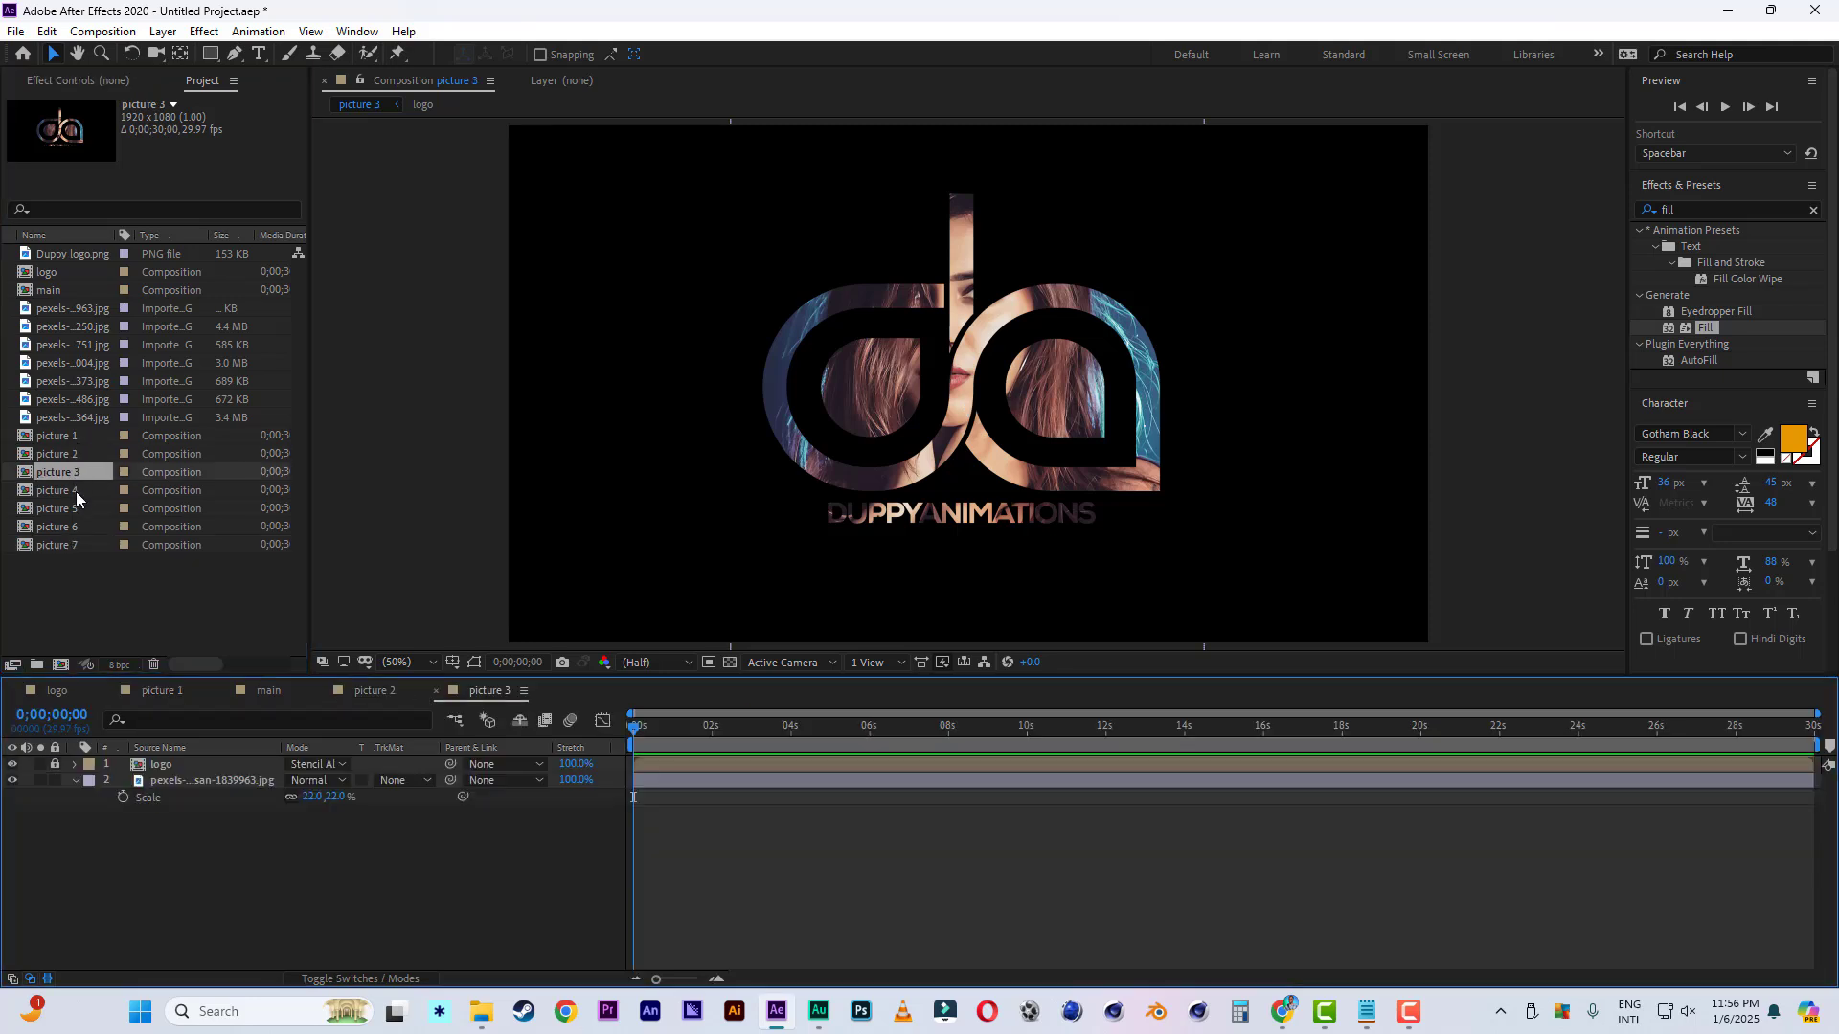
{"action": "double_click", "coordinate": [76, 491]}
{"action": "double_click", "coordinate": [69, 510]}
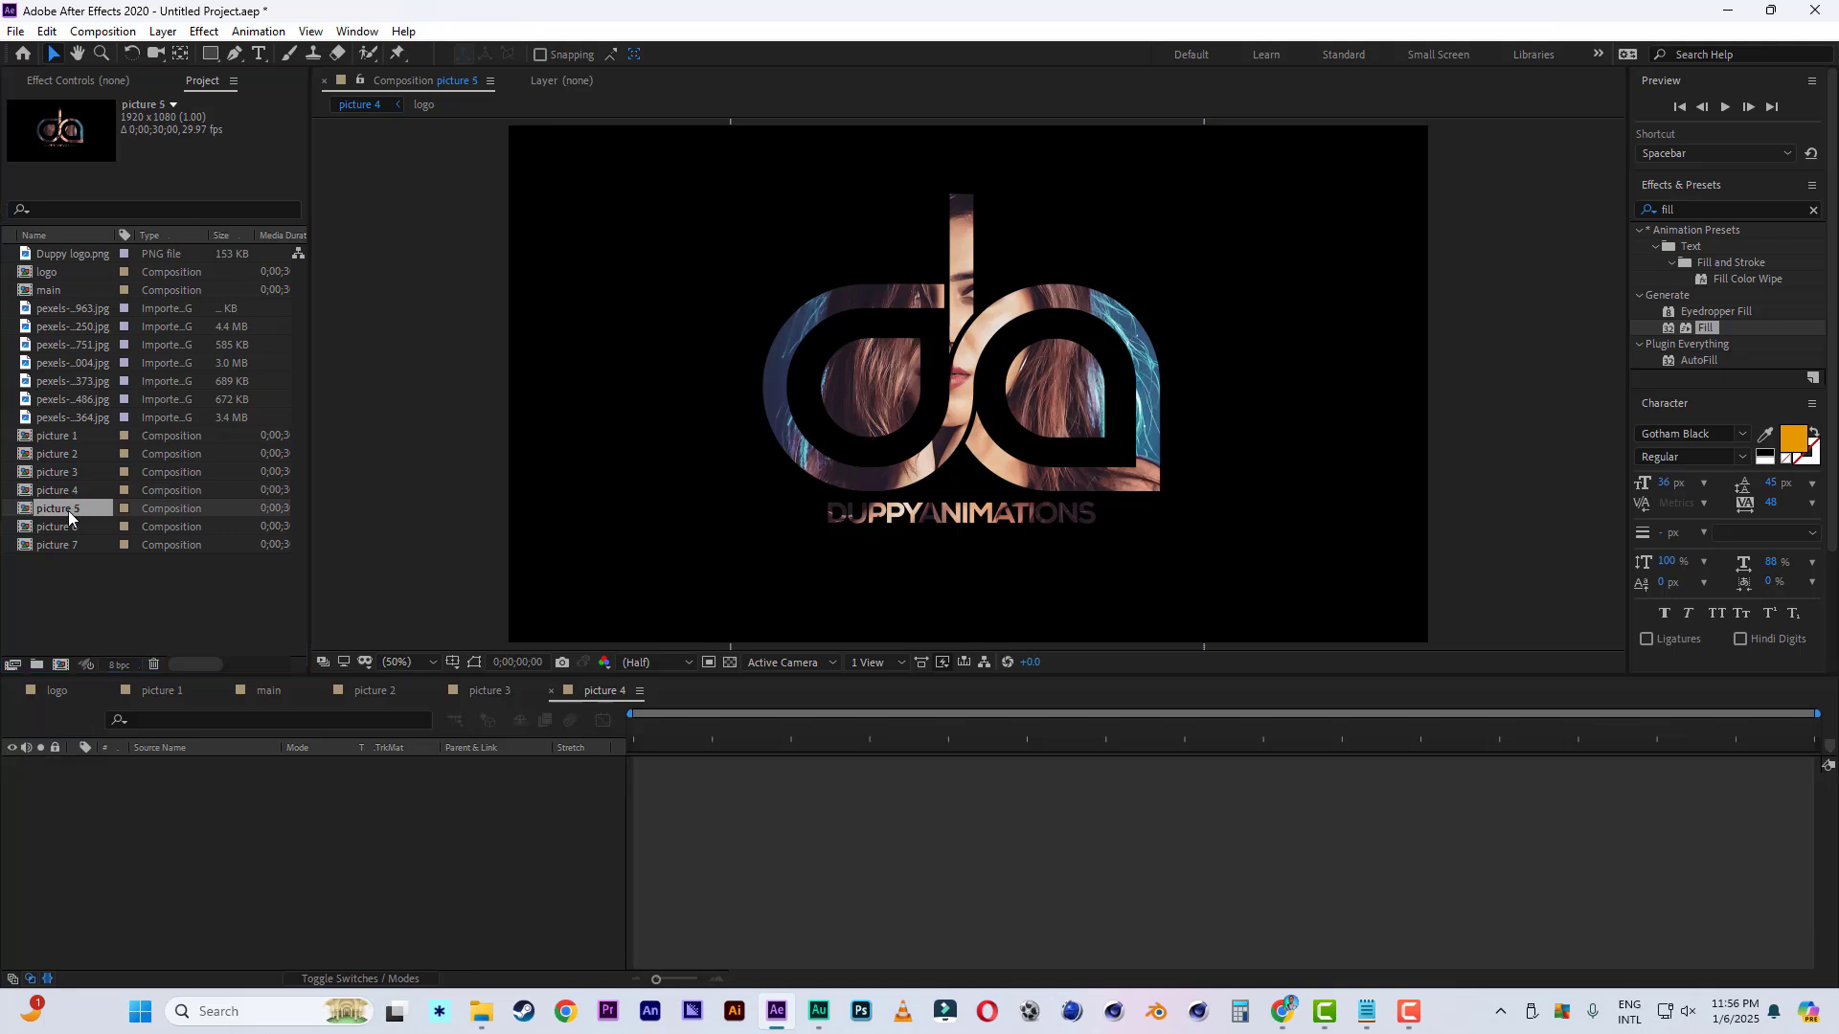
{"action": "double_click", "coordinate": [72, 527]}
{"action": "double_click", "coordinate": [71, 545]}
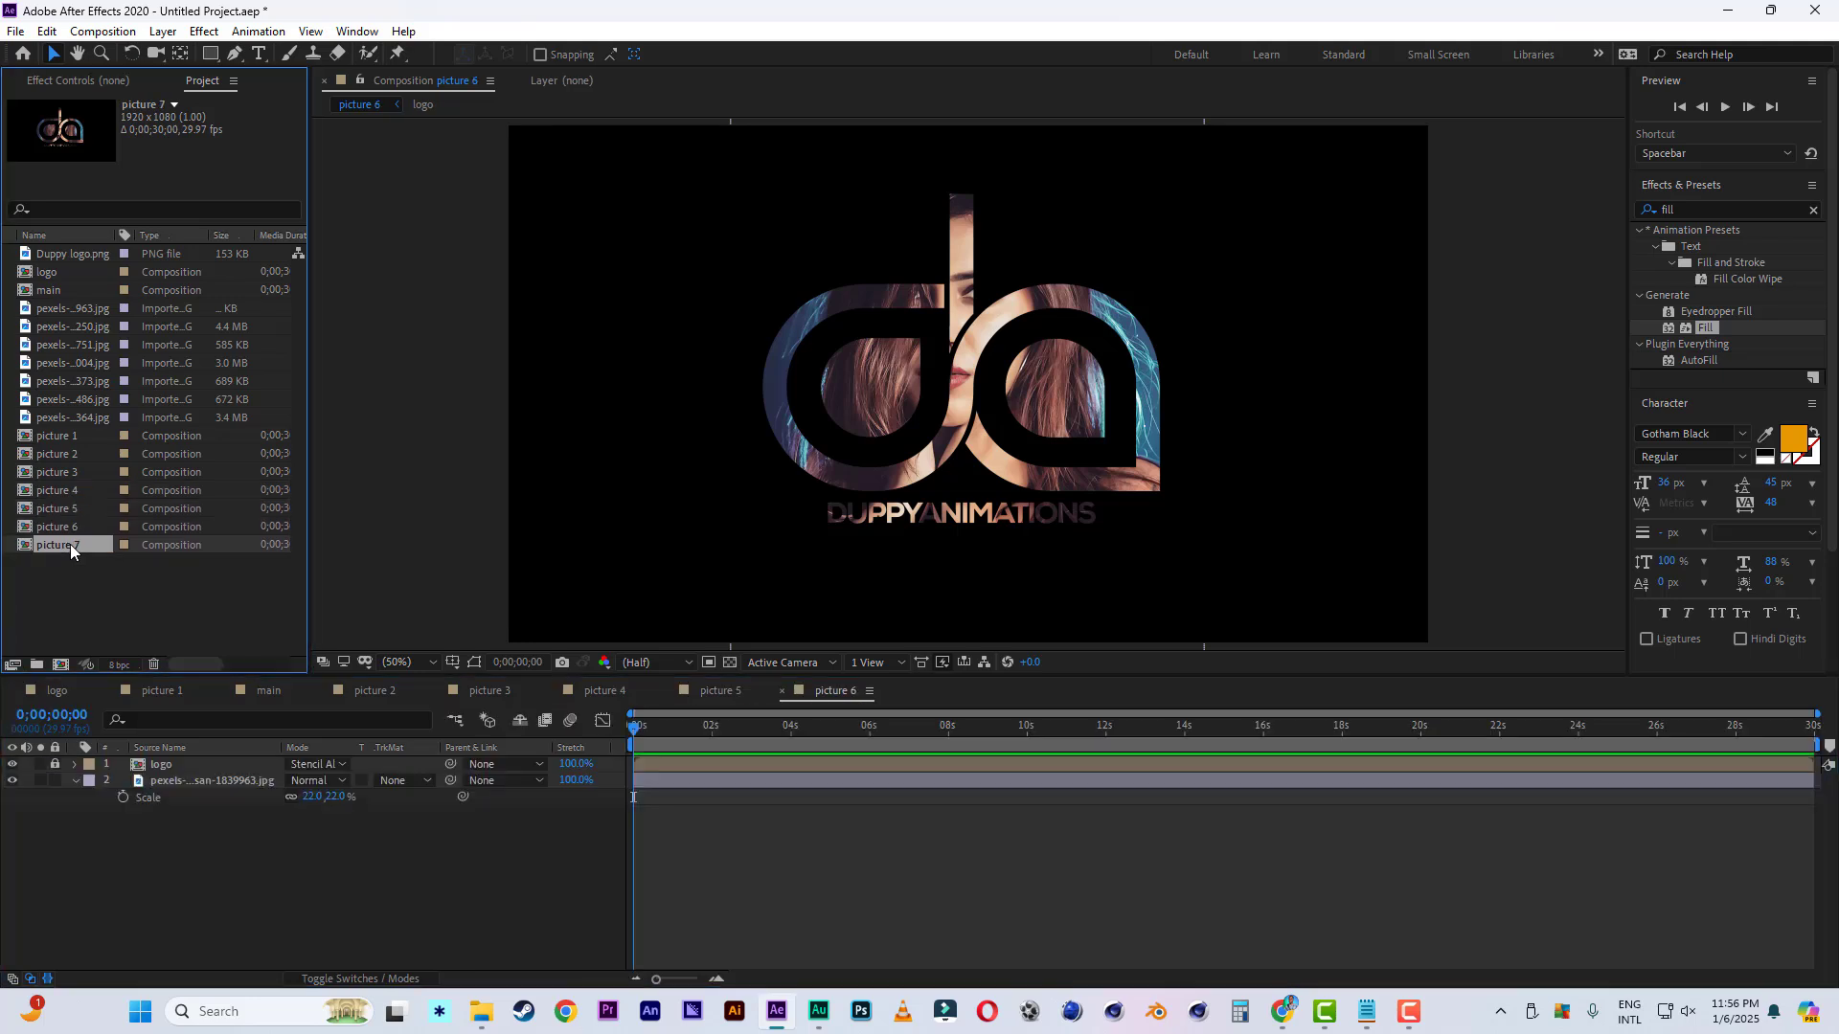
In picture 2, replace the photo layer with the pexels photo ending in 14809250.jpg and move it slightly down inside the logo.
{"action": "left_click", "coordinate": [417, 697]}
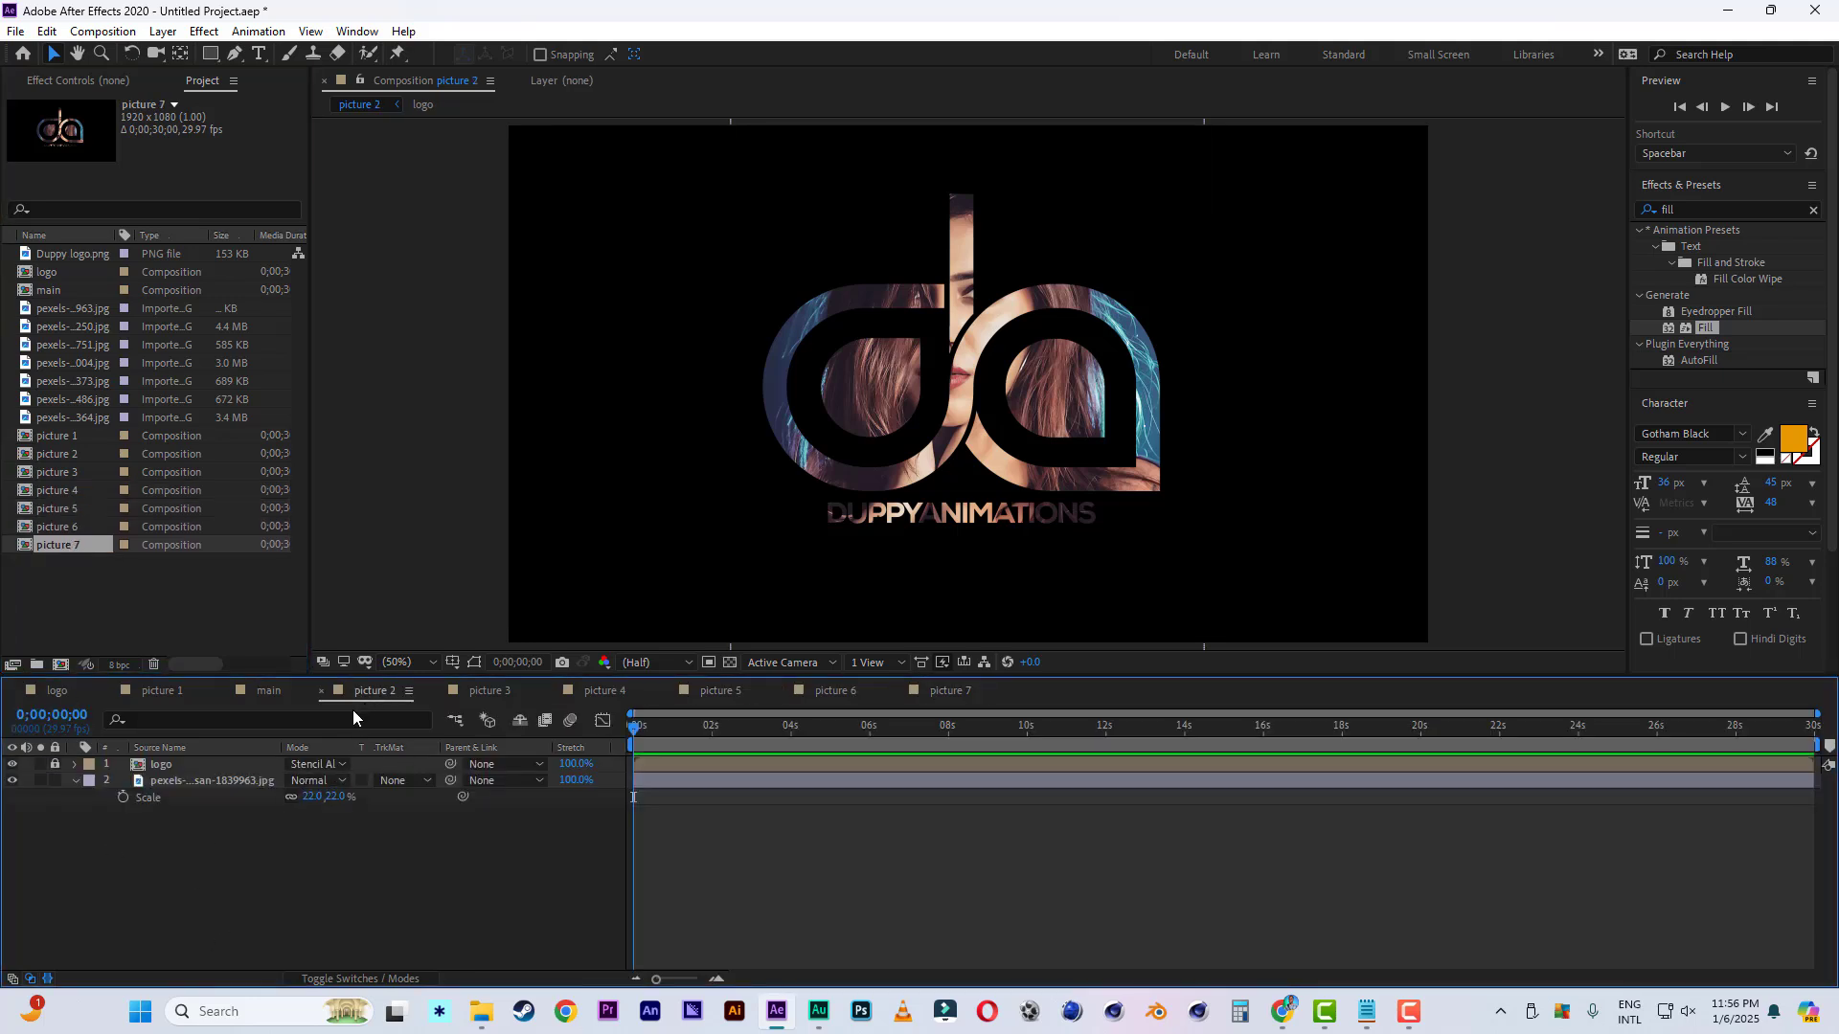
{"action": "left_click", "coordinate": [233, 783]}
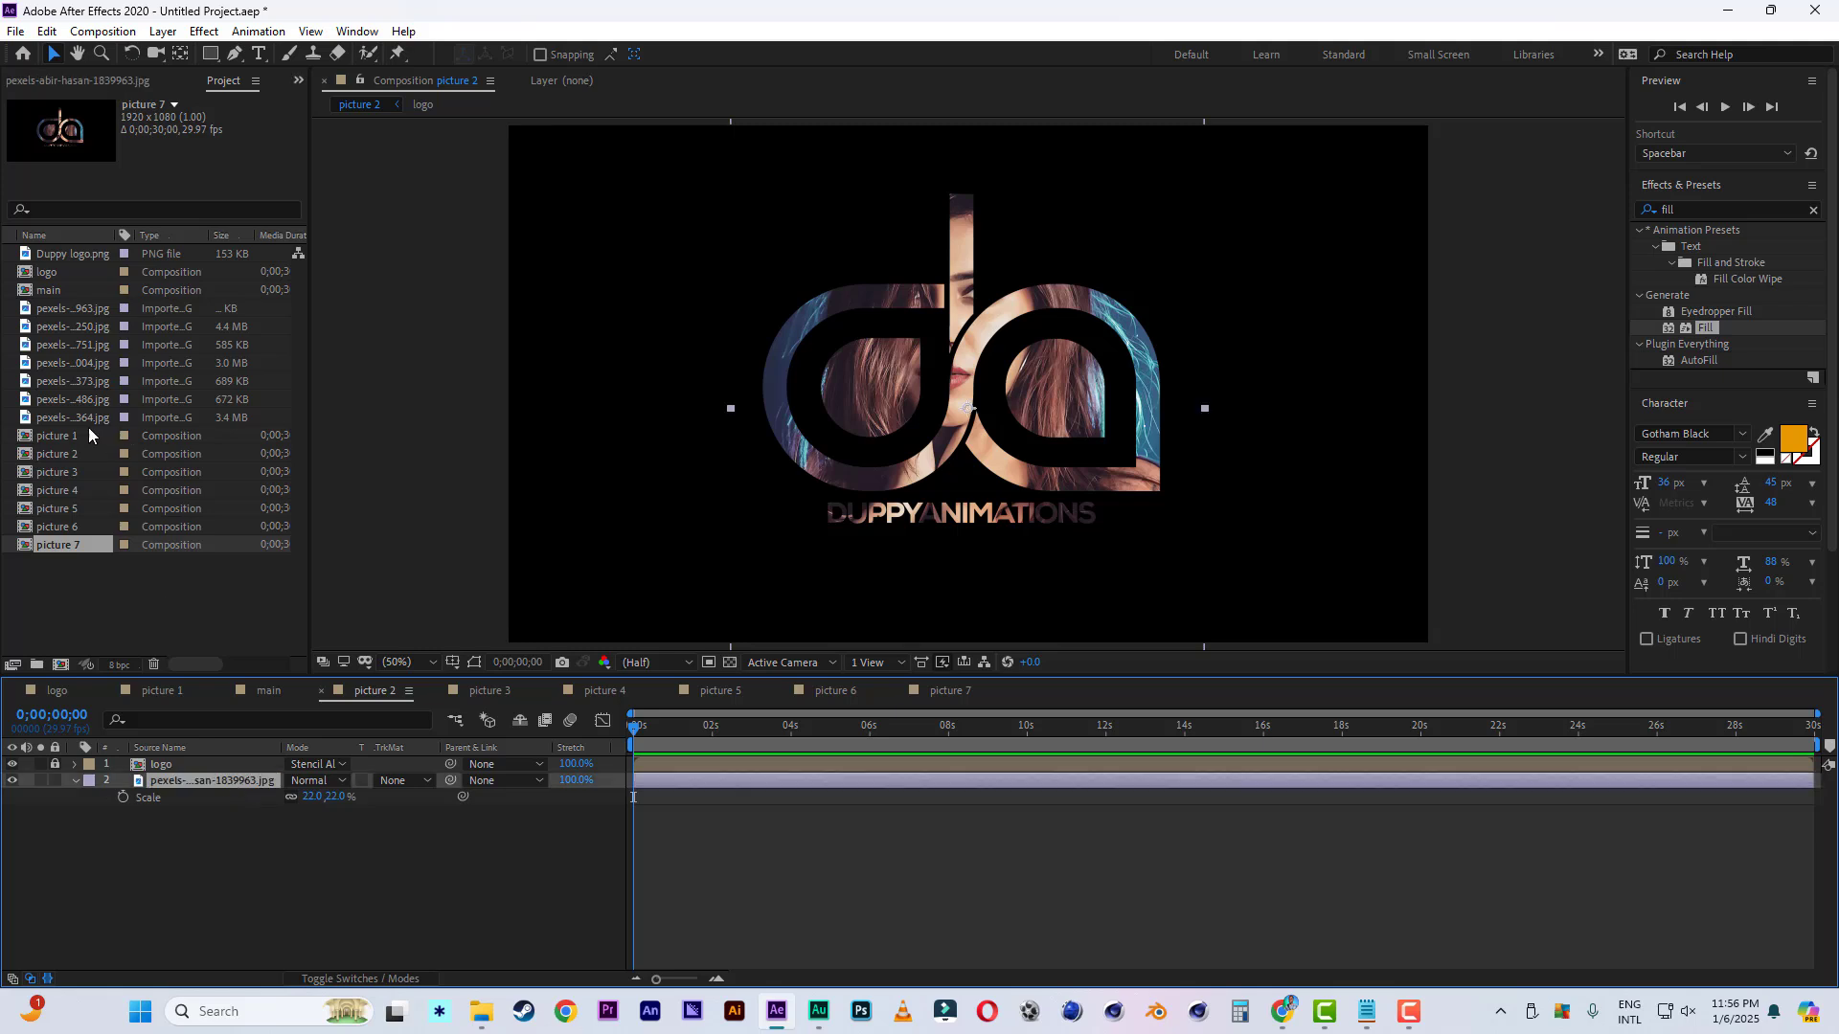
{"action": "left_click", "coordinate": [90, 327]}
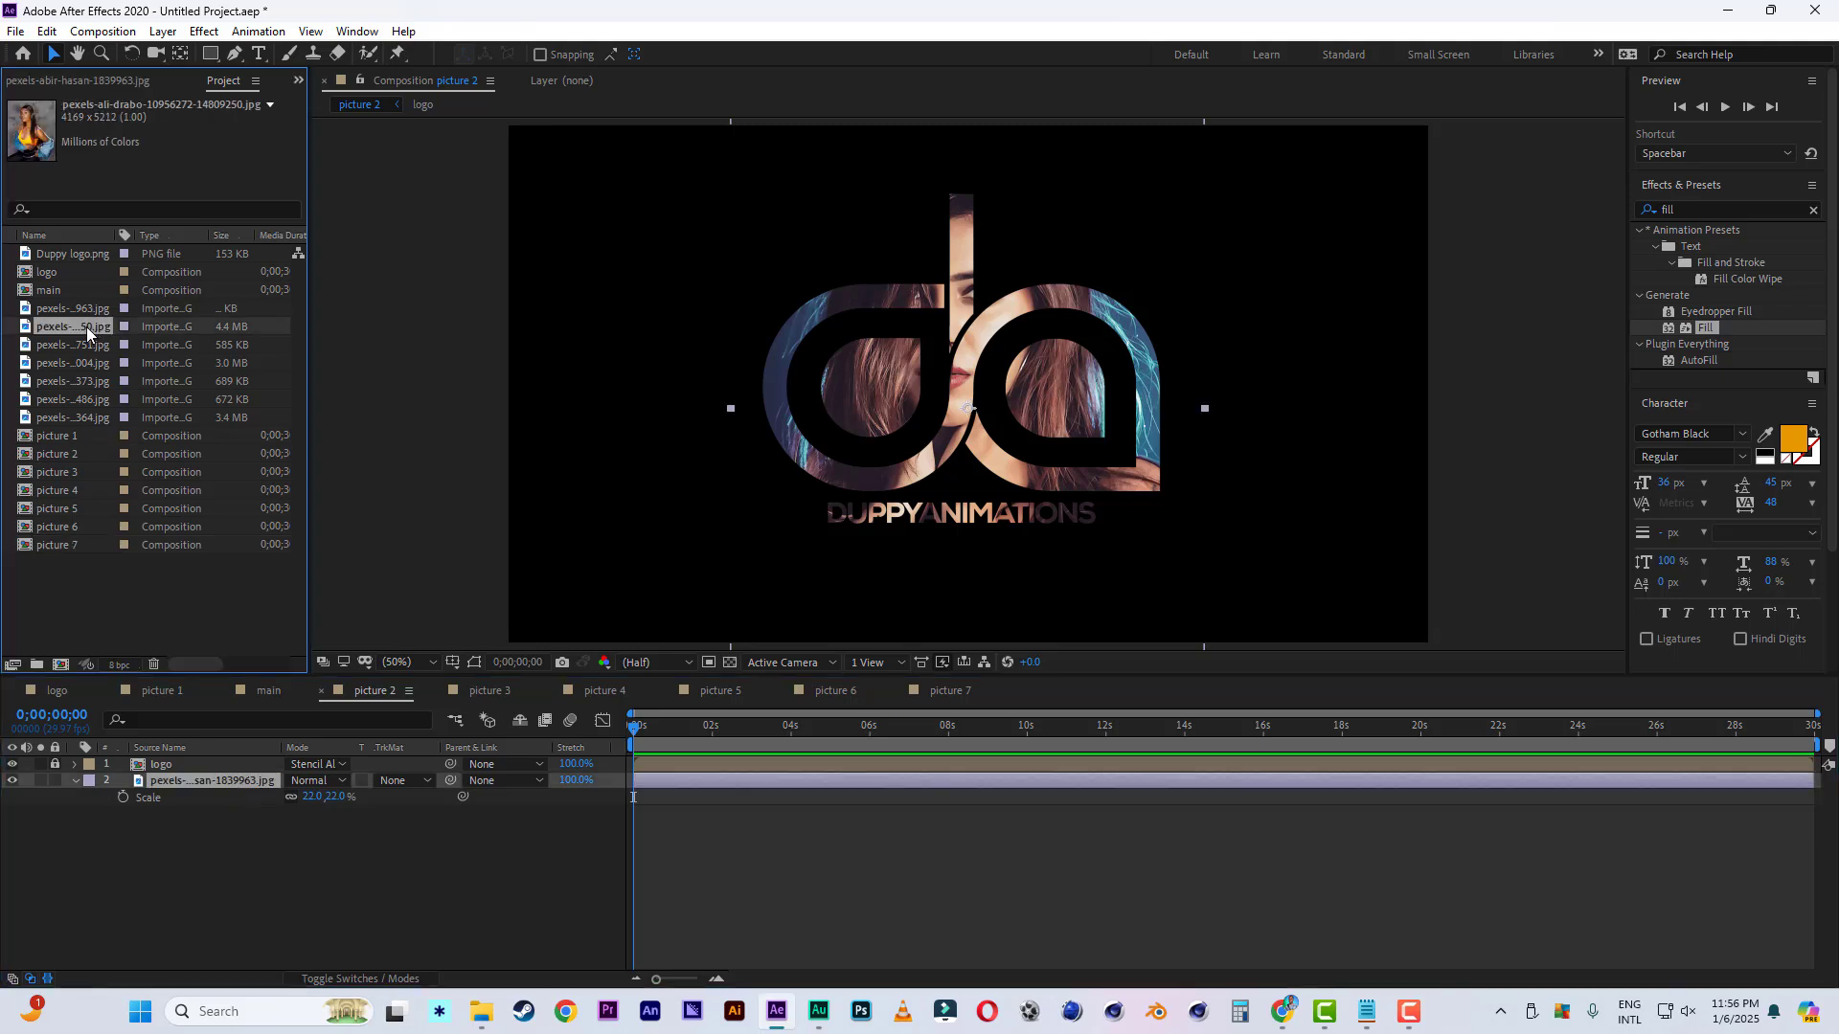
{"action": "left_click_drag", "start_coordinate": [87, 326], "coordinate": [188, 786]}
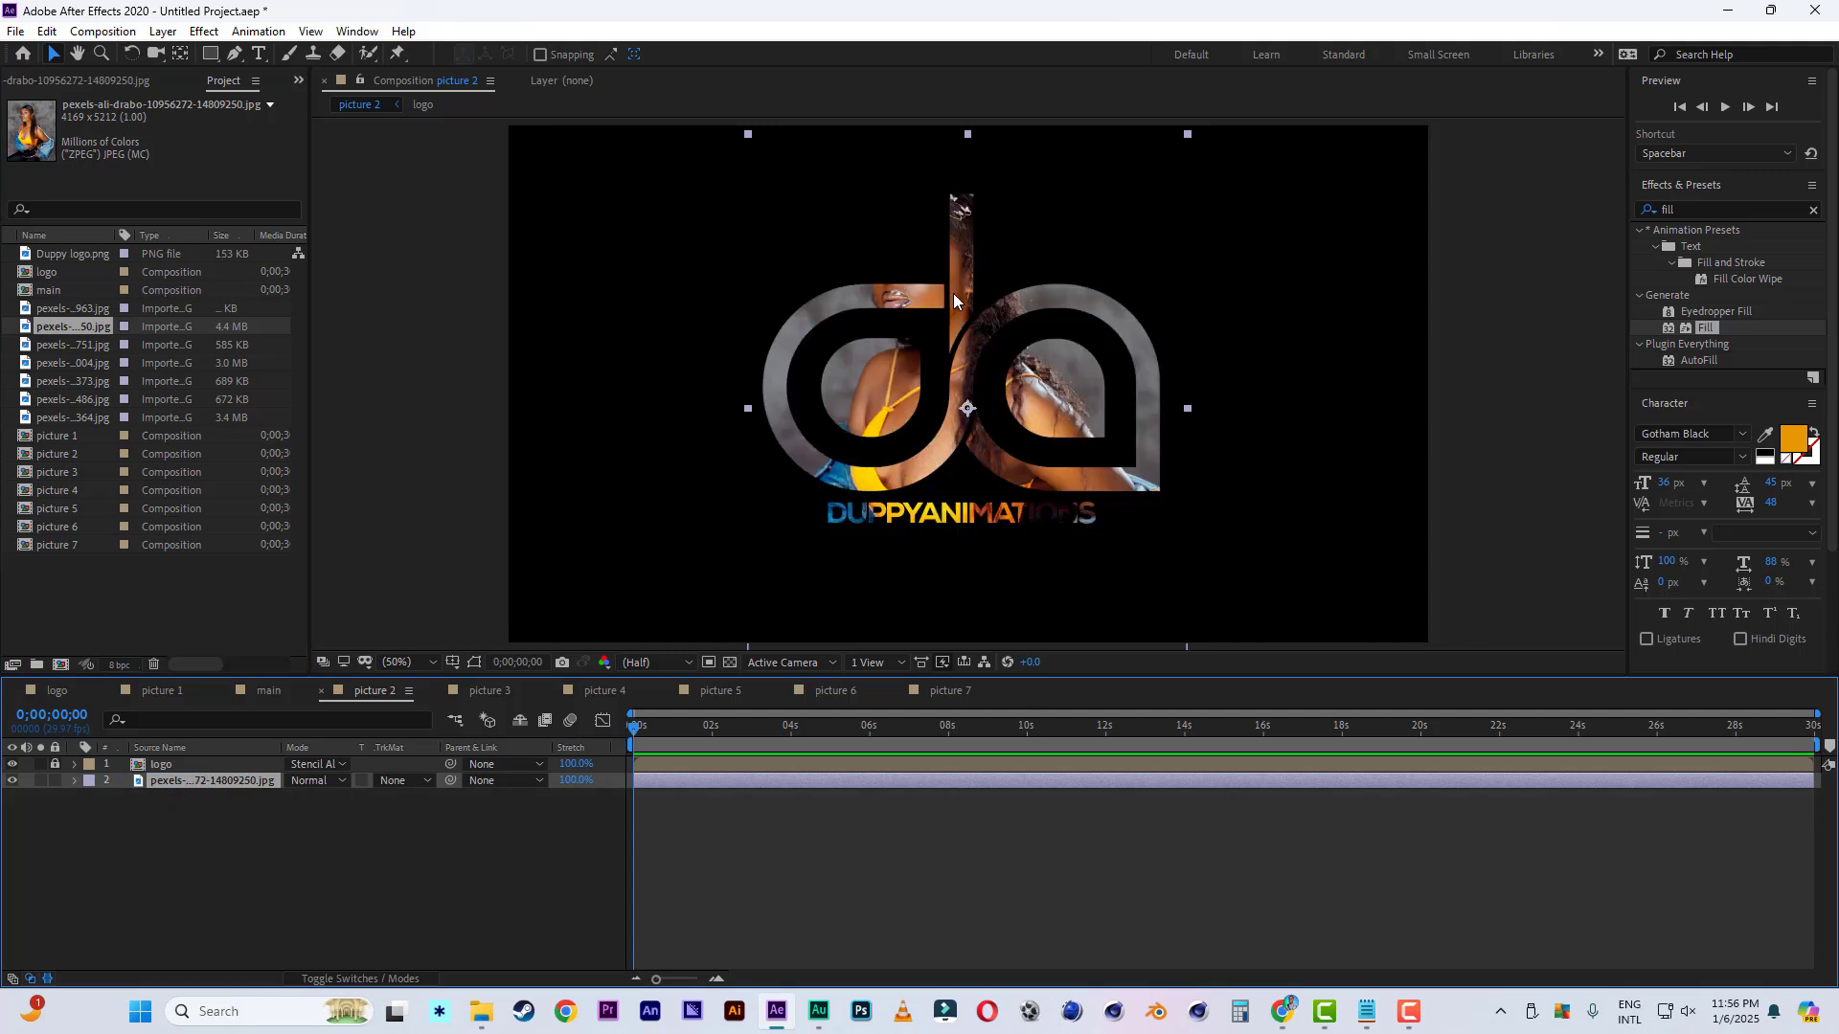
{"action": "left_click_drag", "start_coordinate": [954, 300], "coordinate": [960, 335]}
In picture 3, replace the photo layer with the pexels photo ending in 2681751.jpg and scale it to 36%.
{"action": "left_click", "coordinate": [493, 692]}
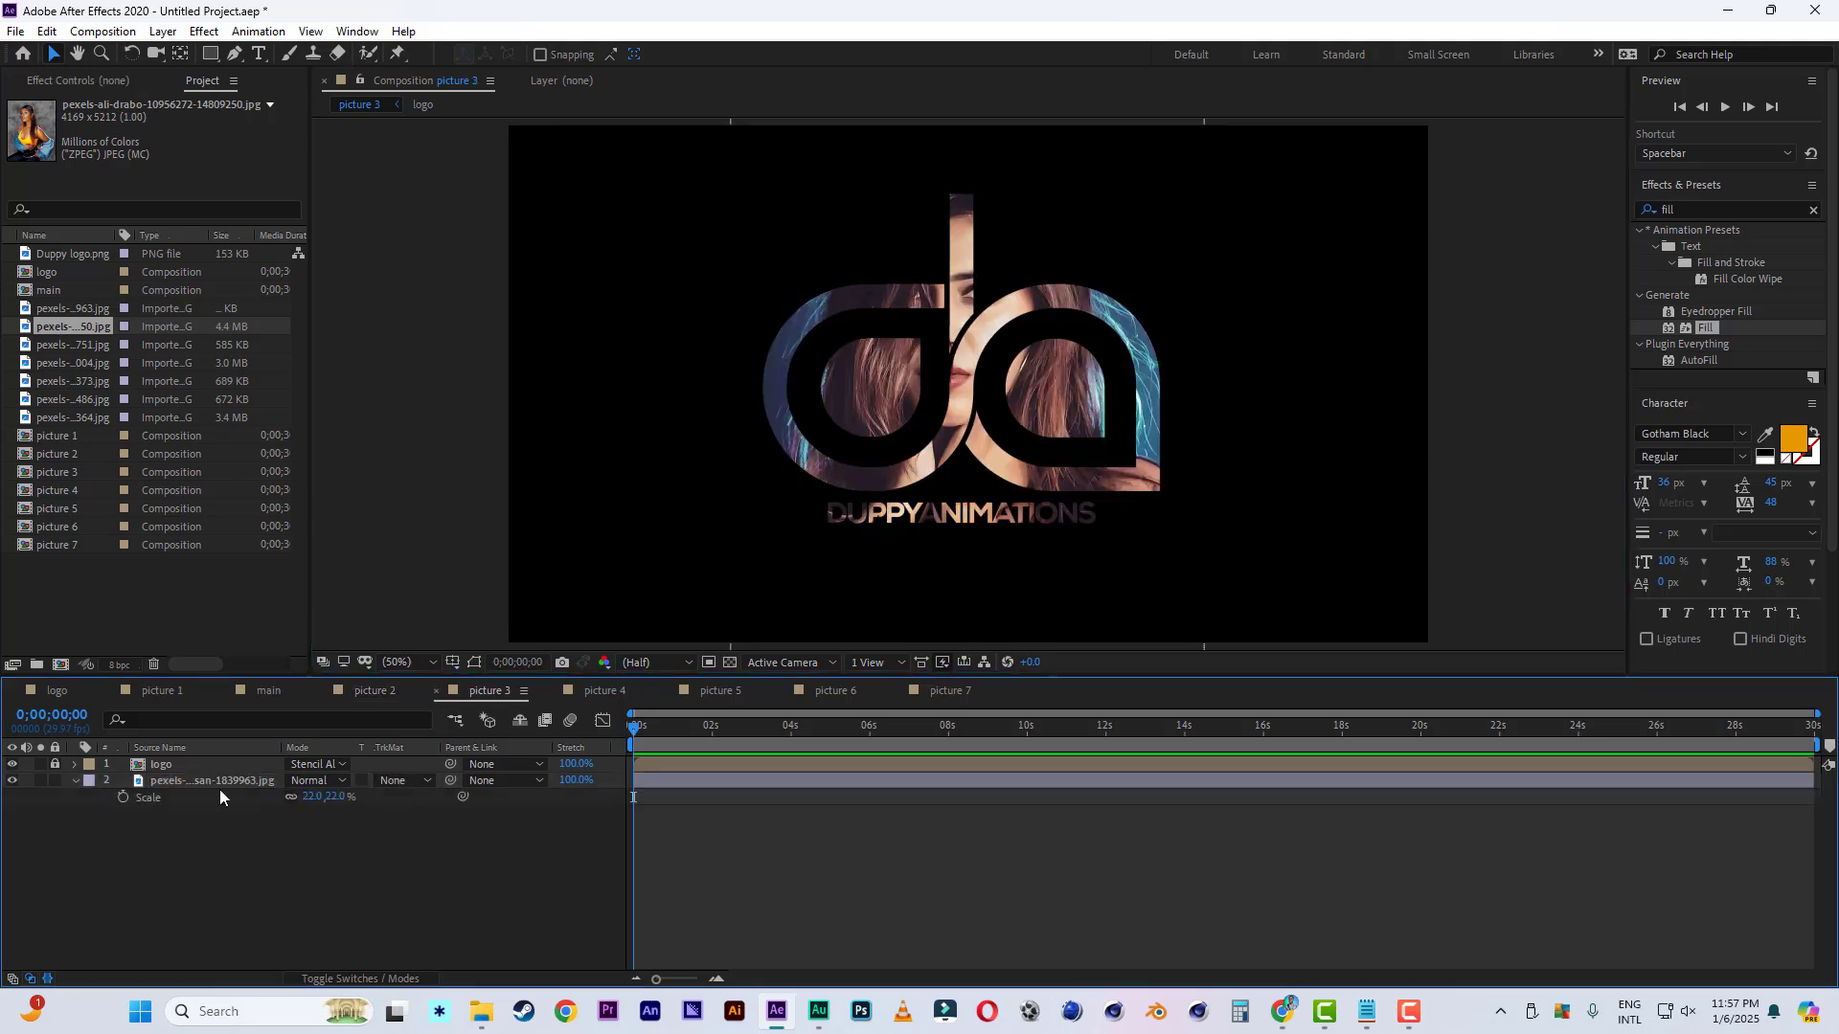
{"action": "left_click", "coordinate": [182, 782]}
{"action": "key", "text": "s"}
{"action": "left_click", "coordinate": [69, 345]}
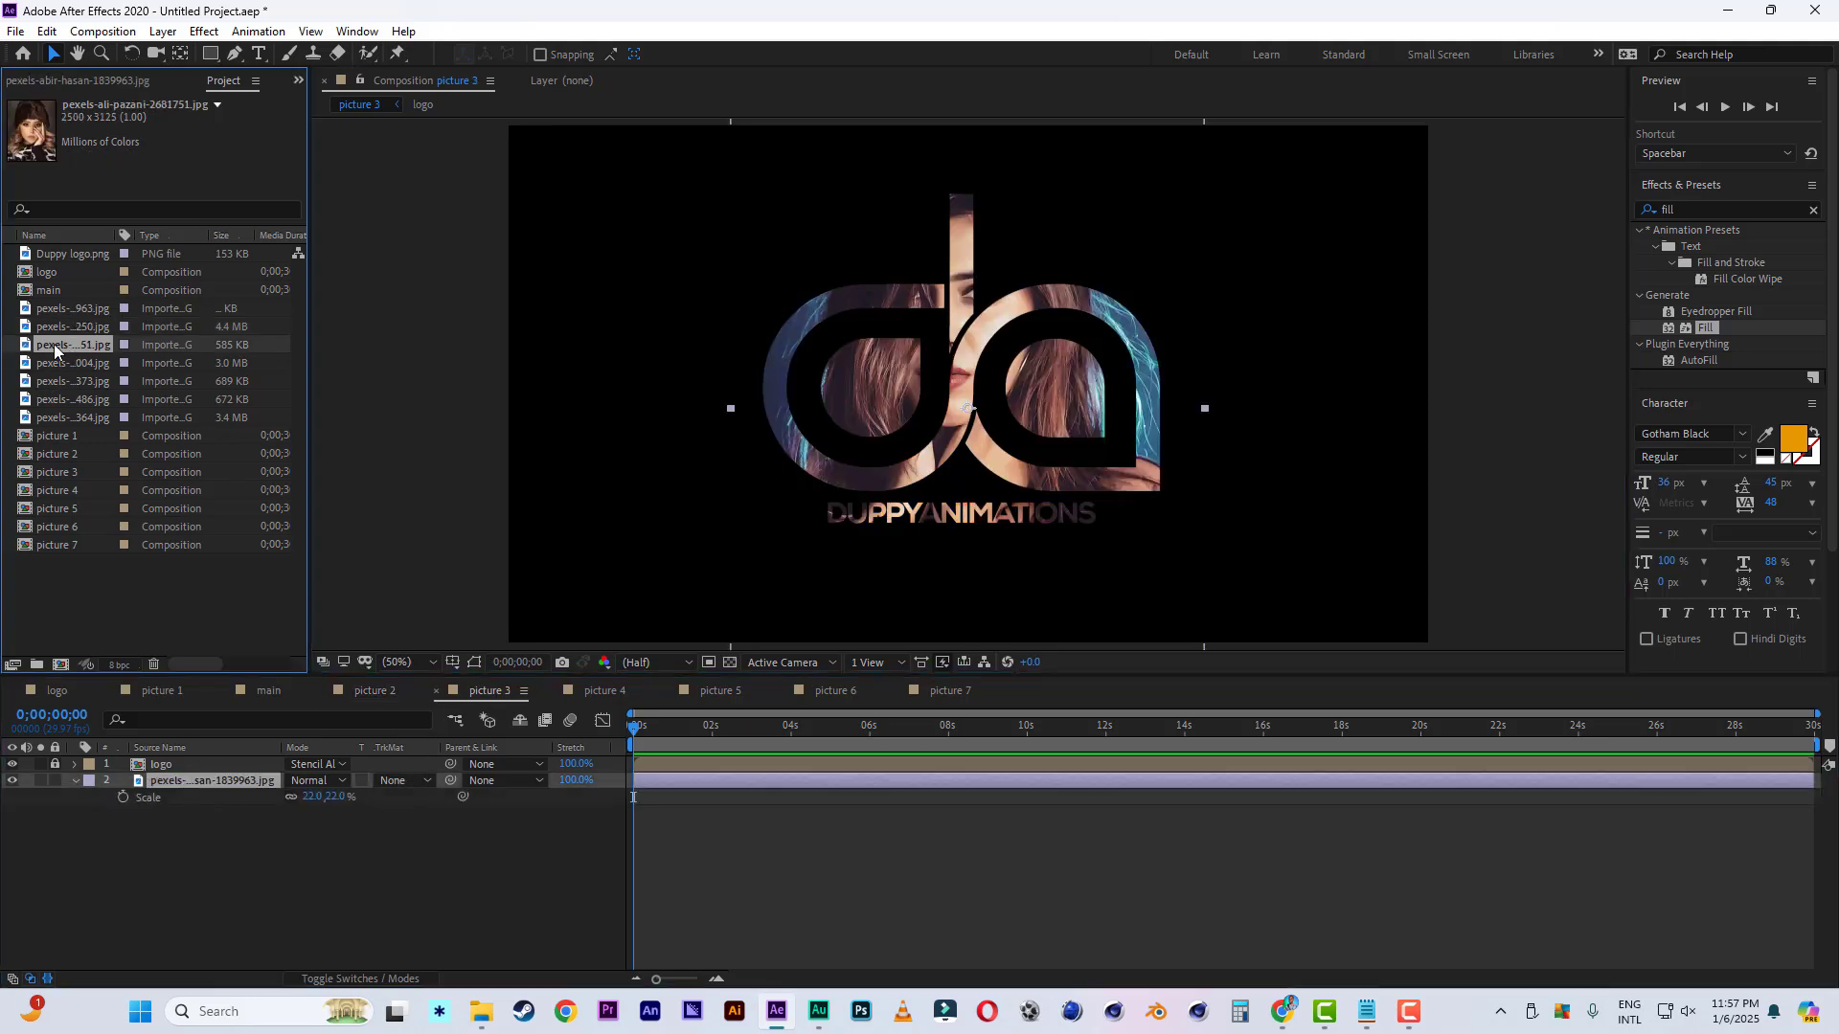
{"action": "left_click", "coordinate": [182, 780]}
{"action": "key", "text": "ctrl+alt+slash"}
{"action": "key", "text": "s"}
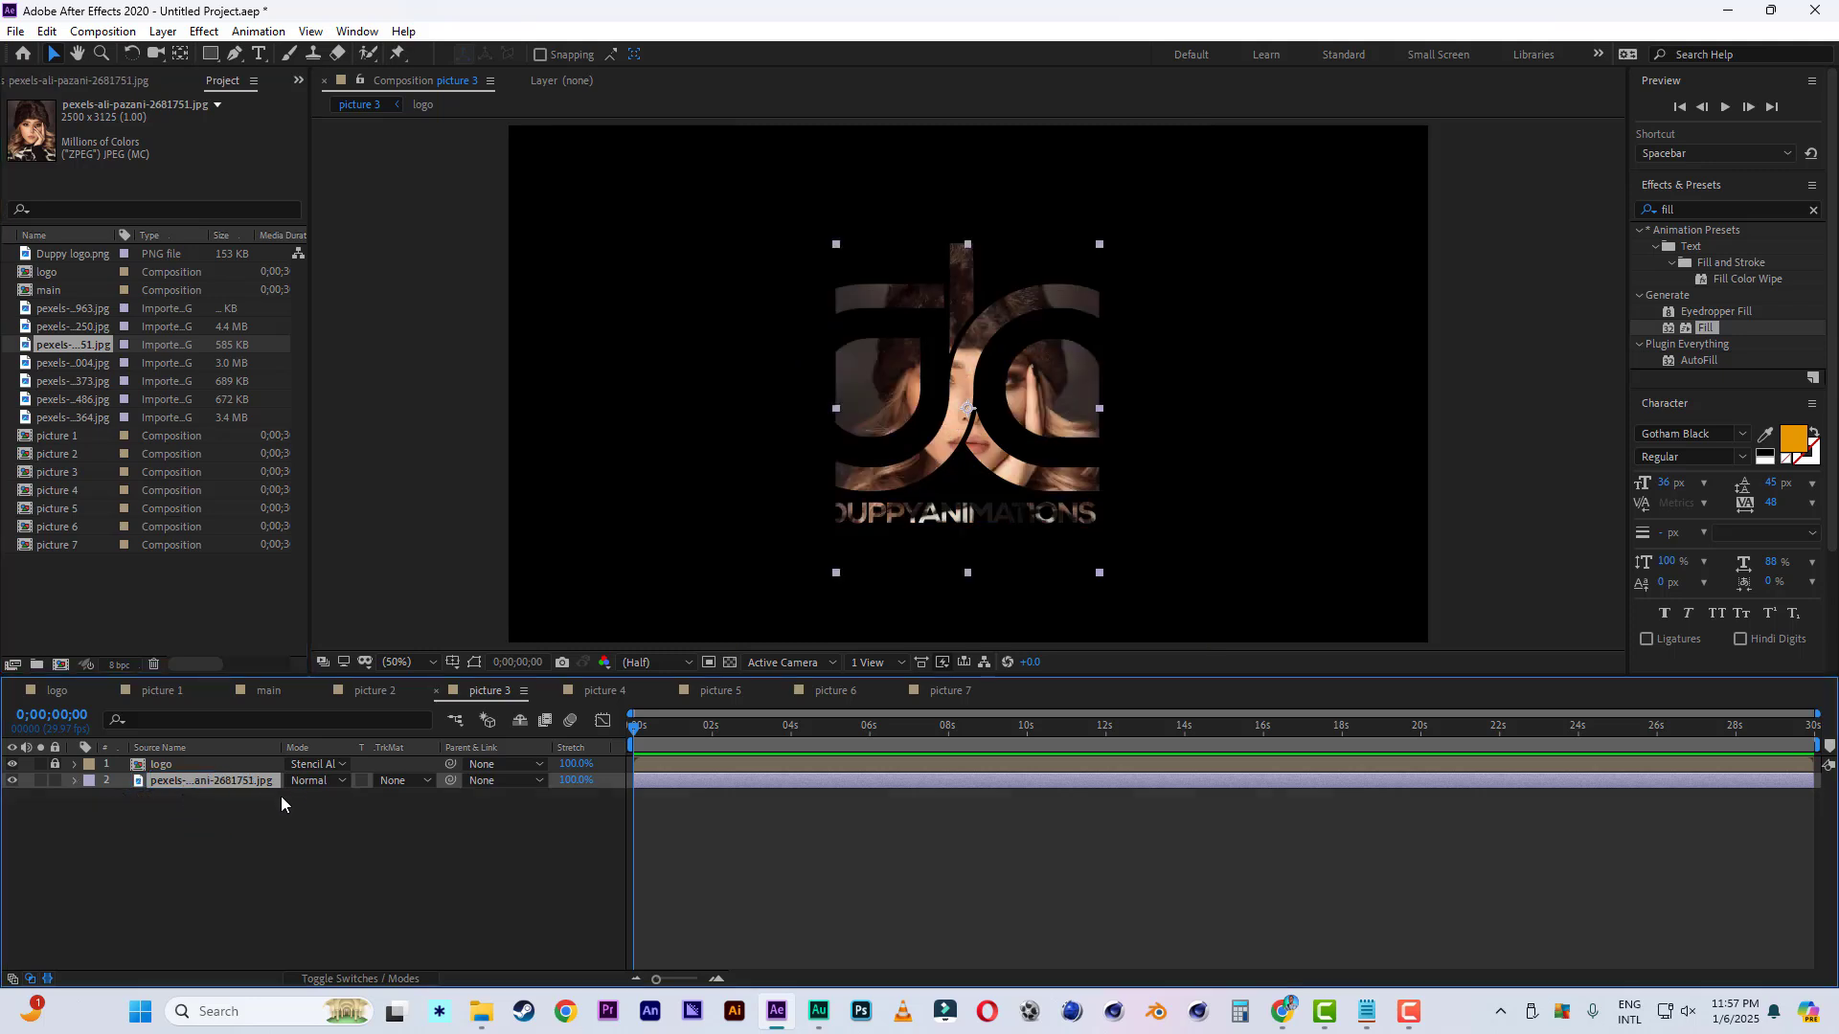
{"action": "left_click_drag", "start_coordinate": [338, 796], "coordinate": [358, 810]}
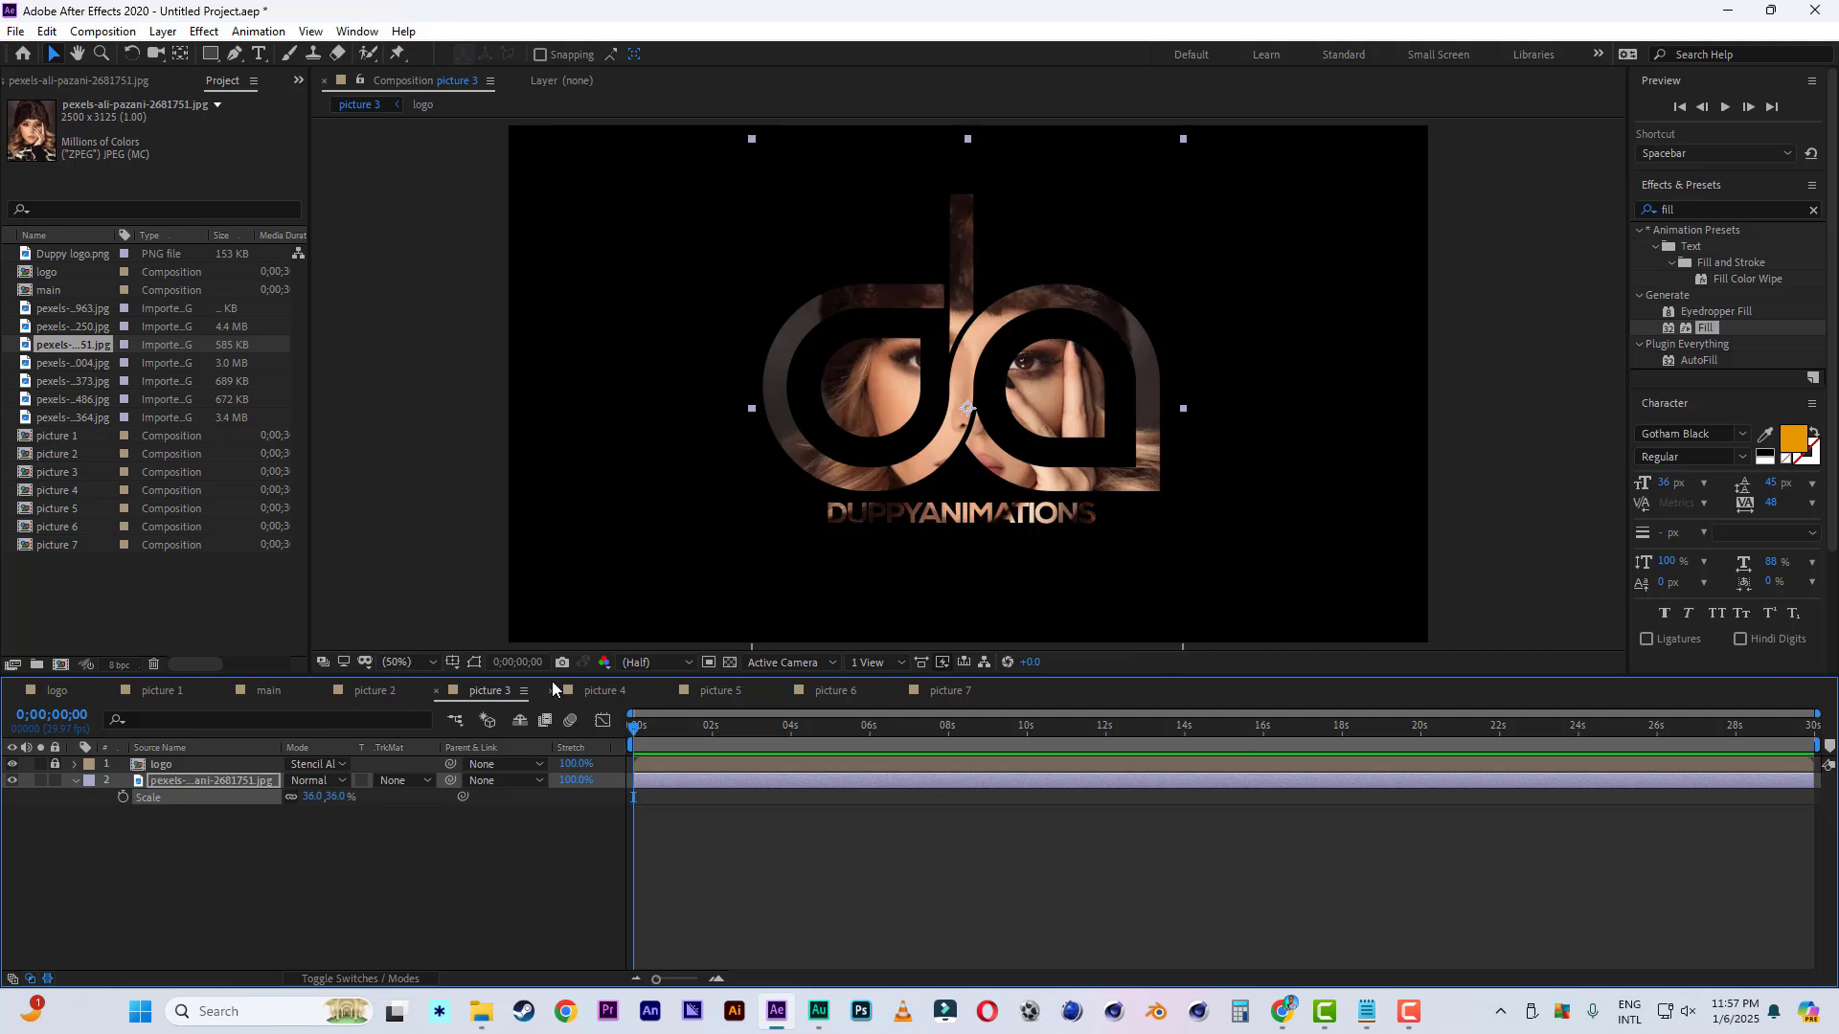
In picture 4, replace the photo layer with the pexels photo ending in 2737004.jpg and move it slightly down.
{"action": "left_click", "coordinate": [604, 691]}
{"action": "left_click", "coordinate": [176, 779]}
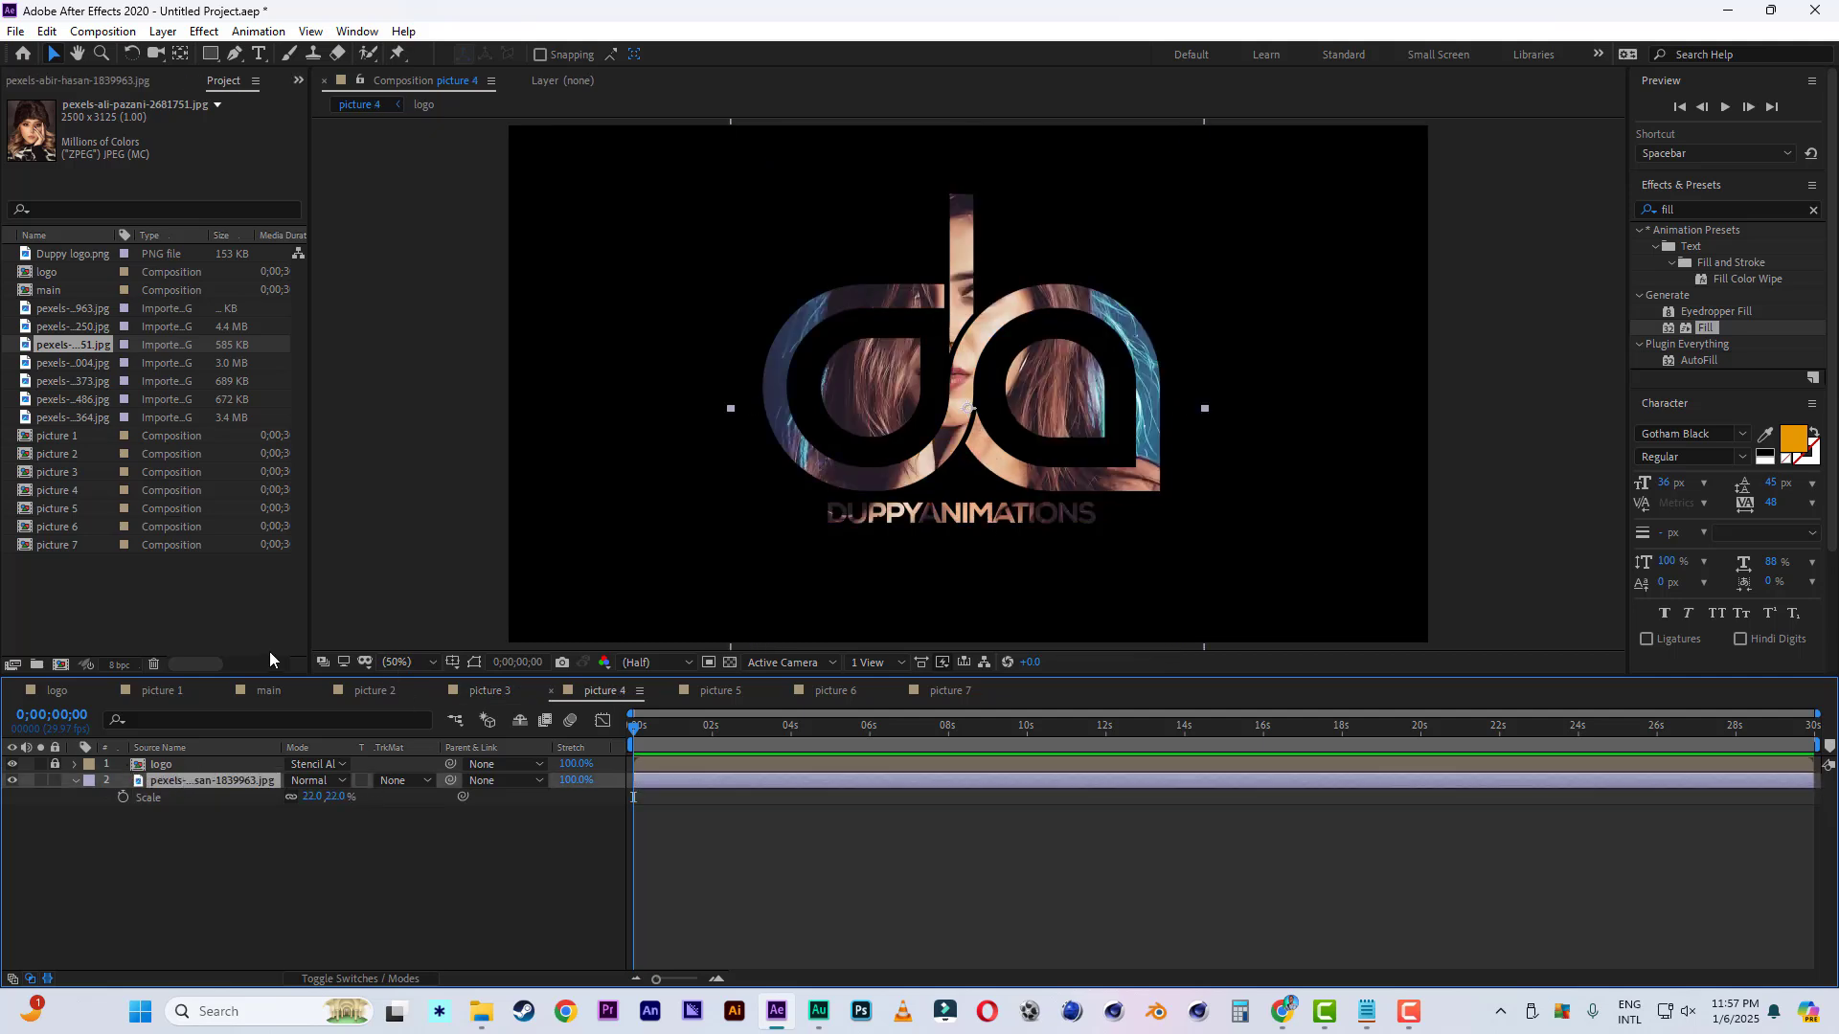
{"action": "left_click_drag", "start_coordinate": [50, 364], "coordinate": [165, 784]}
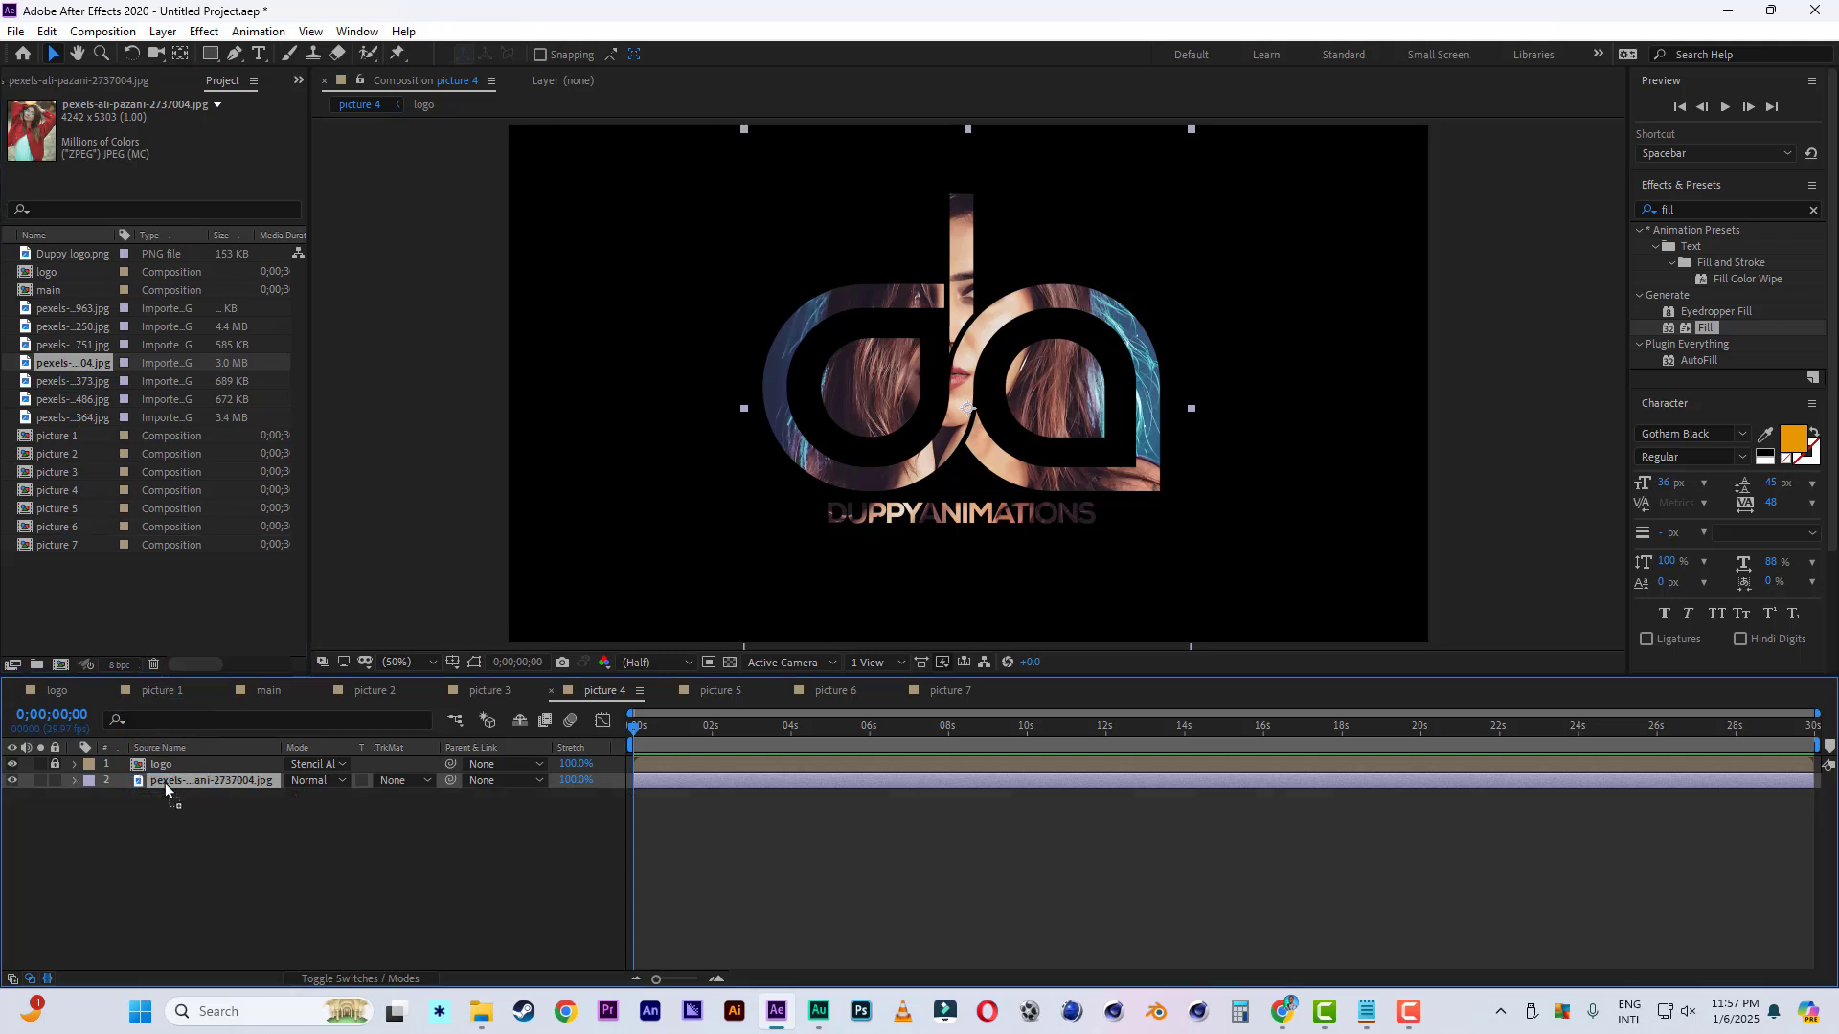
{"action": "left_click_drag", "start_coordinate": [989, 298], "coordinate": [981, 340]}
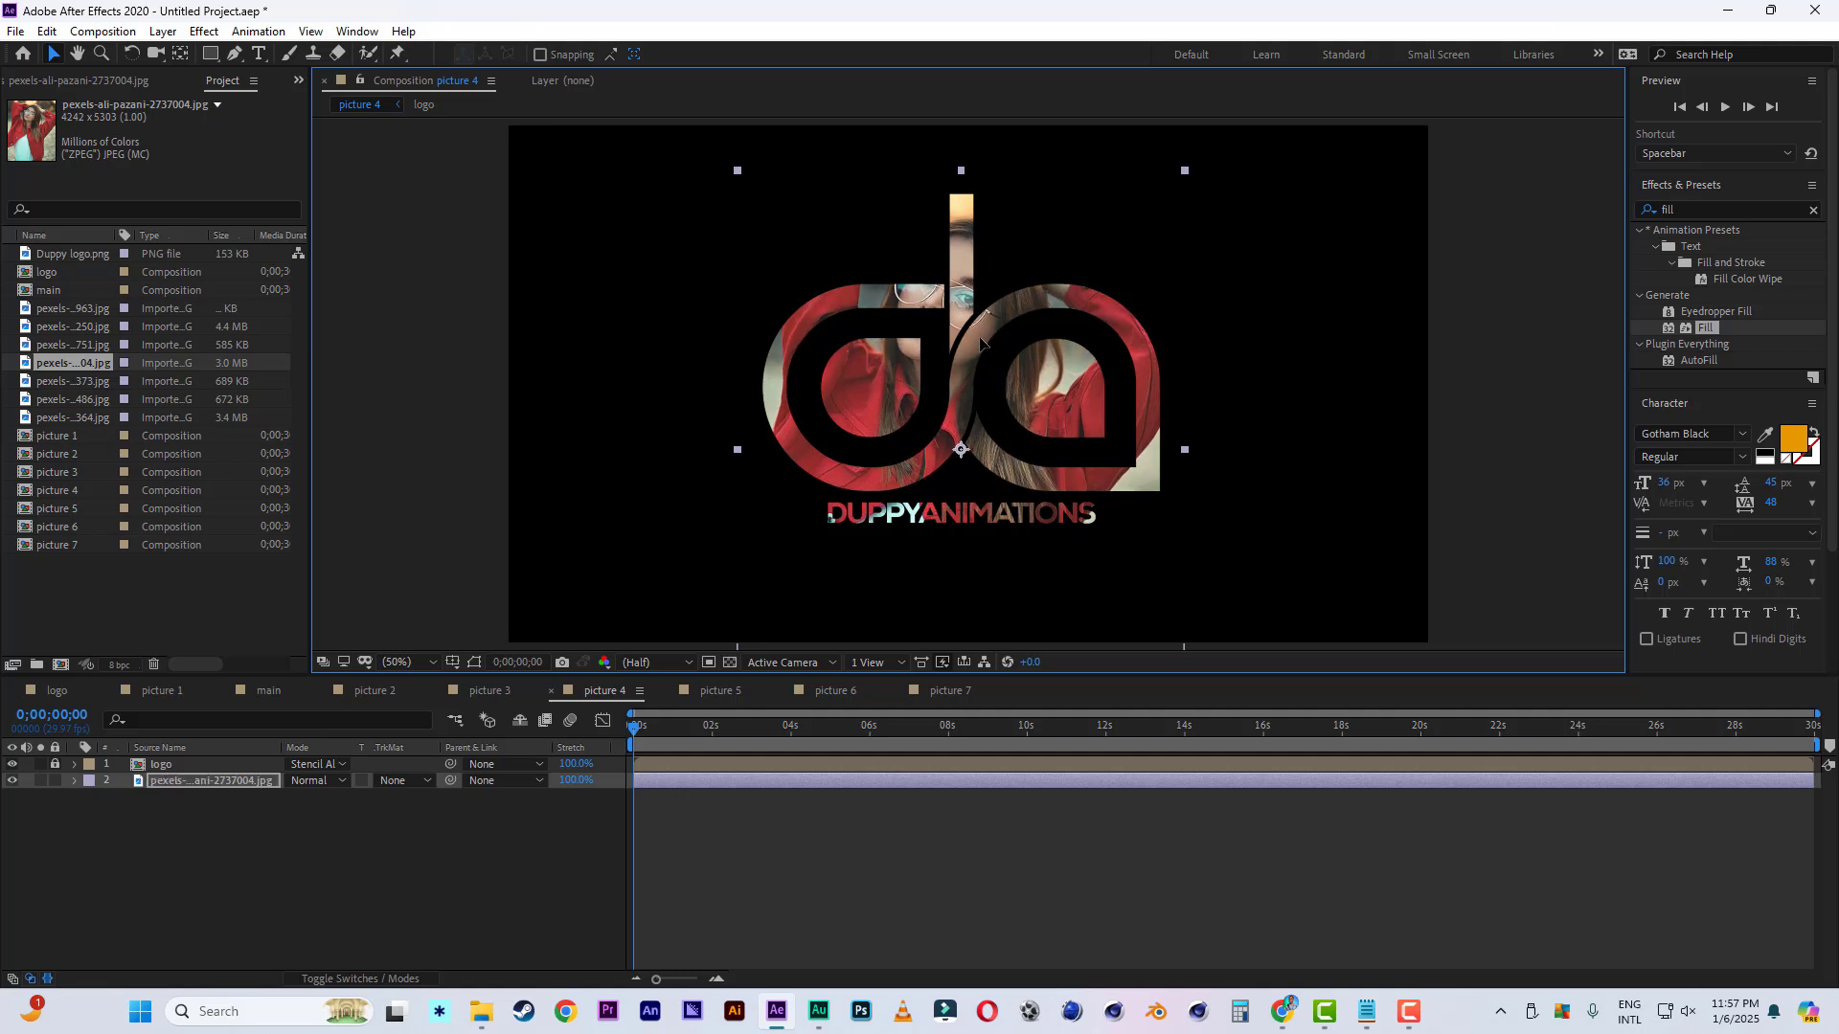
In picture 5, replace the photo layer with the pexels photo ending in 2829373.jpg and scale it to 36%.
{"action": "left_click", "coordinate": [726, 688]}
{"action": "key", "text": "s"}
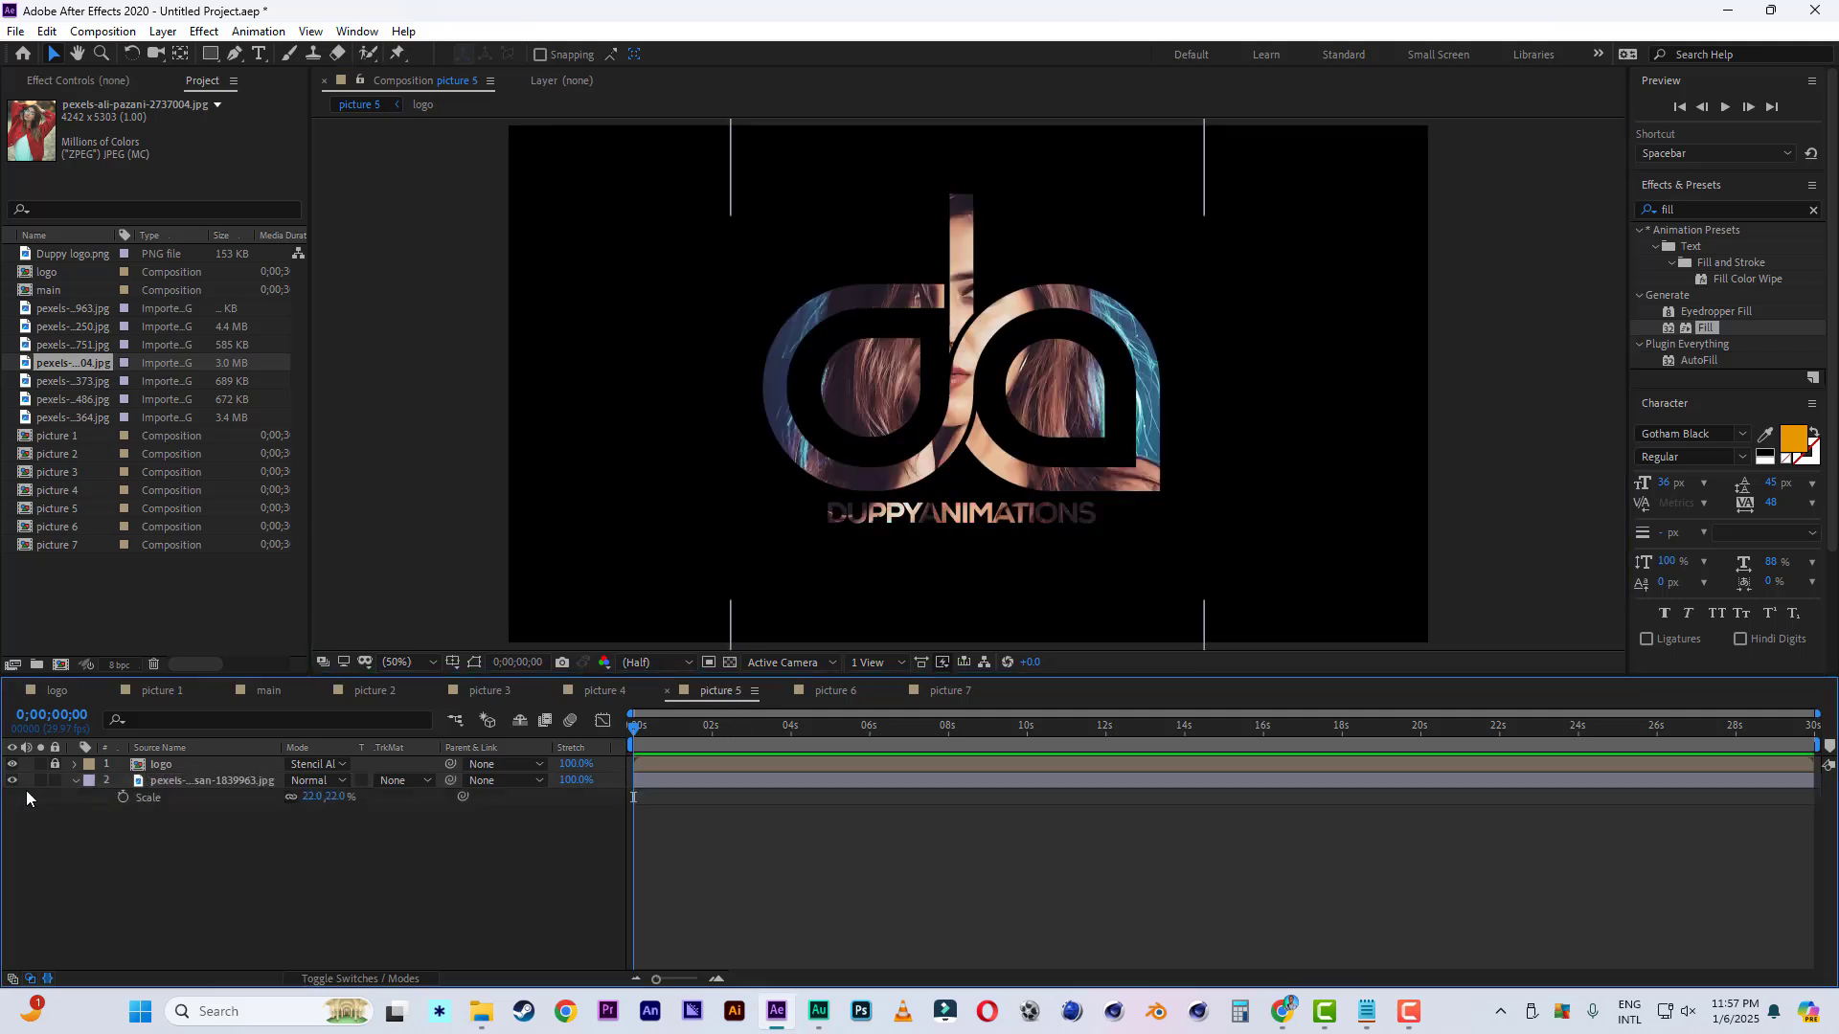
{"action": "left_click", "coordinate": [180, 785]}
{"action": "left_click", "coordinate": [83, 385]}
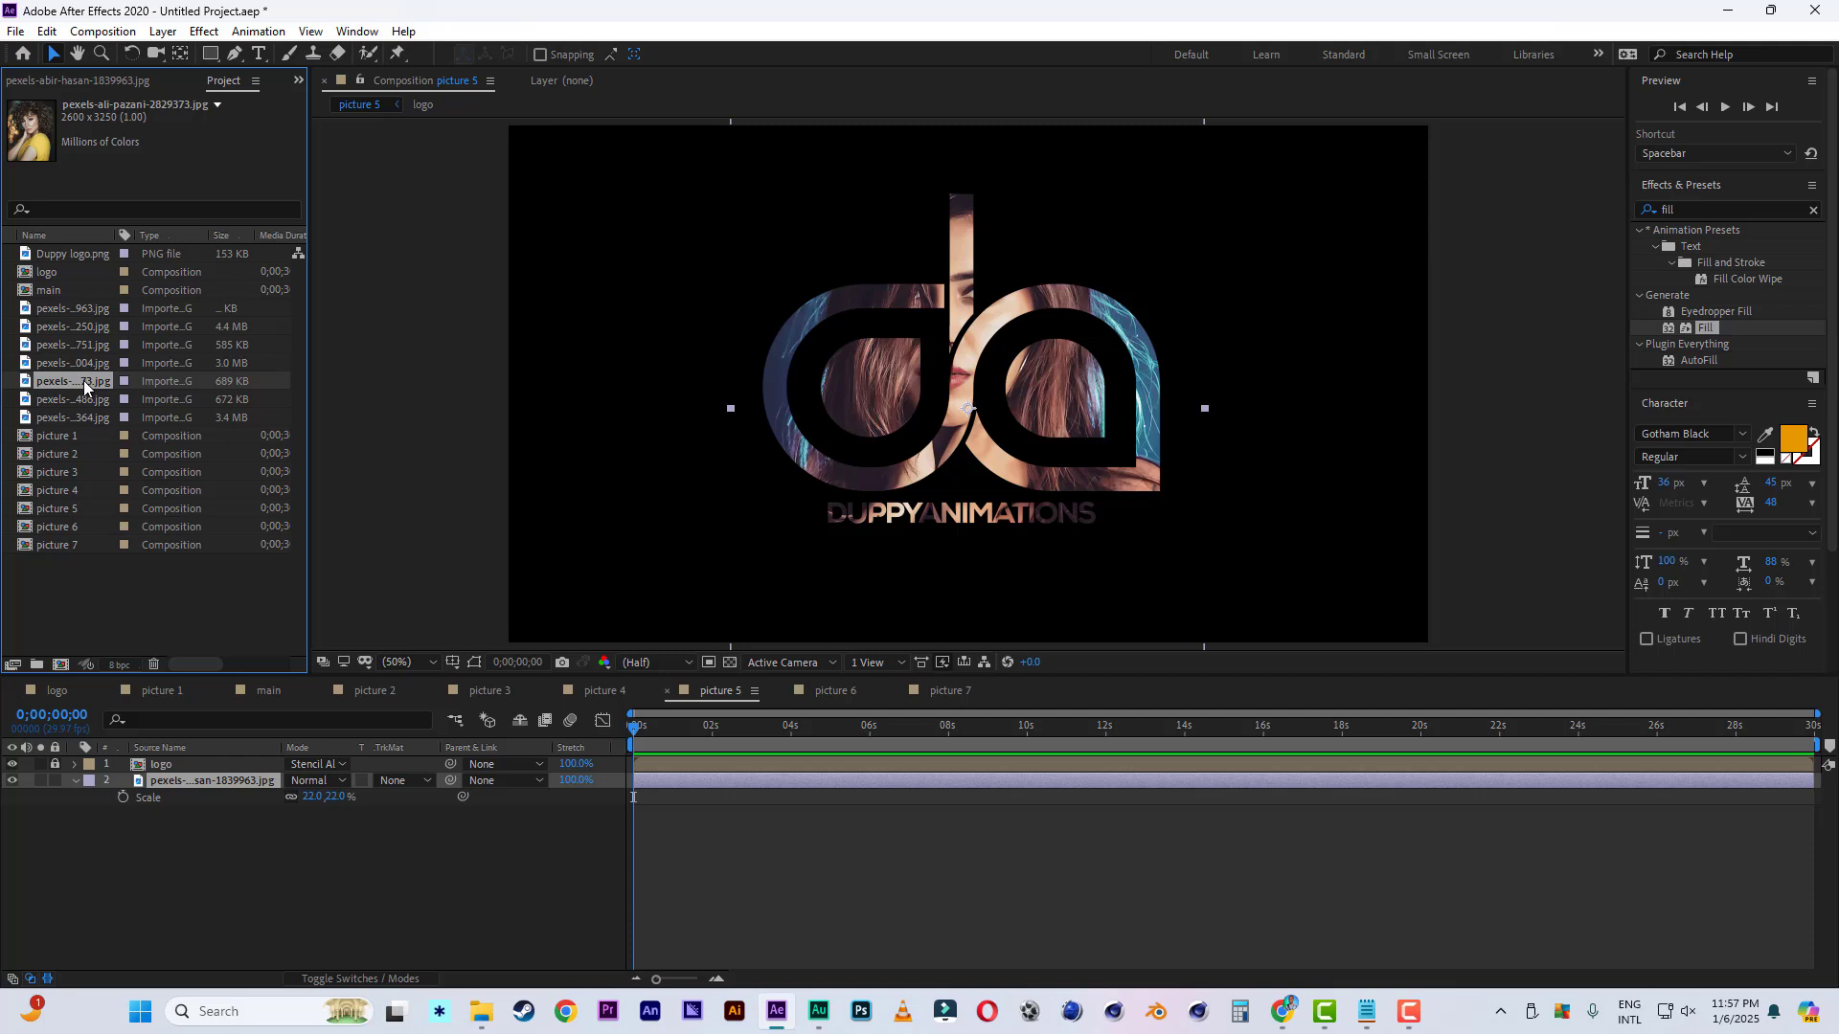
{"action": "left_click_drag", "start_coordinate": [83, 381], "coordinate": [195, 781], "text": "alt"}
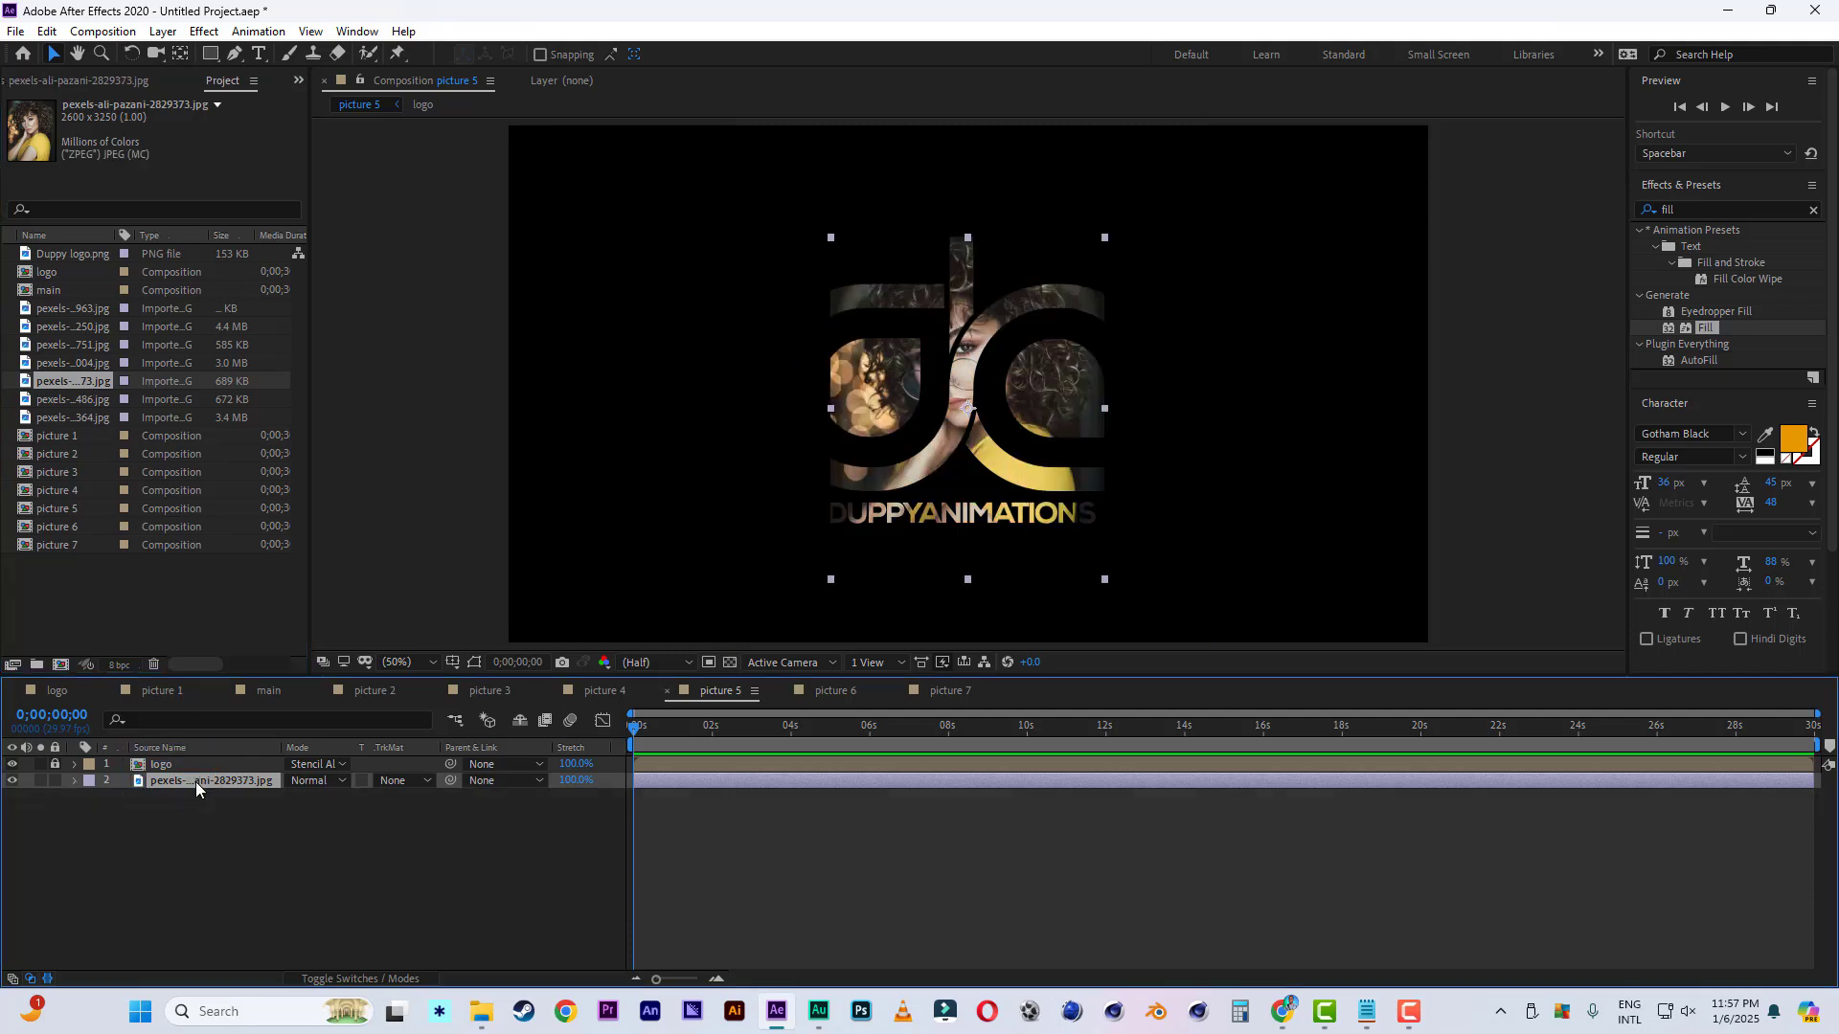
{"action": "key", "text": "s"}
{"action": "left_click_drag", "start_coordinate": [335, 797], "coordinate": [352, 797]}
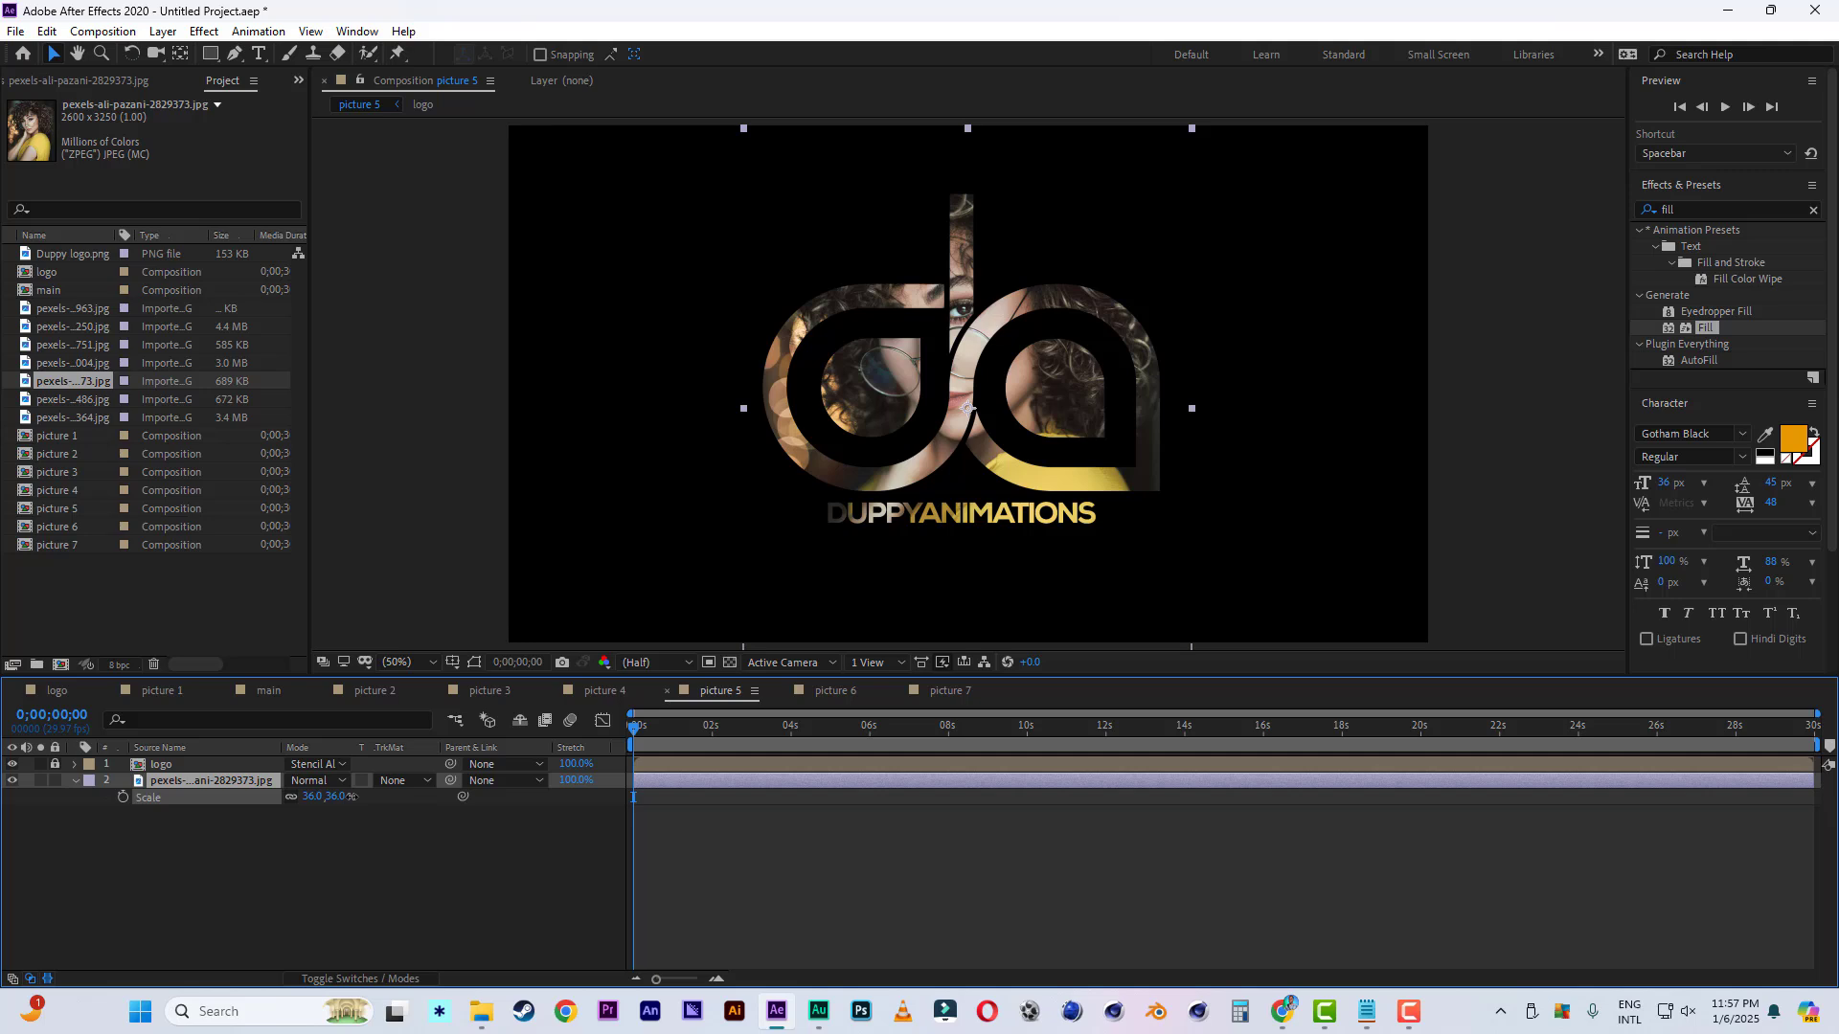
In picture 6, replace the photo layer with the pexels photo ending in 2836486.jpg.
{"action": "left_click", "coordinate": [837, 691]}
{"action": "left_click", "coordinate": [182, 785]}
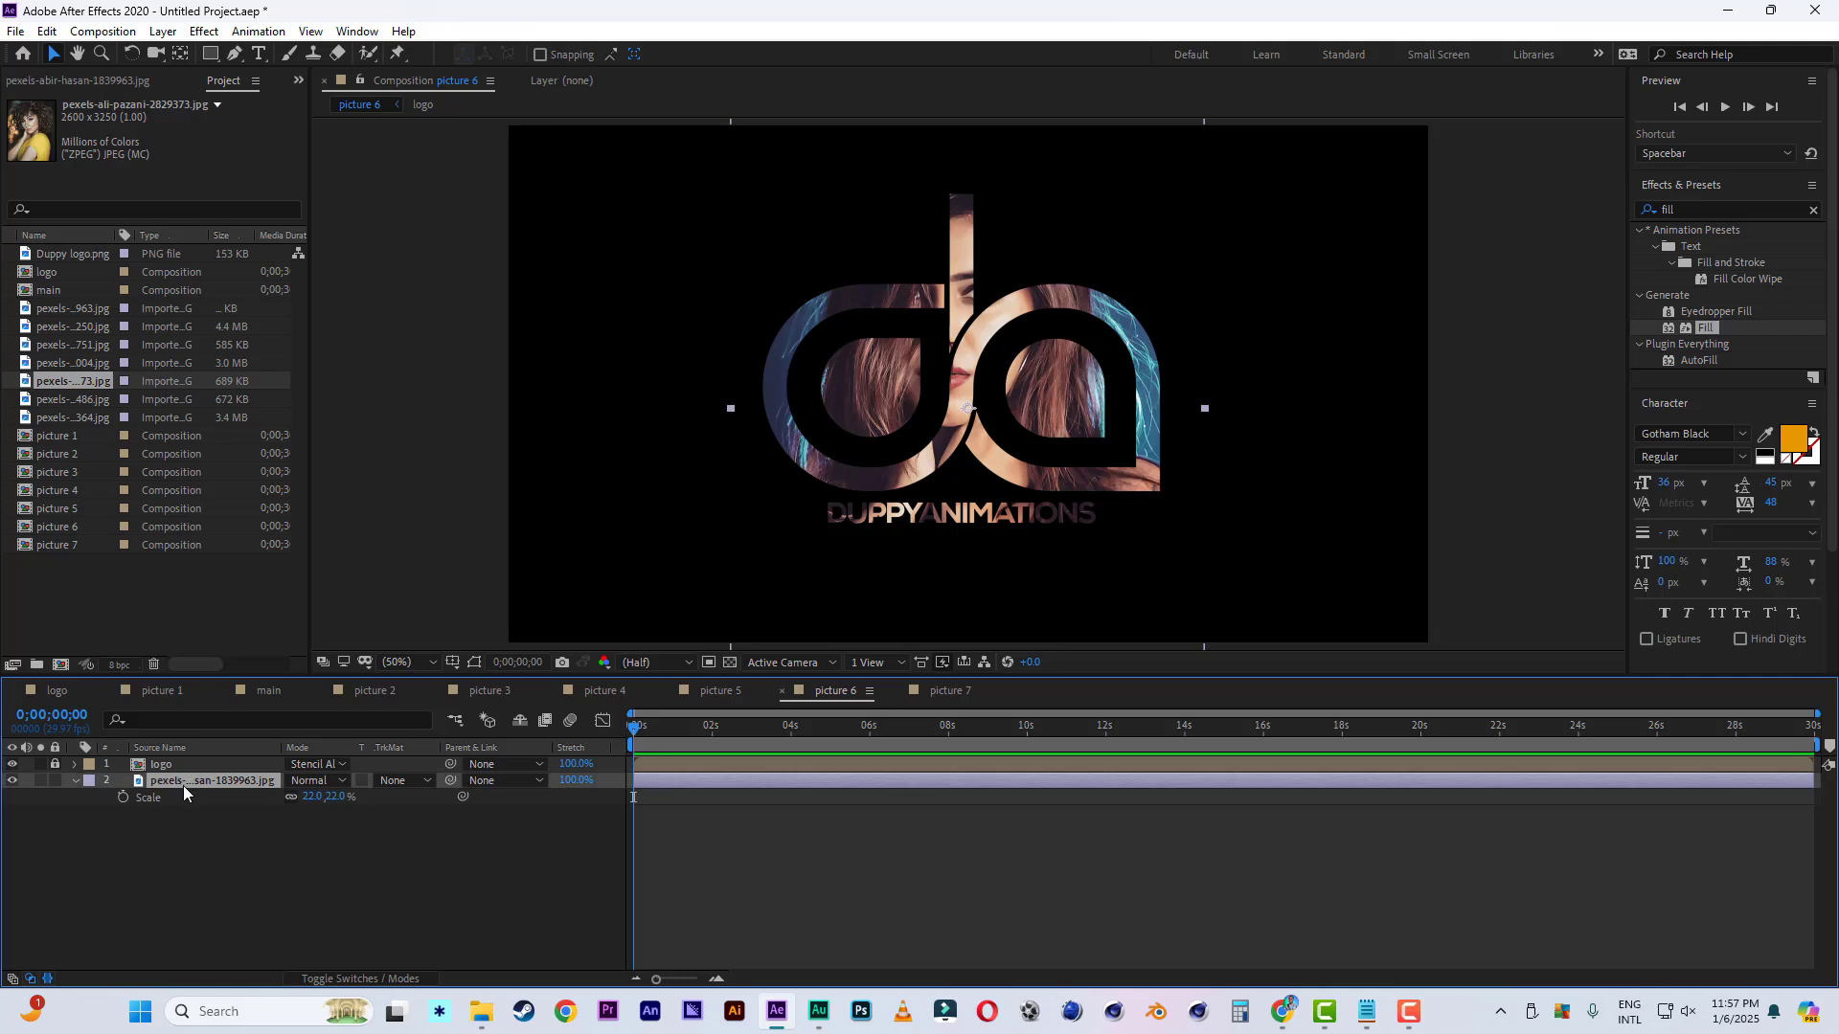
{"action": "left_click", "coordinate": [66, 398]}
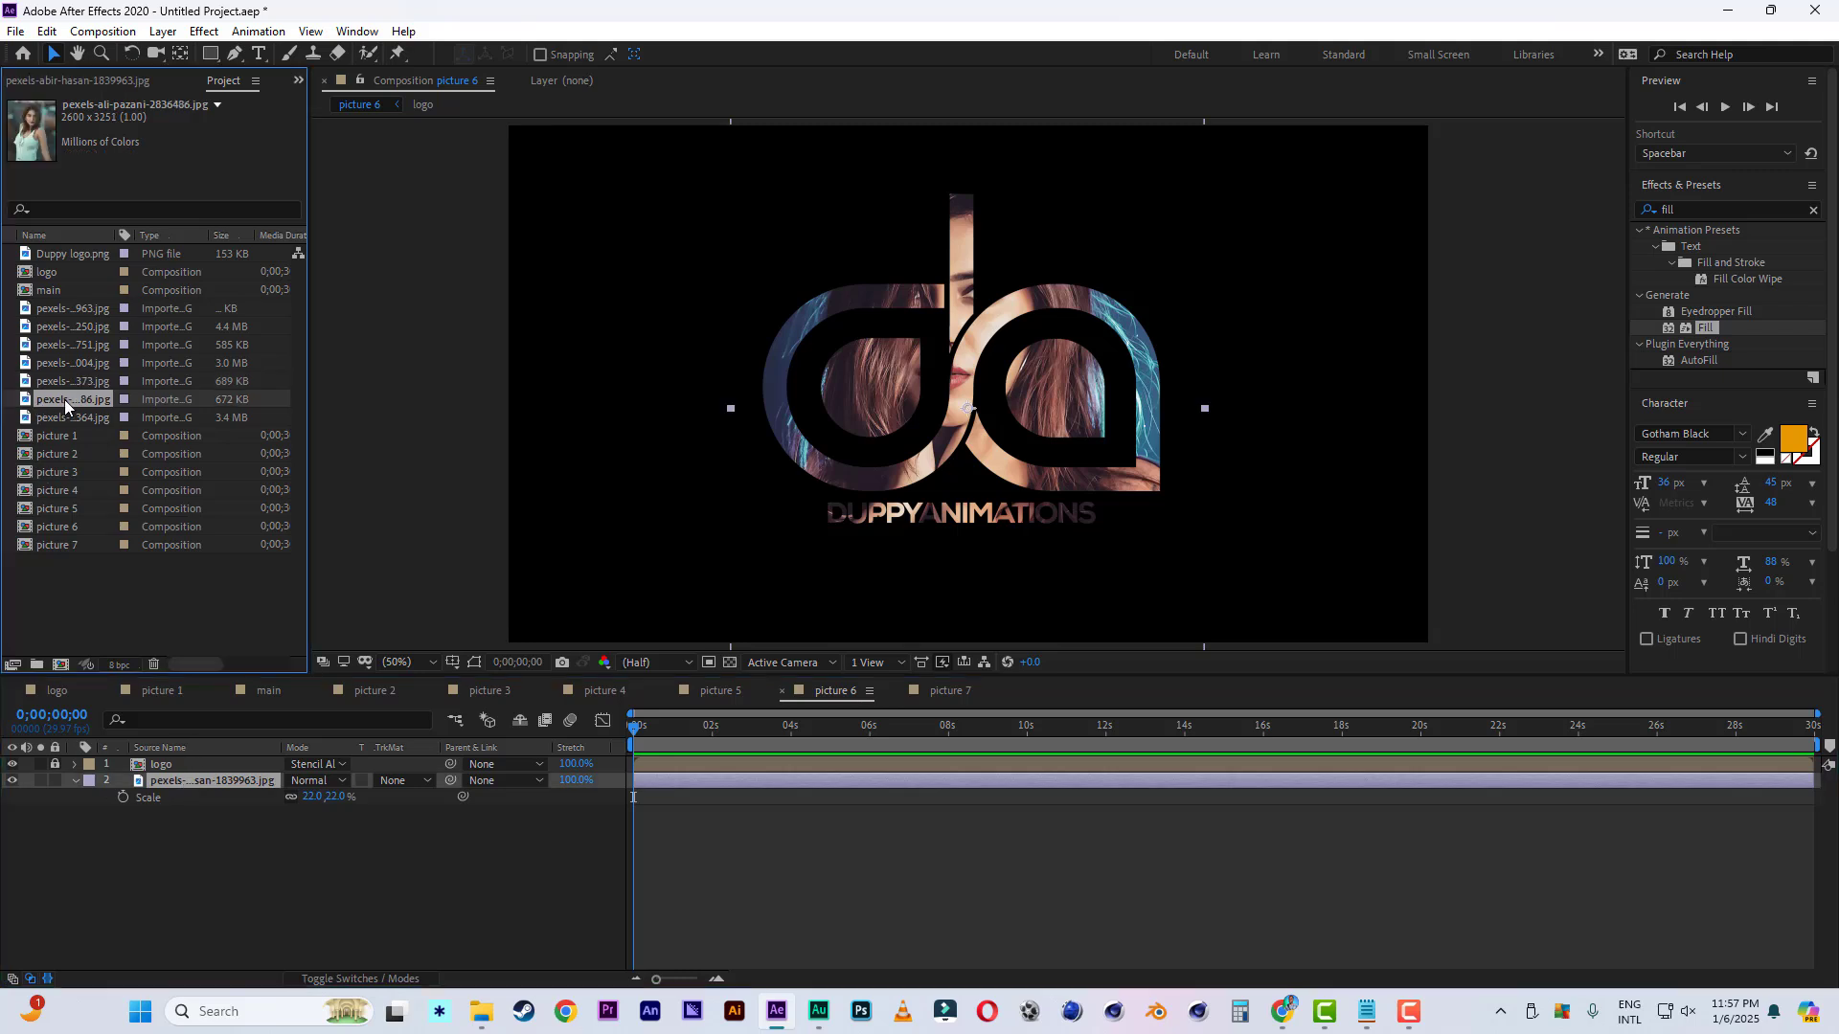
{"action": "left_click_drag", "start_coordinate": [65, 399], "coordinate": [196, 780]}
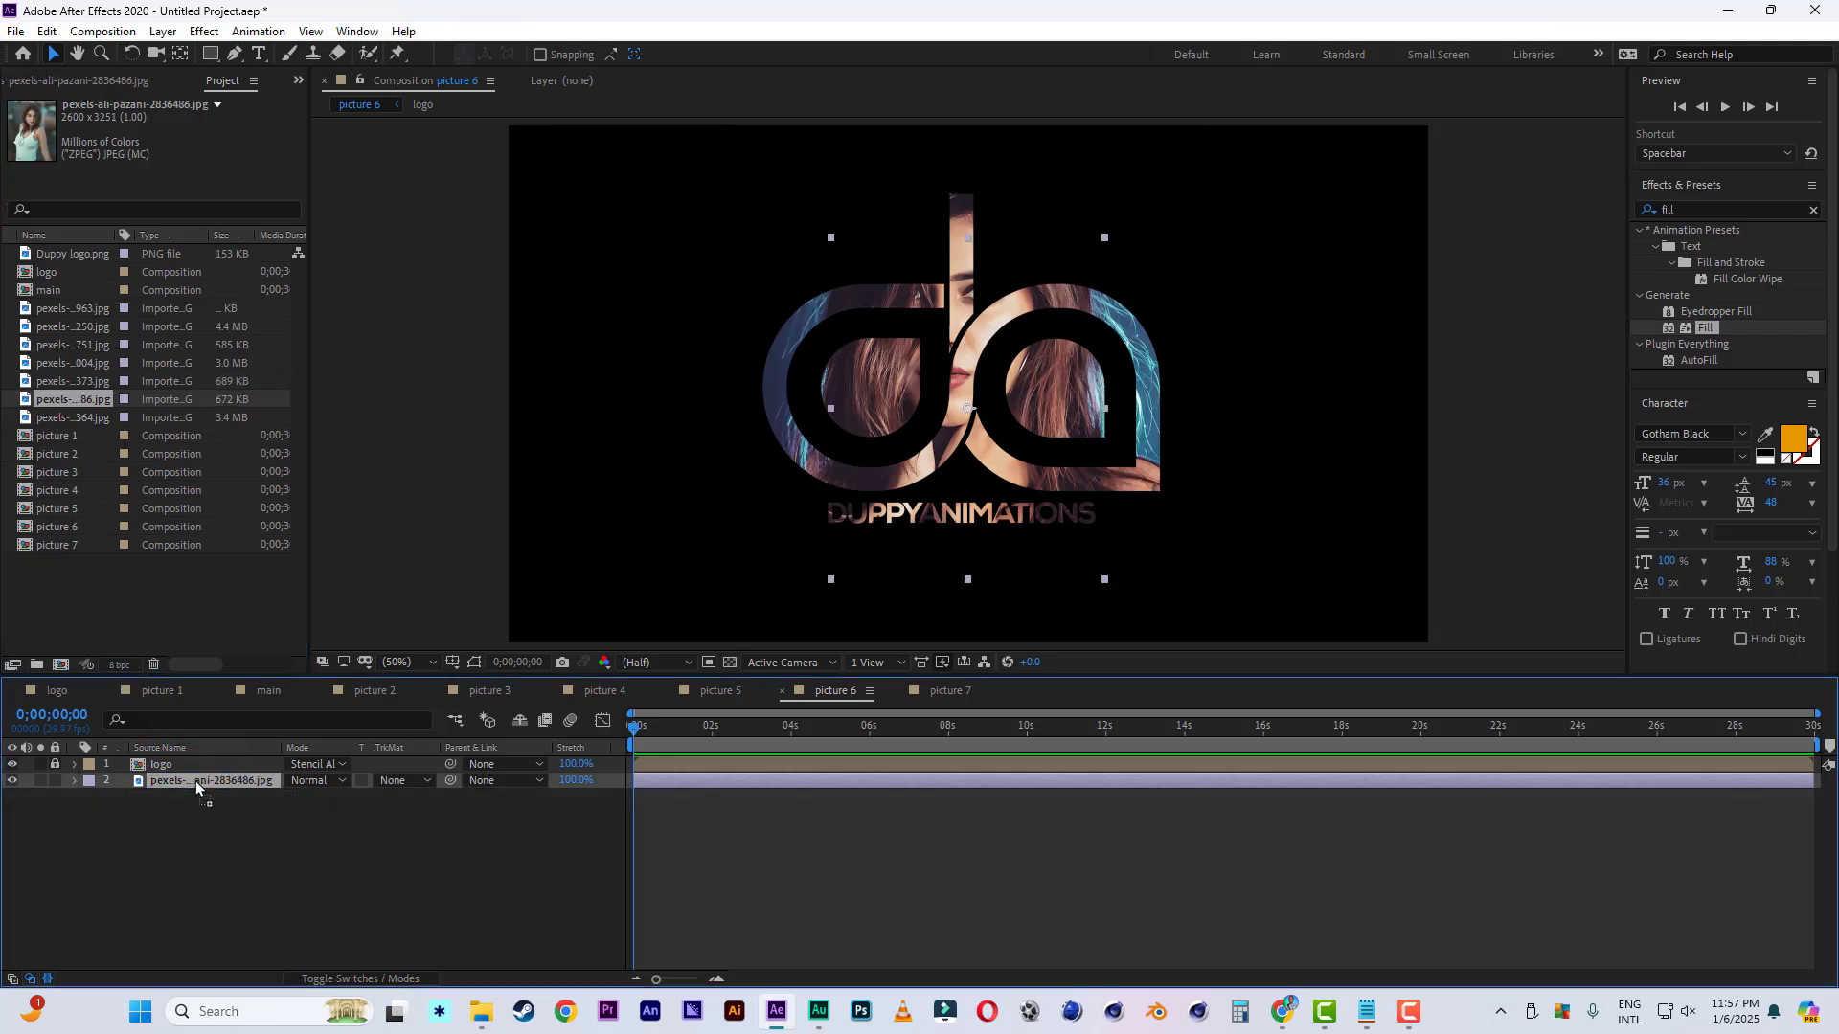
Scale the picture 6 photo layer to 39% and move it slightly down inside the logo.
{"action": "key", "text": "s"}
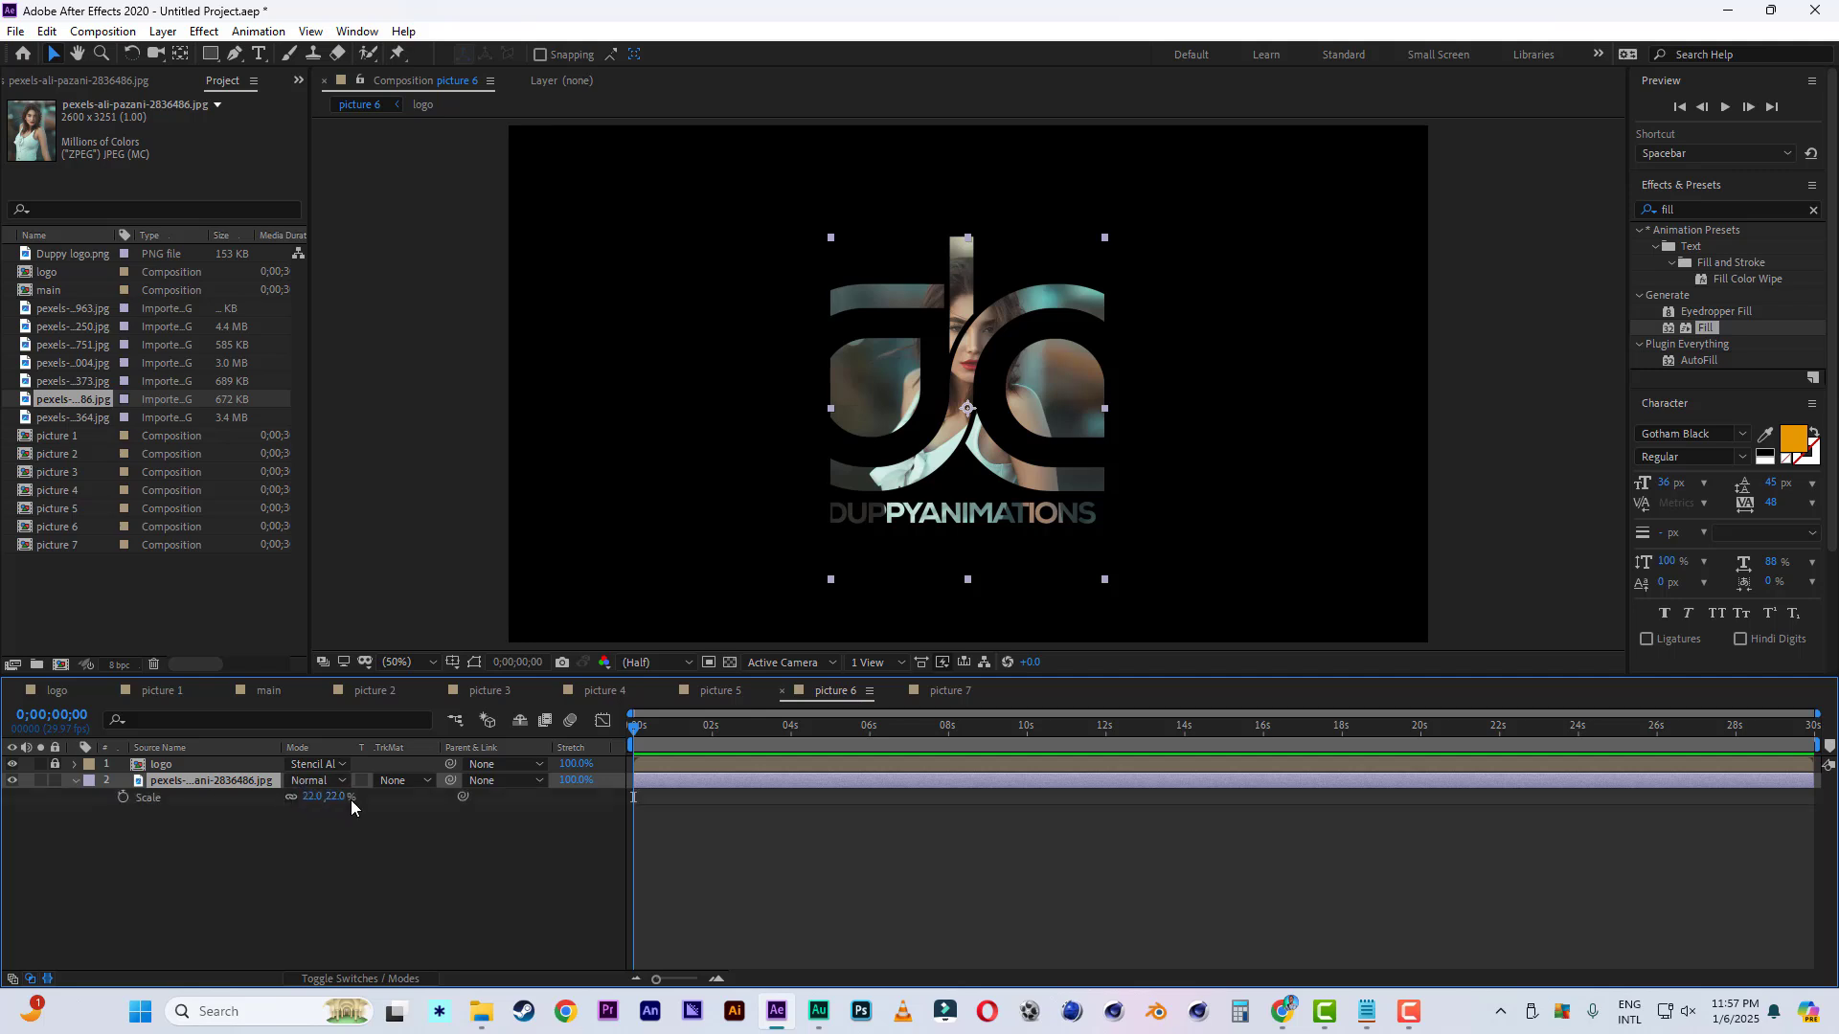
{"action": "left_click_drag", "start_coordinate": [336, 797], "coordinate": [353, 797]}
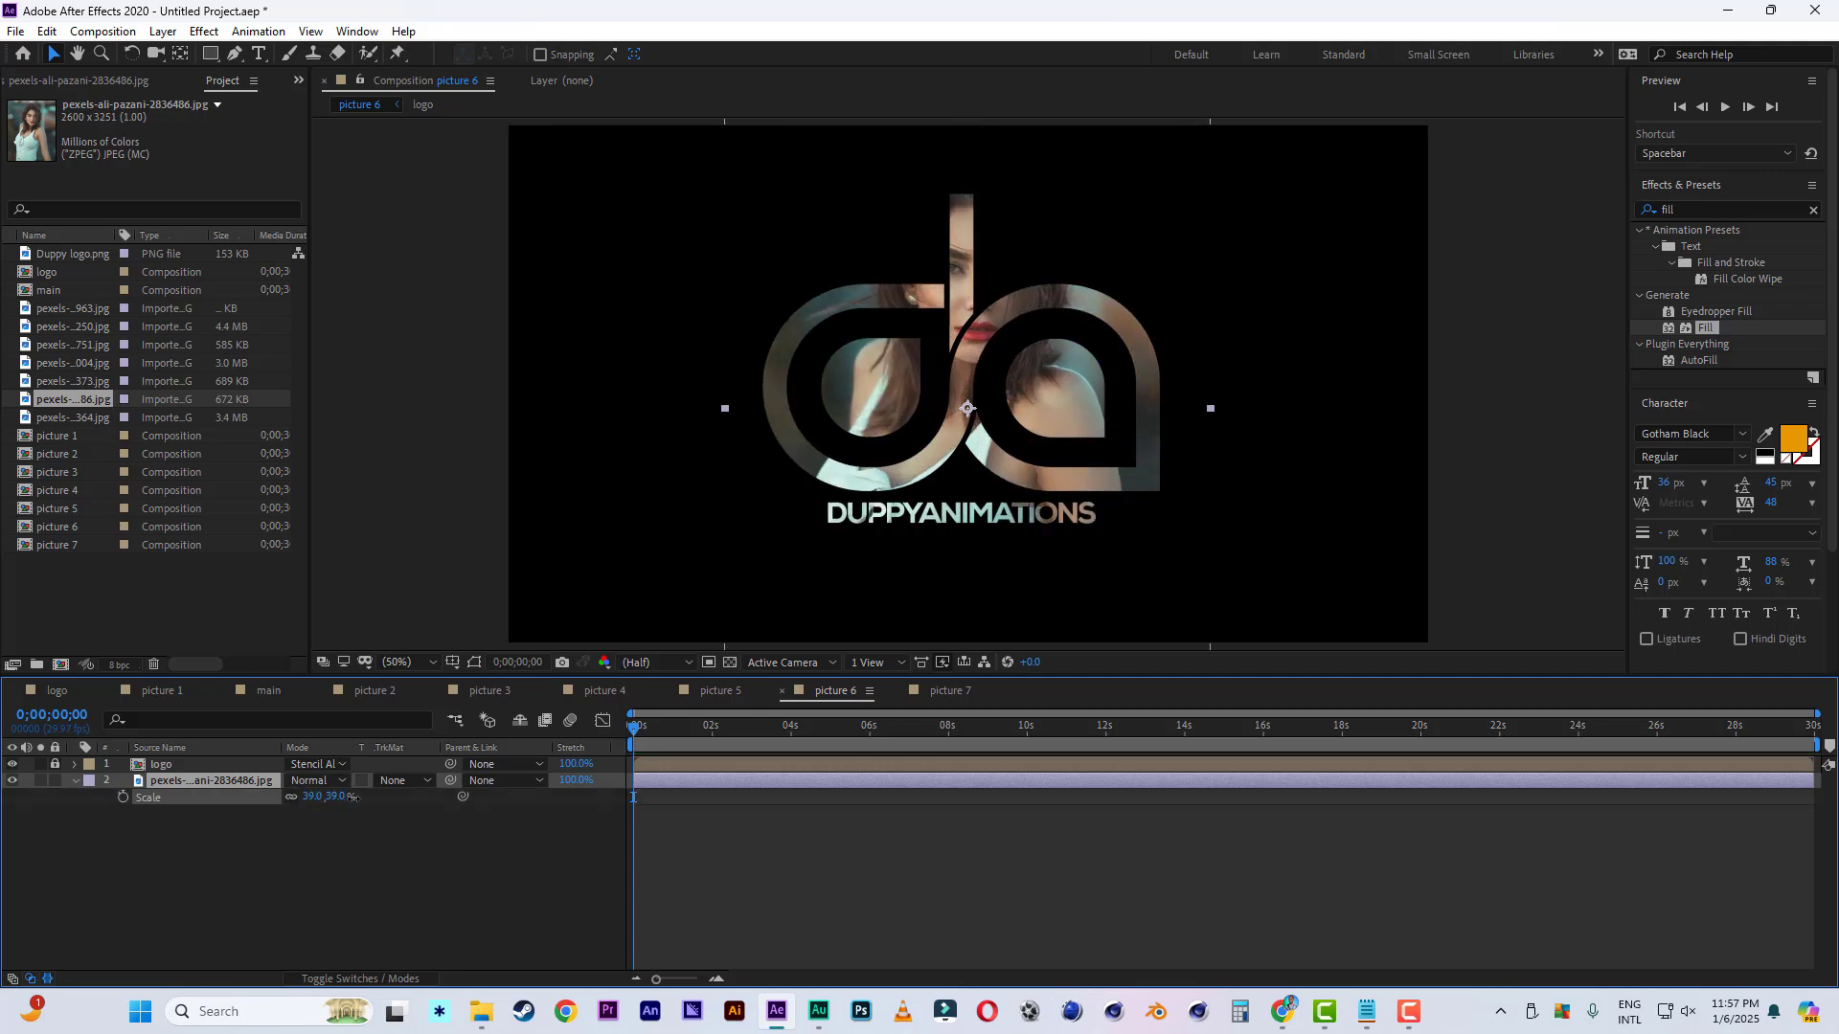
{"action": "key", "text": "Return"}
{"action": "left_click_drag", "start_coordinate": [967, 379], "coordinate": [961, 432]}
In picture 7, replace the photo layer with the pexels photo ending in 15759364.jpg.
{"action": "left_click", "coordinate": [940, 690]}
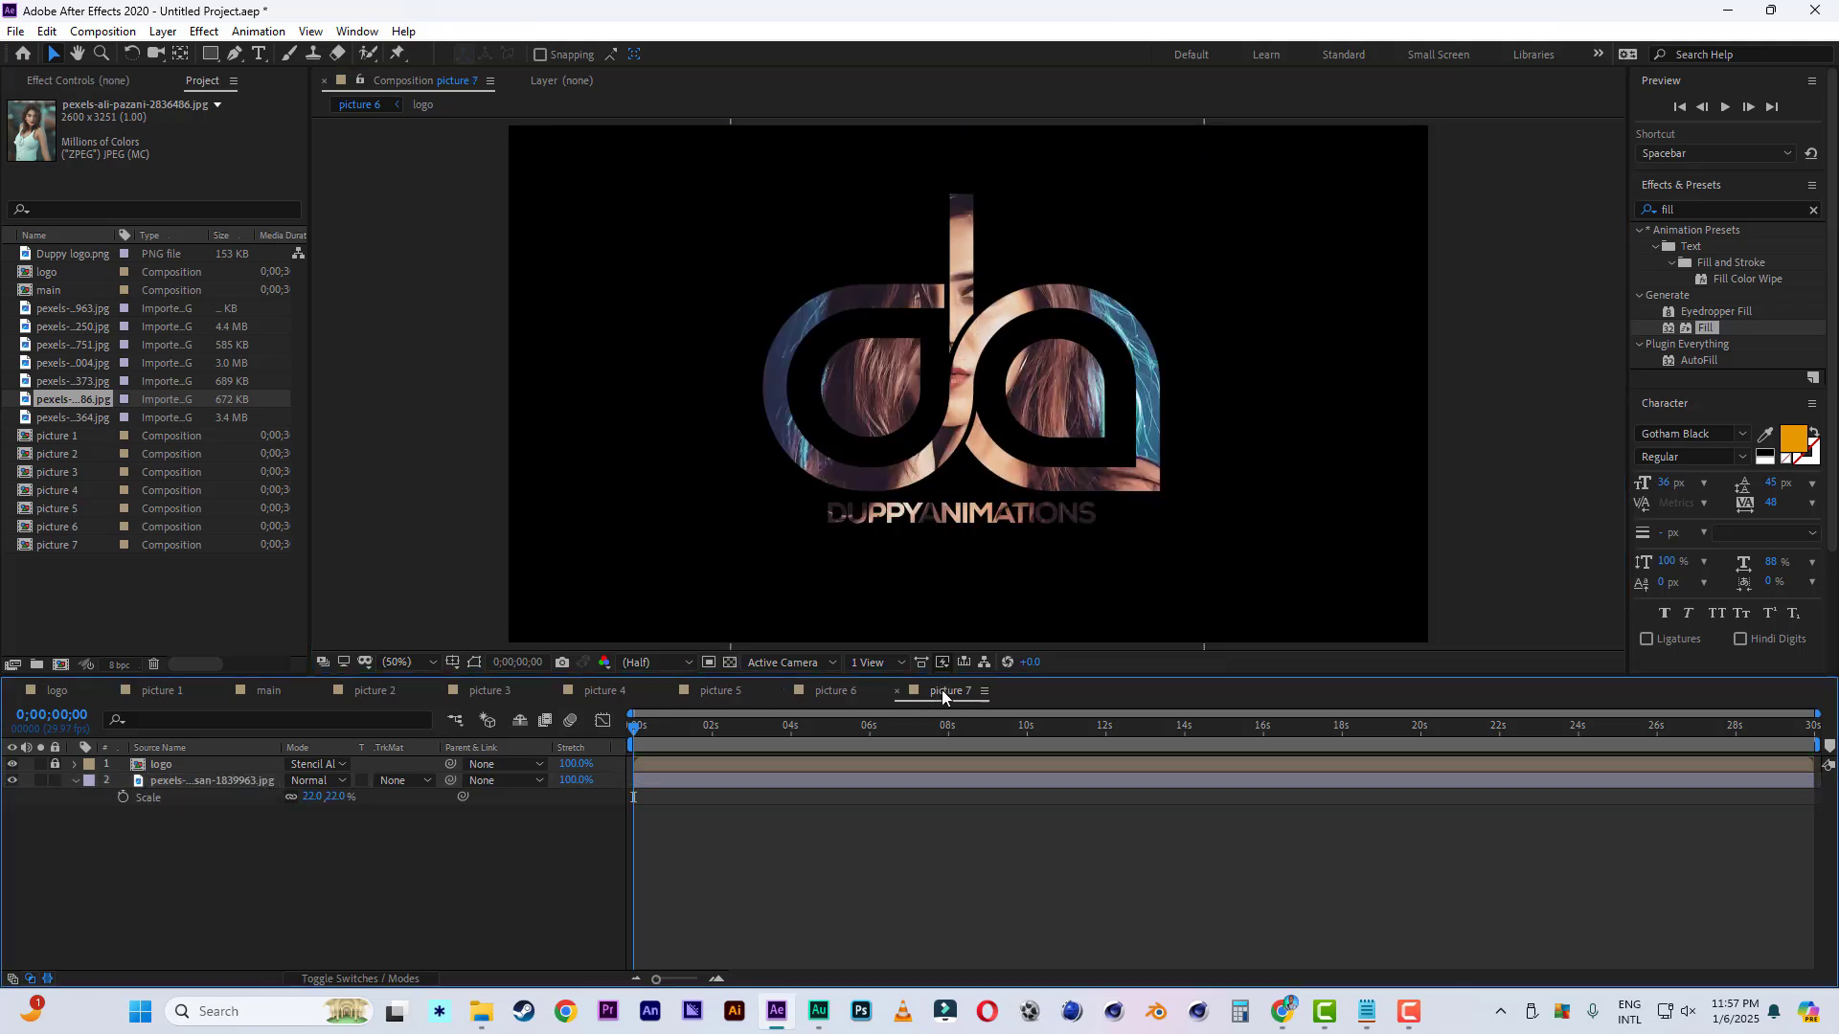
{"action": "left_click", "coordinate": [196, 784]}
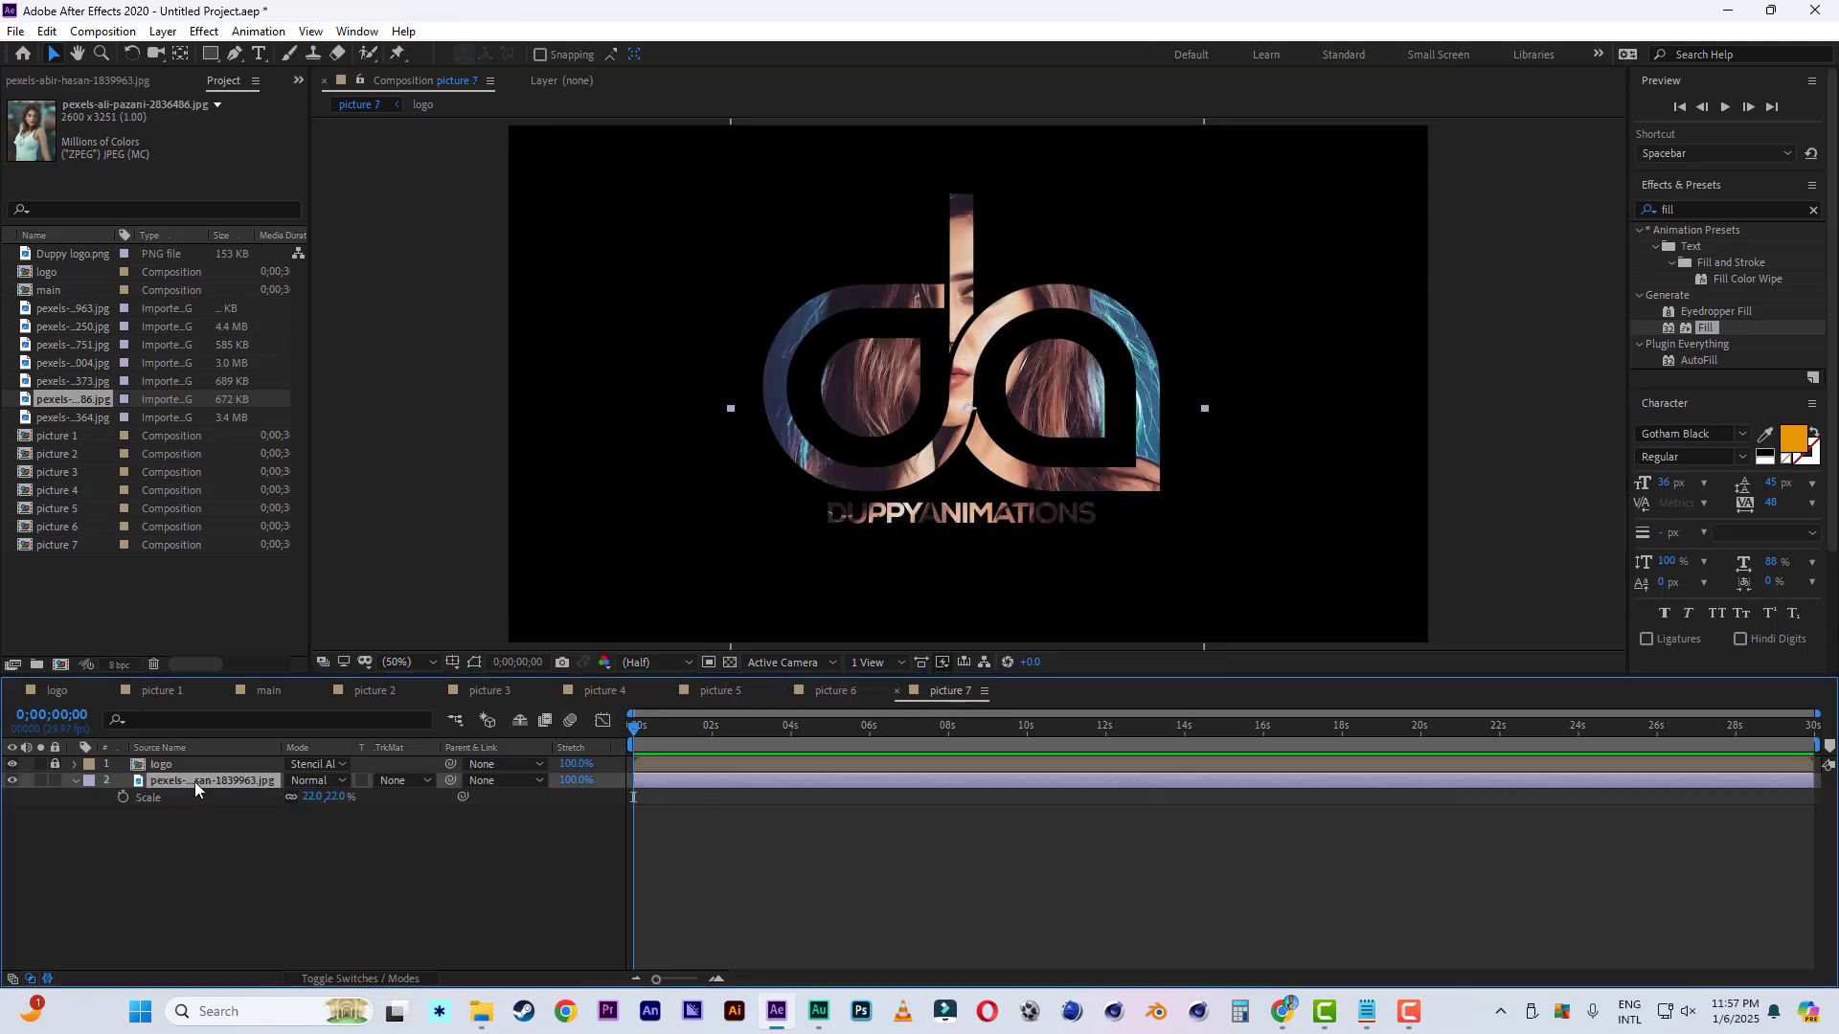
{"action": "left_click_drag", "start_coordinate": [79, 414], "coordinate": [198, 779]}
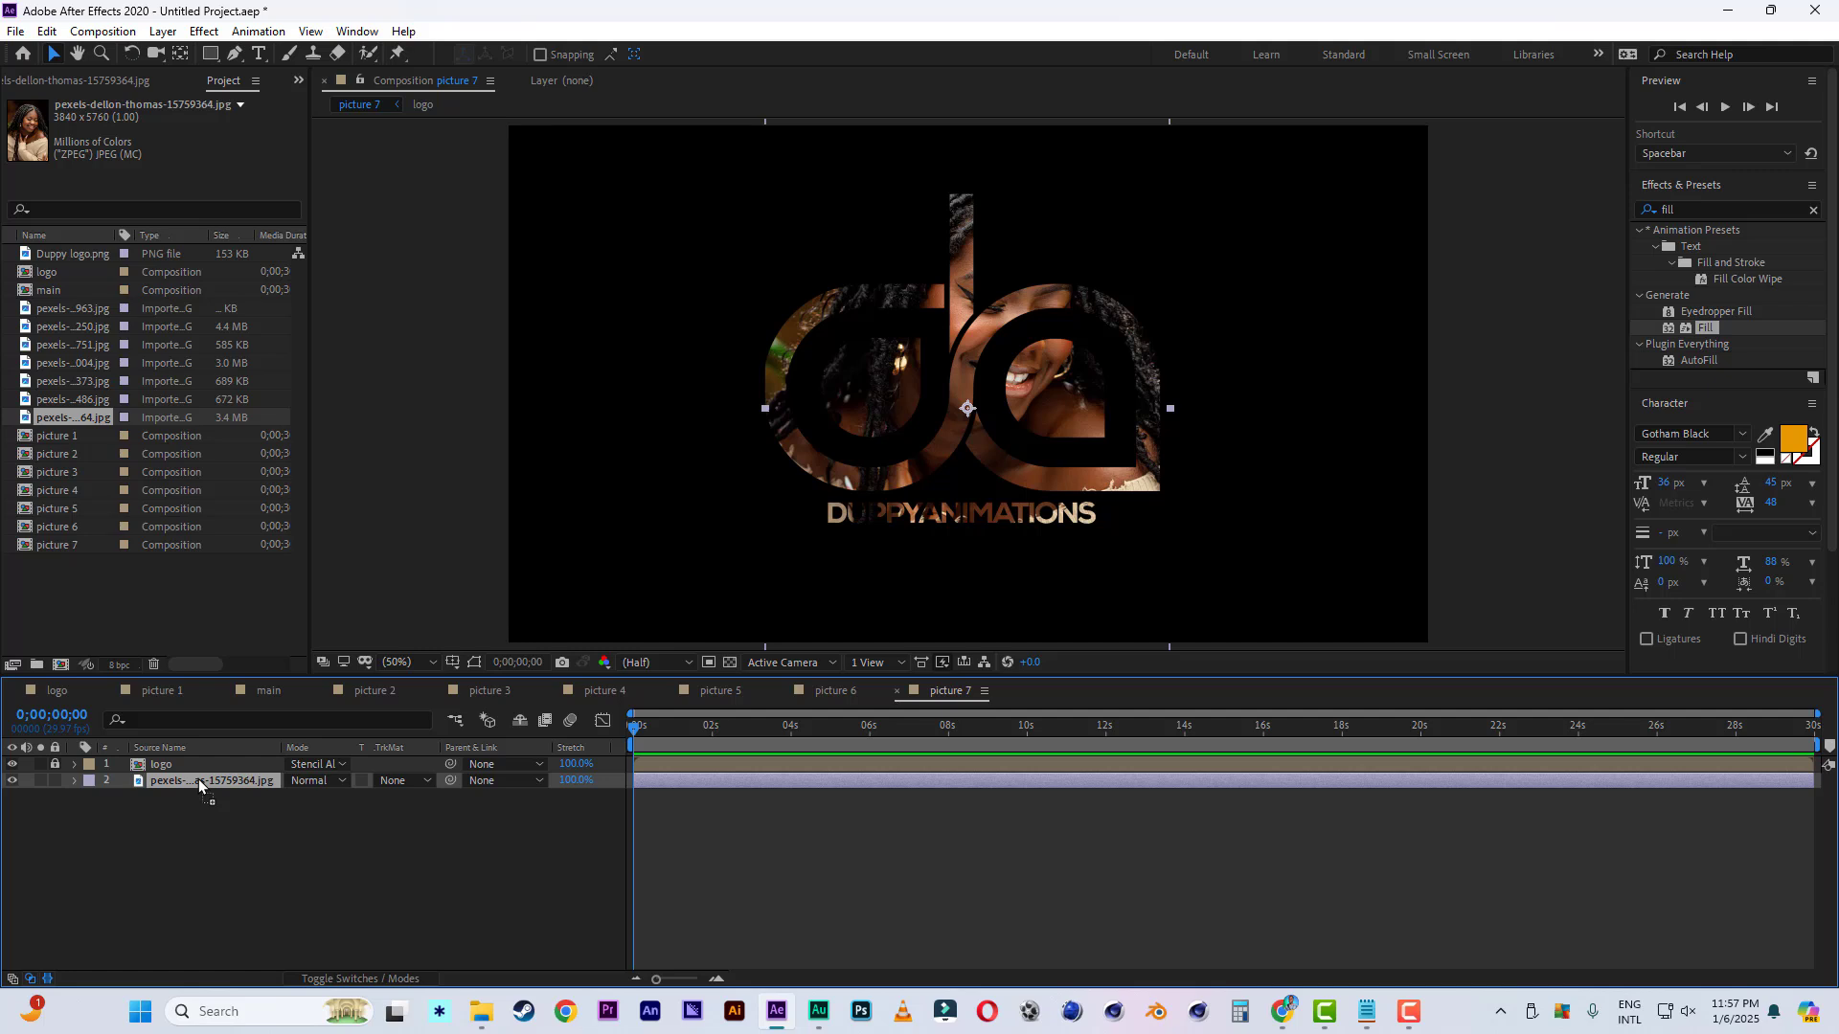
Add the picture 1 composition to the main composition and make it a 3D layer.
{"action": "left_click", "coordinate": [272, 691]}
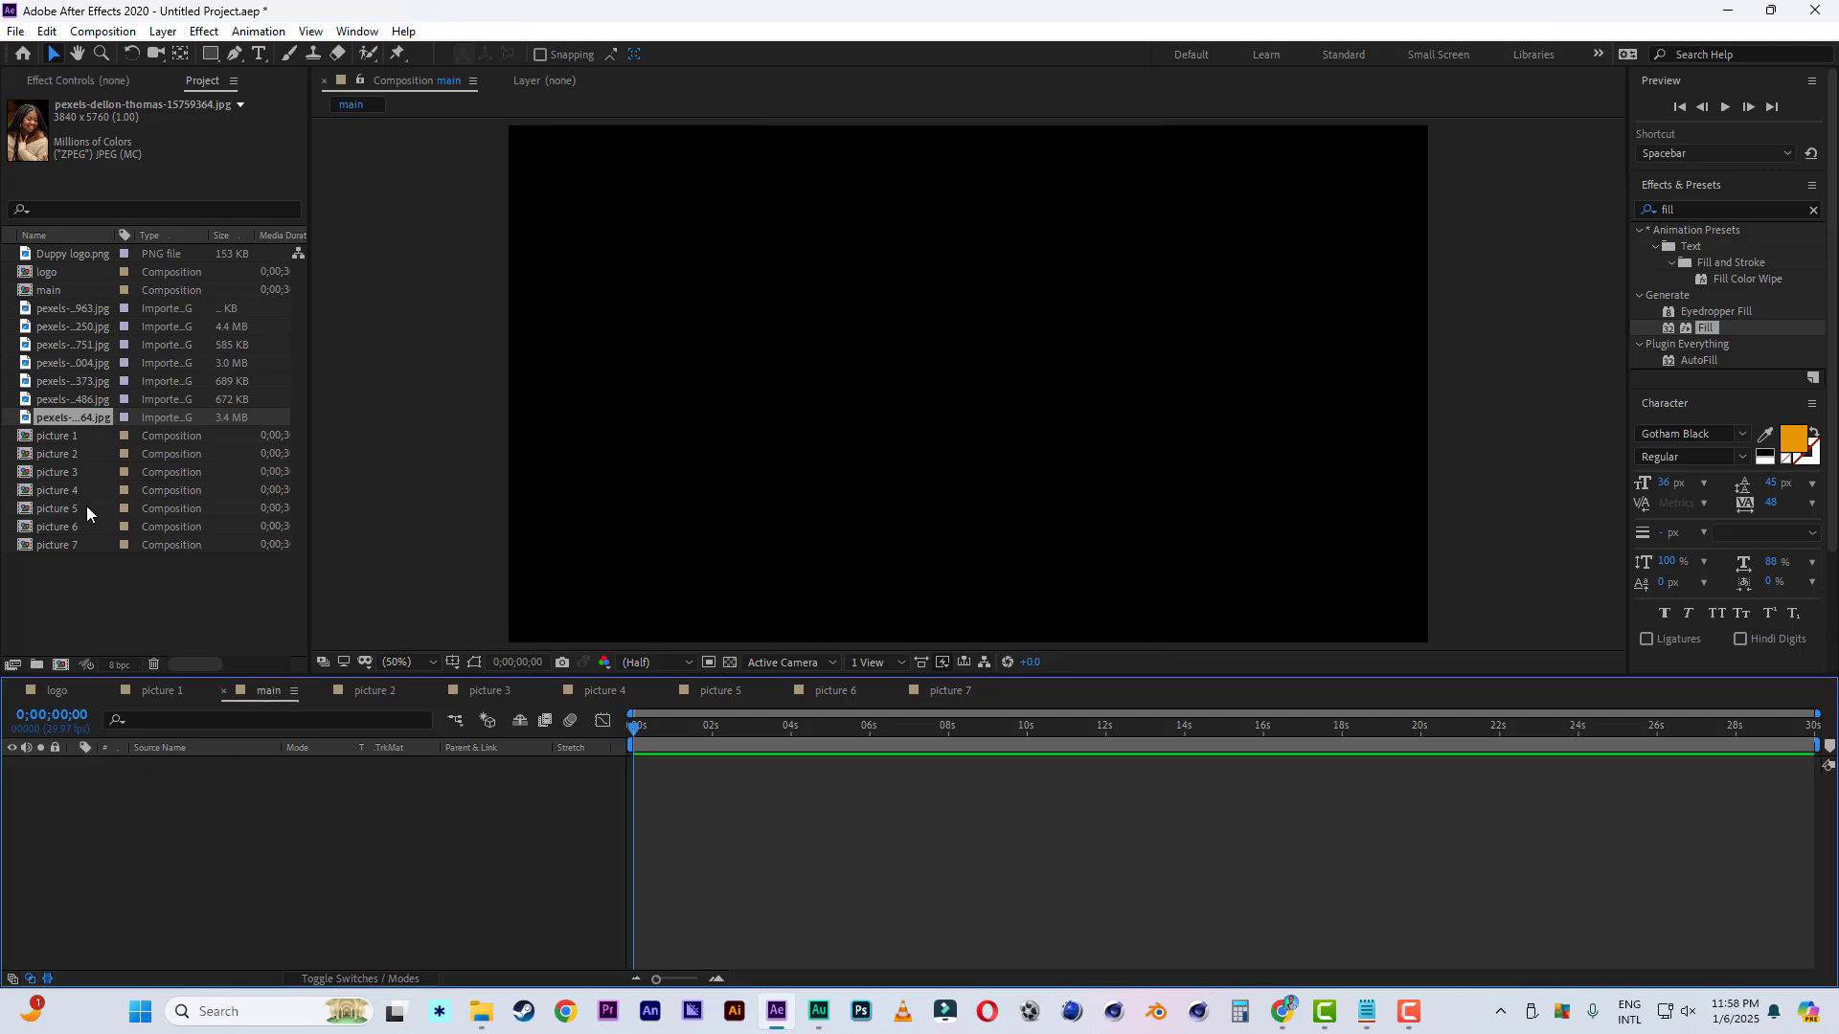
{"action": "left_click", "coordinate": [76, 440]}
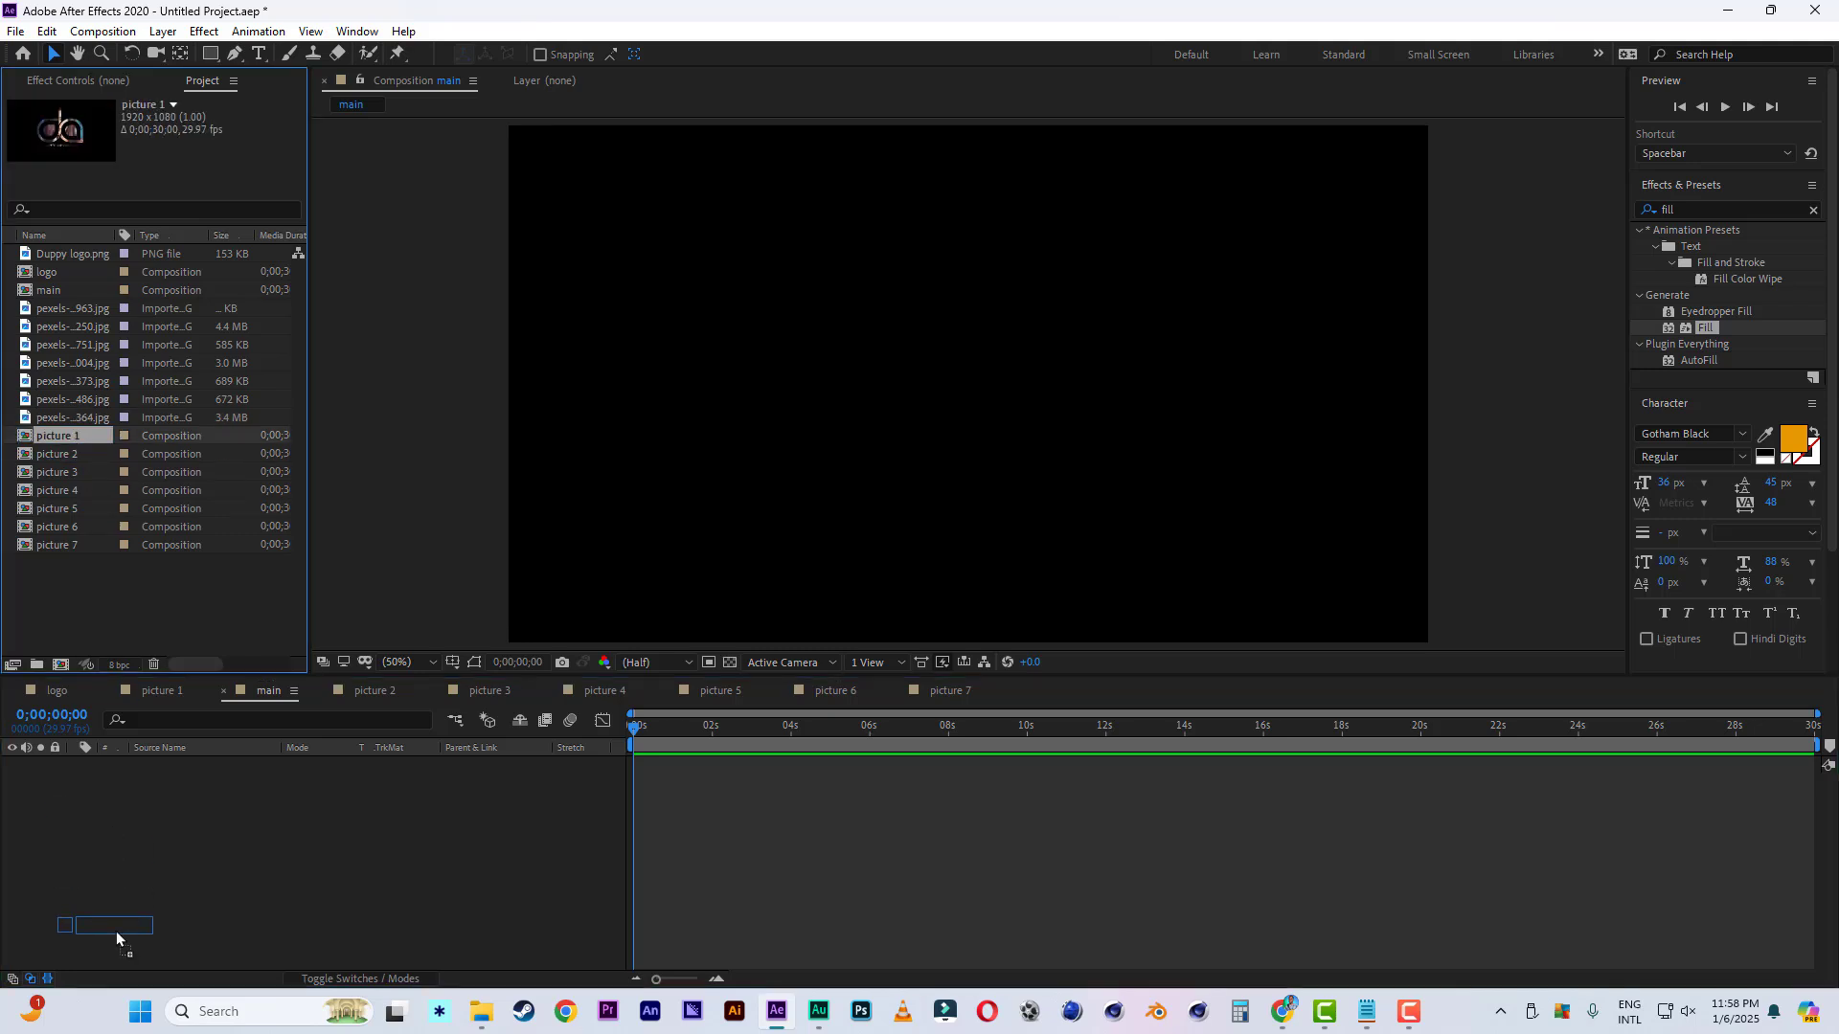
{"action": "left_click_drag", "start_coordinate": [117, 931], "coordinate": [118, 899]}
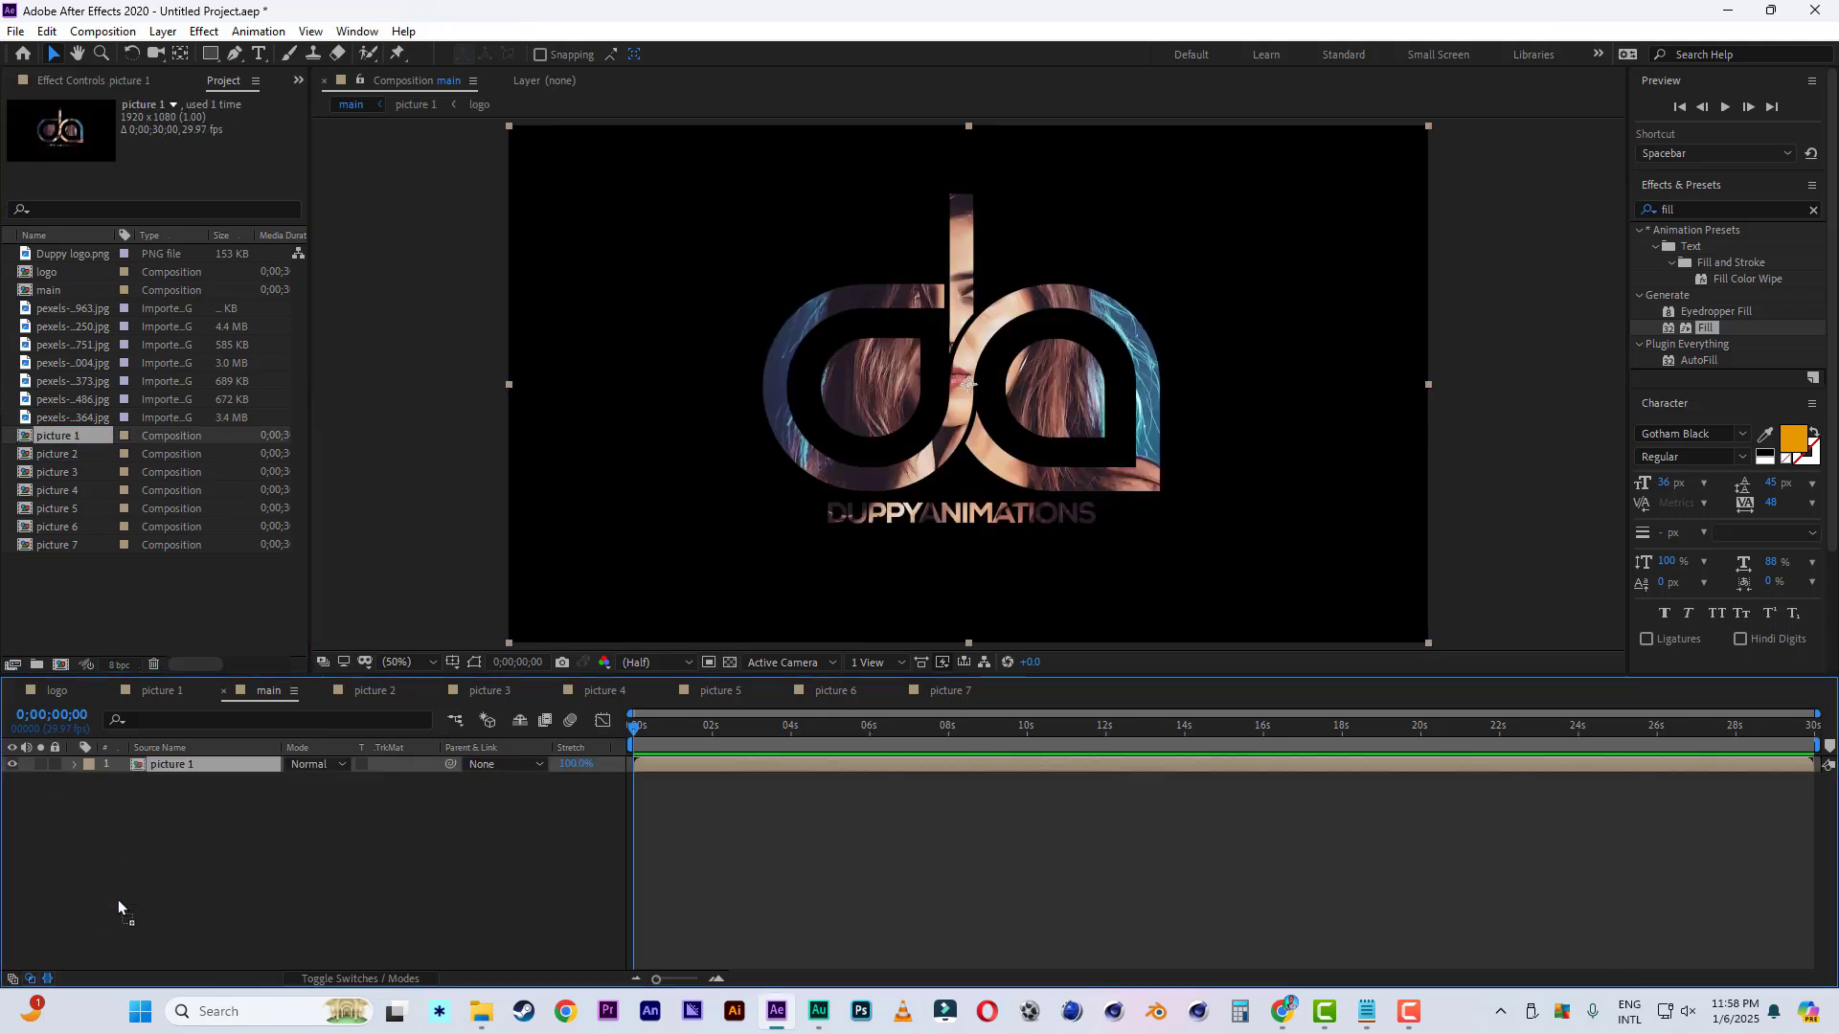
{"action": "left_click", "coordinate": [342, 979]}
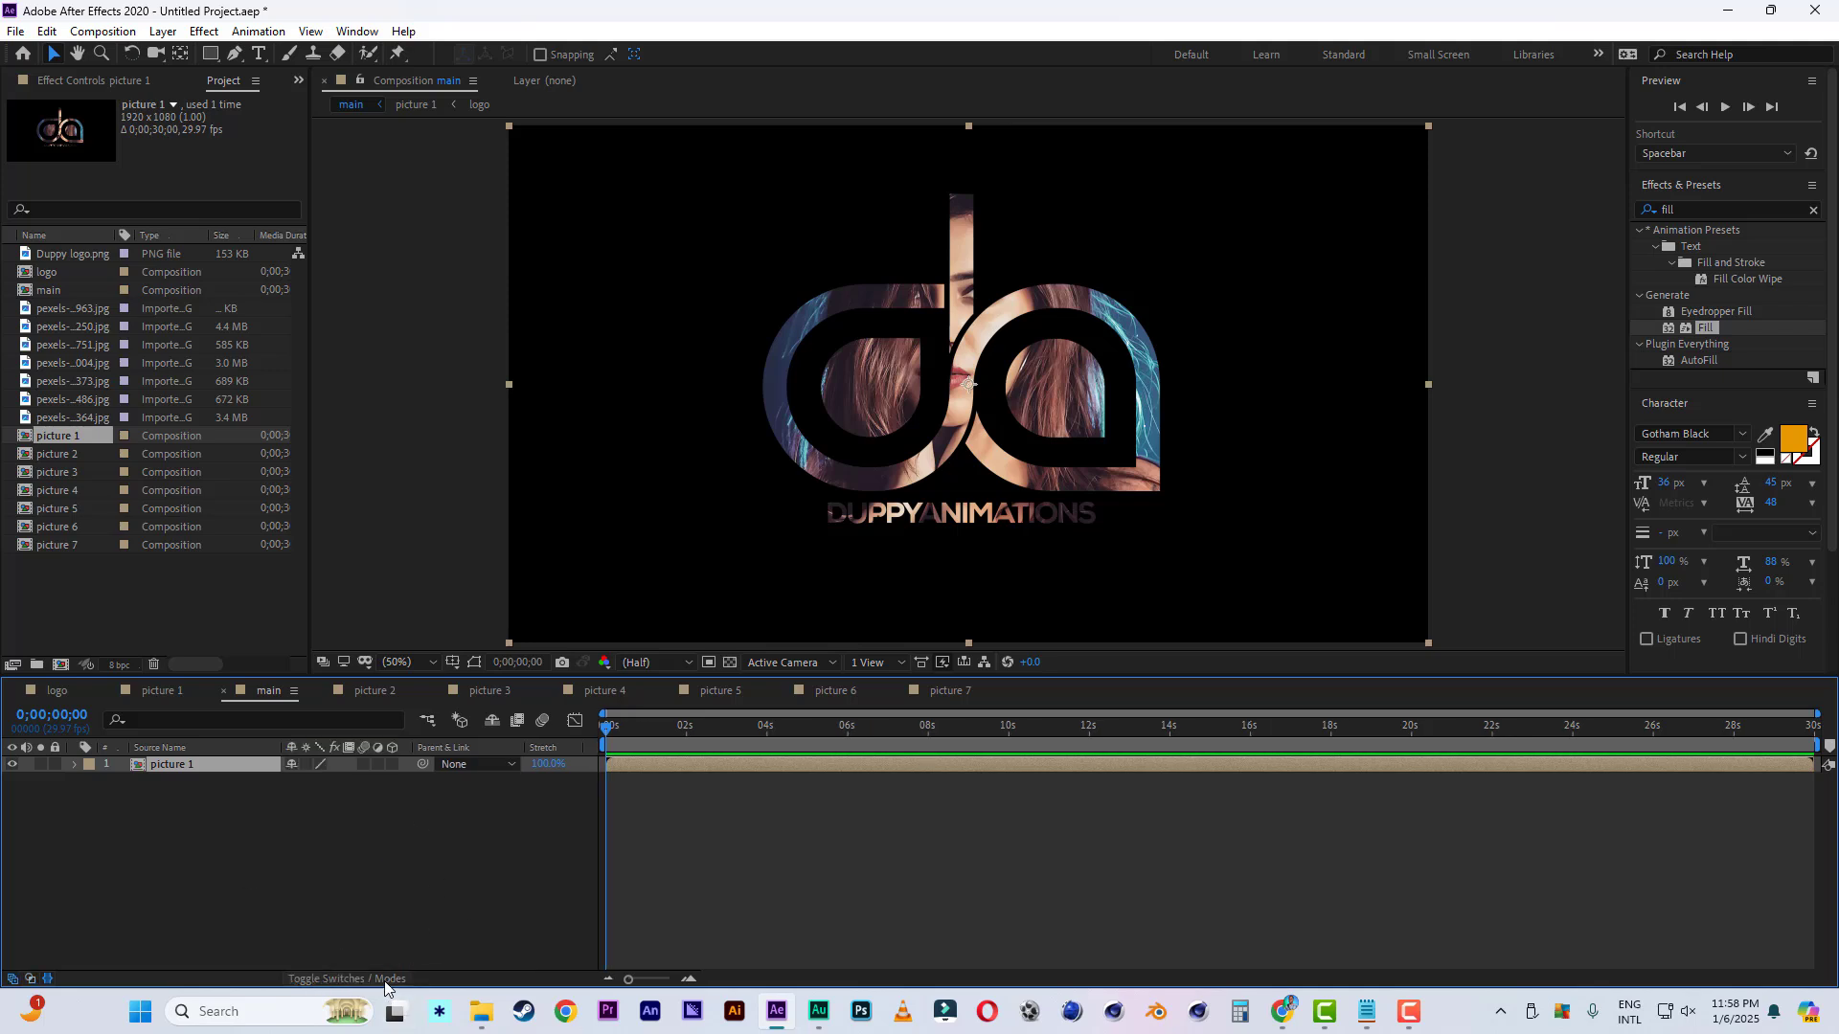
{"action": "left_click", "coordinate": [393, 765]}
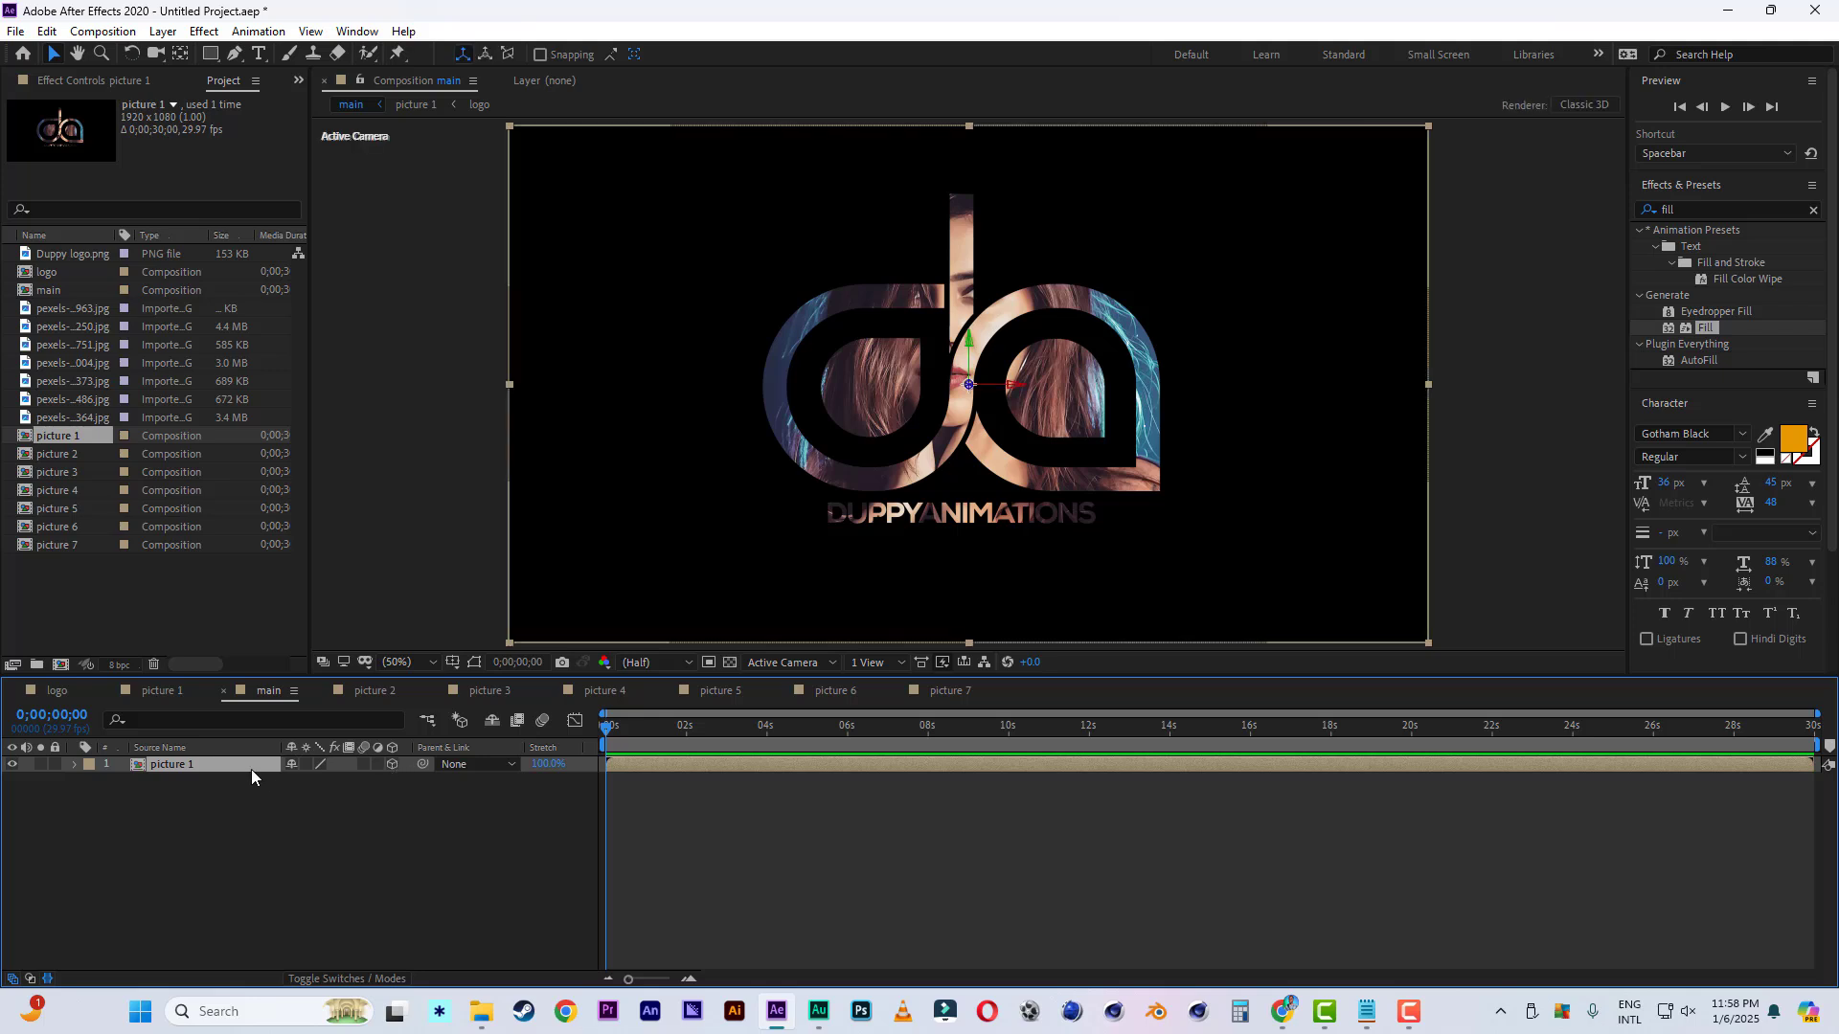
End the main composition's work area at about 10 seconds and add a position keyframe to picture 1 at 1 second.
{"action": "key", "text": "p"}
{"action": "left_click_drag", "start_coordinate": [1820, 741], "coordinate": [1029, 744]}
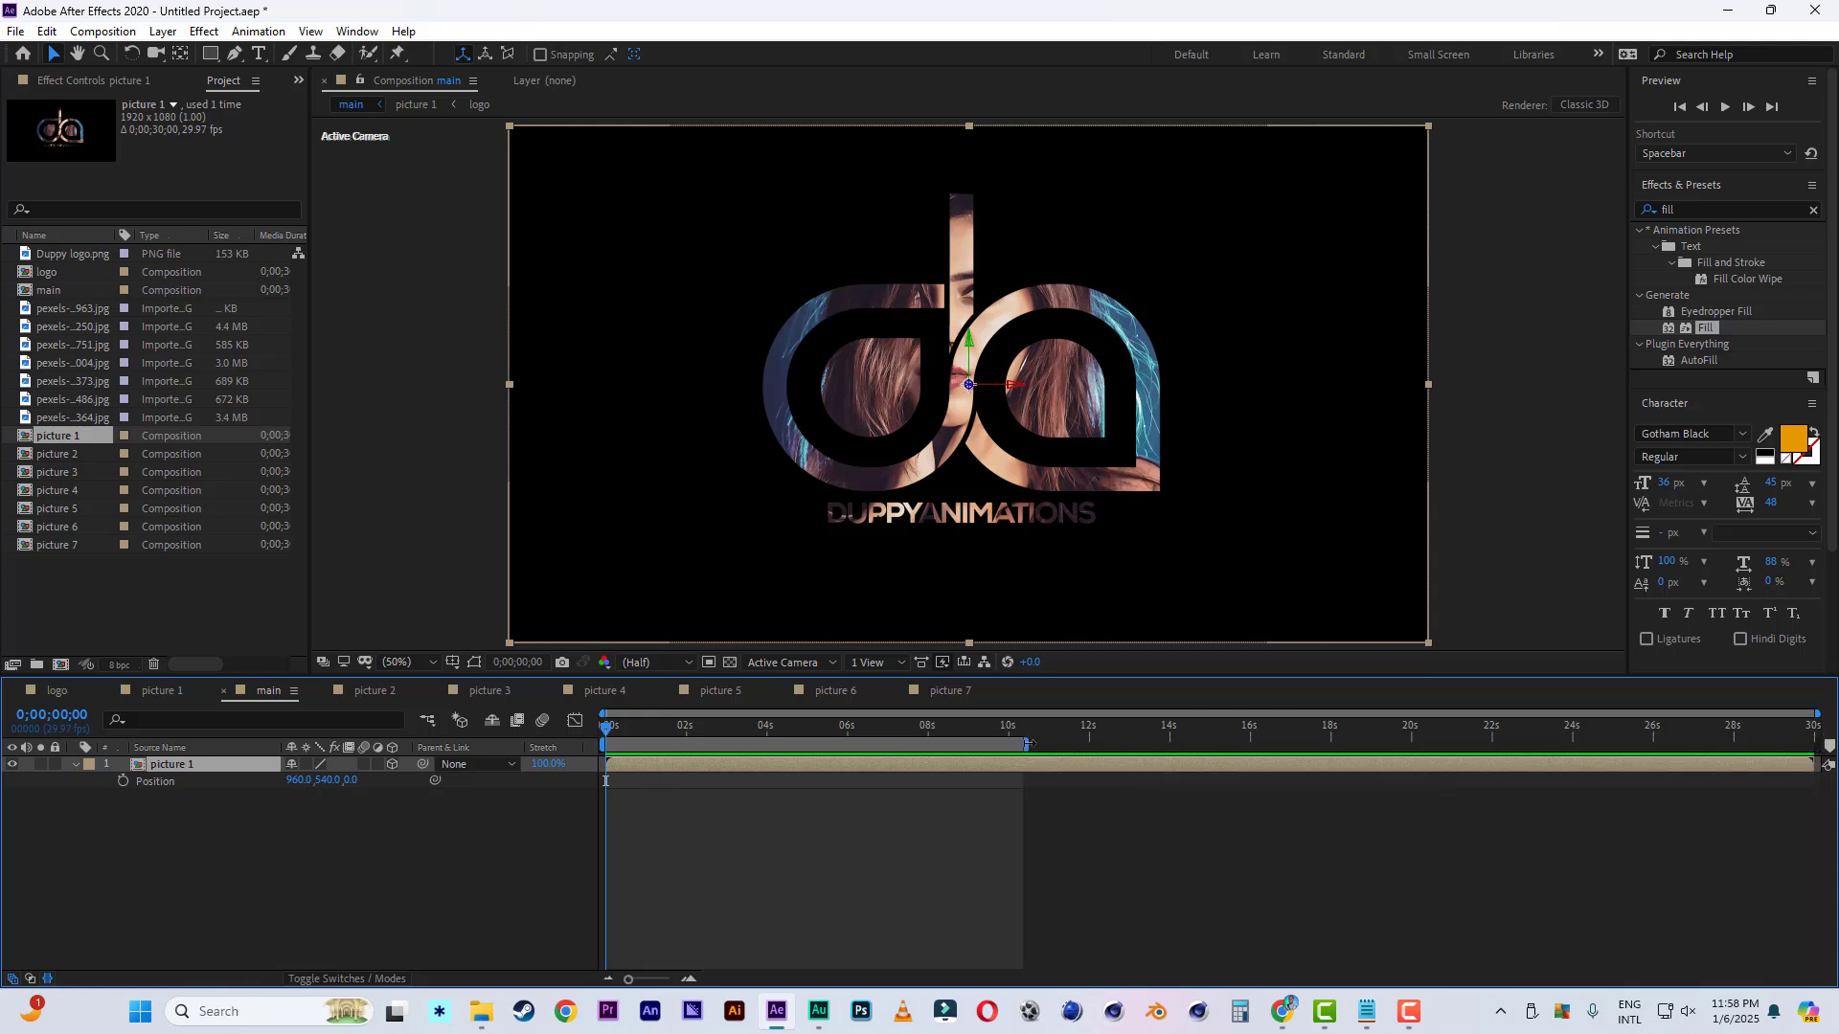
{"action": "scroll", "coordinate": [1126, 743], "scroll_direction": "up", "scroll_amount": 5}
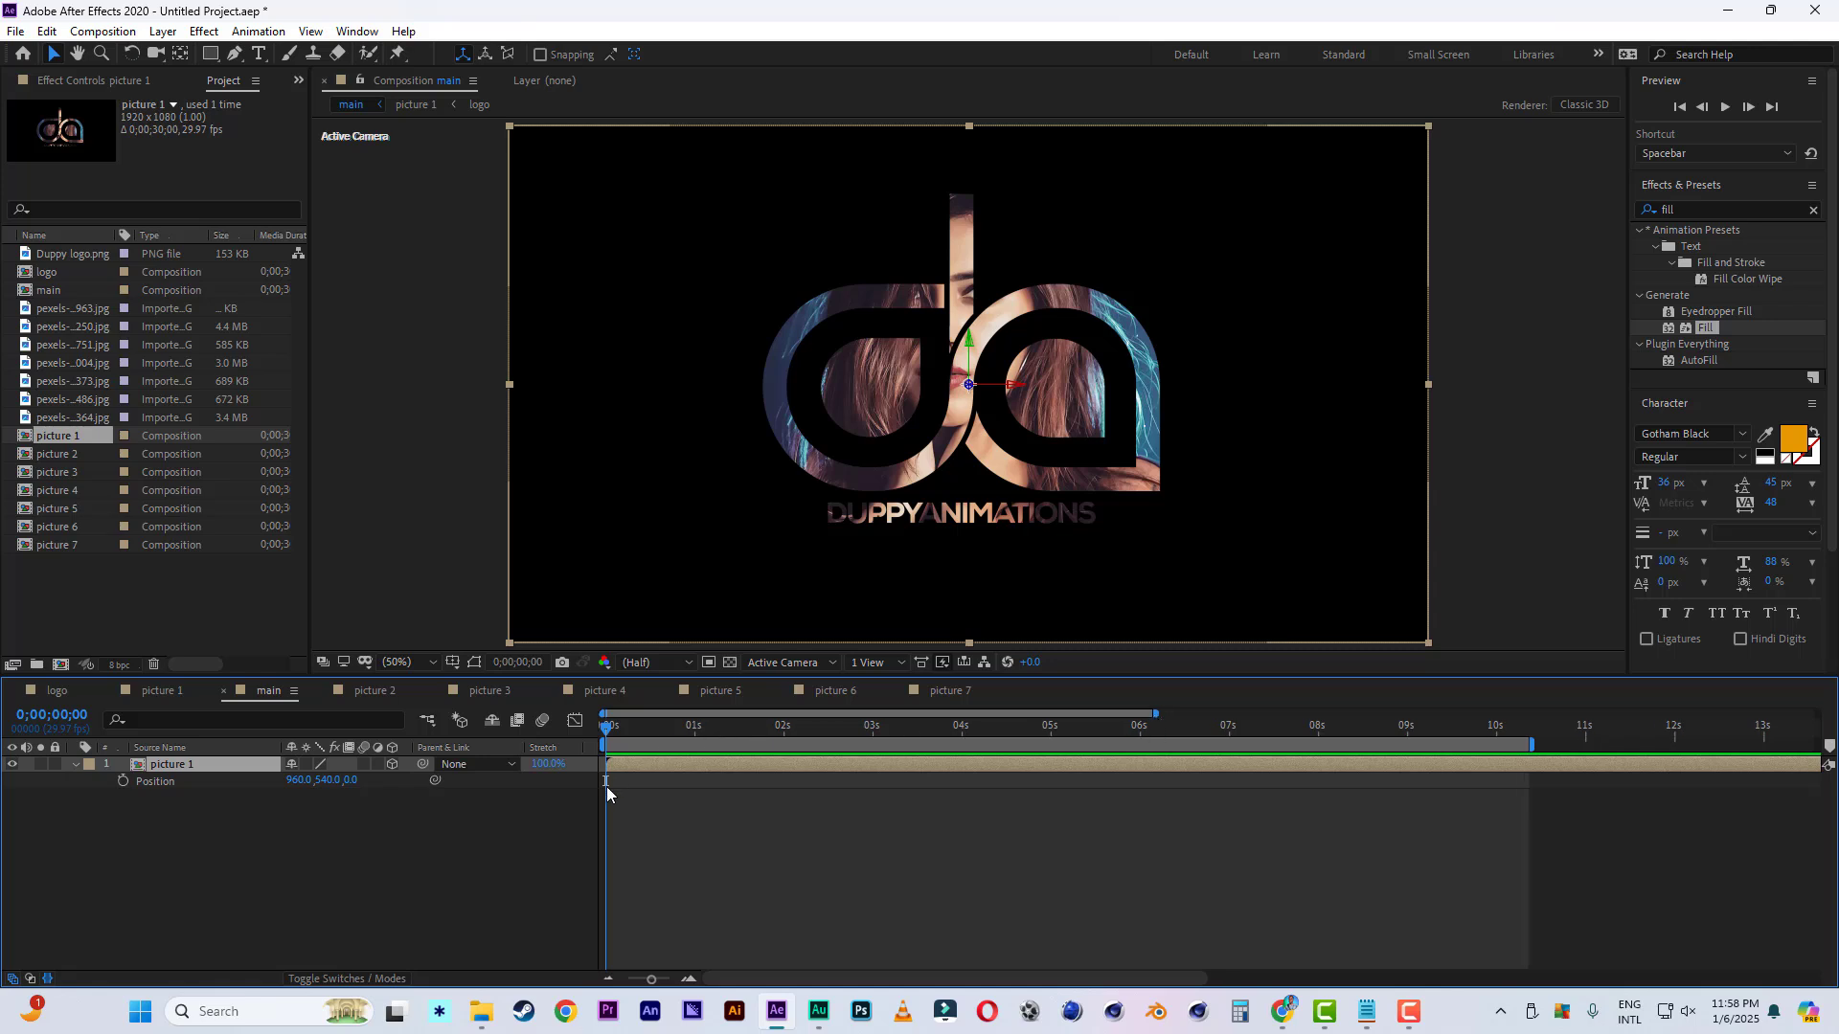
{"action": "left_click_drag", "start_coordinate": [607, 731], "coordinate": [698, 743]}
{"action": "left_click", "coordinate": [122, 780]}
Keyframe picture 1's Z position at -2703 on the first frame and preview the zoom animation.
{"action": "left_click_drag", "start_coordinate": [639, 740], "coordinate": [565, 738]}
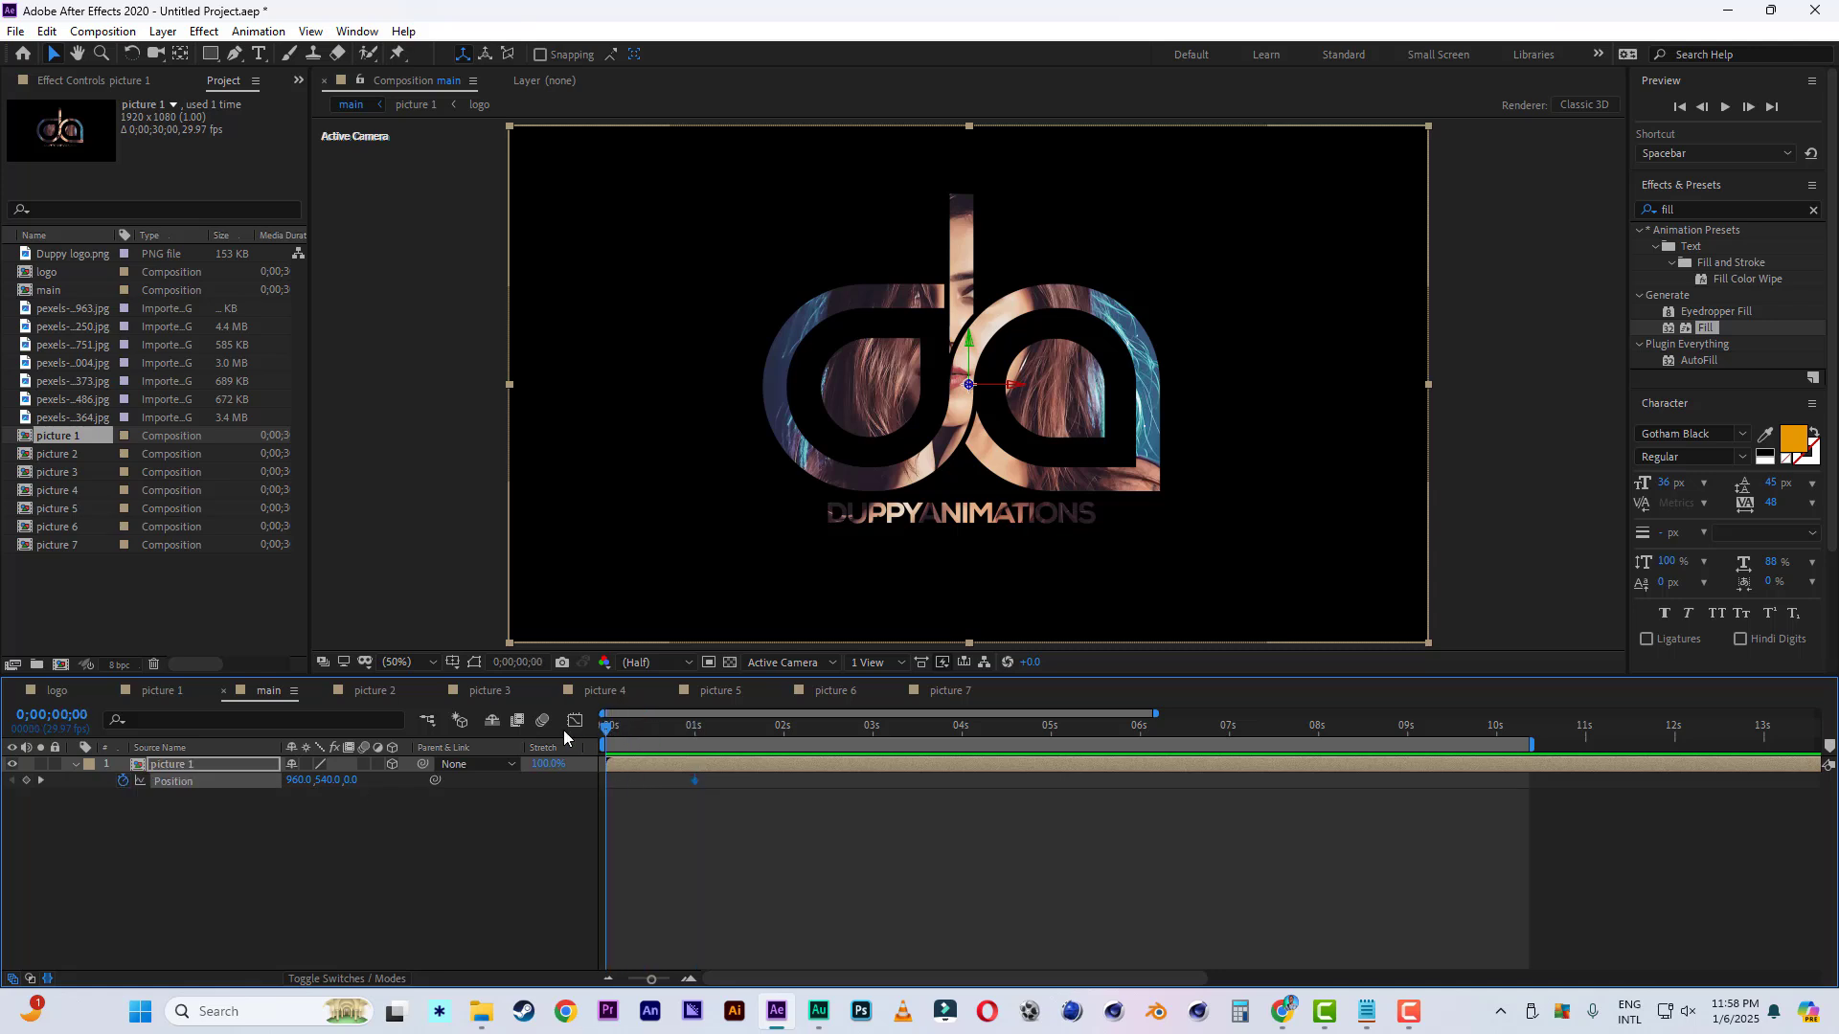
{"action": "mouse_move", "coordinate": [351, 780]}
{"action": "left_mouse_down"}
{"action": "mouse_move", "coordinate": [217, 802]}
{"action": "mouse_move", "coordinate": [362, 779]}
{"action": "mouse_move", "coordinate": [173, 780]}
{"action": "mouse_move", "coordinate": [461, 779]}
{"action": "mouse_move", "coordinate": [290, 793]}
{"action": "mouse_move", "coordinate": [368, 785]}
{"action": "left_mouse_up"}
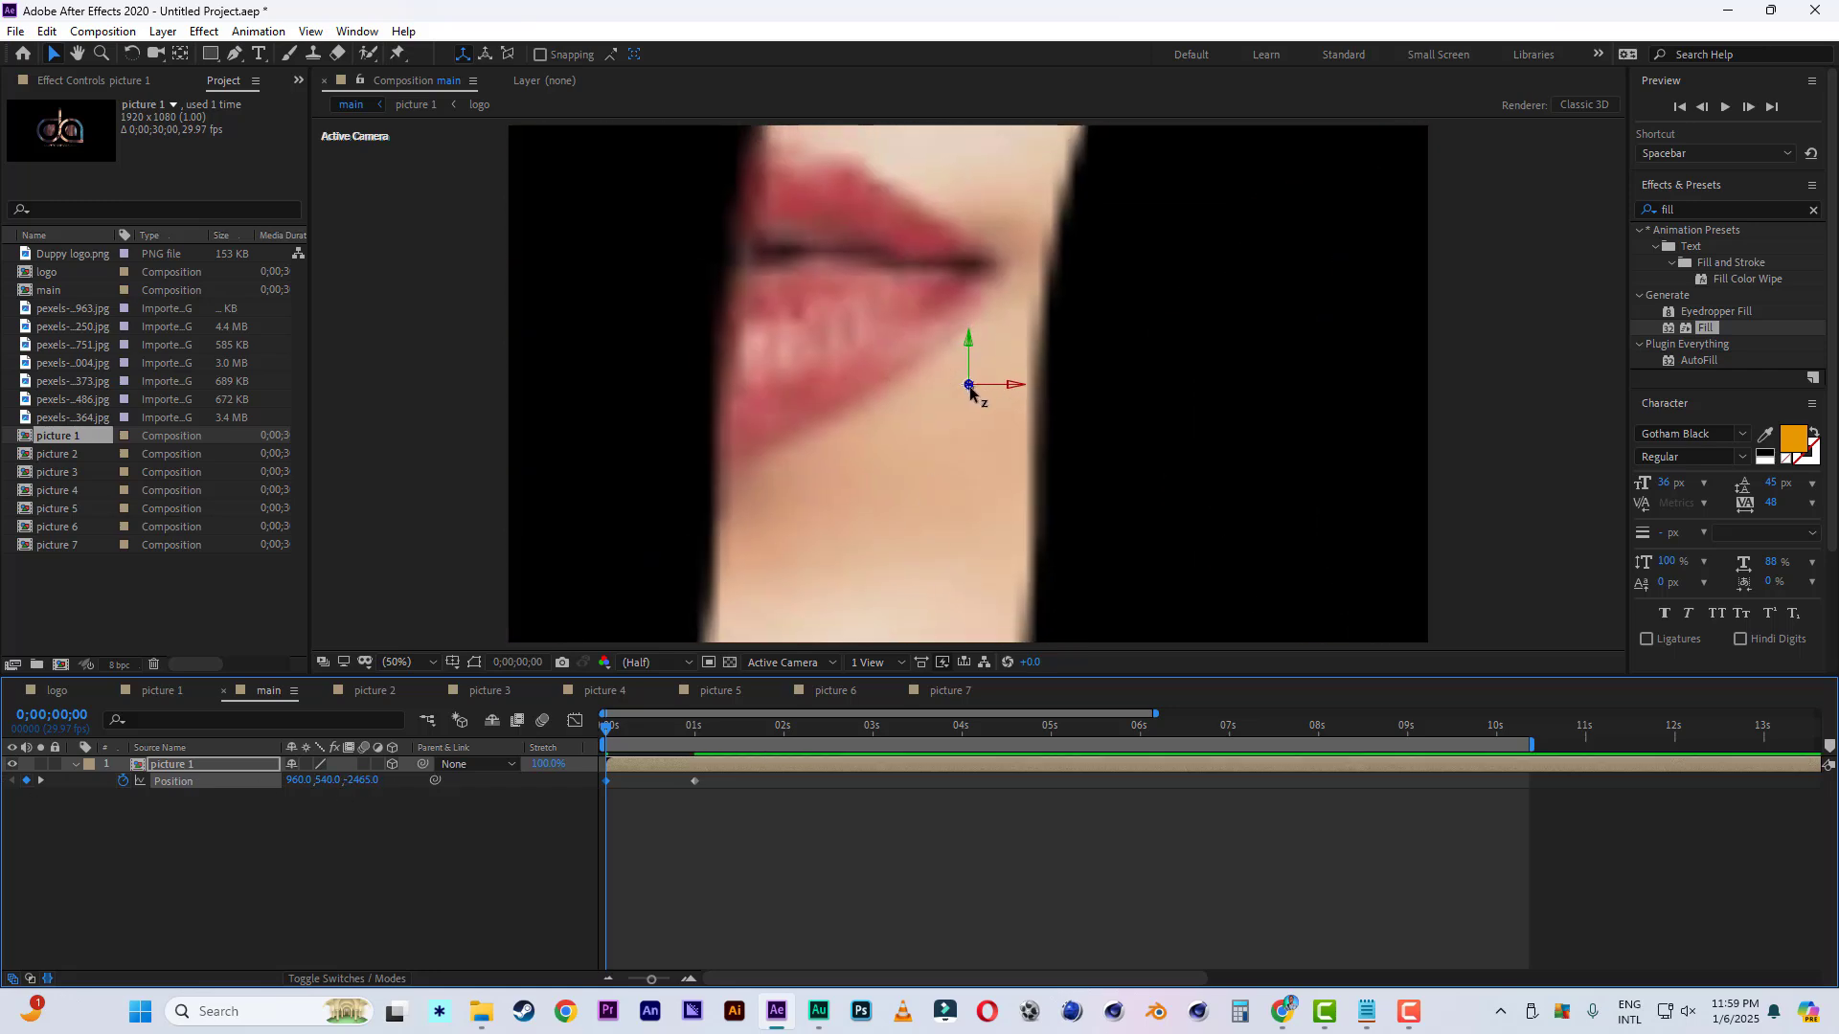
{"action": "left_click_drag", "start_coordinate": [969, 386], "coordinate": [1097, 410]}
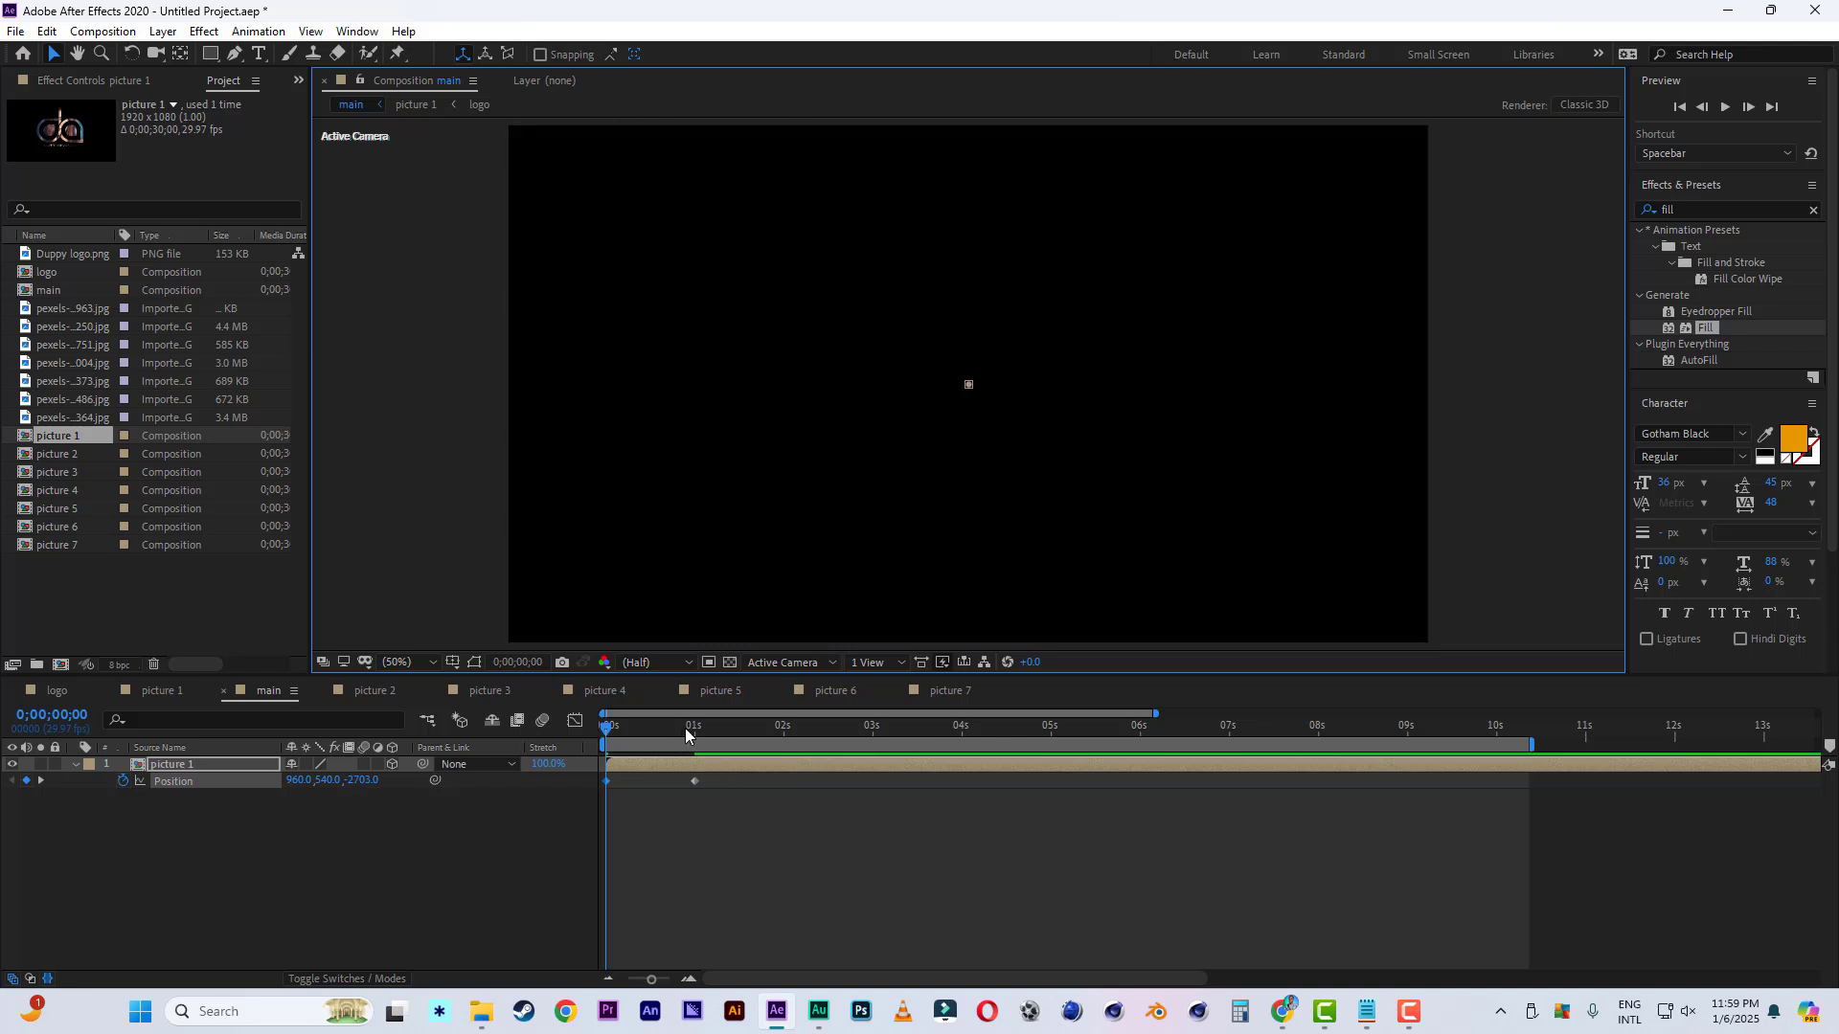
{"action": "left_click", "coordinate": [607, 733]}
{"action": "key", "text": "space"}
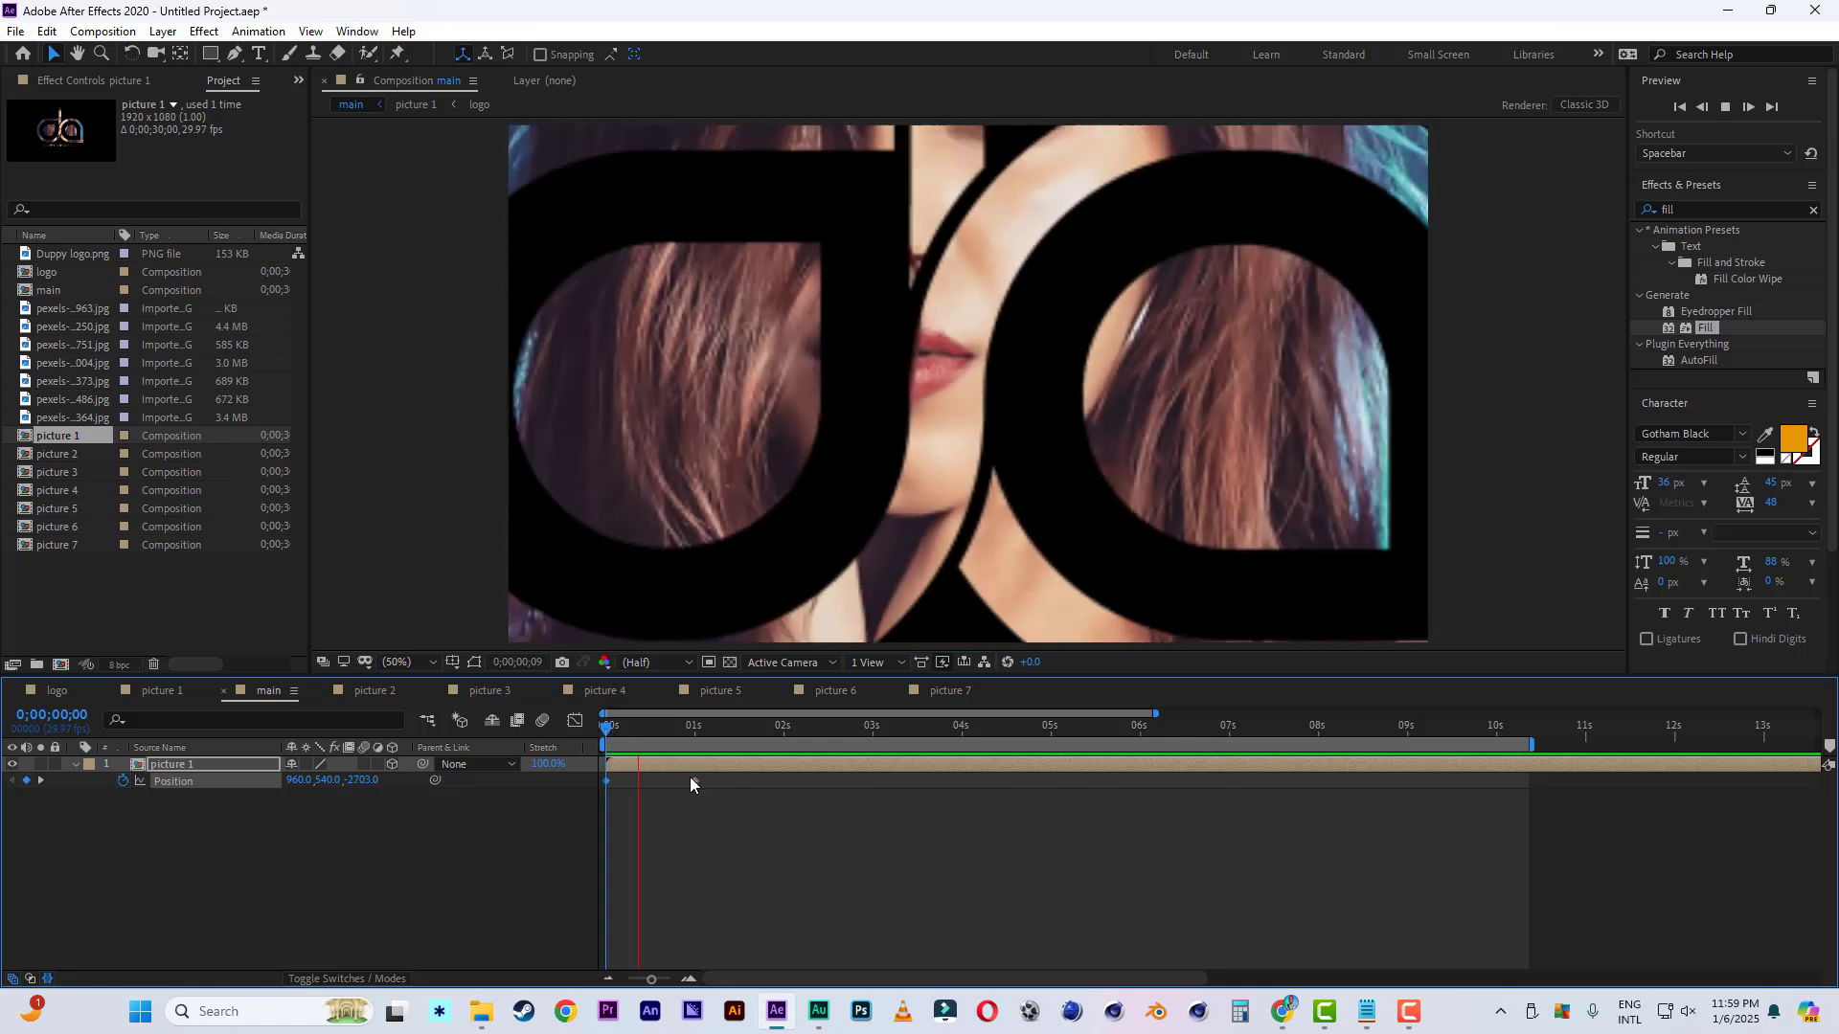
Keyframe picture 1's Z position at 554 at 0;00;01;07 and delete the position keyframe at 1 second.
{"action": "left_click", "coordinate": [675, 726]}
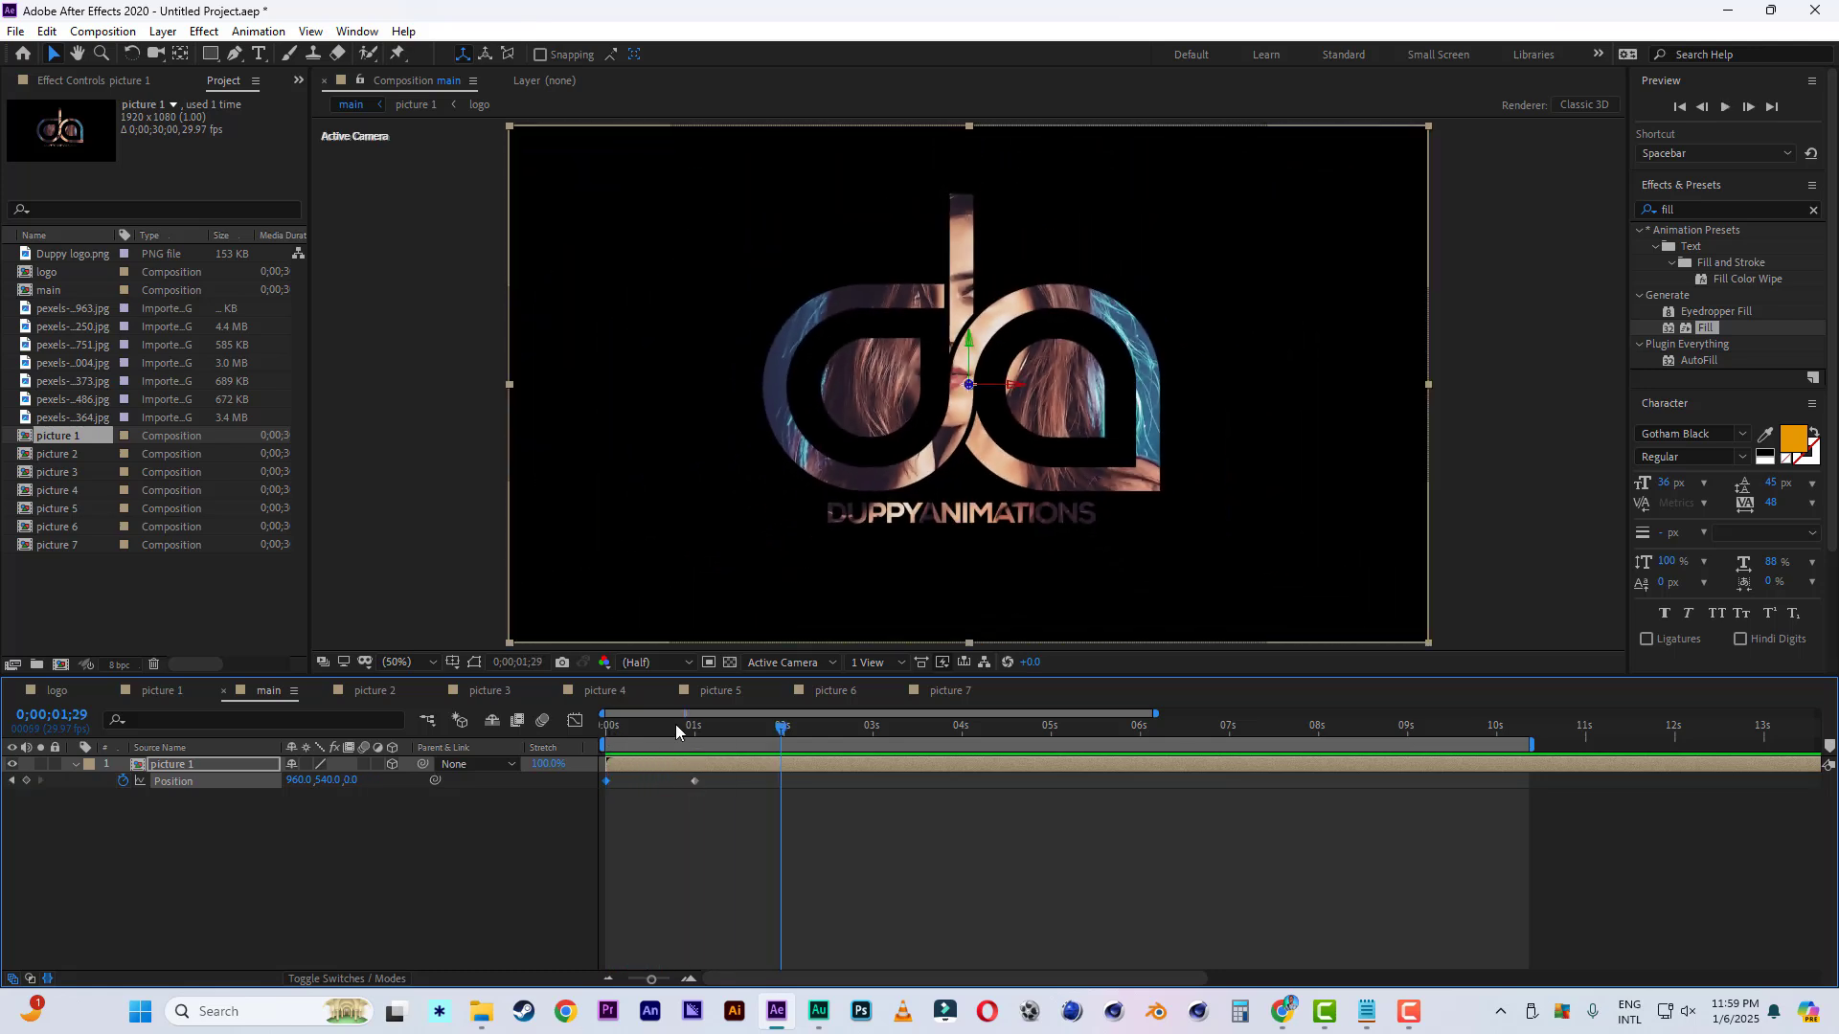
{"action": "left_click_drag", "start_coordinate": [675, 731], "coordinate": [717, 738]}
{"action": "left_click_drag", "start_coordinate": [970, 385], "coordinate": [828, 516]}
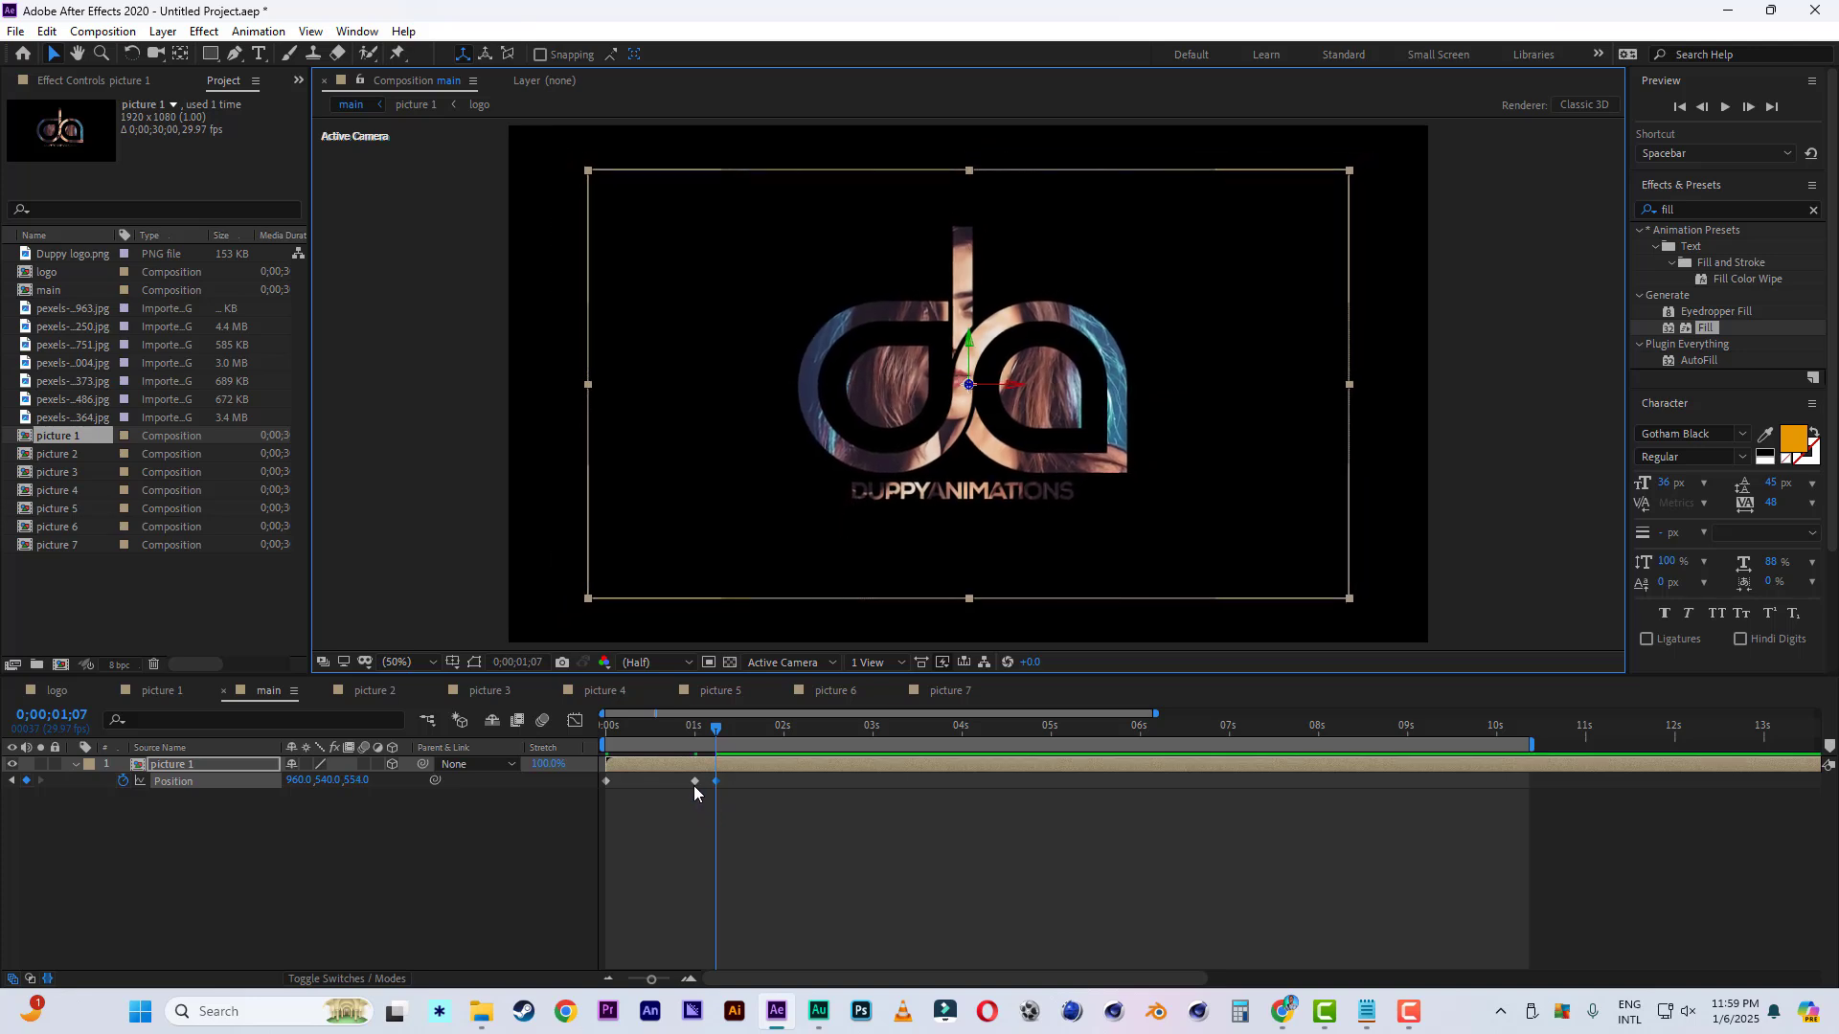
{"action": "left_click", "coordinate": [694, 782]}
{"action": "key", "text": "Delete"}
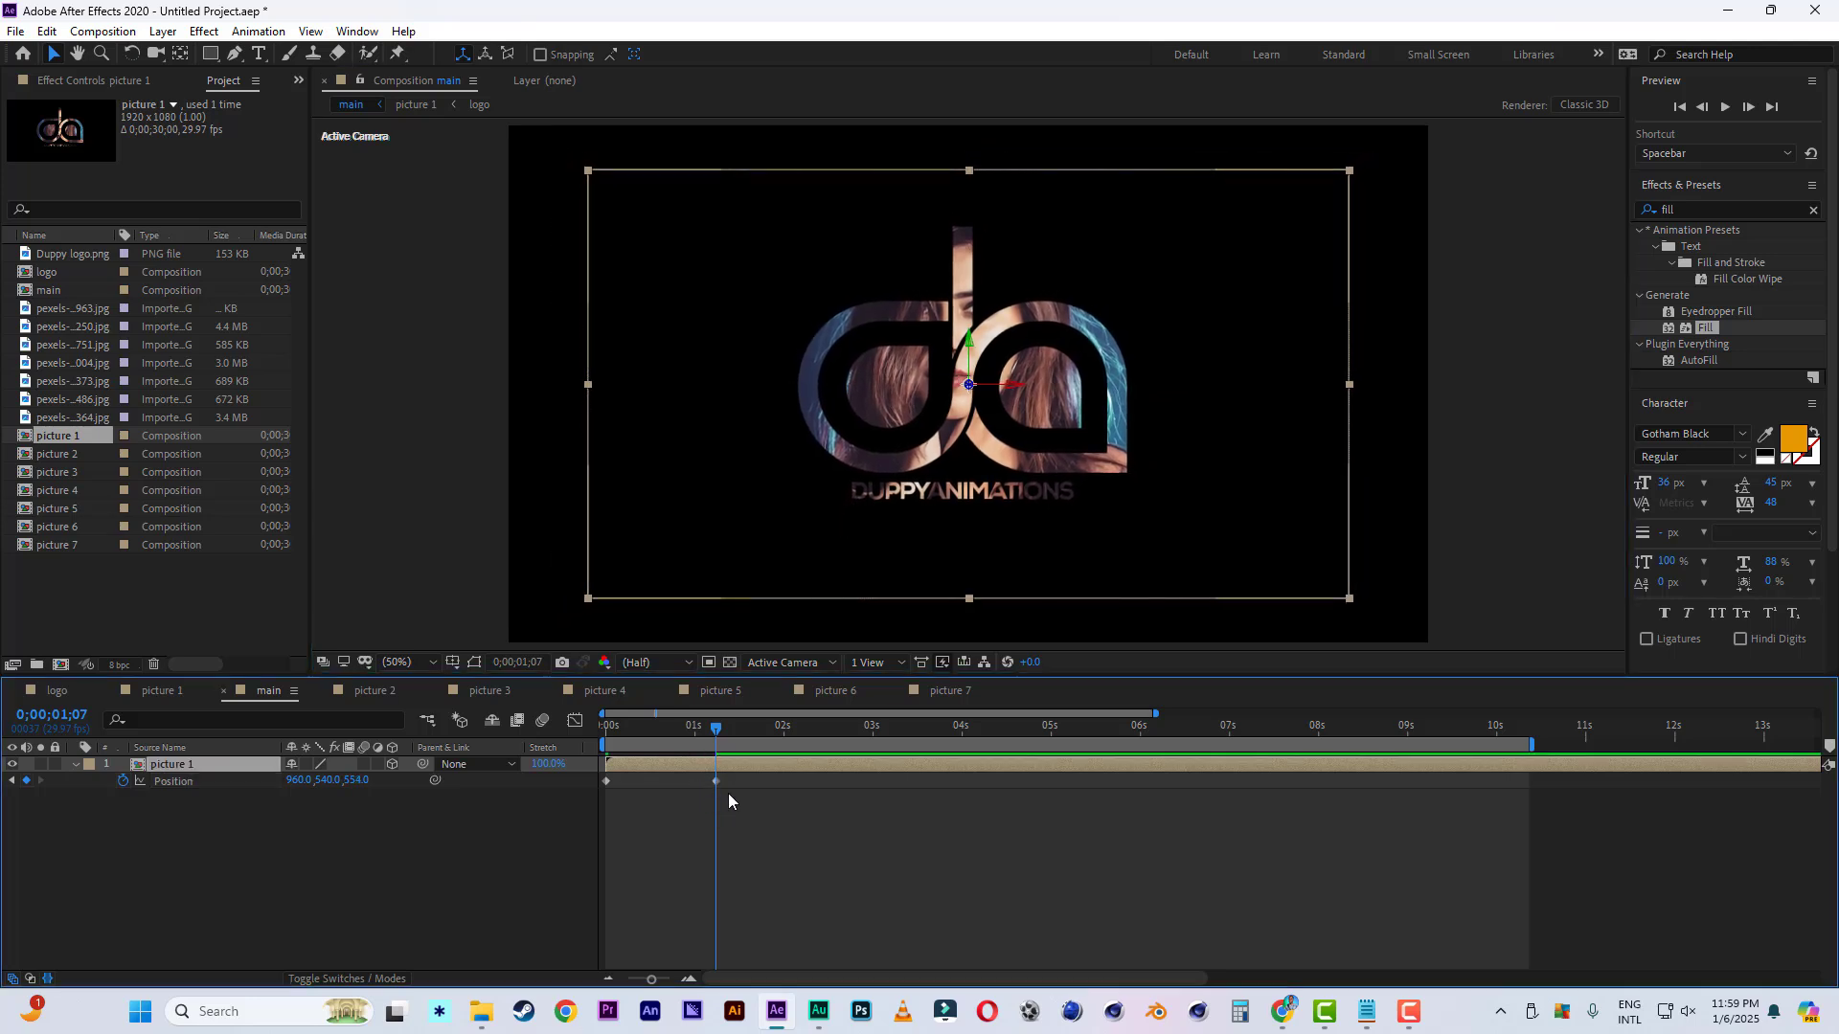
Apply Easy Ease to both position keyframes of picture 1.
{"action": "left_click_drag", "start_coordinate": [732, 776], "coordinate": [485, 795]}
{"action": "right_click", "coordinate": [607, 781]}
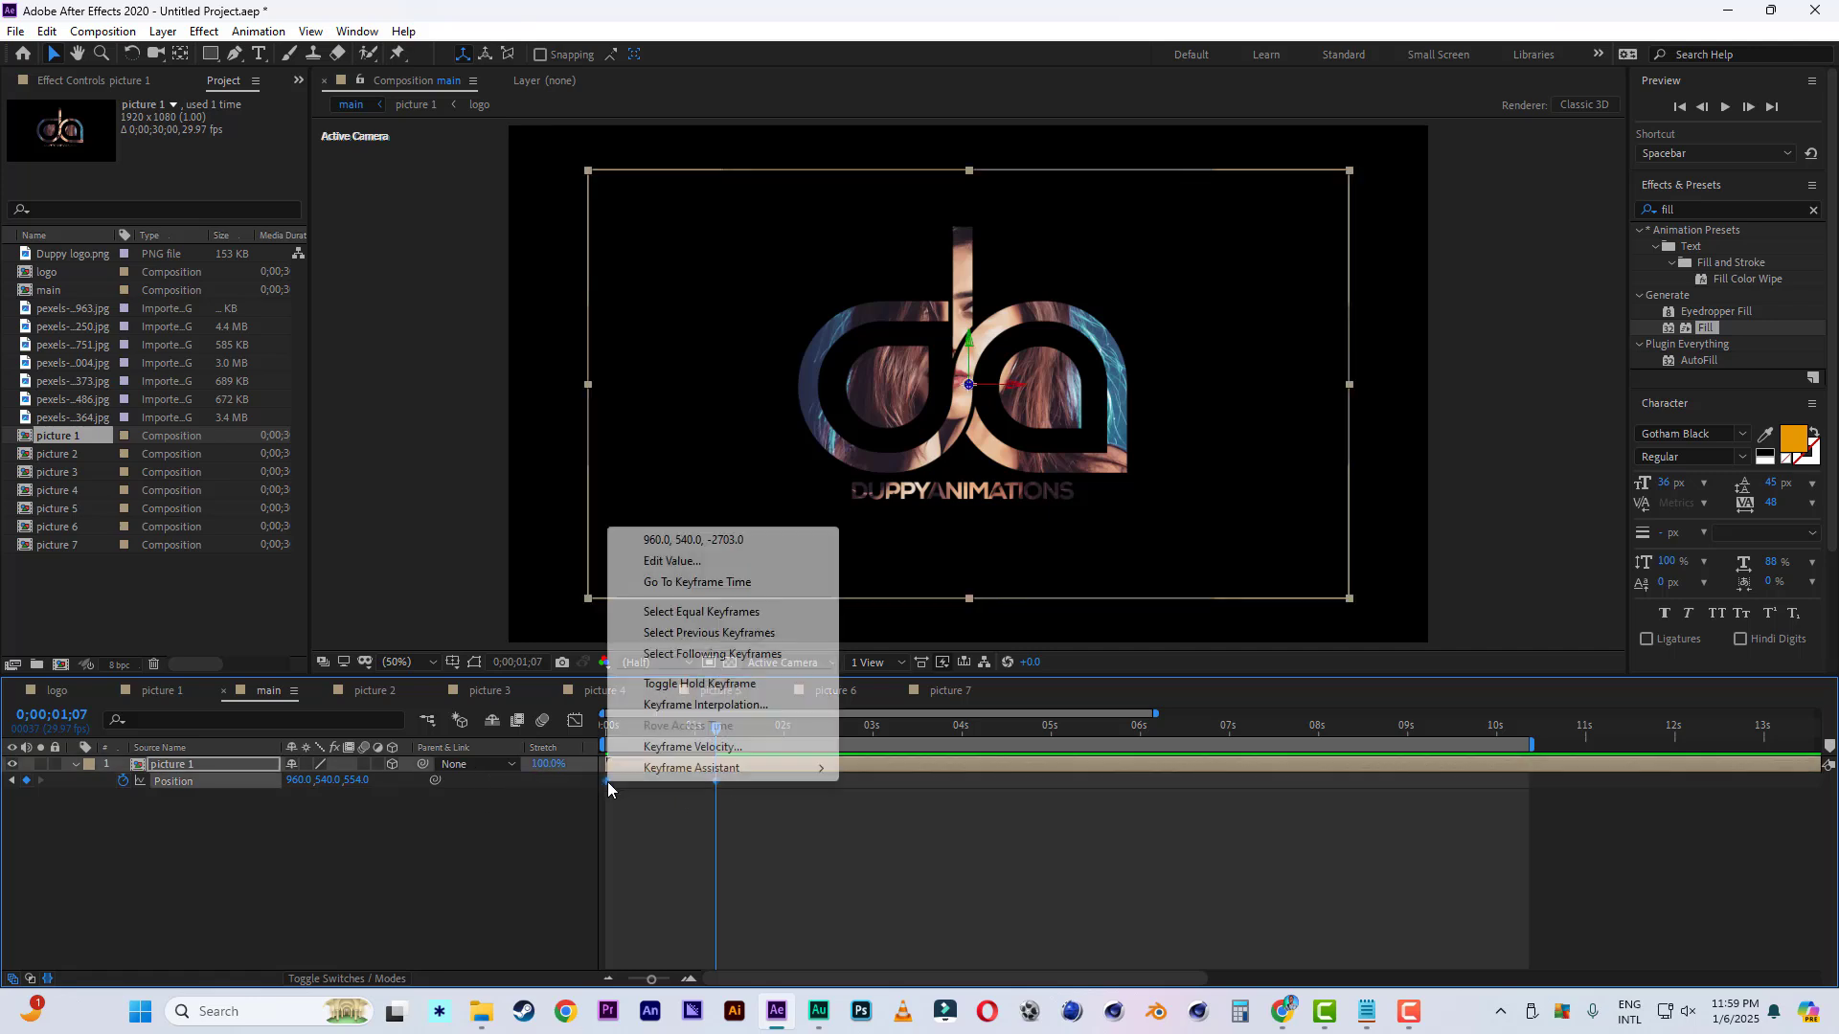
{"action": "mouse_move", "coordinate": [760, 778]}
{"action": "left_click", "coordinate": [886, 831]}
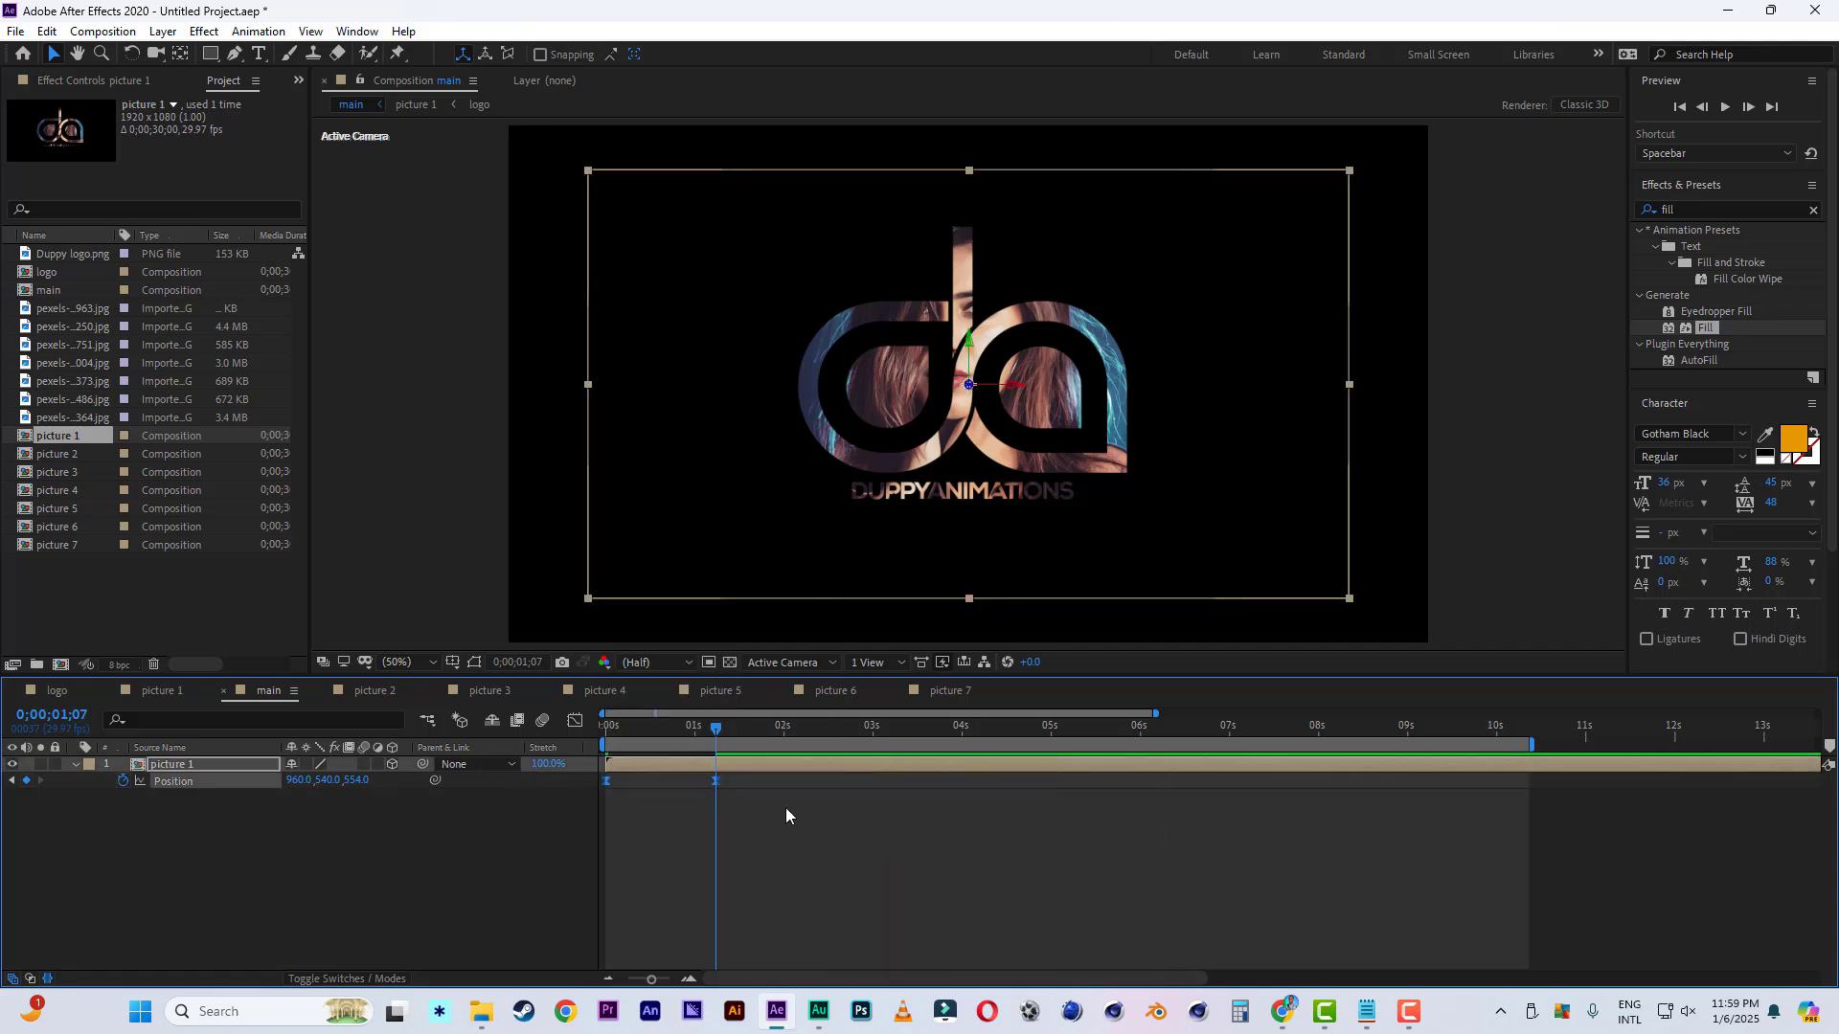
Lengthen the last position keyframe's ease in the speed graph so the speed peaks early, and preview the motion.
{"action": "left_click", "coordinate": [575, 720]}
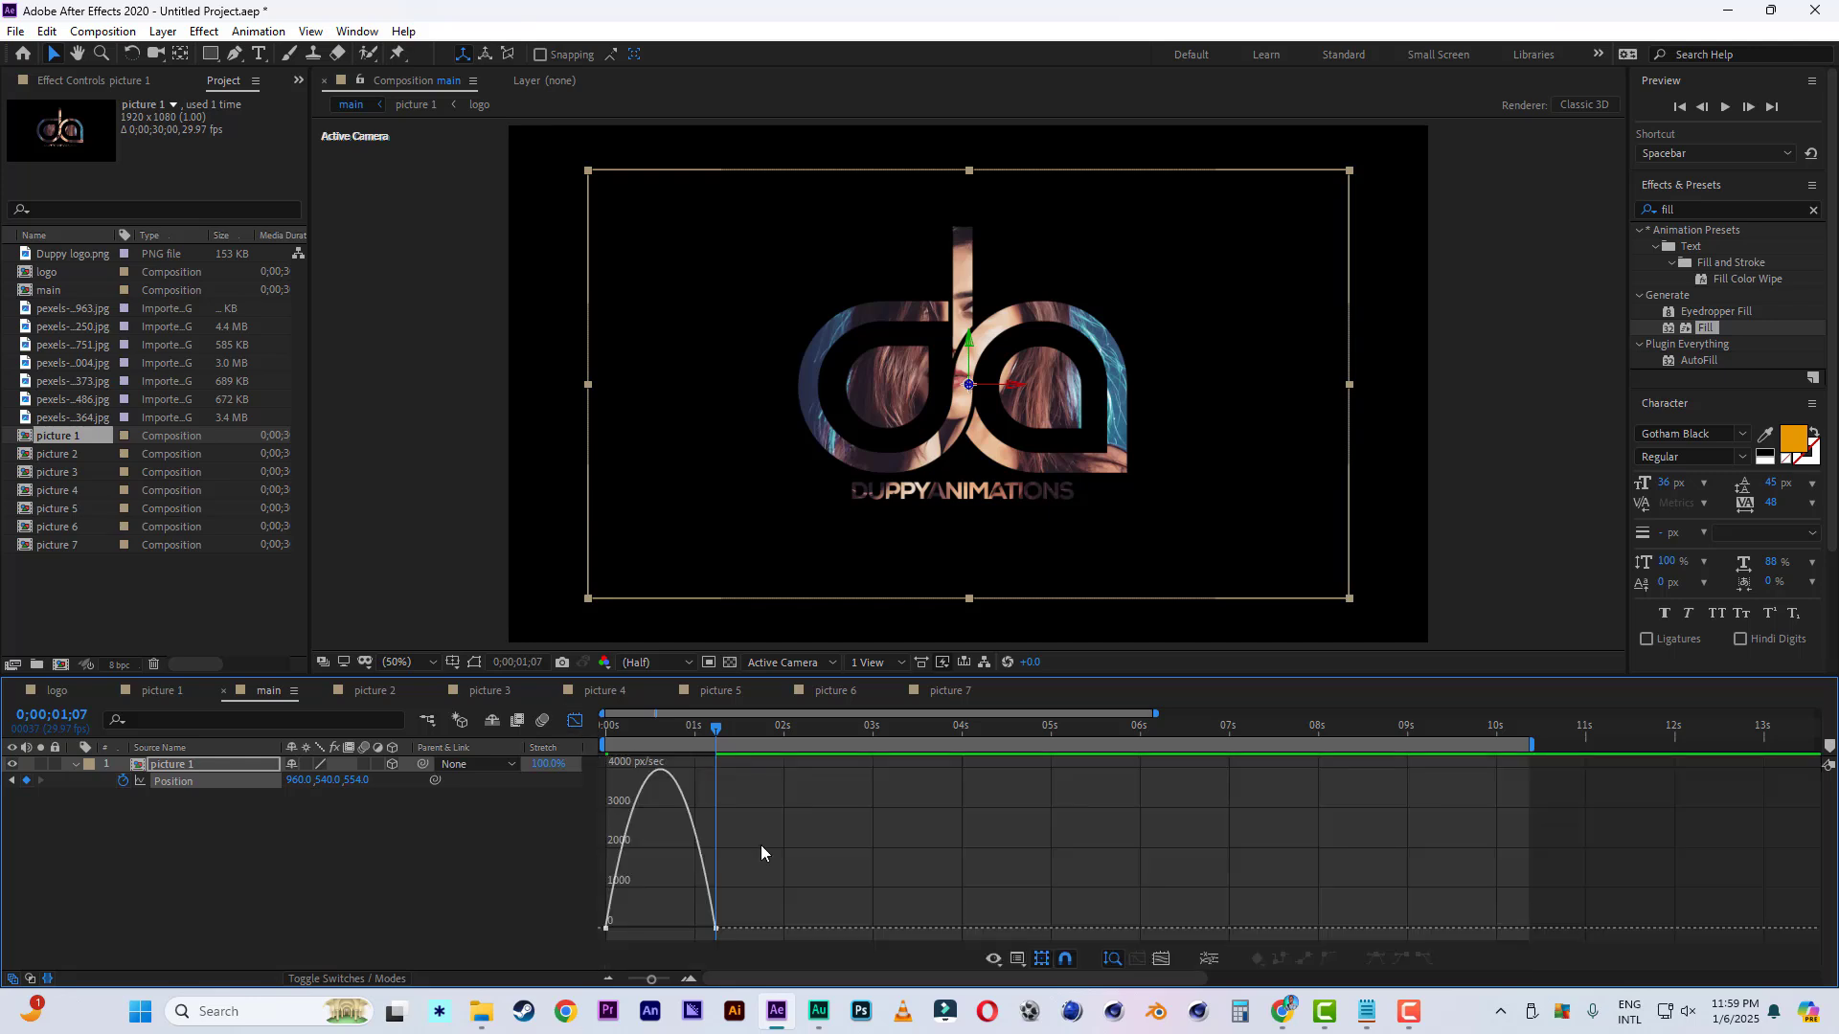
{"action": "left_click", "coordinate": [716, 928]}
{"action": "left_click_drag", "start_coordinate": [696, 930], "coordinate": [667, 930]}
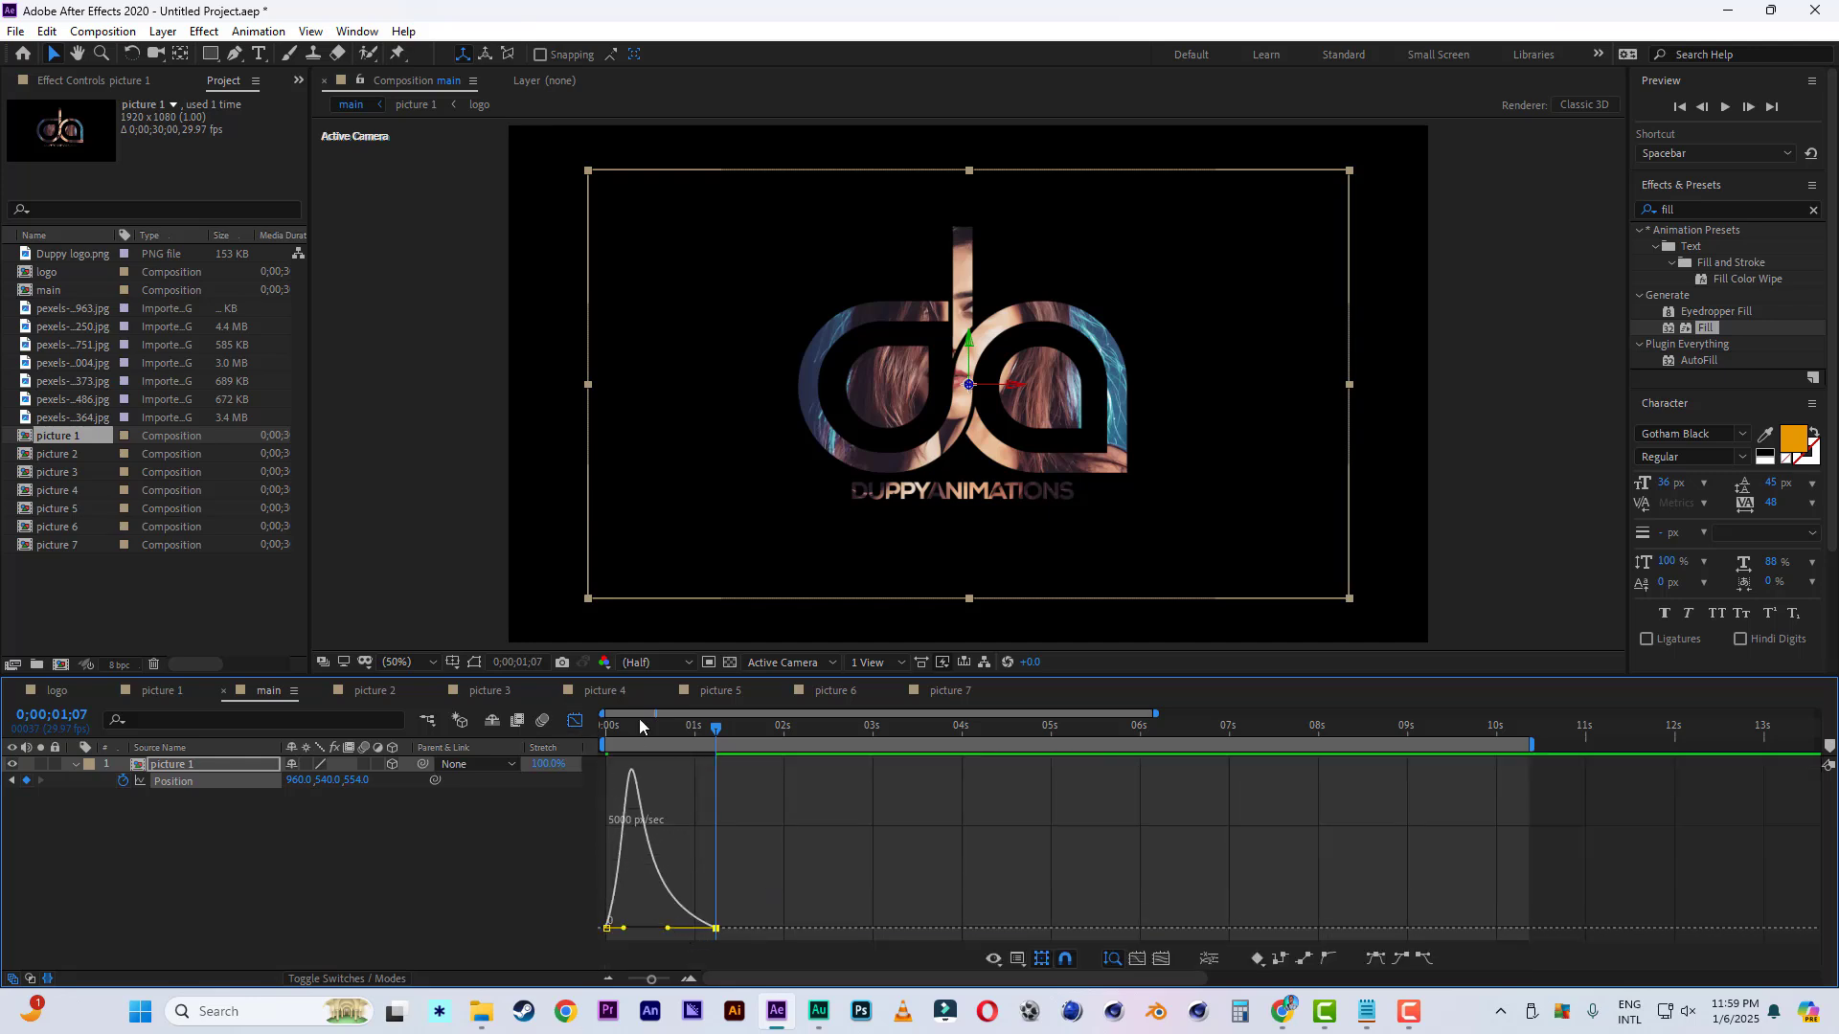
{"action": "key", "text": "space"}
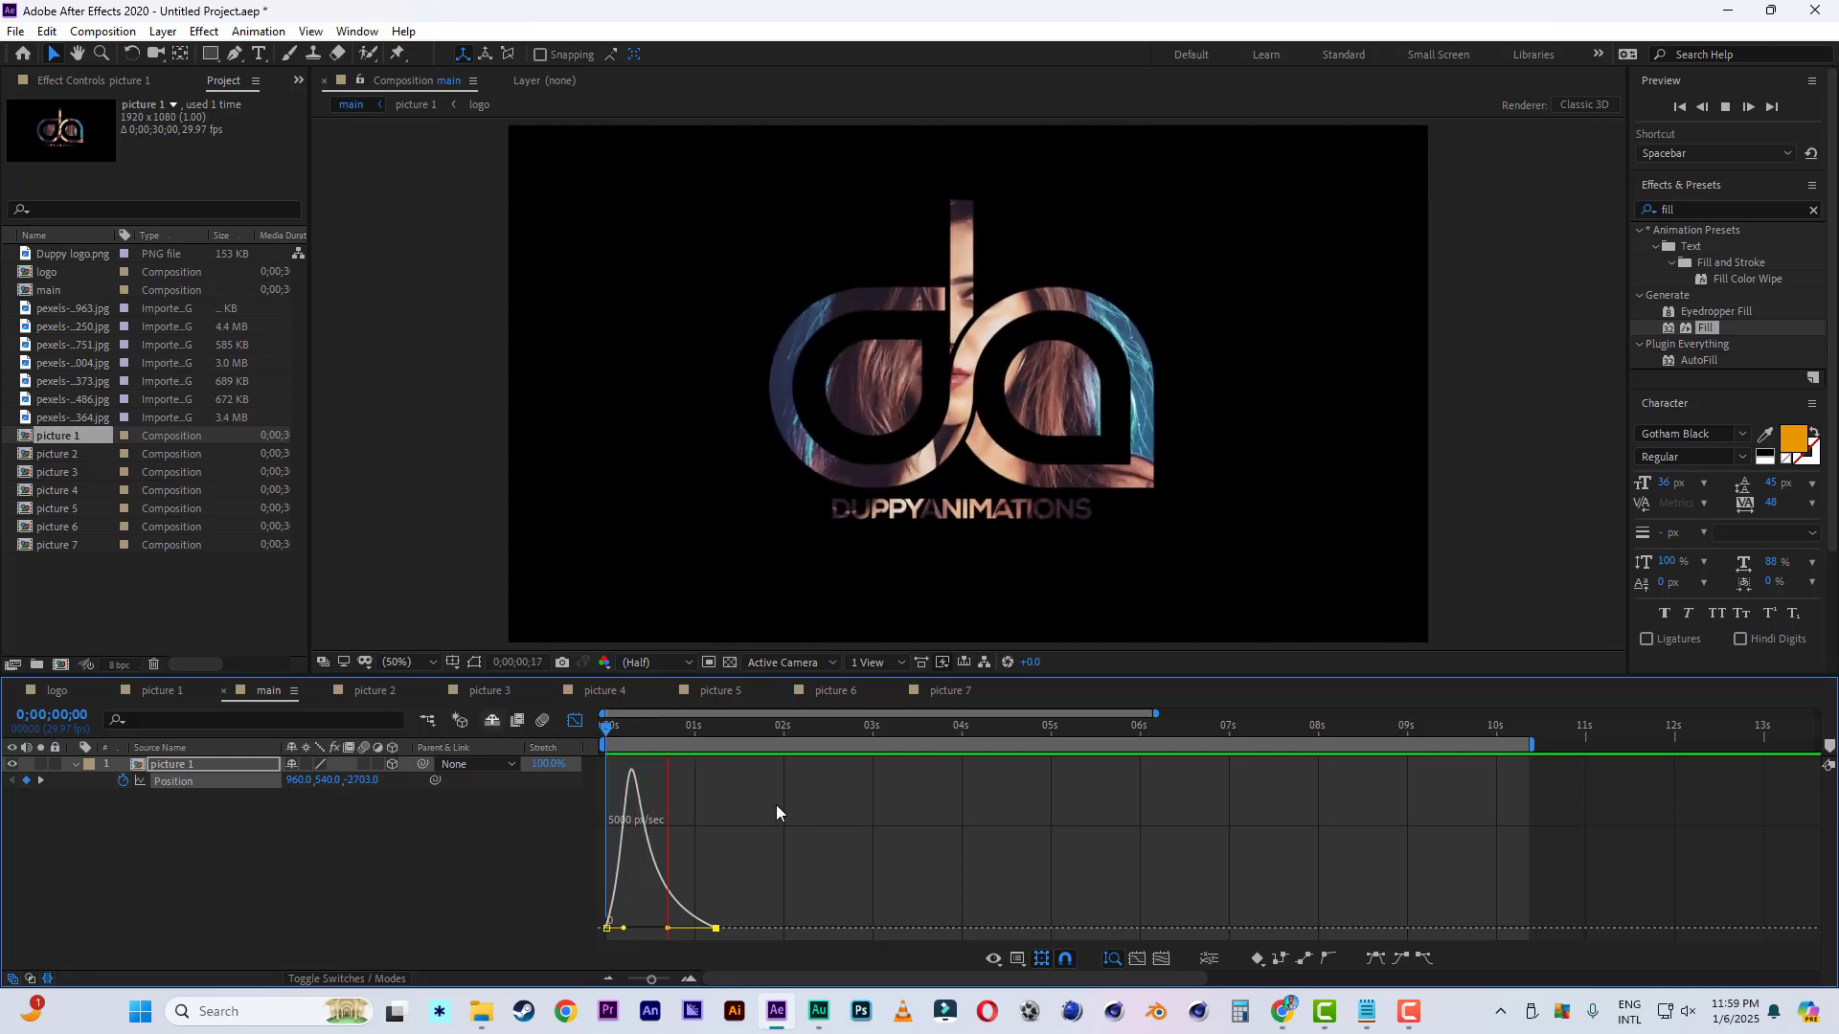
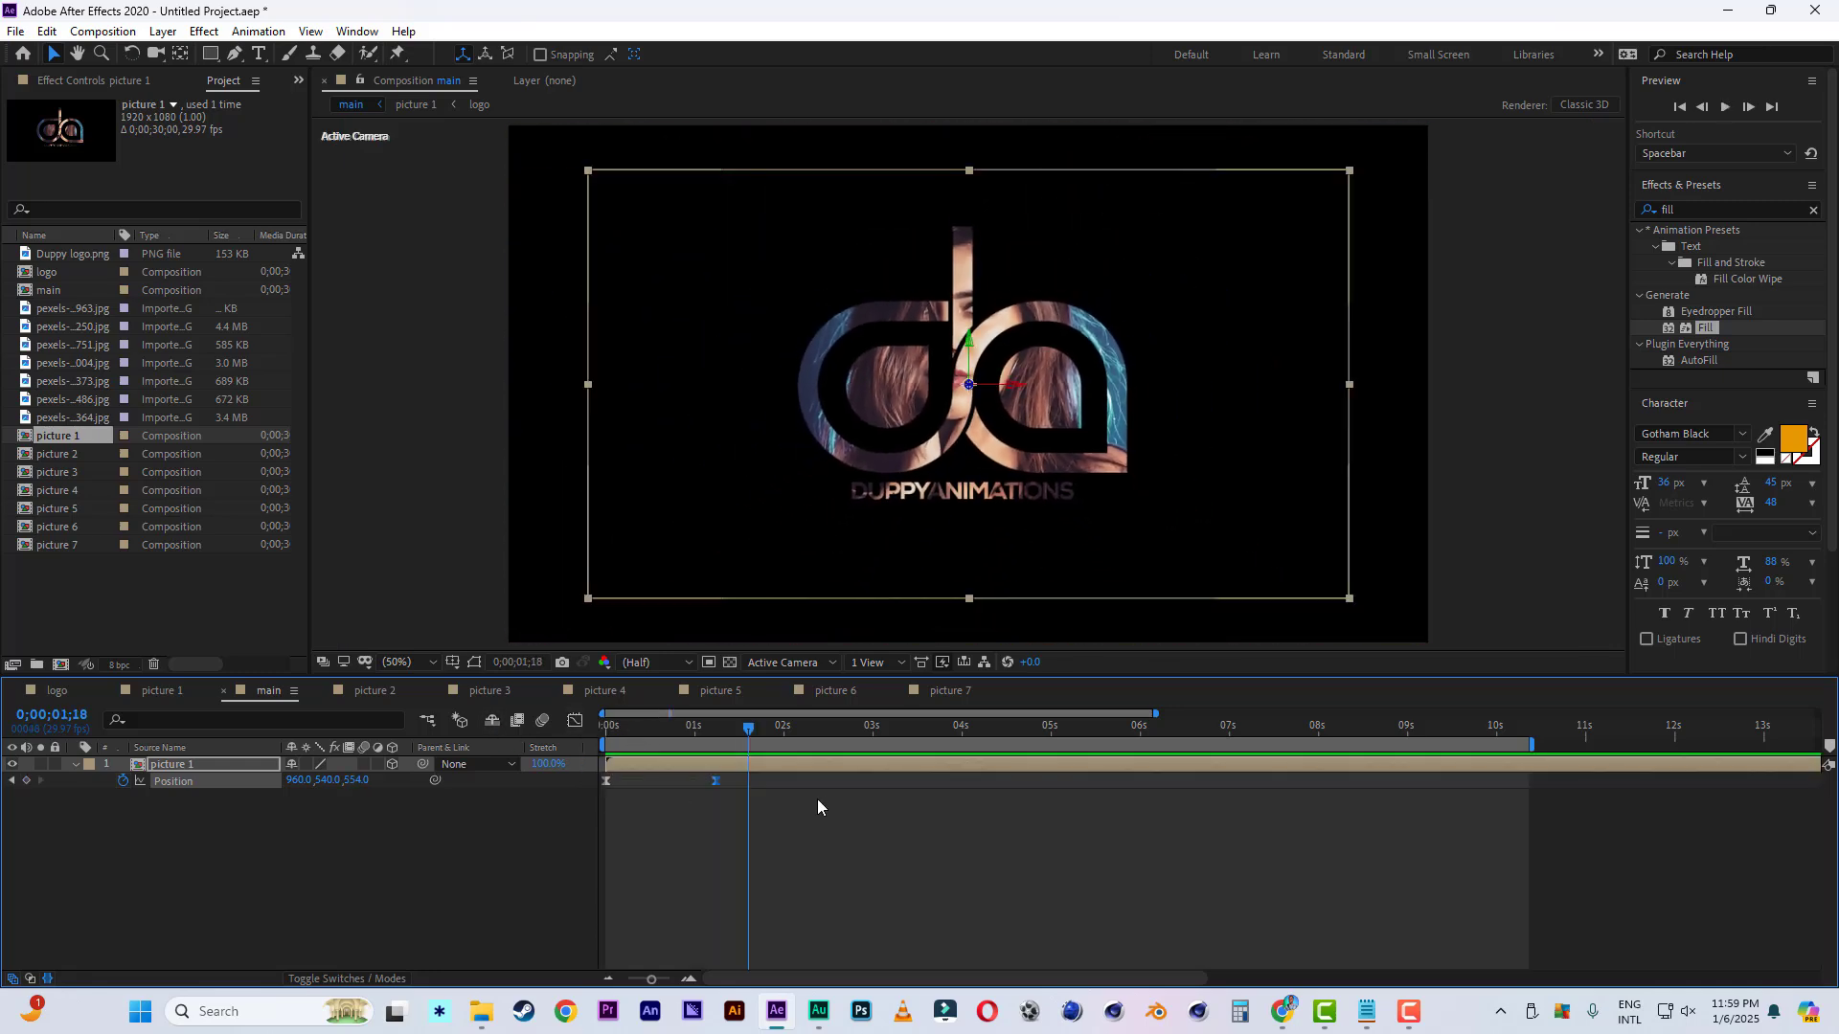
Split the picture 1 layer at 0;00;01;11, delete the part after the split, and preview the animation.
{"action": "left_click_drag", "start_coordinate": [714, 734], "coordinate": [727, 738]}
{"action": "key", "text": "alt+shift"}
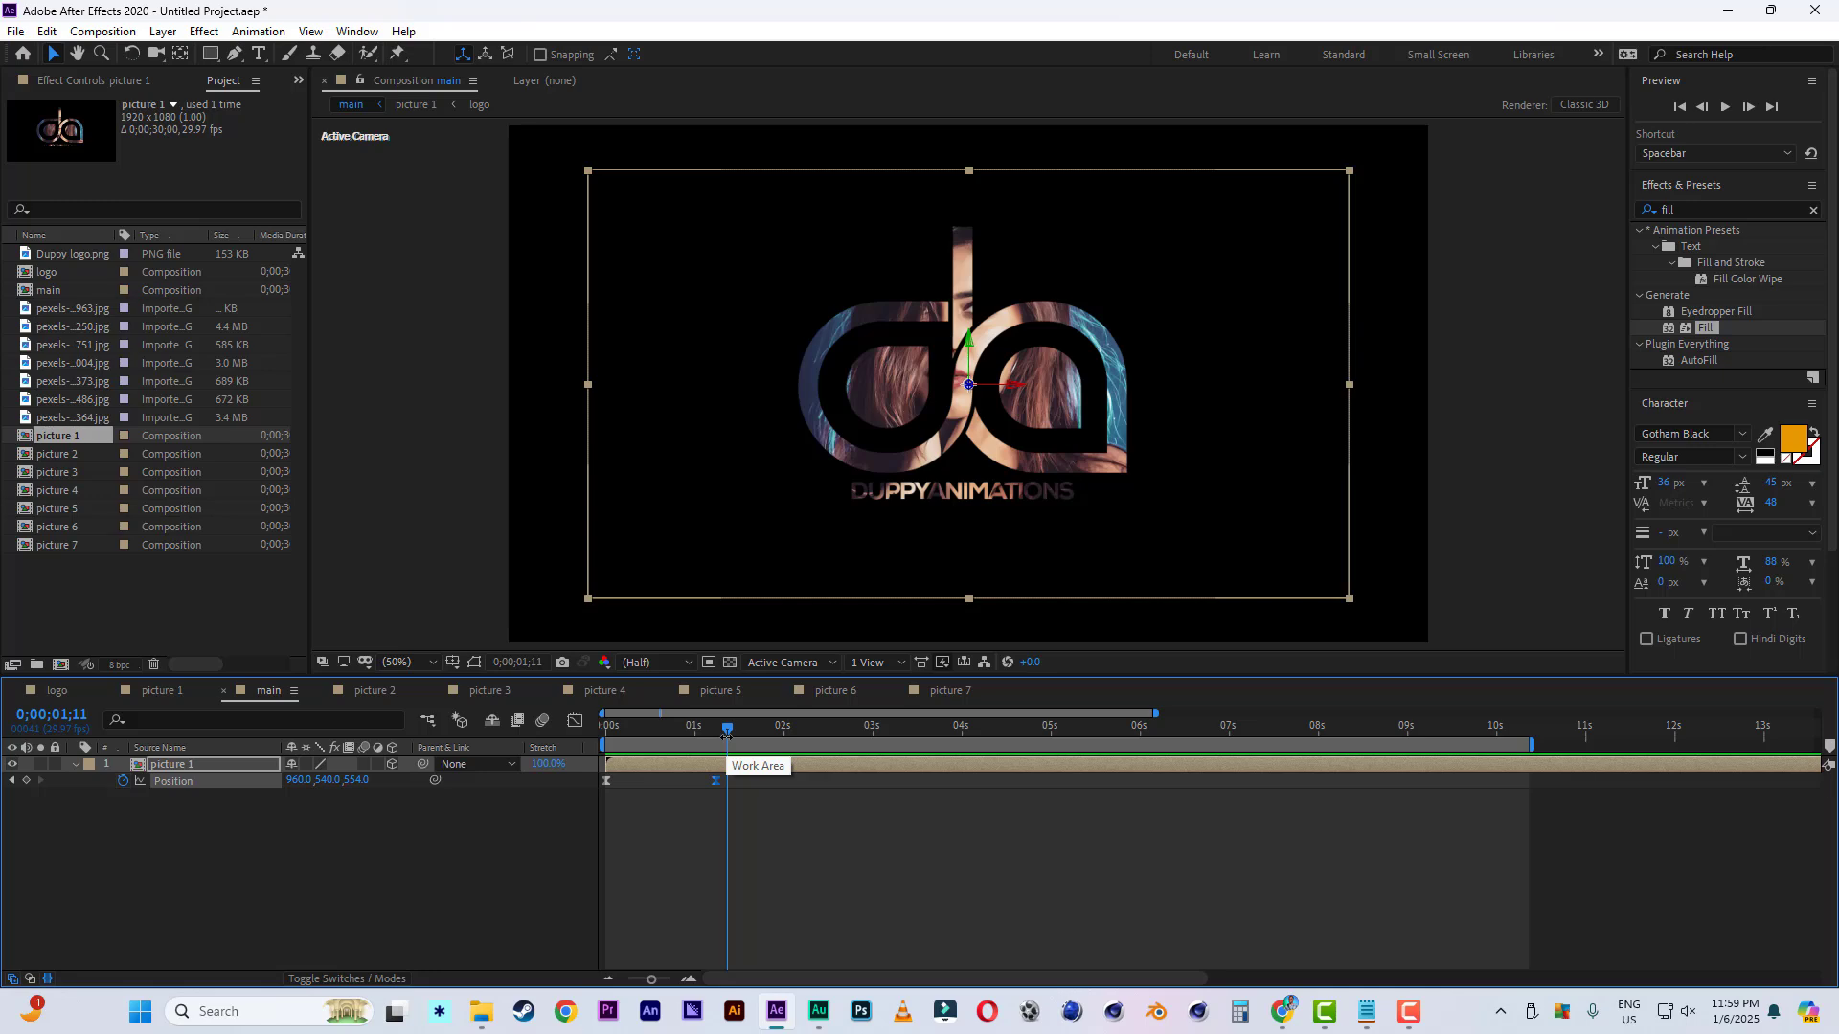
{"action": "left_click", "coordinate": [46, 34]}
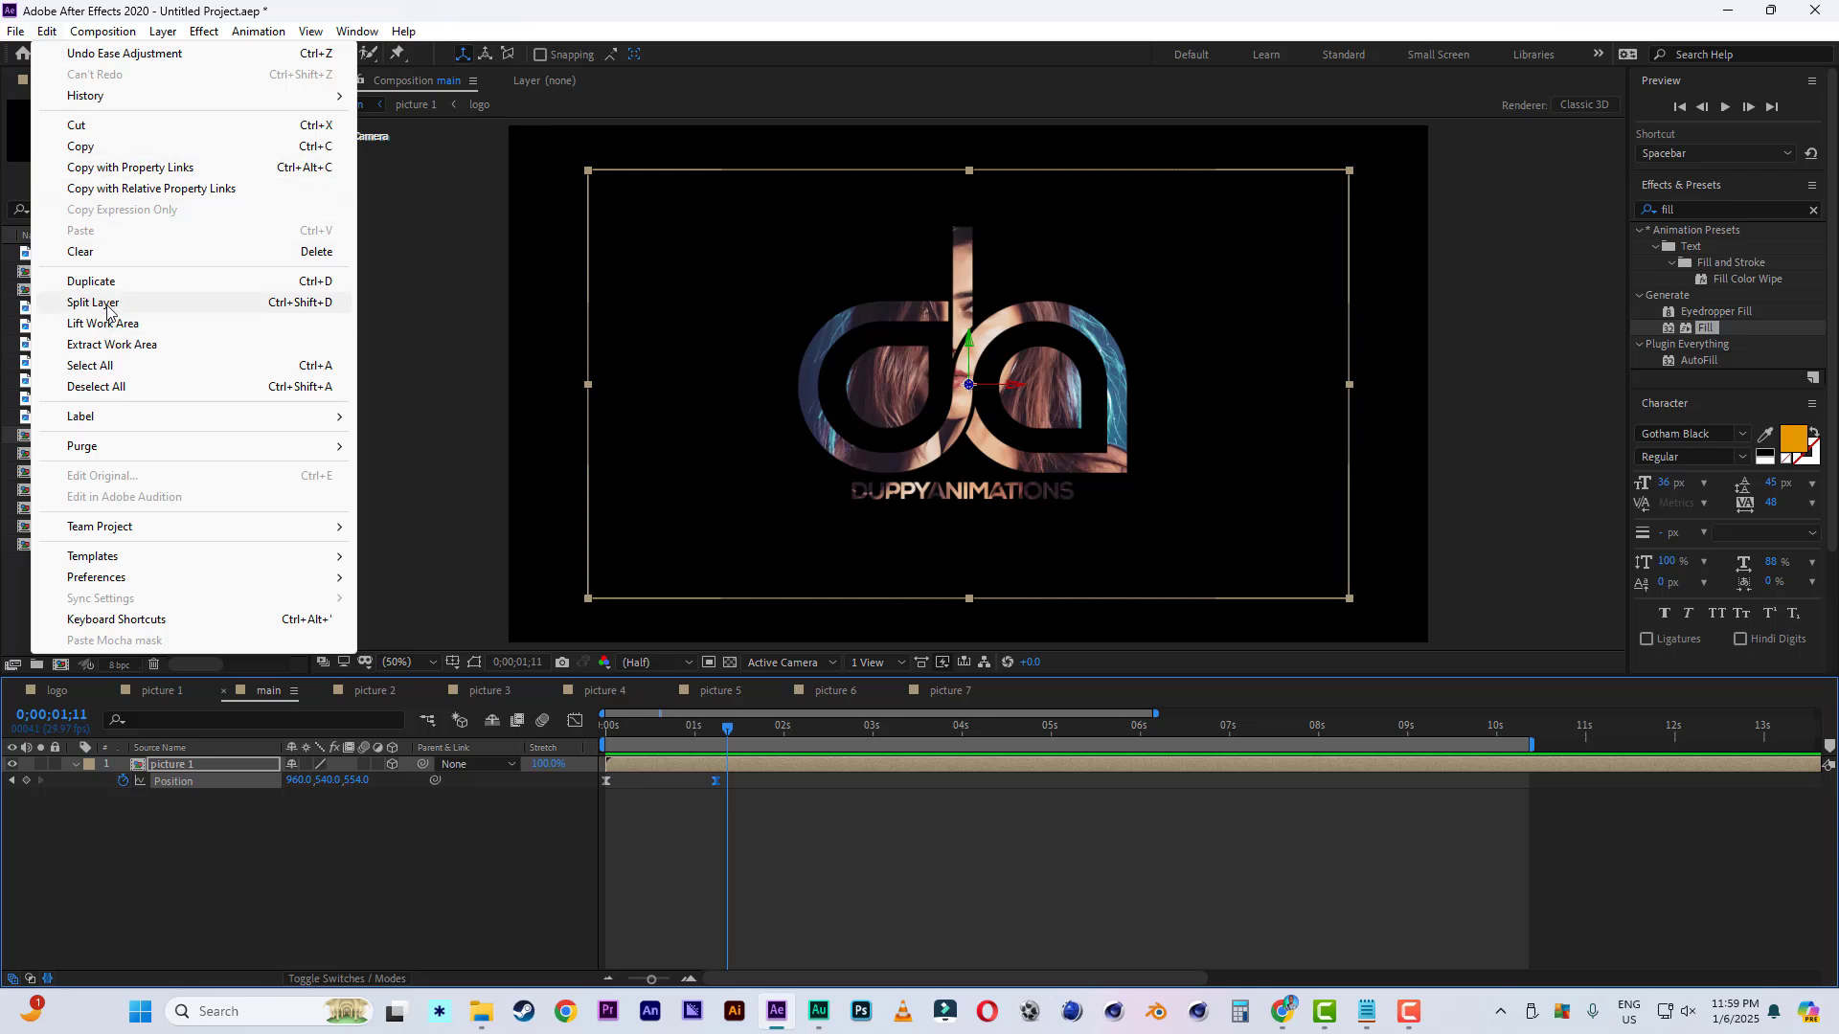
{"action": "left_click", "coordinate": [93, 303]}
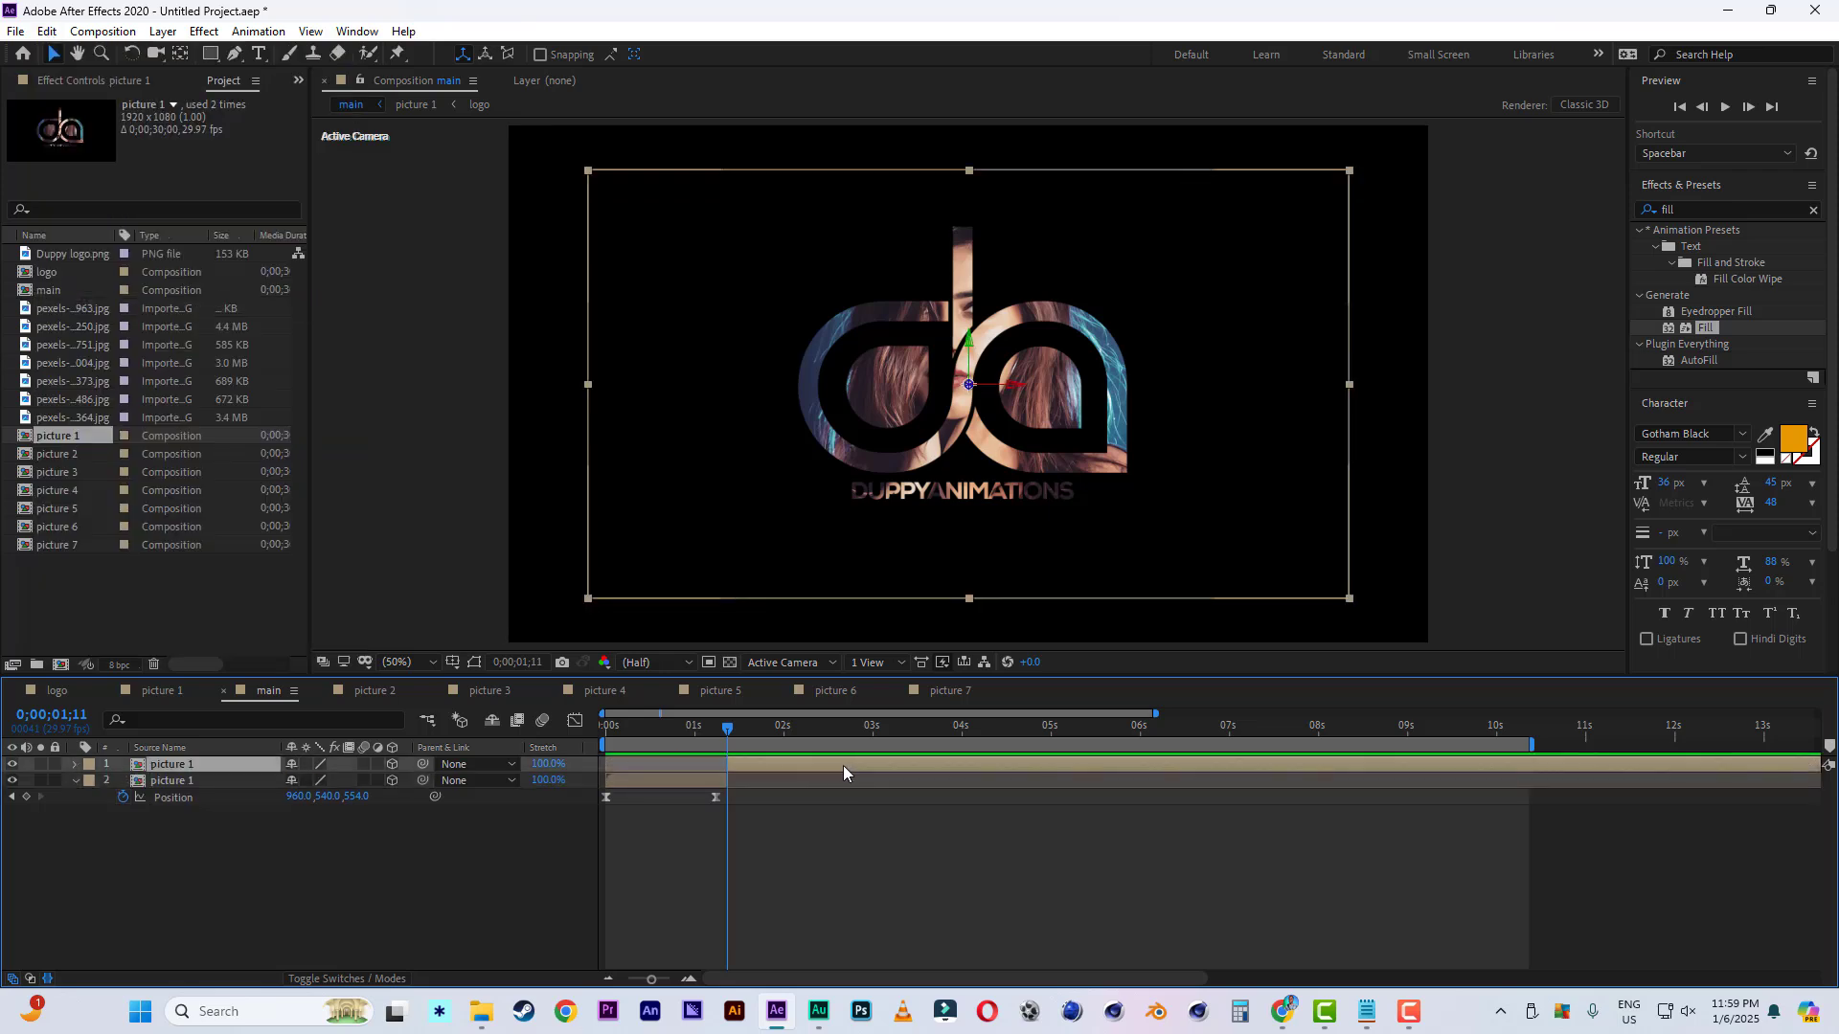
{"action": "key", "text": "Delete"}
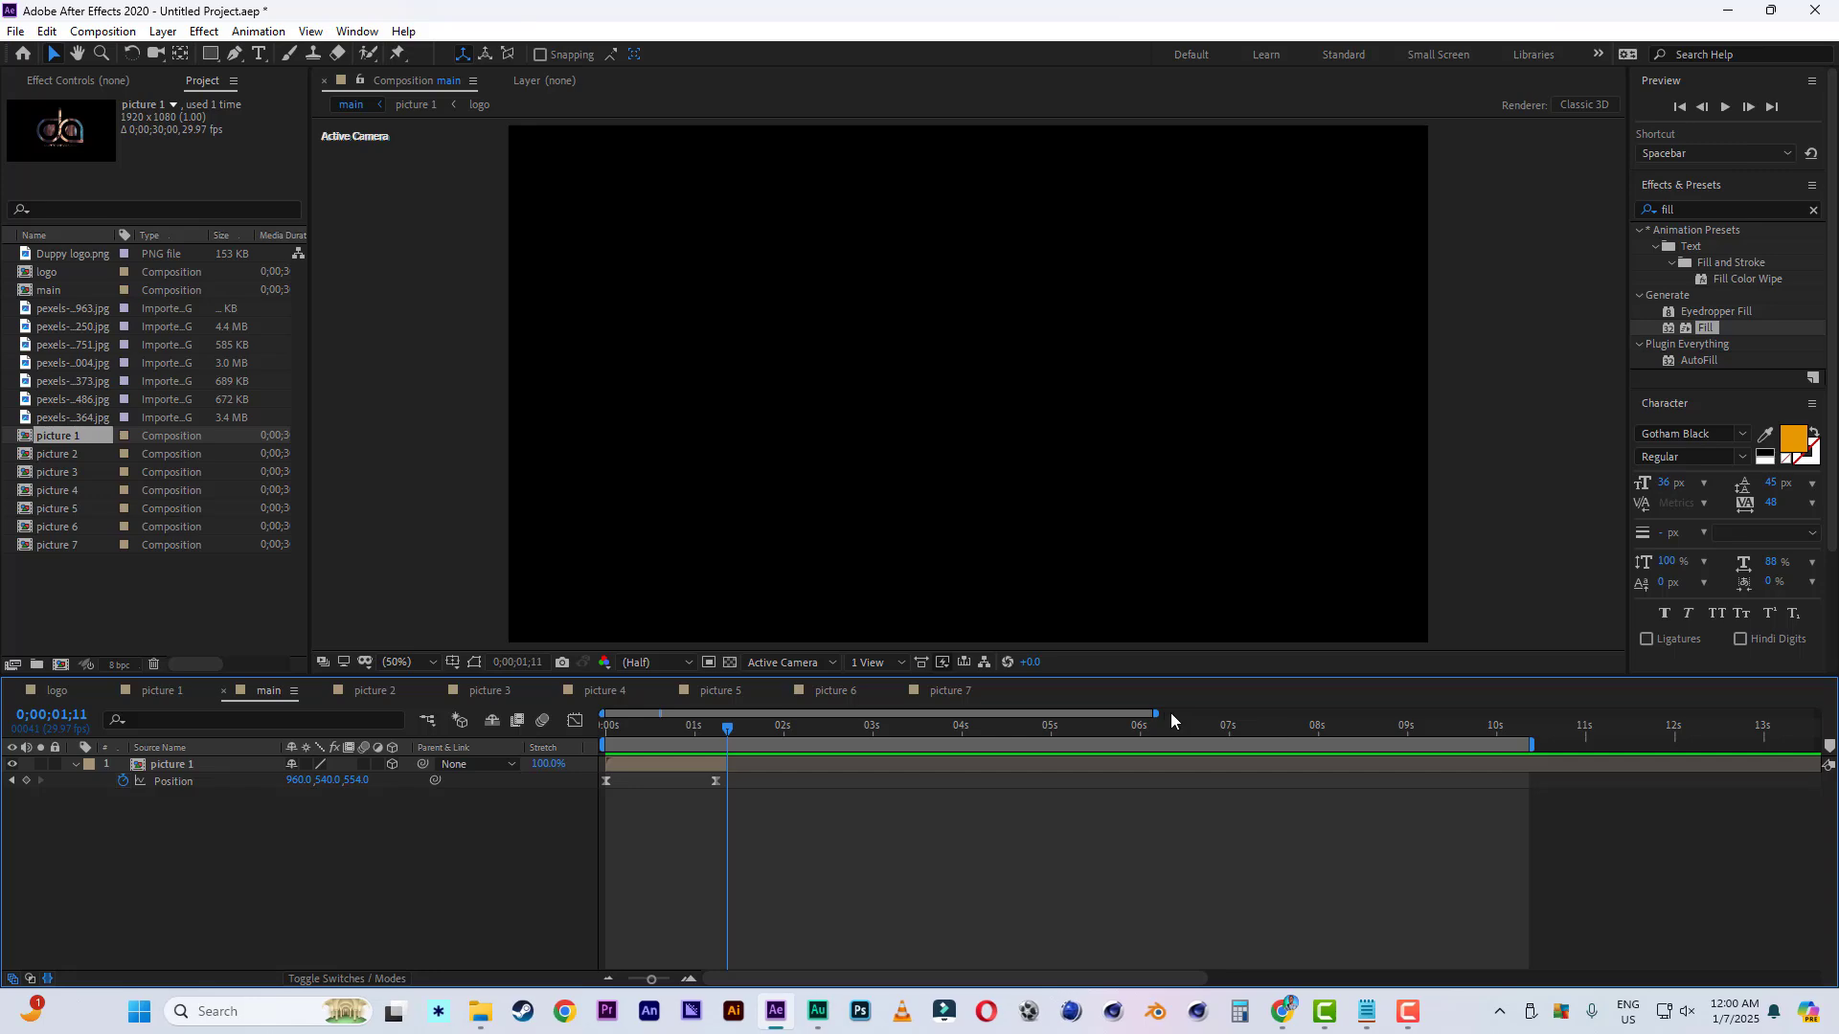
{"action": "scroll", "coordinate": [1176, 720], "scroll_direction": "up", "scroll_amount": 2}
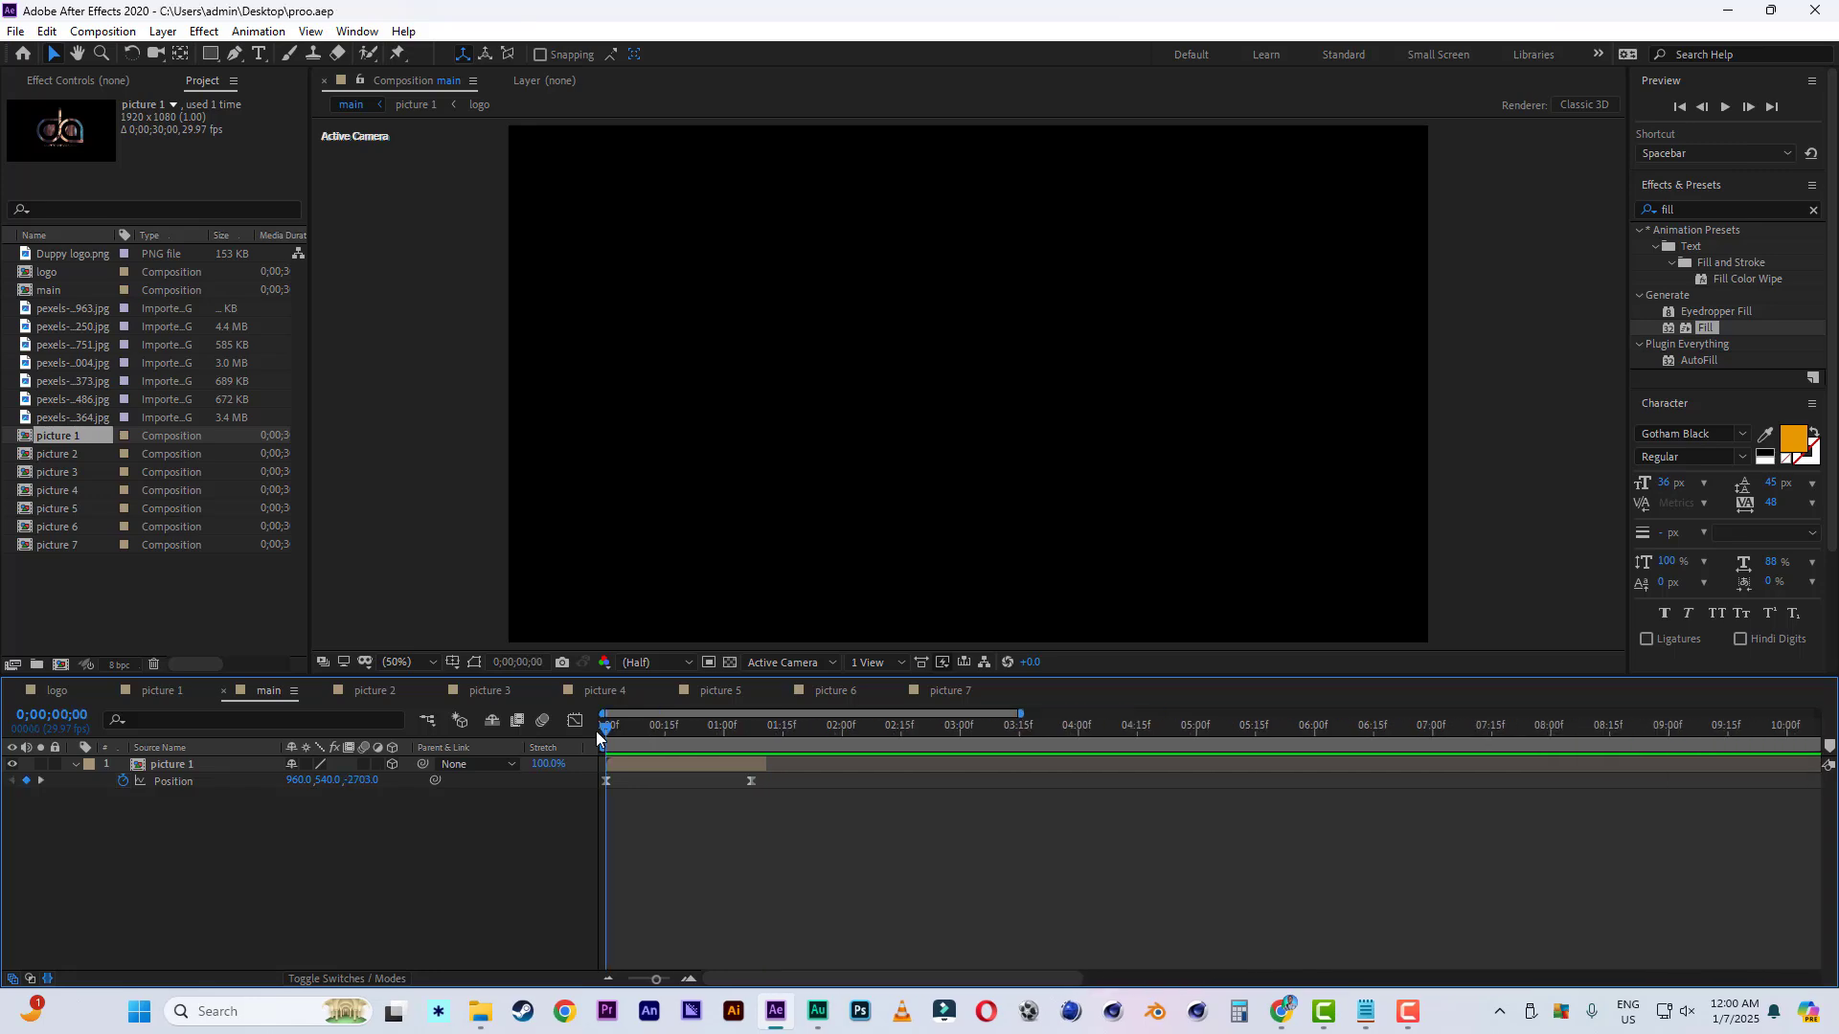
{"action": "mouse_move", "coordinate": [607, 732]}
{"action": "left_mouse_down"}
{"action": "mouse_move", "coordinate": [713, 737]}
{"action": "mouse_move", "coordinate": [578, 730]}
{"action": "left_mouse_up"}
{"action": "key", "text": "space"}
Fade out picture 1 with opacity keyframes of 100% at 0;00;01;01 and 0% at 0;00;01;07, and preview the fade.
{"action": "left_click", "coordinate": [724, 732]}
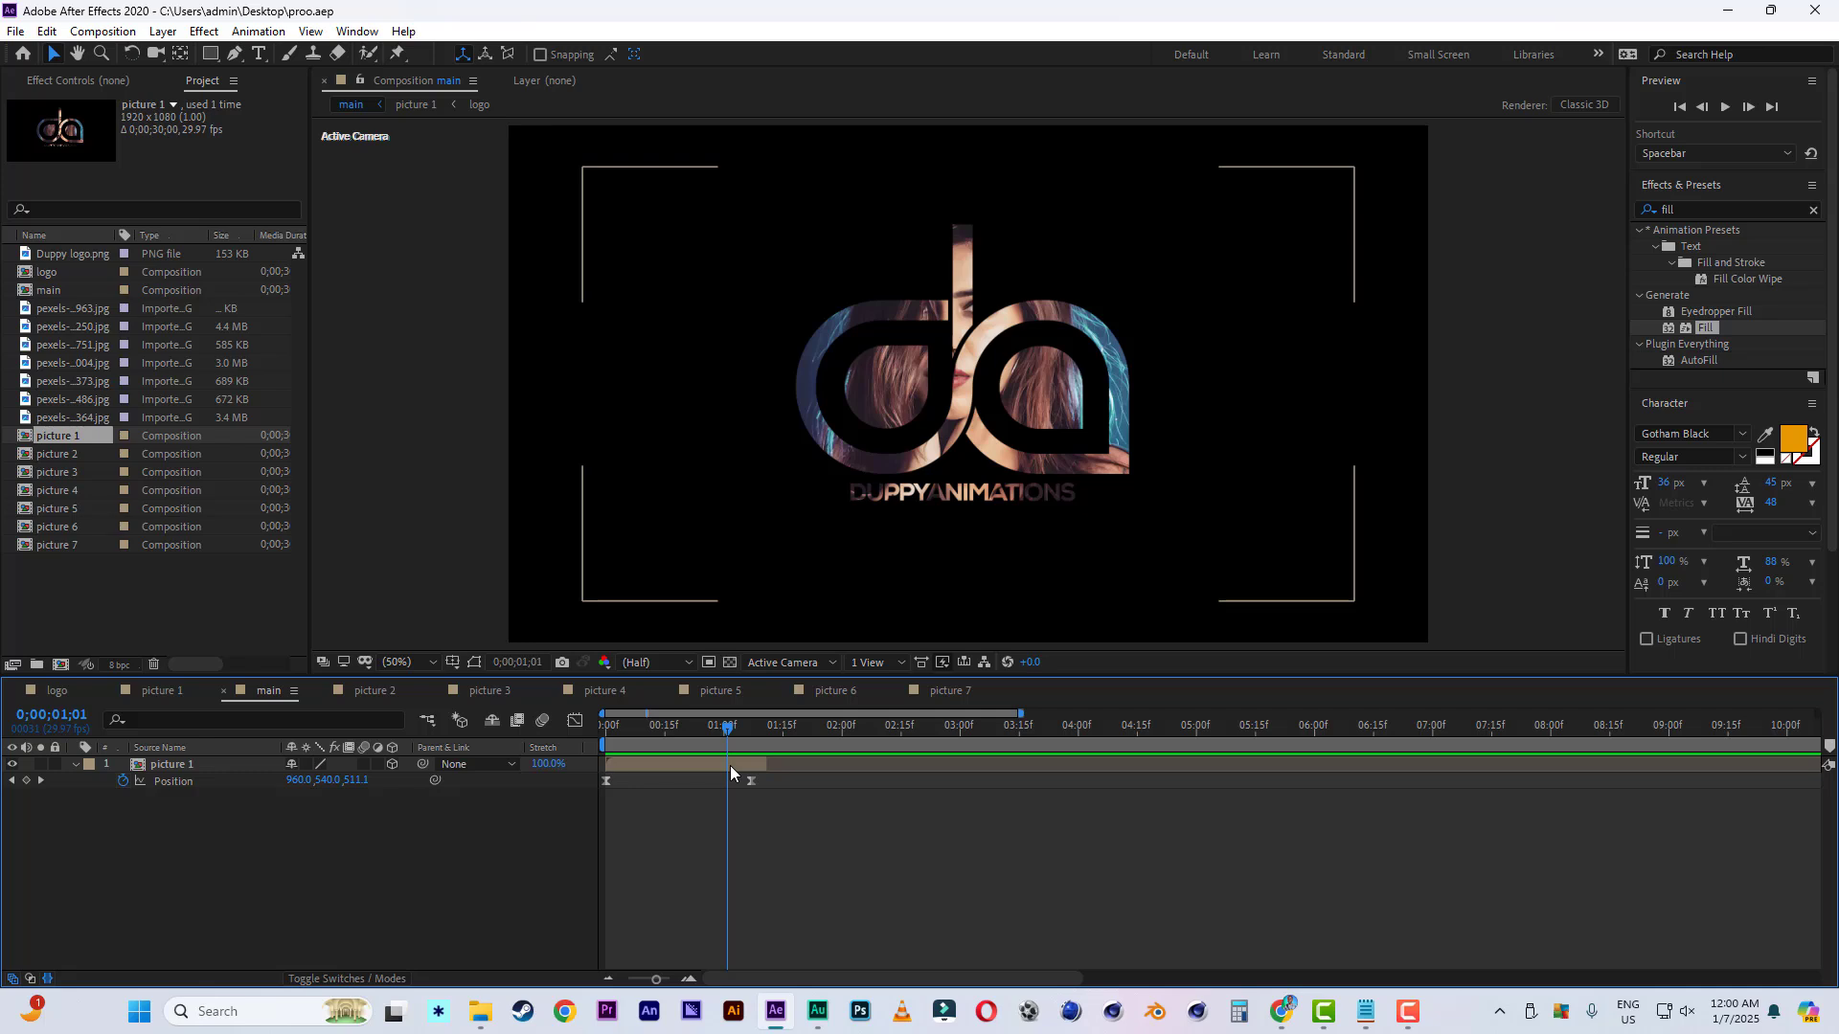
{"action": "left_click", "coordinate": [730, 766]}
{"action": "key", "text": "t"}
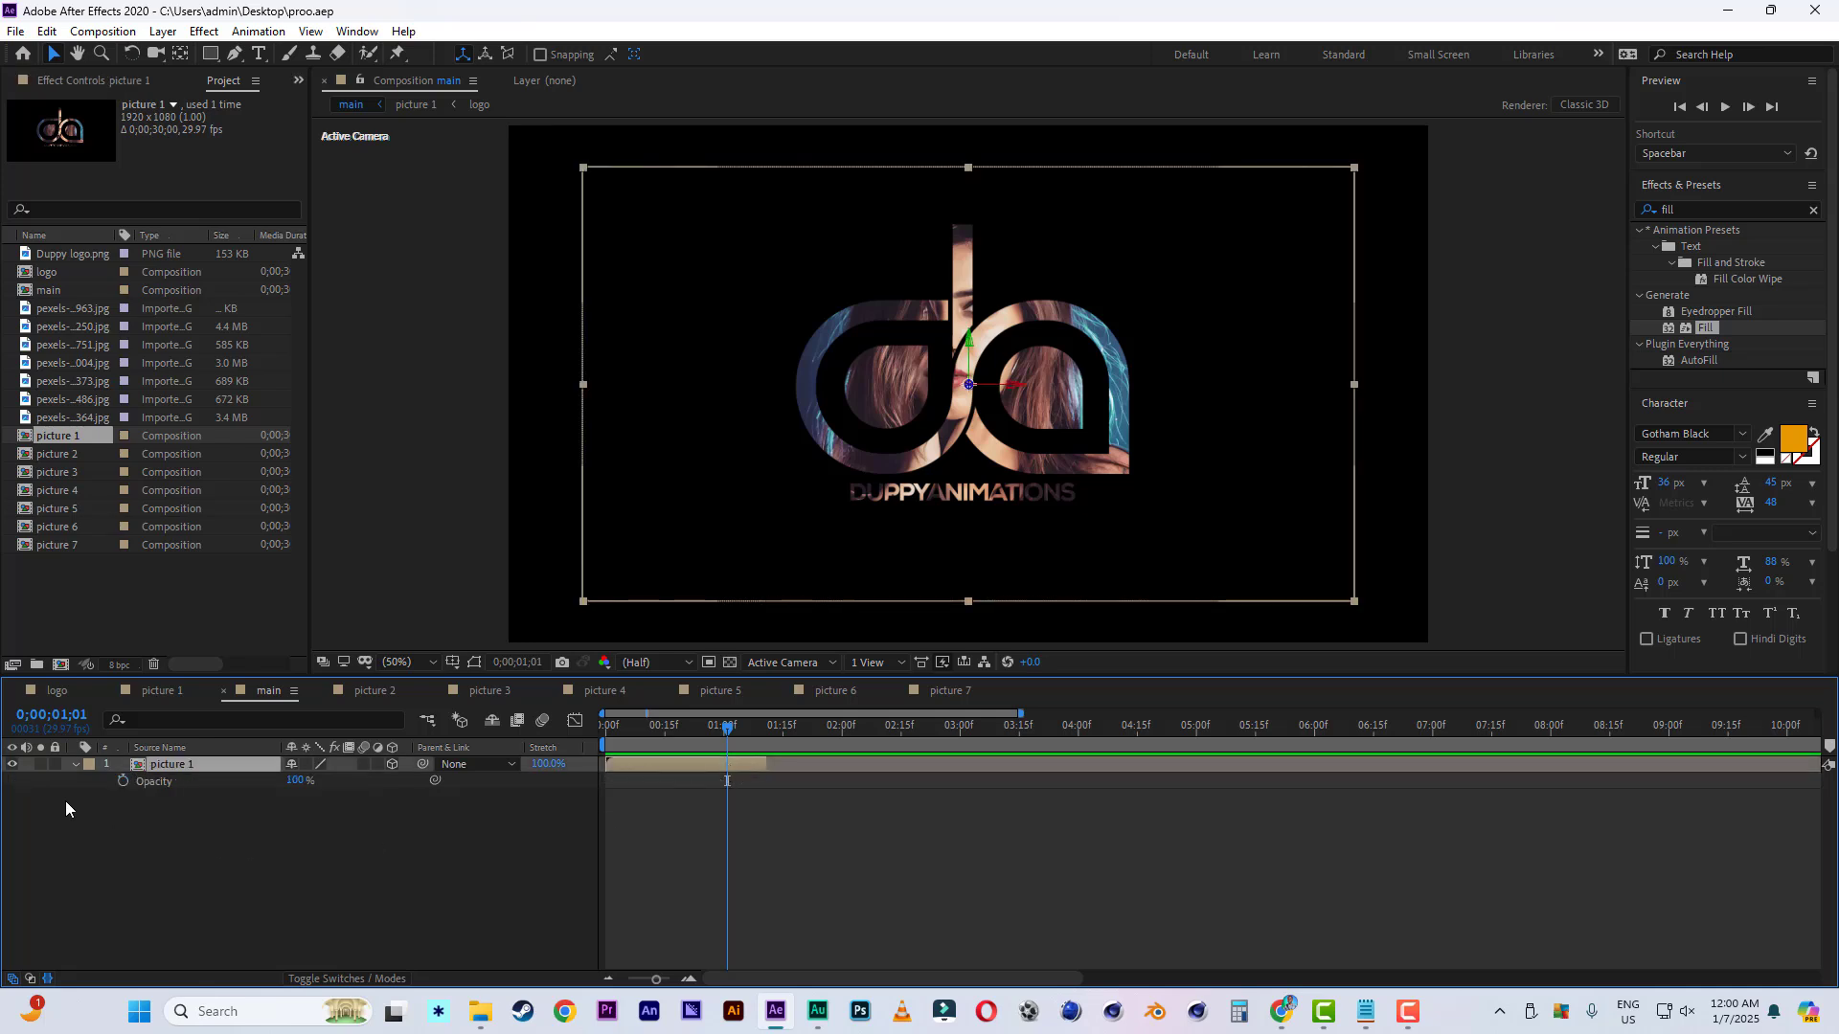
{"action": "left_click", "coordinate": [123, 781]}
{"action": "left_click_drag", "start_coordinate": [730, 735], "coordinate": [752, 741]}
{"action": "left_click_drag", "start_coordinate": [295, 780], "coordinate": [201, 781]}
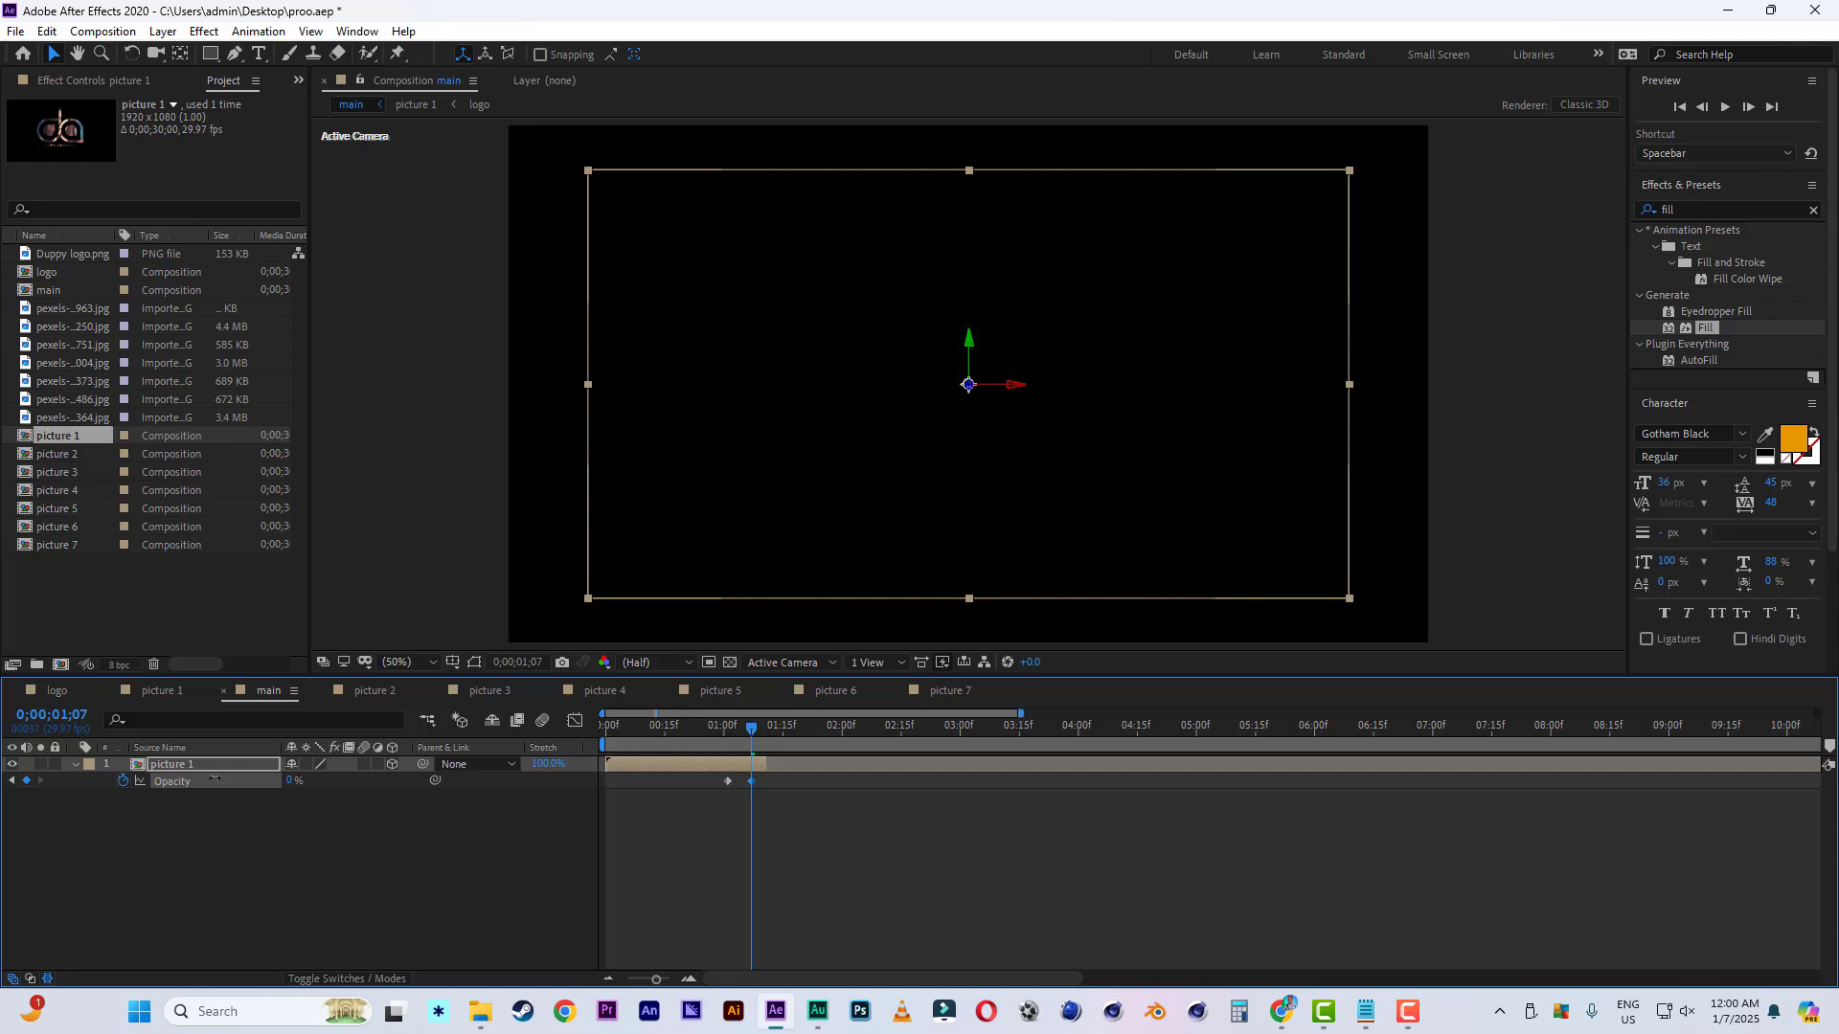
{"action": "left_click_drag", "start_coordinate": [701, 731], "coordinate": [536, 745]}
{"action": "key", "text": "space"}
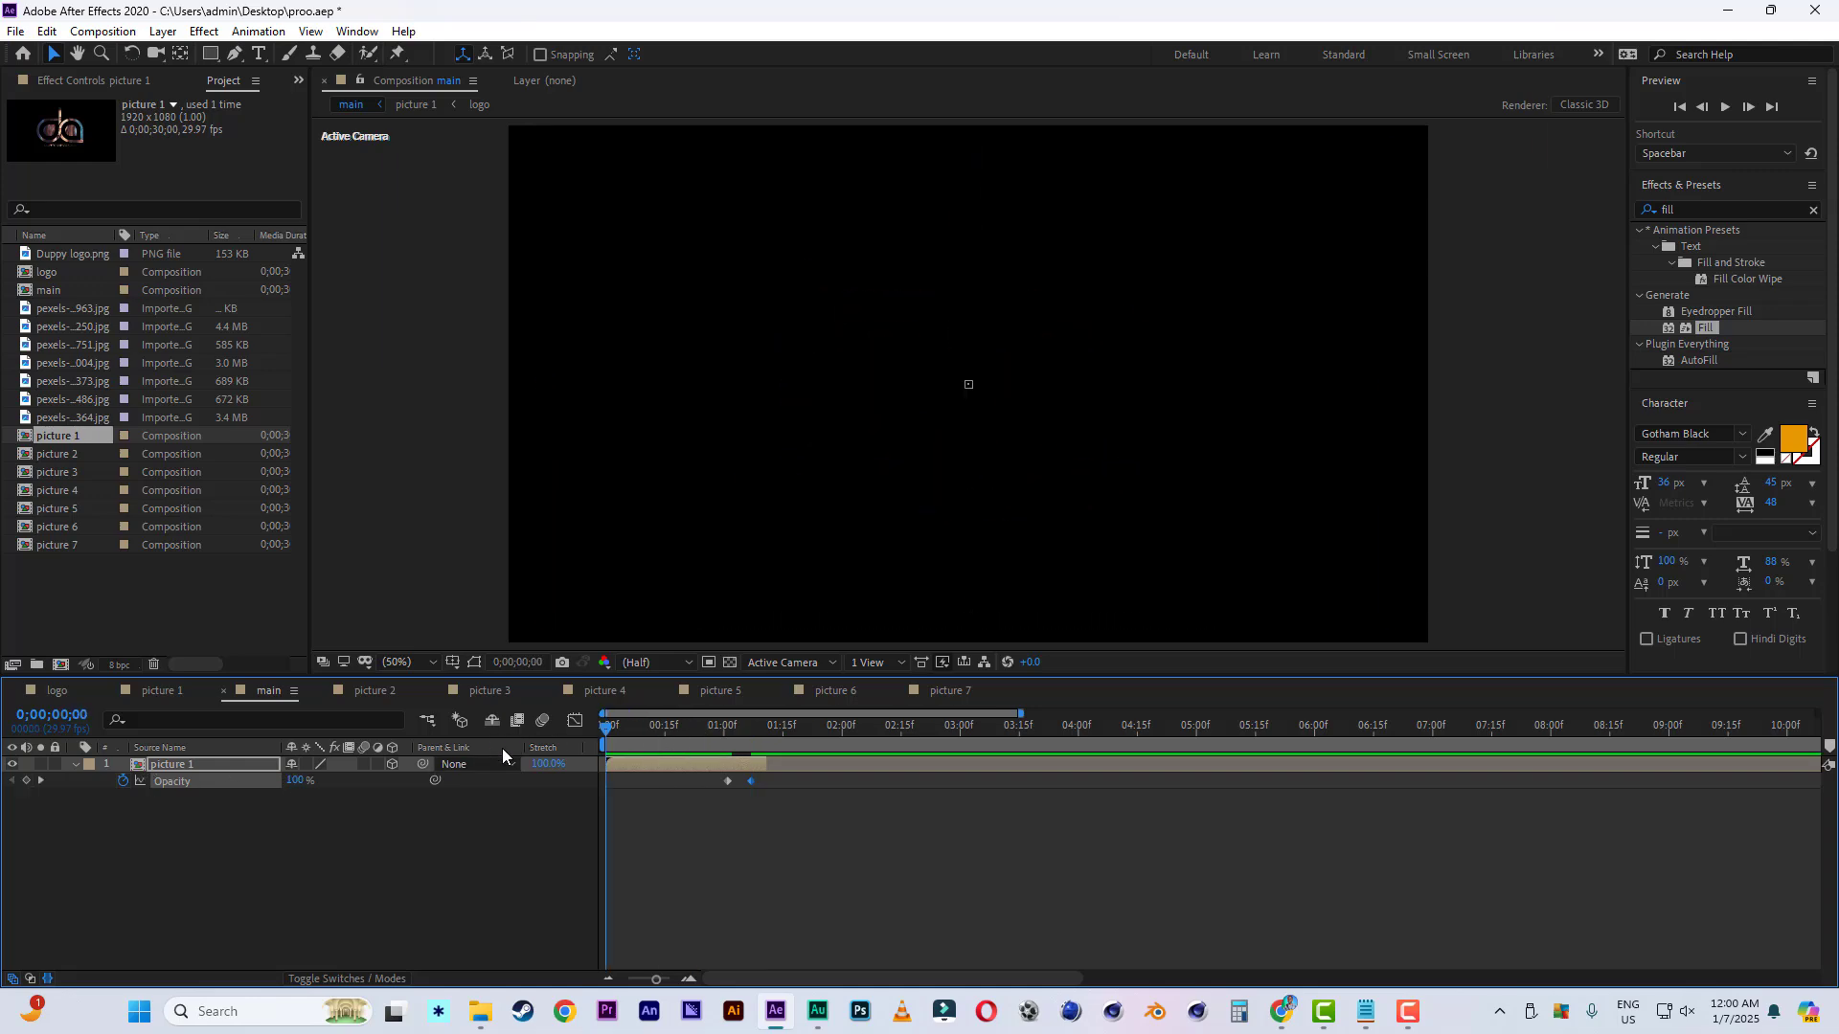
{"action": "key", "text": "space"}
Move the first opacity keyframe earlier to about frame 28 and preview the longer fade.
{"action": "left_click_drag", "start_coordinate": [720, 781], "coordinate": [502, 734]}
{"action": "key", "text": "space"}
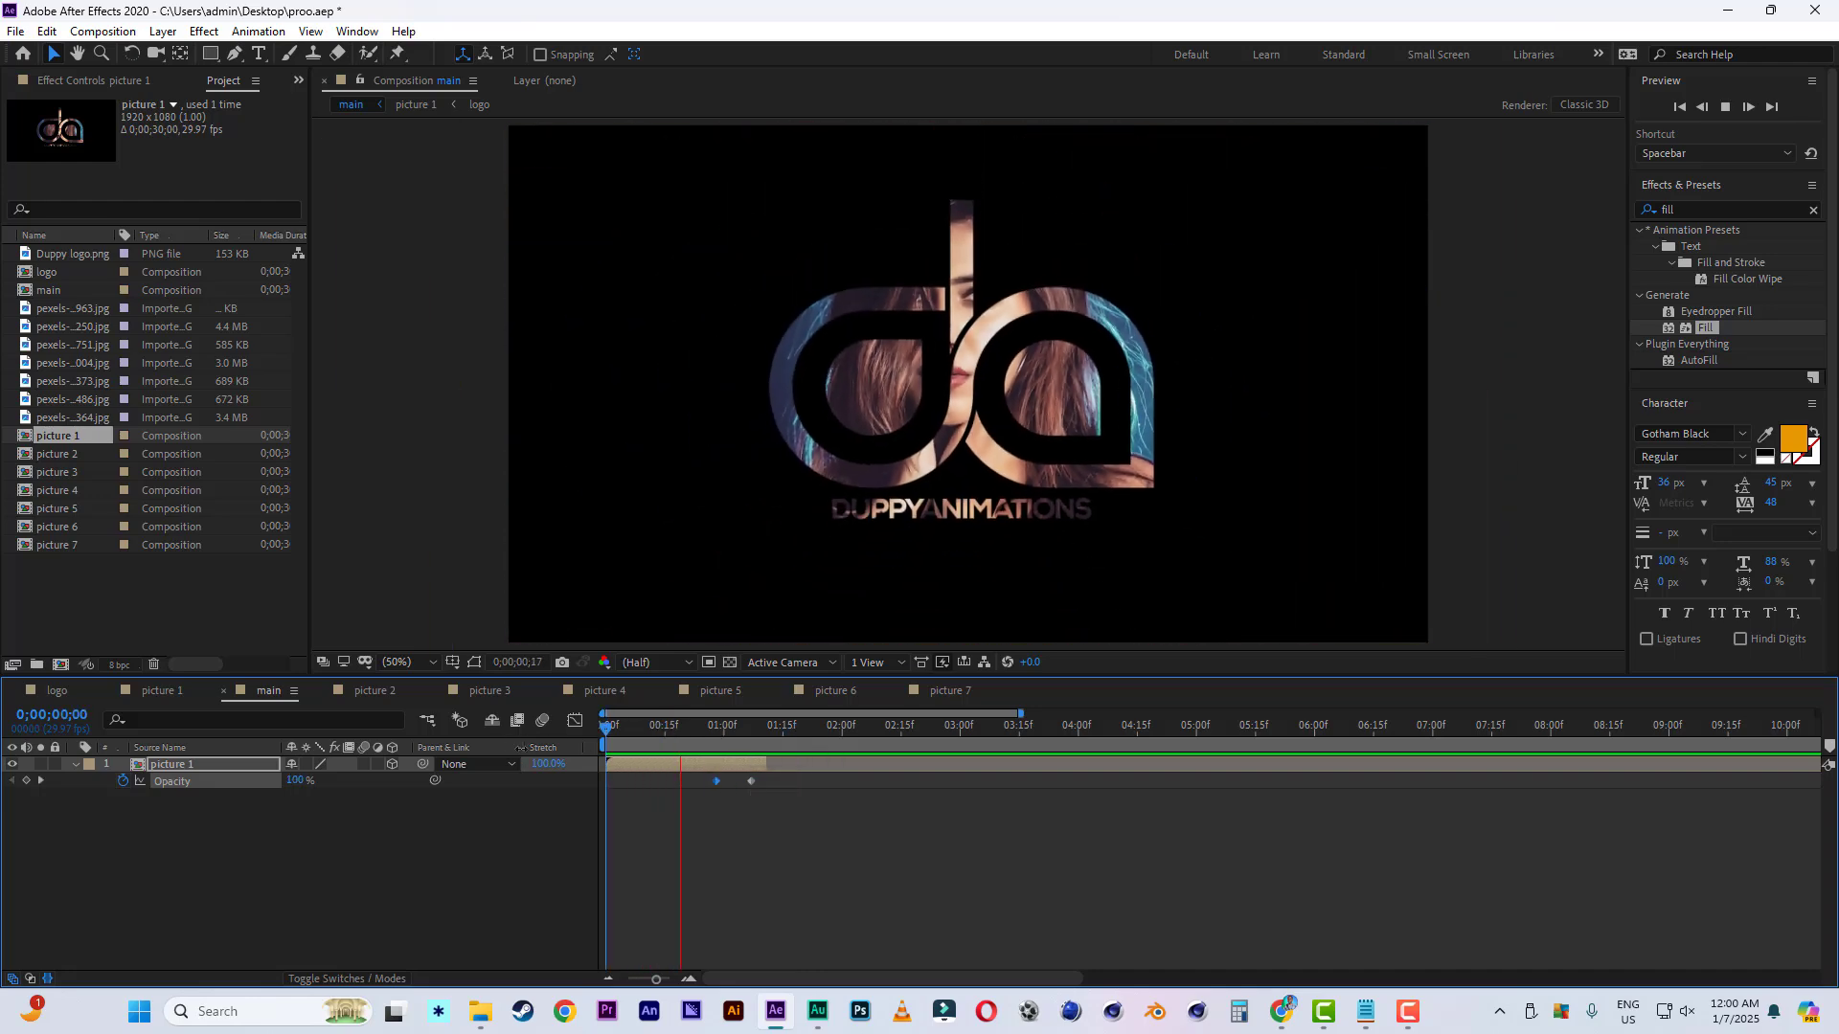
{"action": "key", "text": "space"}
{"action": "left_click_drag", "start_coordinate": [733, 731], "coordinate": [496, 733]}
{"action": "key", "text": "space"}
{"action": "key", "text": "space"}
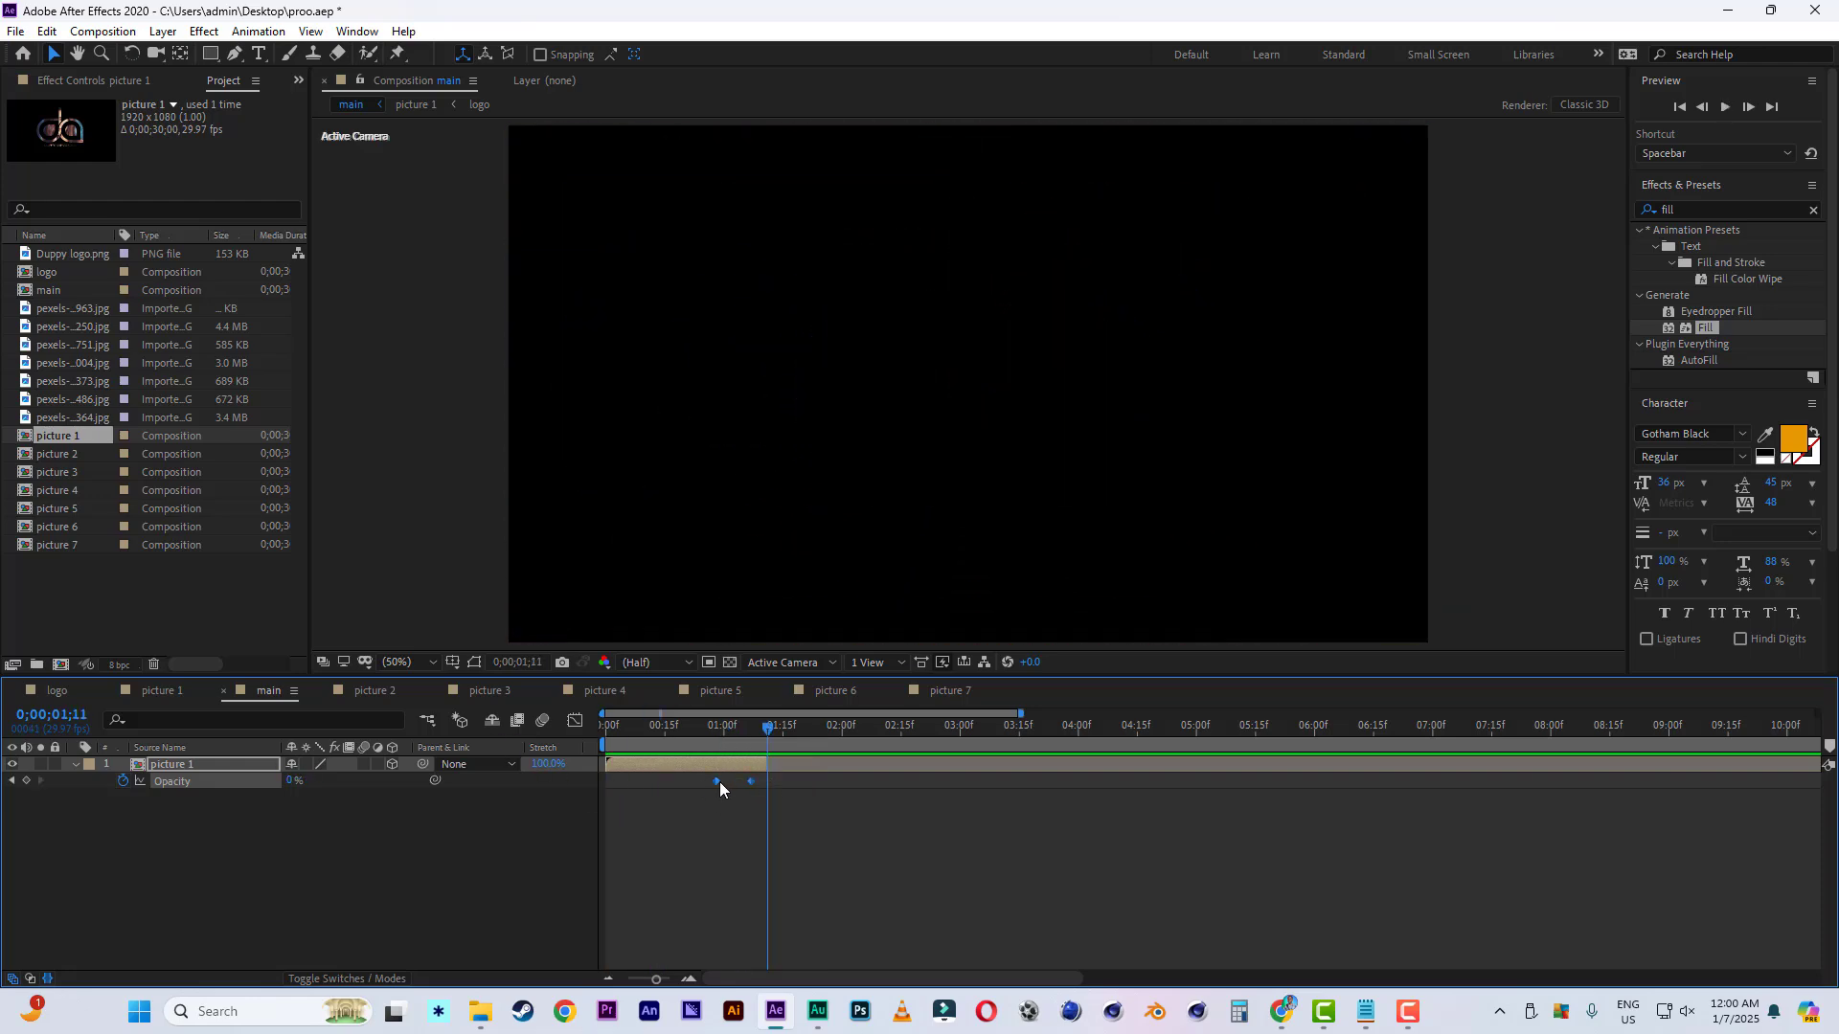
Shift both opacity keyframes two frames earlier and trim the end of the picture 1 layer to about 0;00;01;07.
{"action": "left_click_drag", "start_coordinate": [714, 782], "coordinate": [705, 782]}
{"action": "key", "text": "Home"}
{"action": "key", "text": "space"}
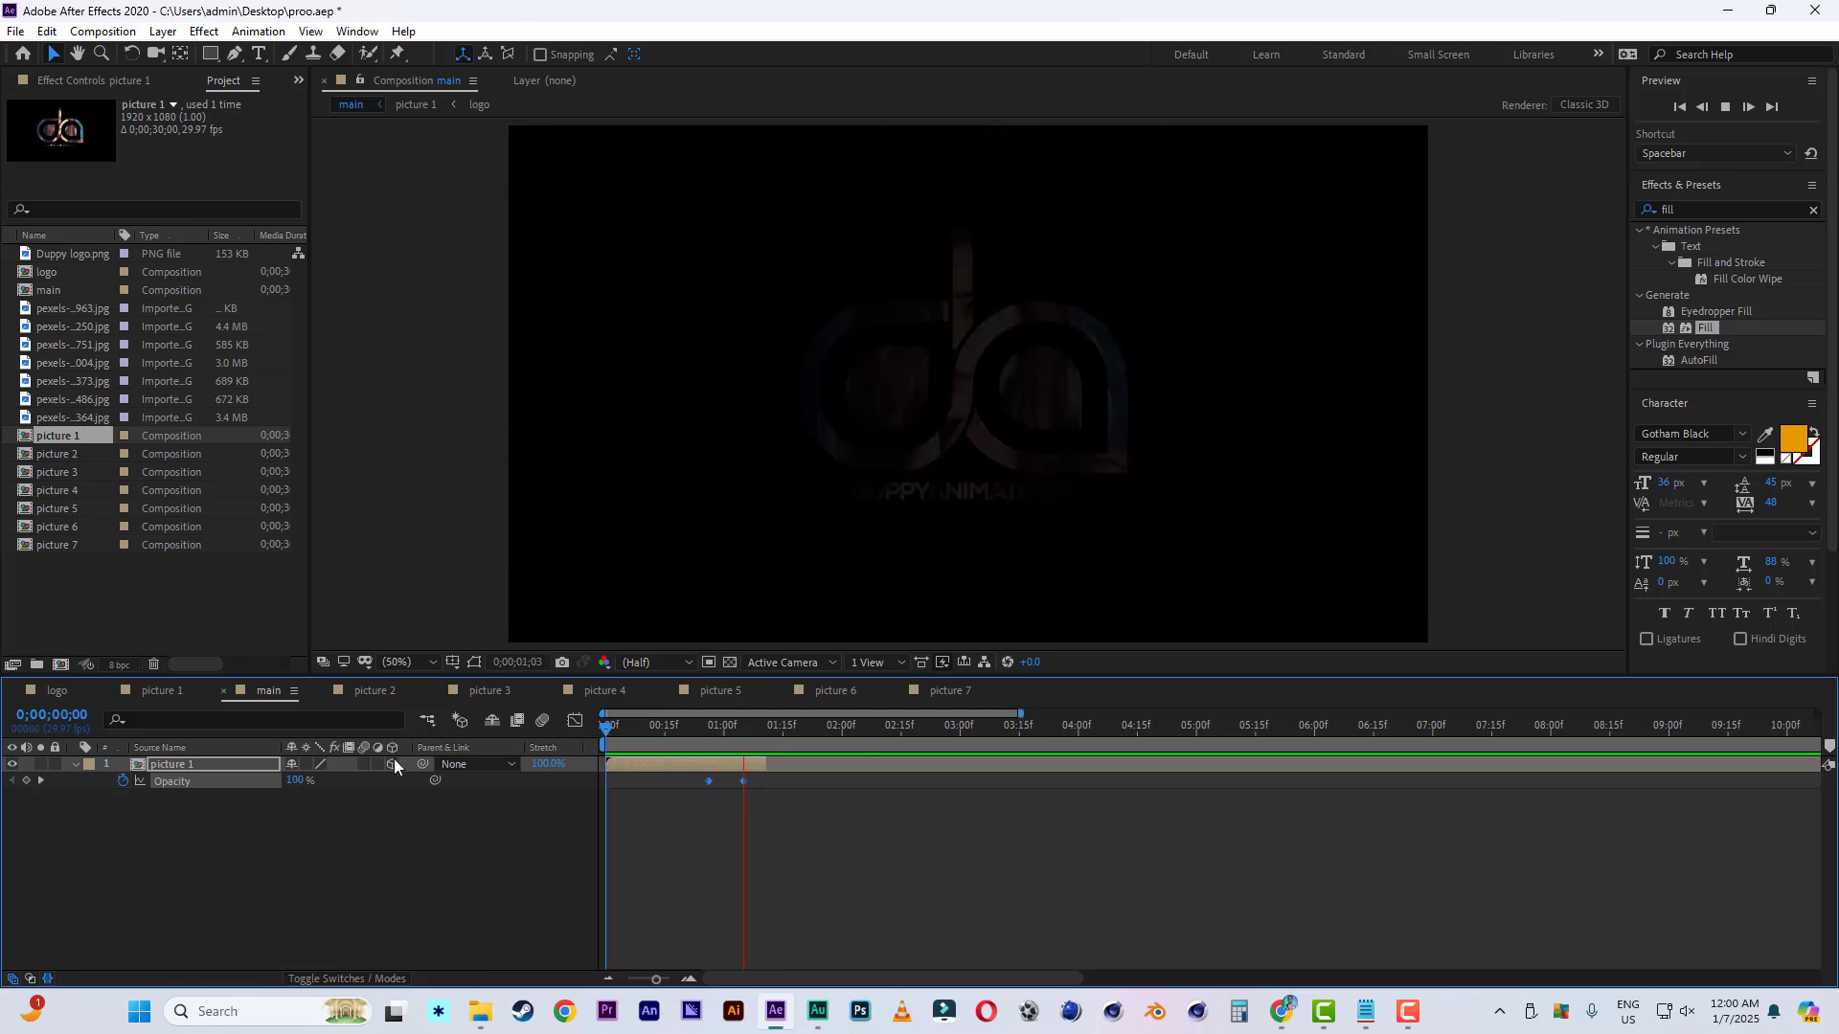
{"action": "key", "text": "space"}
{"action": "left_click_drag", "start_coordinate": [765, 763], "coordinate": [747, 768]}
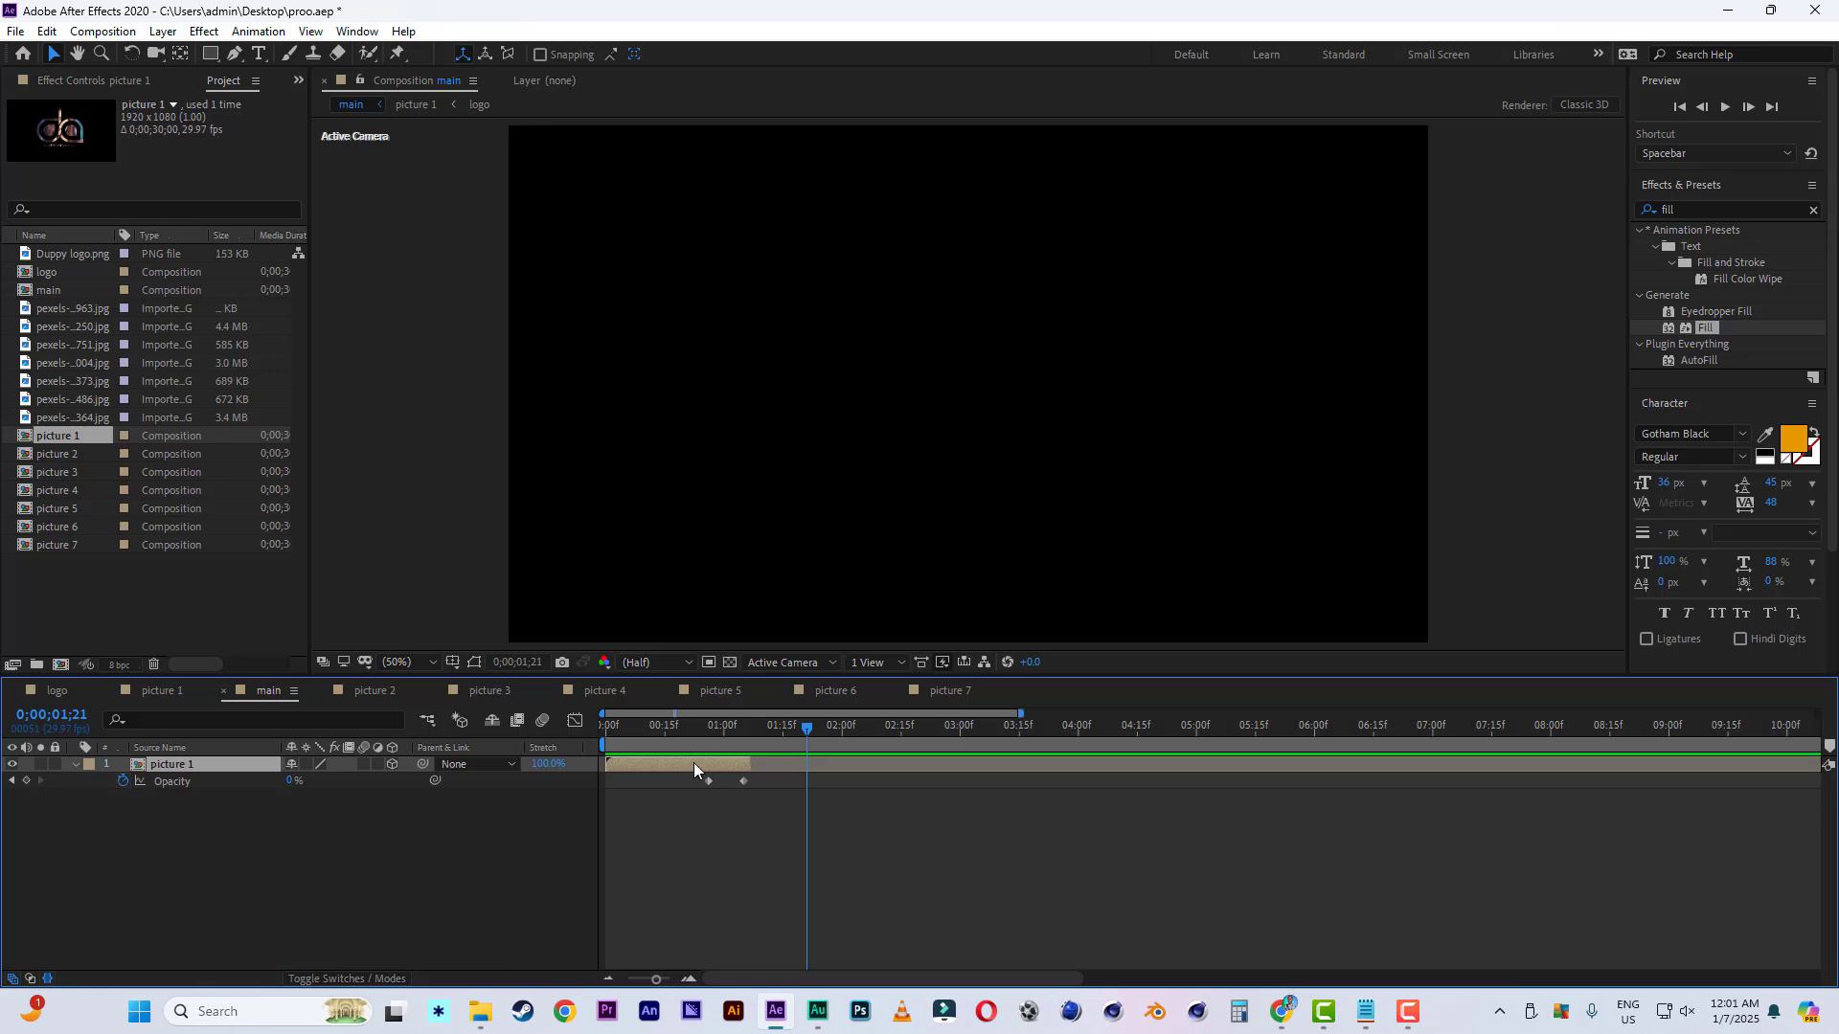
Duplicate the picture 1 layer, offset the copy to start at frame 10, and preview the two overlapping layers.
{"action": "key", "text": "ctrl+d"}
{"action": "key", "text": "equal"}
{"action": "key", "text": "equal"}
{"action": "key", "text": "equal"}
{"action": "left_click_drag", "start_coordinate": [647, 762], "coordinate": [691, 760]}
{"action": "key", "text": "Home"}
{"action": "key", "text": "space"}
{"action": "key", "text": "space"}
{"action": "key", "text": "space"}
{"action": "key", "text": "space"}
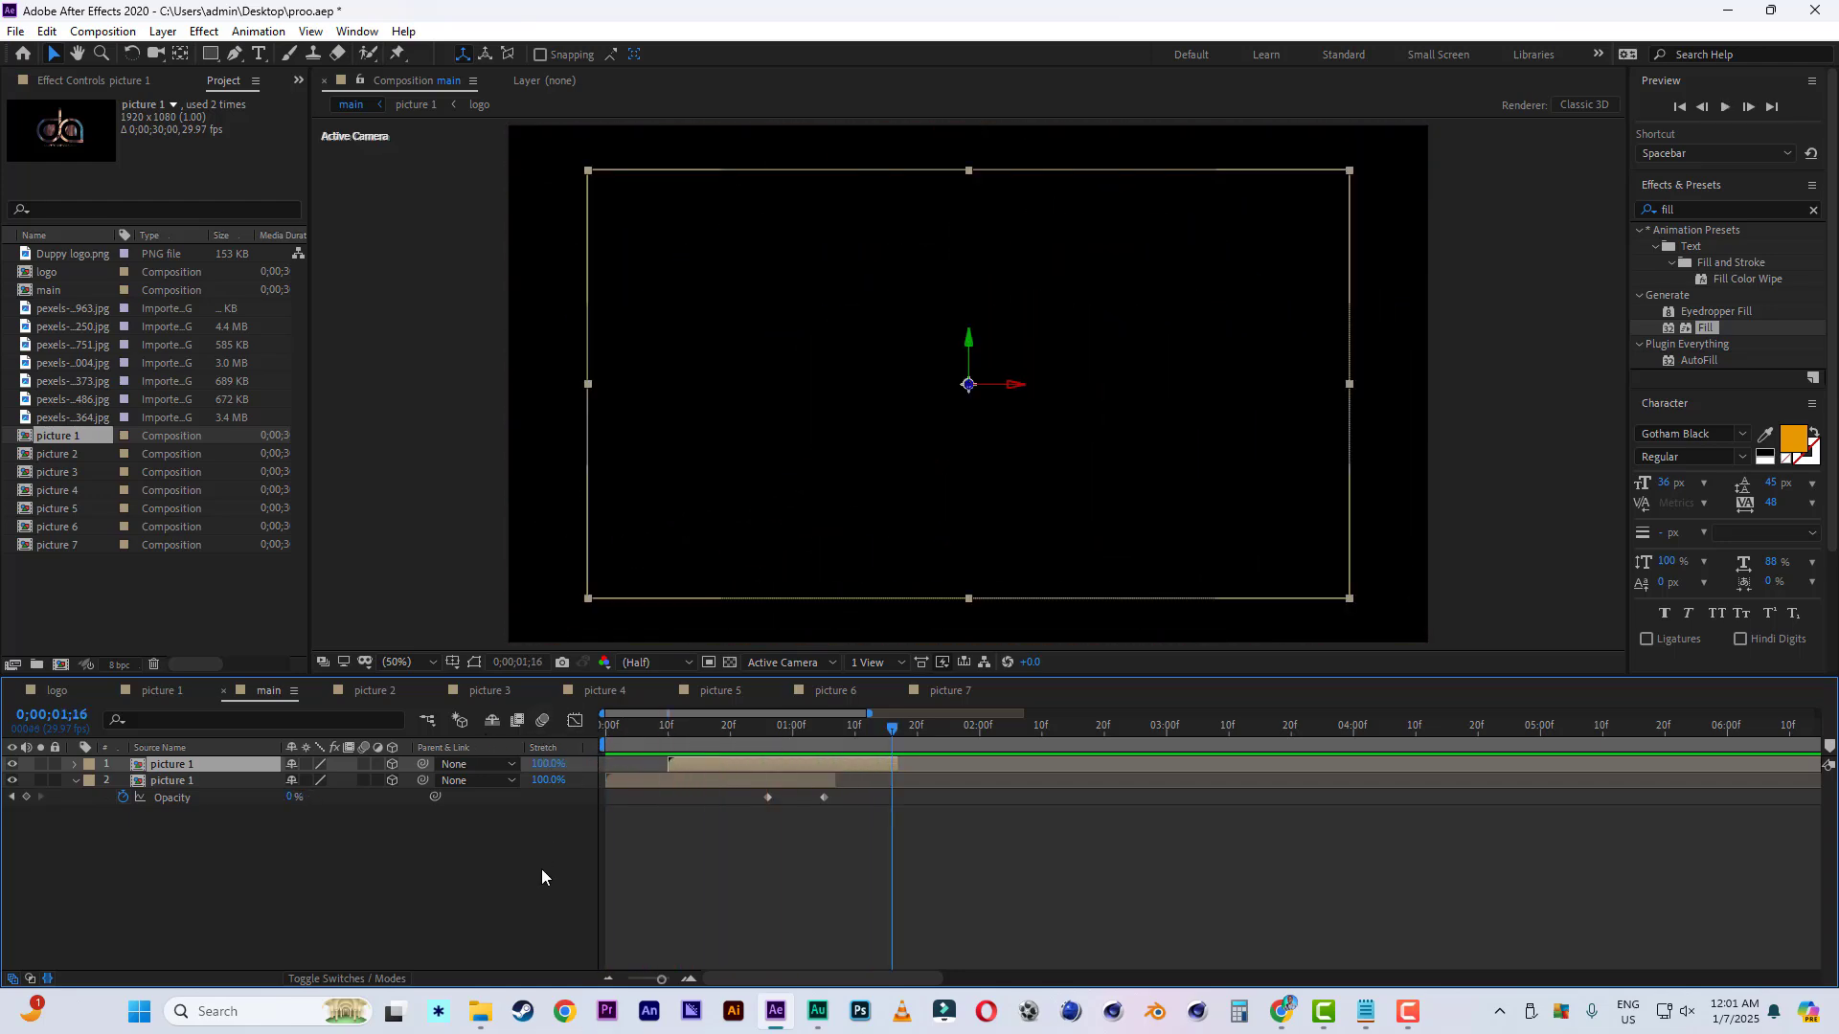
Duplicate both picture 1 layers, stack the copies on top, and offset them to start at frame 20 and 1 second.
{"action": "left_click_drag", "start_coordinate": [868, 713], "coordinate": [580, 716]}
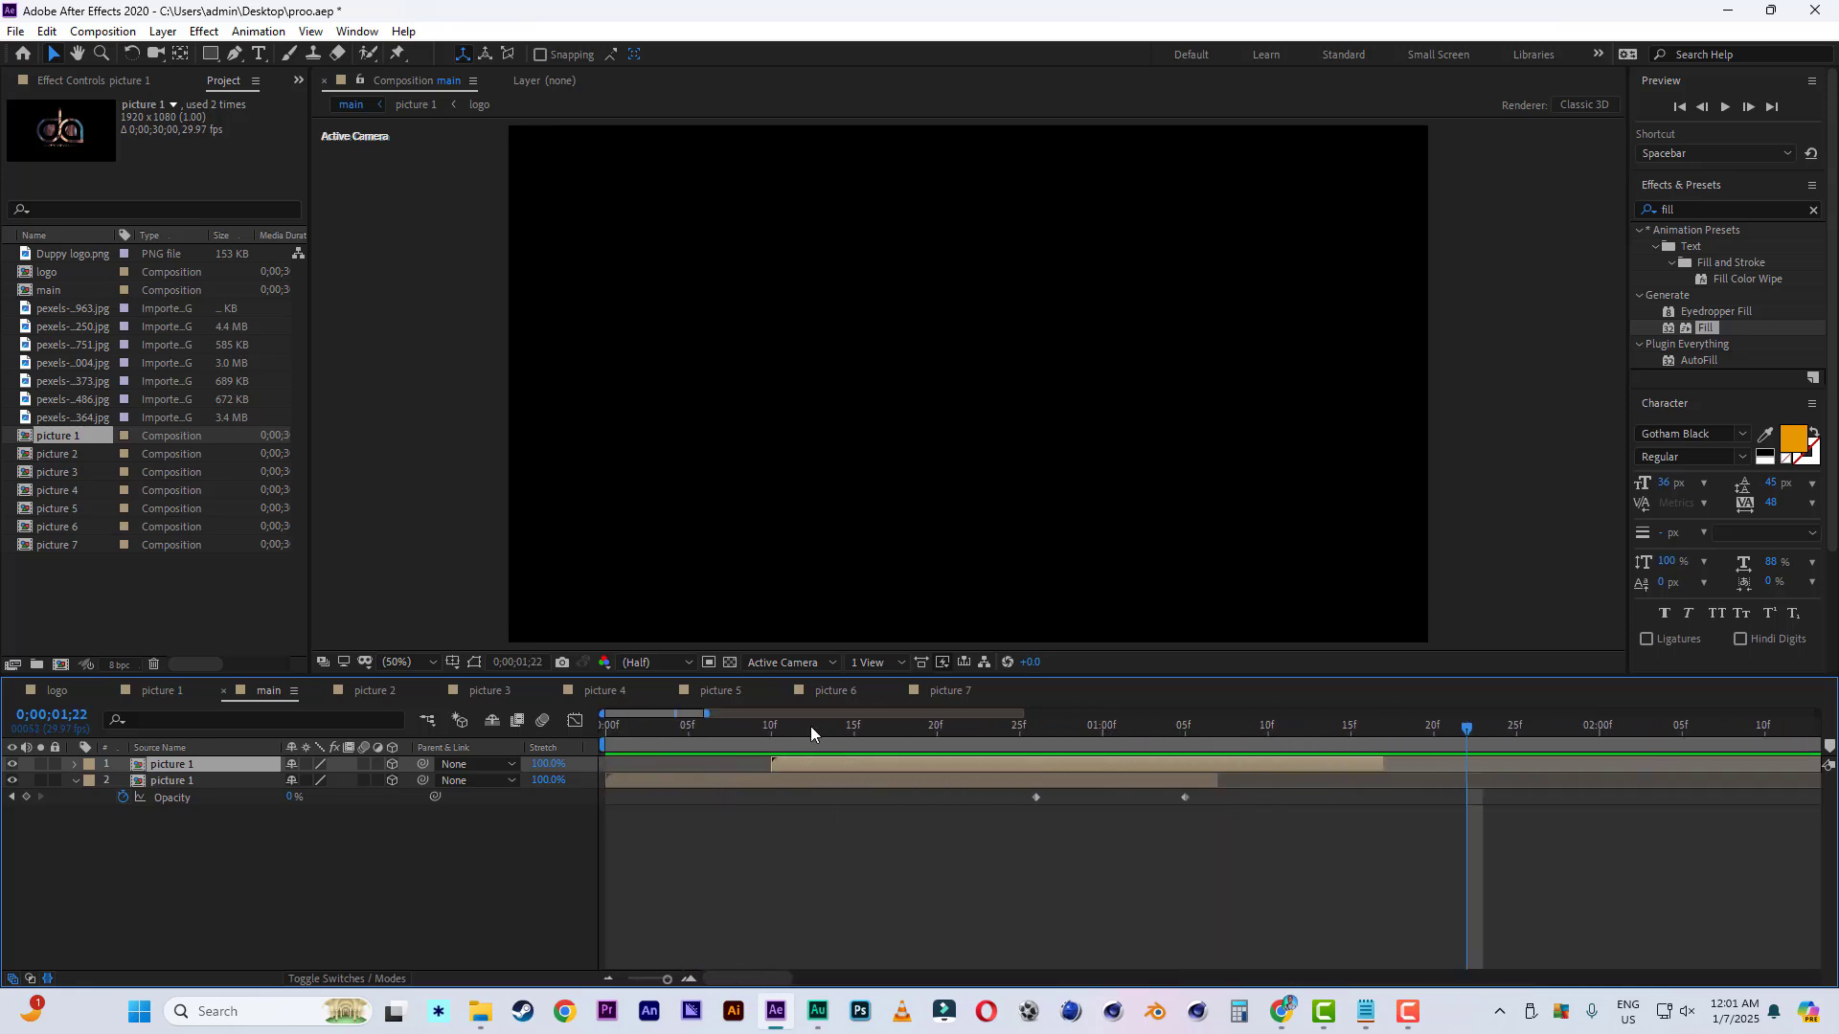
{"action": "left_click", "coordinate": [75, 781]}
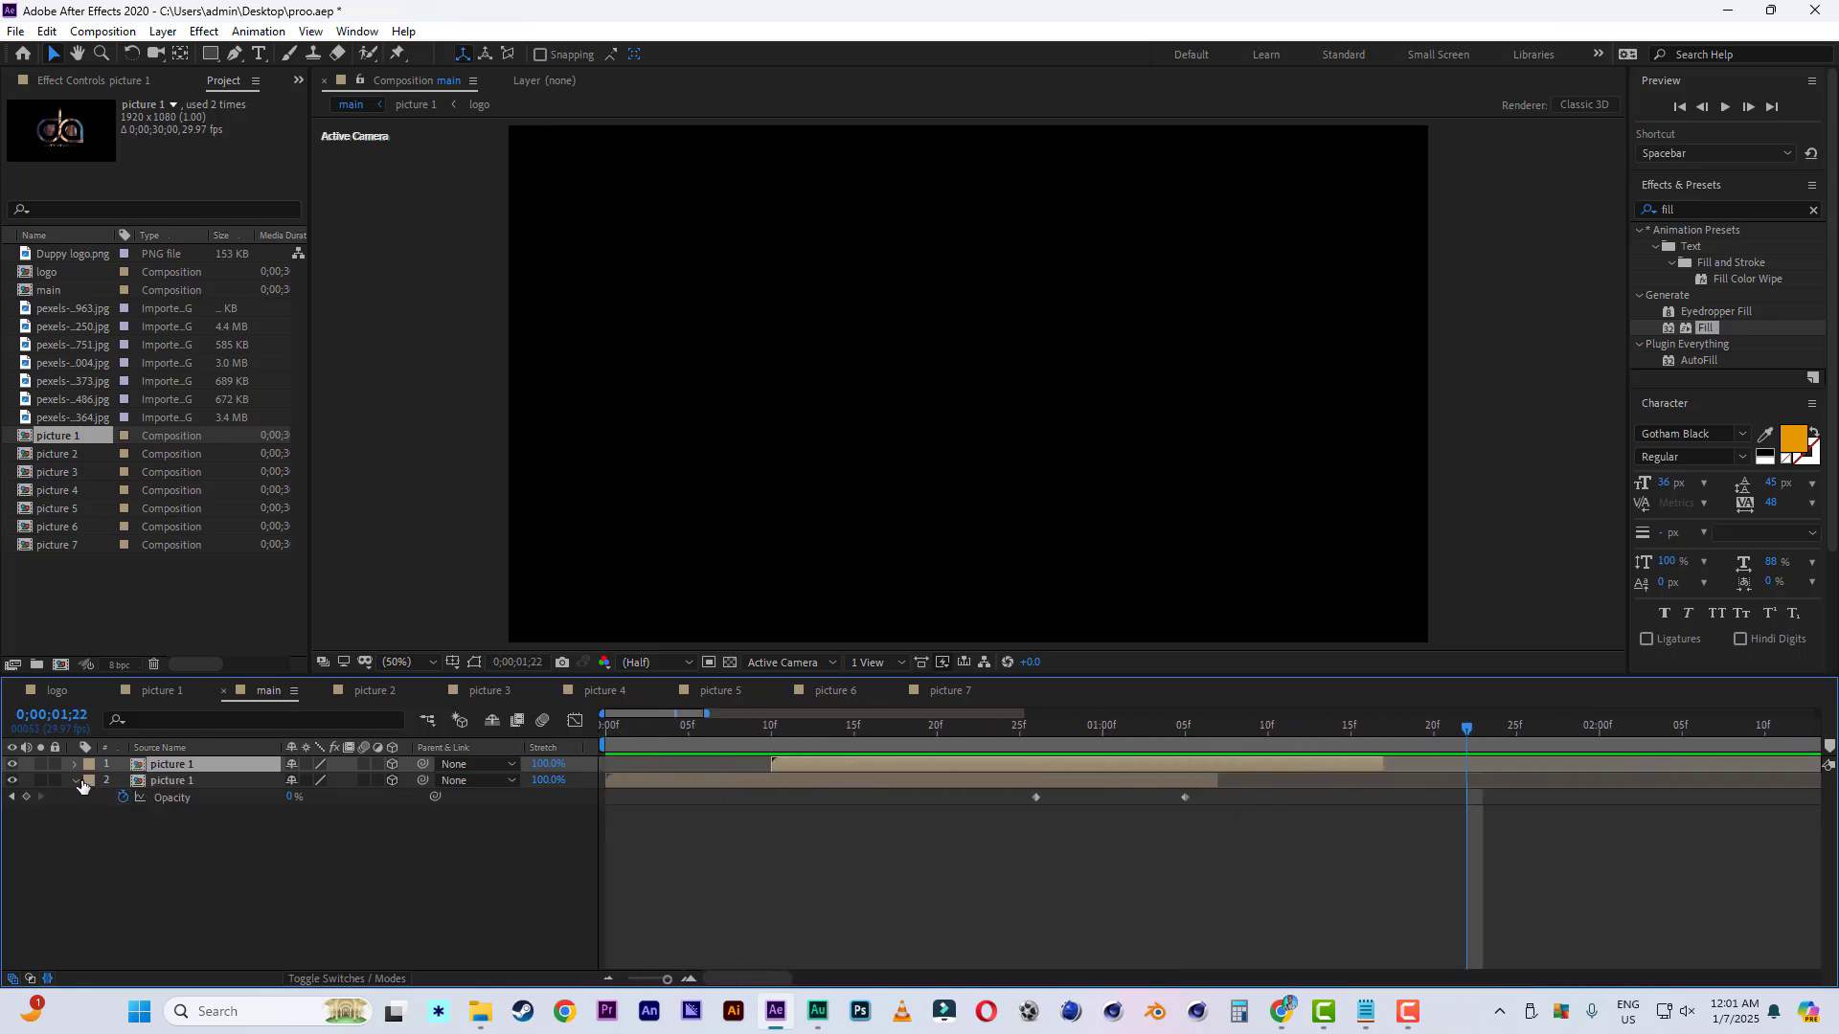
{"action": "left_click", "coordinate": [172, 779], "text": "shift"}
{"action": "key", "text": "ctrl+d"}
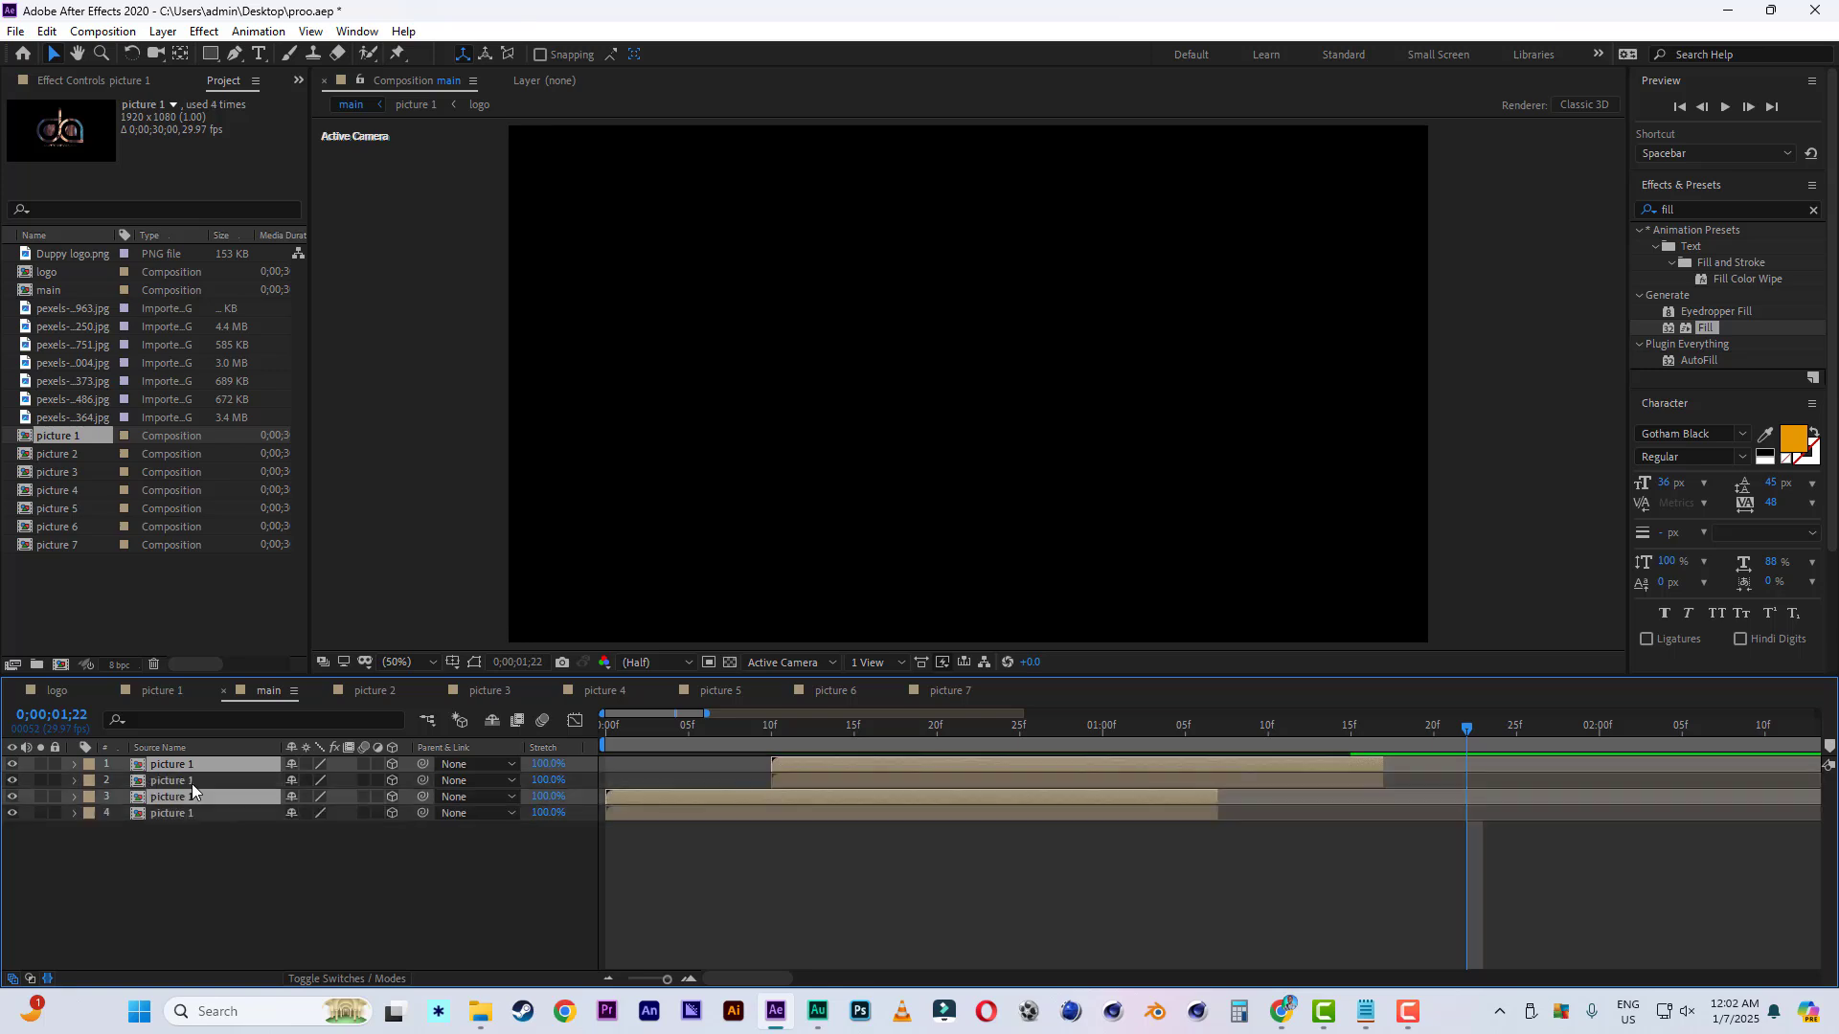
{"action": "left_click_drag", "start_coordinate": [186, 796], "coordinate": [187, 777]}
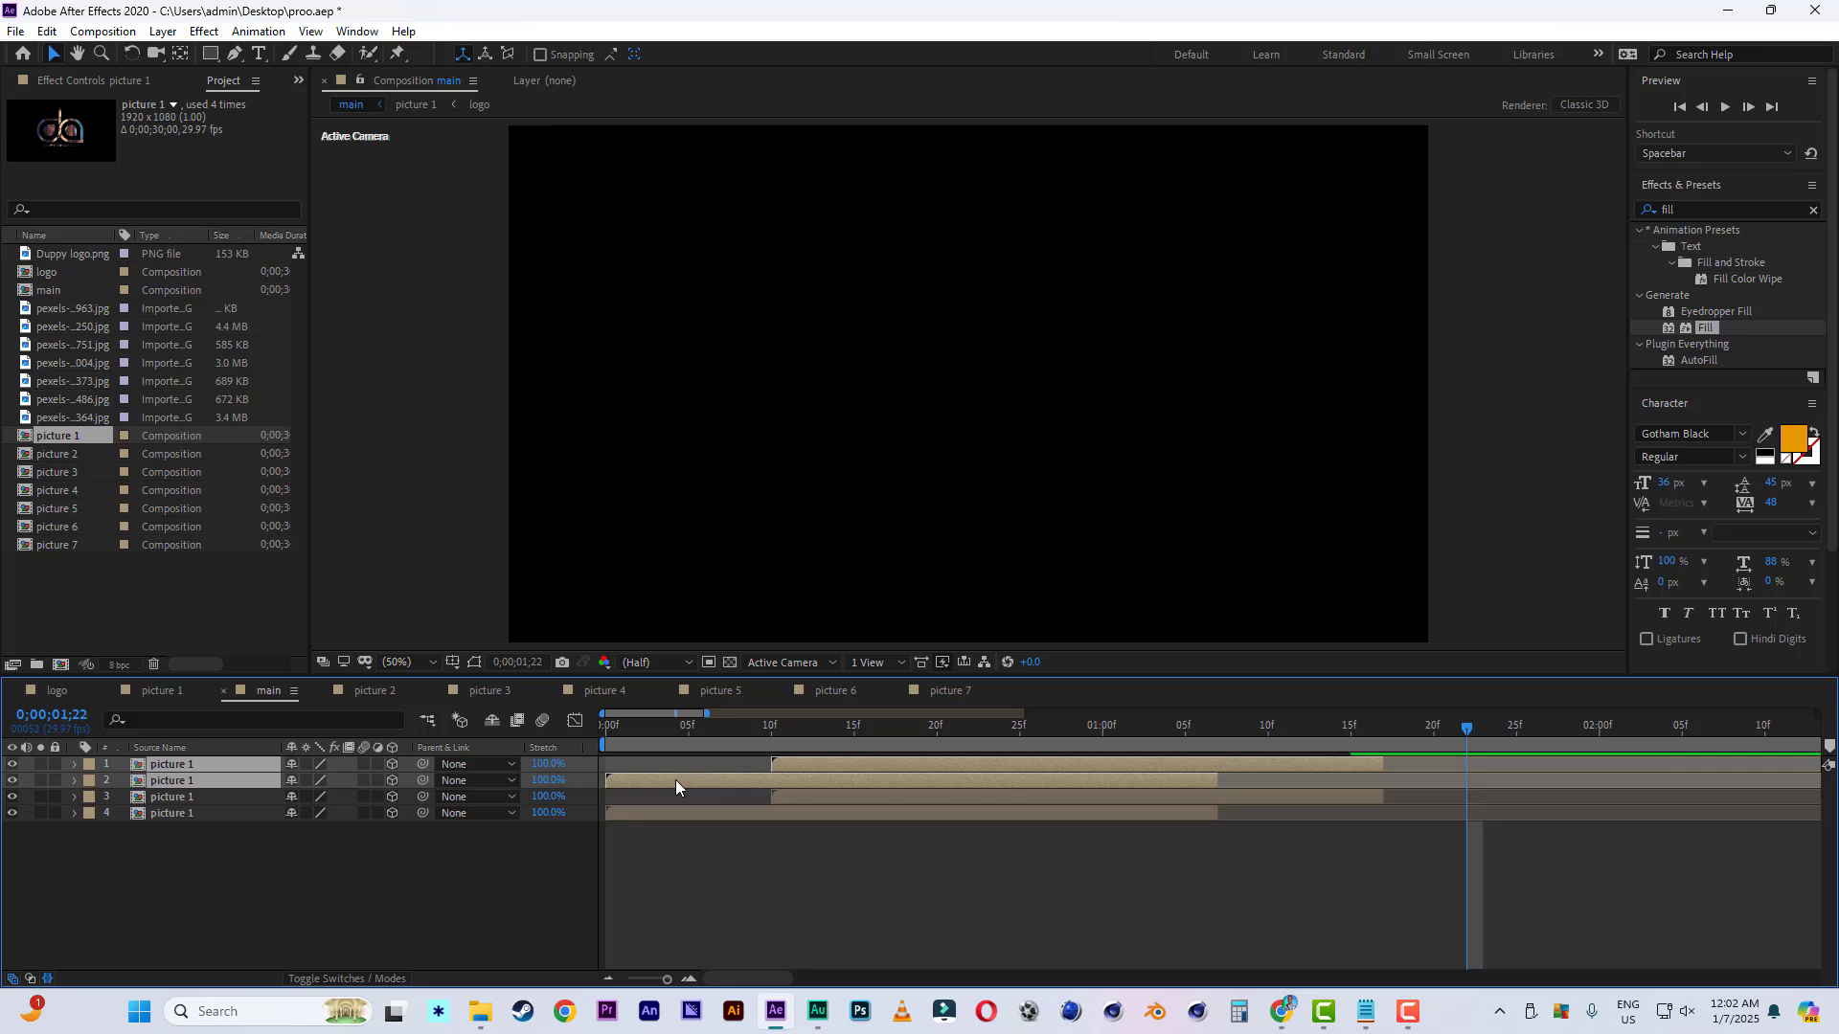
{"action": "left_click_drag", "start_coordinate": [655, 779], "coordinate": [989, 784]}
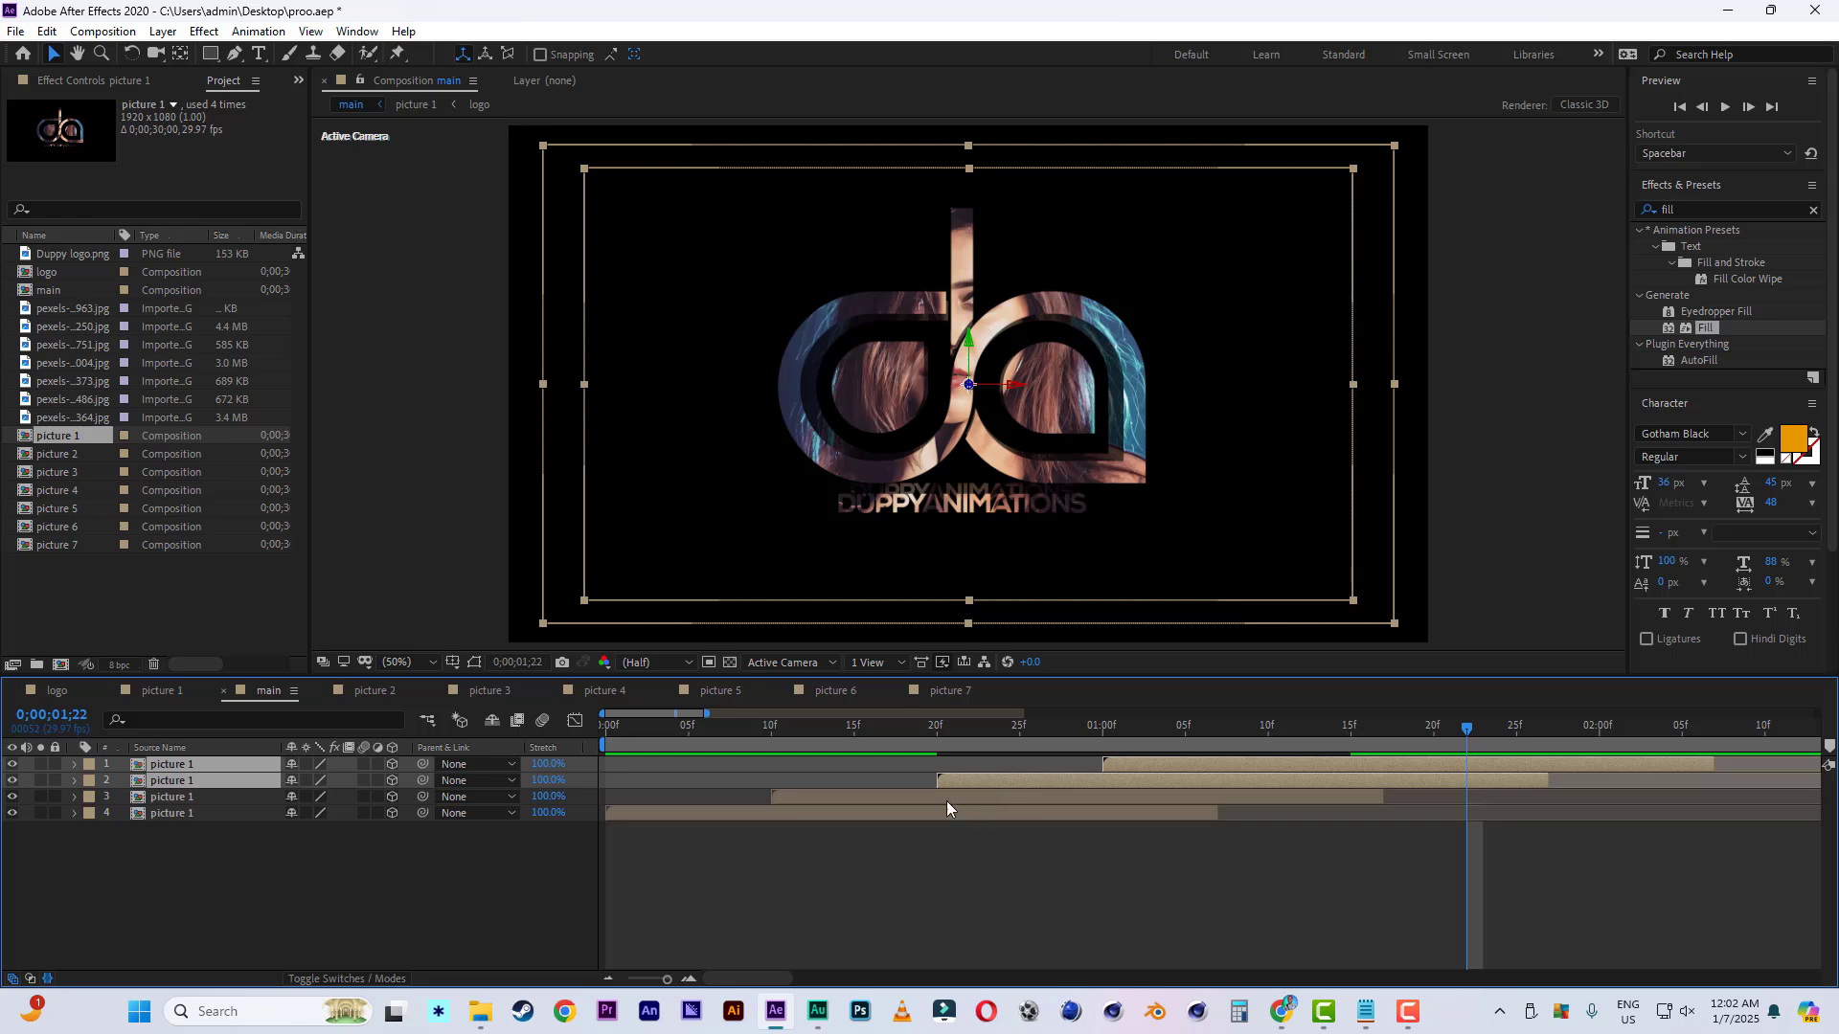
Duplicate all four picture 1 layers, stack the copies on top, and offset them to start at 0;00;01;10.
{"action": "left_click_drag", "start_coordinate": [156, 869], "coordinate": [178, 764]}
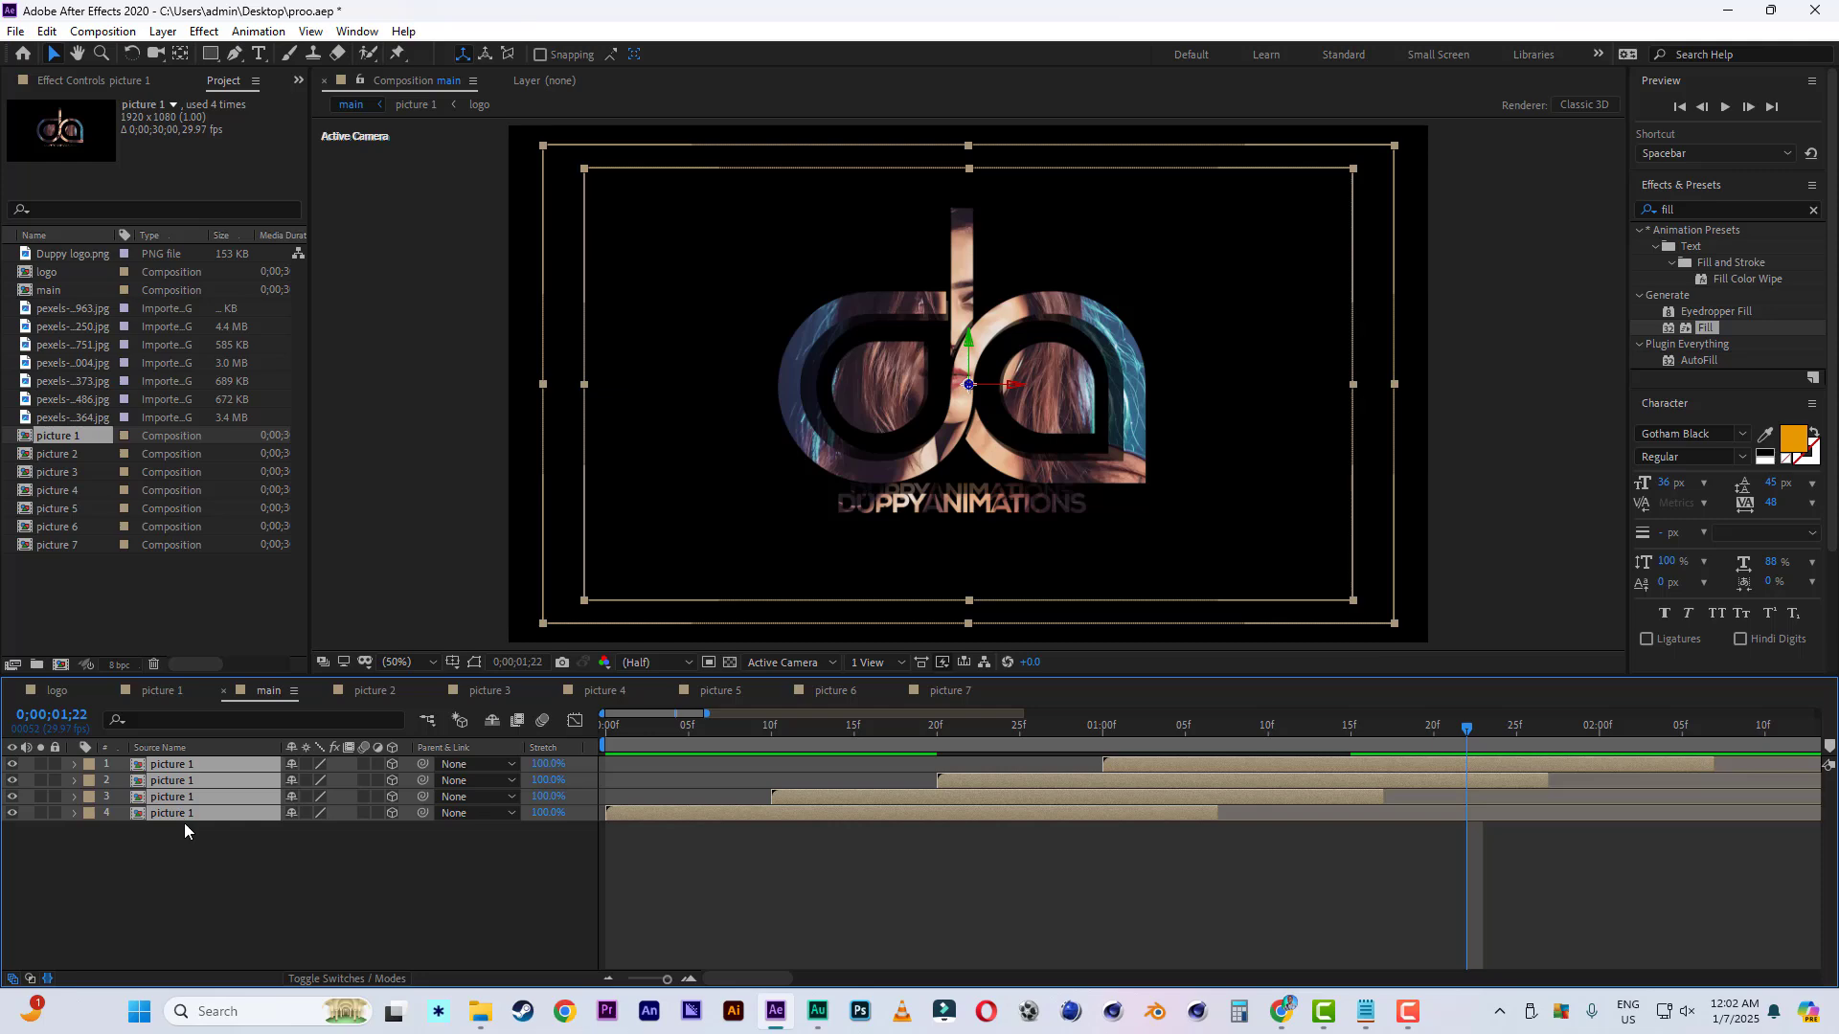
{"action": "key", "text": "ctrl+d"}
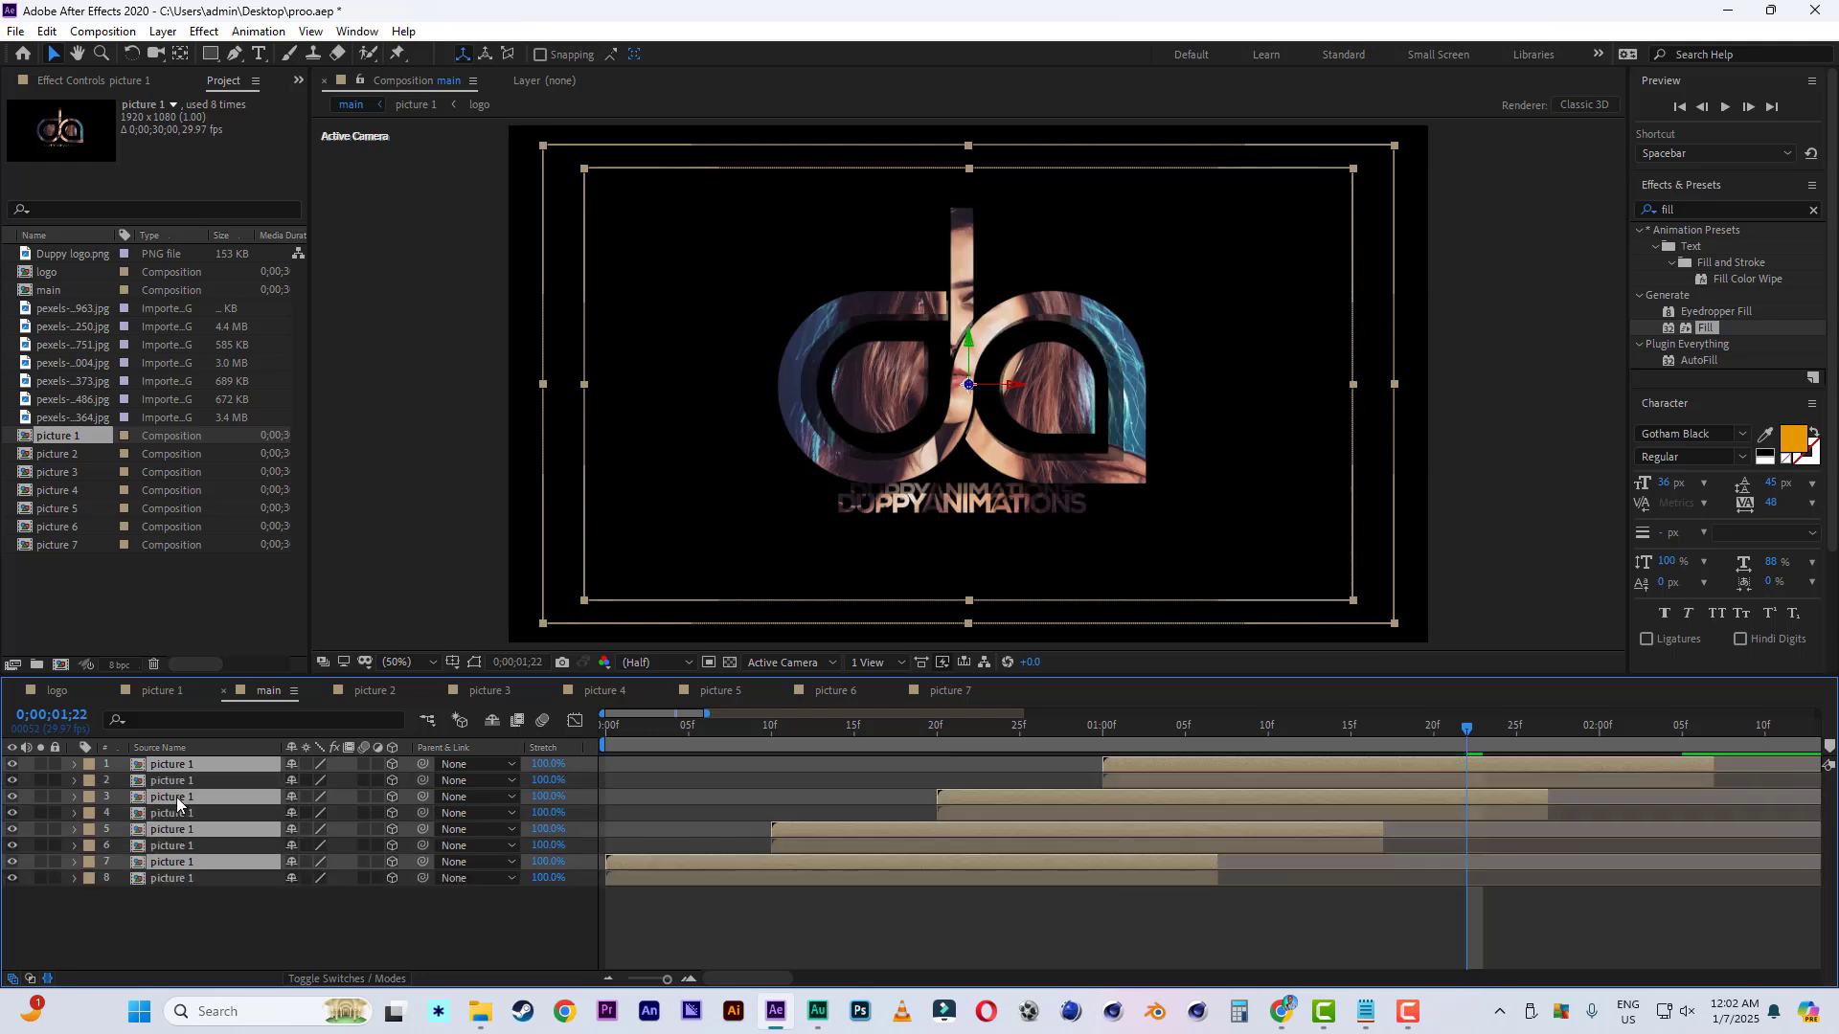
{"action": "left_click_drag", "start_coordinate": [179, 781], "coordinate": [178, 759]}
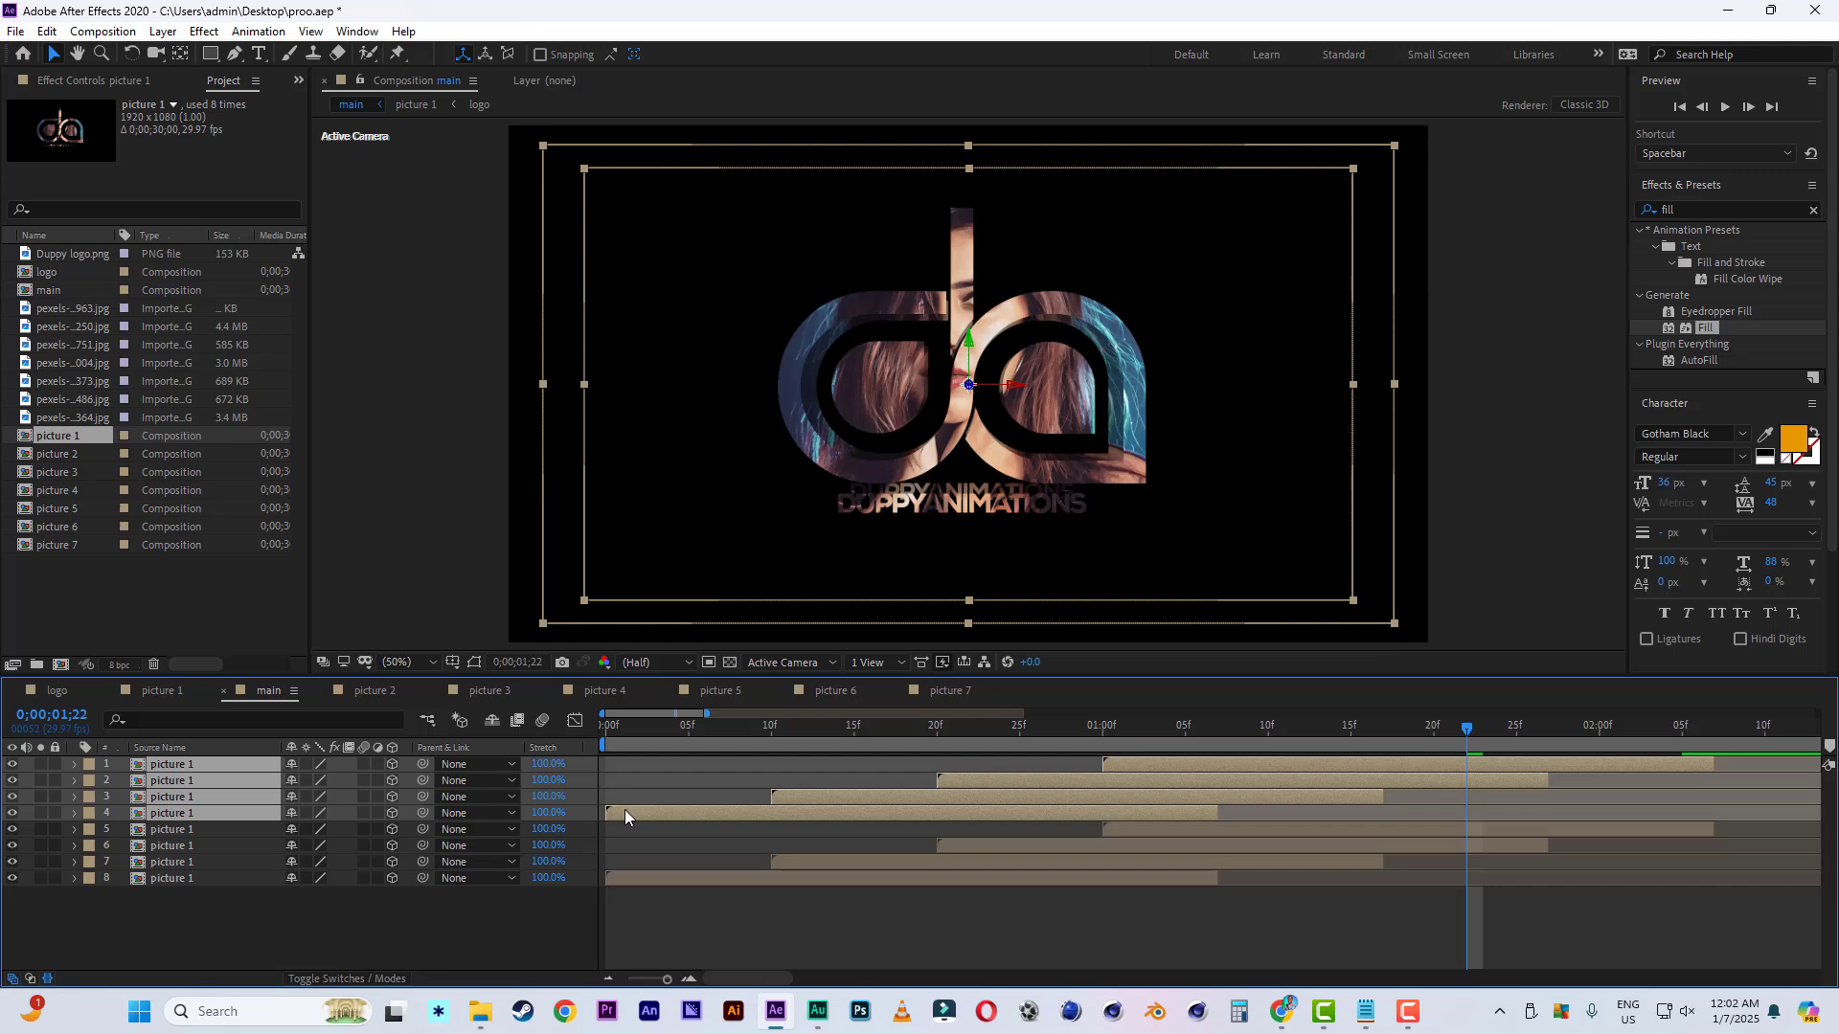
{"action": "left_click_drag", "start_coordinate": [625, 812], "coordinate": [1289, 821]}
Preview the eight staggered picture 1 layers from the start and save the project.
{"action": "left_click_drag", "start_coordinate": [706, 714], "coordinate": [904, 713]}
{"action": "left_click_drag", "start_coordinate": [743, 724], "coordinate": [584, 729]}
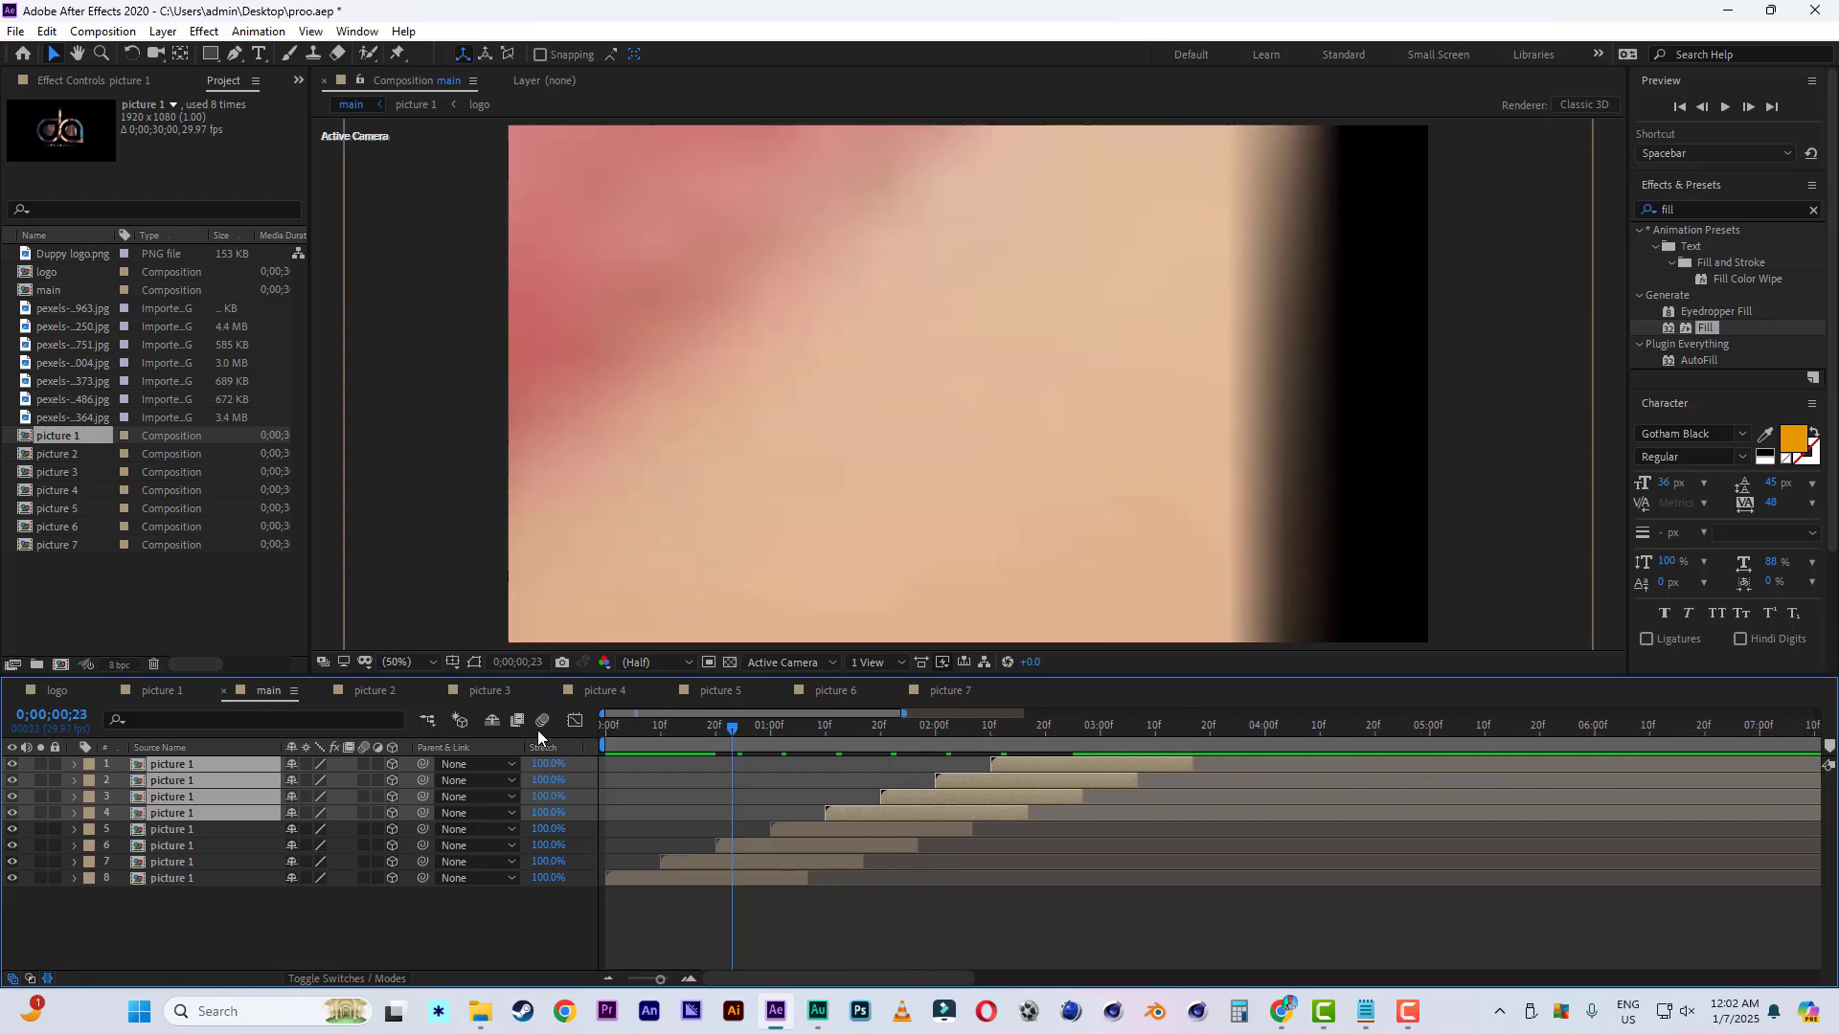
{"action": "key", "text": "space"}
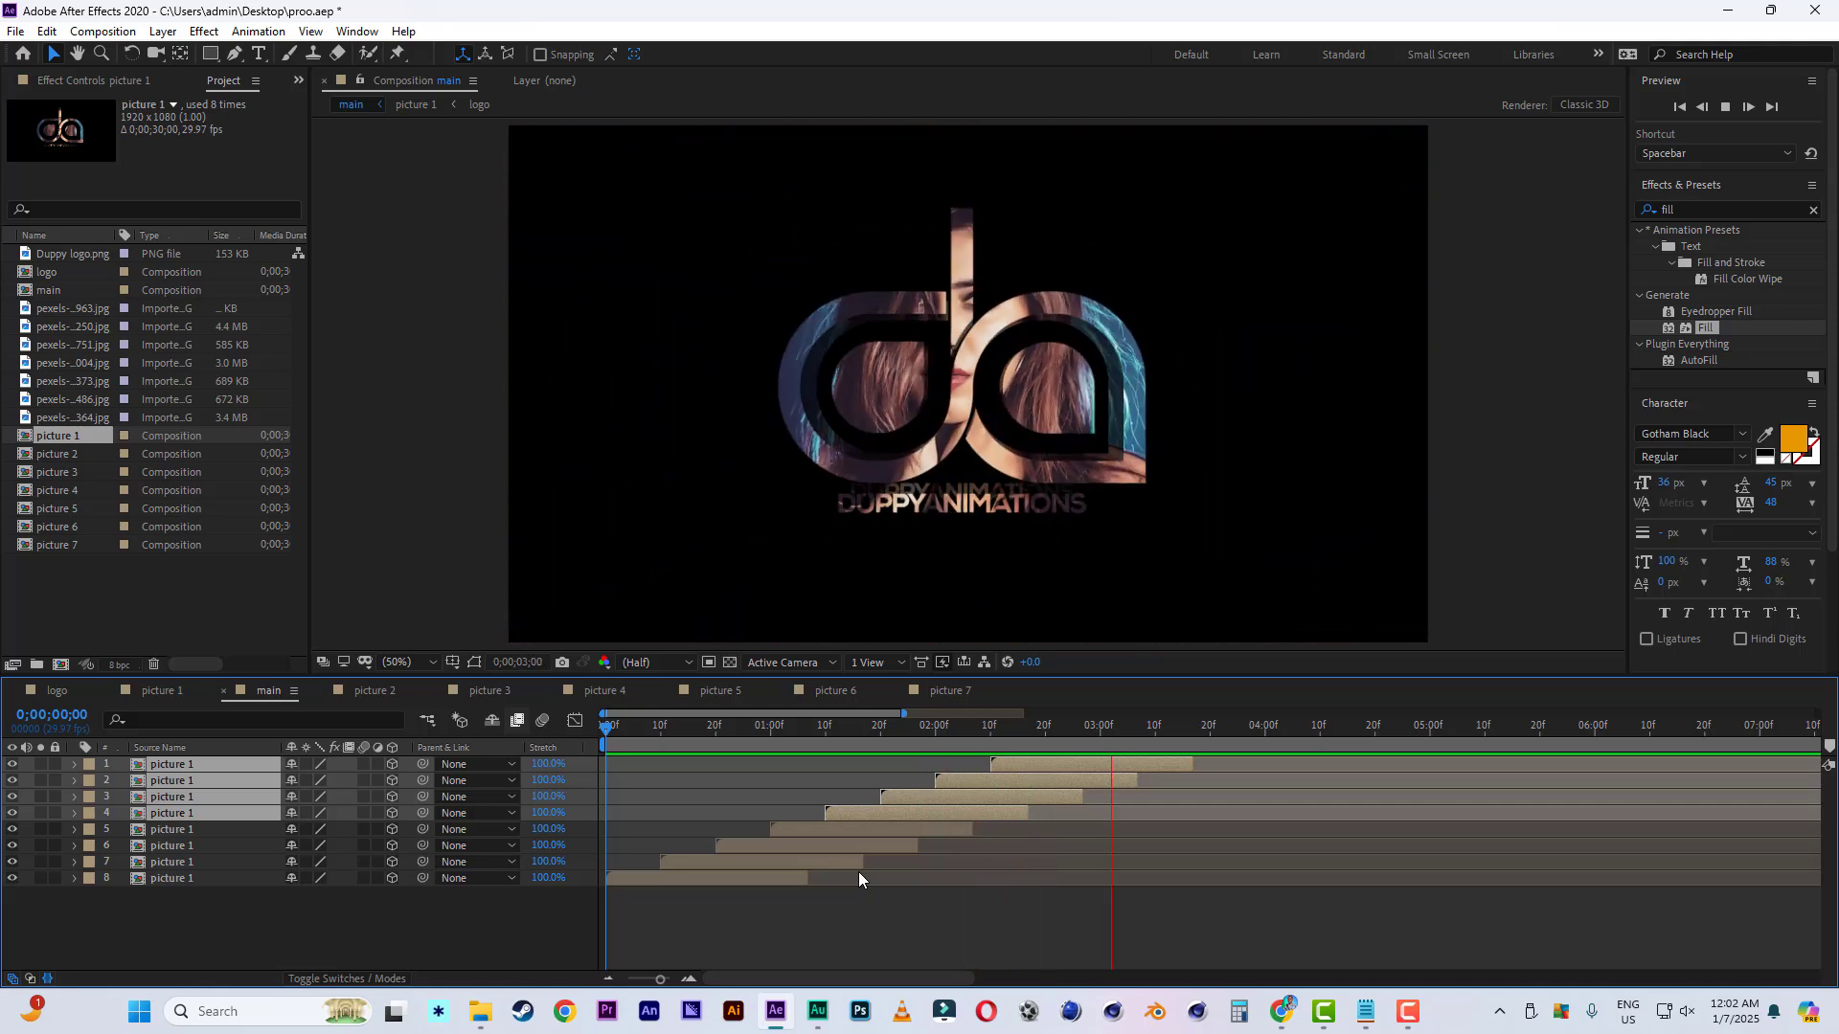
{"action": "key", "text": "space"}
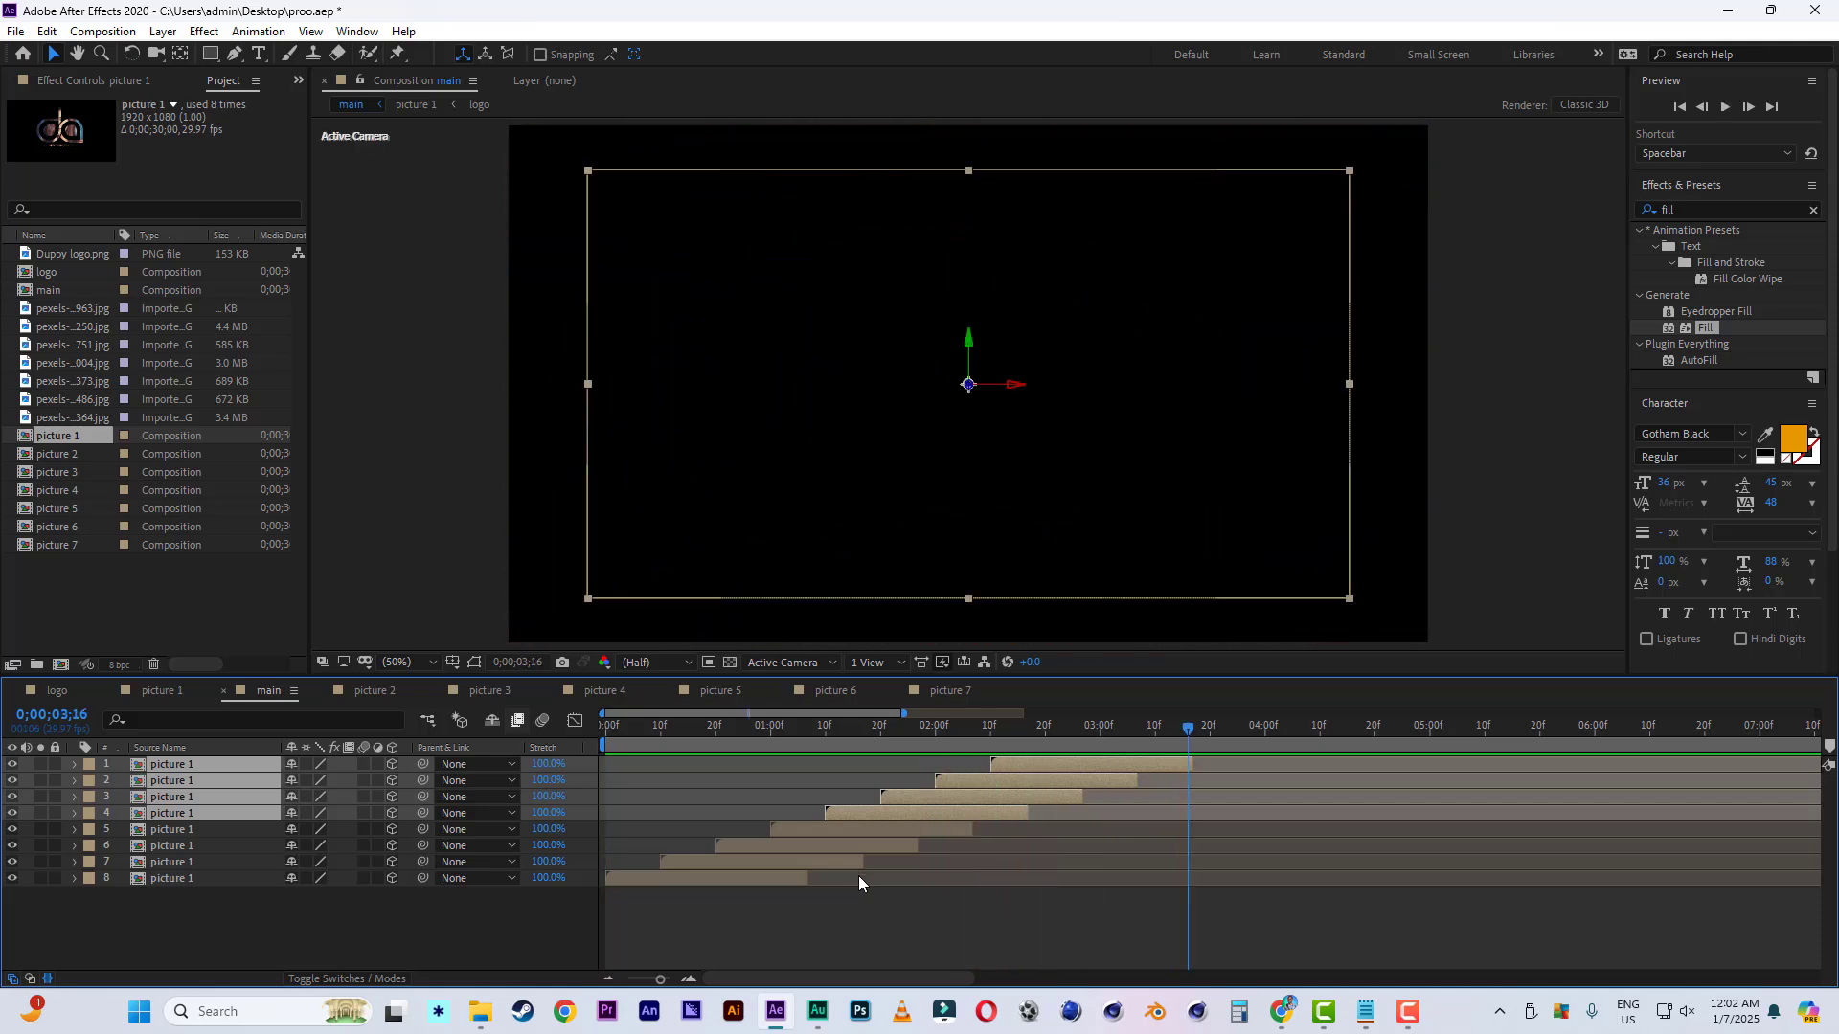
{"action": "left_click", "coordinate": [726, 725]}
{"action": "left_click", "coordinate": [17, 31]}
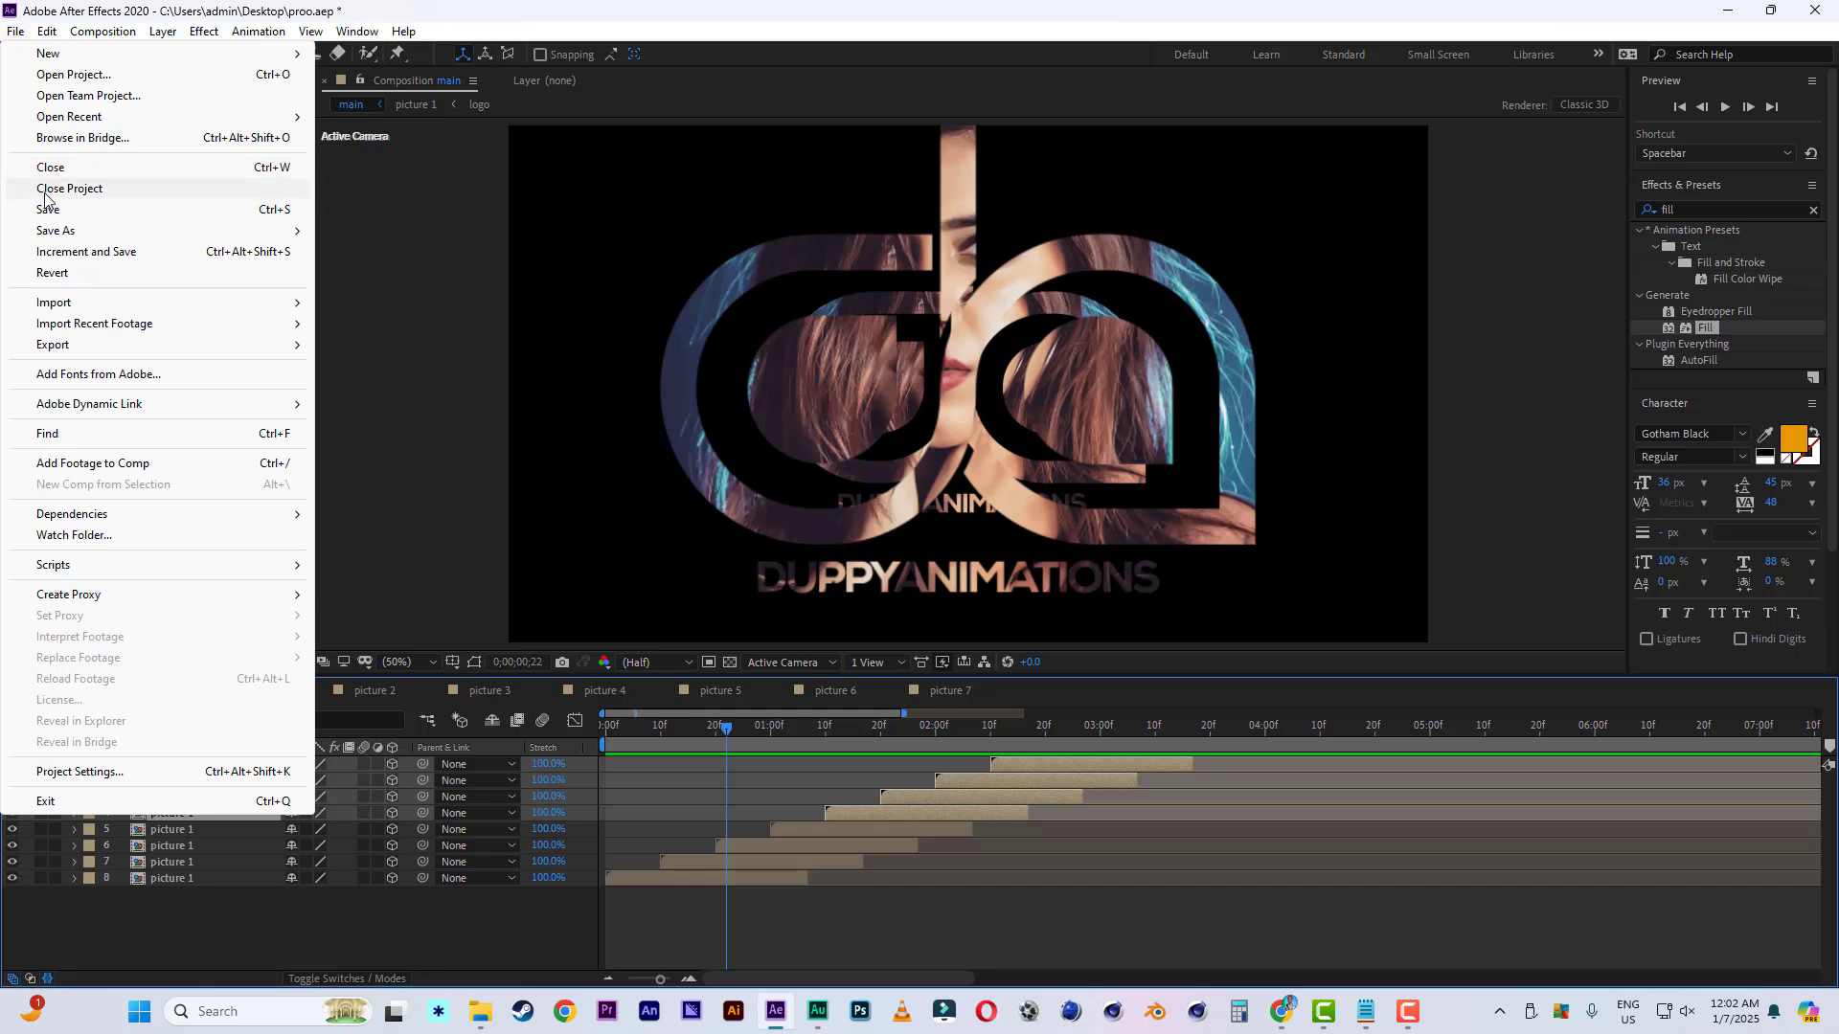
{"action": "left_click", "coordinate": [141, 817]}
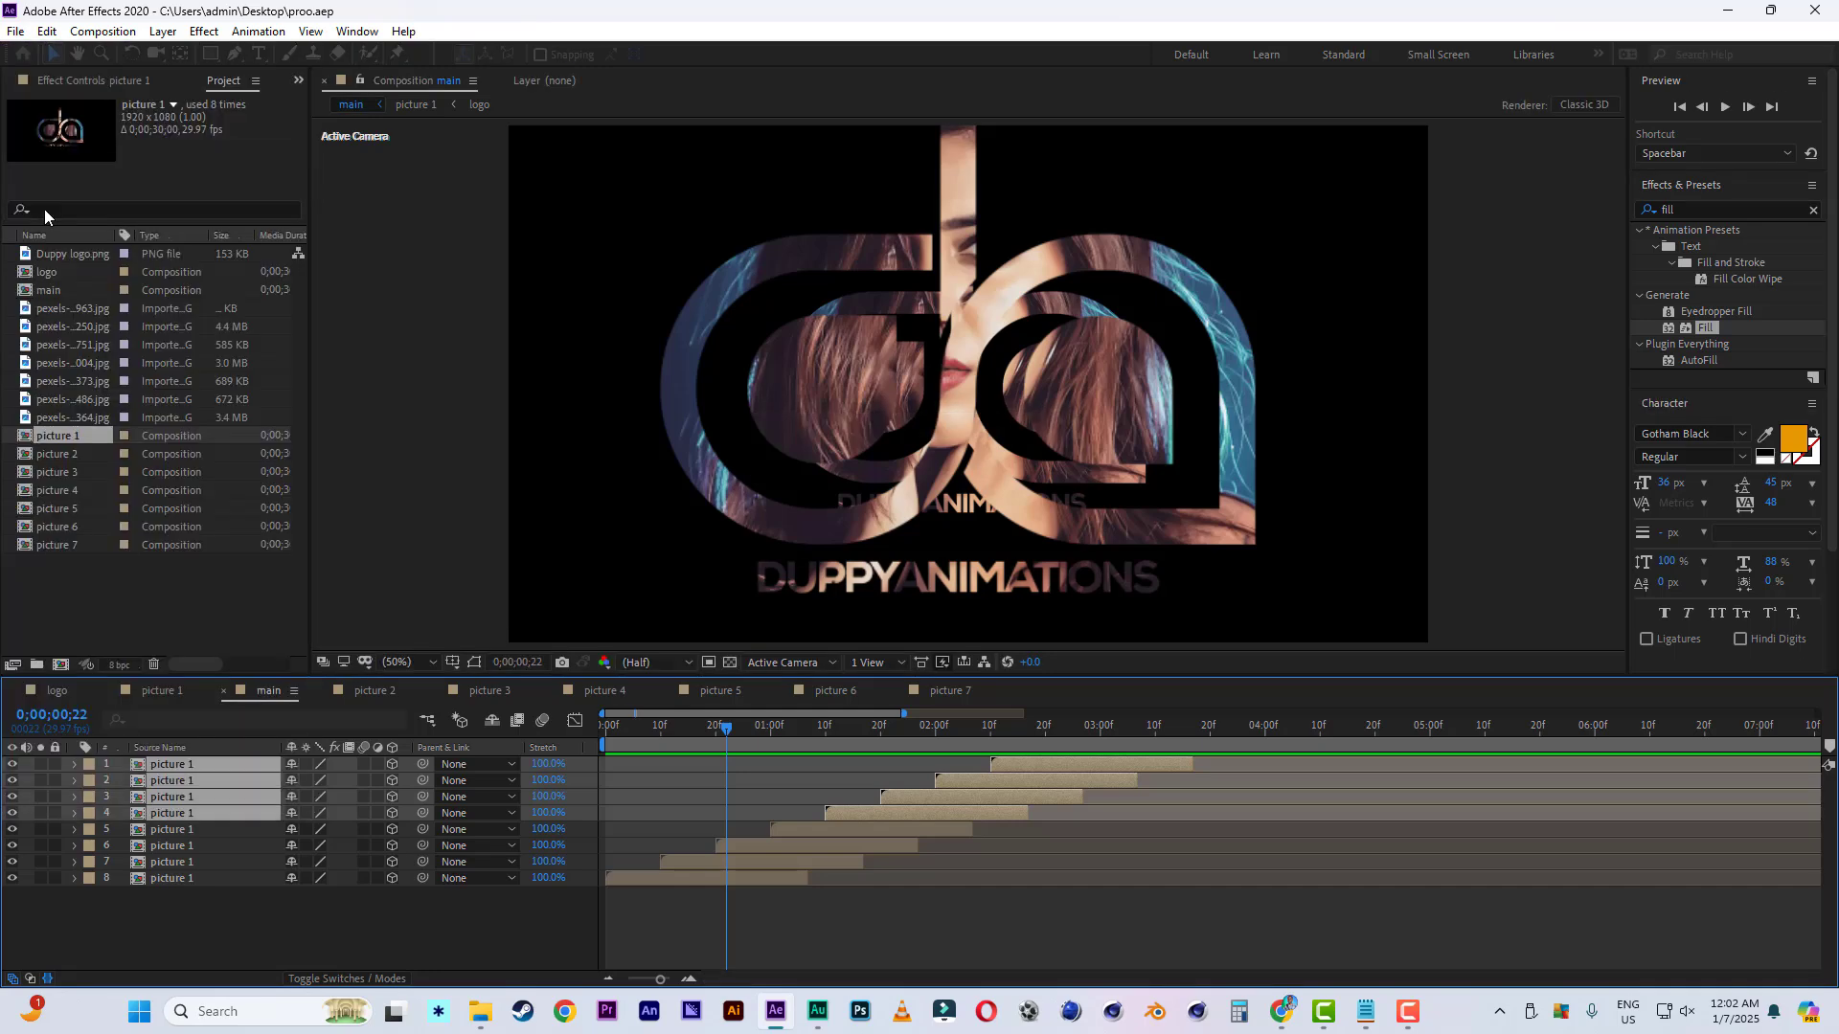
Replace the source of layer 7 with picture 2 and of layer 6 with picture 3.
{"action": "left_click", "coordinate": [191, 935]}
{"action": "left_click", "coordinate": [188, 877]}
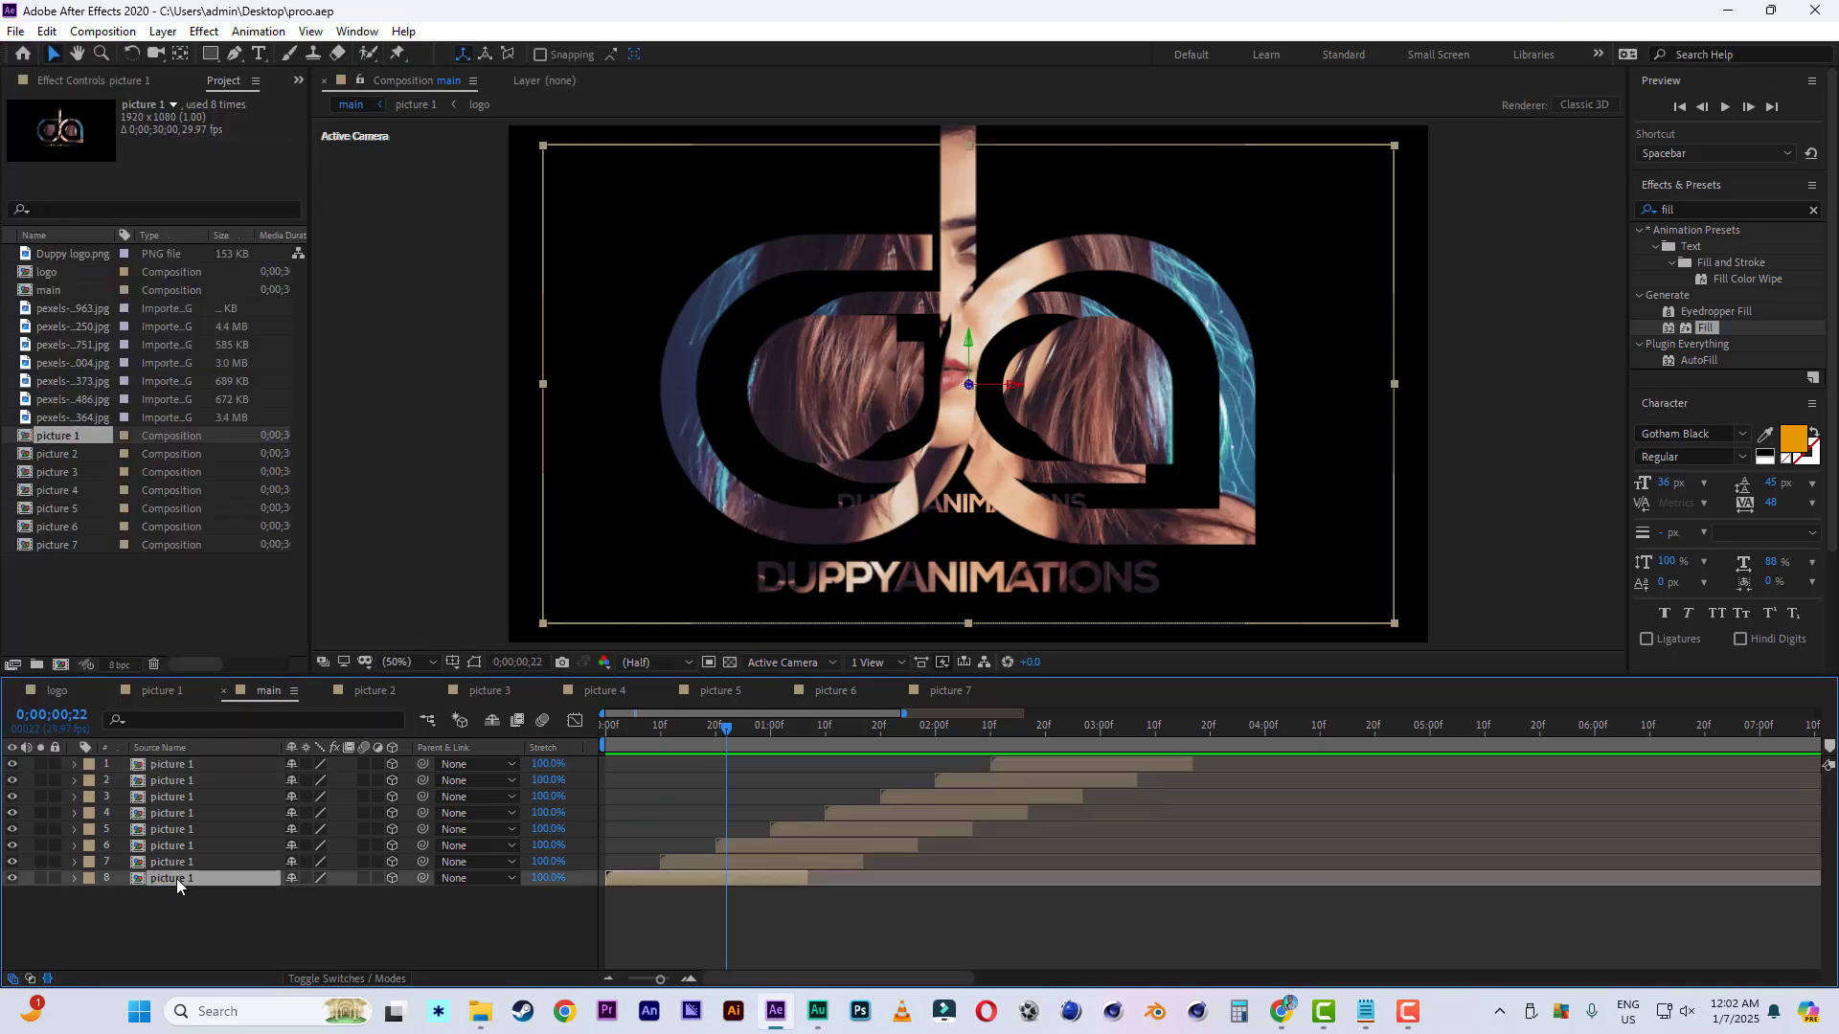
{"action": "left_click", "coordinate": [189, 864]}
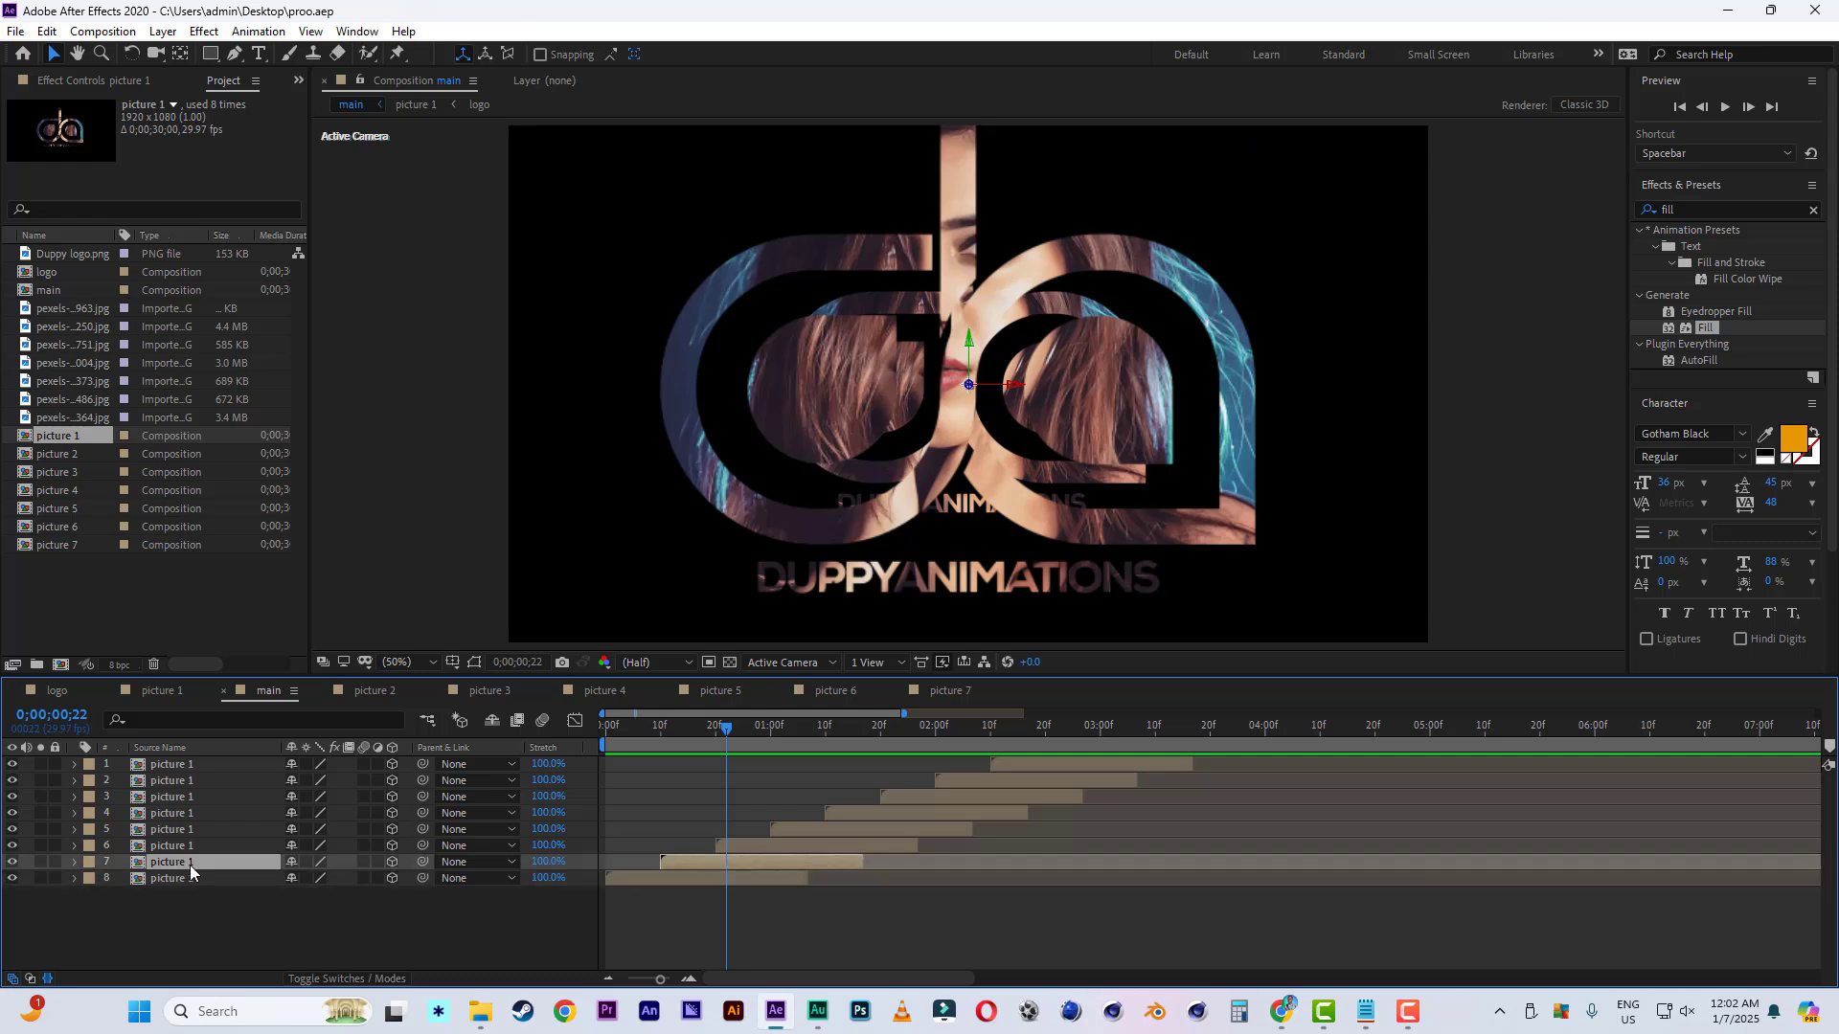
{"action": "left_click", "coordinate": [63, 454]}
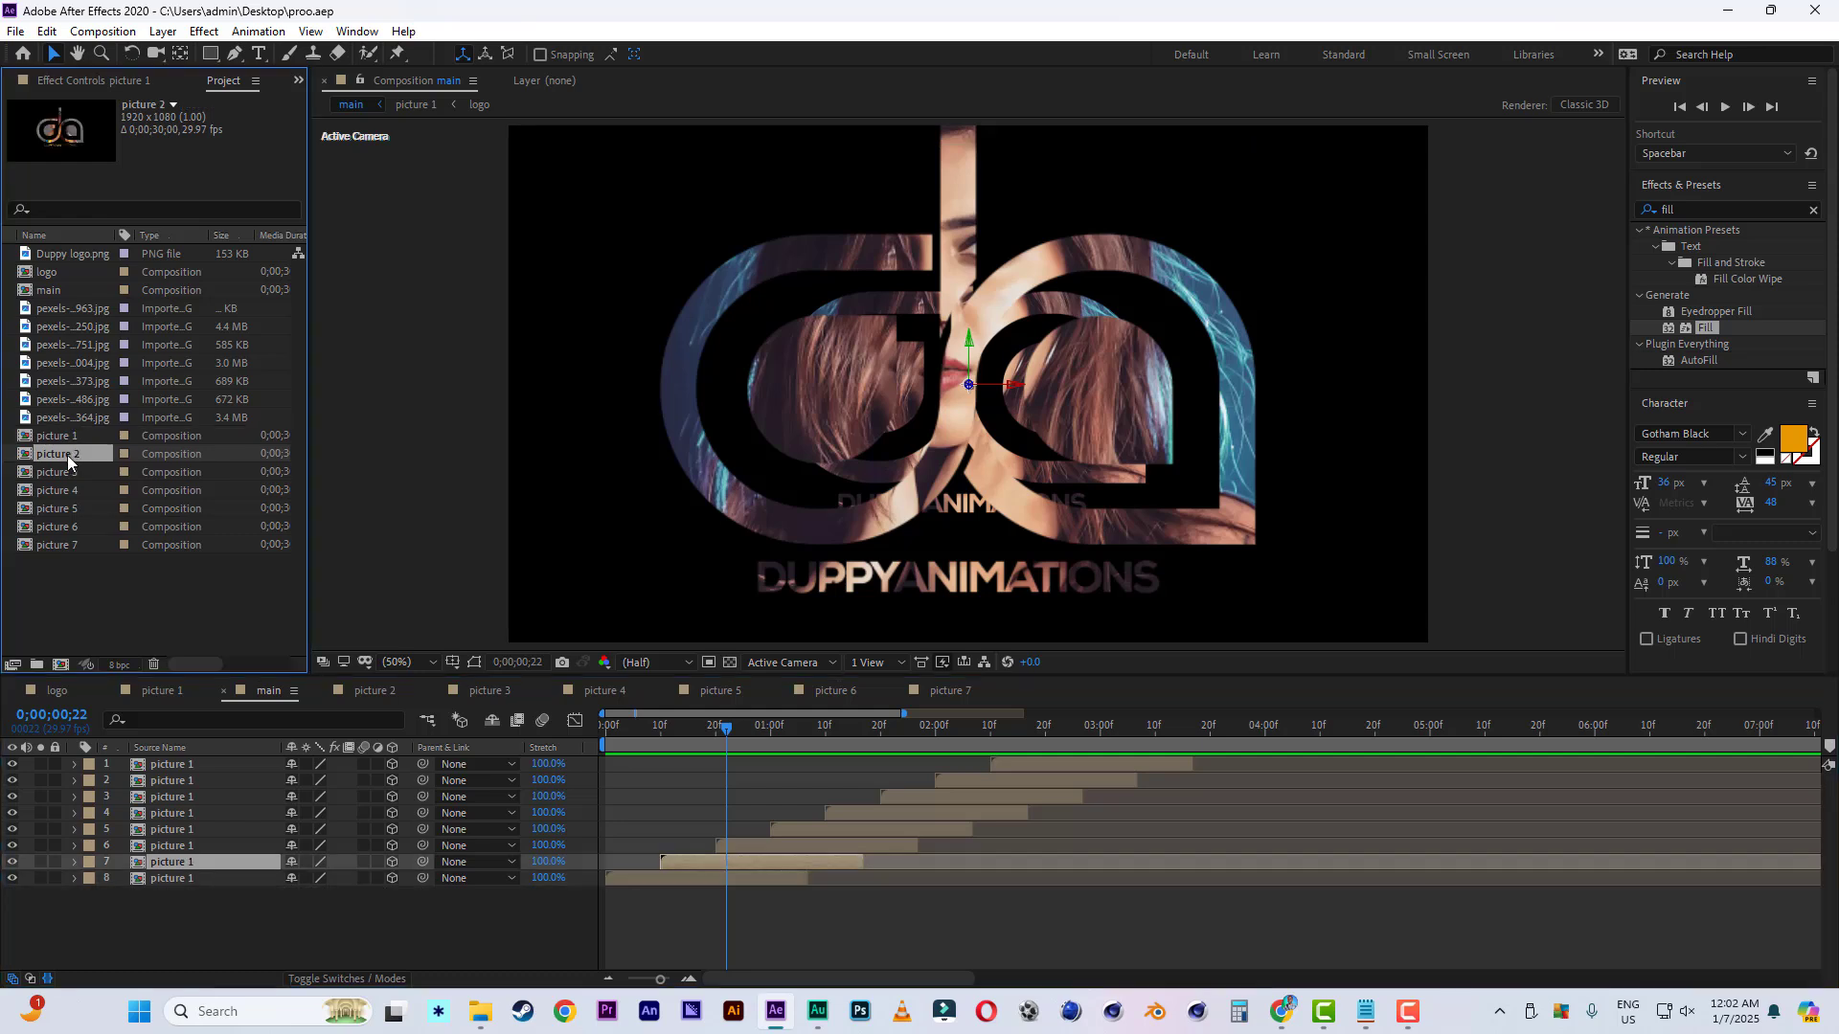
{"action": "left_click_drag", "start_coordinate": [67, 462], "coordinate": [187, 862]}
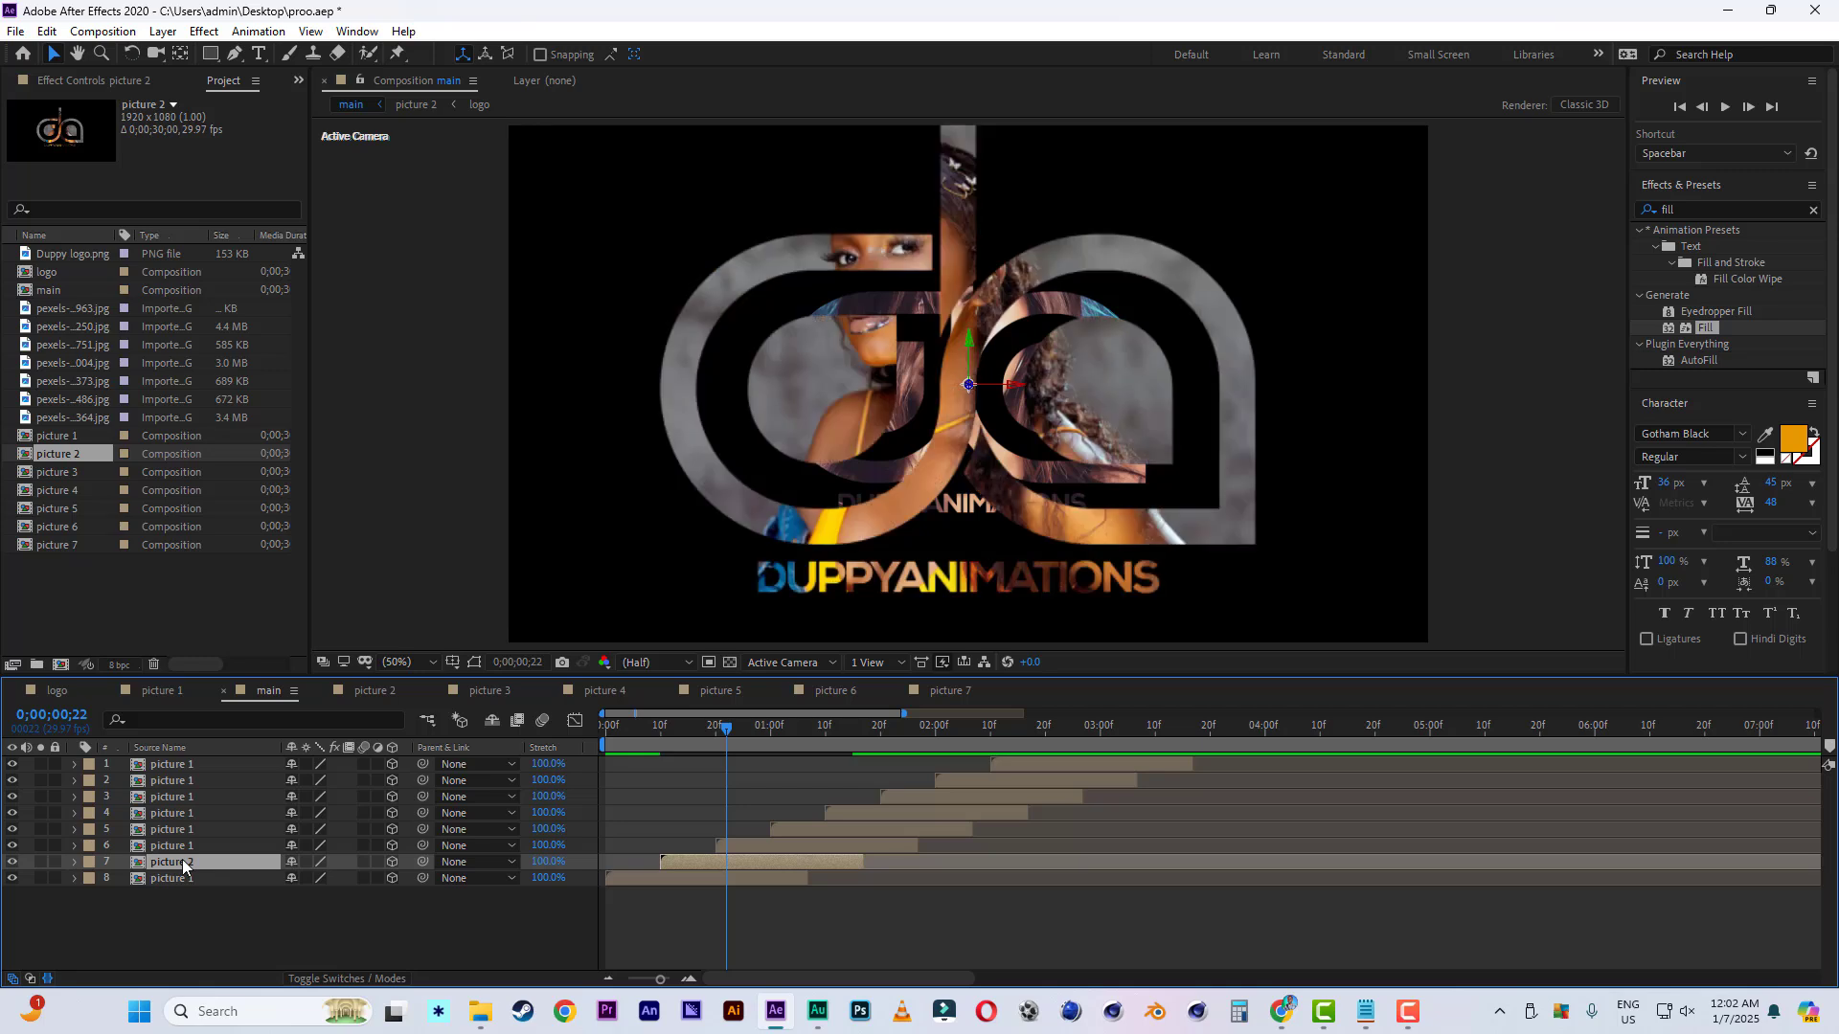
{"action": "left_click", "coordinate": [174, 846]}
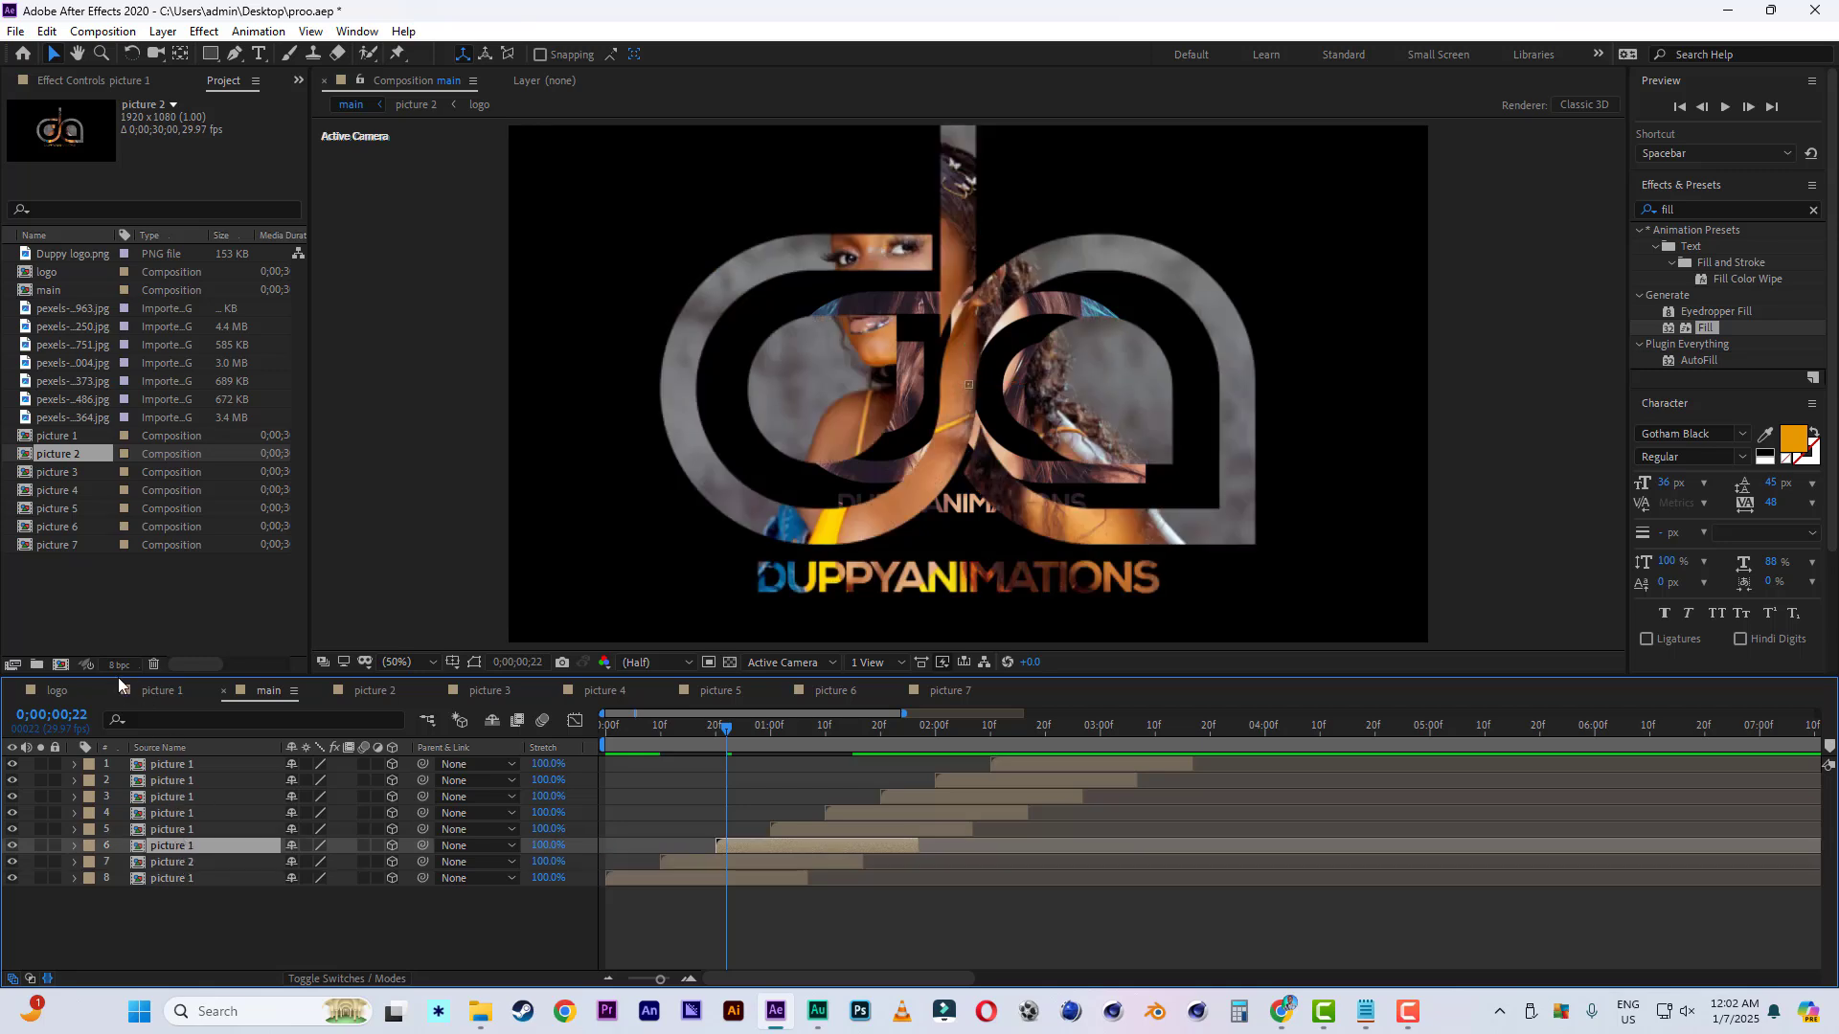
{"action": "left_click", "coordinate": [73, 475]}
{"action": "left_click_drag", "start_coordinate": [177, 845], "coordinate": [181, 831]}
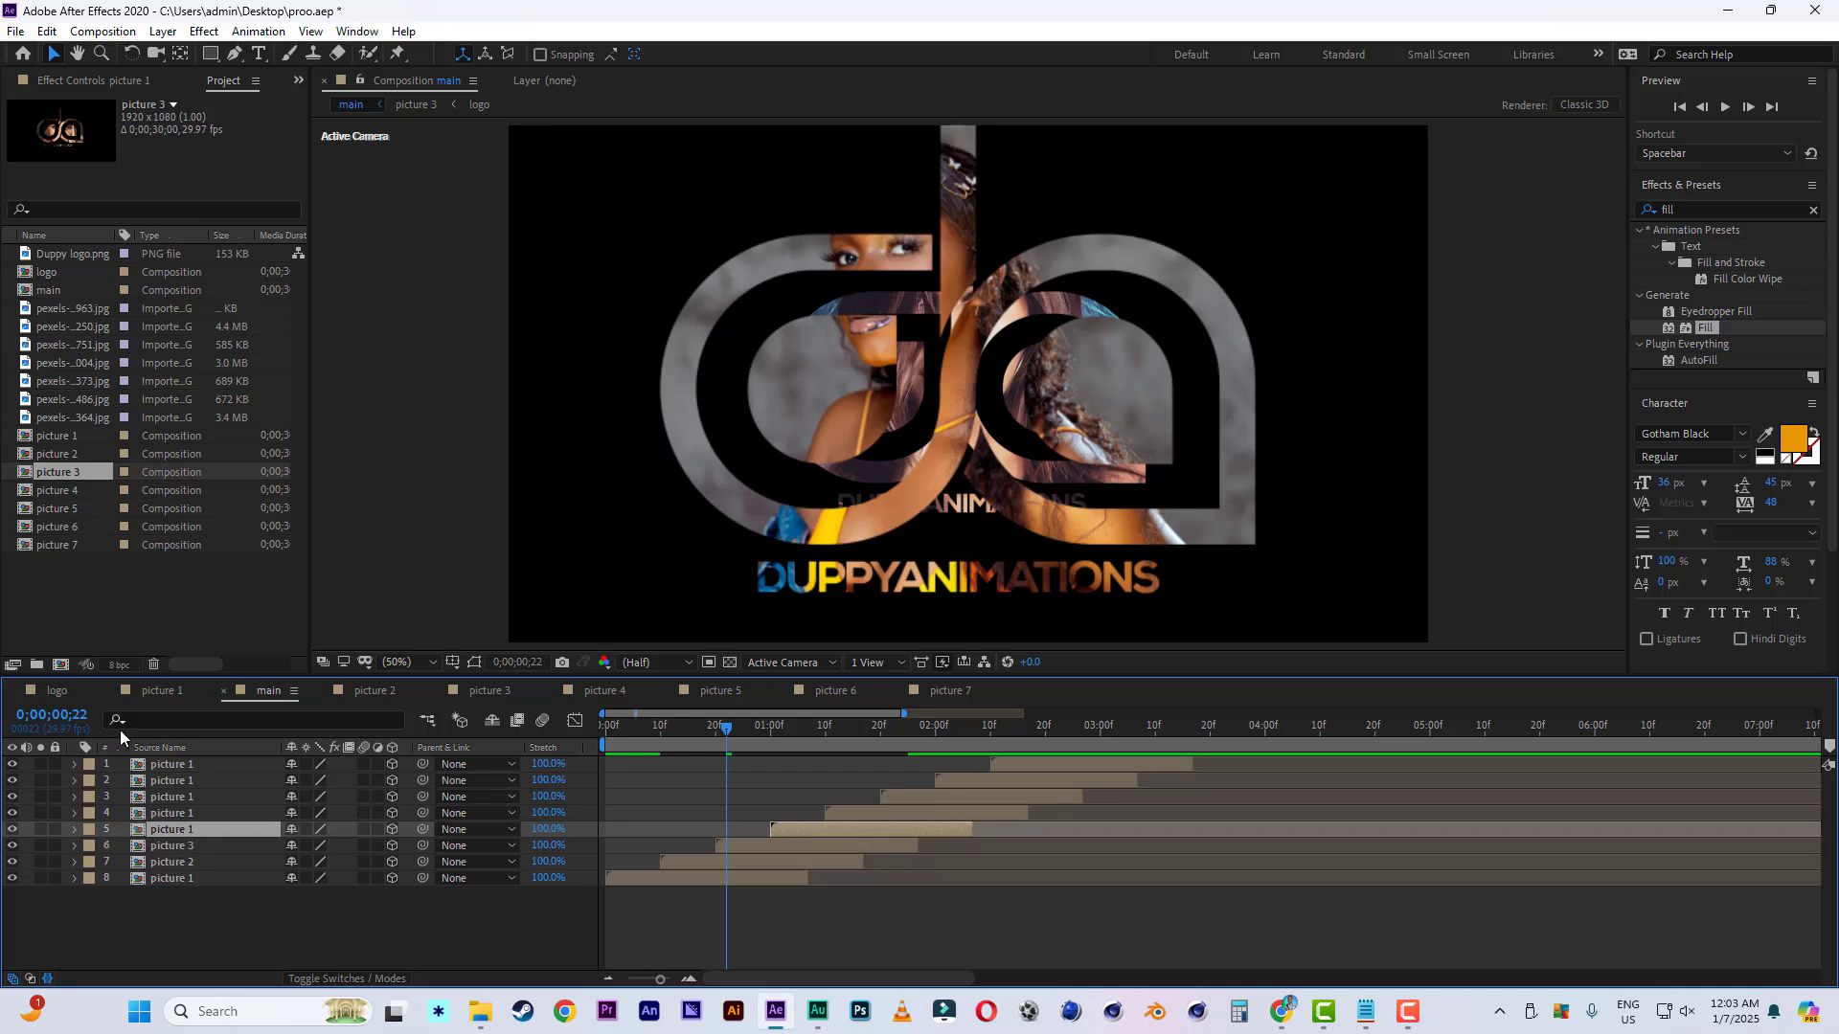
Replace the source of layer 5 with picture 4 and of layer 4 with picture 5.
{"action": "left_click_drag", "start_coordinate": [60, 490], "coordinate": [165, 836]}
{"action": "left_click", "coordinate": [182, 814]}
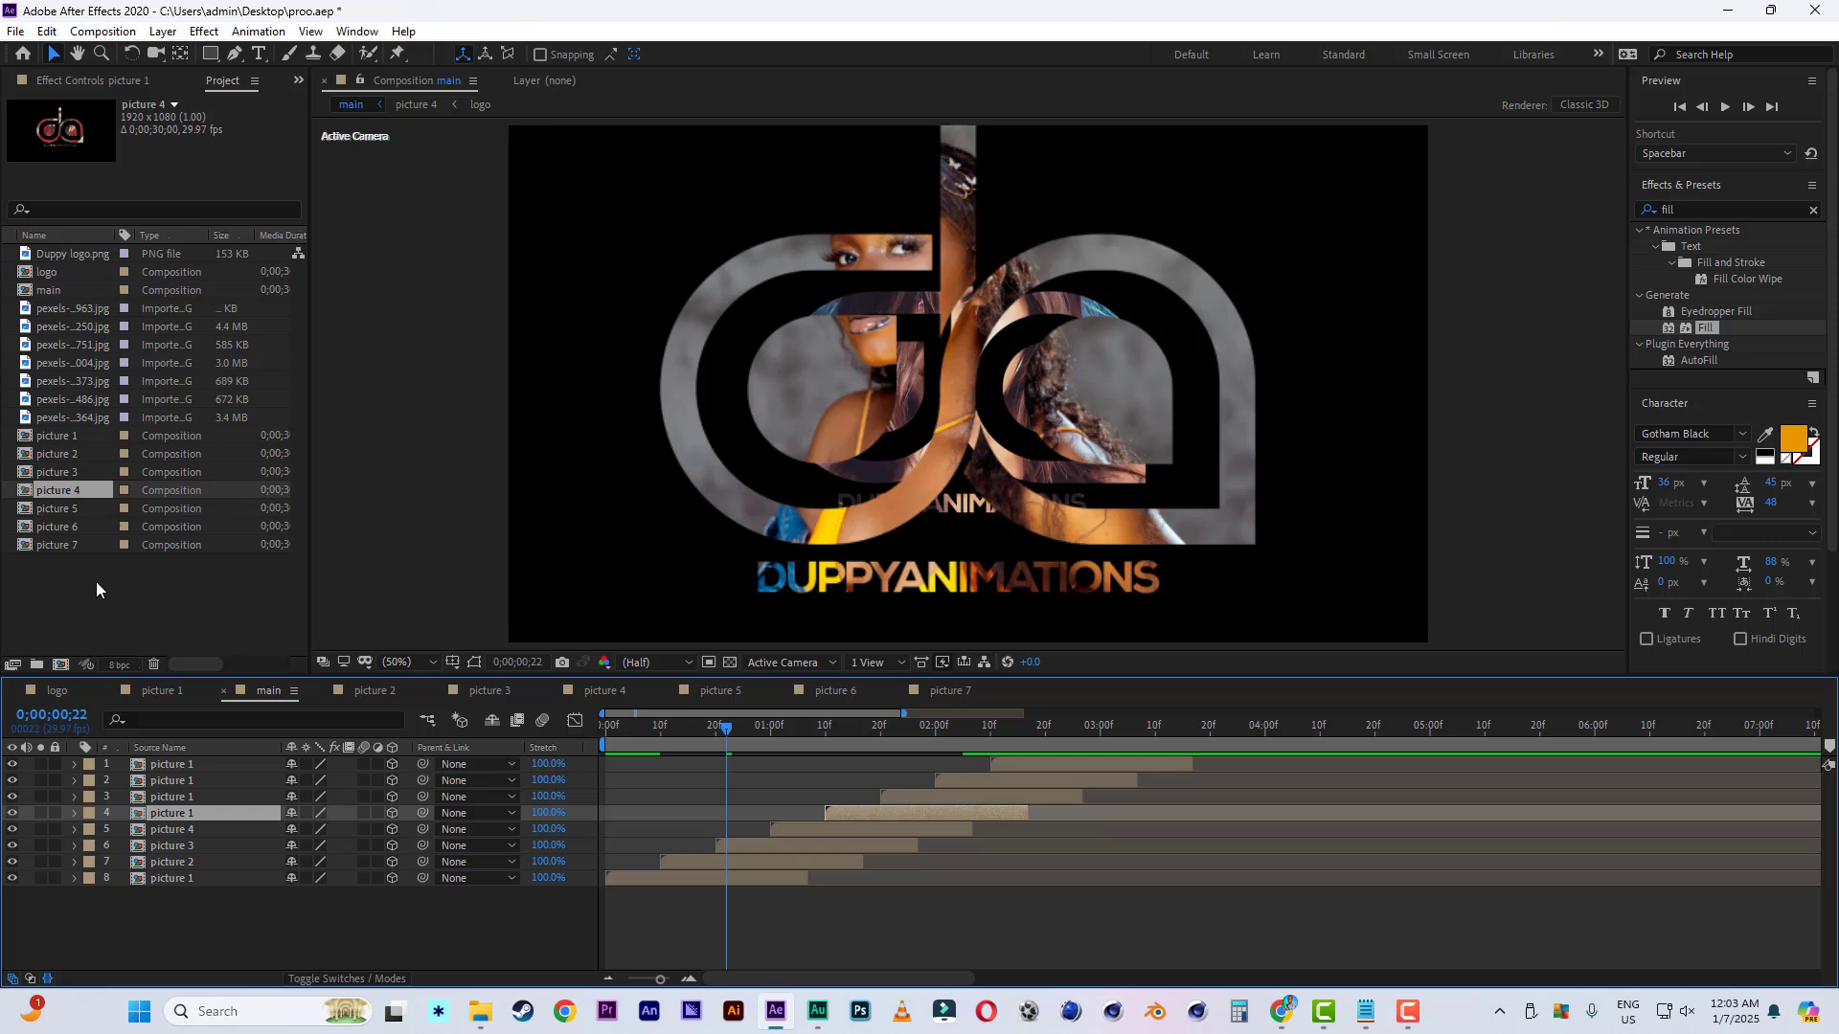
{"action": "left_click", "coordinate": [58, 509]}
{"action": "left_click_drag", "start_coordinate": [72, 535], "coordinate": [186, 796]}
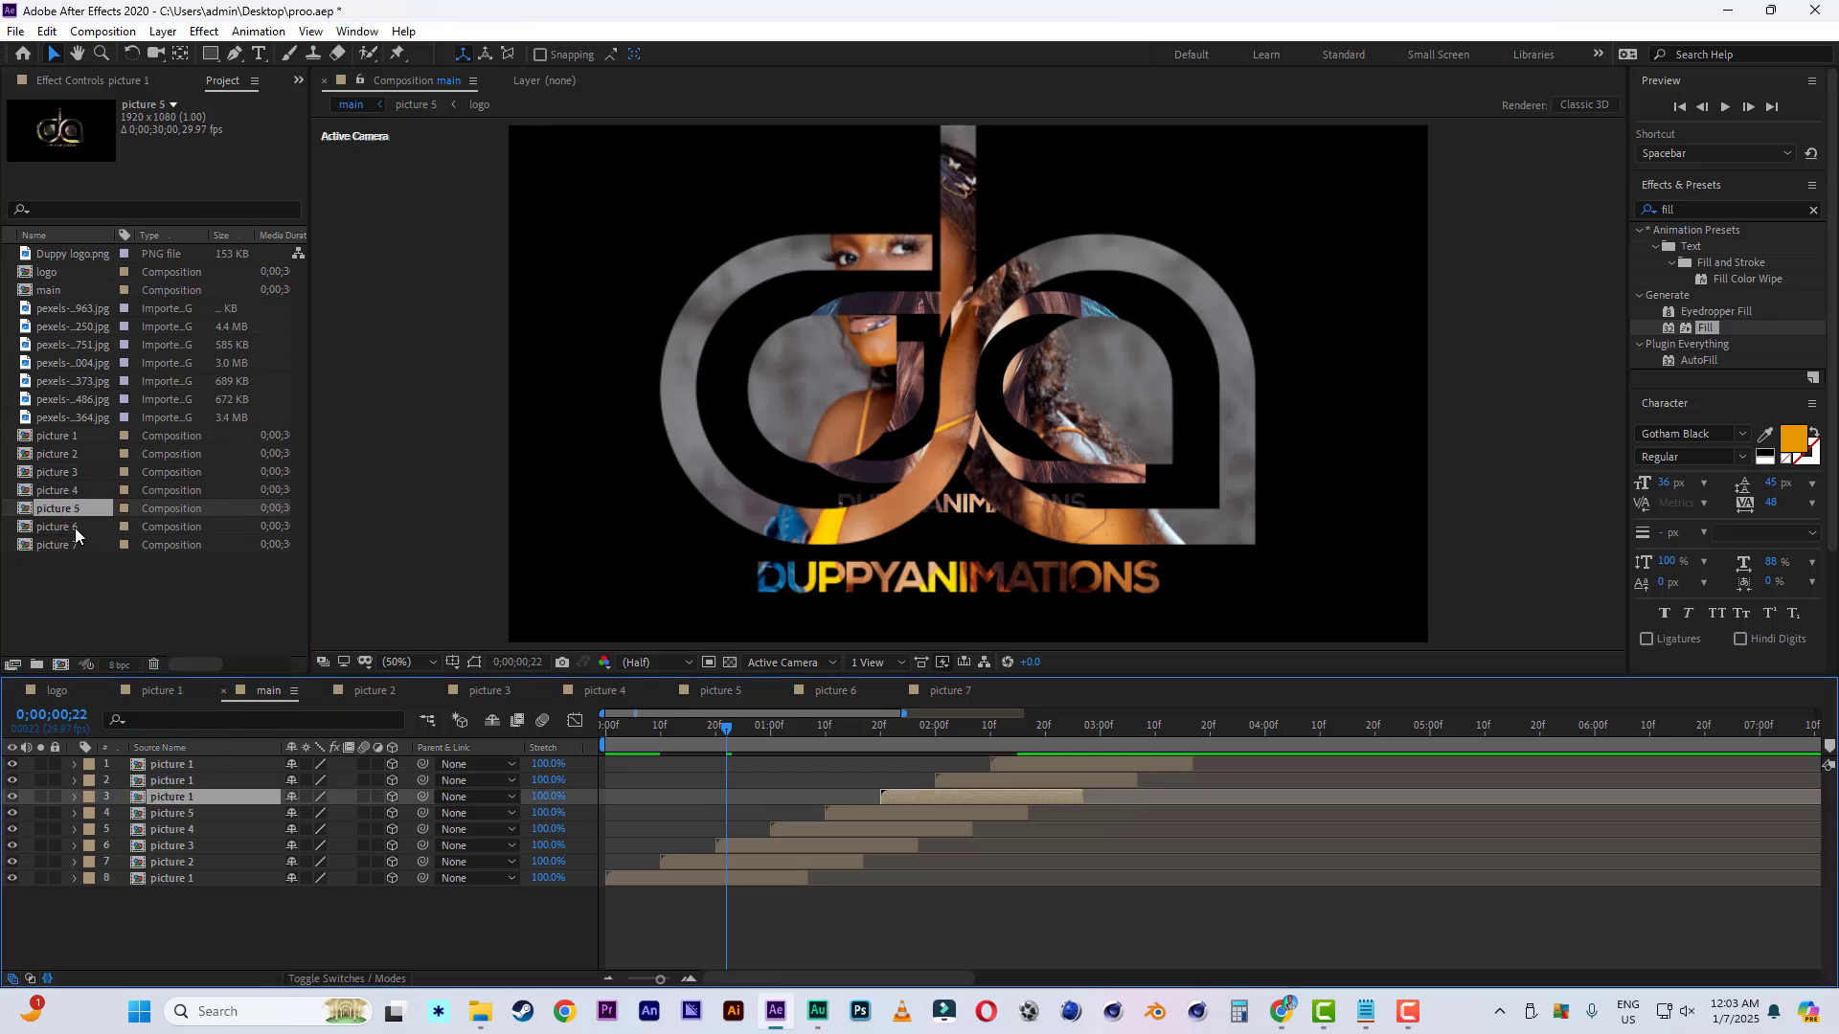
Replace the source of layer 3 with picture 6 and of layer 2 with picture 7.
{"action": "left_click", "coordinate": [69, 527]}
{"action": "left_click_drag", "start_coordinate": [170, 806], "coordinate": [169, 800]}
{"action": "left_click", "coordinate": [190, 779]}
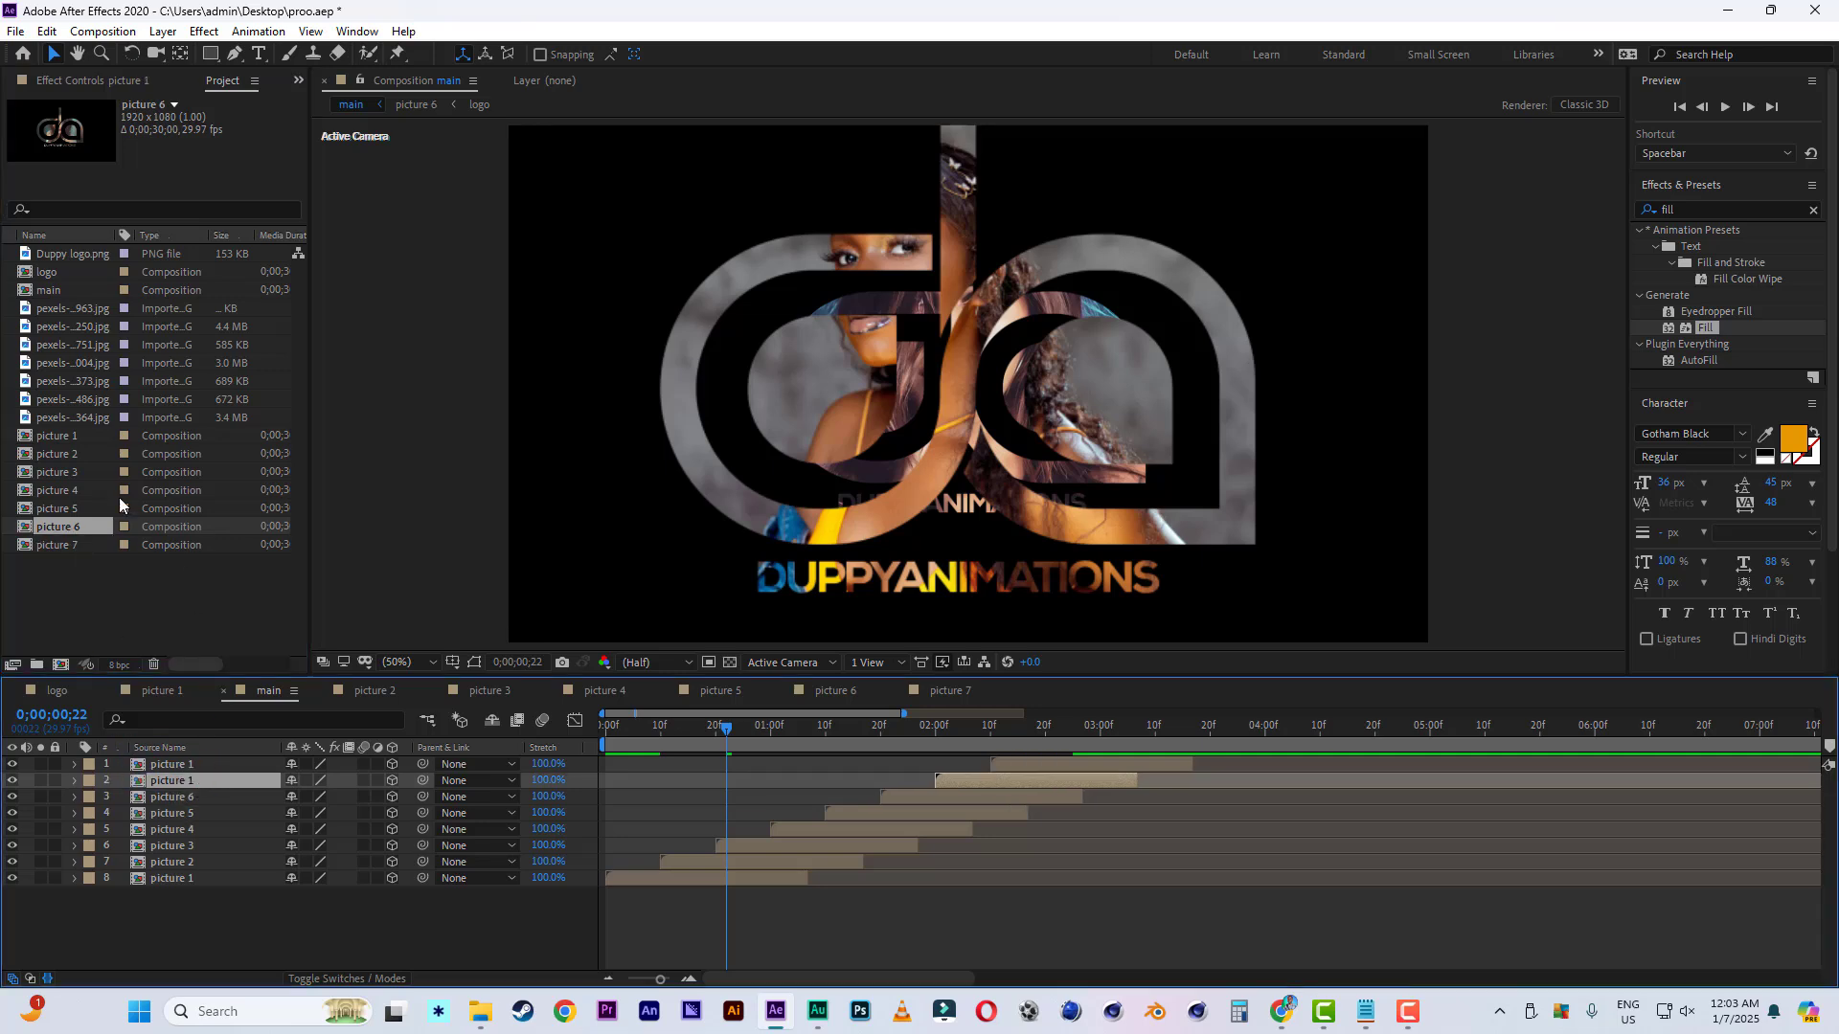
{"action": "left_click", "coordinate": [67, 543]}
{"action": "left_click_drag", "start_coordinate": [69, 544], "coordinate": [161, 780]}
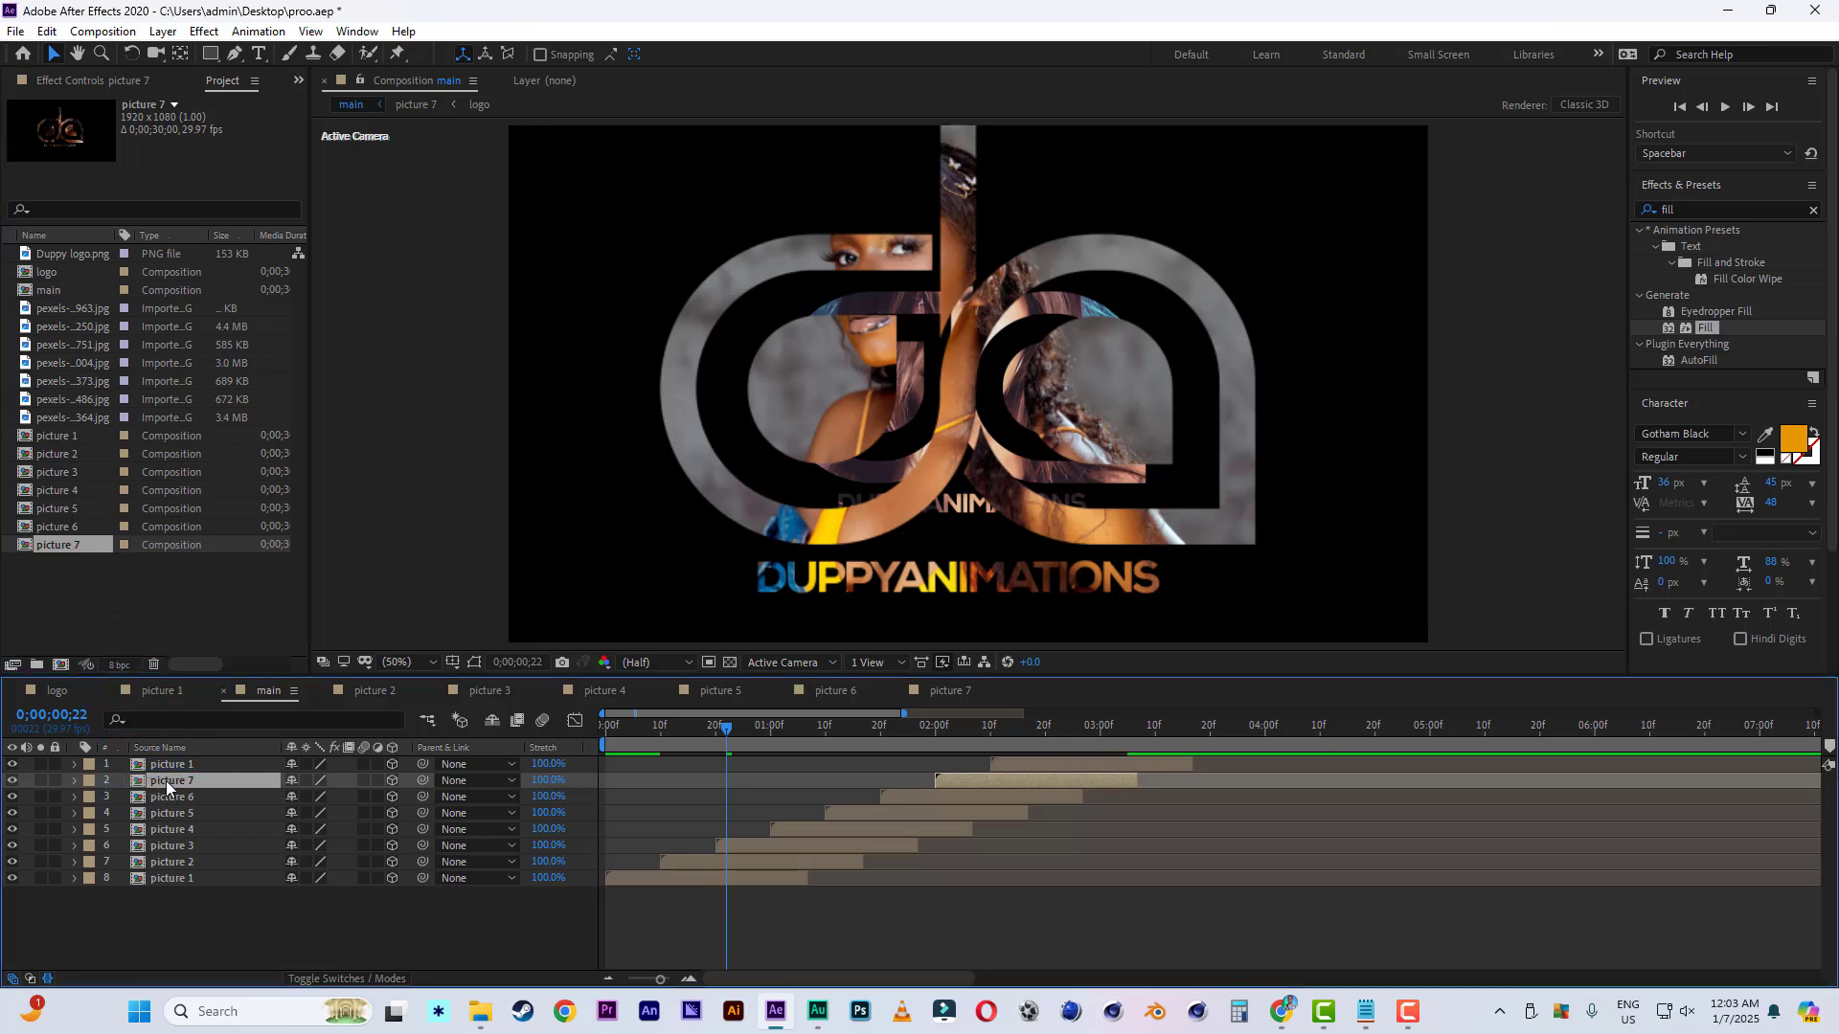
Replace the source of the topmost picture 1 layer with the logo composition.
{"action": "left_click", "coordinate": [182, 763]}
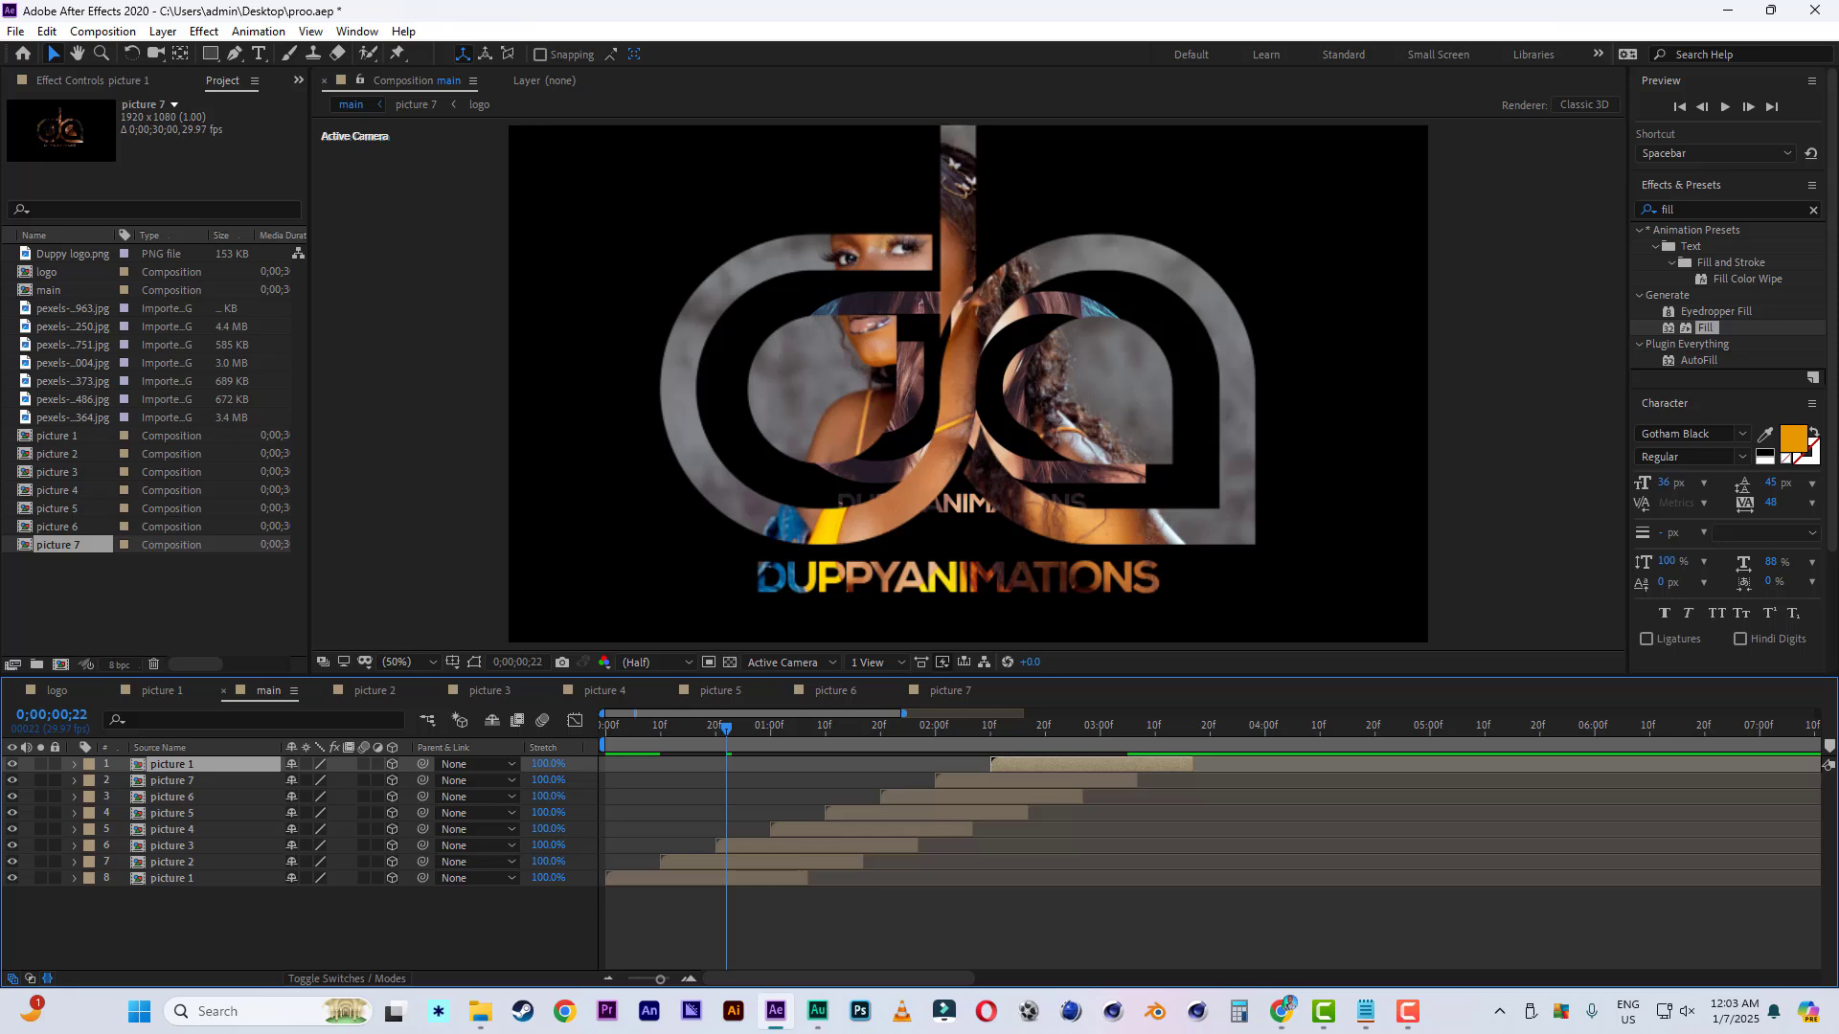
{"action": "left_click", "coordinate": [46, 273]}
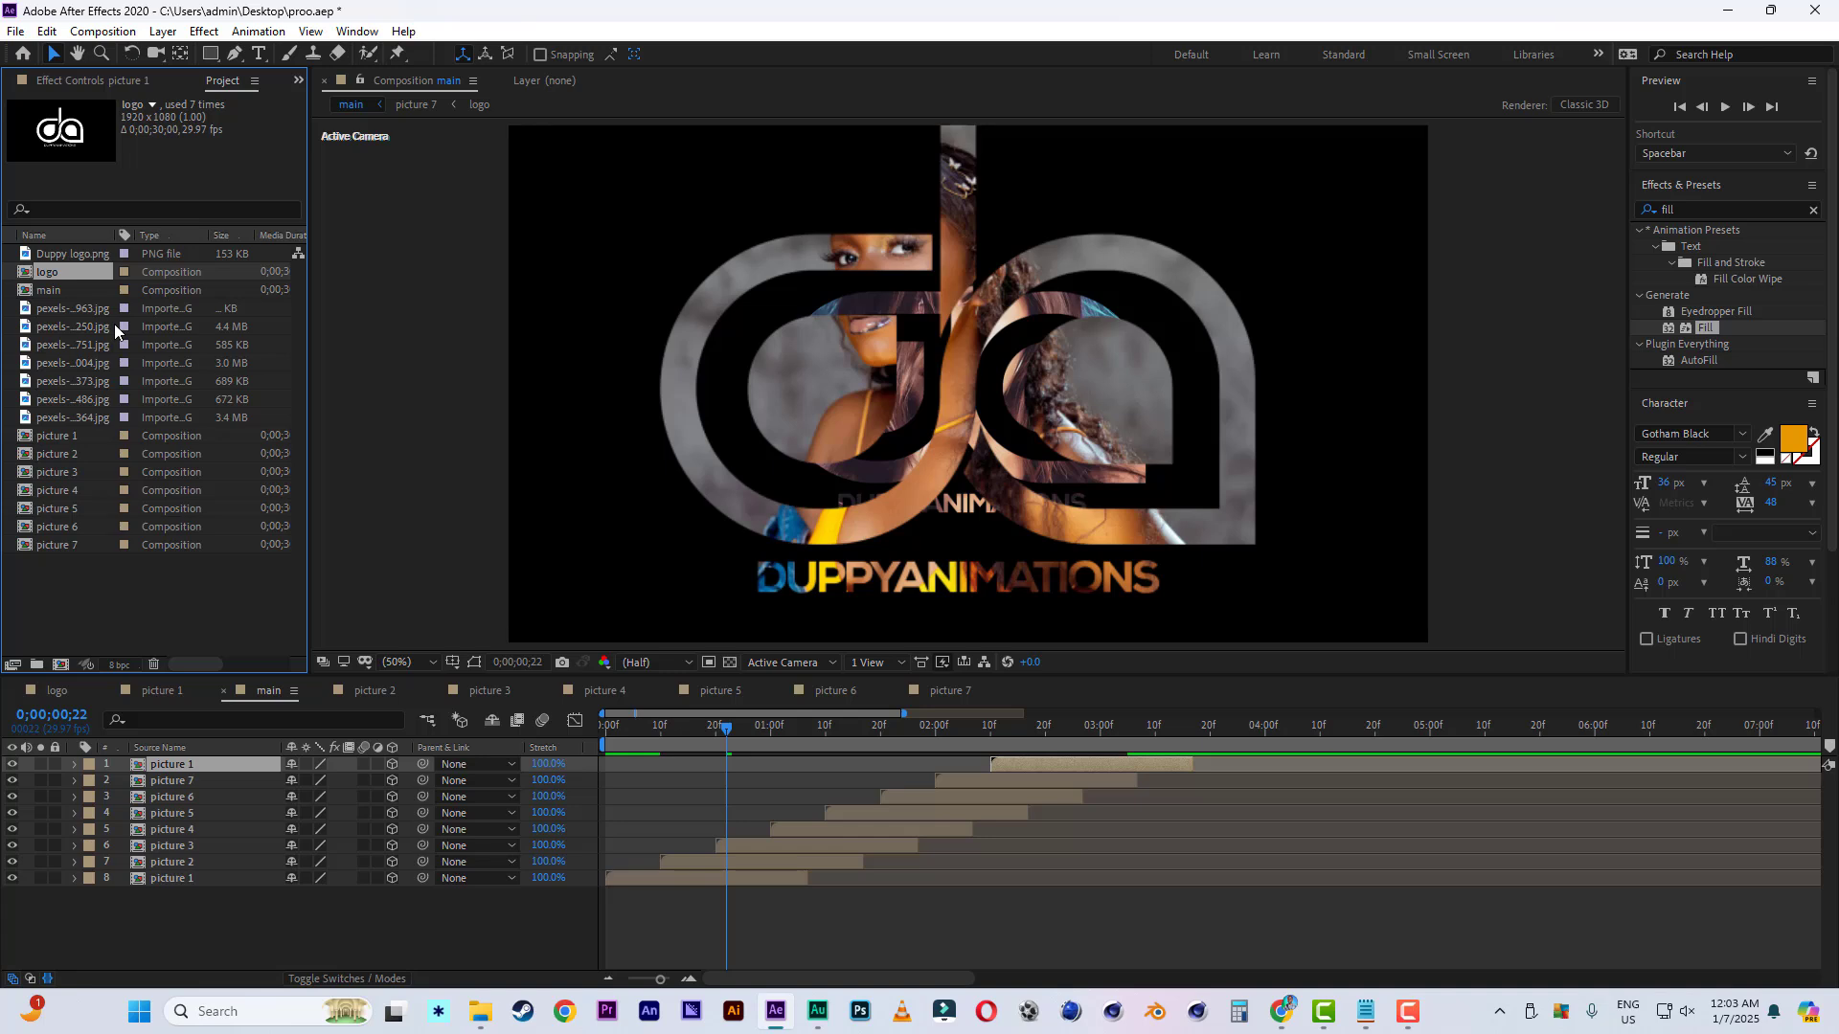
{"action": "left_click_drag", "start_coordinate": [50, 274], "coordinate": [155, 767]}
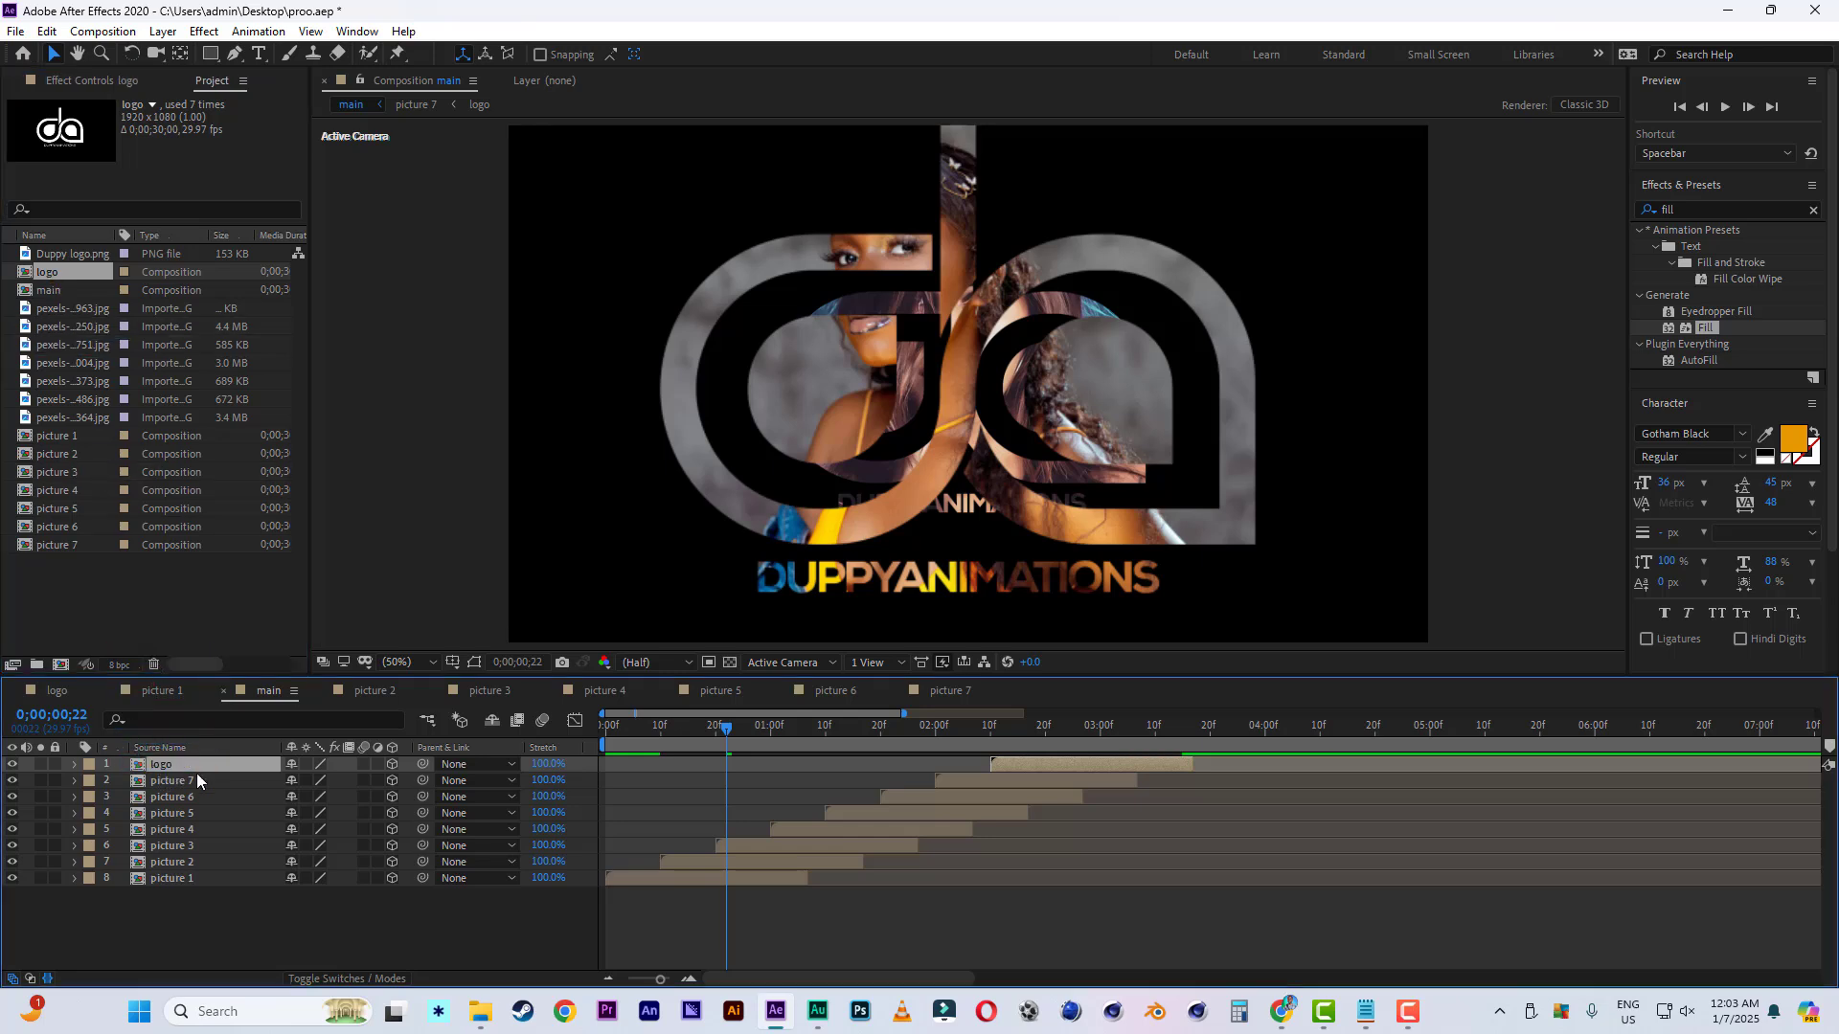
Remove the opacity keyframes from the logo layer at full opacity and preview its zoom without the fade.
{"action": "left_click", "coordinate": [1167, 732]}
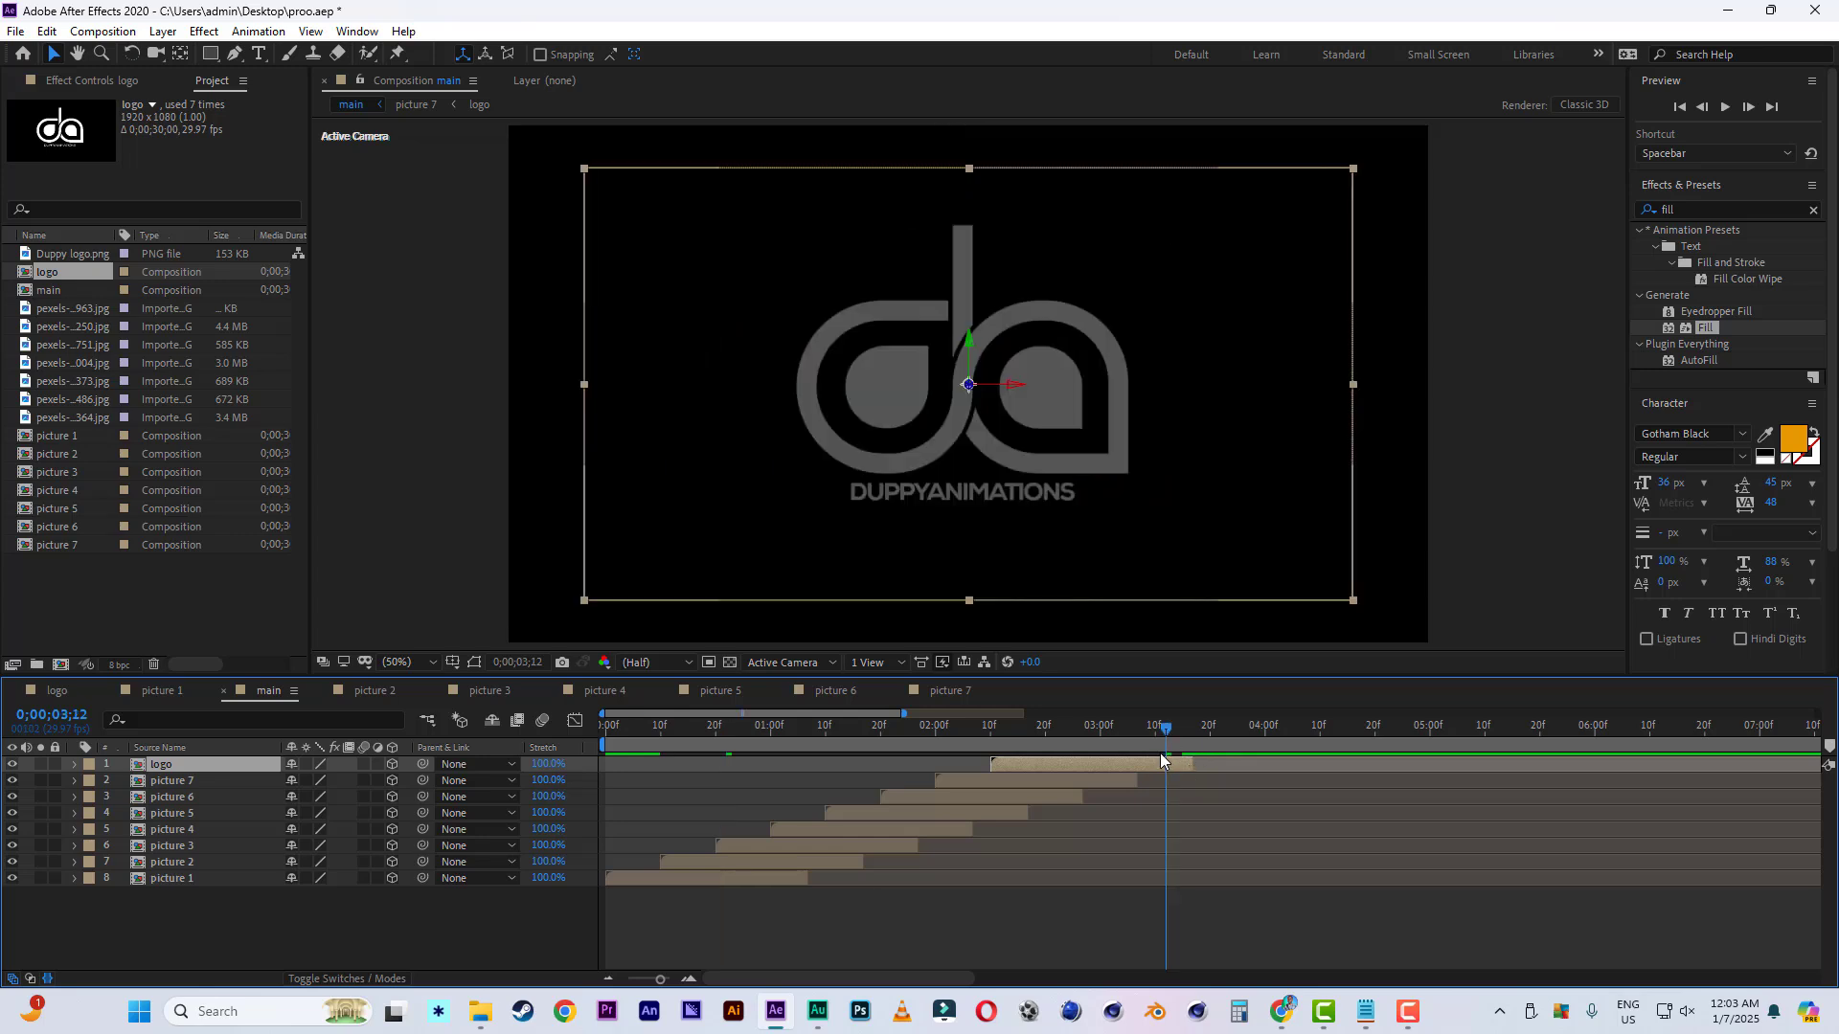
{"action": "key", "text": "t"}
{"action": "mouse_move", "coordinate": [1111, 740]}
{"action": "left_mouse_down"}
{"action": "mouse_move", "coordinate": [1067, 731]}
{"action": "mouse_move", "coordinate": [1170, 738]}
{"action": "mouse_move", "coordinate": [1117, 736]}
{"action": "left_mouse_up"}
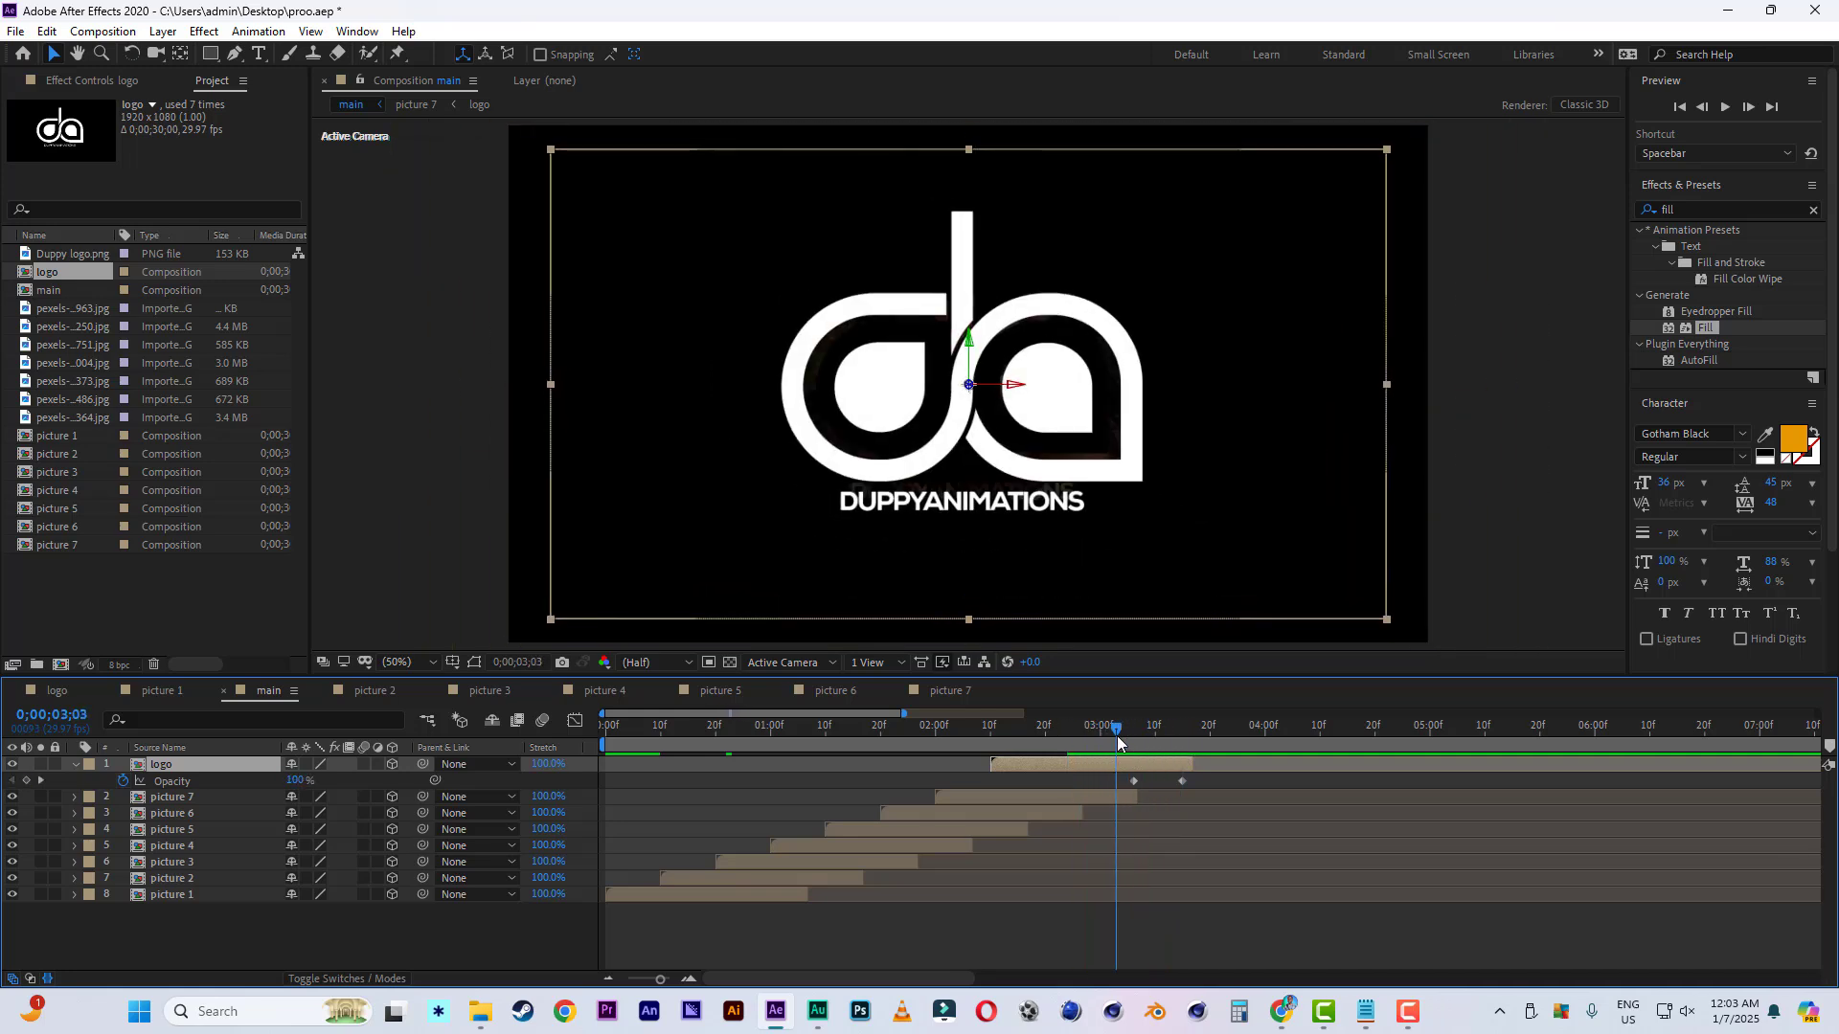
{"action": "left_click", "coordinate": [124, 779]}
{"action": "left_click_drag", "start_coordinate": [1116, 734], "coordinate": [960, 732]}
{"action": "key", "text": "space"}
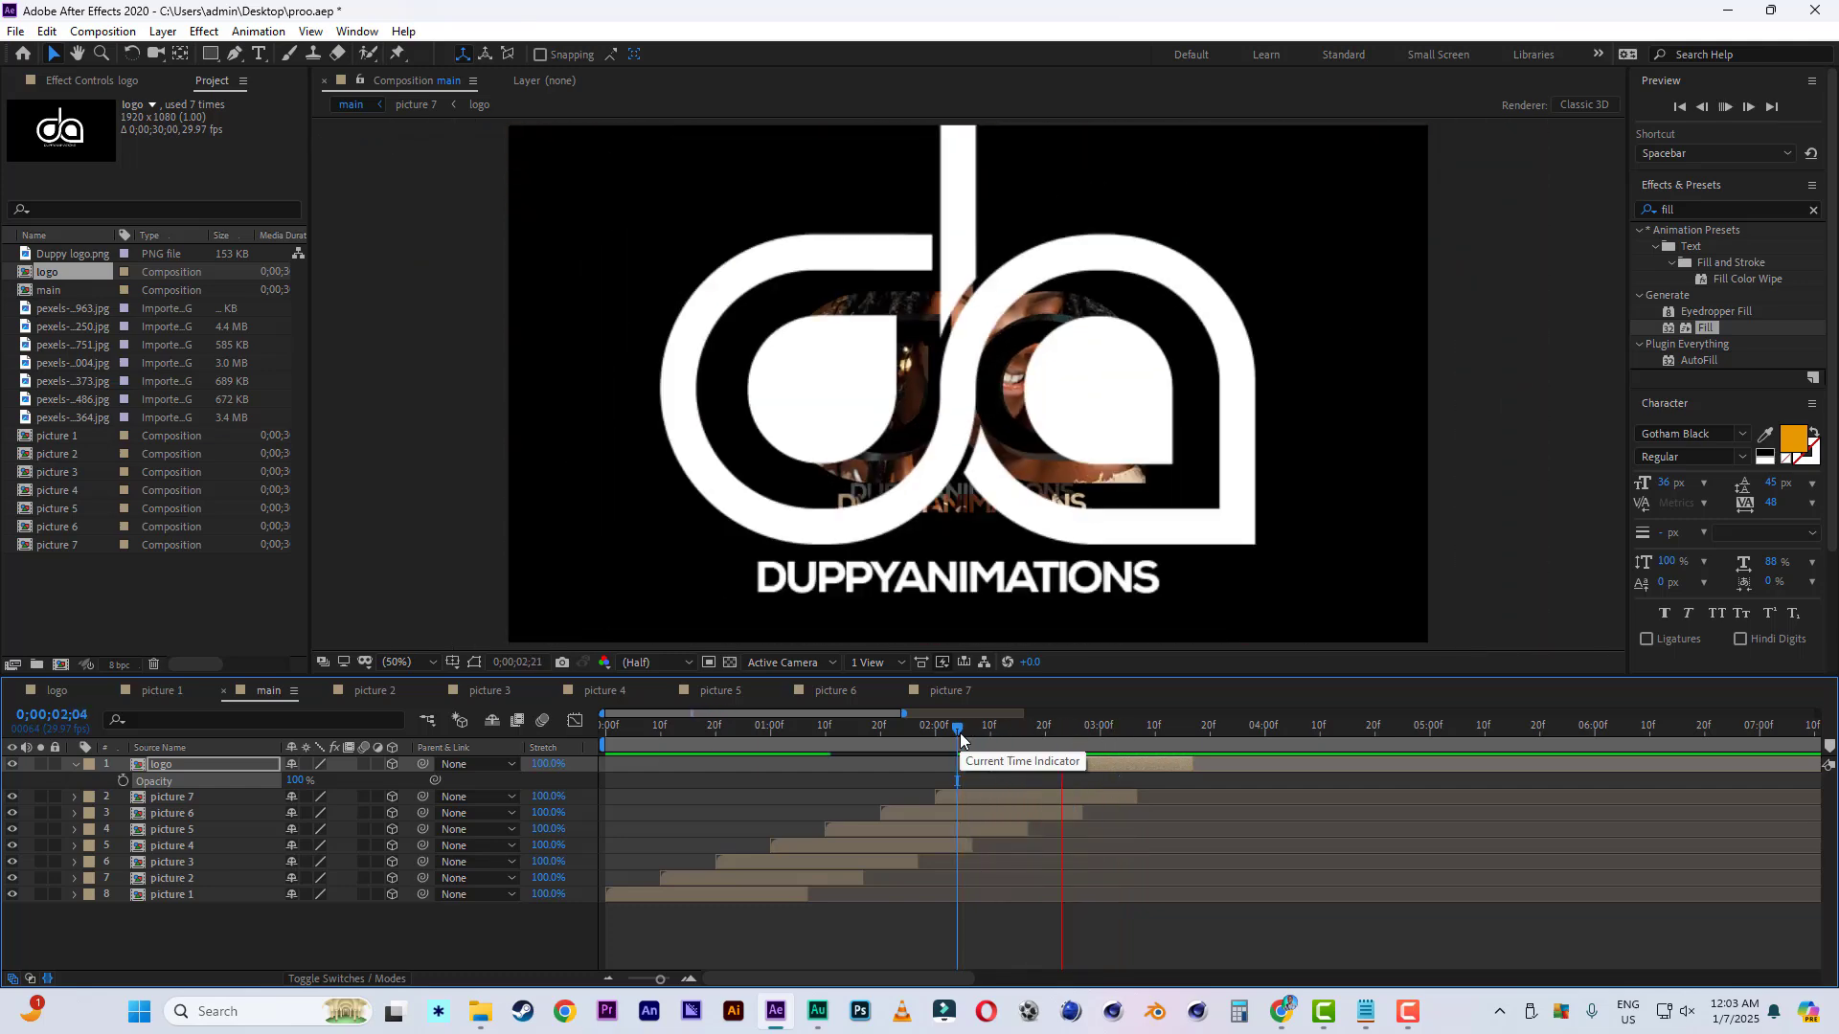
{"action": "key", "text": "space"}
Extend the end of the logo layer to about 0;00;04;15 and end the work area at about 5 seconds.
{"action": "left_click_drag", "start_coordinate": [1194, 762], "coordinate": [1353, 771]}
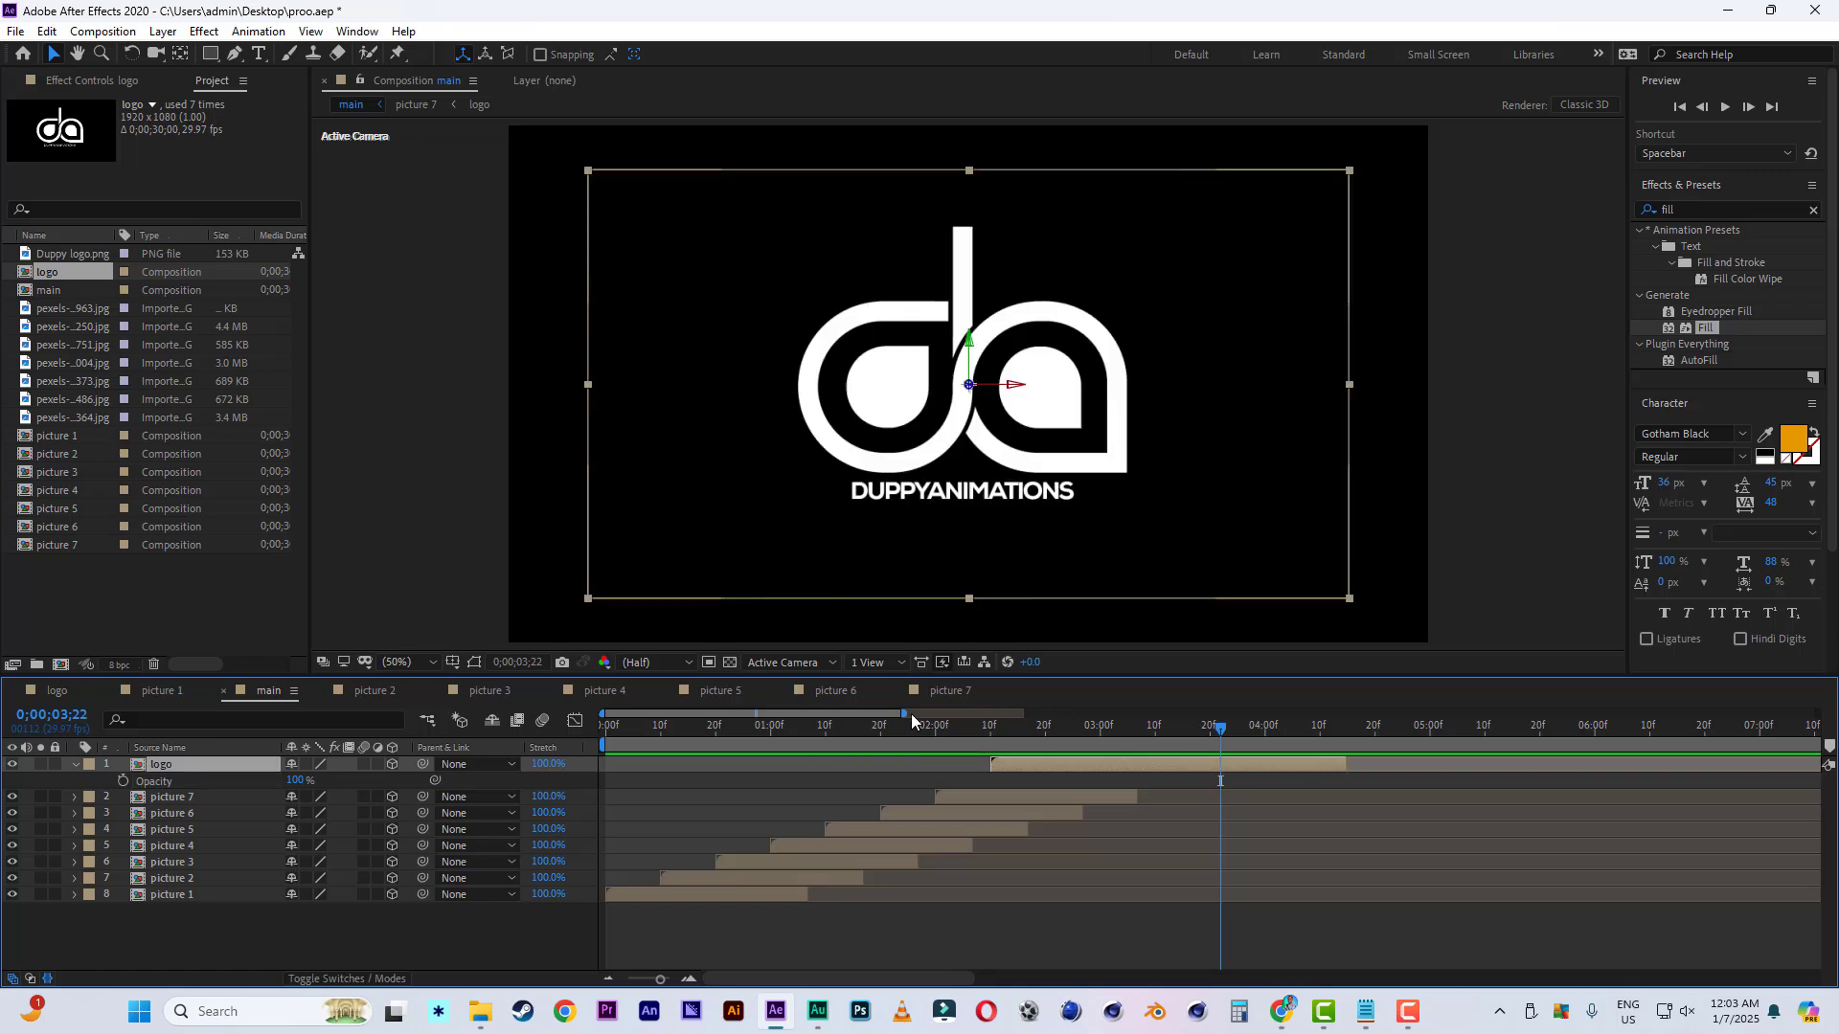
{"action": "key", "text": "minus"}
{"action": "key", "text": "minus"}
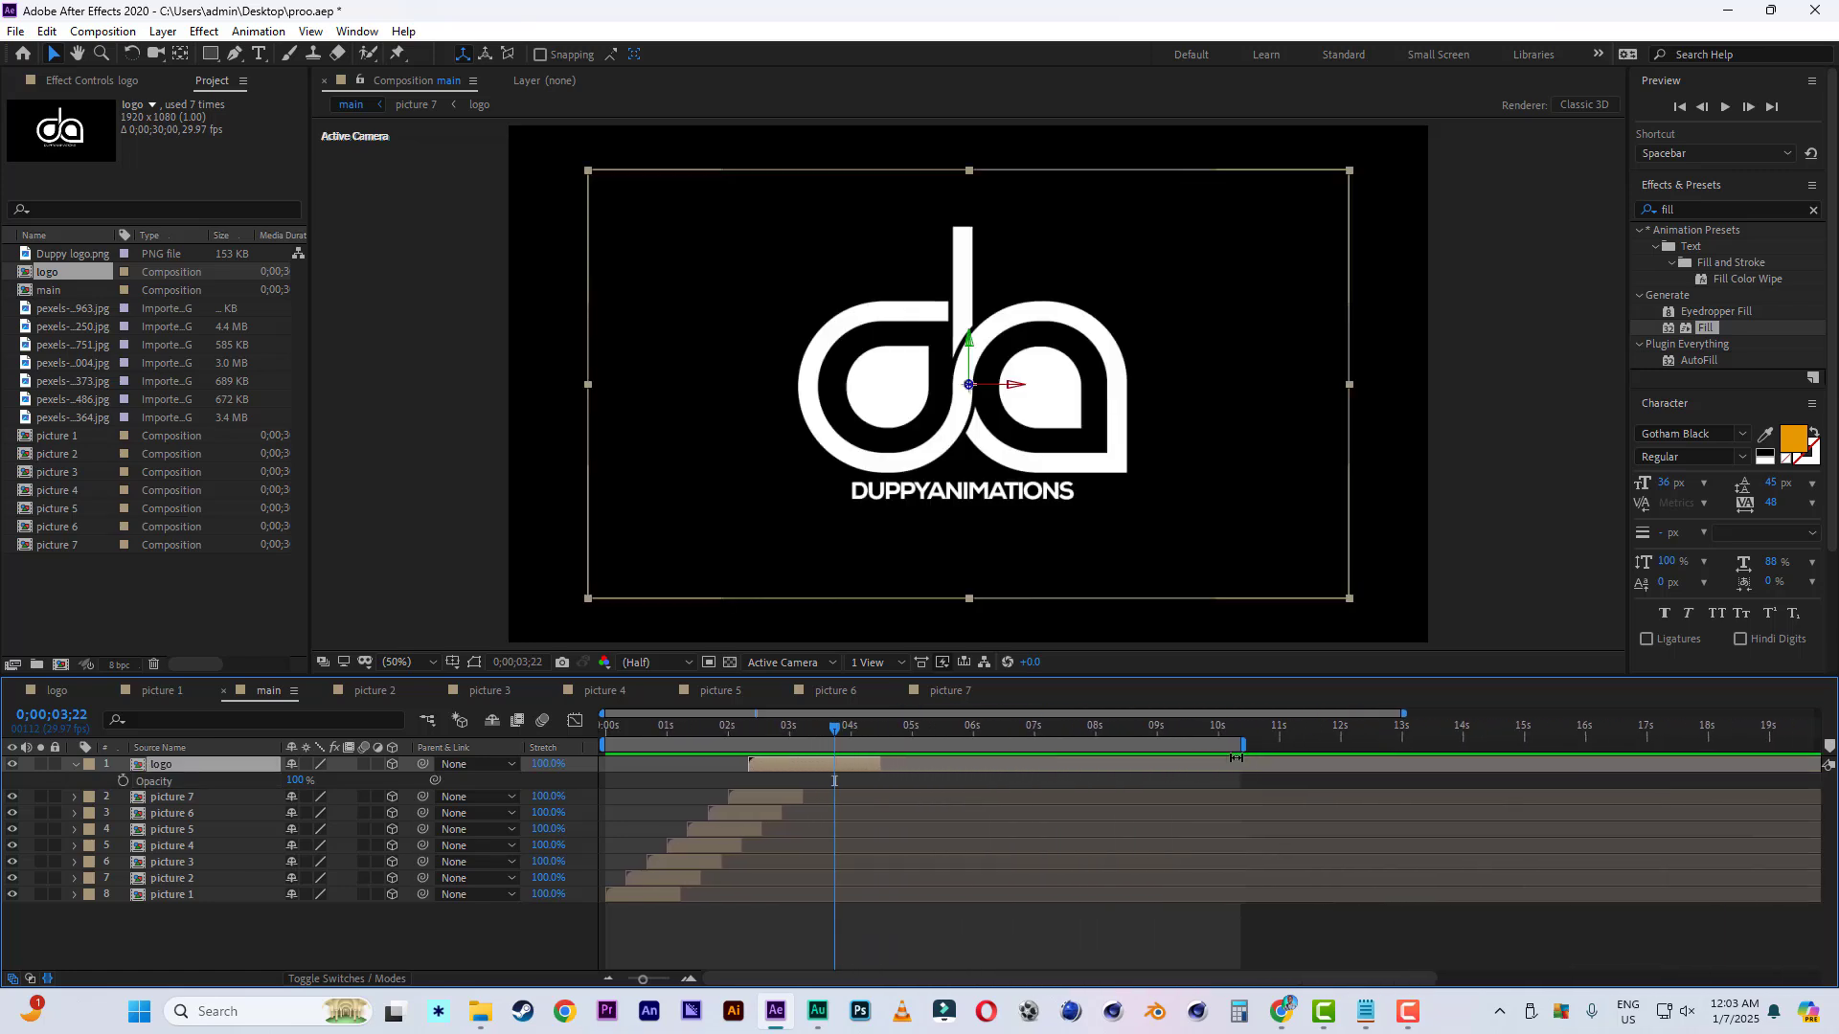
{"action": "left_click_drag", "start_coordinate": [1249, 754], "coordinate": [919, 744]}
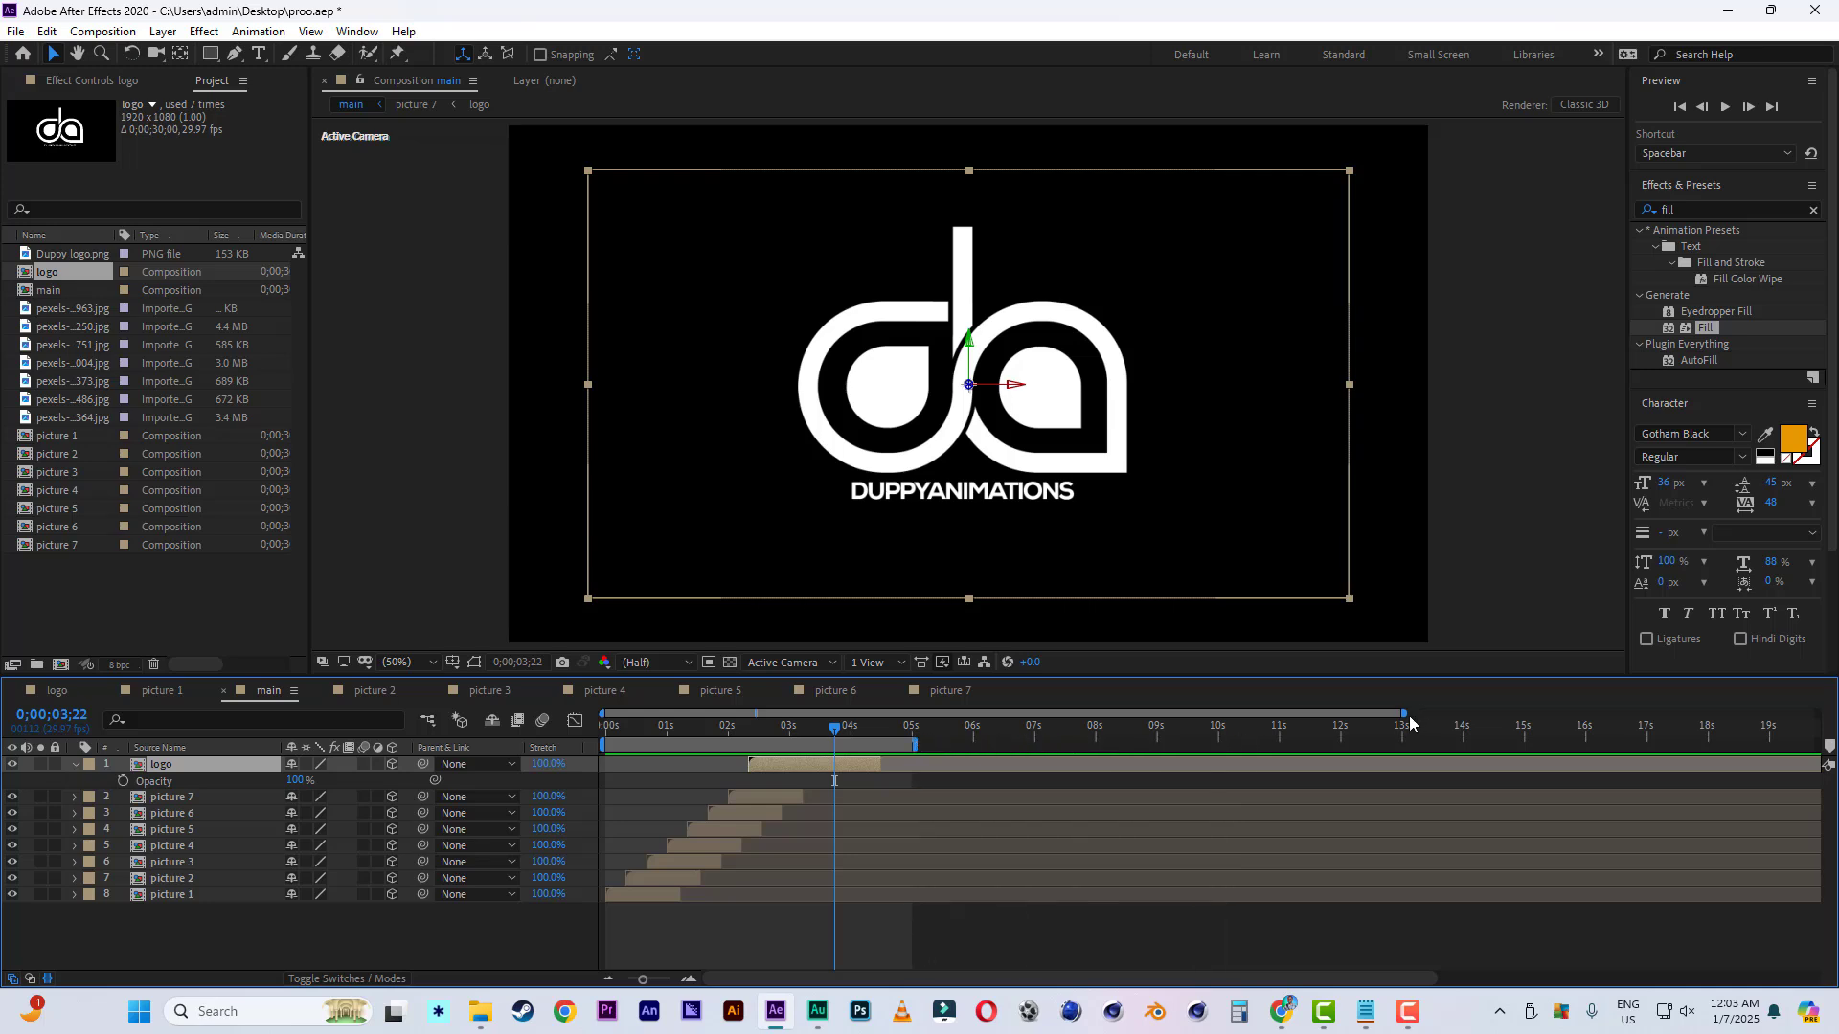
Extend the logo layer's end just past the work area to about 0;00;05;03 and preview the full animation.
{"action": "left_click_drag", "start_coordinate": [1404, 715], "coordinate": [890, 722]}
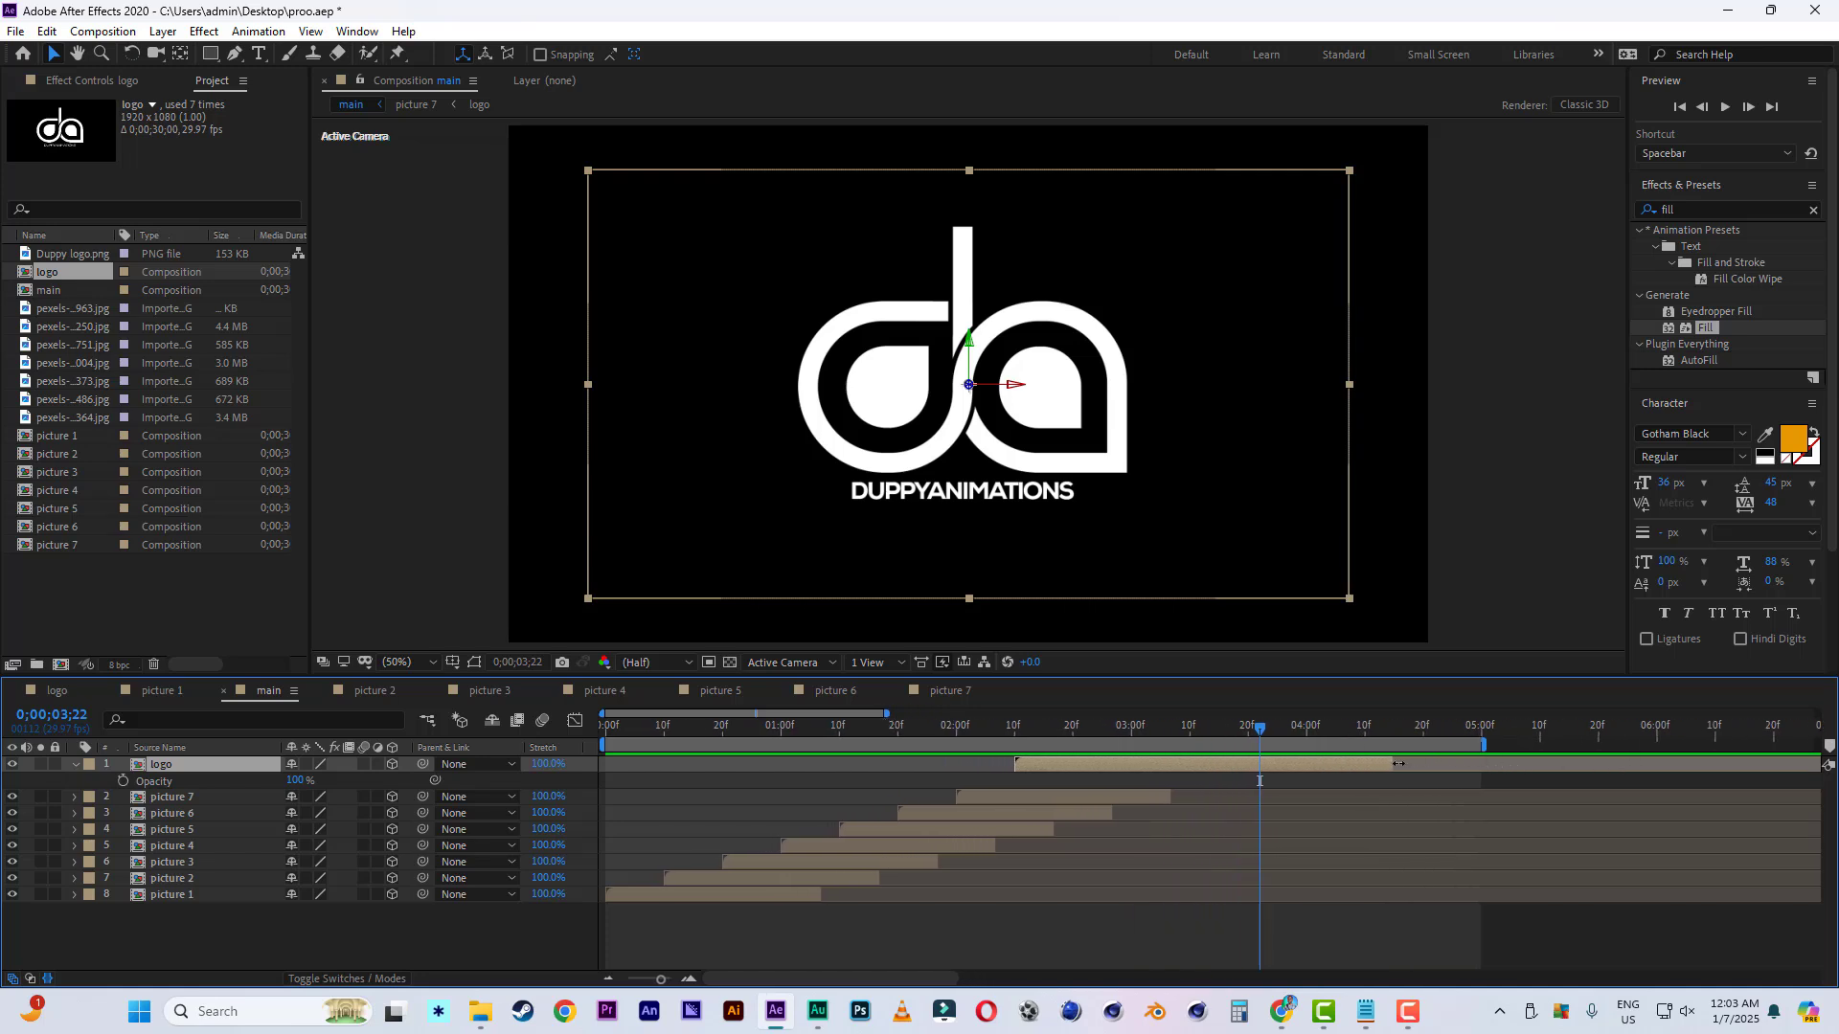
{"action": "left_click_drag", "start_coordinate": [1400, 763], "coordinate": [1498, 764]}
{"action": "left_click_drag", "start_coordinate": [734, 726], "coordinate": [488, 730]}
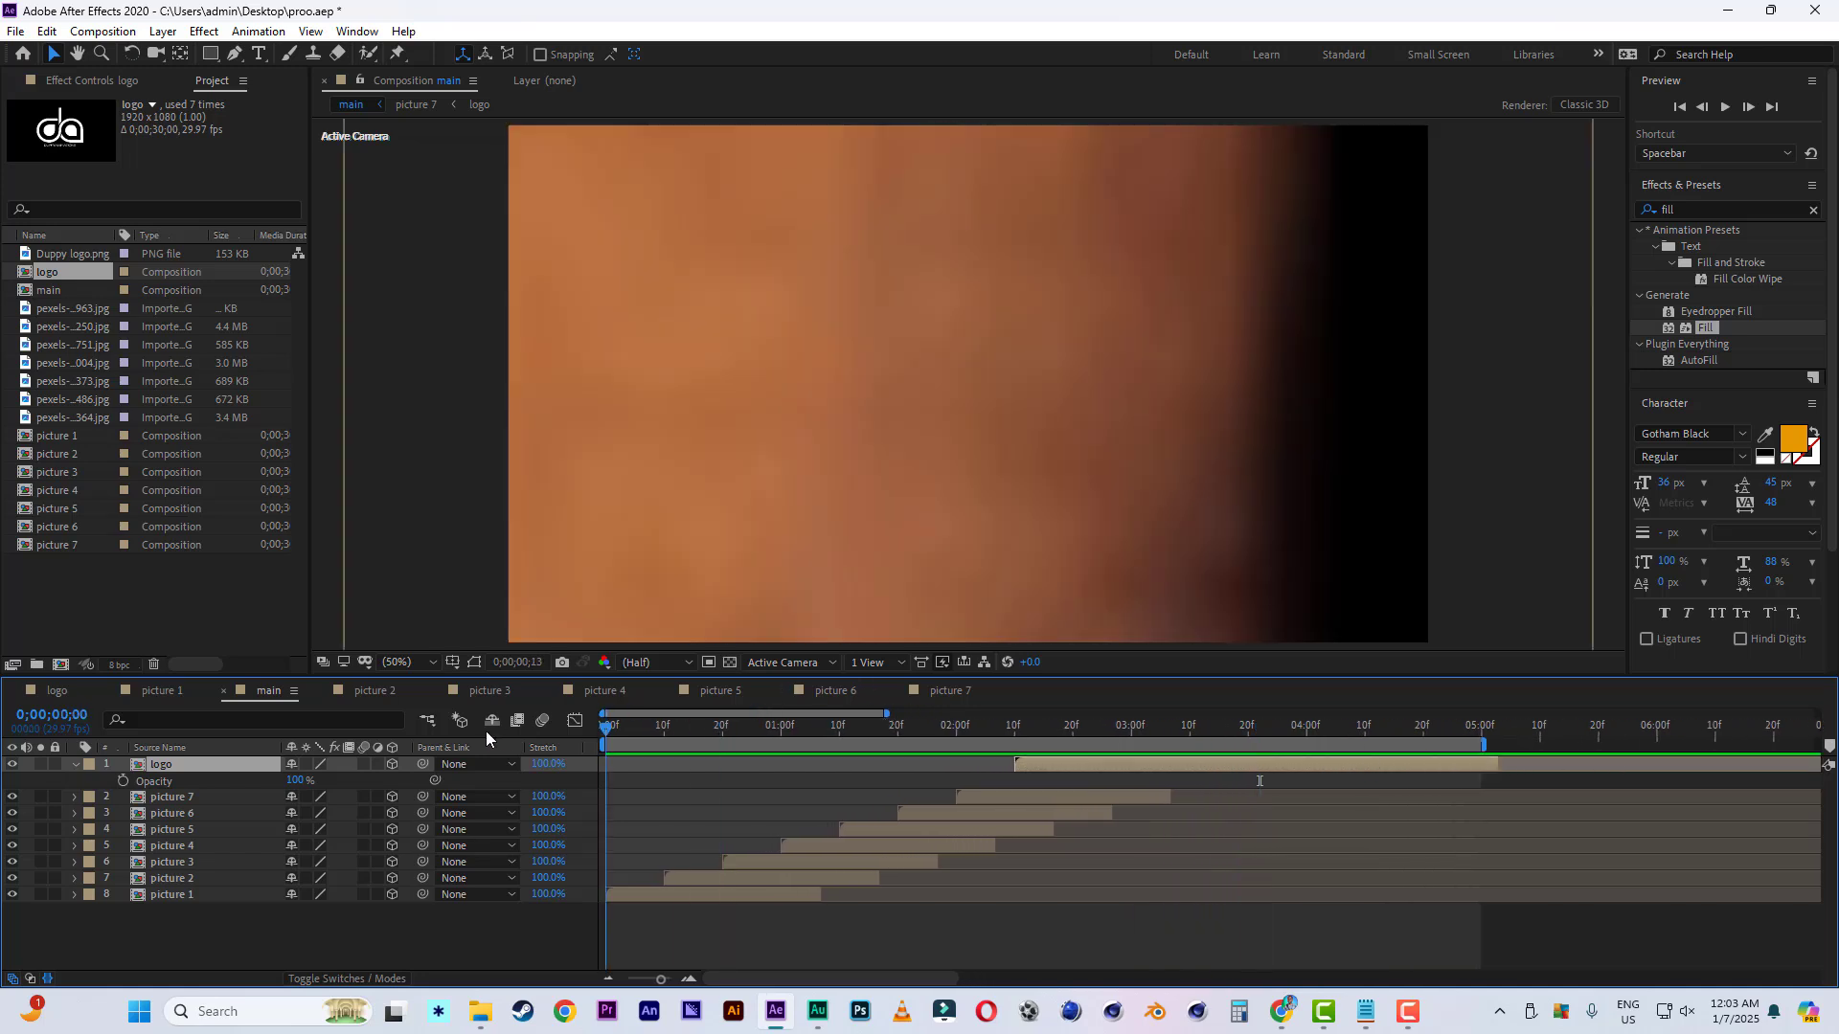
{"action": "key", "text": "space"}
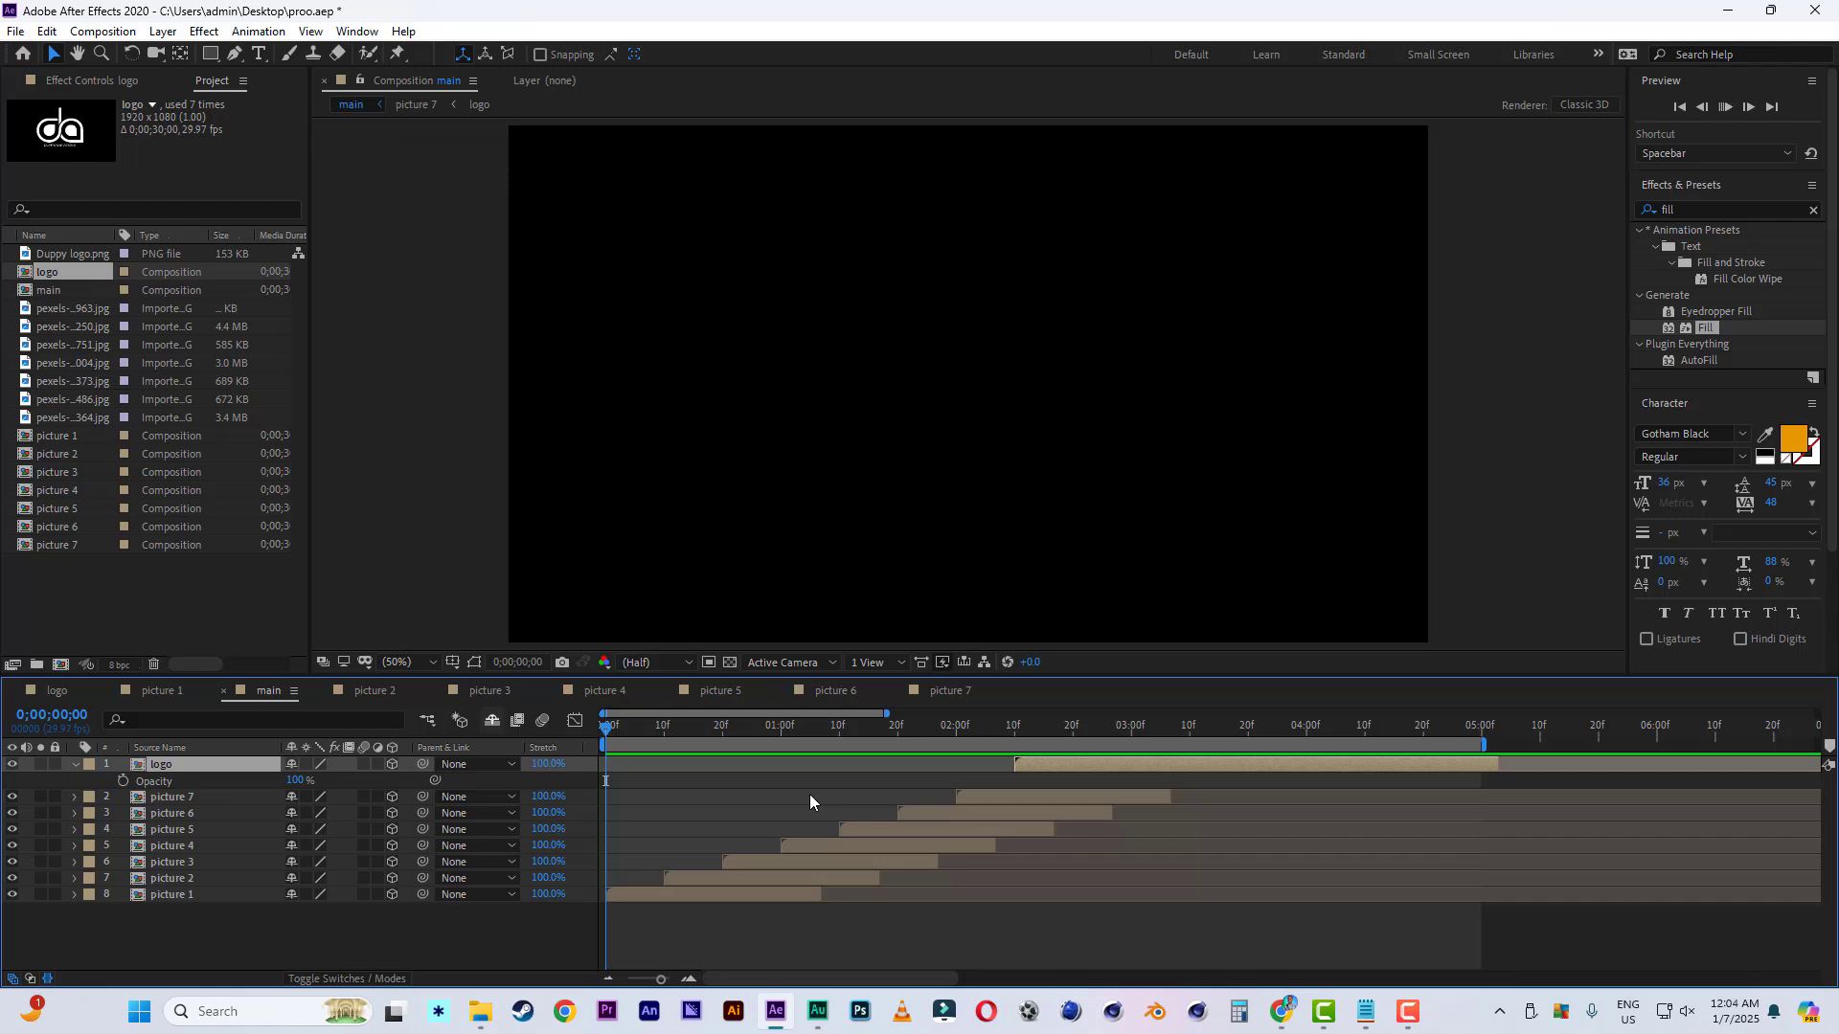
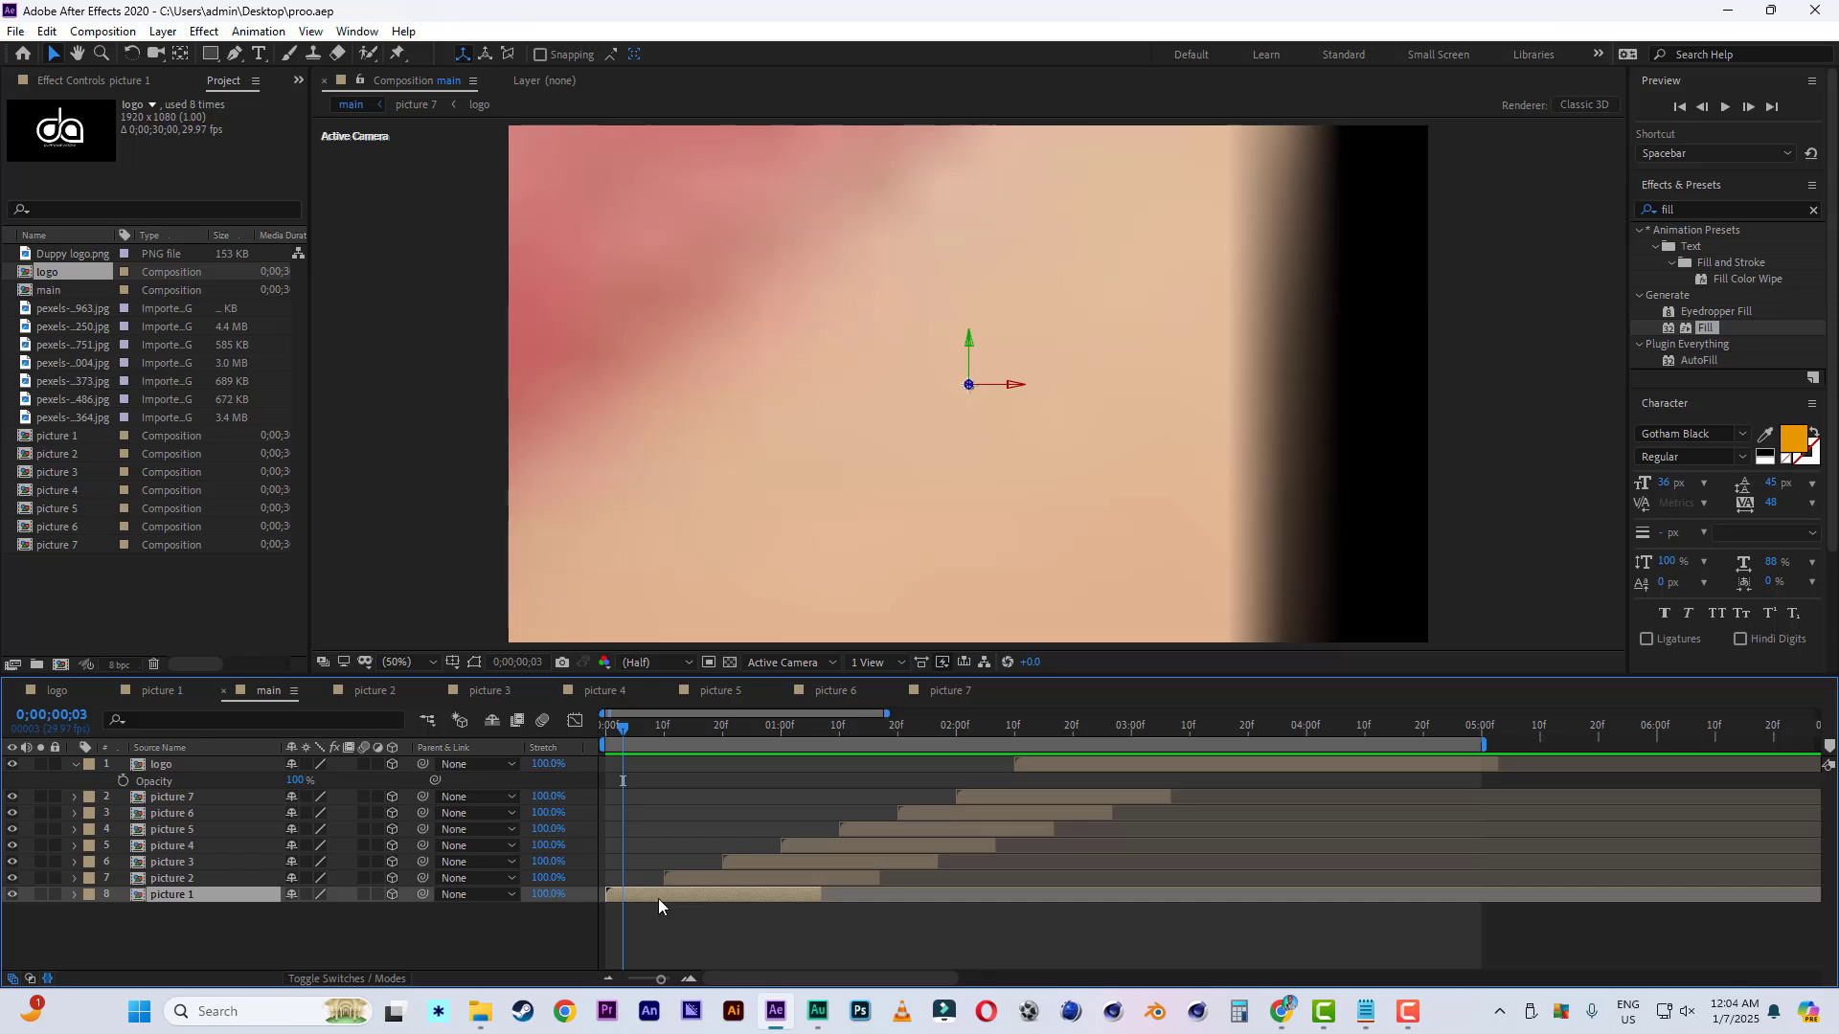
Duplicate the picture 1 layer, remove the lower copy's opacity keyframes, and extend its end to about 0;00;03;05.
{"action": "key", "text": "ctrl+d"}
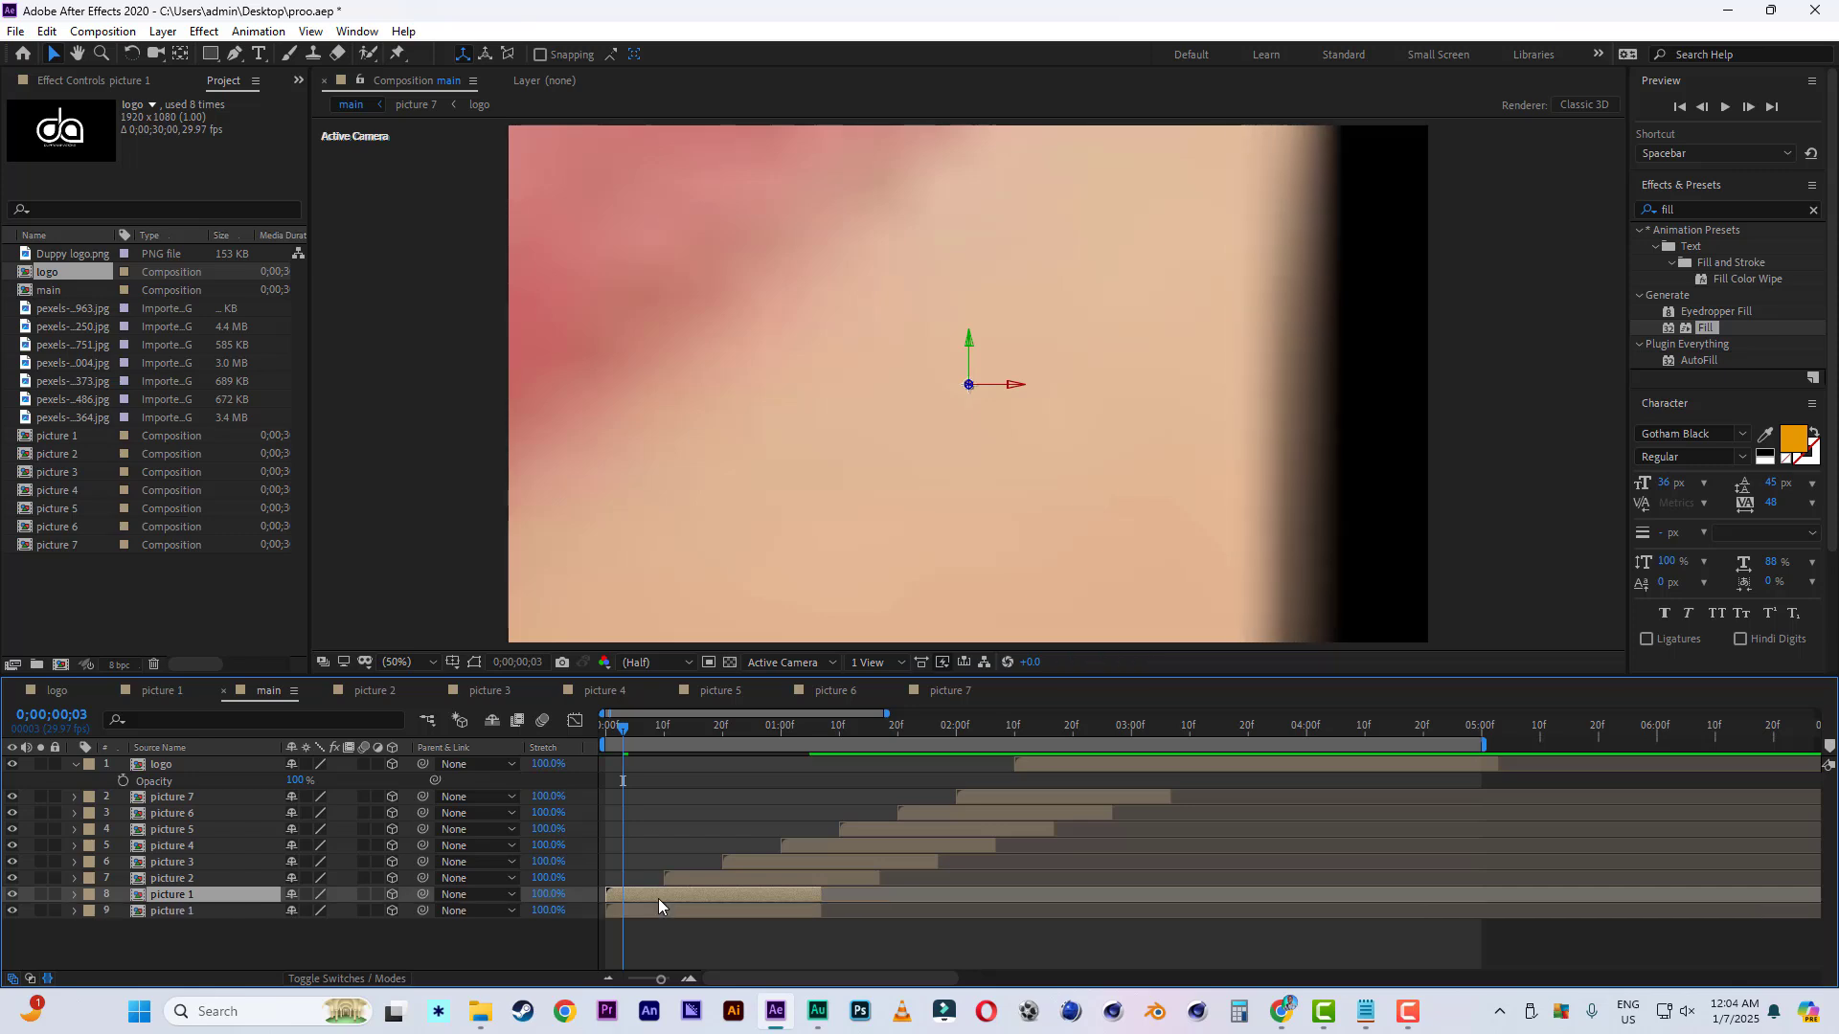
{"action": "left_click", "coordinate": [757, 915]}
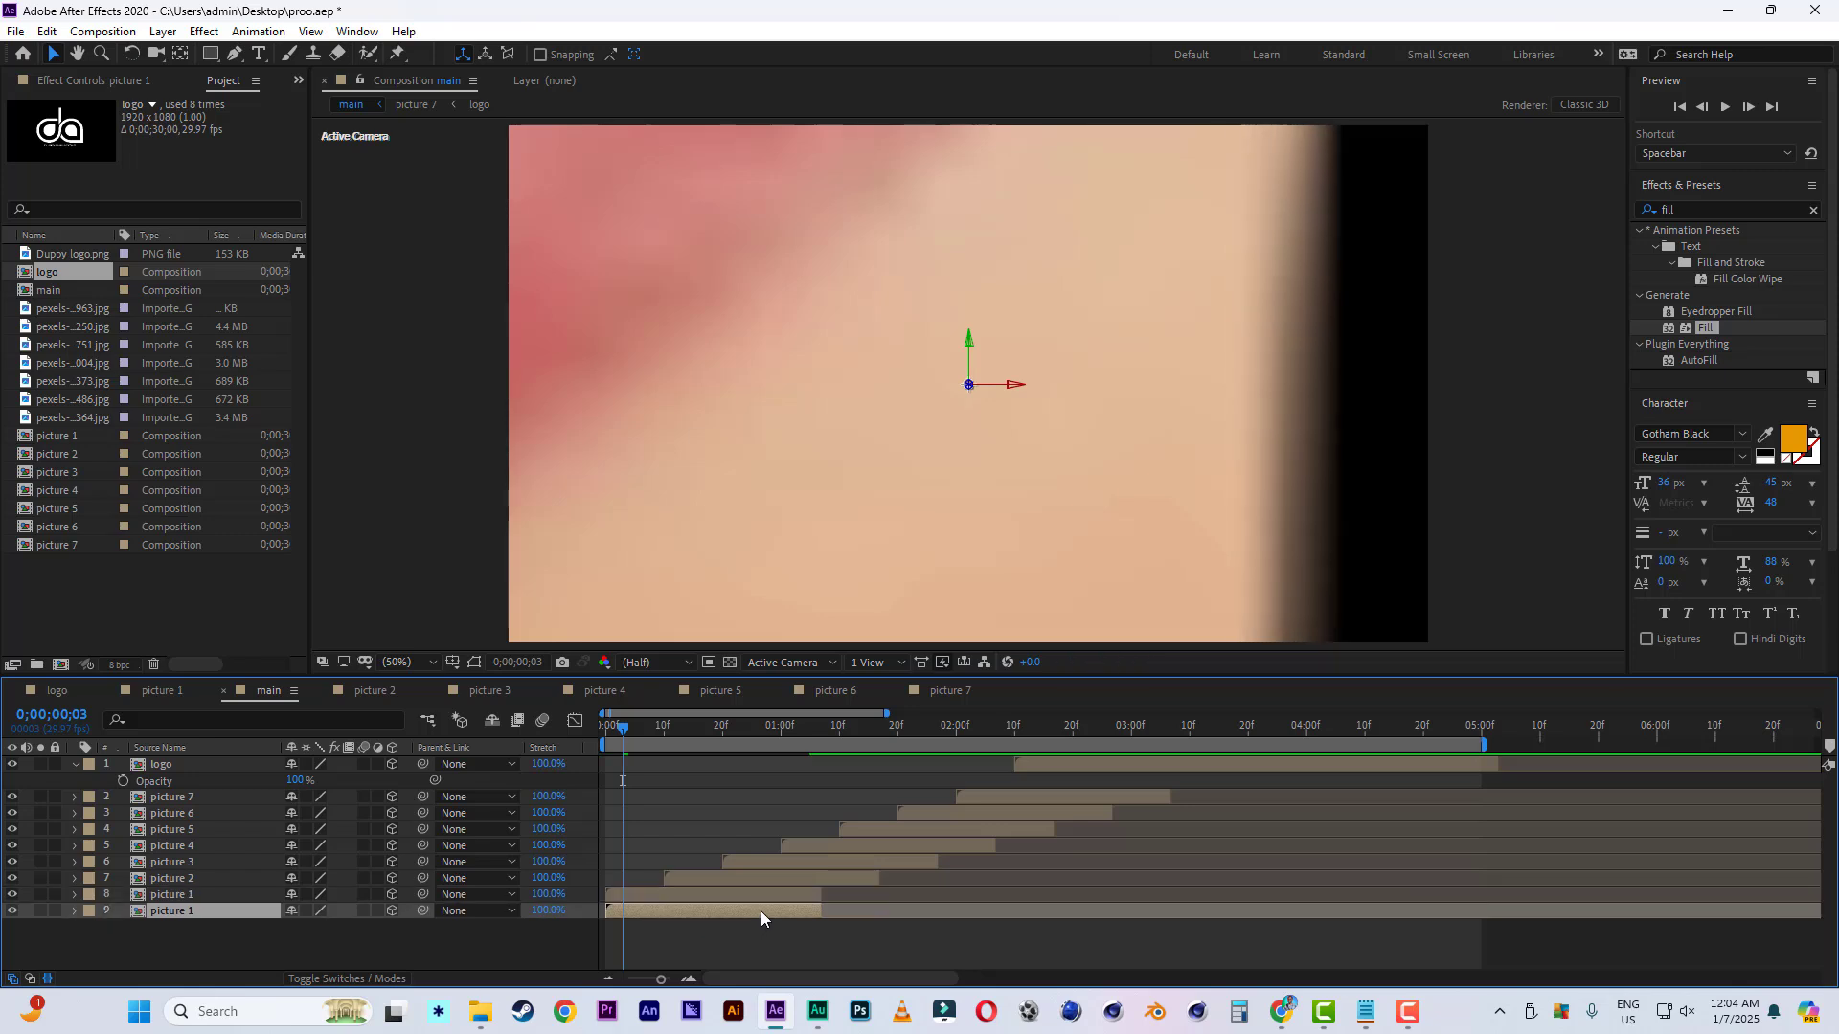
{"action": "key", "text": "t"}
{"action": "left_click", "coordinate": [123, 927]}
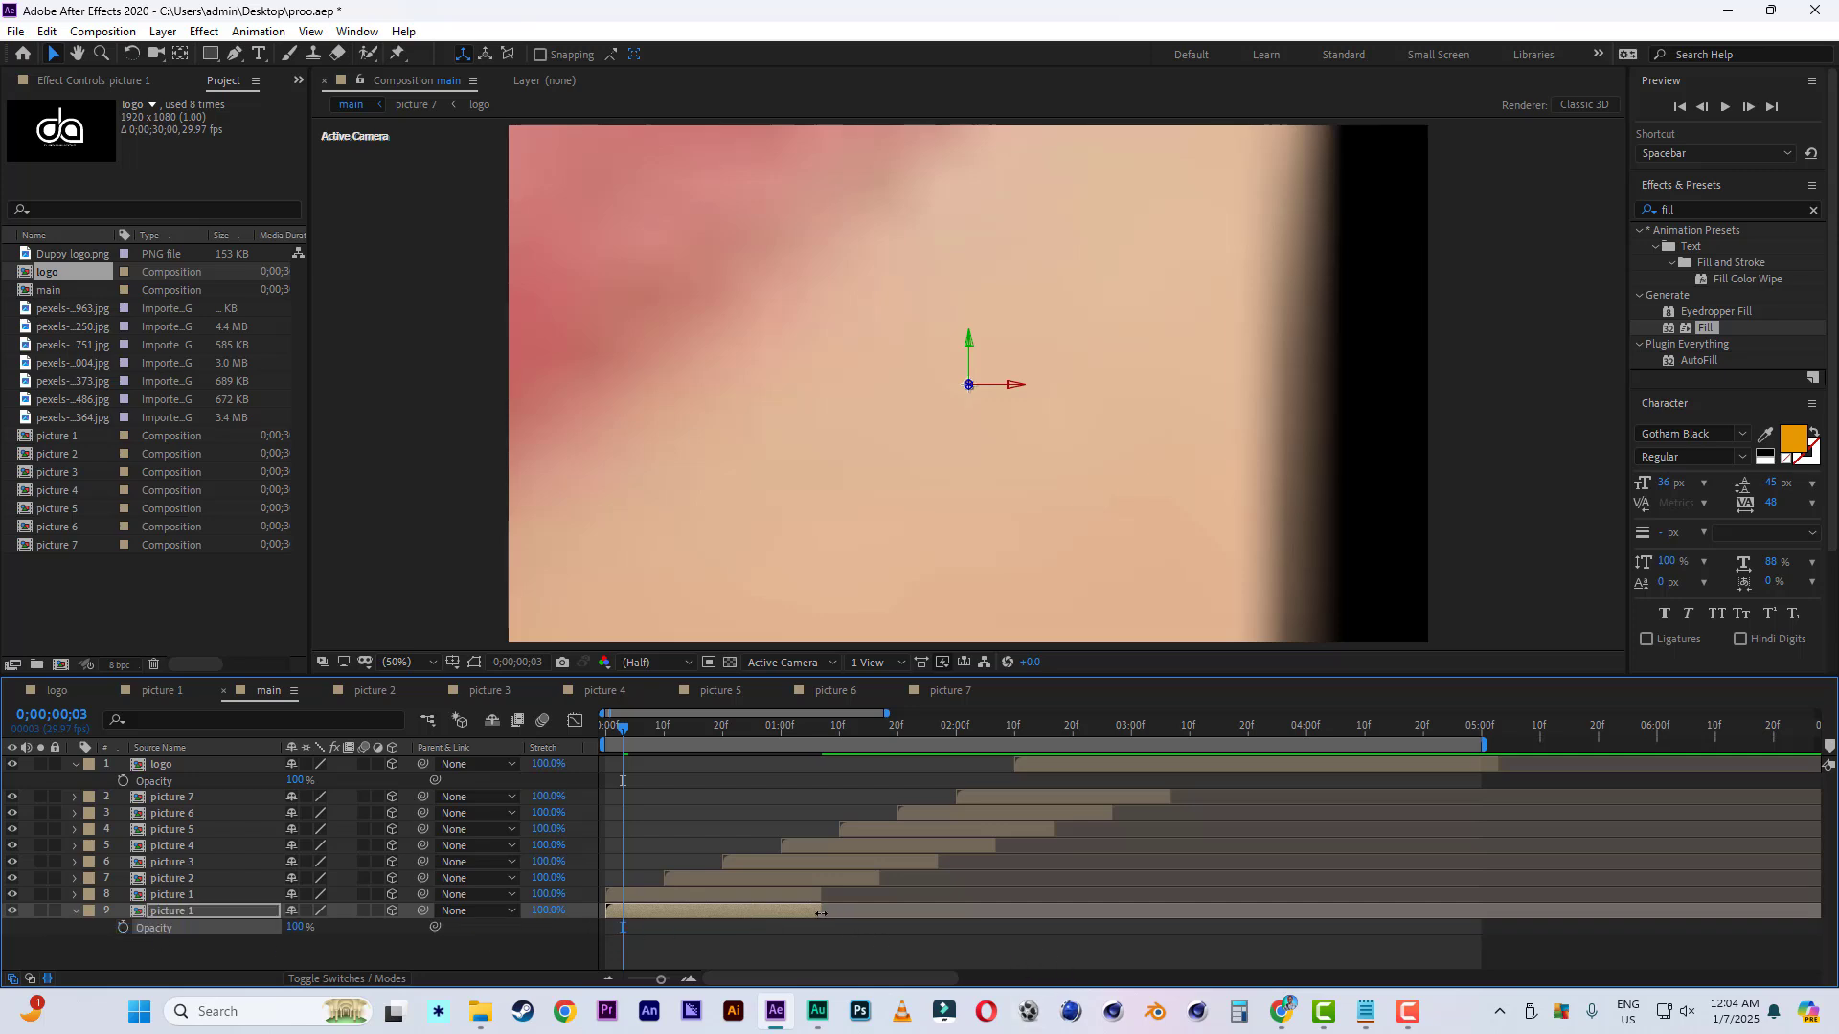
{"action": "left_click_drag", "start_coordinate": [821, 913], "coordinate": [1158, 914]}
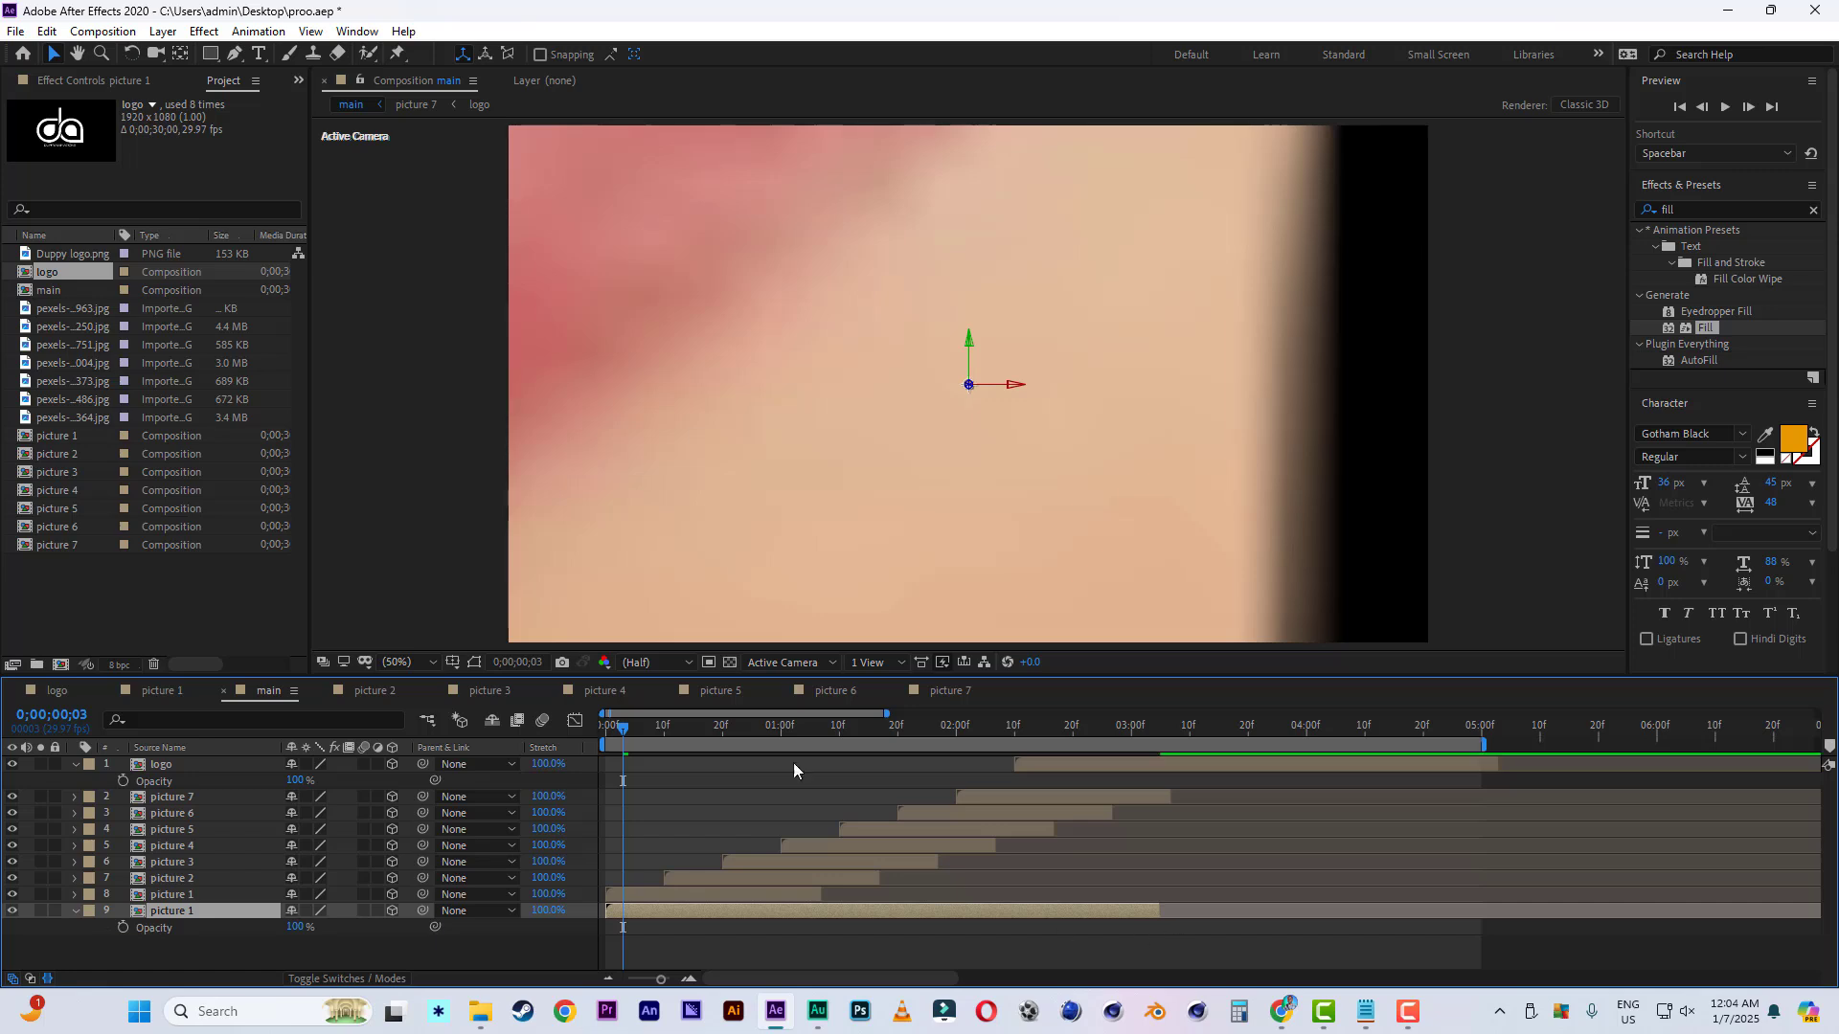
Solo the lower picture 1 layer, check its logo at 0;00;00;13, and rename the layer shine.
{"action": "left_click", "coordinate": [42, 910]}
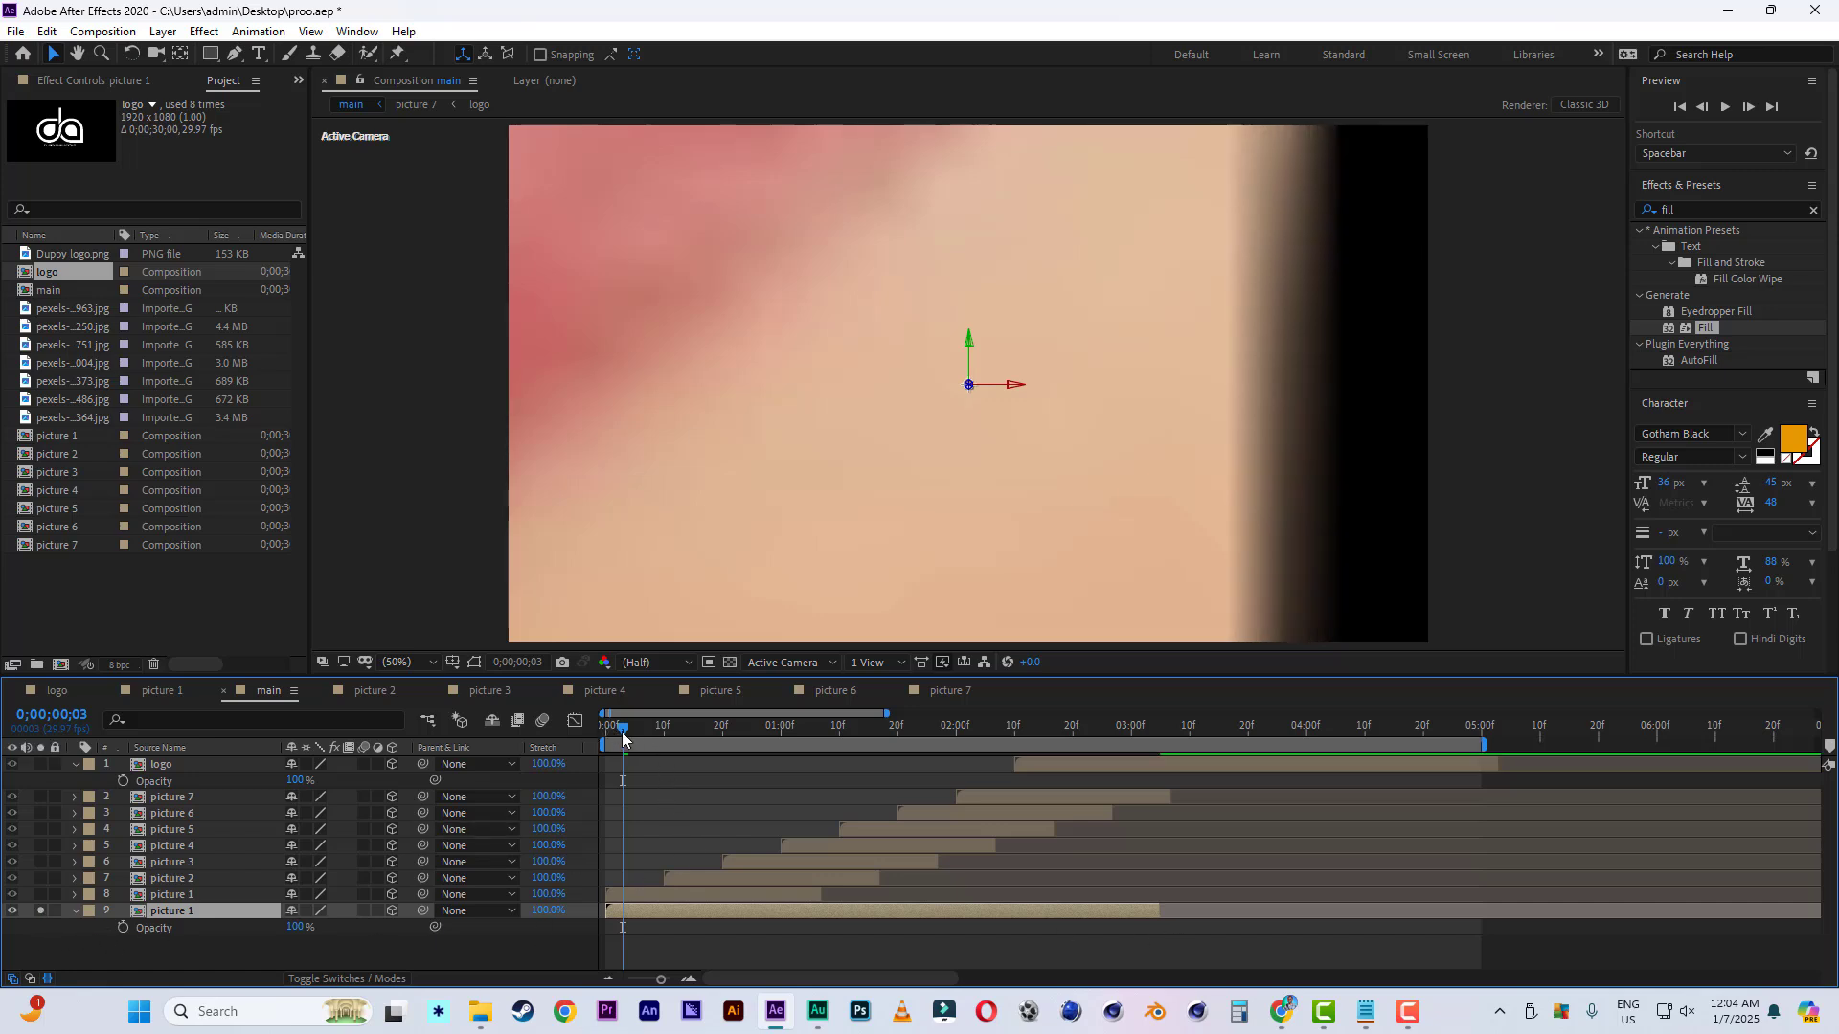
{"action": "left_click_drag", "start_coordinate": [623, 735], "coordinate": [679, 740]}
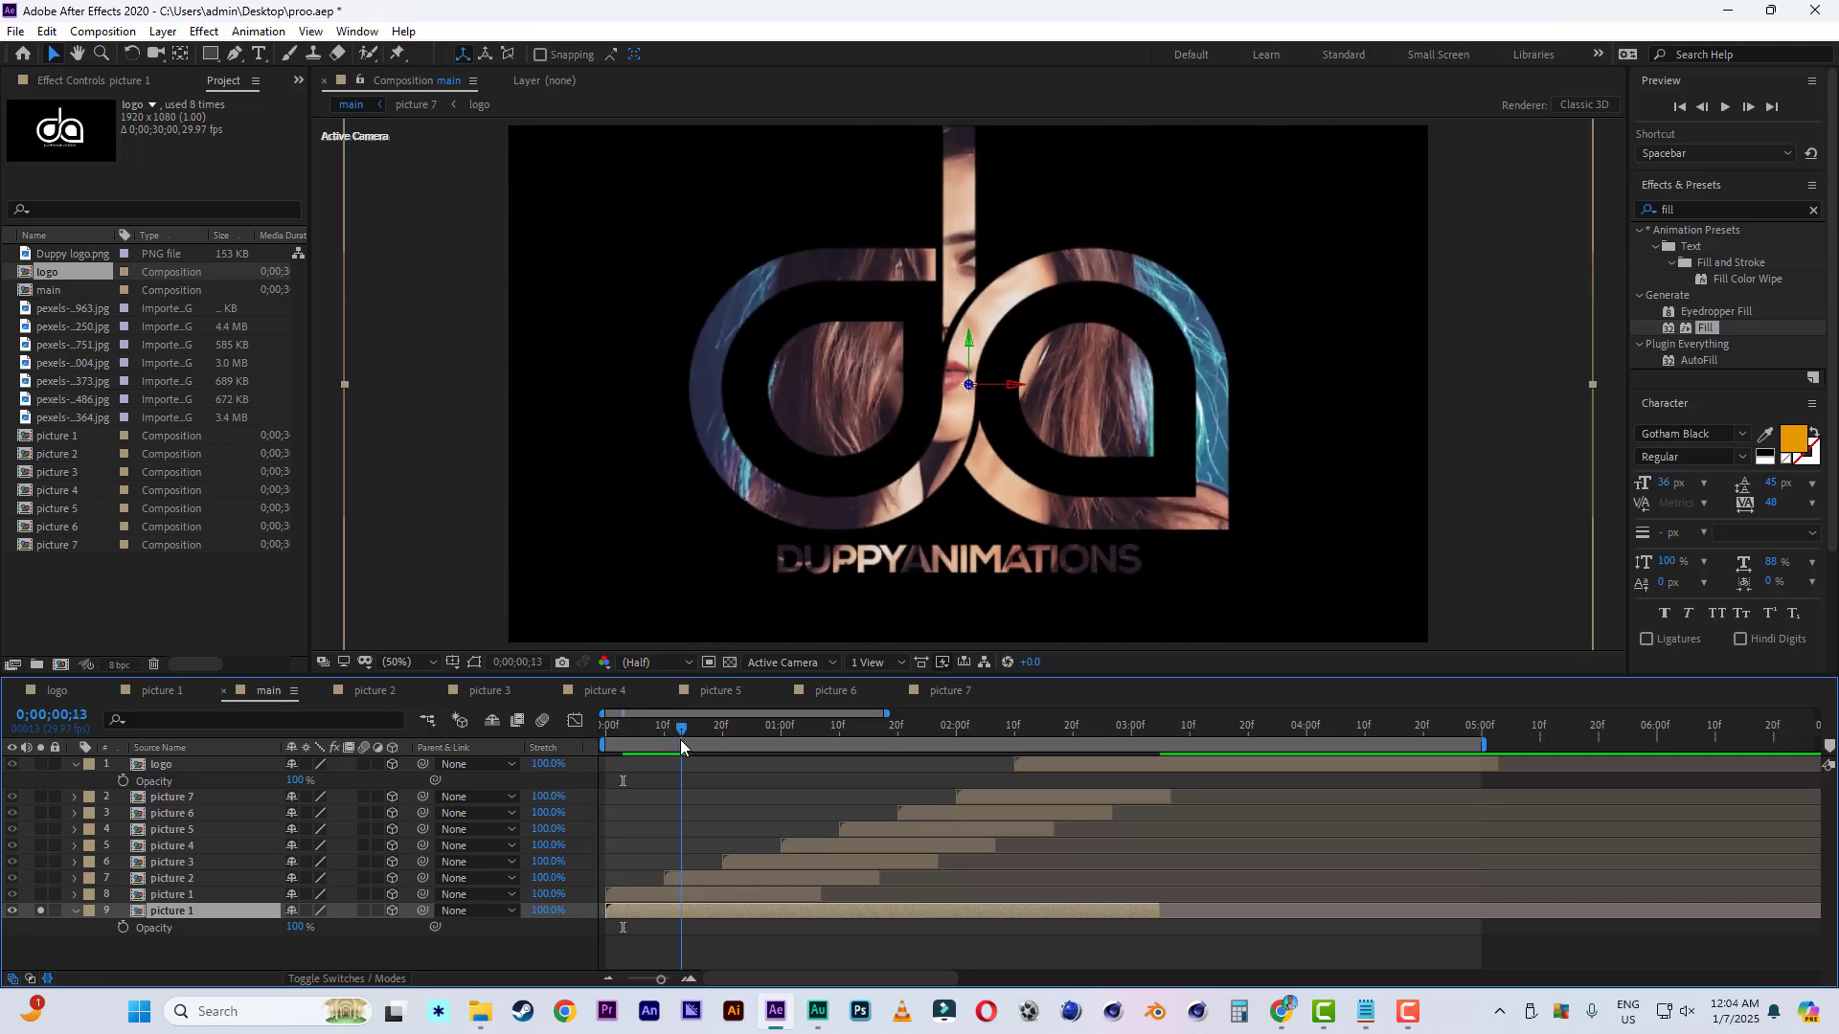
{"action": "right_click", "coordinate": [168, 918]}
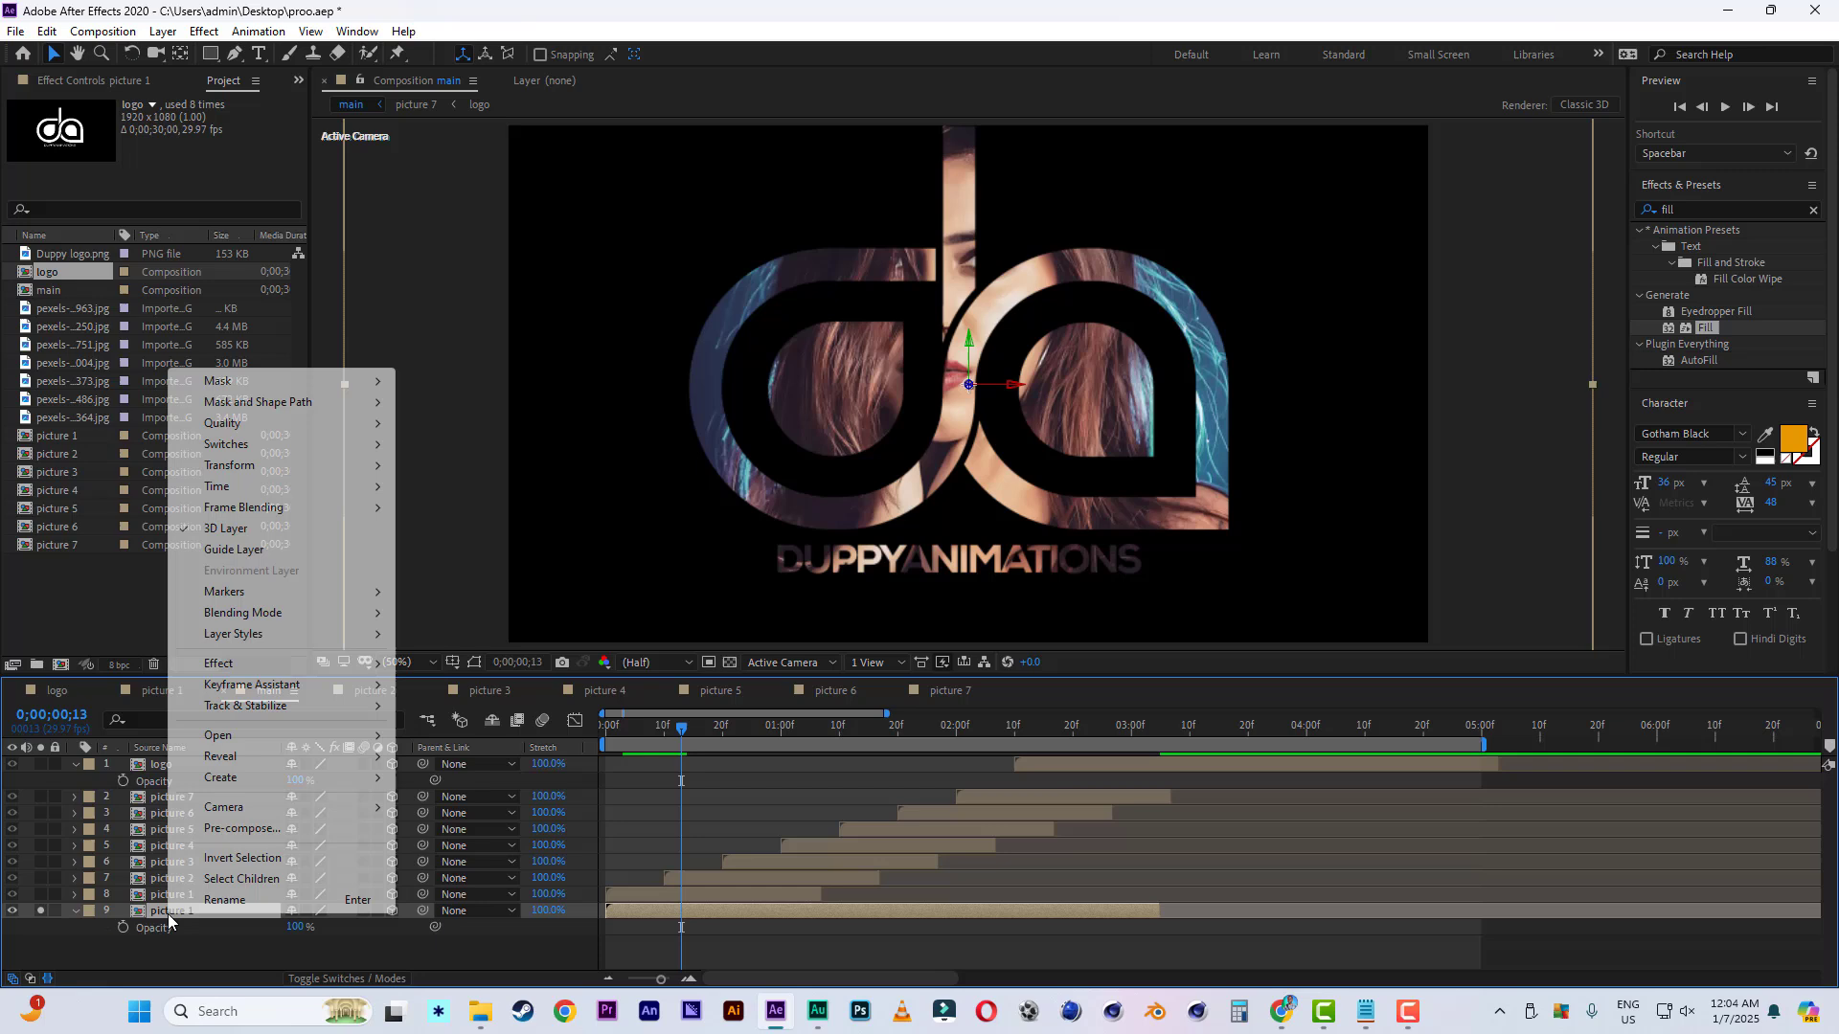
{"action": "left_click", "coordinate": [230, 897]}
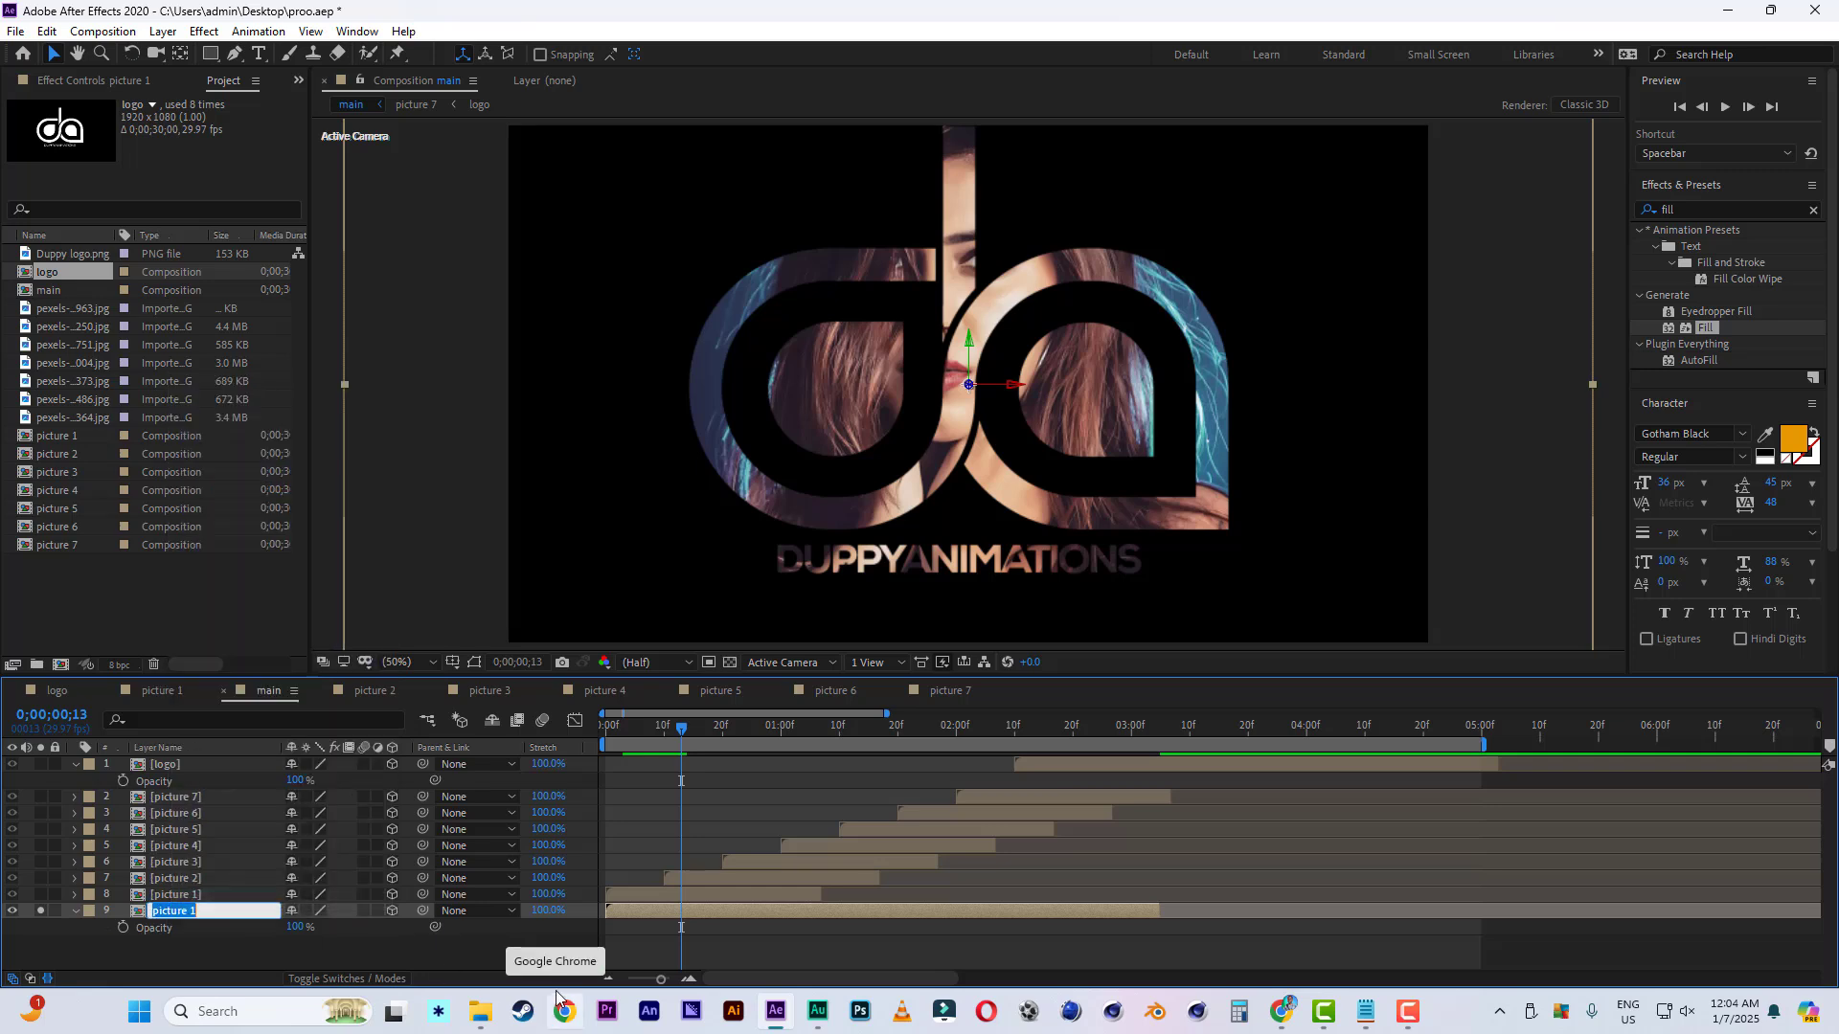
{"action": "type", "text": "shine"}
{"action": "left_click", "coordinate": [230, 952]}
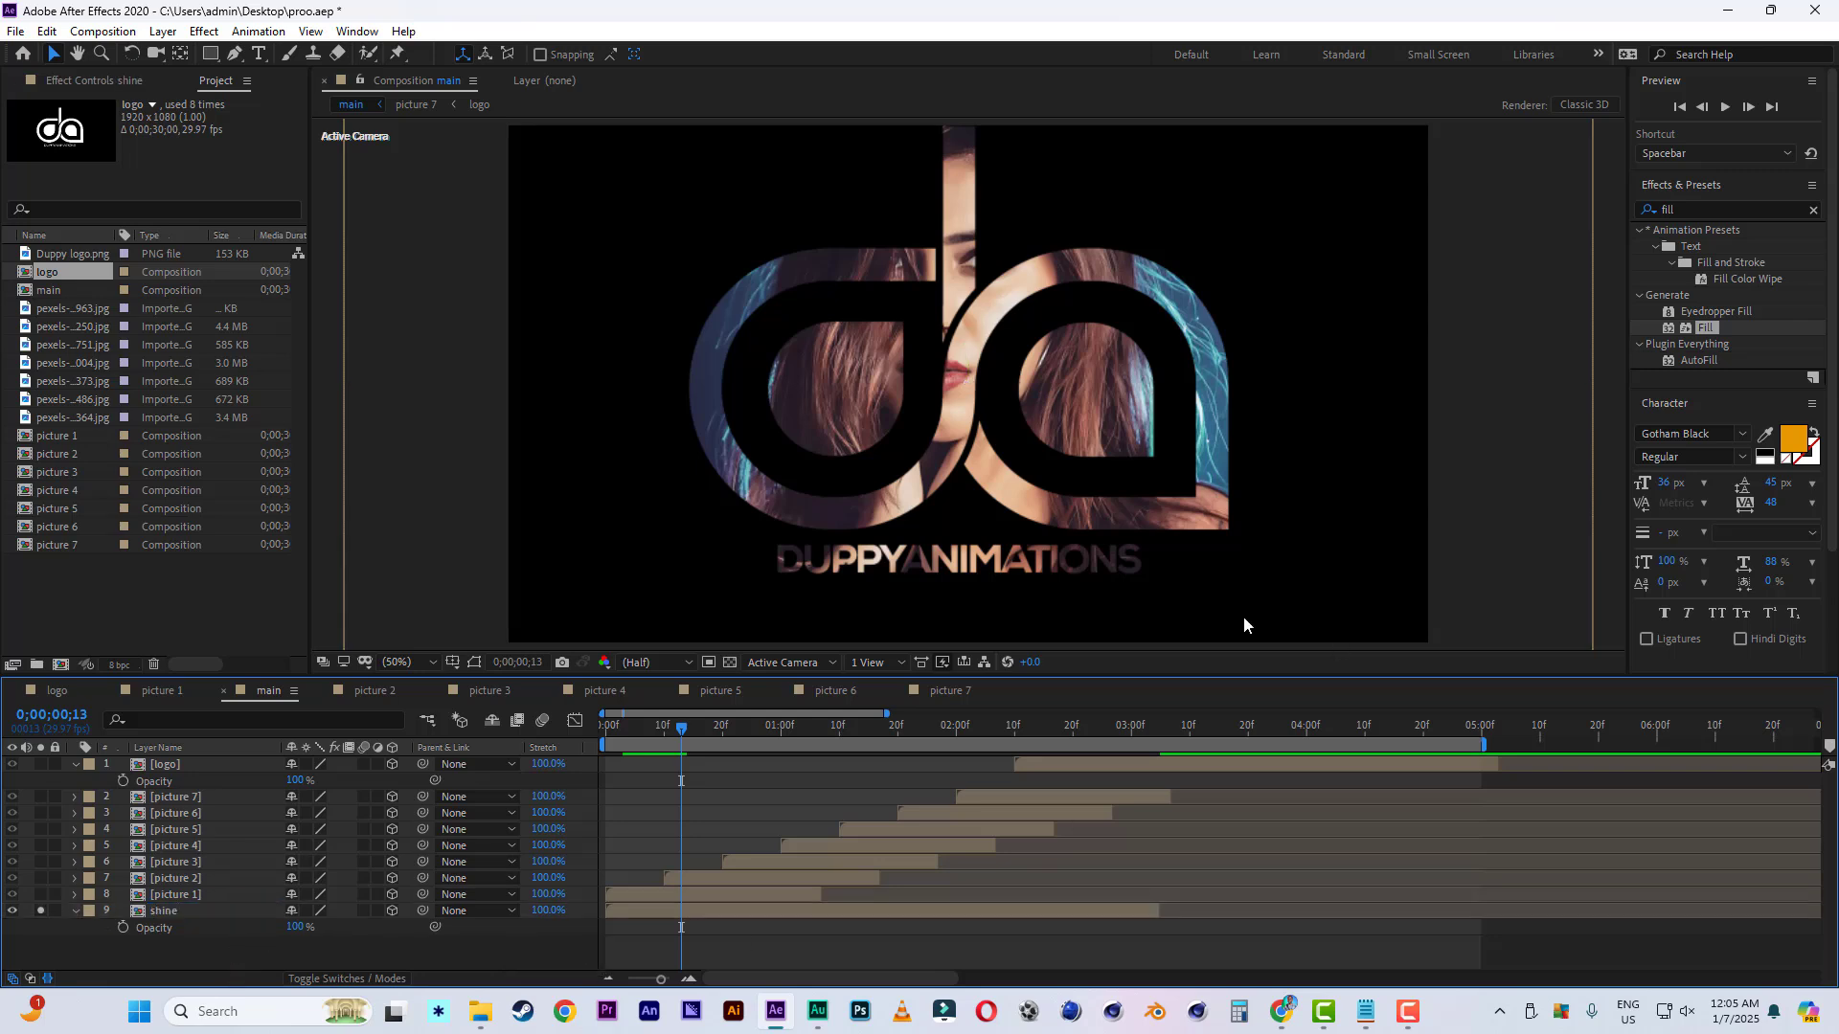
Search the effects for shine and look through the Trapcode effects with the shine layer selected.
{"action": "left_click", "coordinate": [1633, 209]}
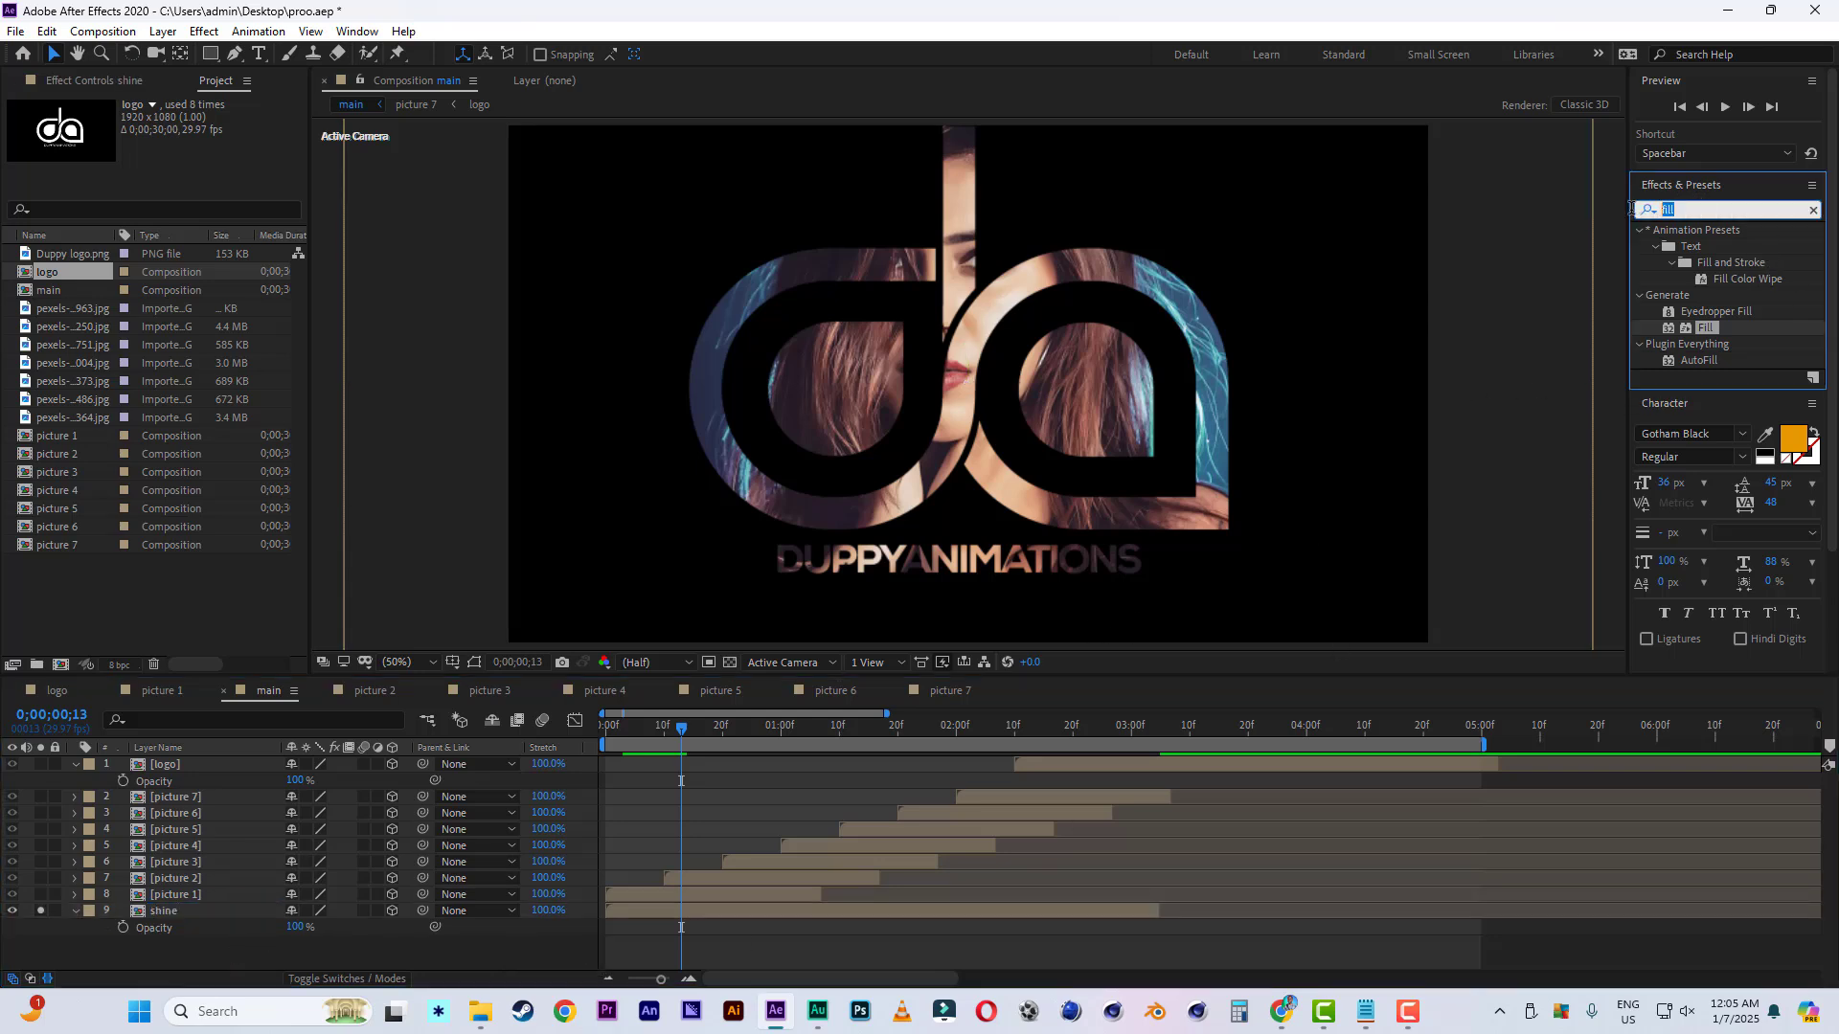
{"action": "type", "text": "s"}
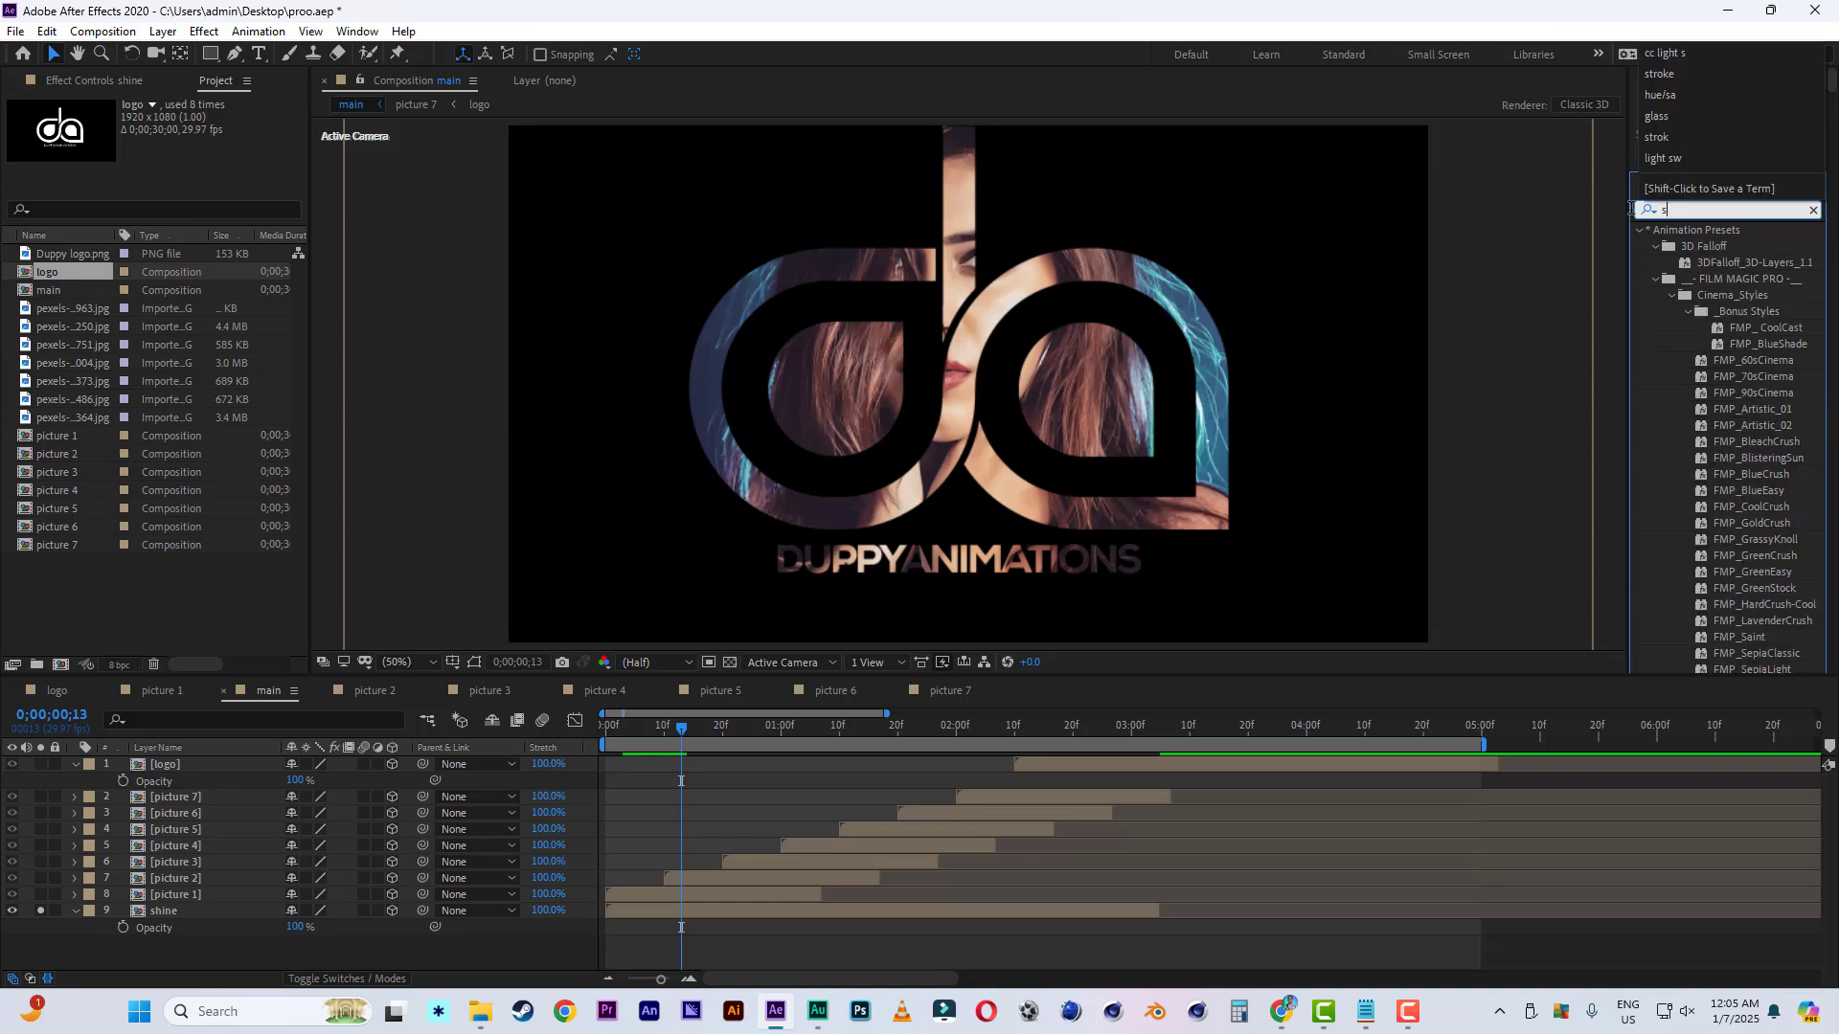
{"action": "type", "text": "hine"}
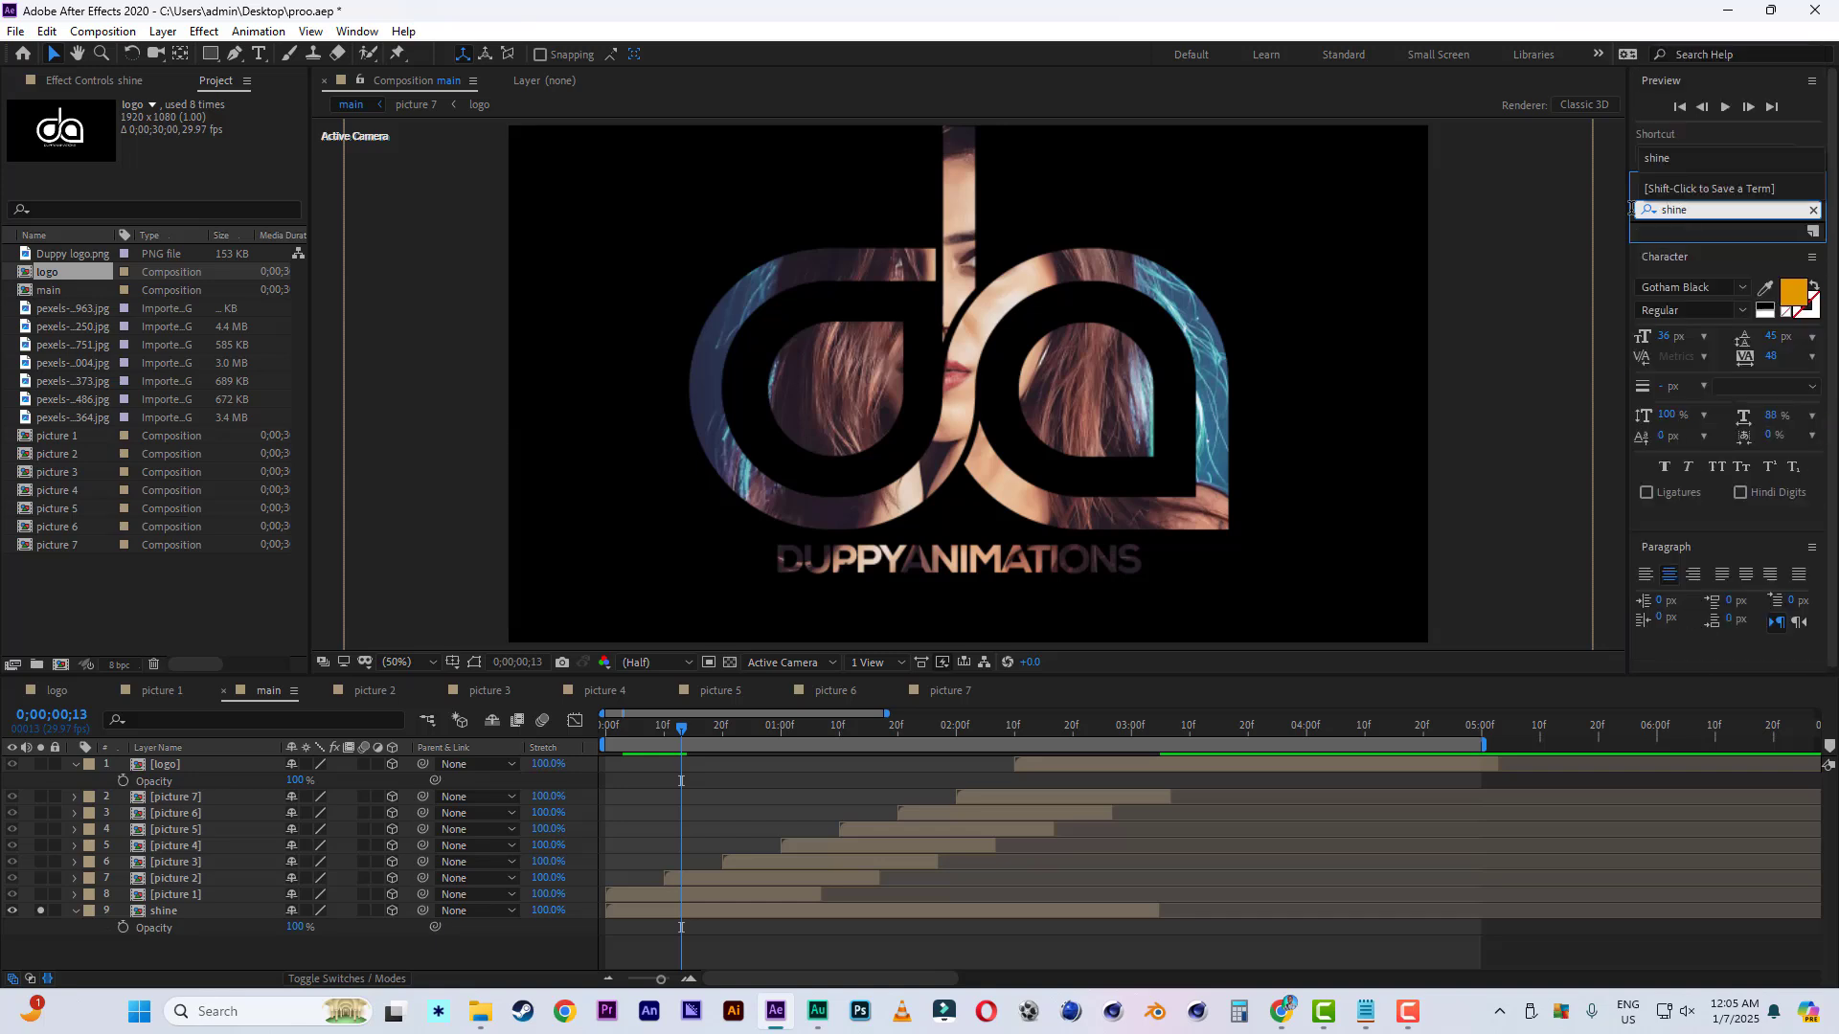
{"action": "left_click", "coordinate": [1813, 209]}
{"action": "type", "text": "s"}
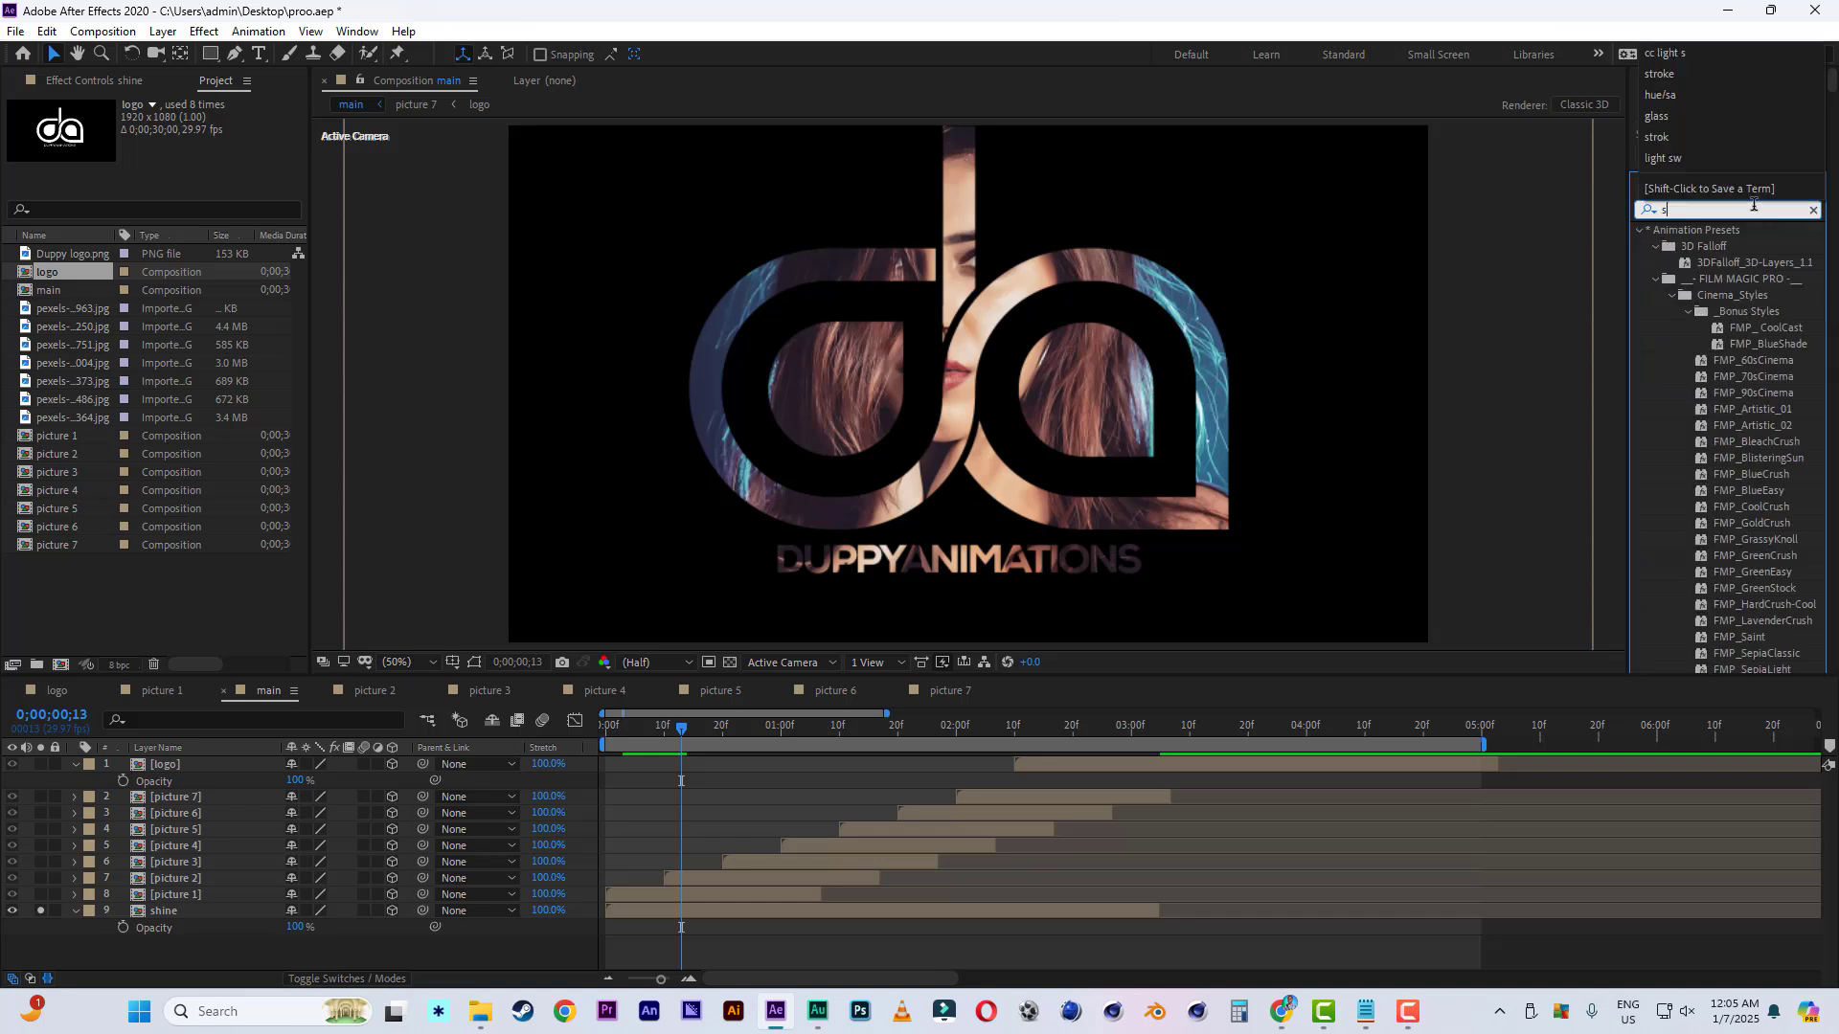
{"action": "left_click", "coordinate": [1813, 210]}
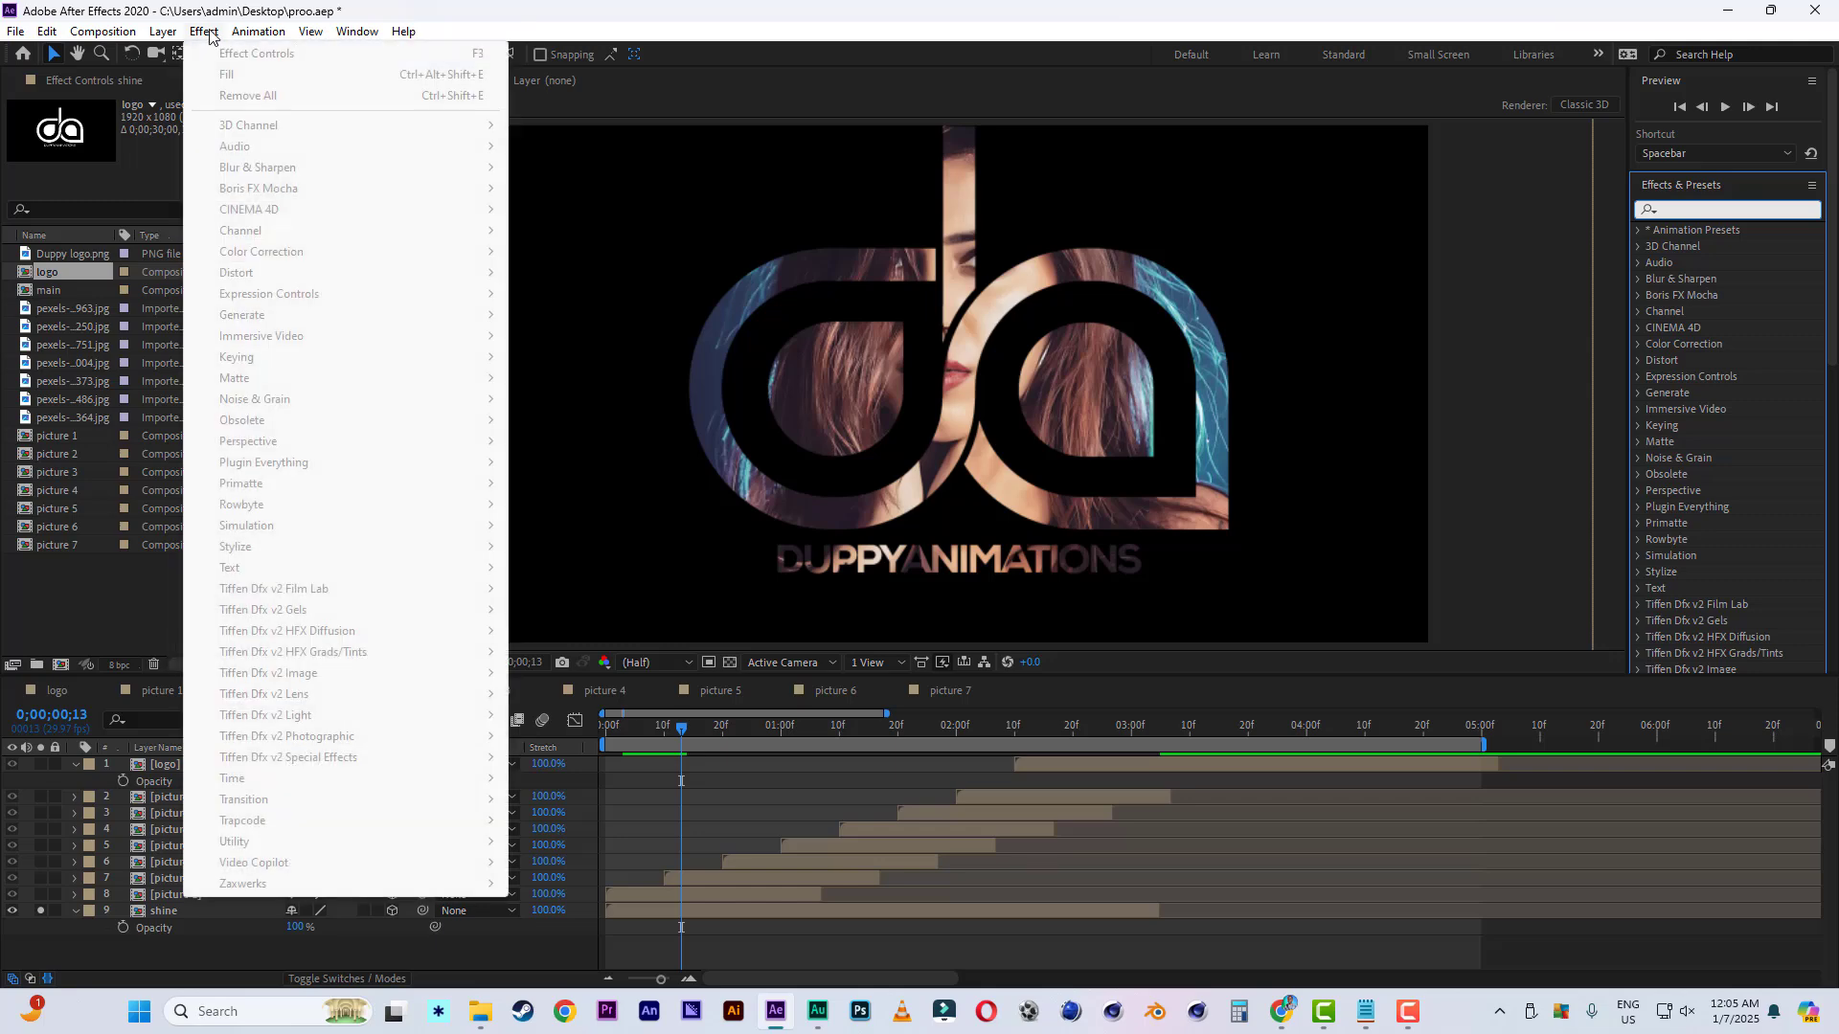
{"action": "left_click", "coordinate": [204, 30]}
{"action": "left_click", "coordinate": [161, 911]}
{"action": "left_click", "coordinate": [204, 31]}
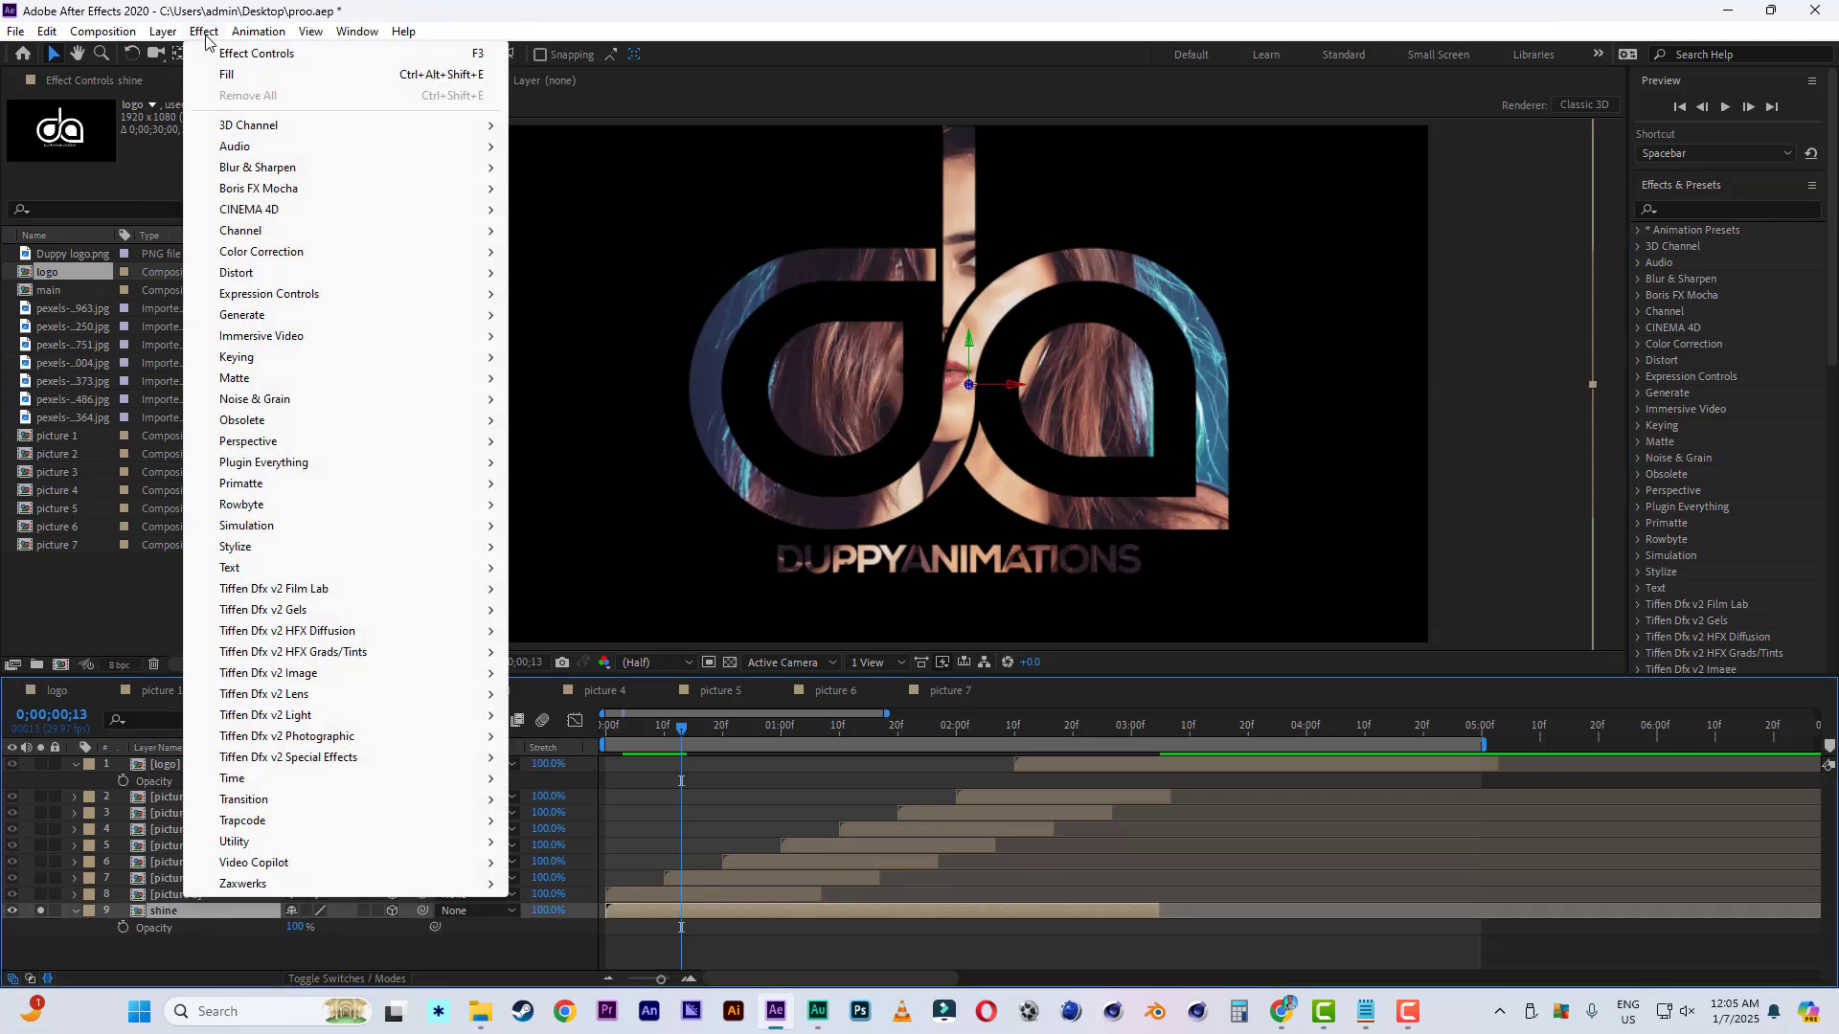
{"action": "mouse_move", "coordinate": [303, 823]}
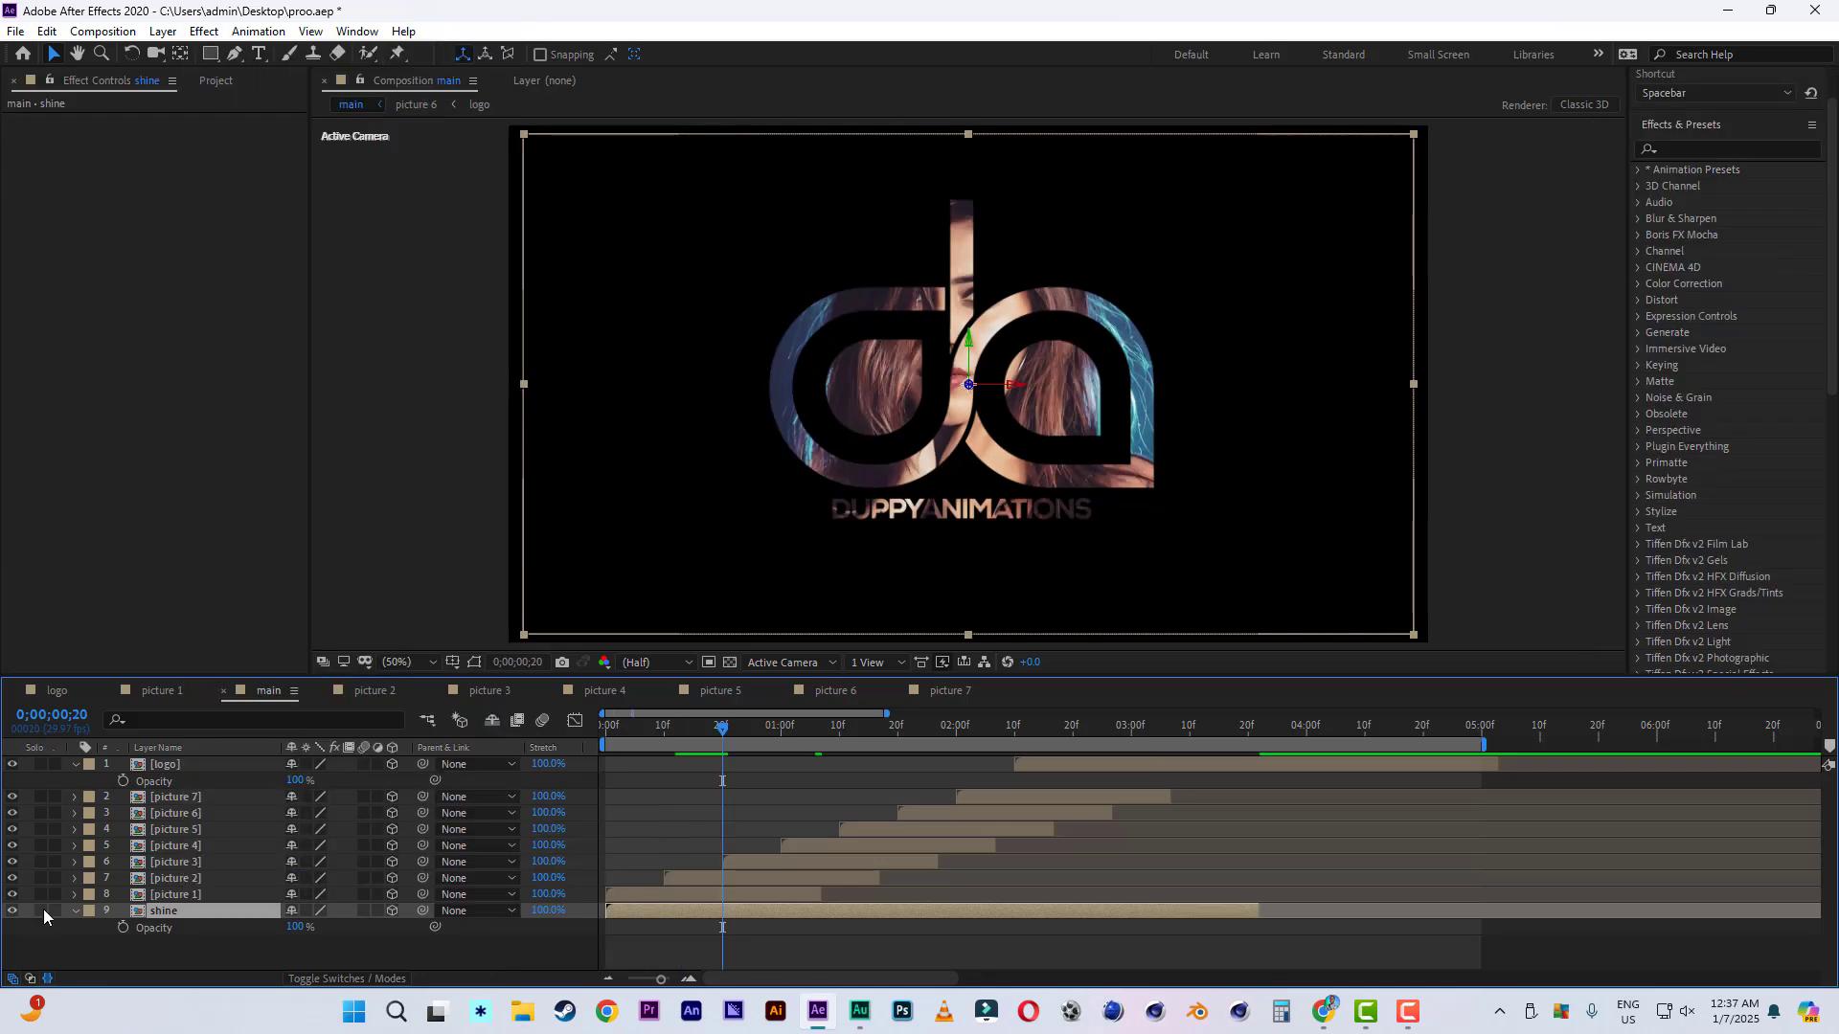
Turn off solo for the shine layer, view the picture 1 logo at 0;00;00;10, and collapse the shine layer's properties.
{"action": "left_click", "coordinate": [43, 910]}
{"action": "left_click", "coordinate": [186, 893]}
{"action": "mouse_move", "coordinate": [643, 730]}
{"action": "left_mouse_down"}
{"action": "mouse_move", "coordinate": [628, 734]}
{"action": "mouse_move", "coordinate": [750, 735]}
{"action": "mouse_move", "coordinate": [623, 736]}
{"action": "mouse_move", "coordinate": [682, 736]}
{"action": "mouse_move", "coordinate": [666, 737]}
{"action": "left_mouse_up"}
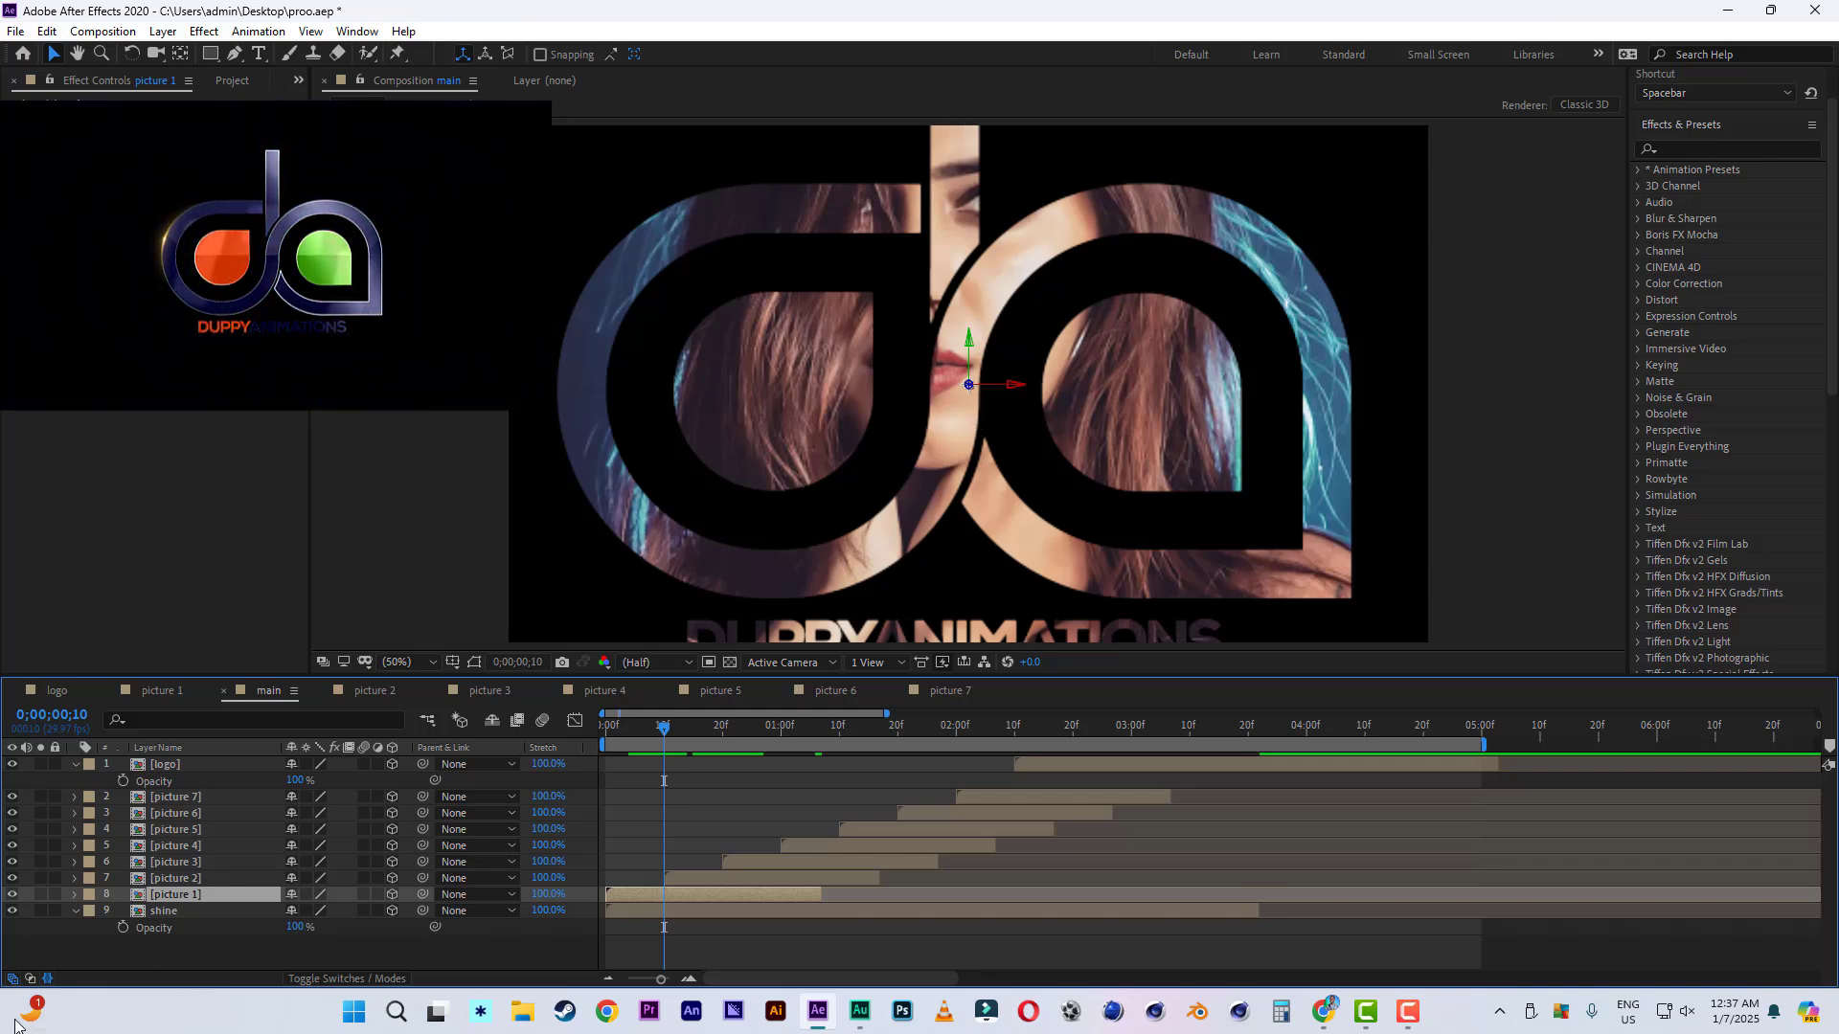
{"action": "left_click", "coordinate": [188, 912]}
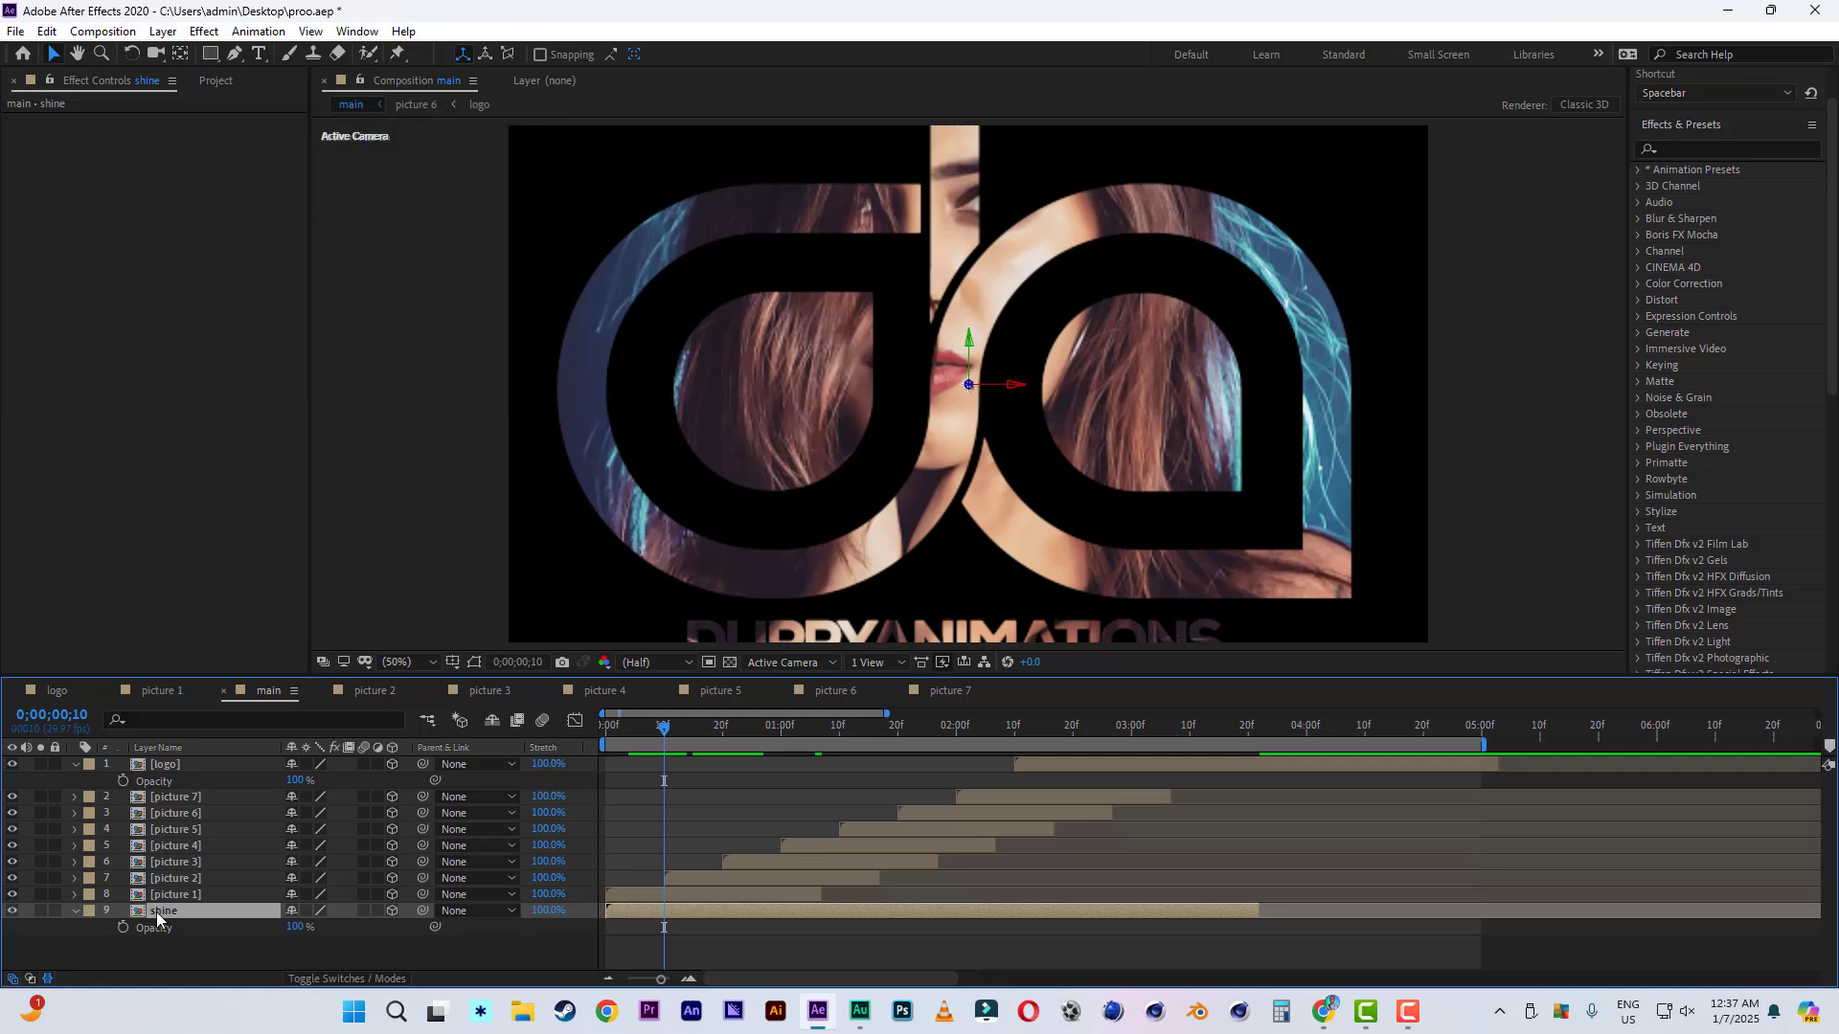
{"action": "left_click", "coordinate": [74, 913]}
Examine which Trapcode effects are available for the shine layer.
{"action": "left_click", "coordinate": [205, 32]}
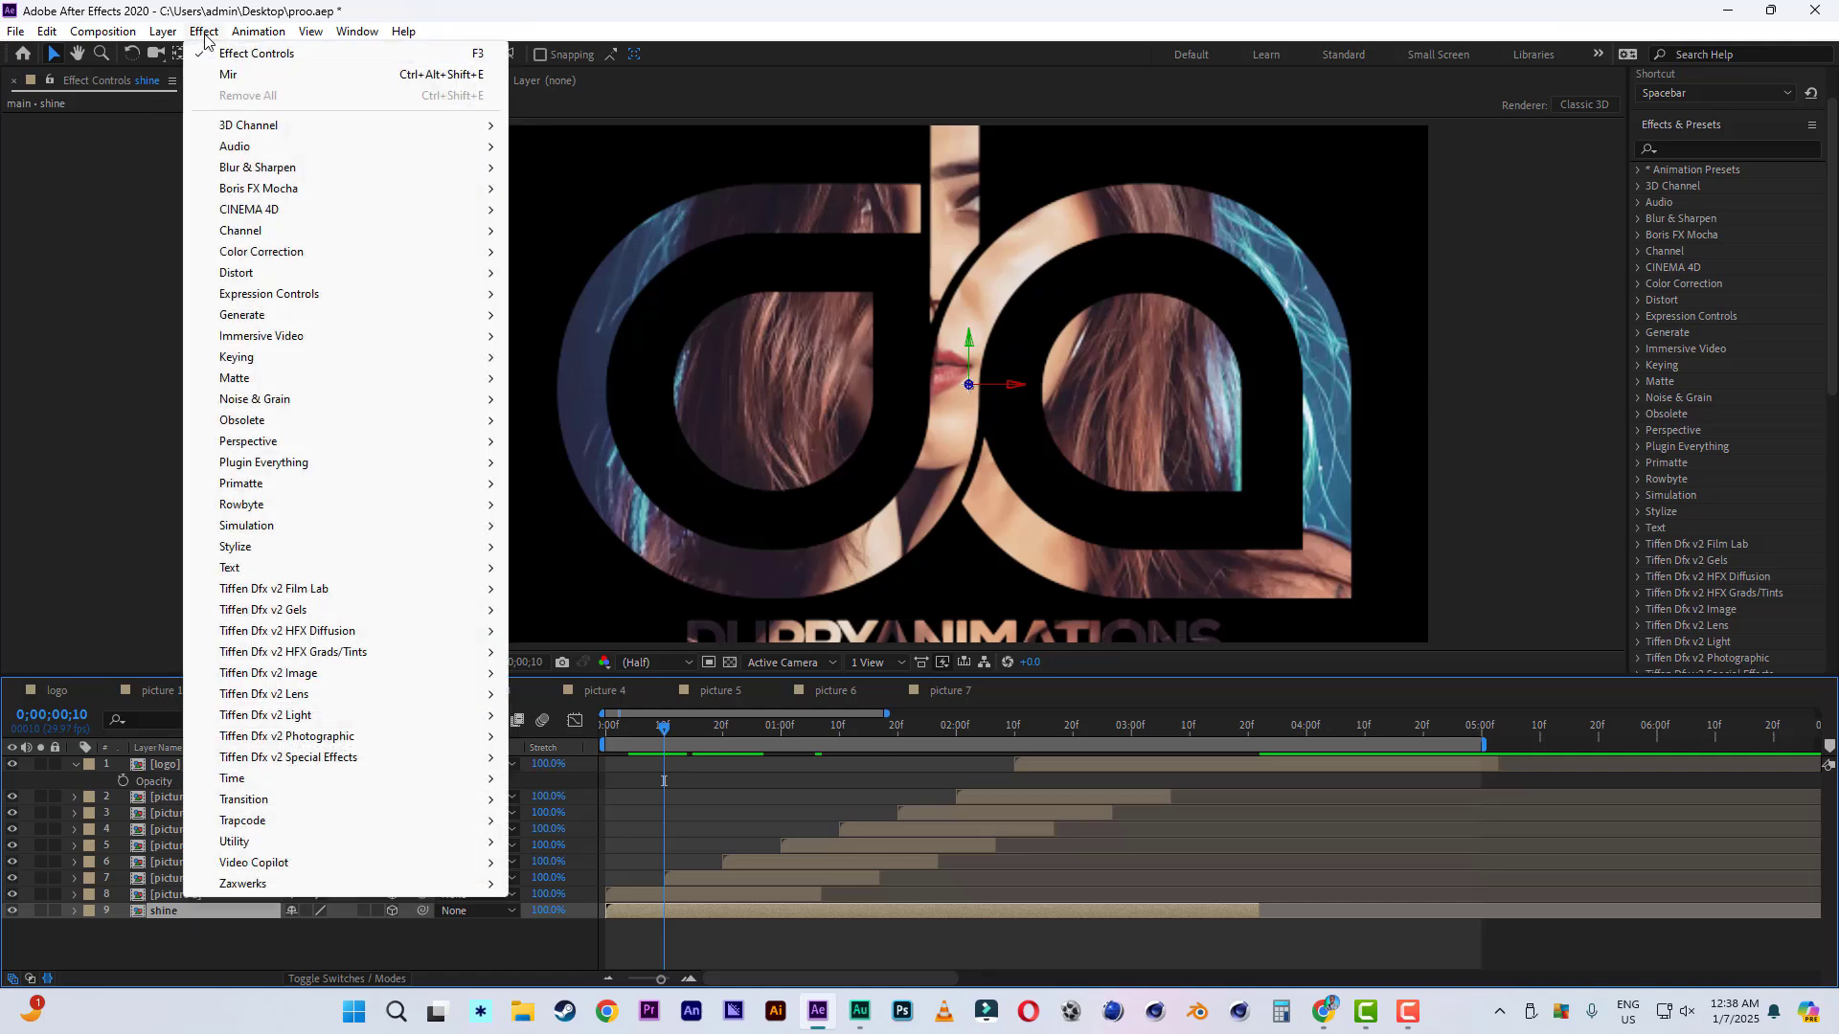
{"action": "mouse_move", "coordinate": [294, 818]}
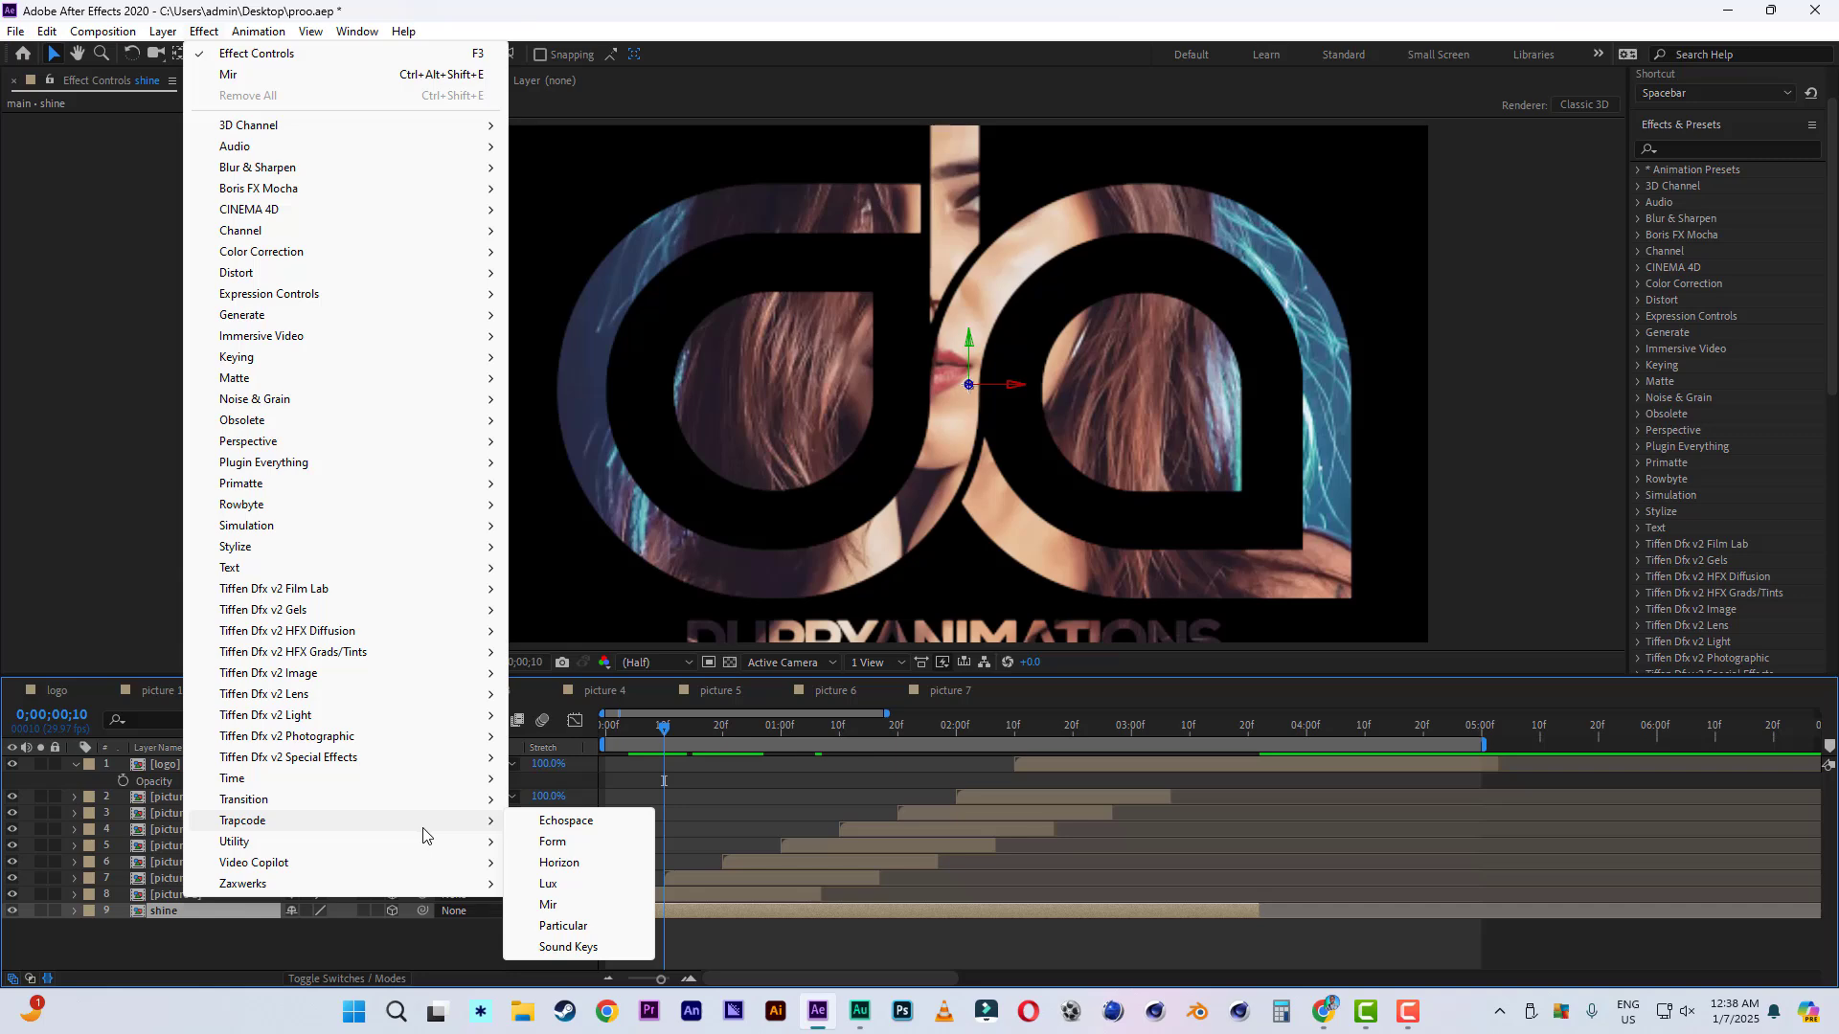
{"action": "mouse_move", "coordinate": [505, 843]}
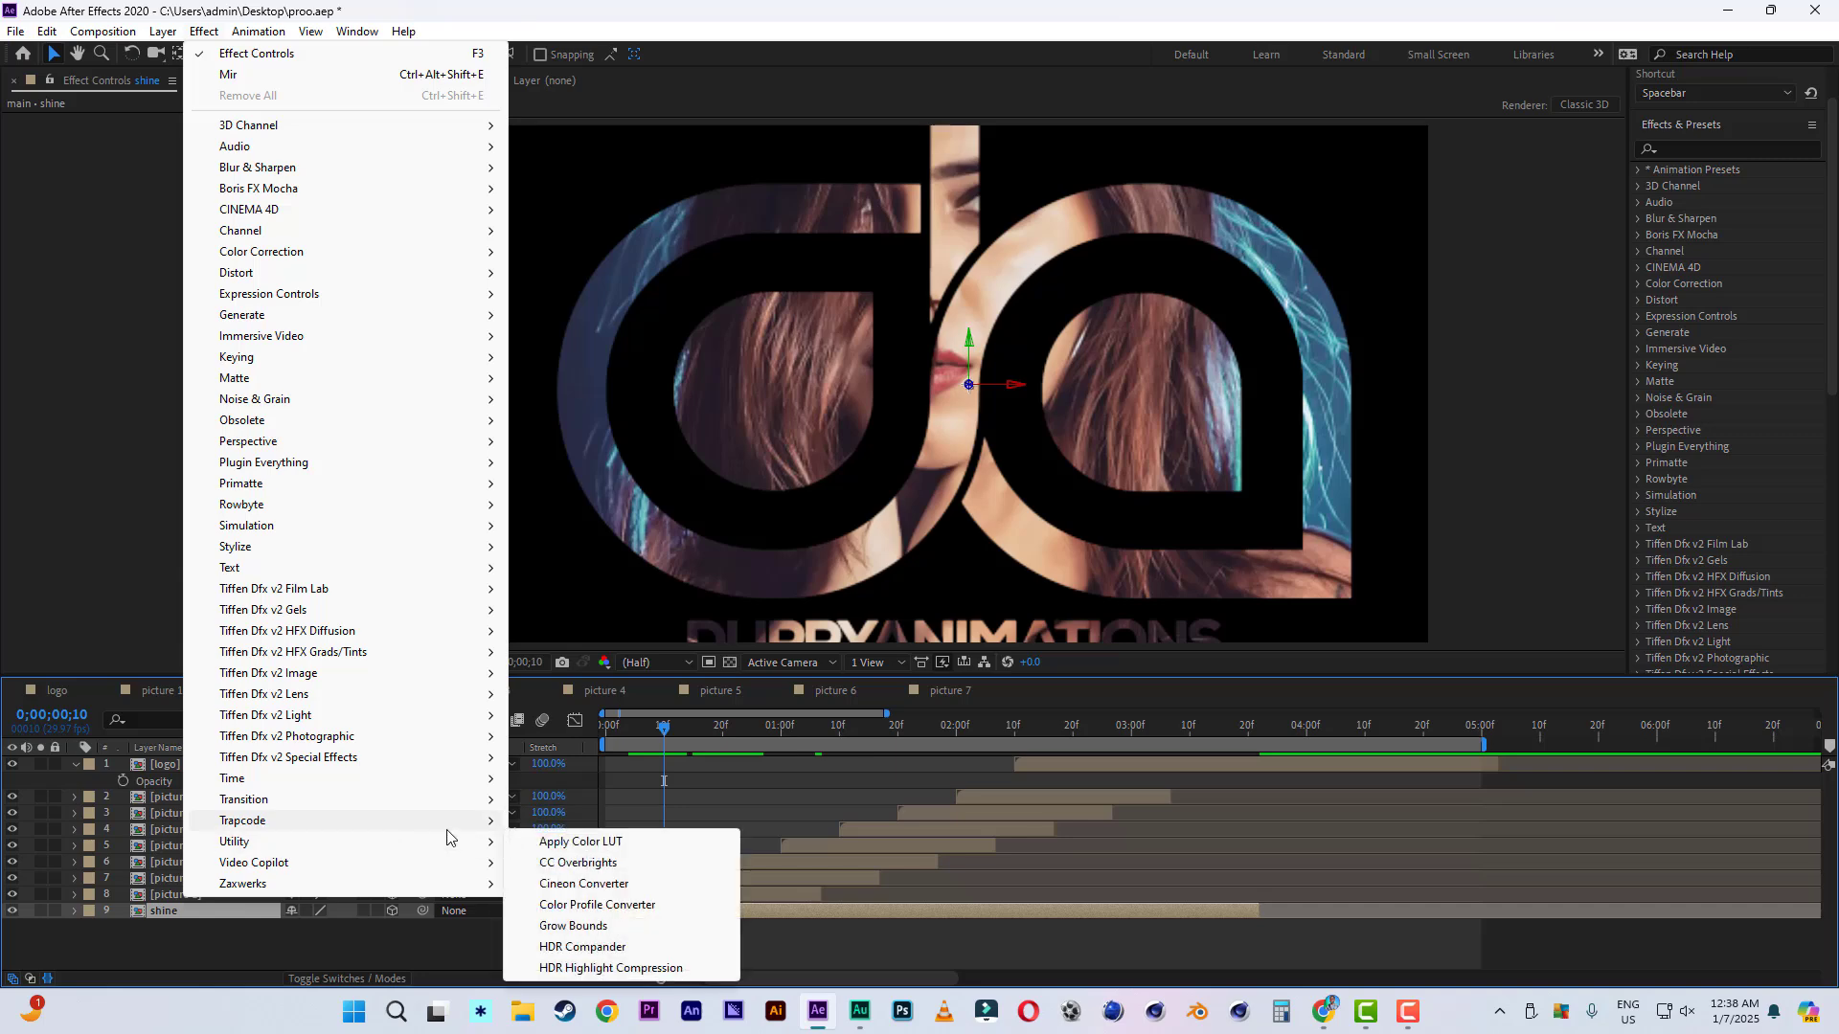
{"action": "mouse_move", "coordinate": [450, 824]}
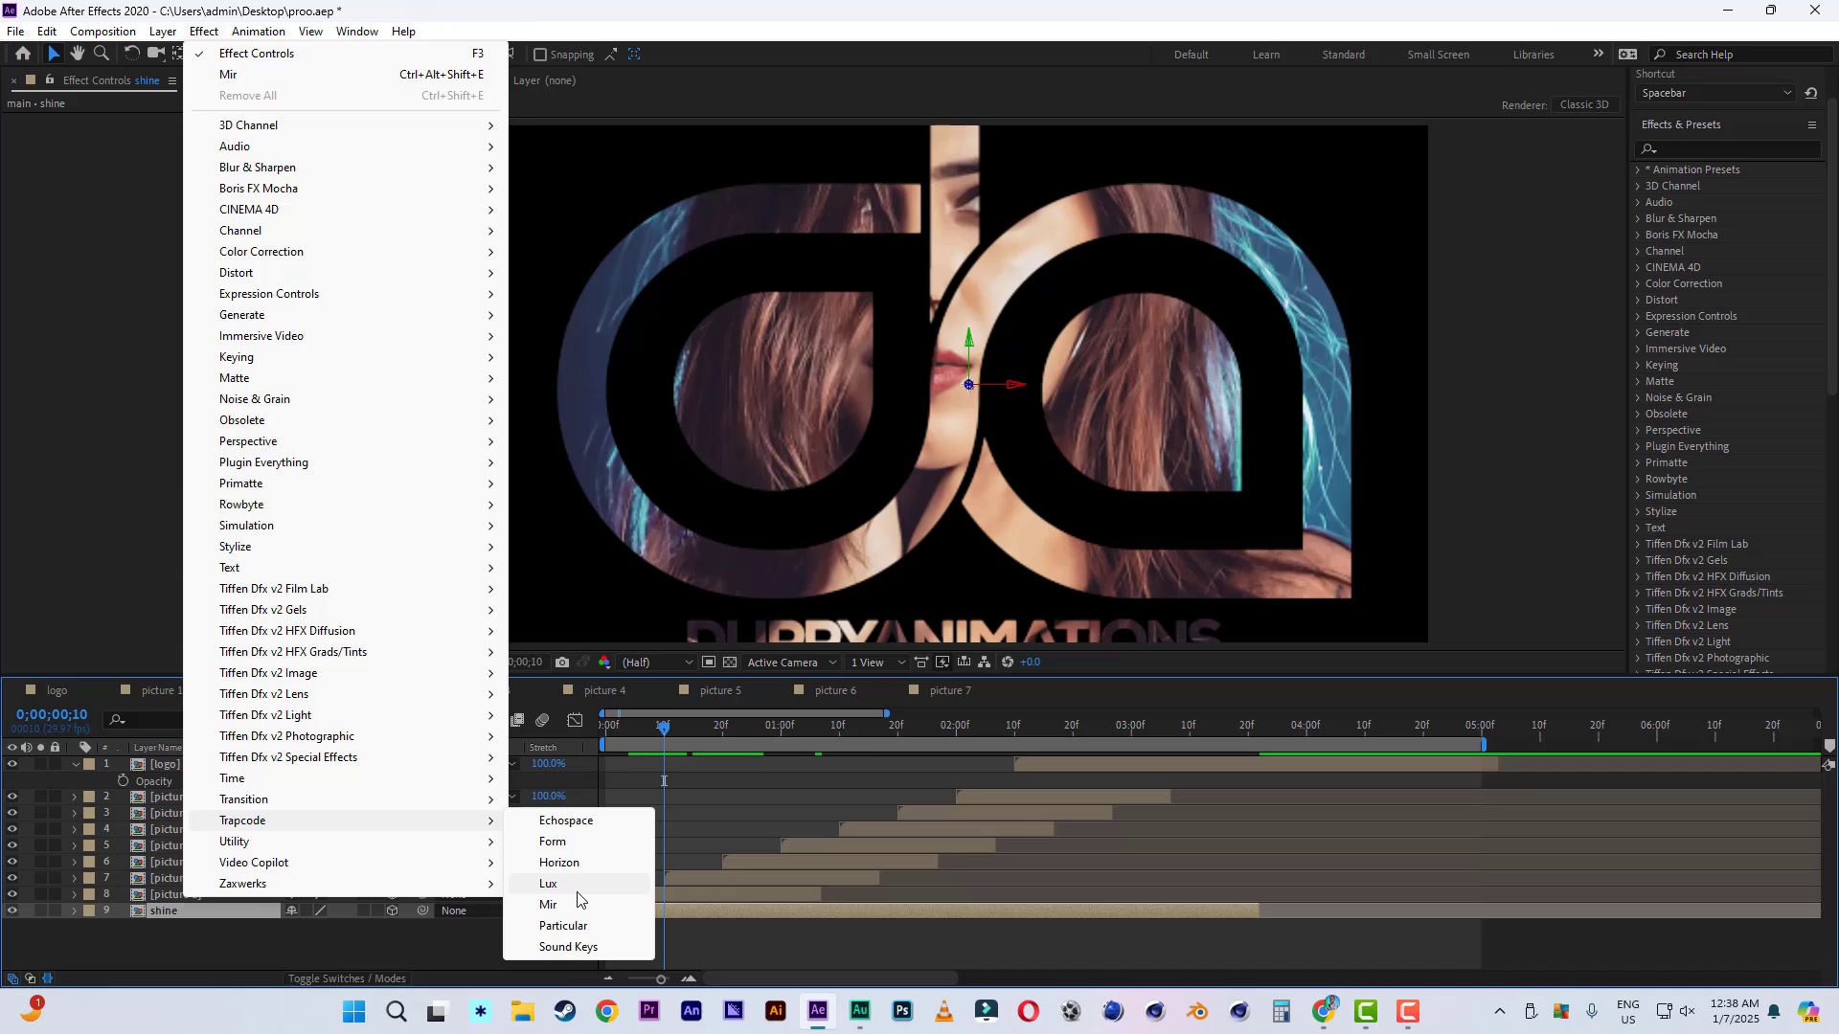
{"action": "left_click", "coordinate": [42, 936]}
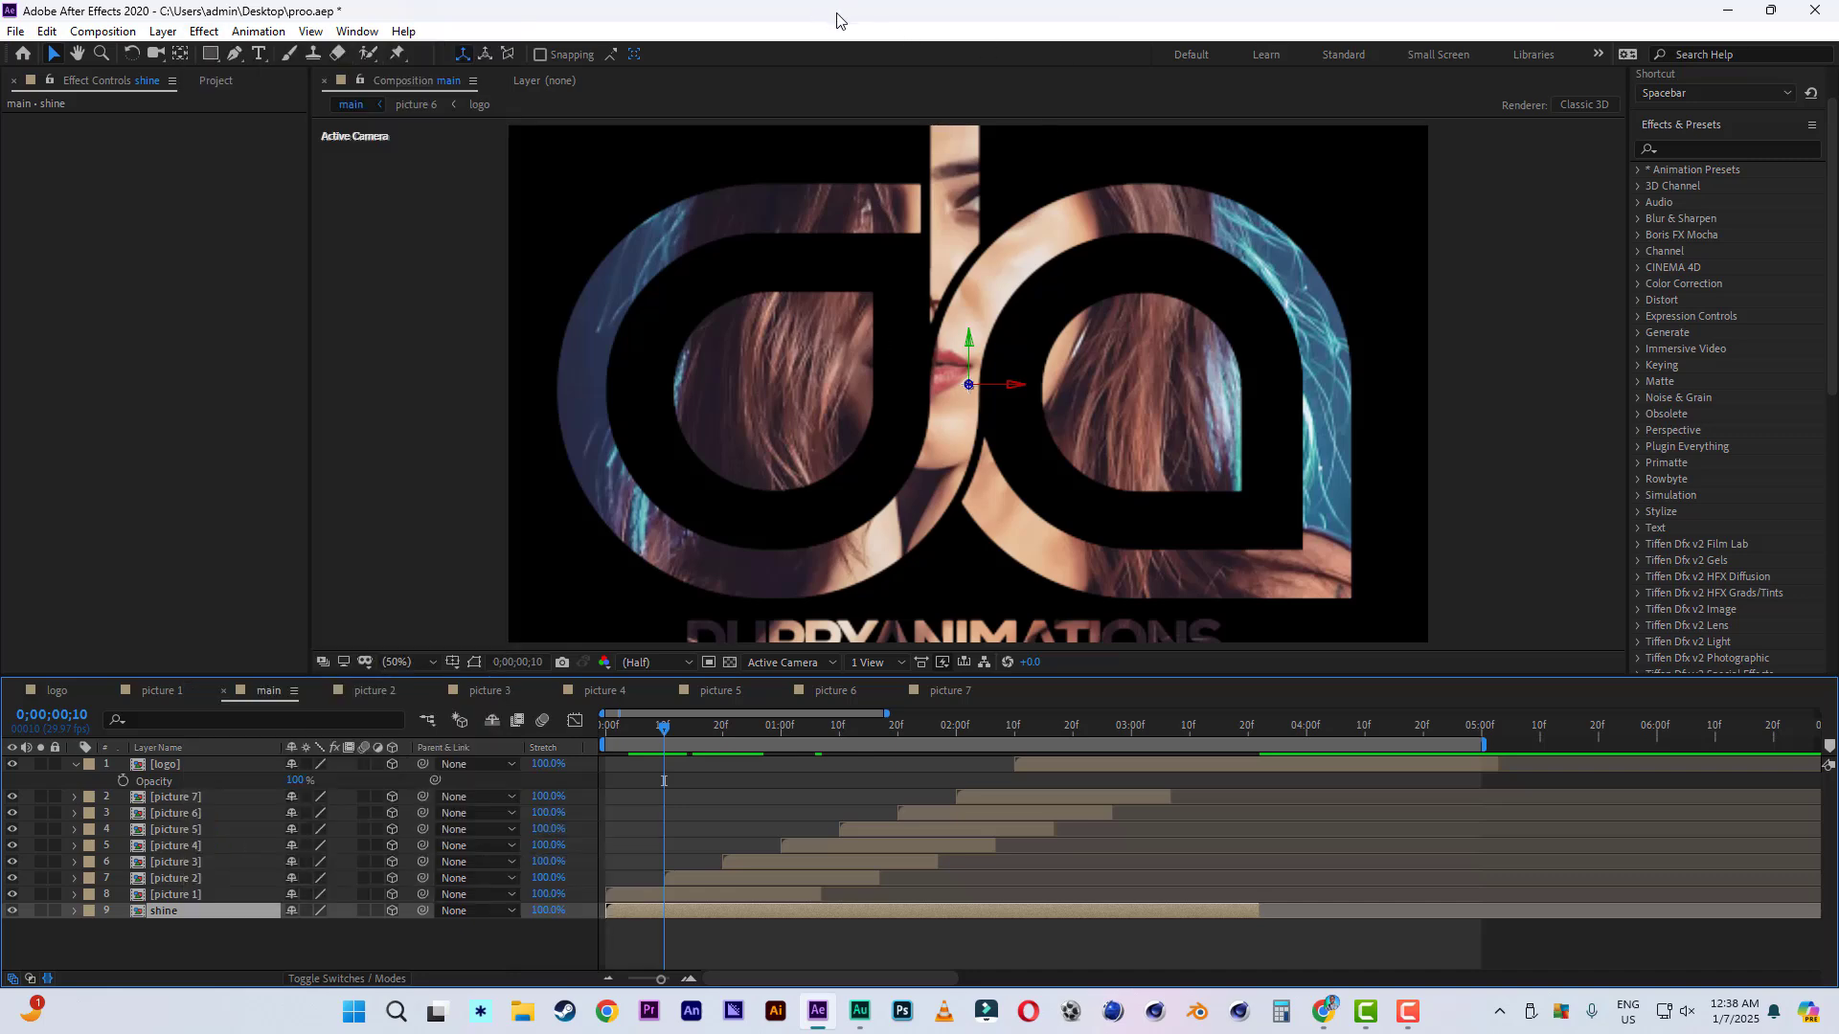
Hide the shine layer, preview the animation from the start, and check the final logo at 0;00;03;08.
{"action": "left_click", "coordinate": [13, 912]}
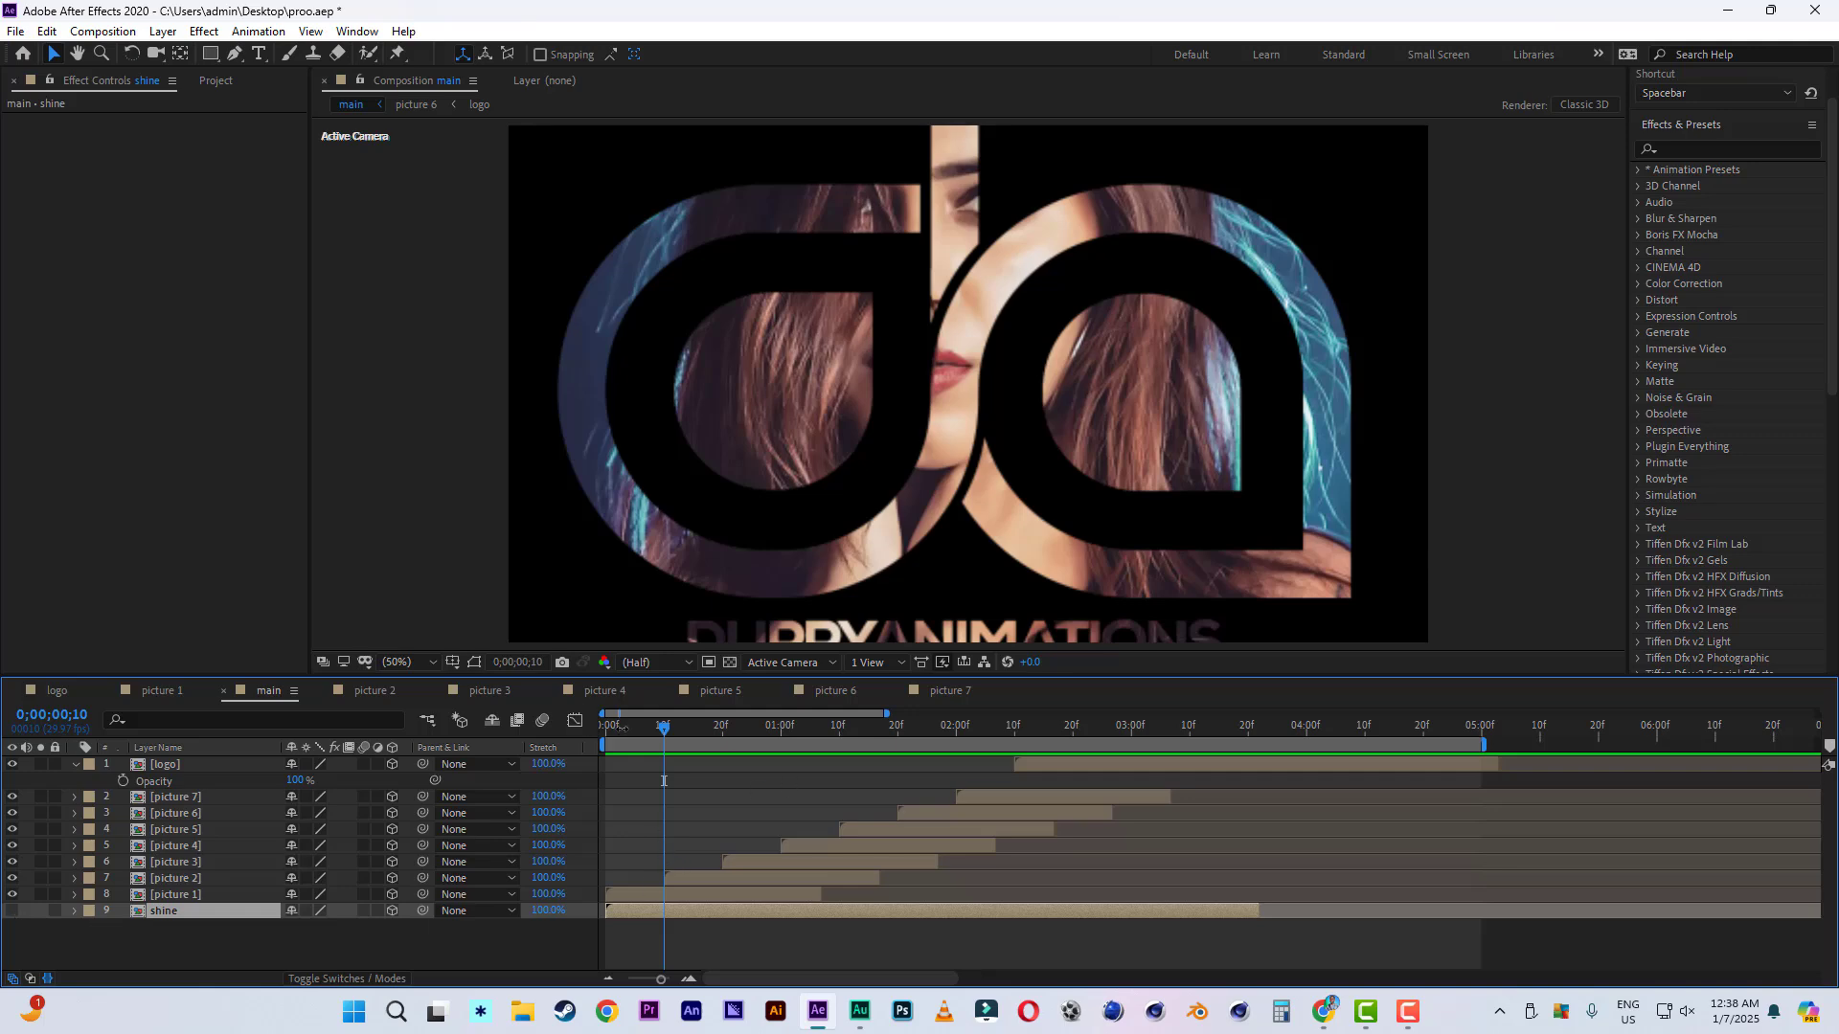
{"action": "left_click_drag", "start_coordinate": [661, 729], "coordinate": [607, 733]}
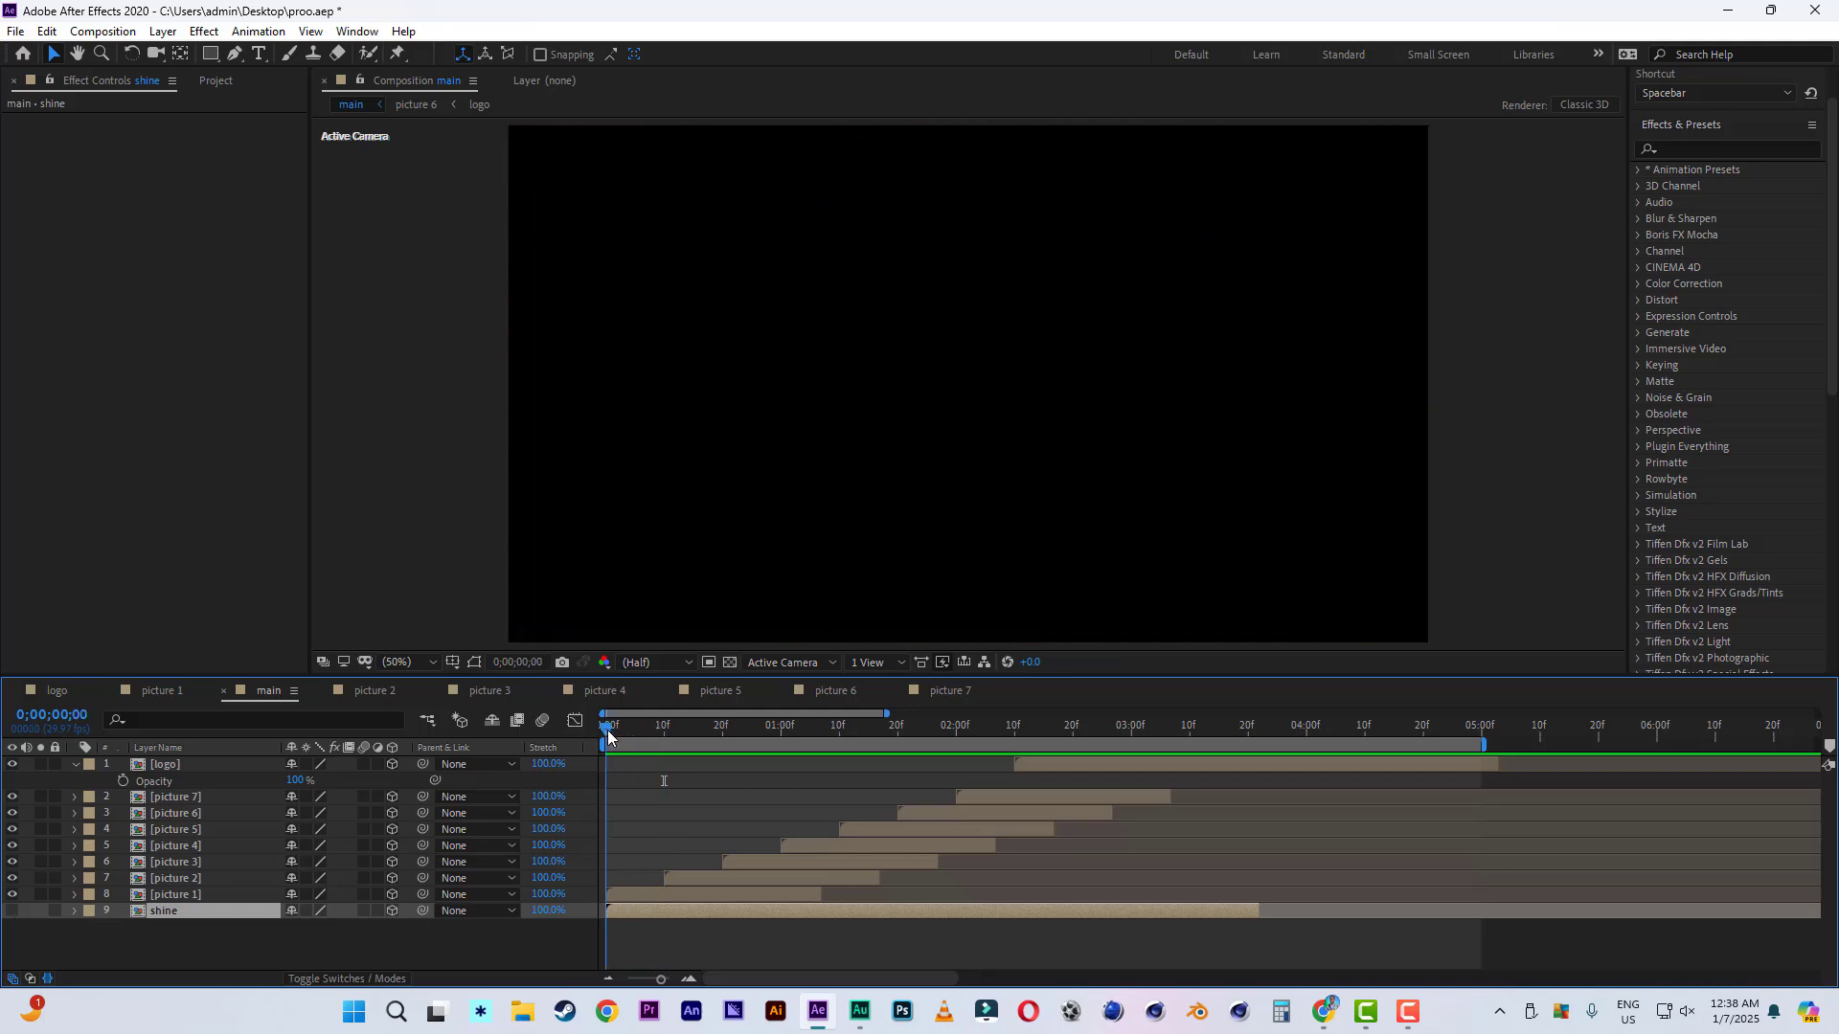
{"action": "key", "text": "space"}
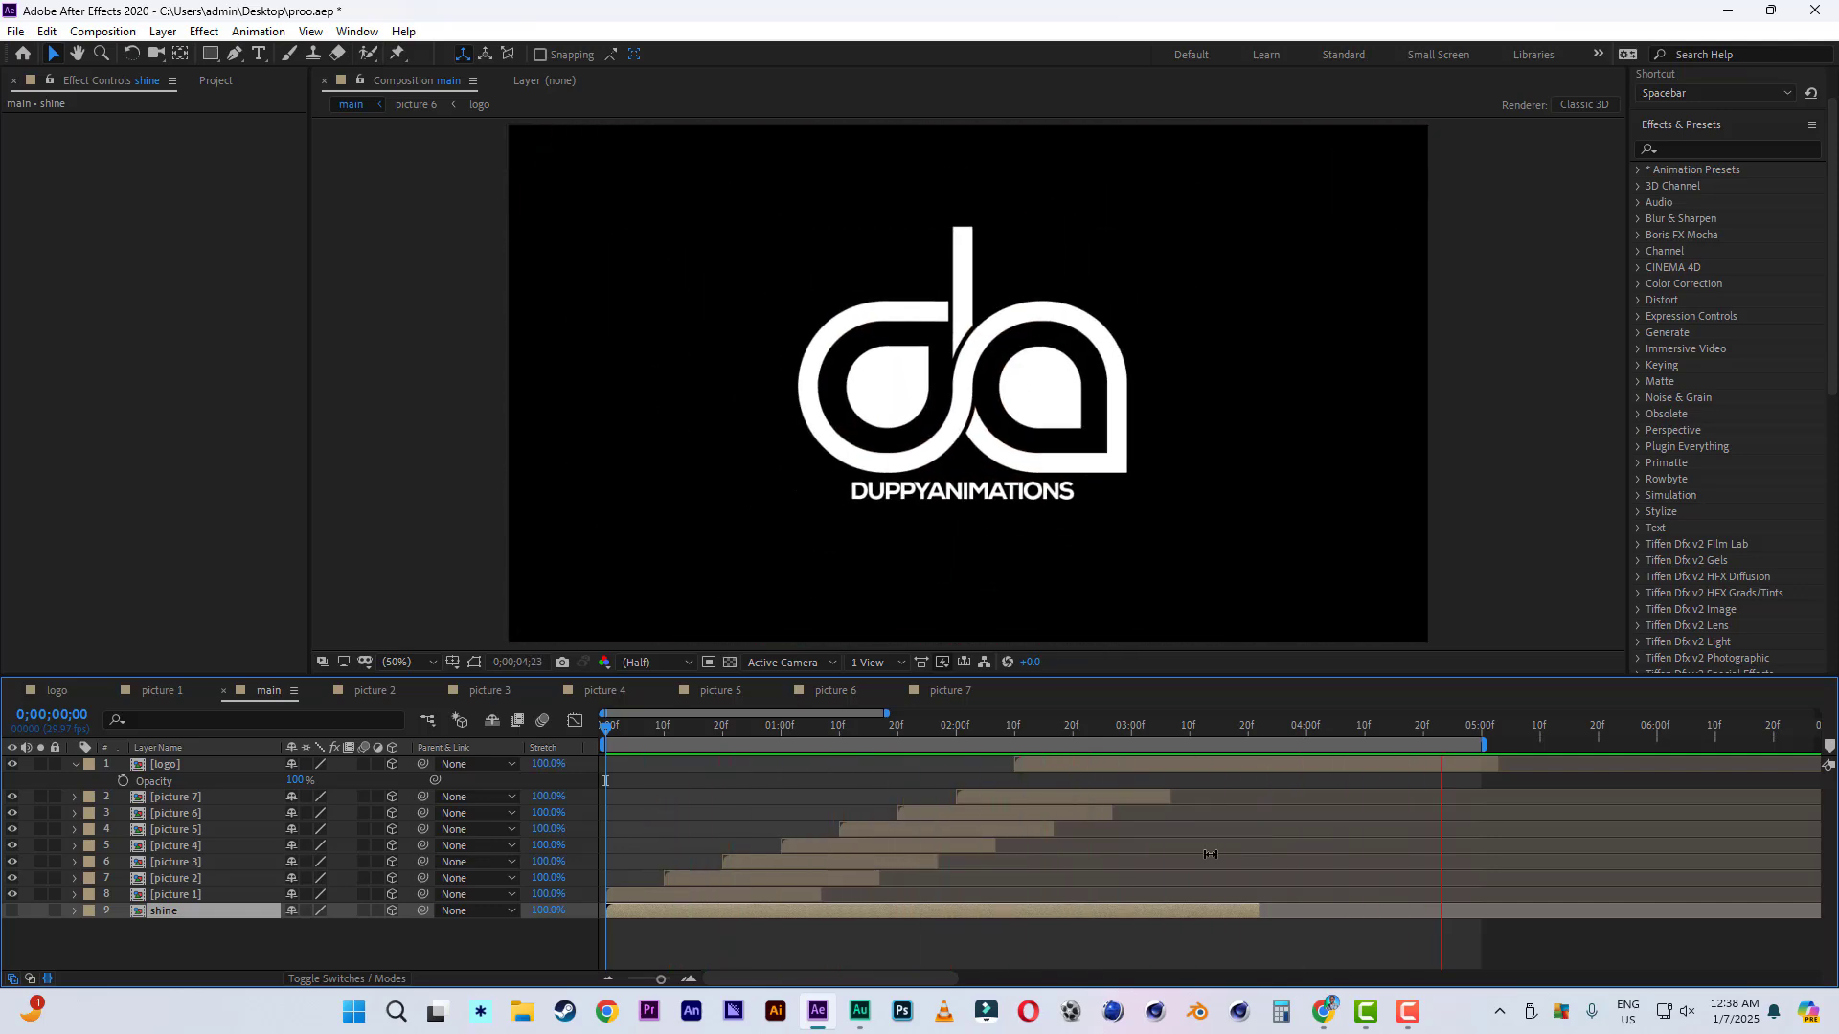
{"action": "left_click", "coordinate": [1101, 733]}
{"action": "left_click_drag", "start_coordinate": [1099, 732], "coordinate": [1174, 737]}
{"action": "left_click", "coordinate": [1184, 764]}
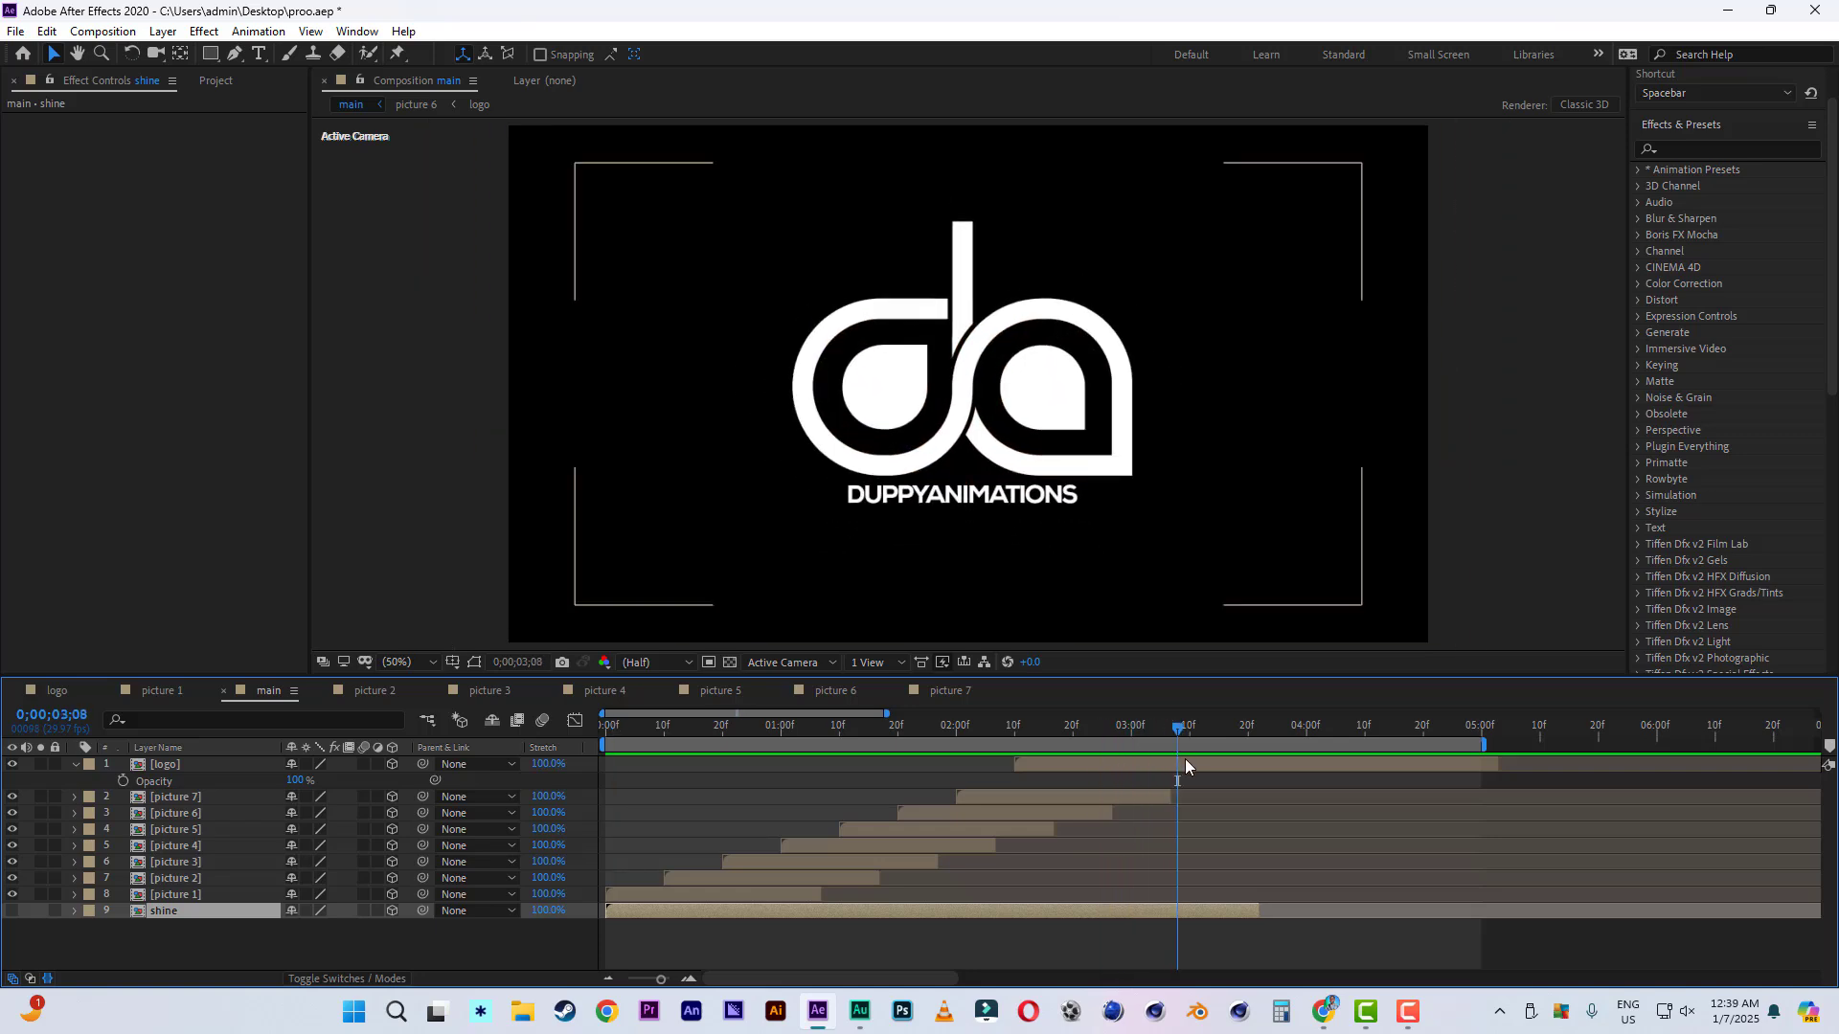
Disable the Fill effect on Duppy logo.png in the logo composition to restore its original colours.
{"action": "left_click", "coordinate": [948, 691]}
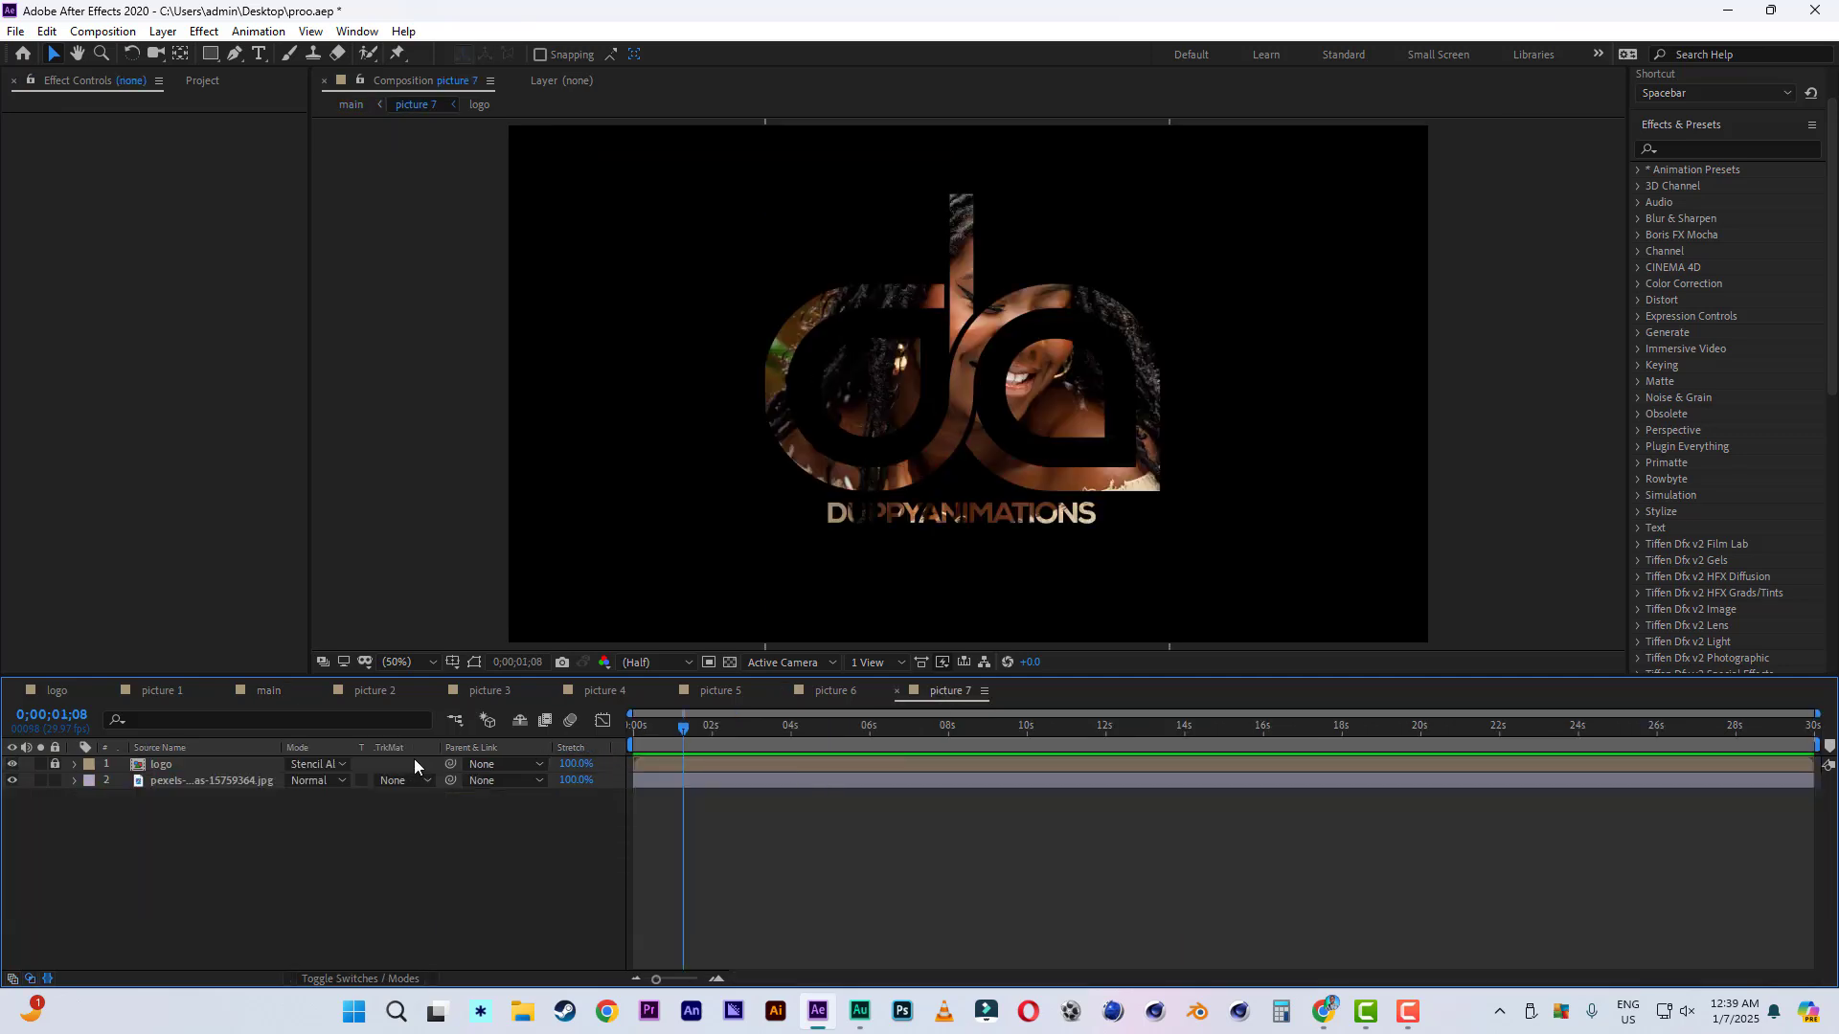
{"action": "left_click", "coordinate": [56, 690]}
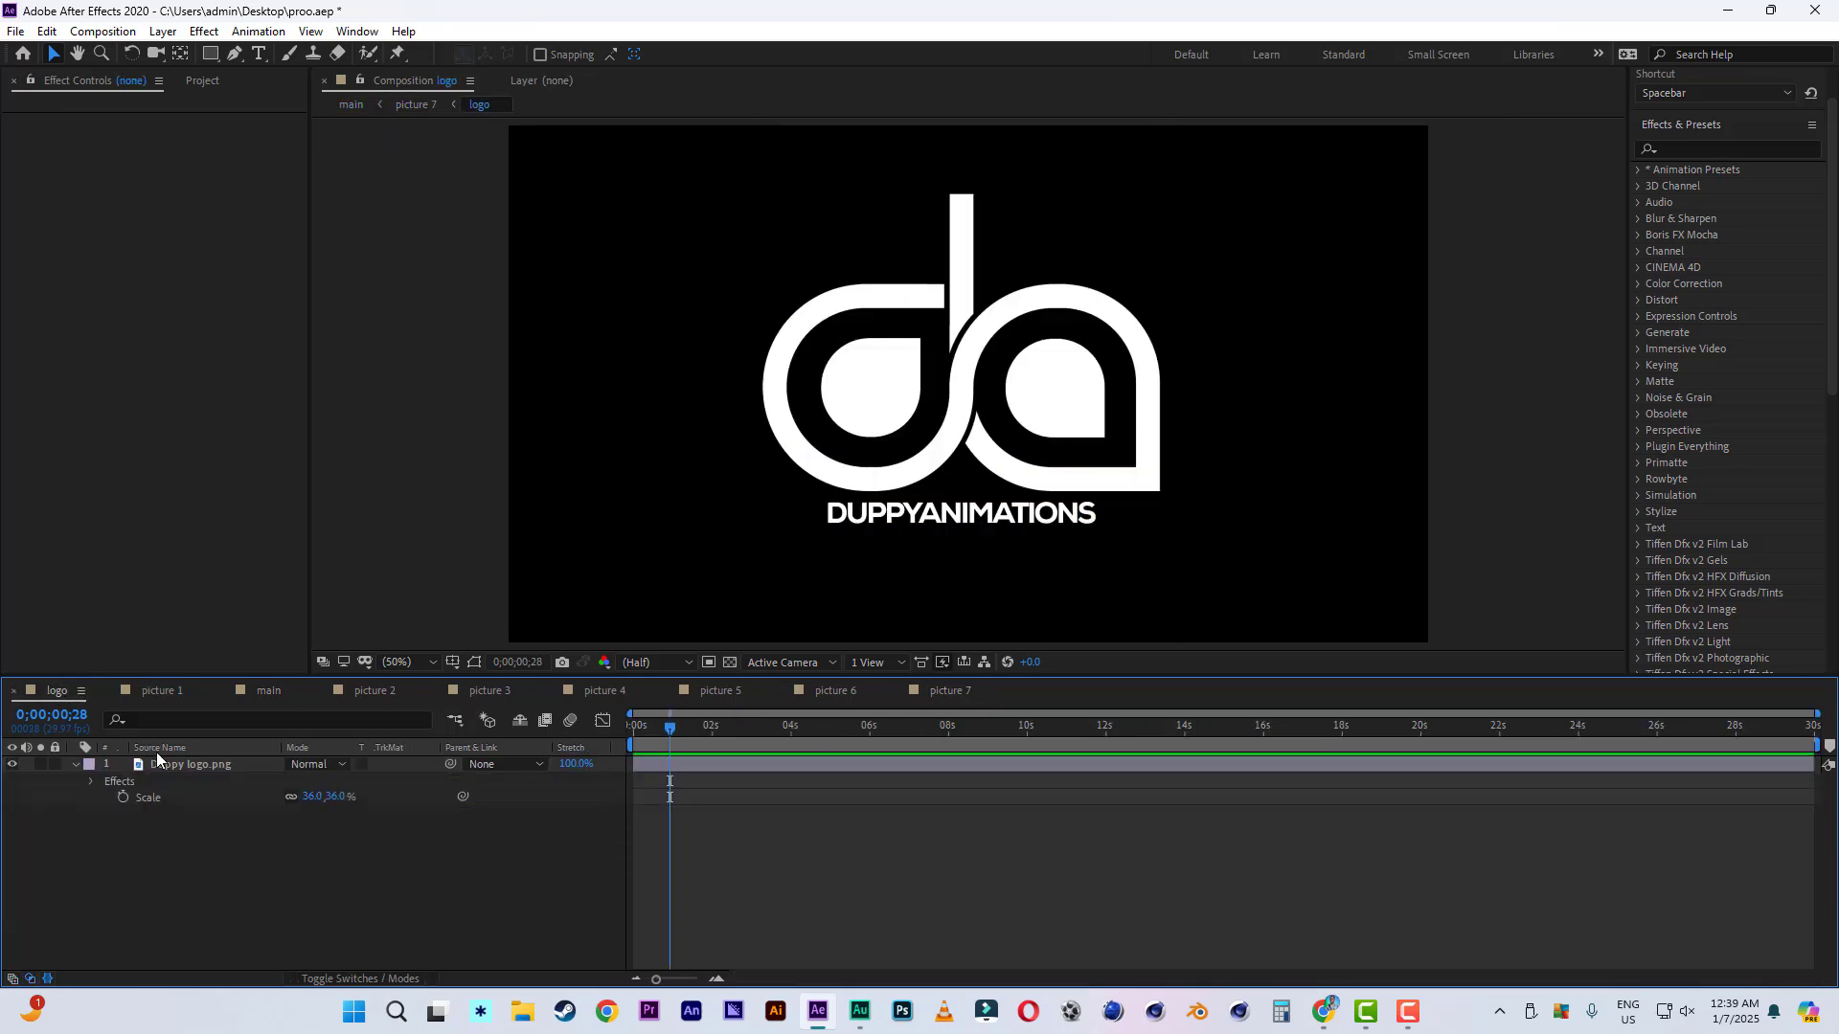
{"action": "left_click", "coordinate": [163, 764]}
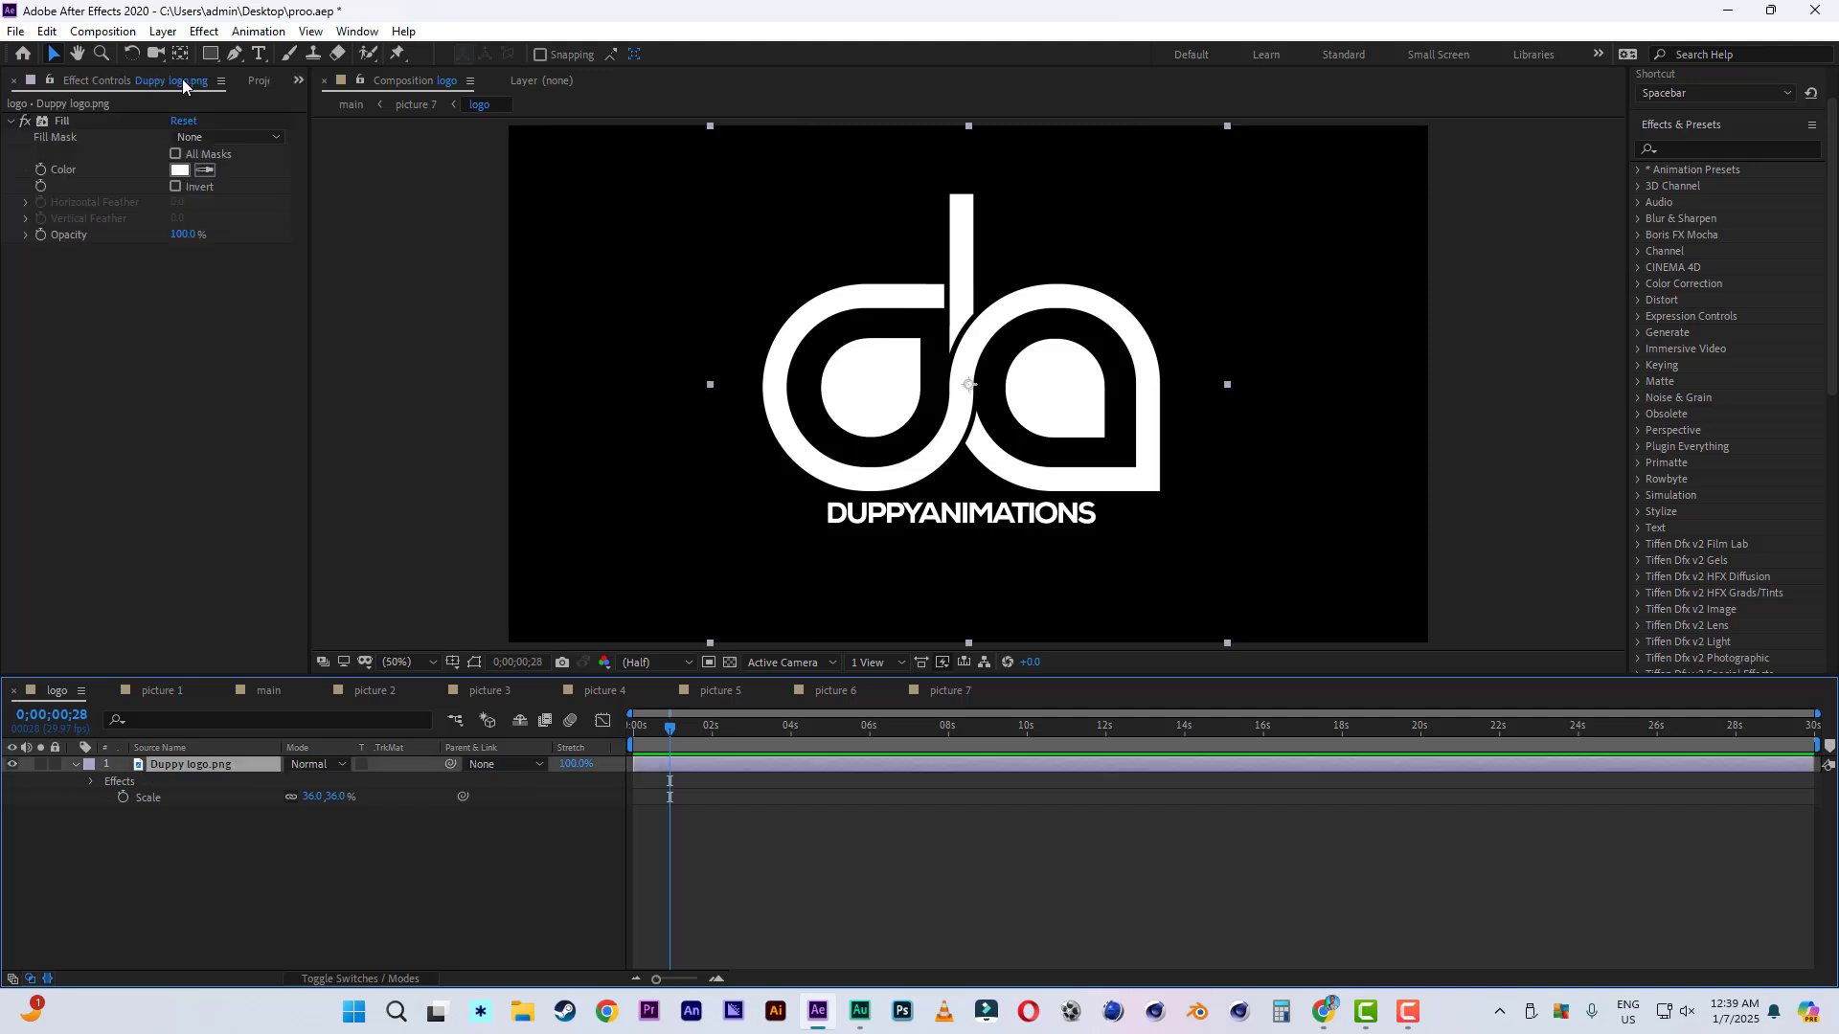
{"action": "left_click", "coordinate": [26, 121]}
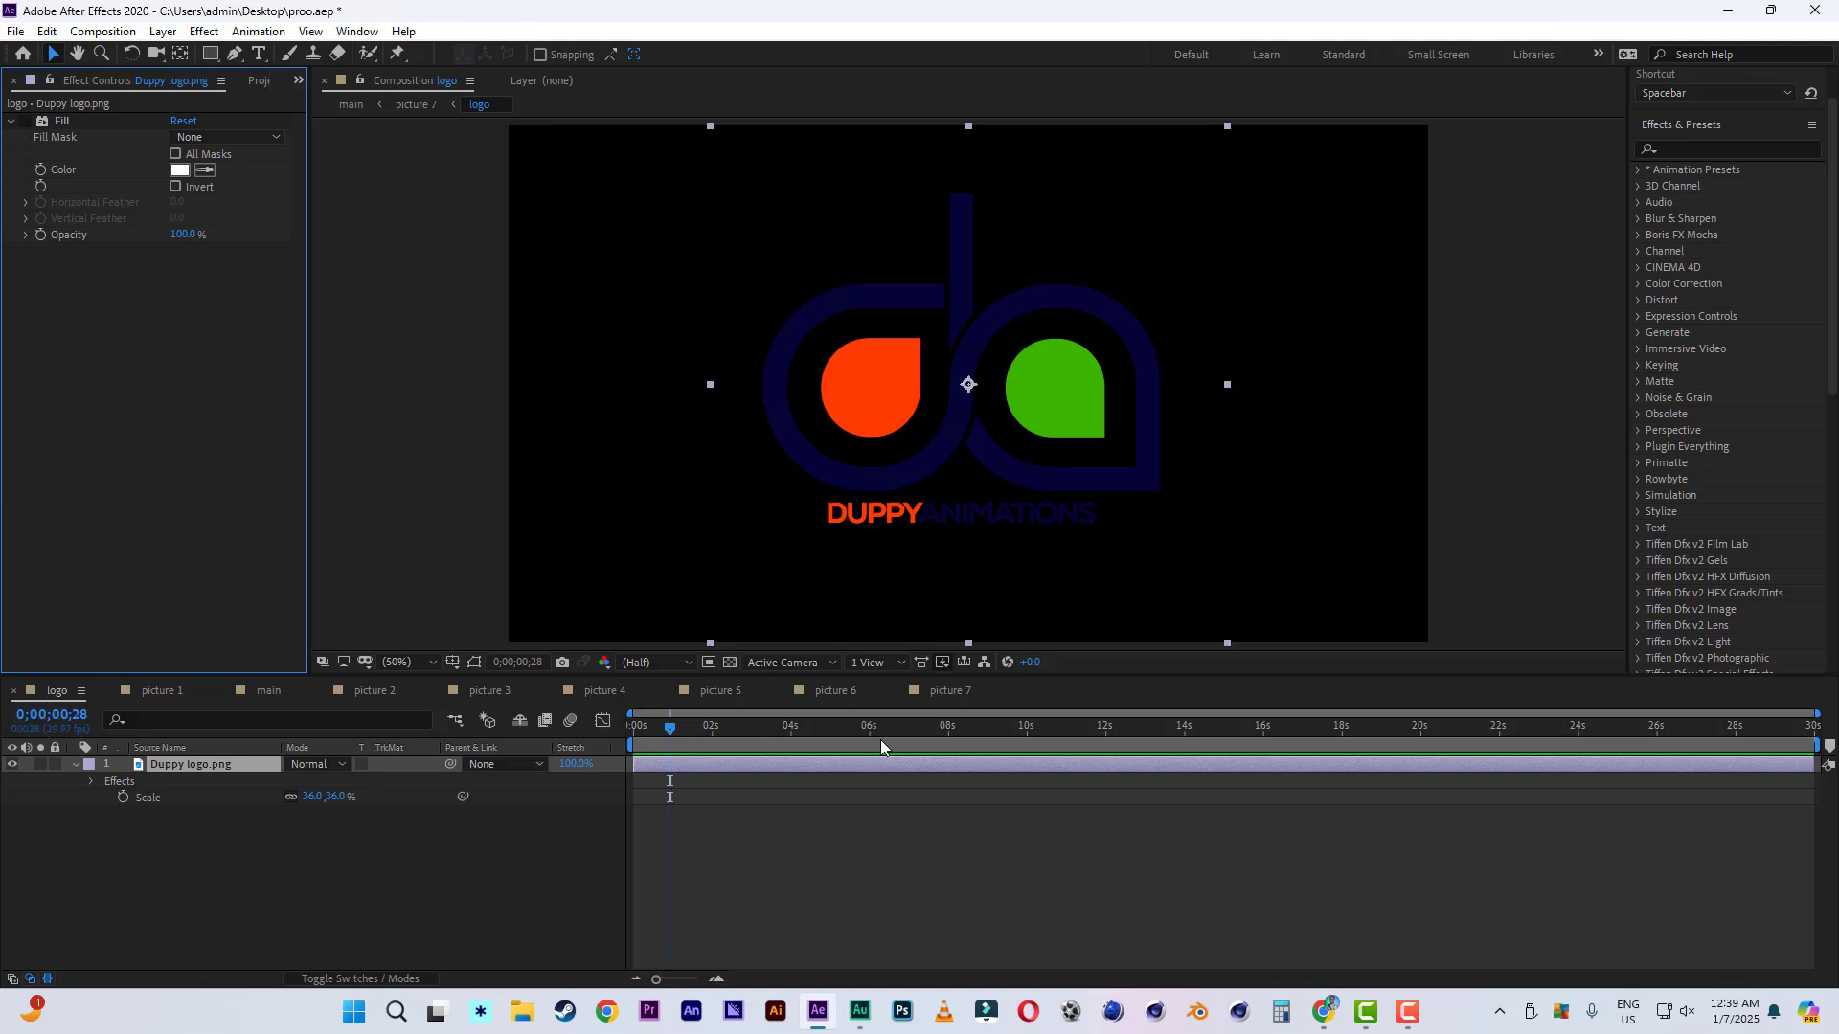
Return to the main composition, move it after picture 7, and duplicate the logo layer after checking it at 0;00;02;20.
{"action": "left_click_drag", "start_coordinate": [268, 689], "coordinate": [948, 691]}
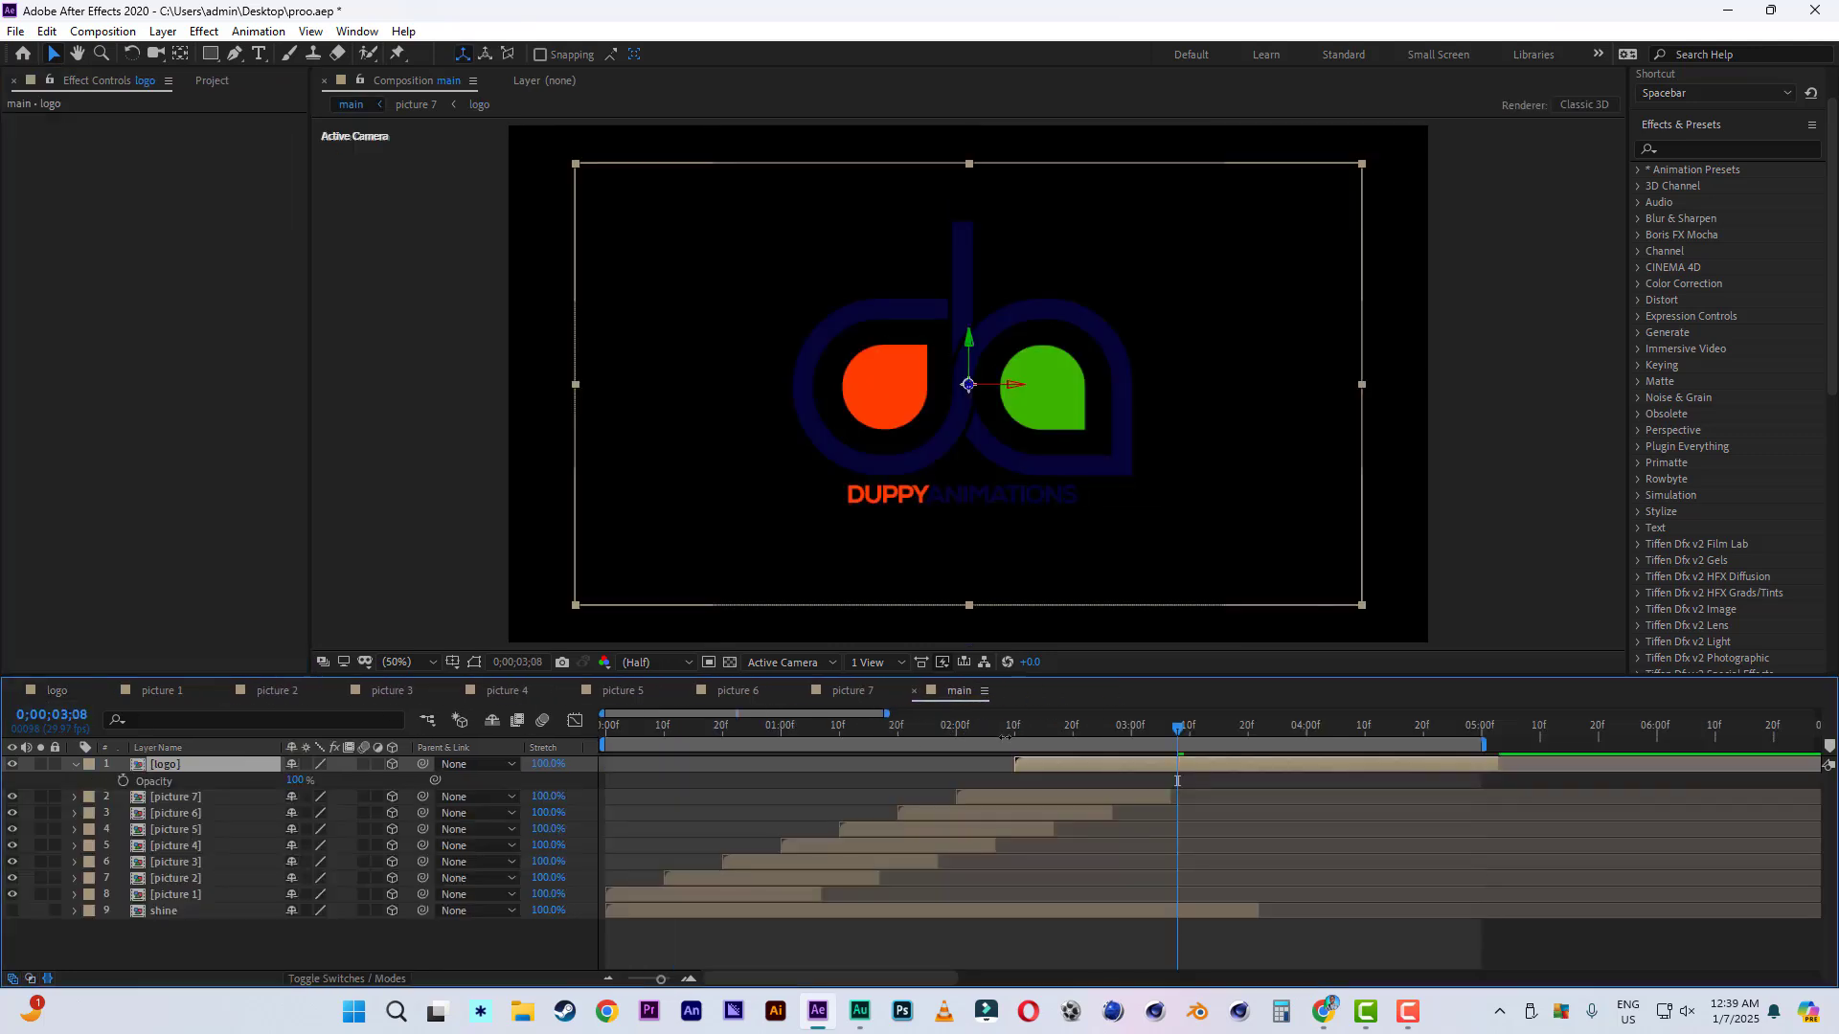
{"action": "left_click_drag", "start_coordinate": [1019, 726], "coordinate": [1073, 726]}
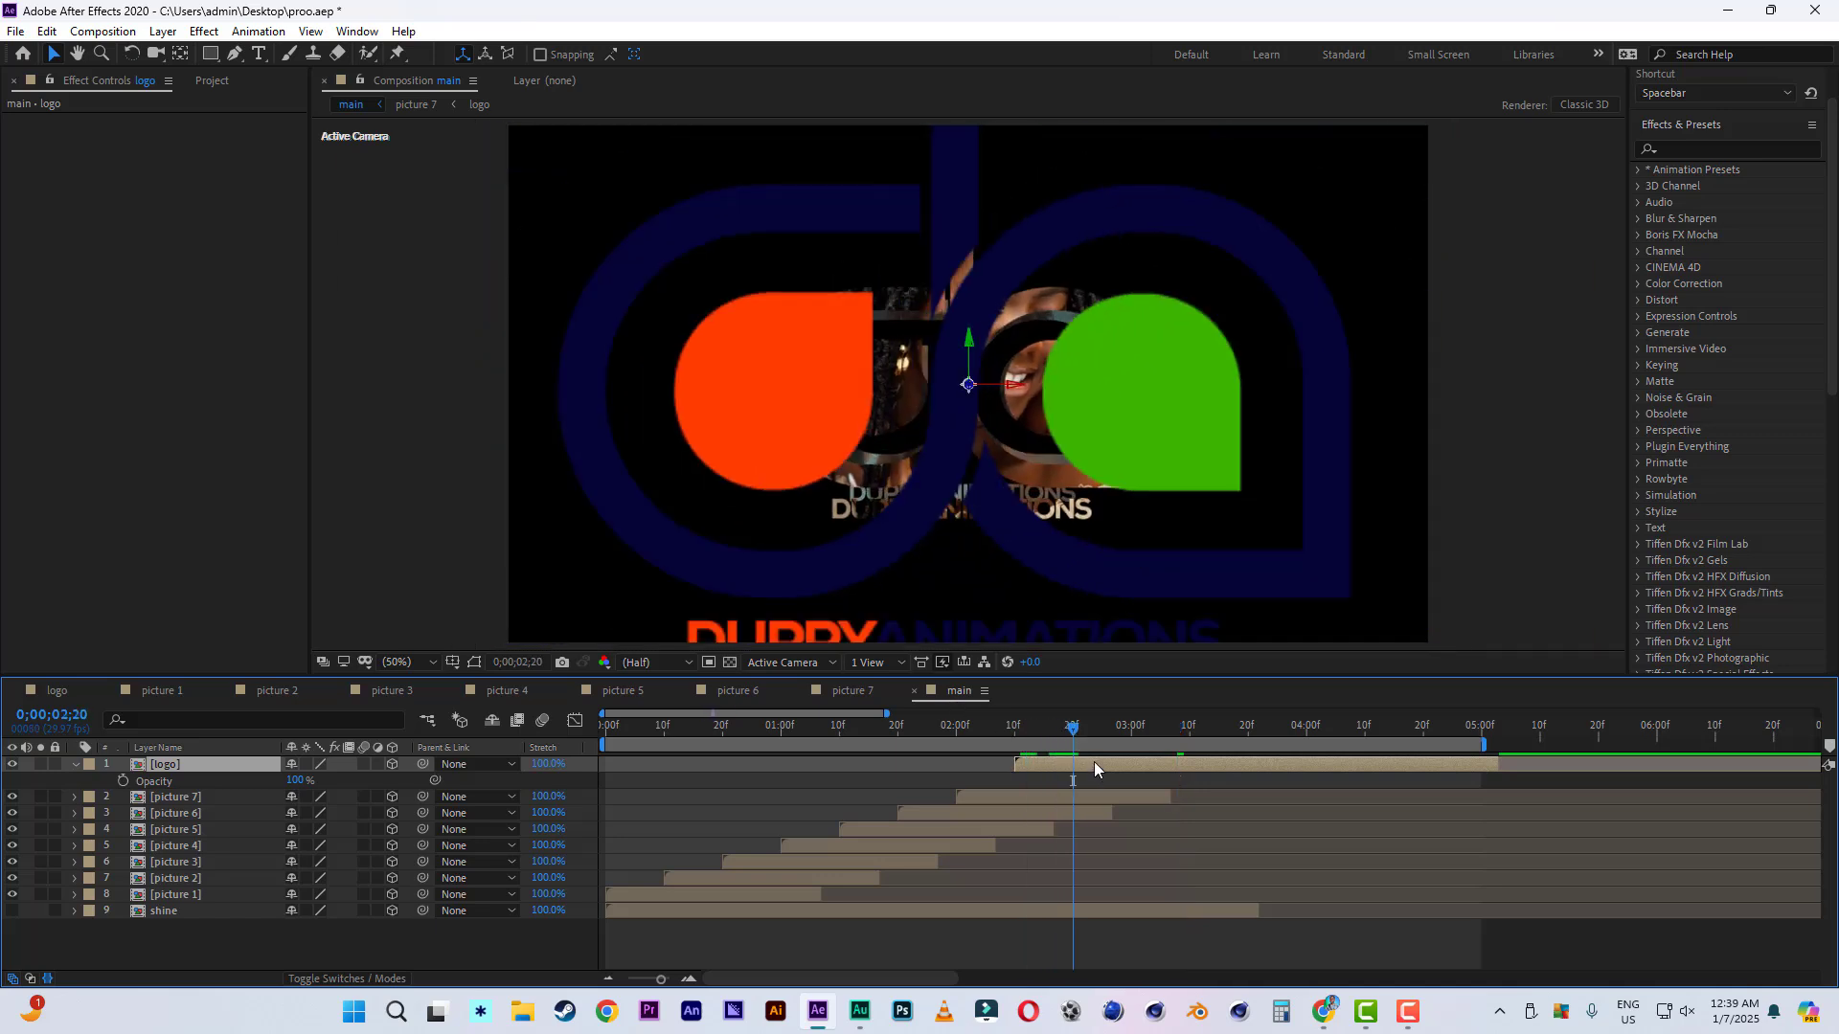
{"action": "key", "text": "ctrl+d"}
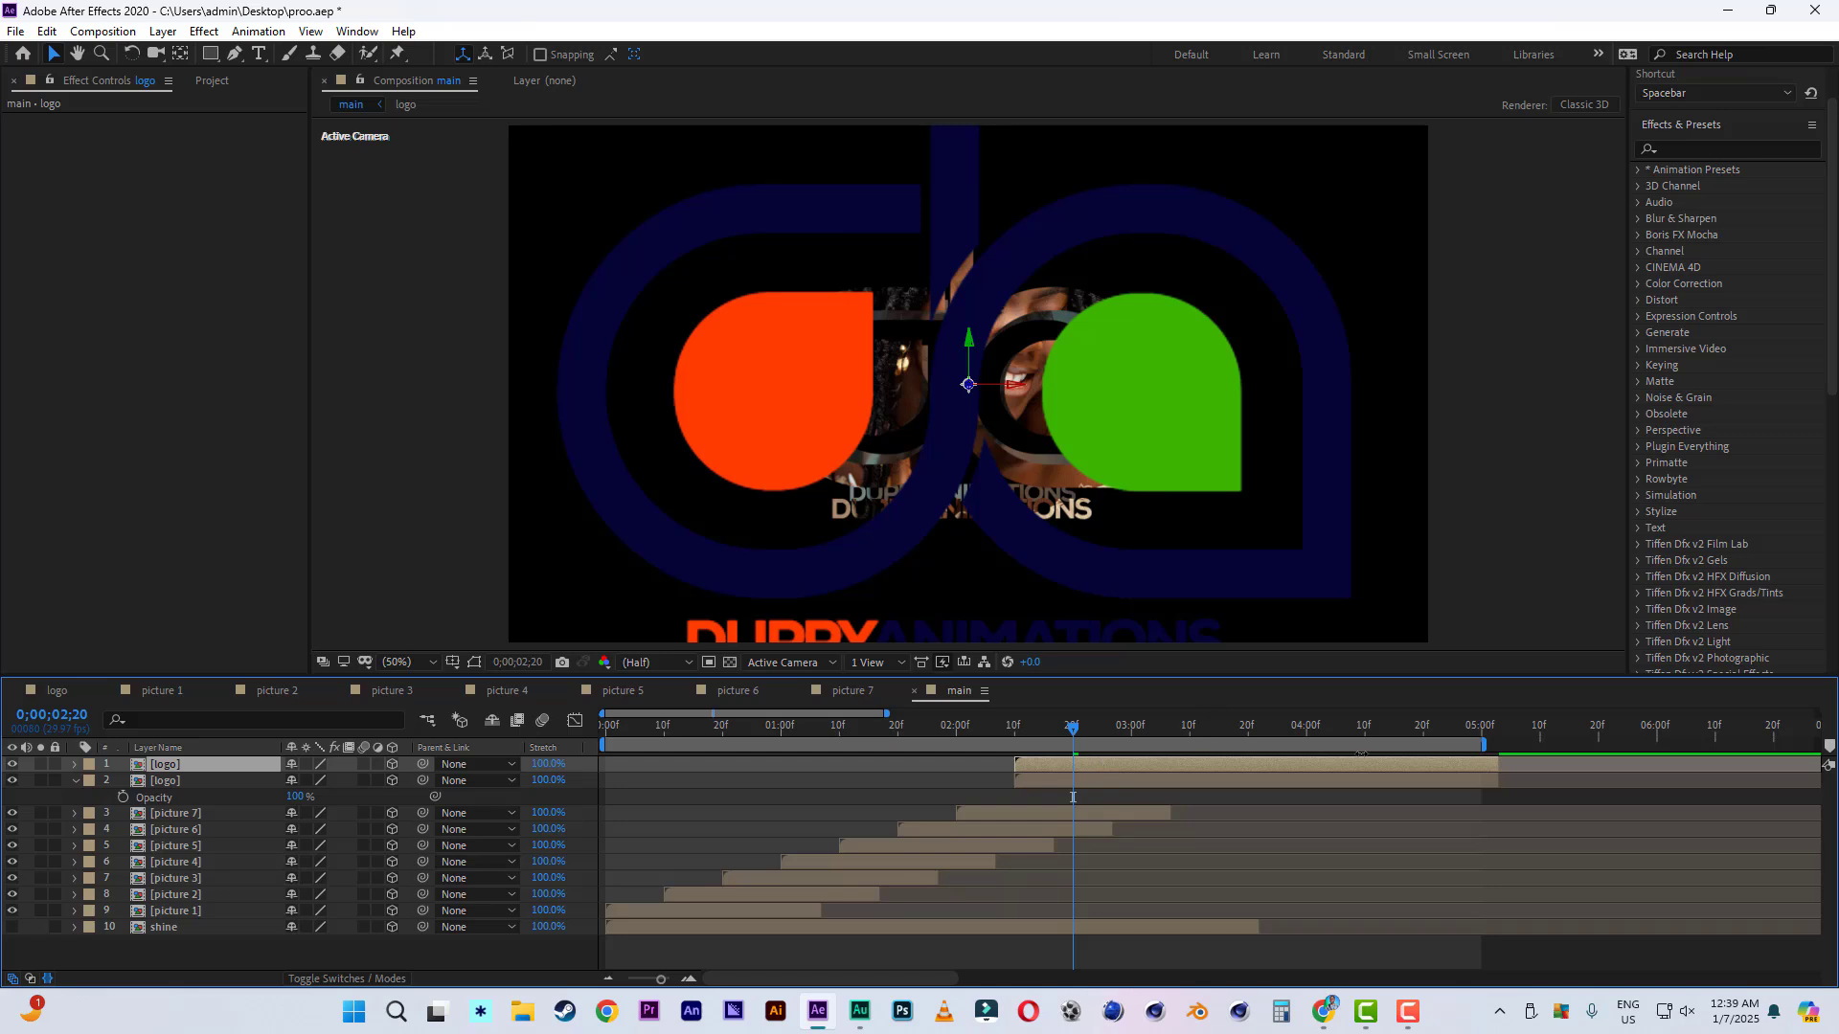
Apply a Fill effect to the lower logo layer and shift the upper logo copy to start at about 0;00;02;23.
{"action": "left_click", "coordinate": [1700, 151]}
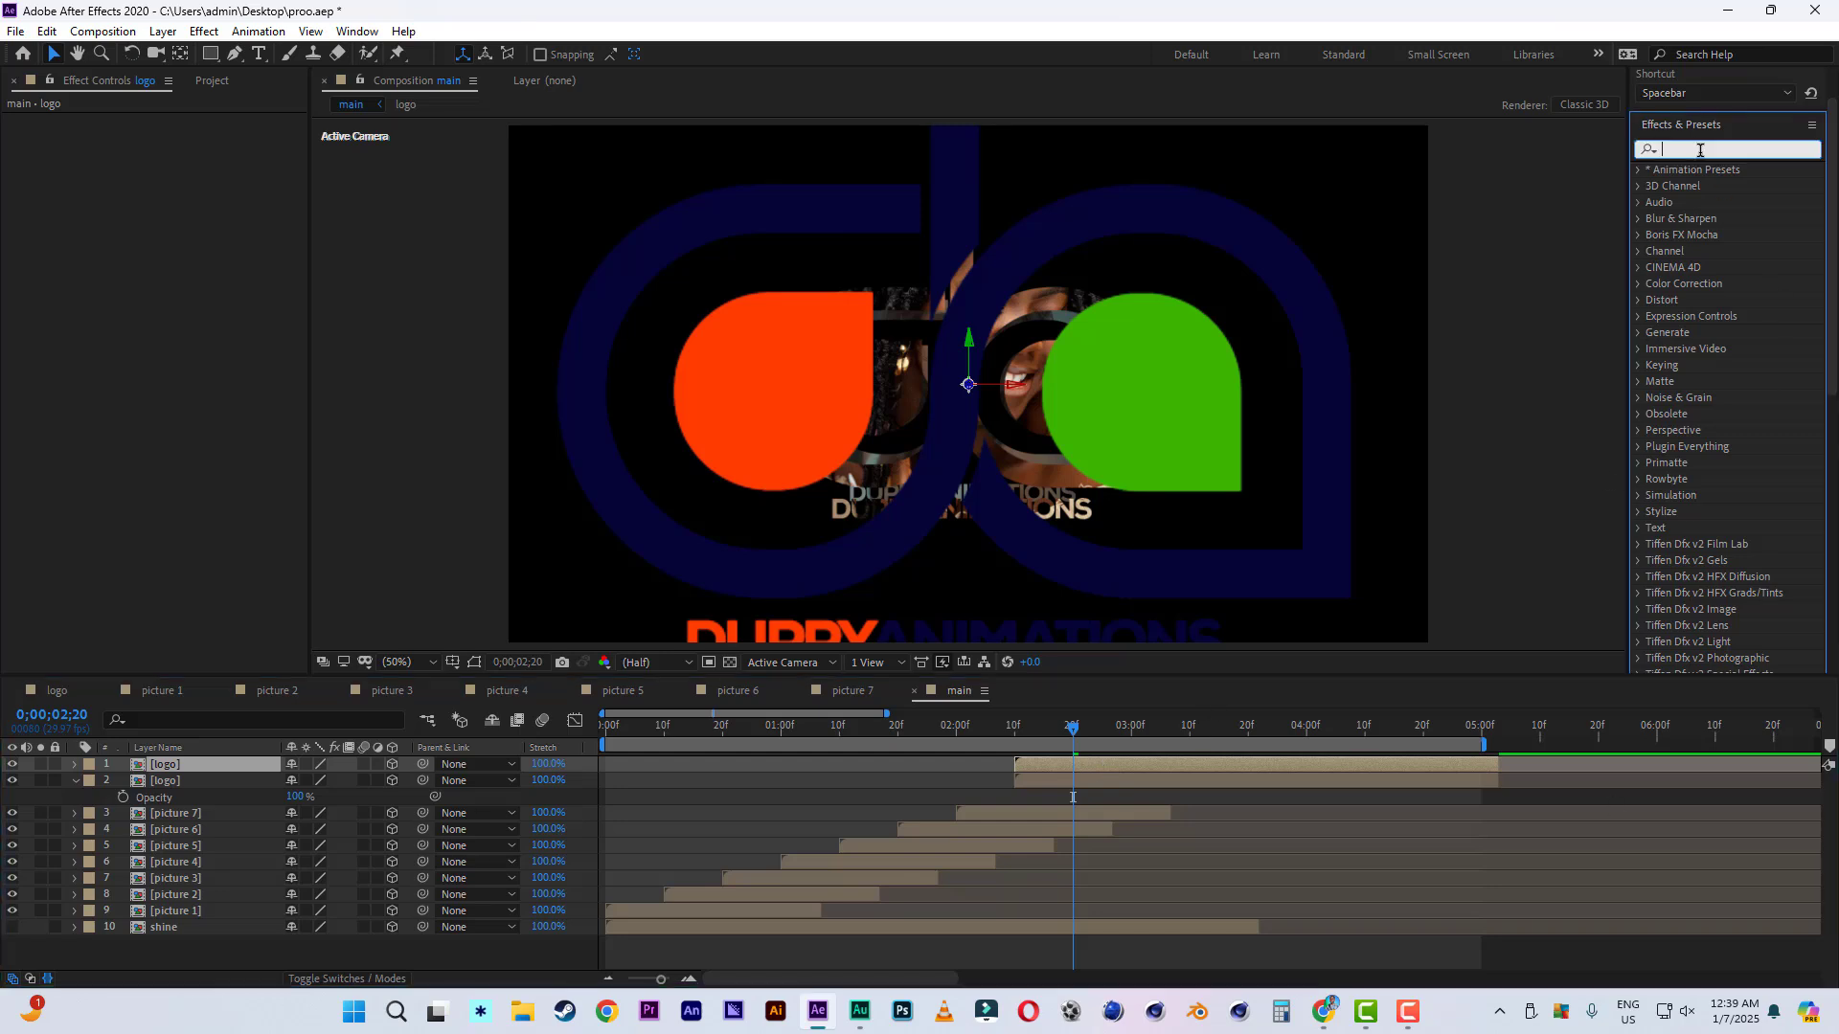
{"action": "type", "text": "fill"}
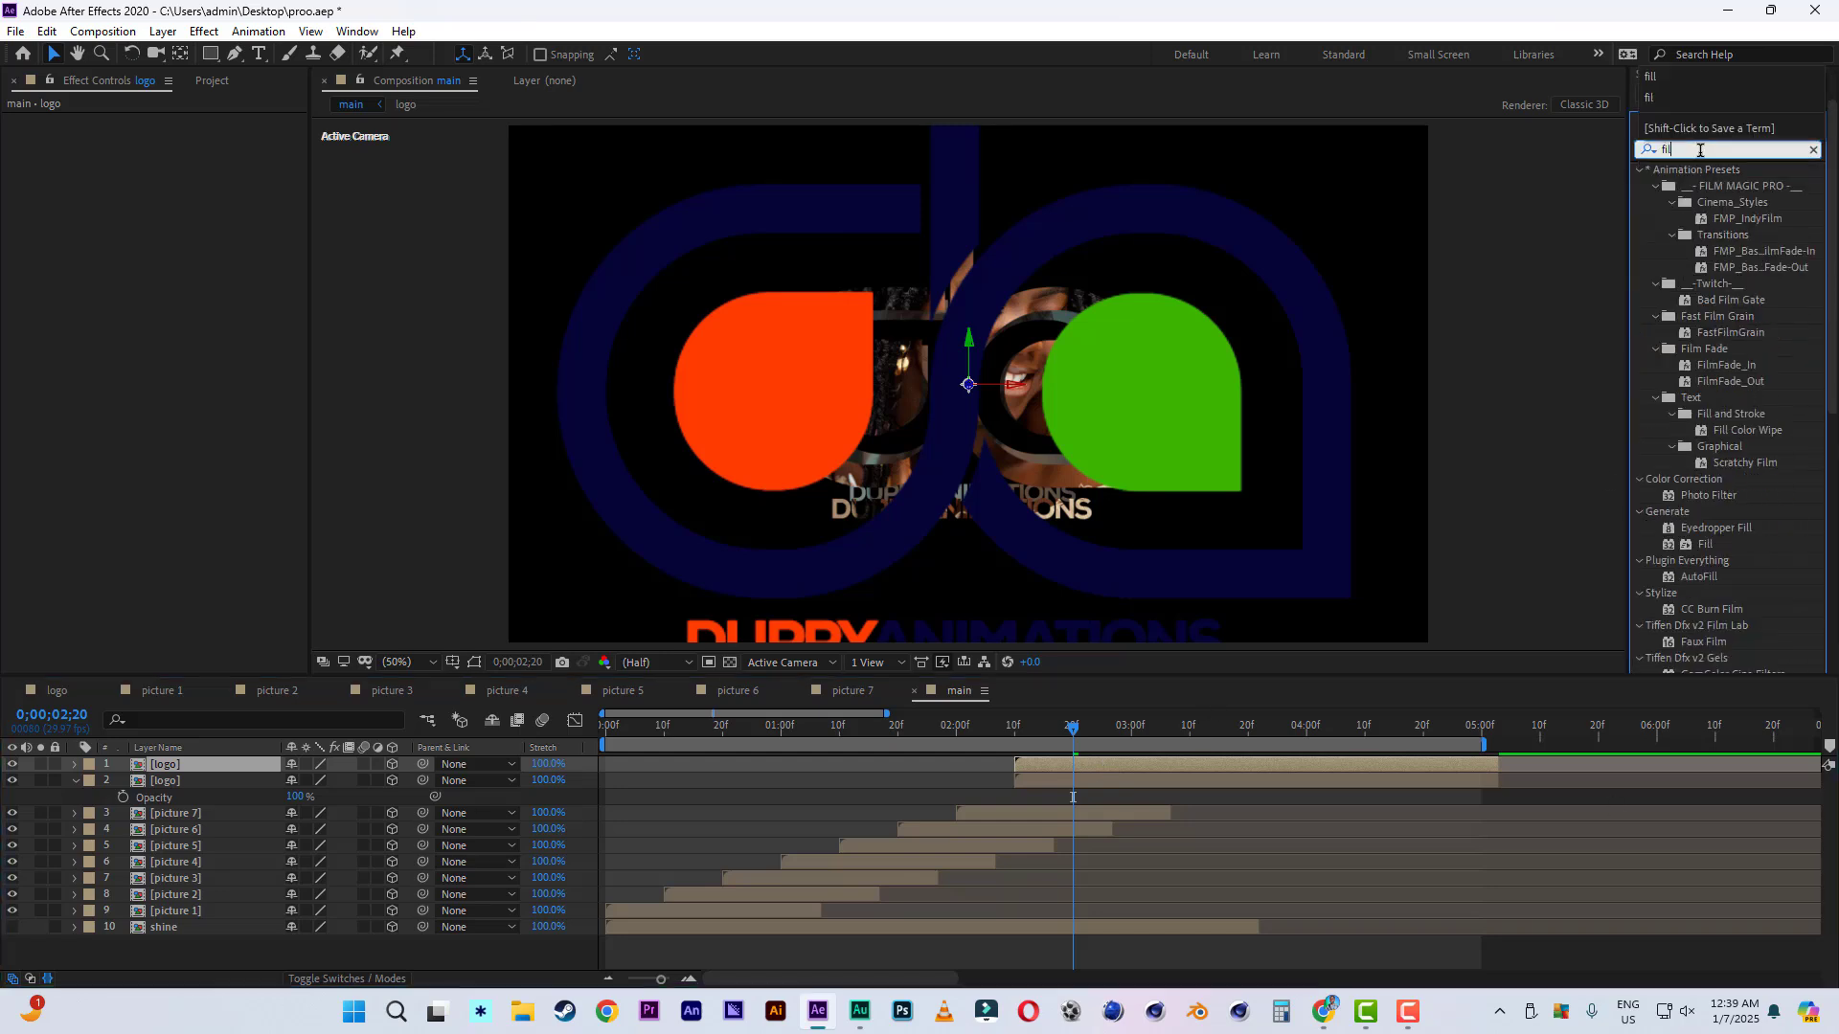
{"action": "left_click", "coordinate": [1067, 779]}
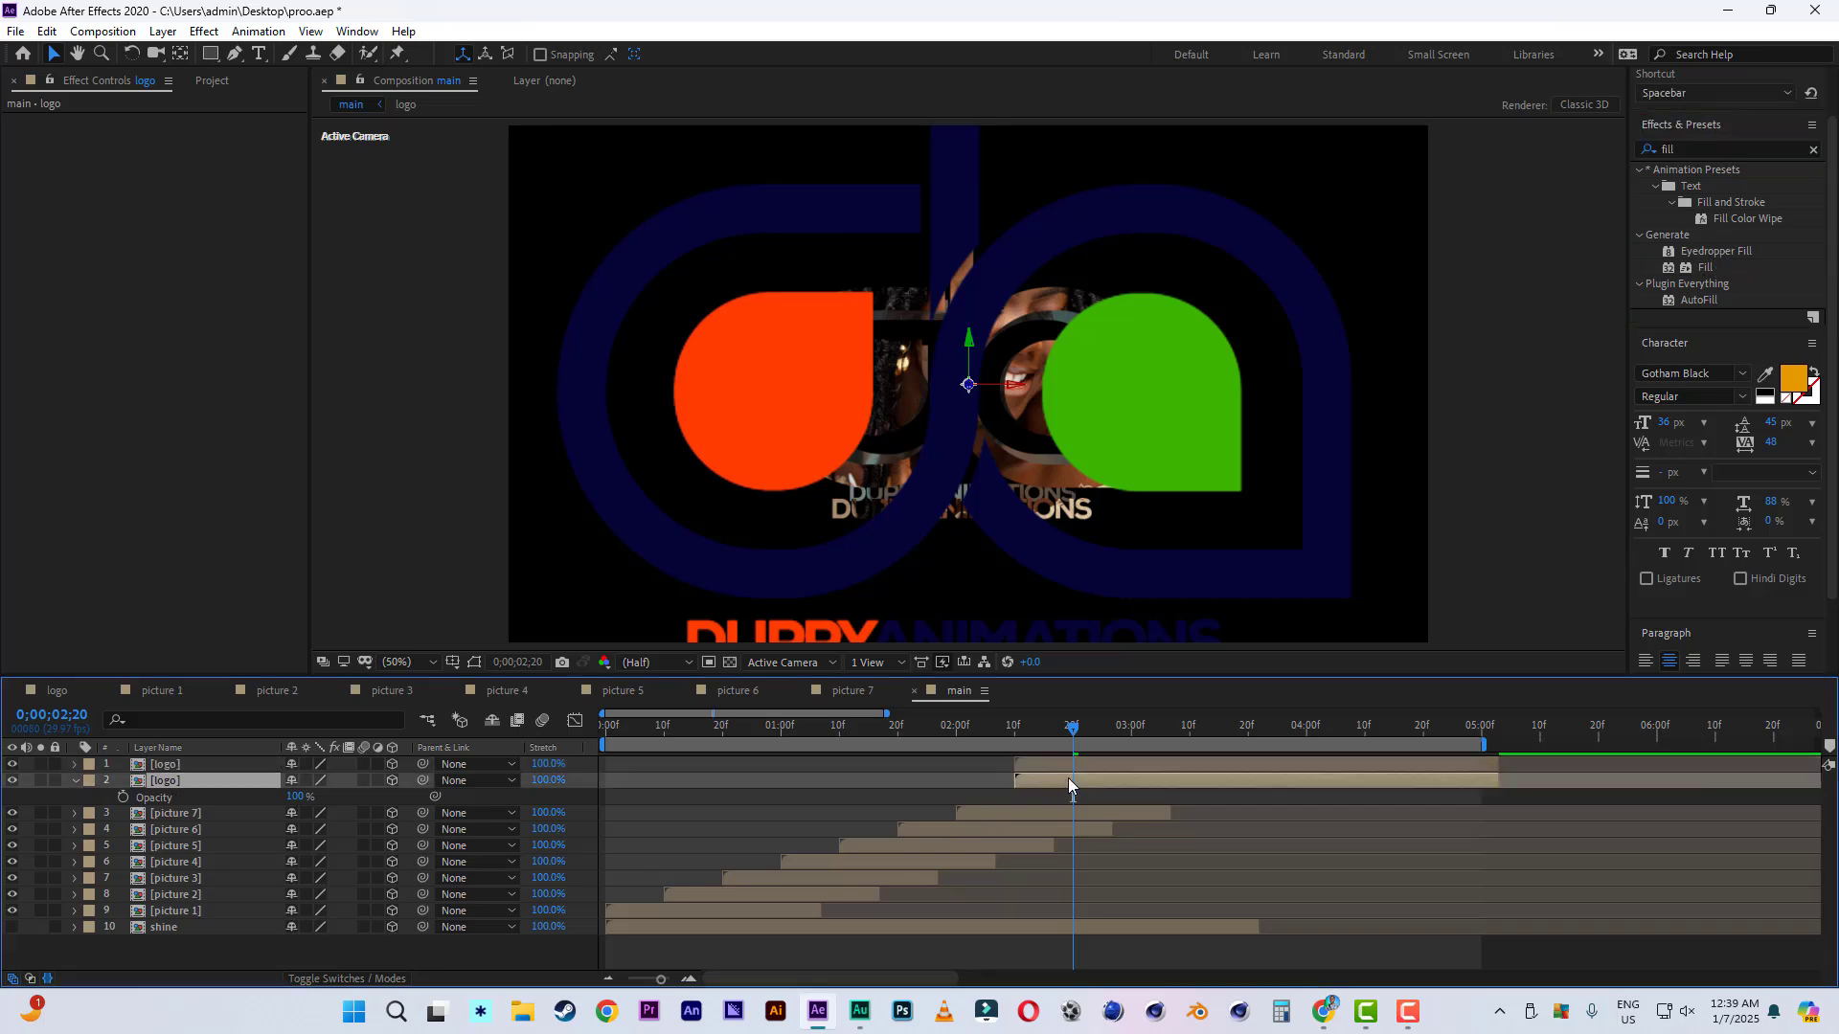
{"action": "double_click", "coordinate": [1702, 267]}
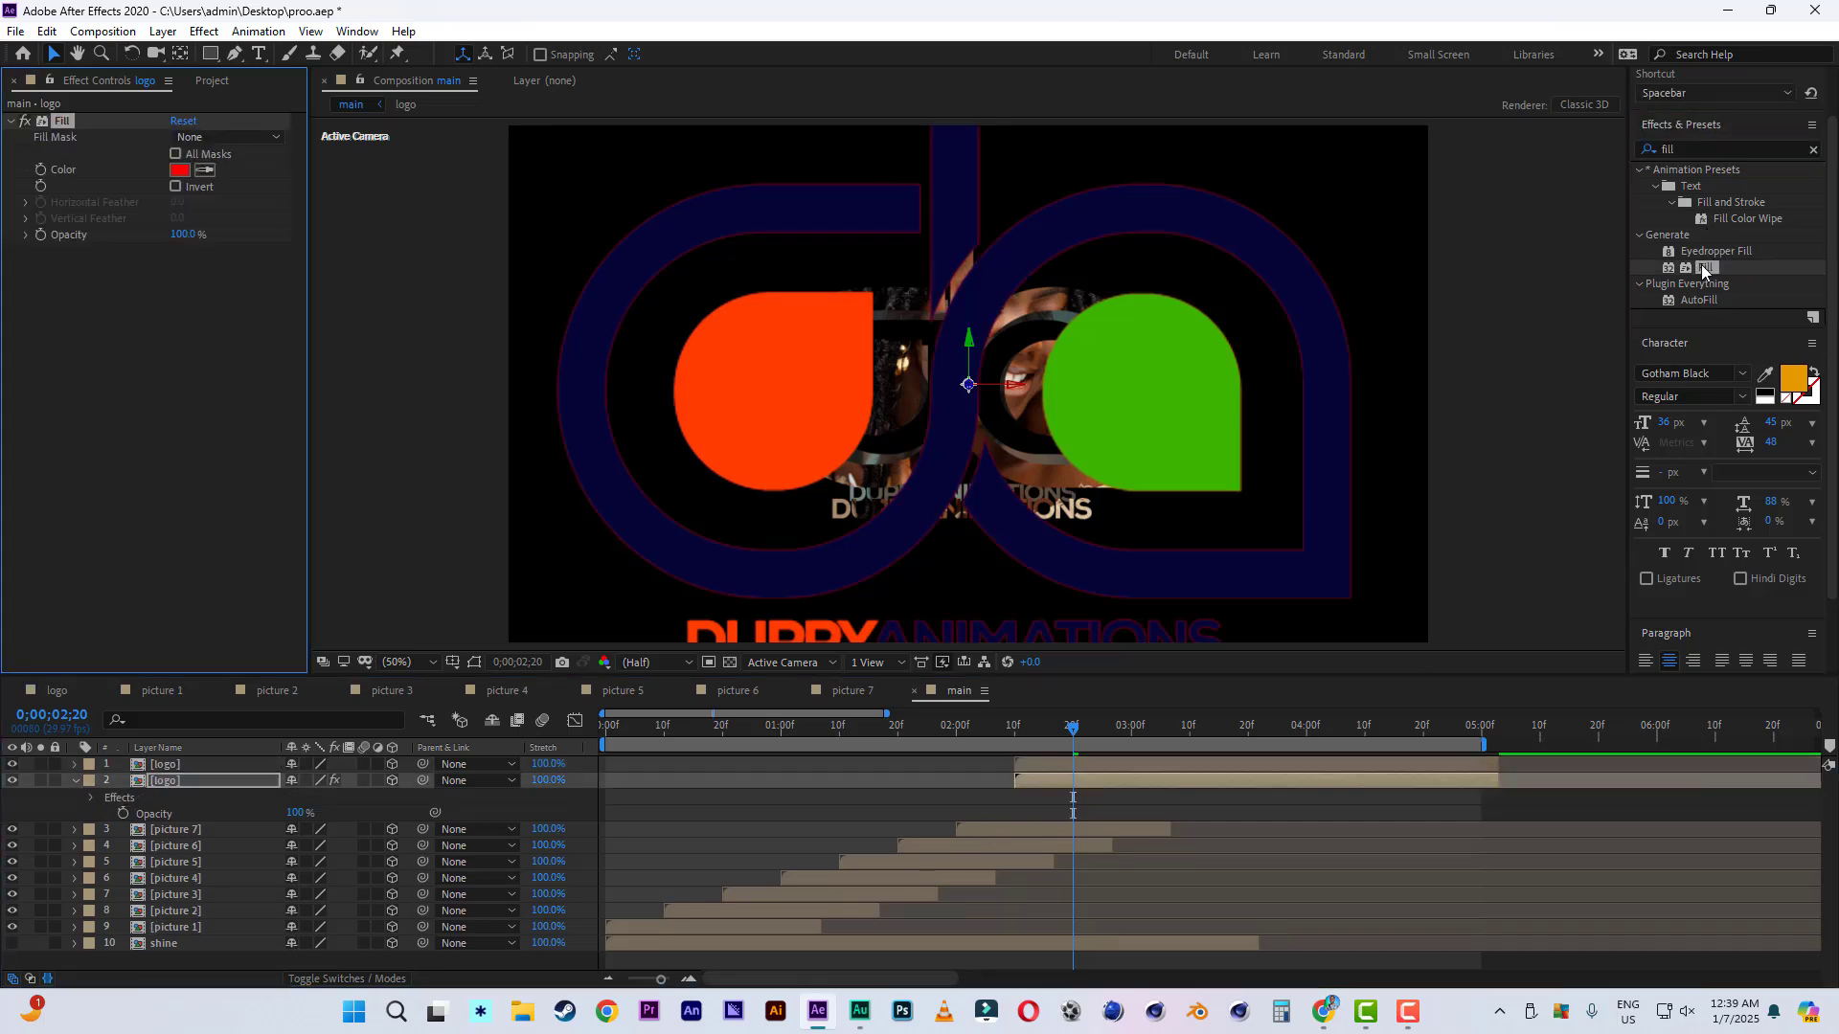
{"action": "mouse_move", "coordinate": [1049, 764]}
{"action": "left_mouse_down"}
{"action": "mouse_move", "coordinate": [1117, 764]}
{"action": "mouse_move", "coordinate": [1059, 738]}
{"action": "left_mouse_up"}
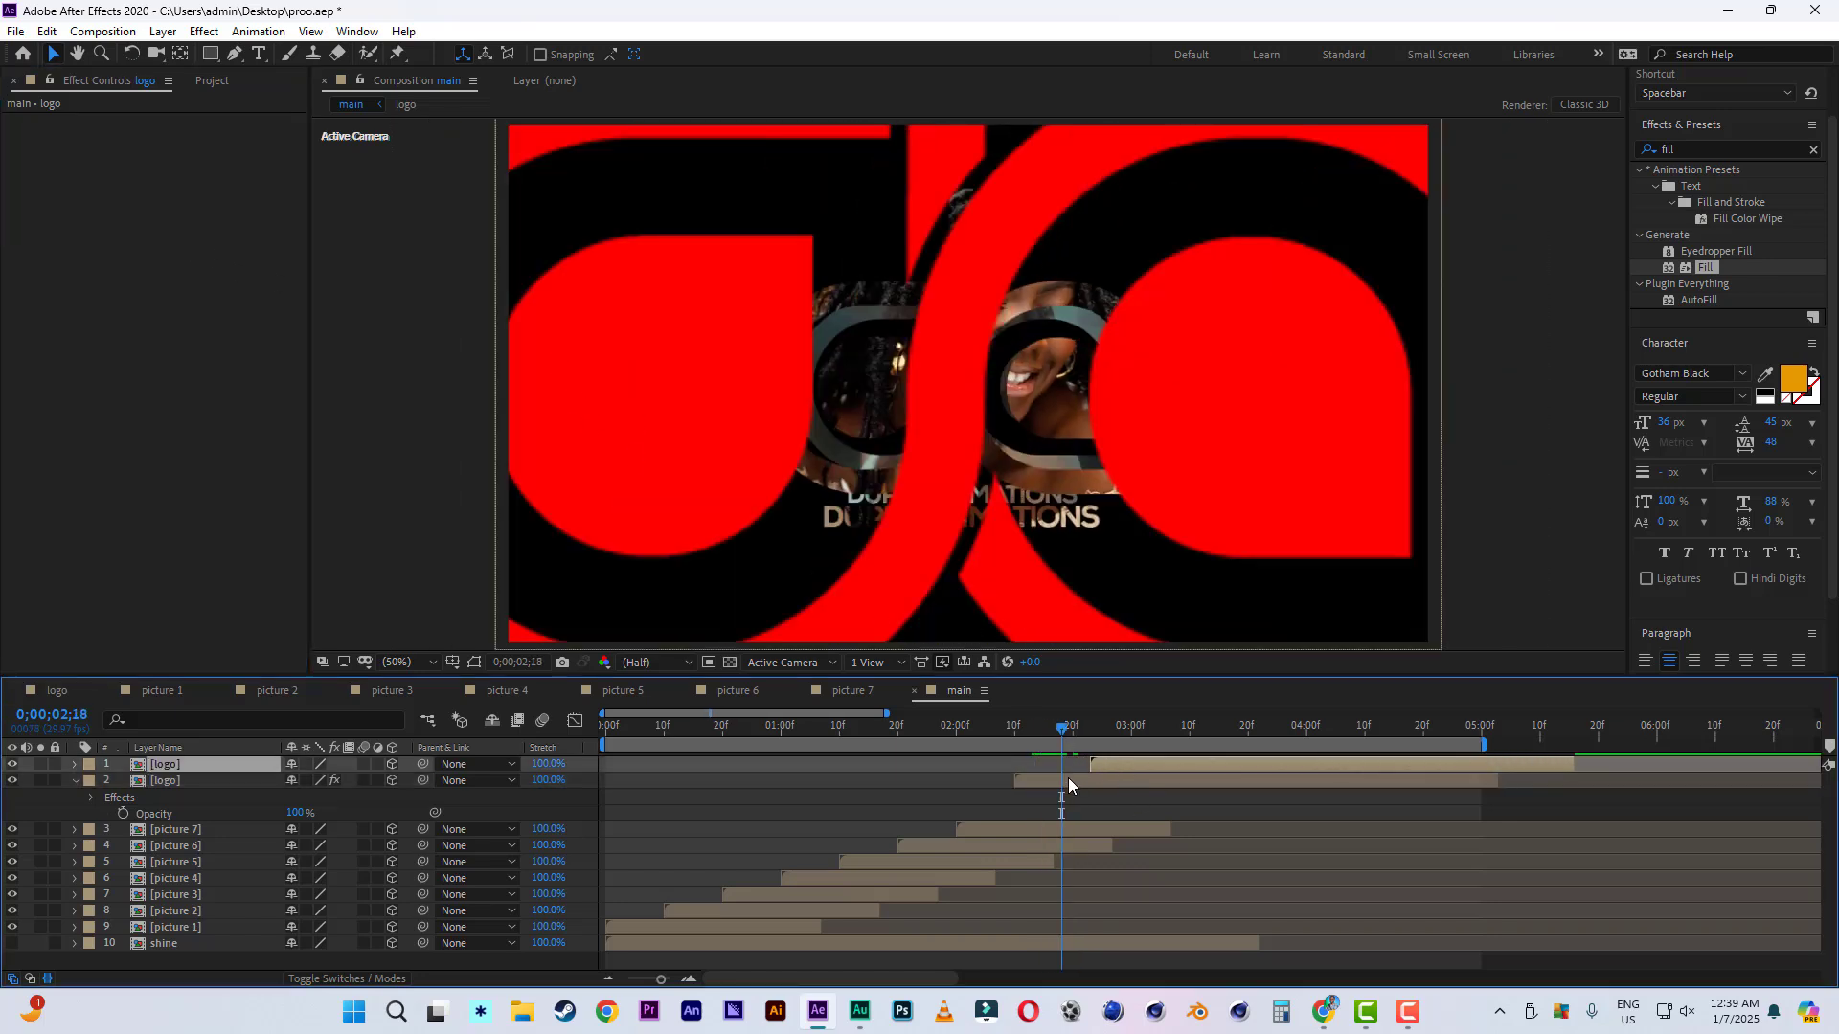
Change the Fill colour of the lower logo layer to white (FFFFFF).
{"action": "left_click", "coordinate": [1067, 777]}
{"action": "left_click", "coordinate": [180, 170]}
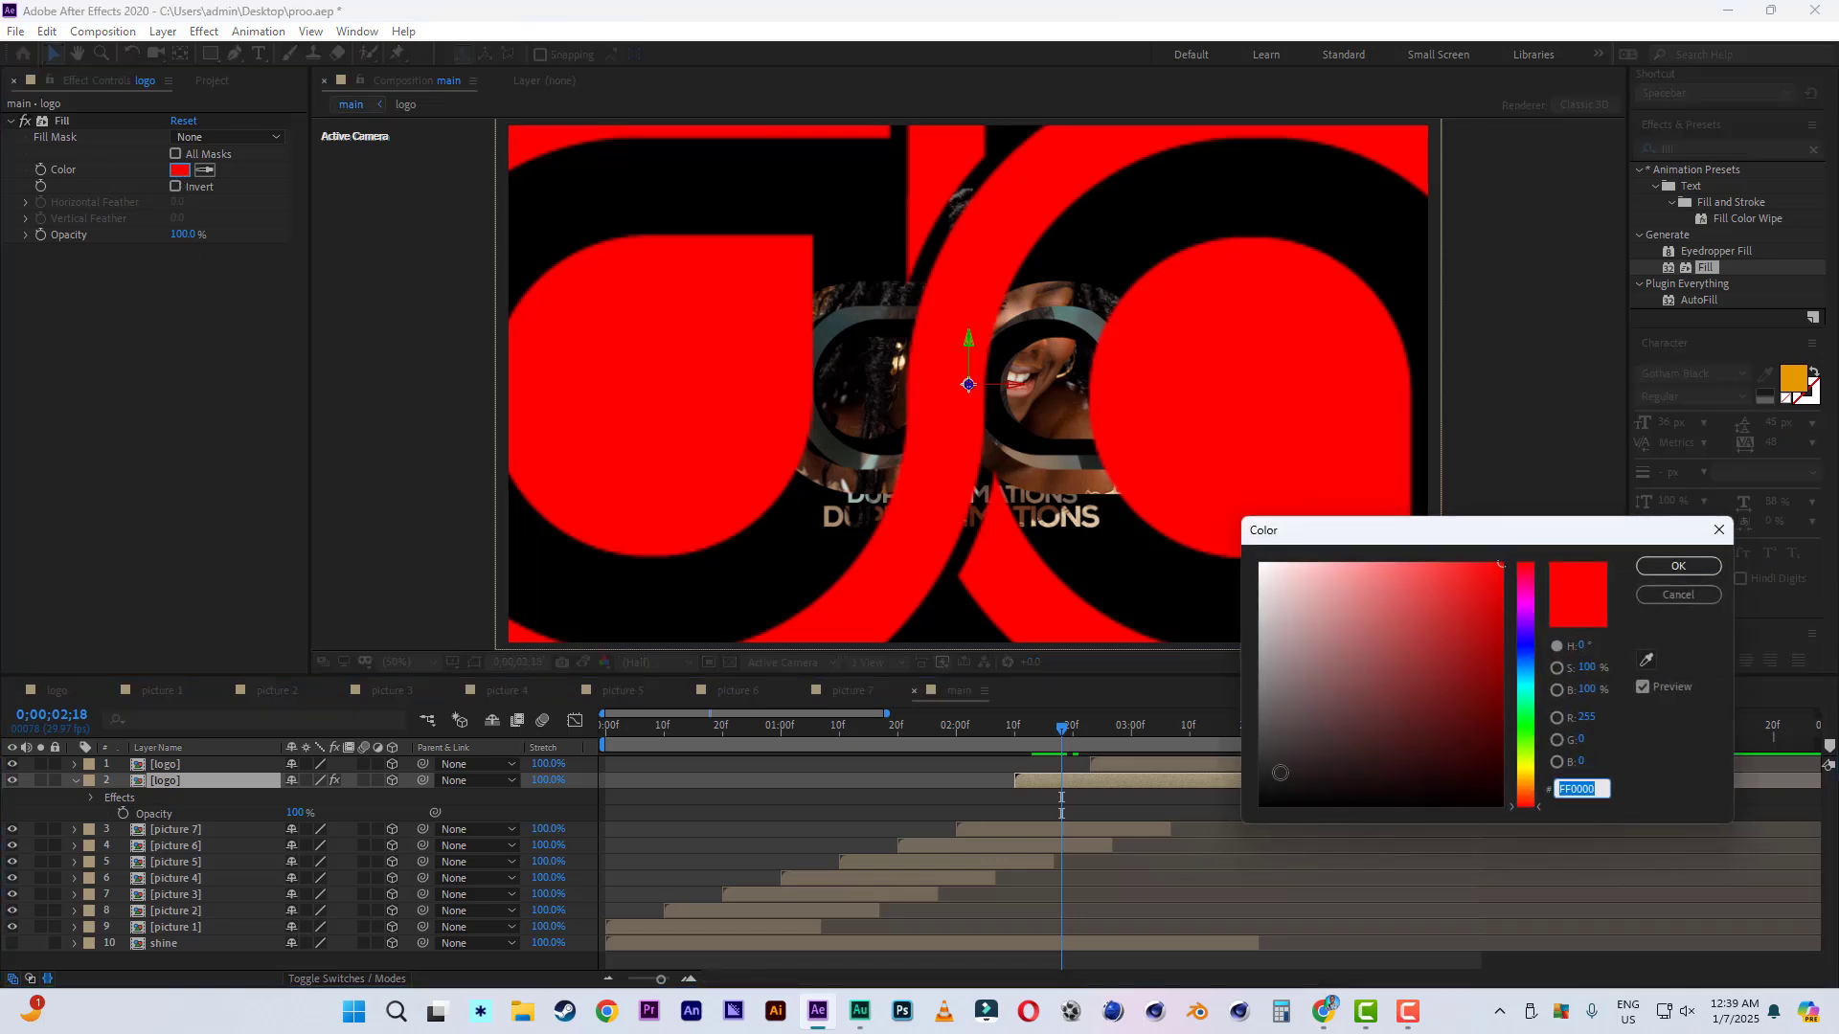
{"action": "left_click", "coordinate": [1260, 565]}
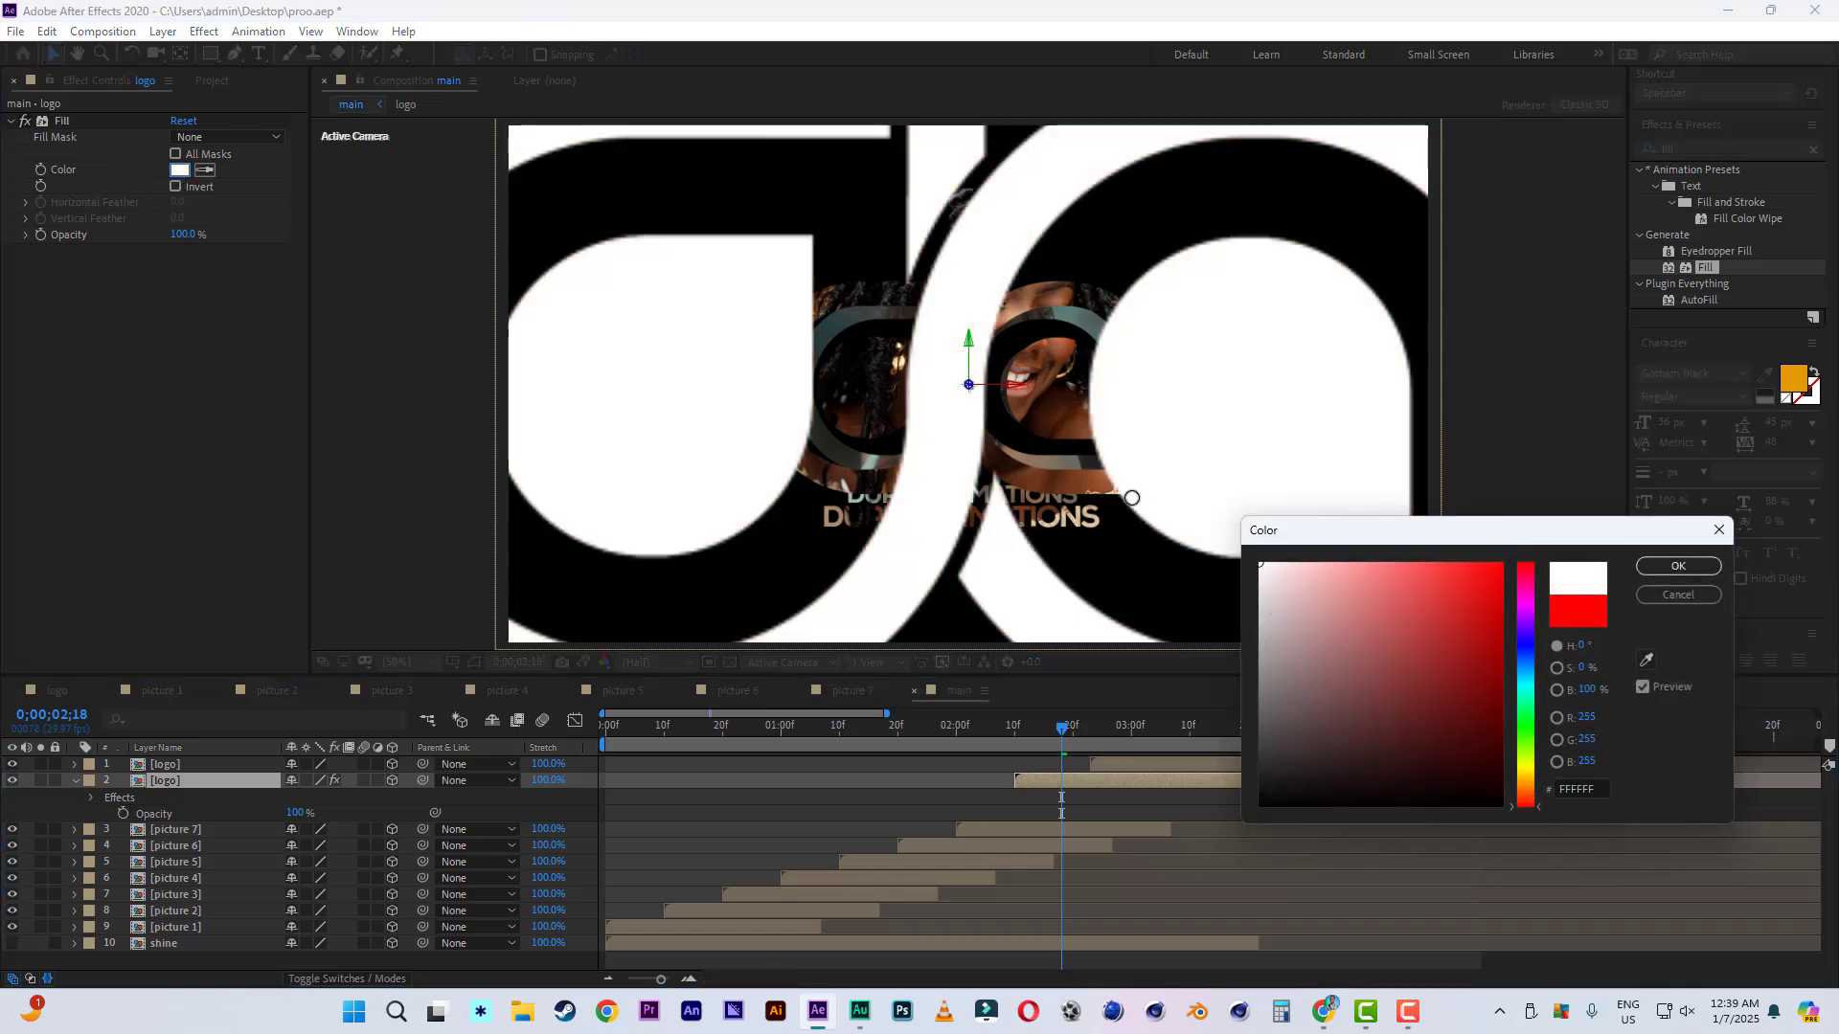
{"action": "left_click", "coordinate": [1686, 567]}
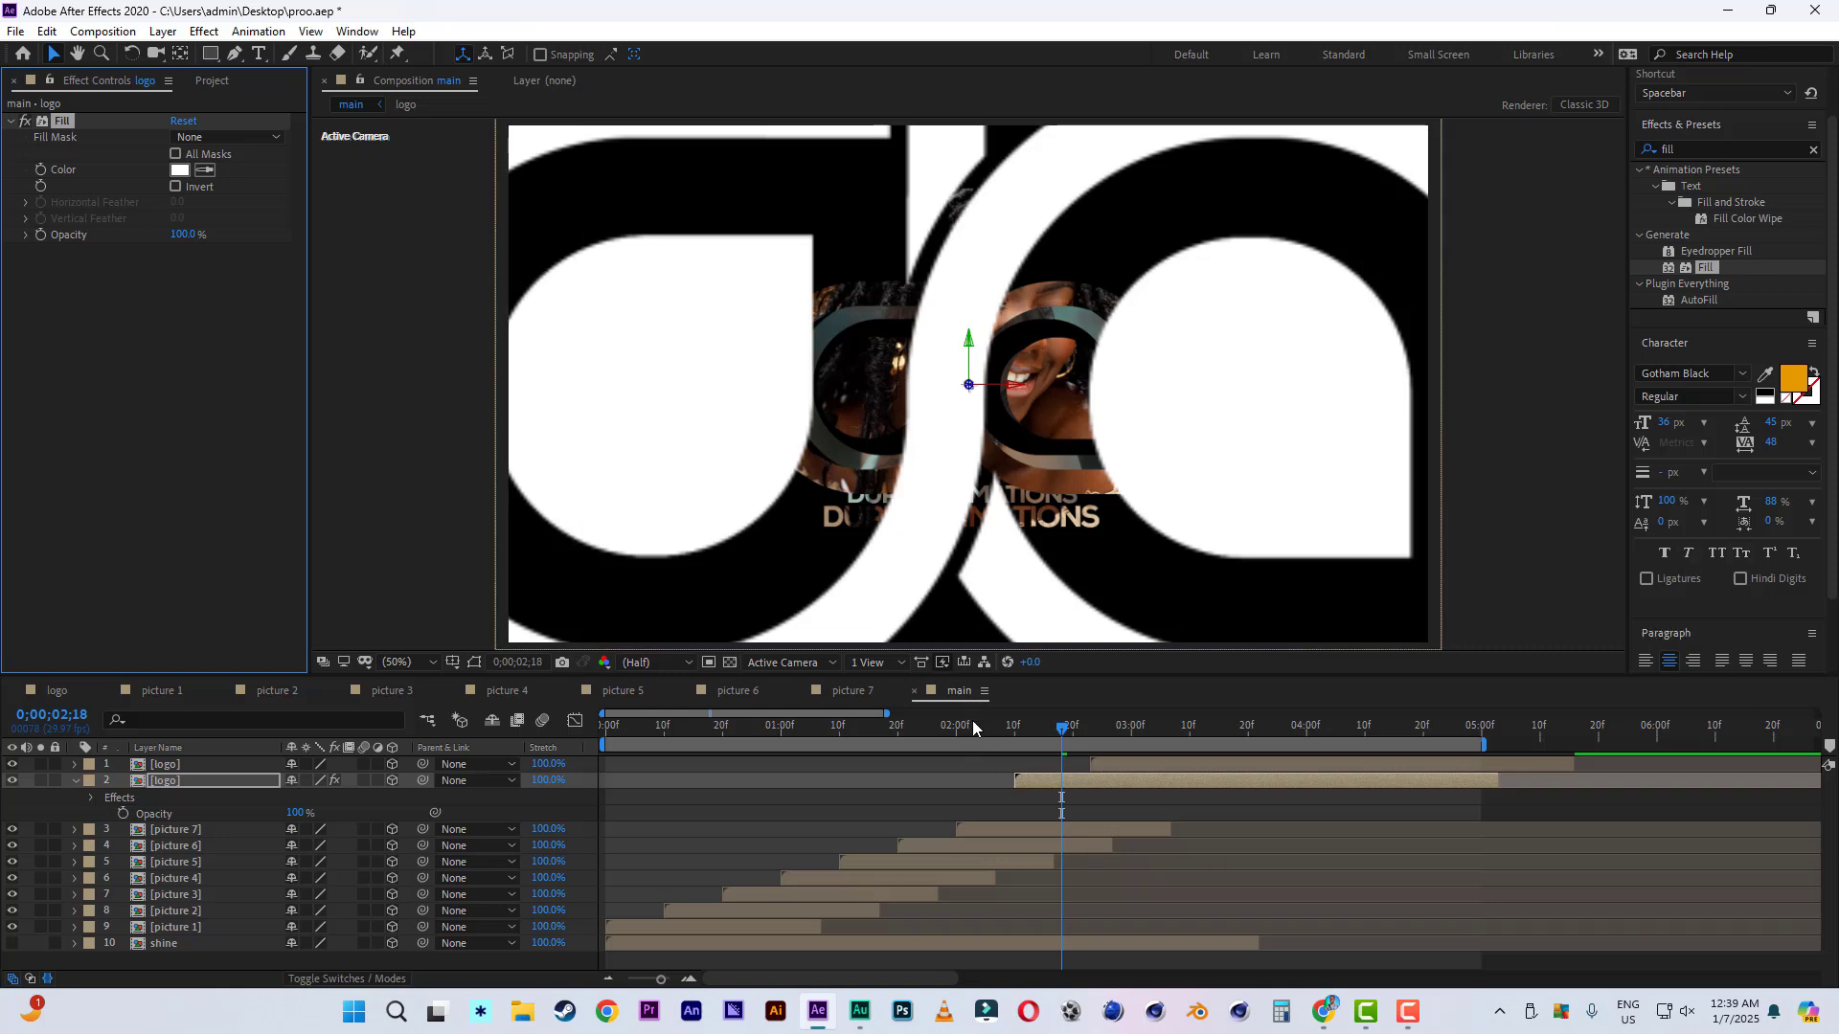
Align the upper logo layer's start with the lower one and keyframe its opacity from 0% at 0;00;02;22 to 100% at 0;00;02;29.
{"action": "mouse_move", "coordinate": [1119, 763]}
{"action": "left_mouse_down"}
{"action": "mouse_move", "coordinate": [1054, 771]}
{"action": "mouse_move", "coordinate": [1011, 737]}
{"action": "mouse_move", "coordinate": [1097, 744]}
{"action": "left_mouse_up"}
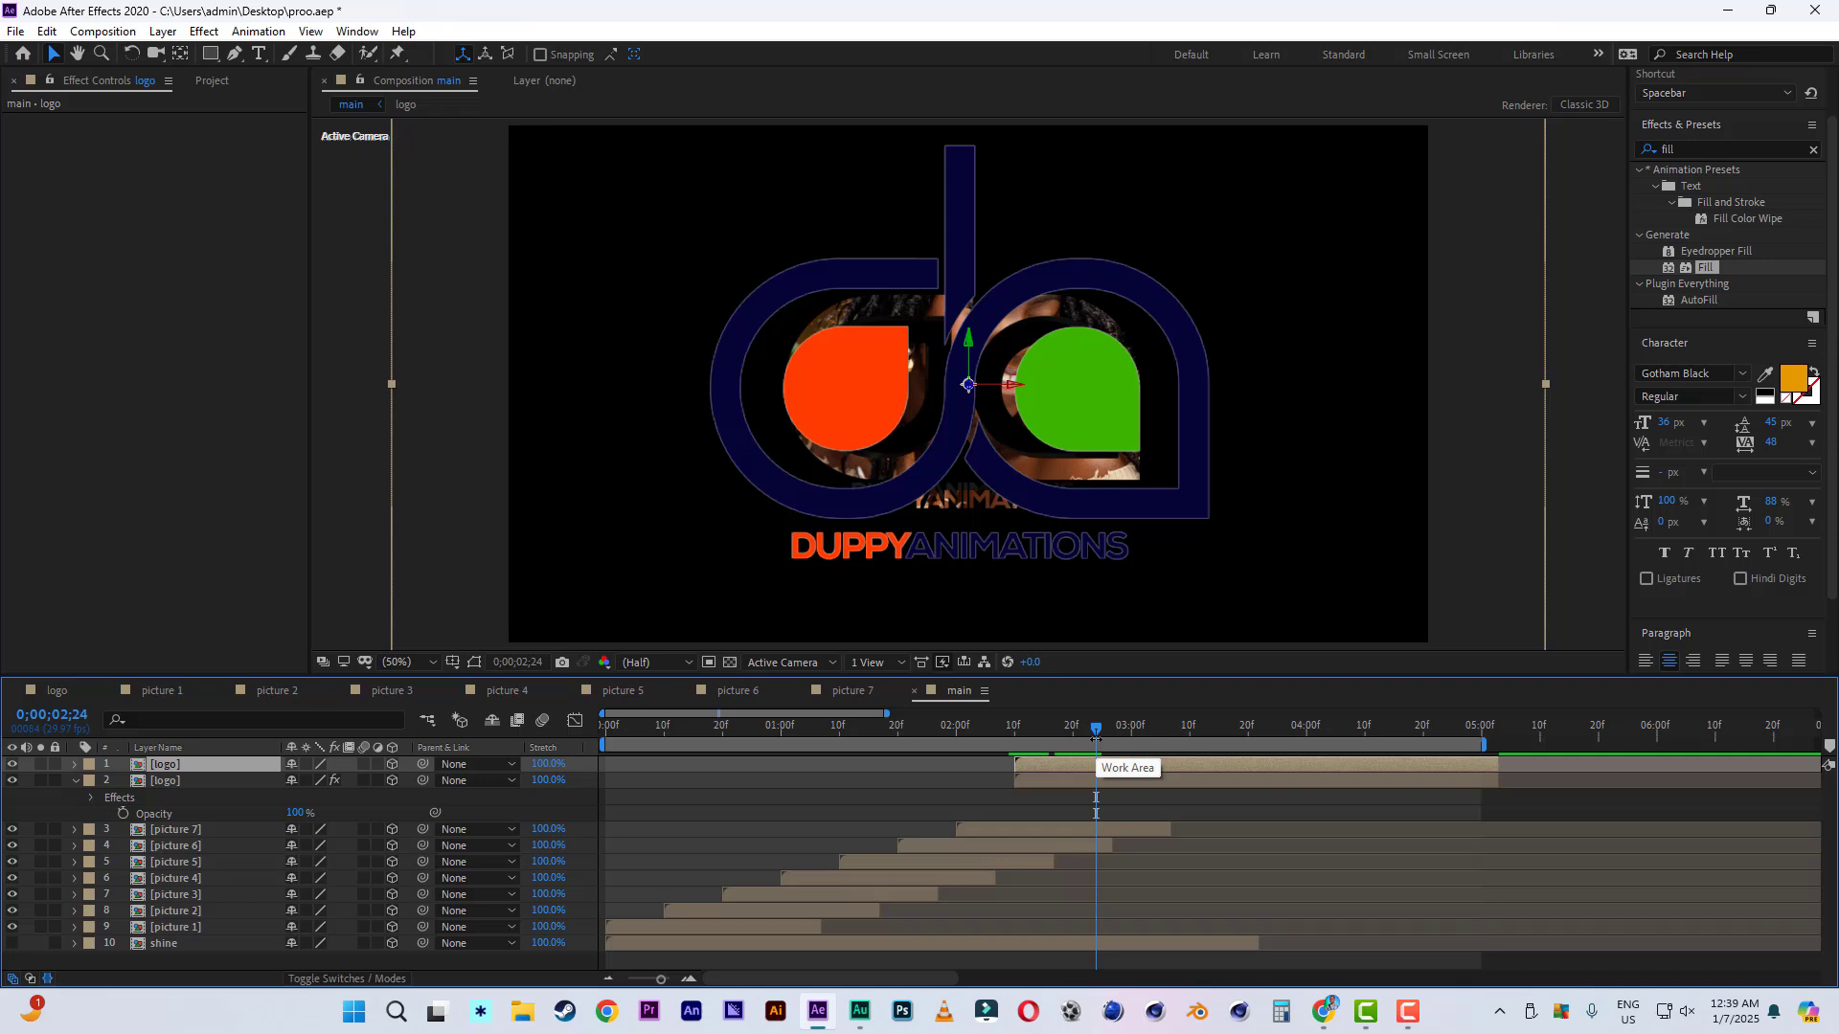
{"action": "key", "text": "t"}
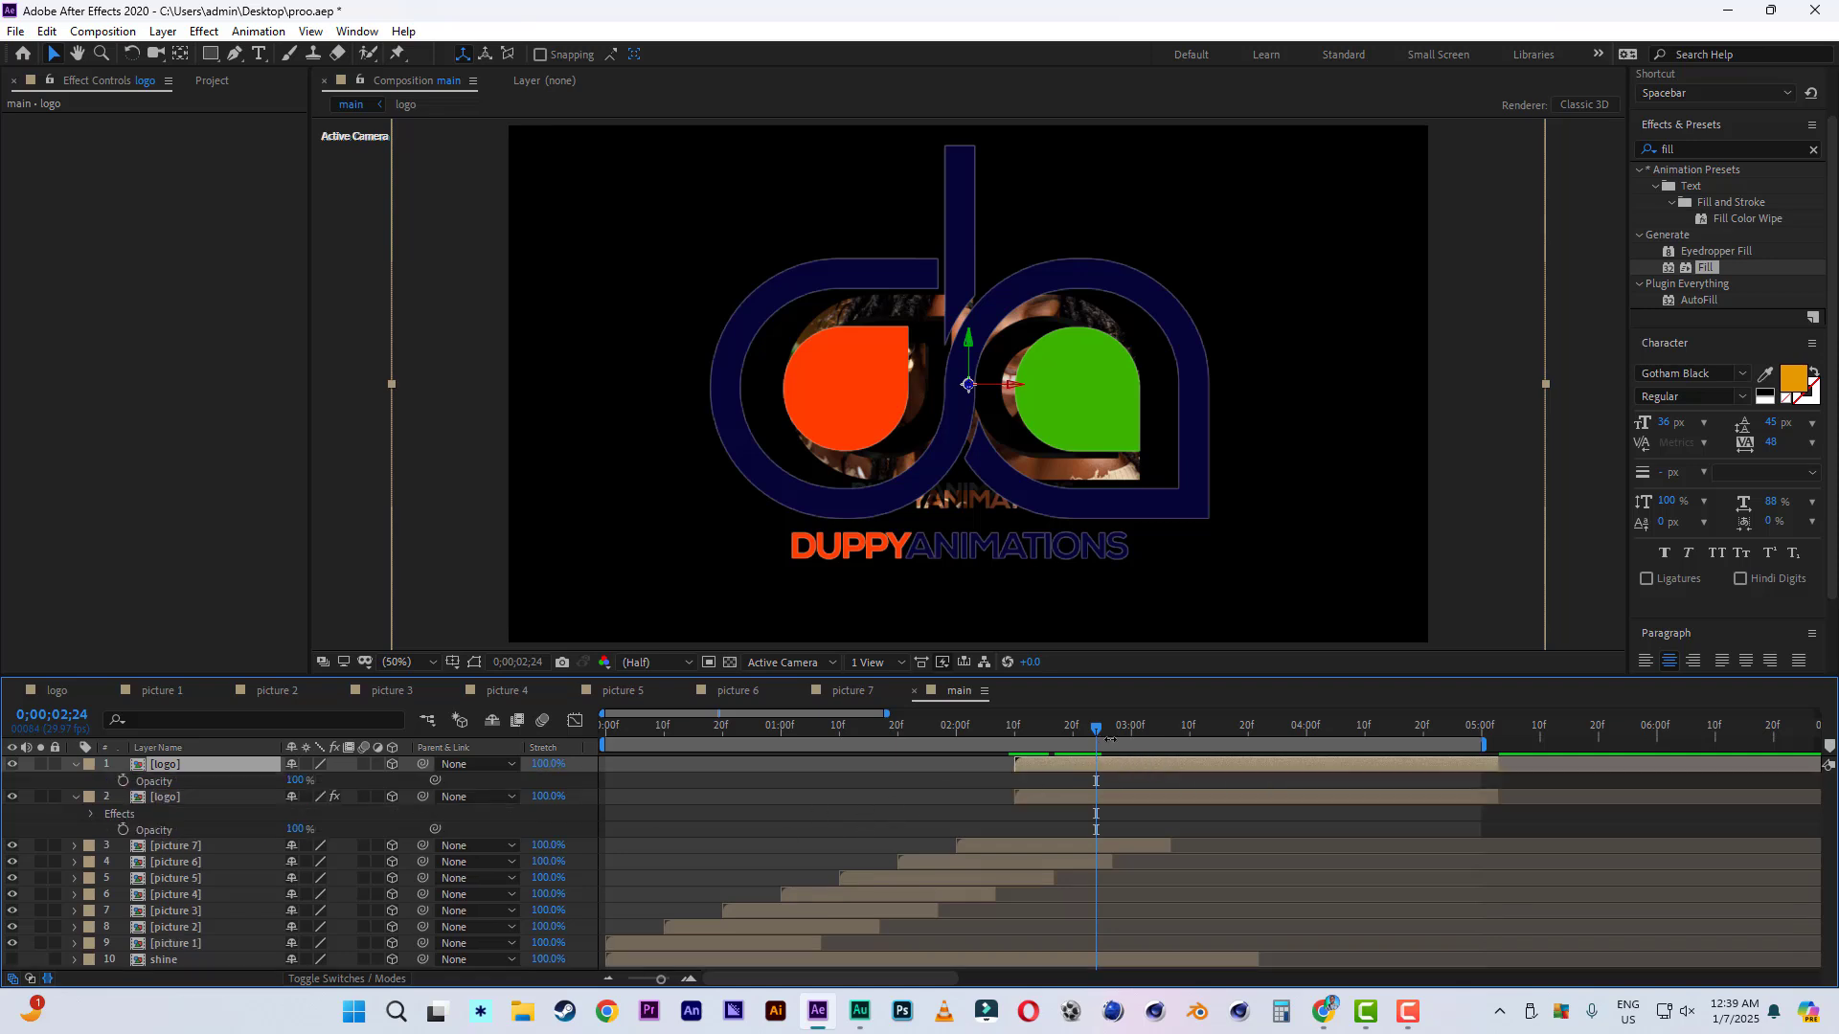
{"action": "left_click_drag", "start_coordinate": [1100, 728], "coordinate": [1127, 728]}
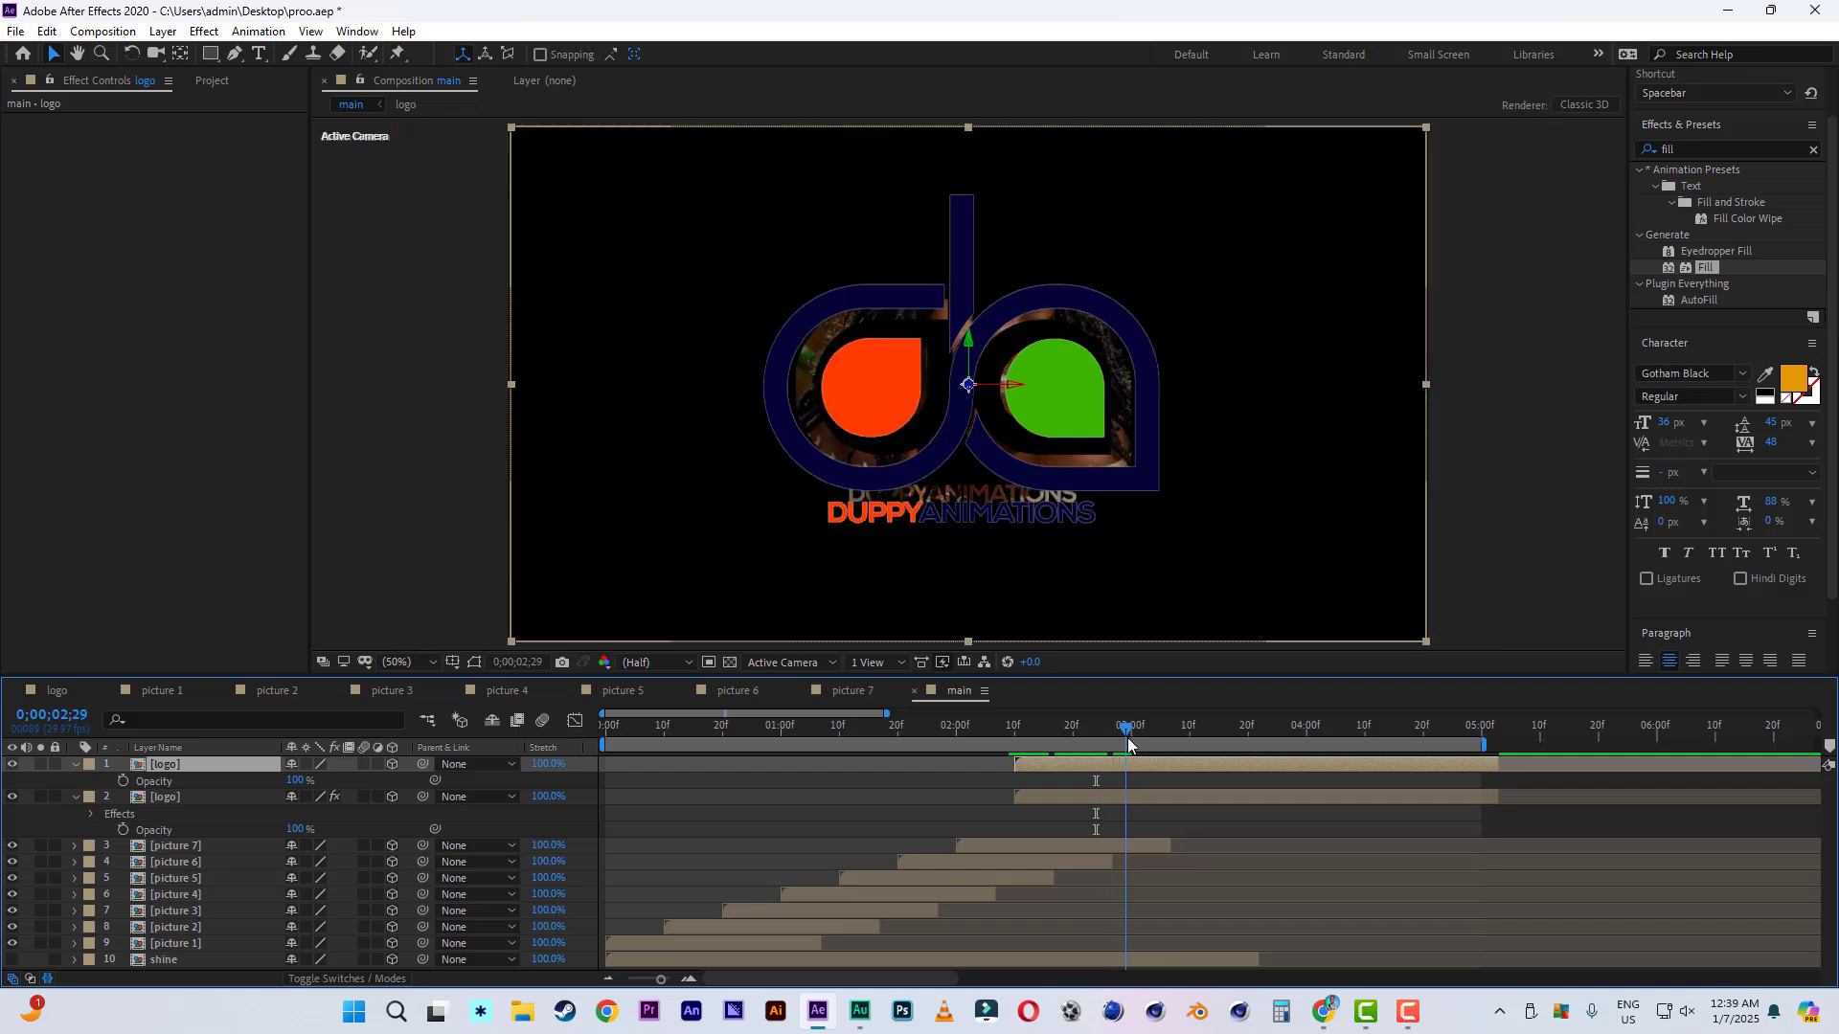
{"action": "left_click", "coordinate": [124, 782]}
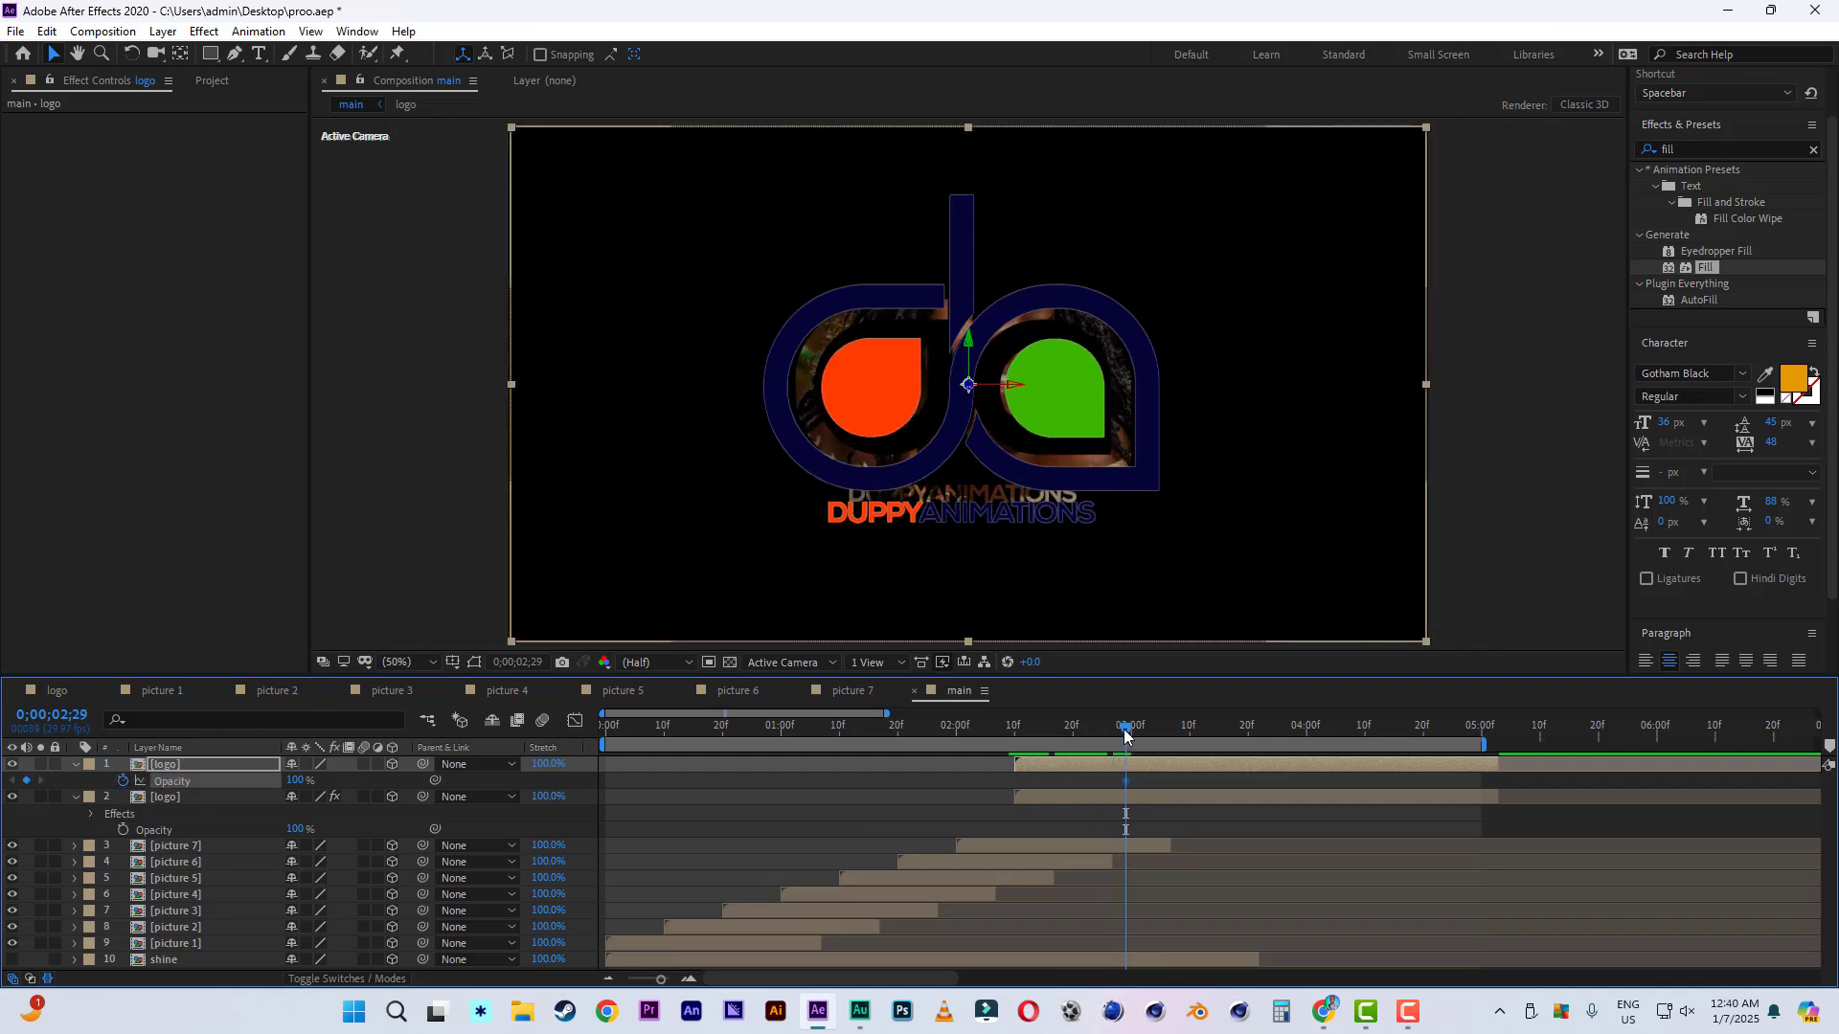
{"action": "left_click_drag", "start_coordinate": [1125, 734], "coordinate": [1084, 730]}
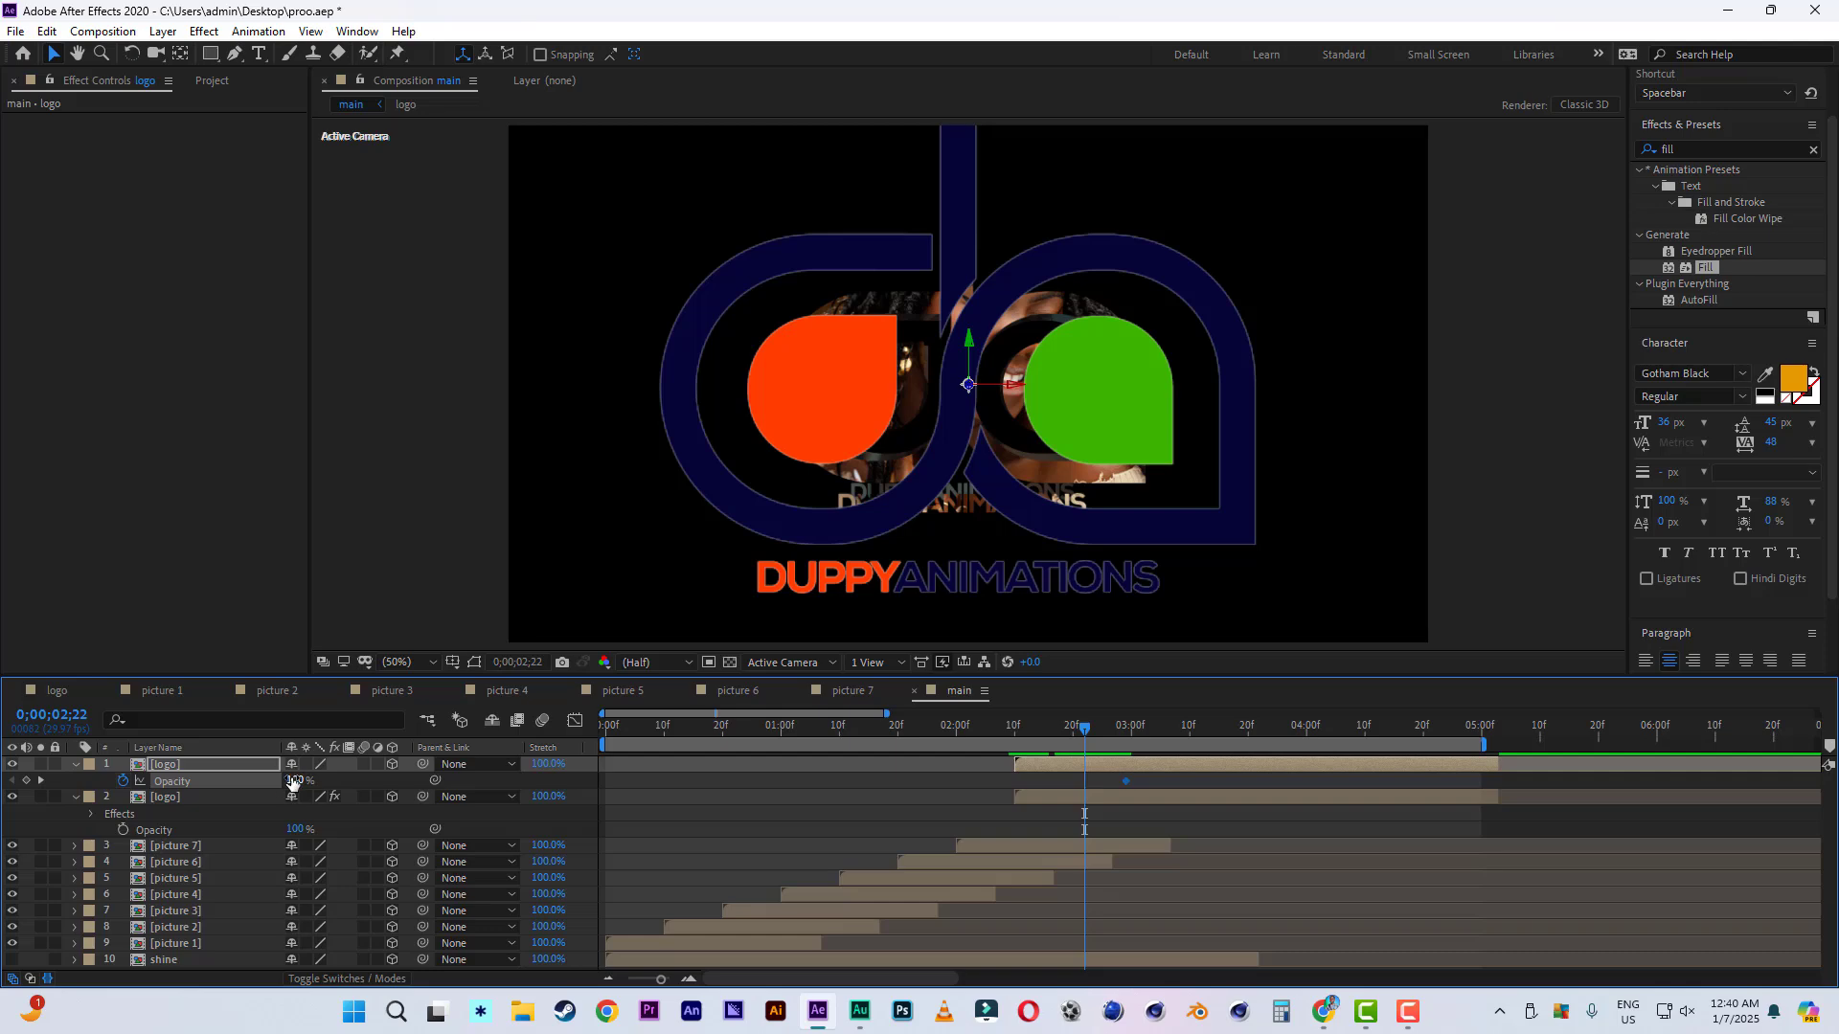
{"action": "left_click_drag", "start_coordinate": [293, 782], "coordinate": [198, 782]}
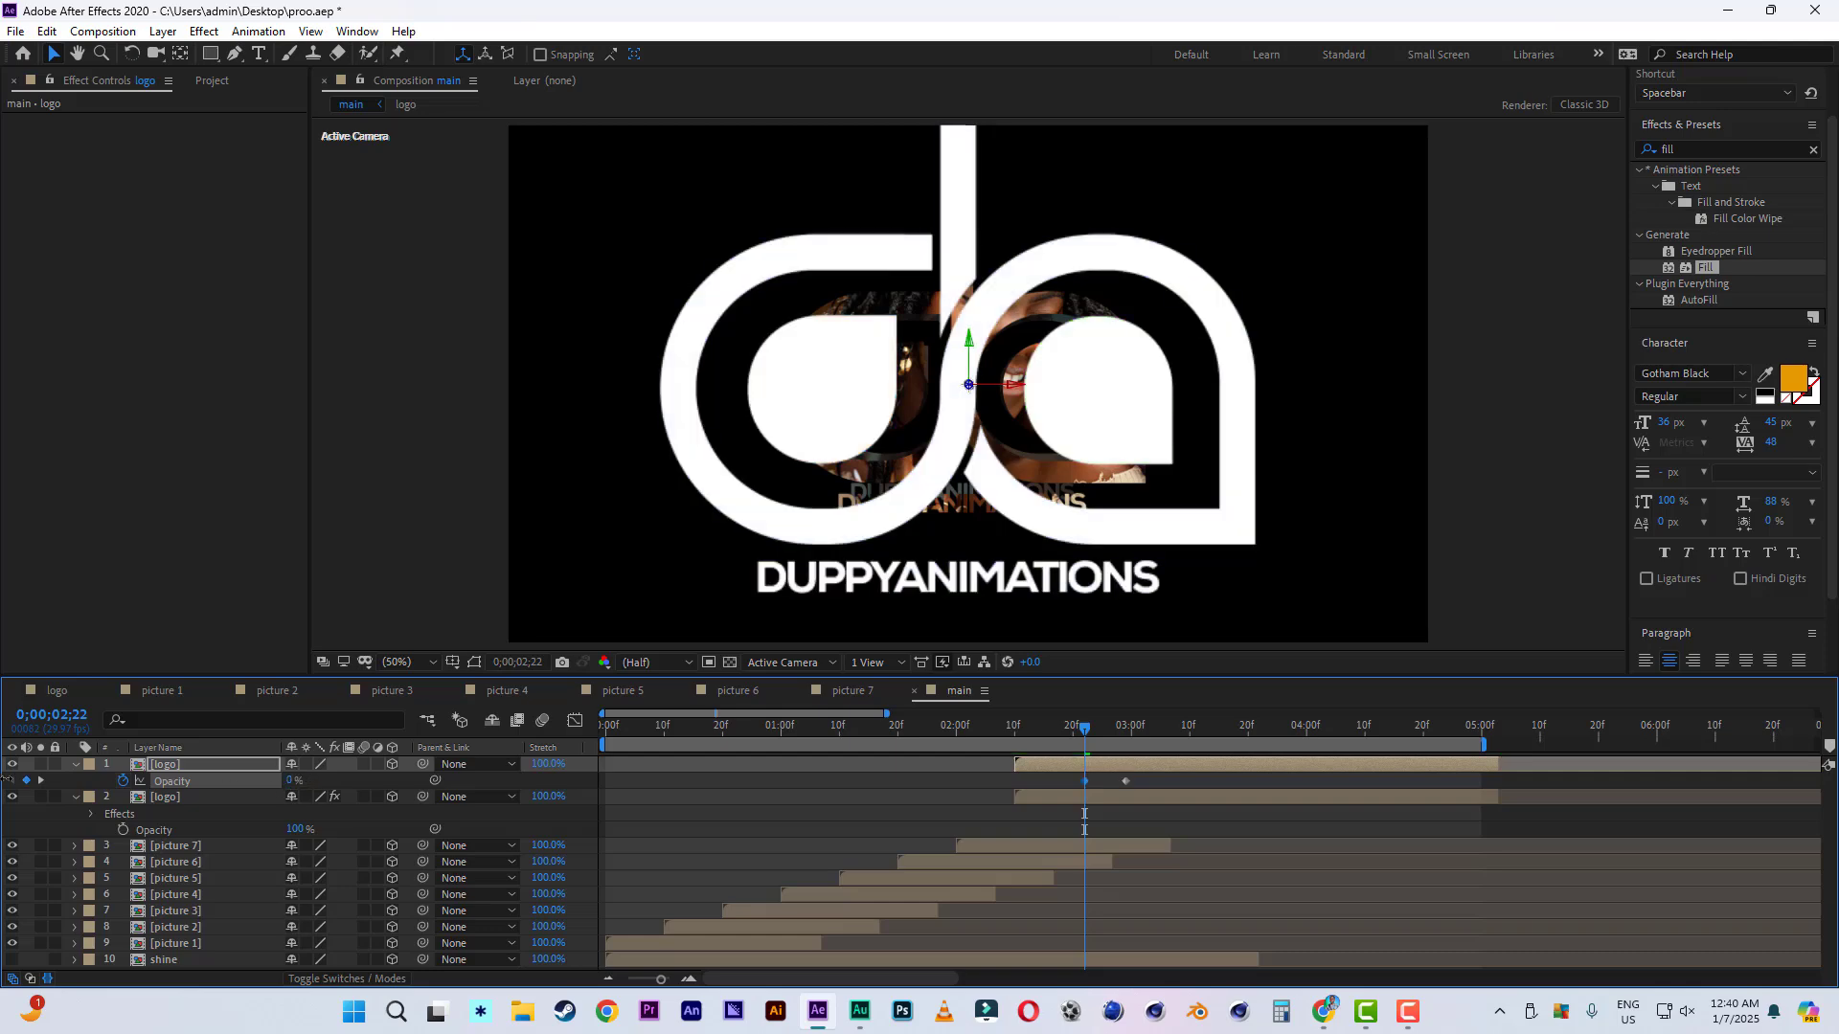
Preview the white-to-colour logo fade from 0;00;02;04 and again from 0;00;02;08, and save the project.
{"action": "left_click", "coordinate": [977, 733]}
{"action": "key", "text": "space"}
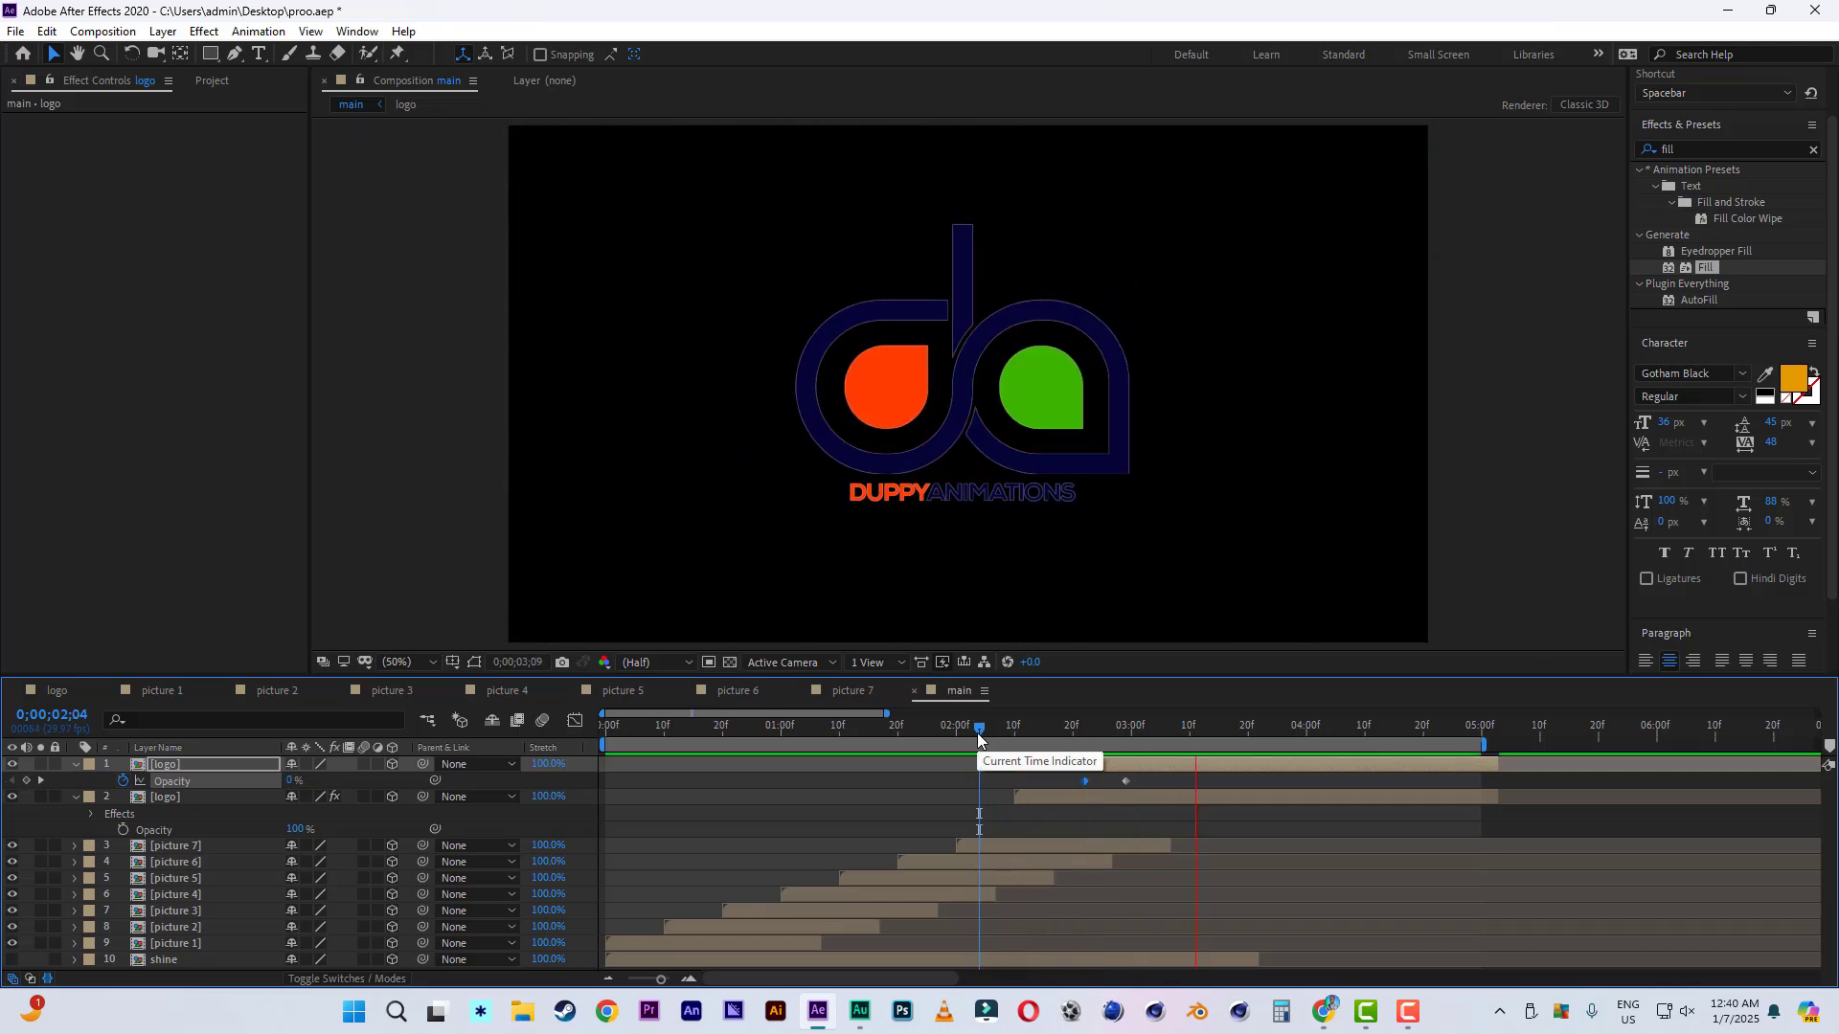
{"action": "key", "text": "space"}
{"action": "left_click_drag", "start_coordinate": [977, 732], "coordinate": [1002, 732]}
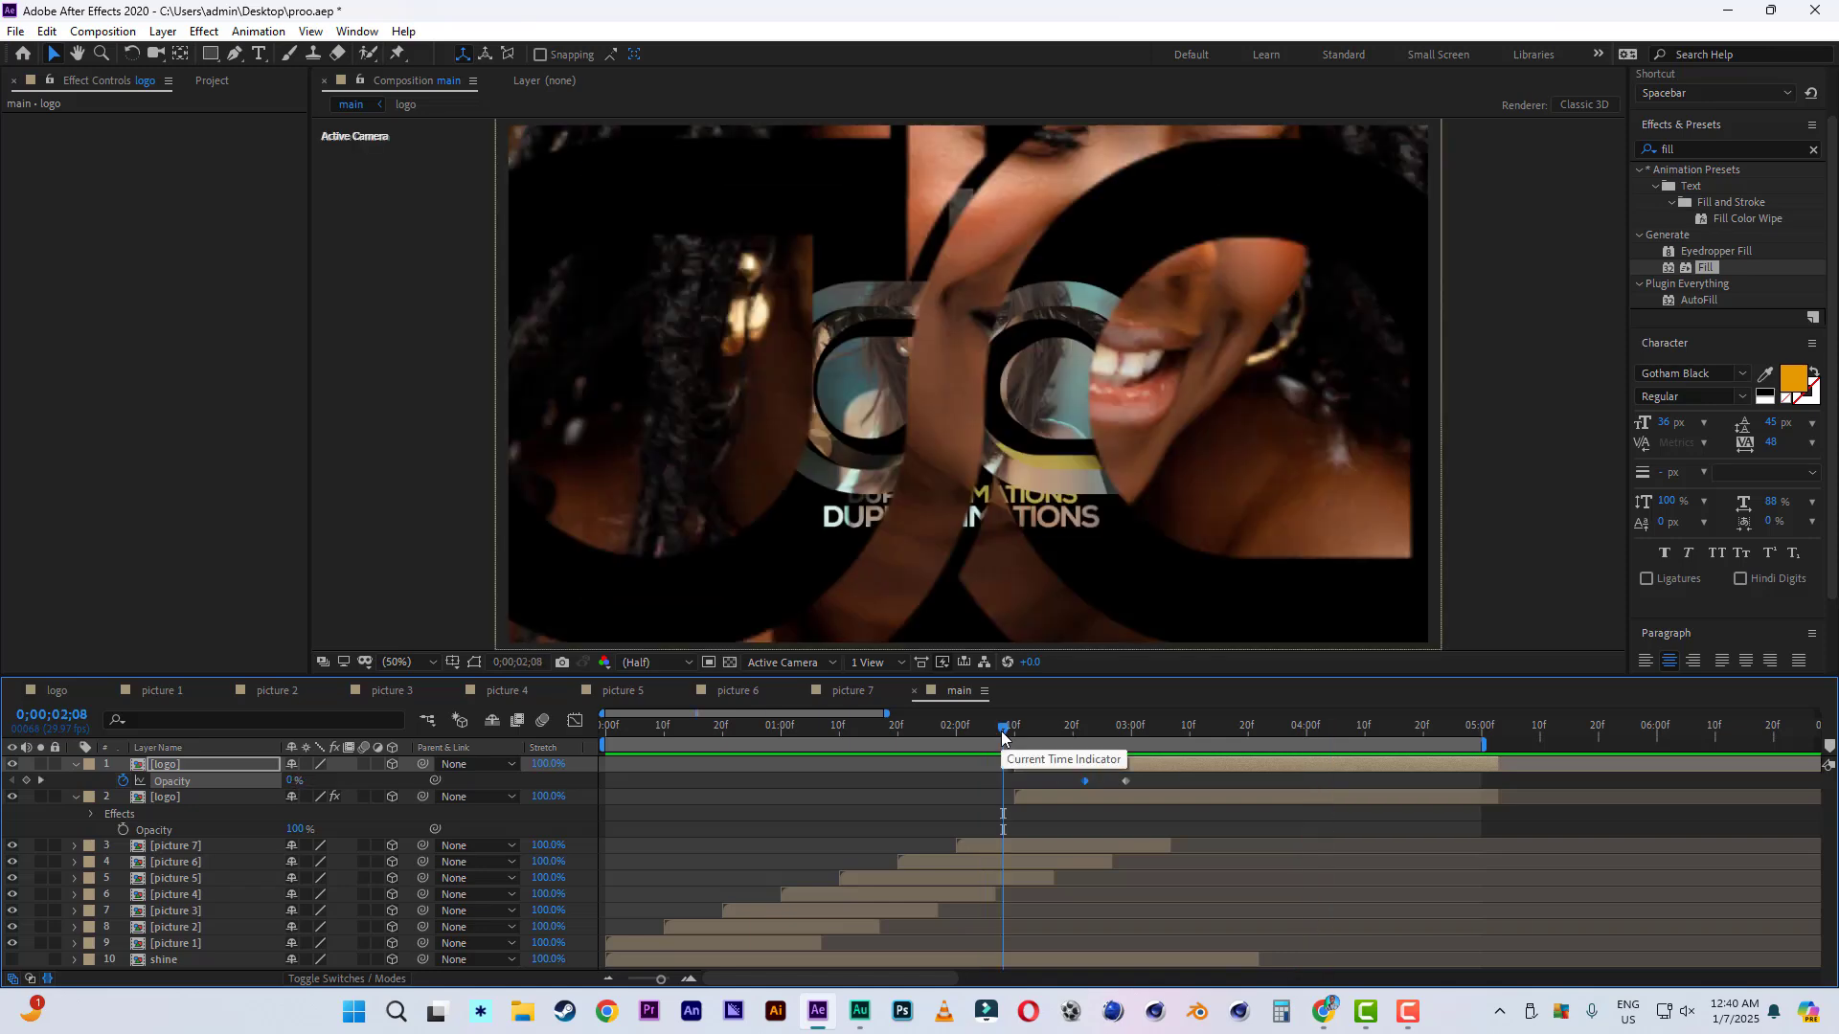
{"action": "key", "text": "space"}
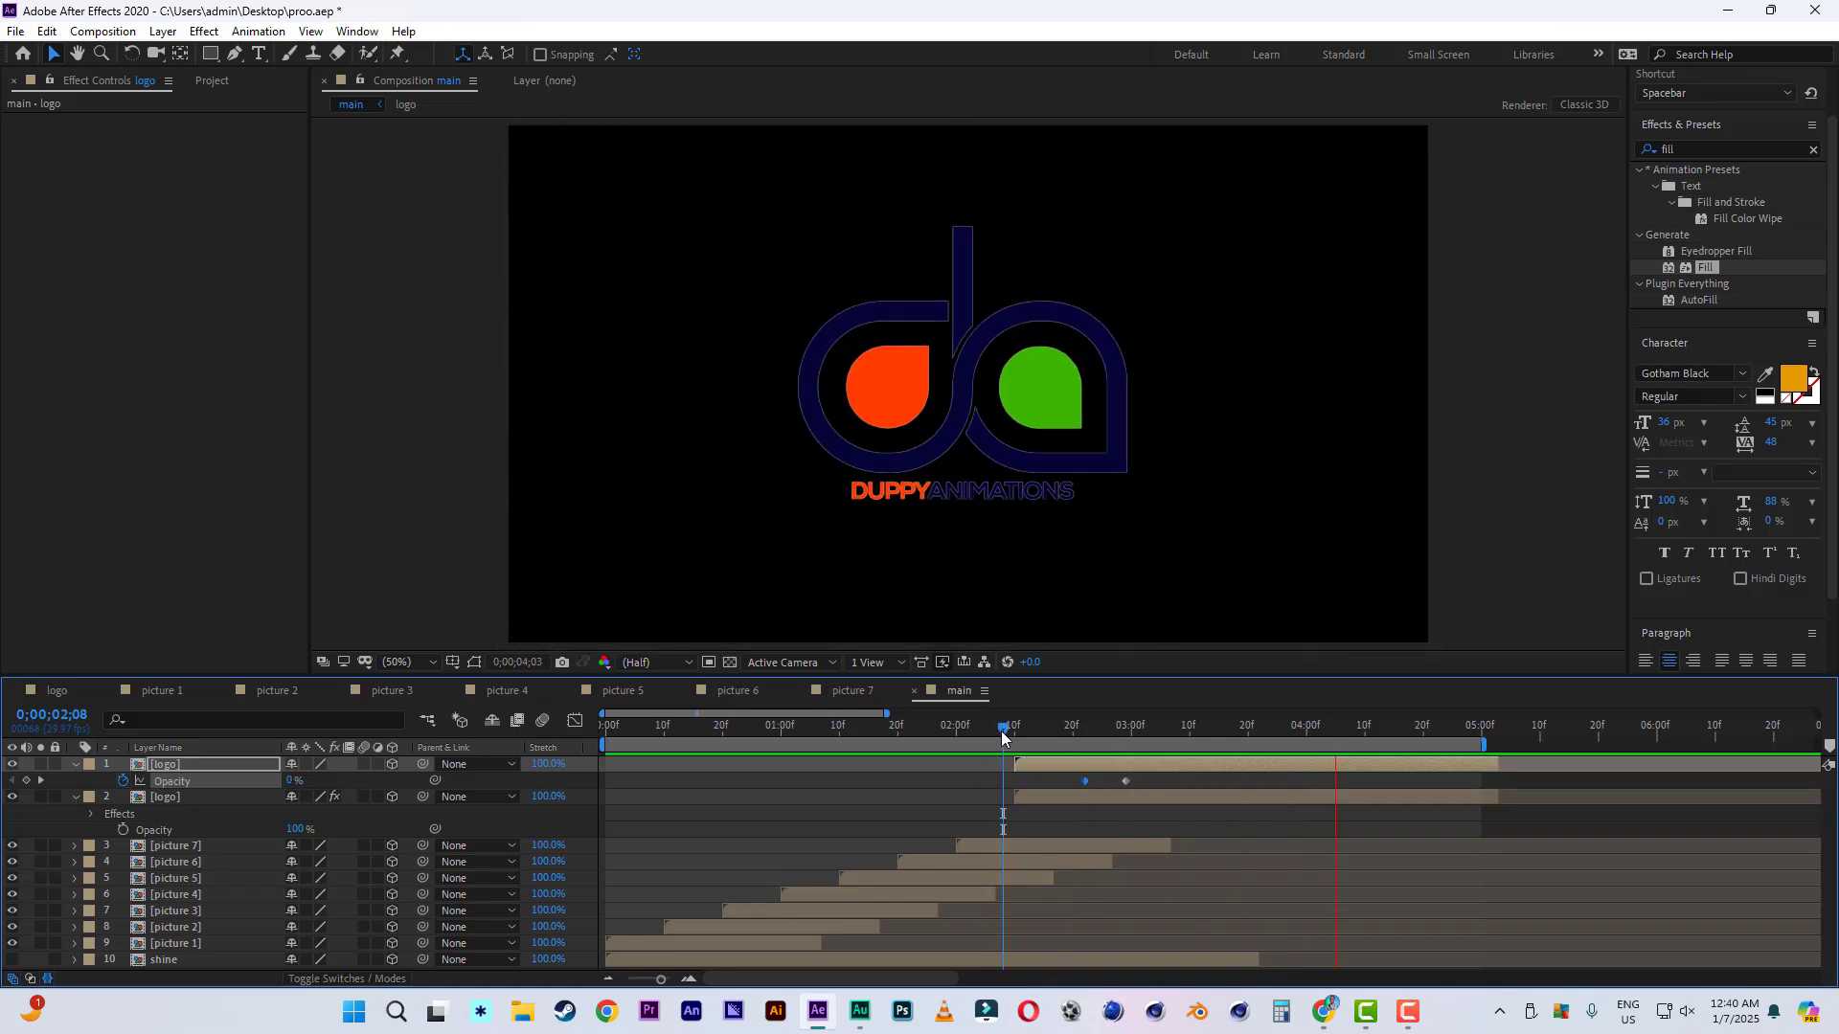
{"action": "key", "text": "space"}
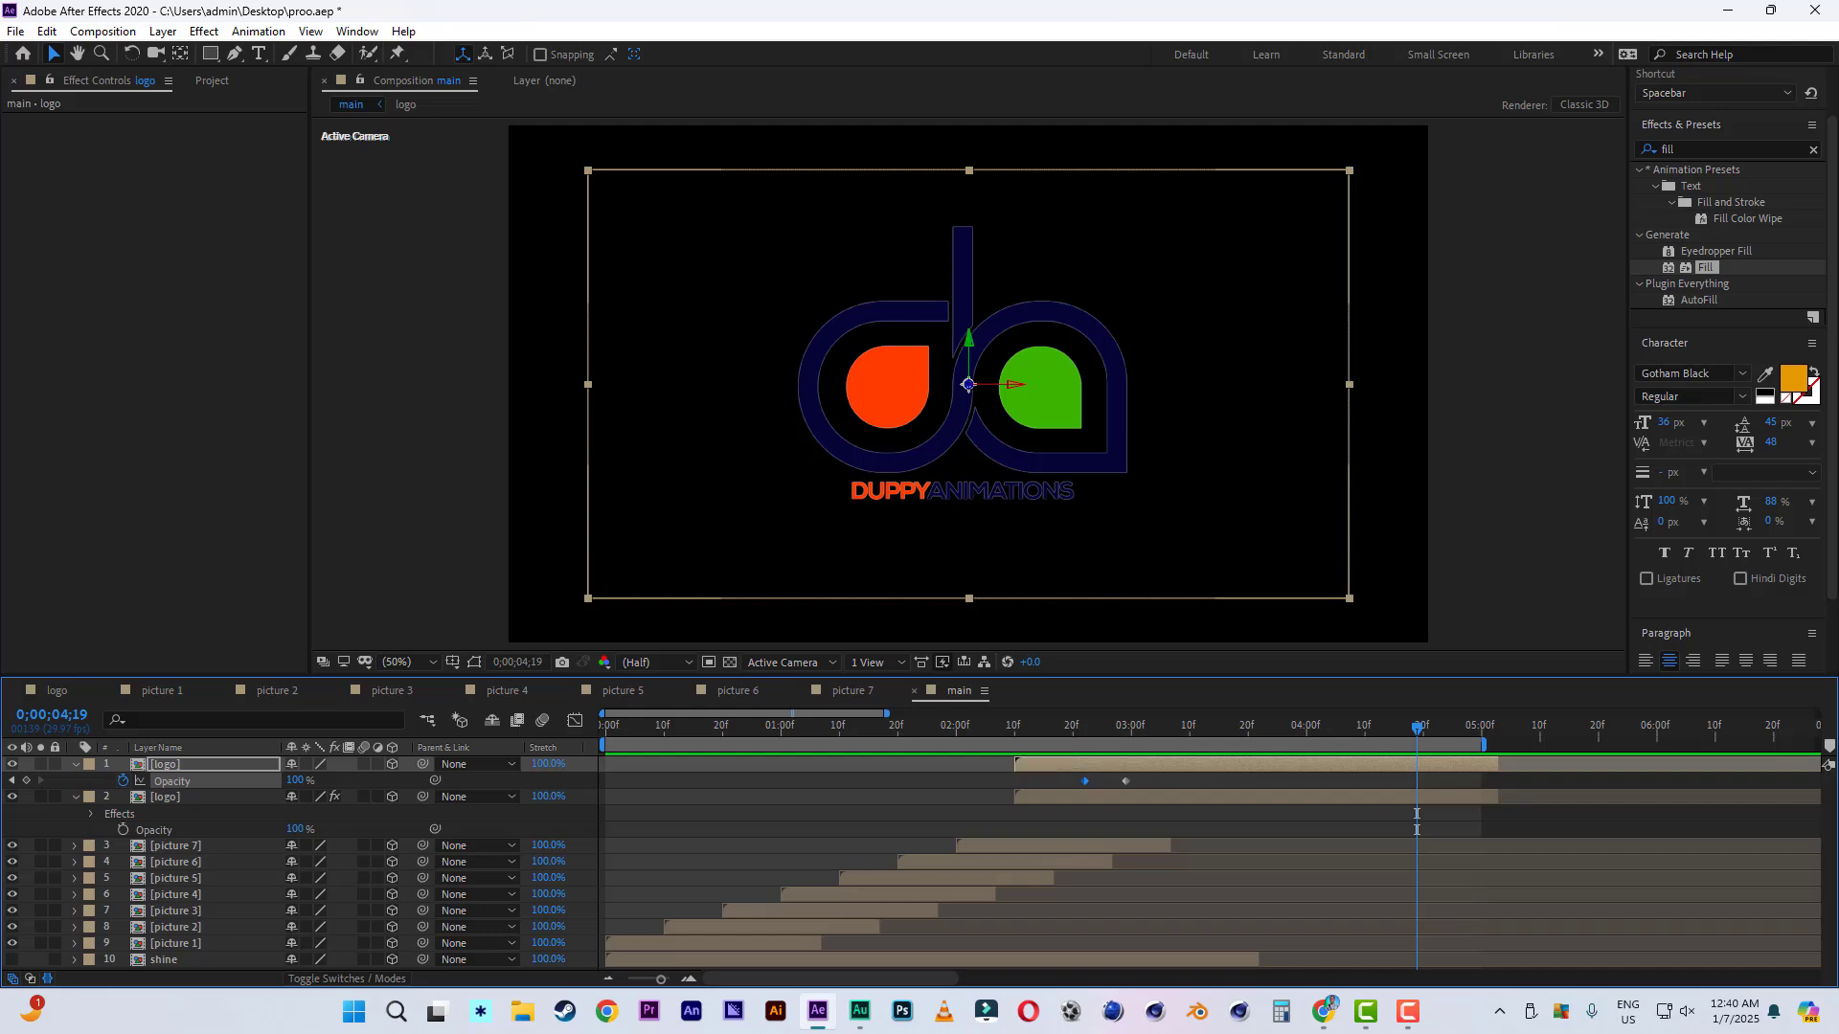
{"action": "left_click", "coordinate": [16, 32]}
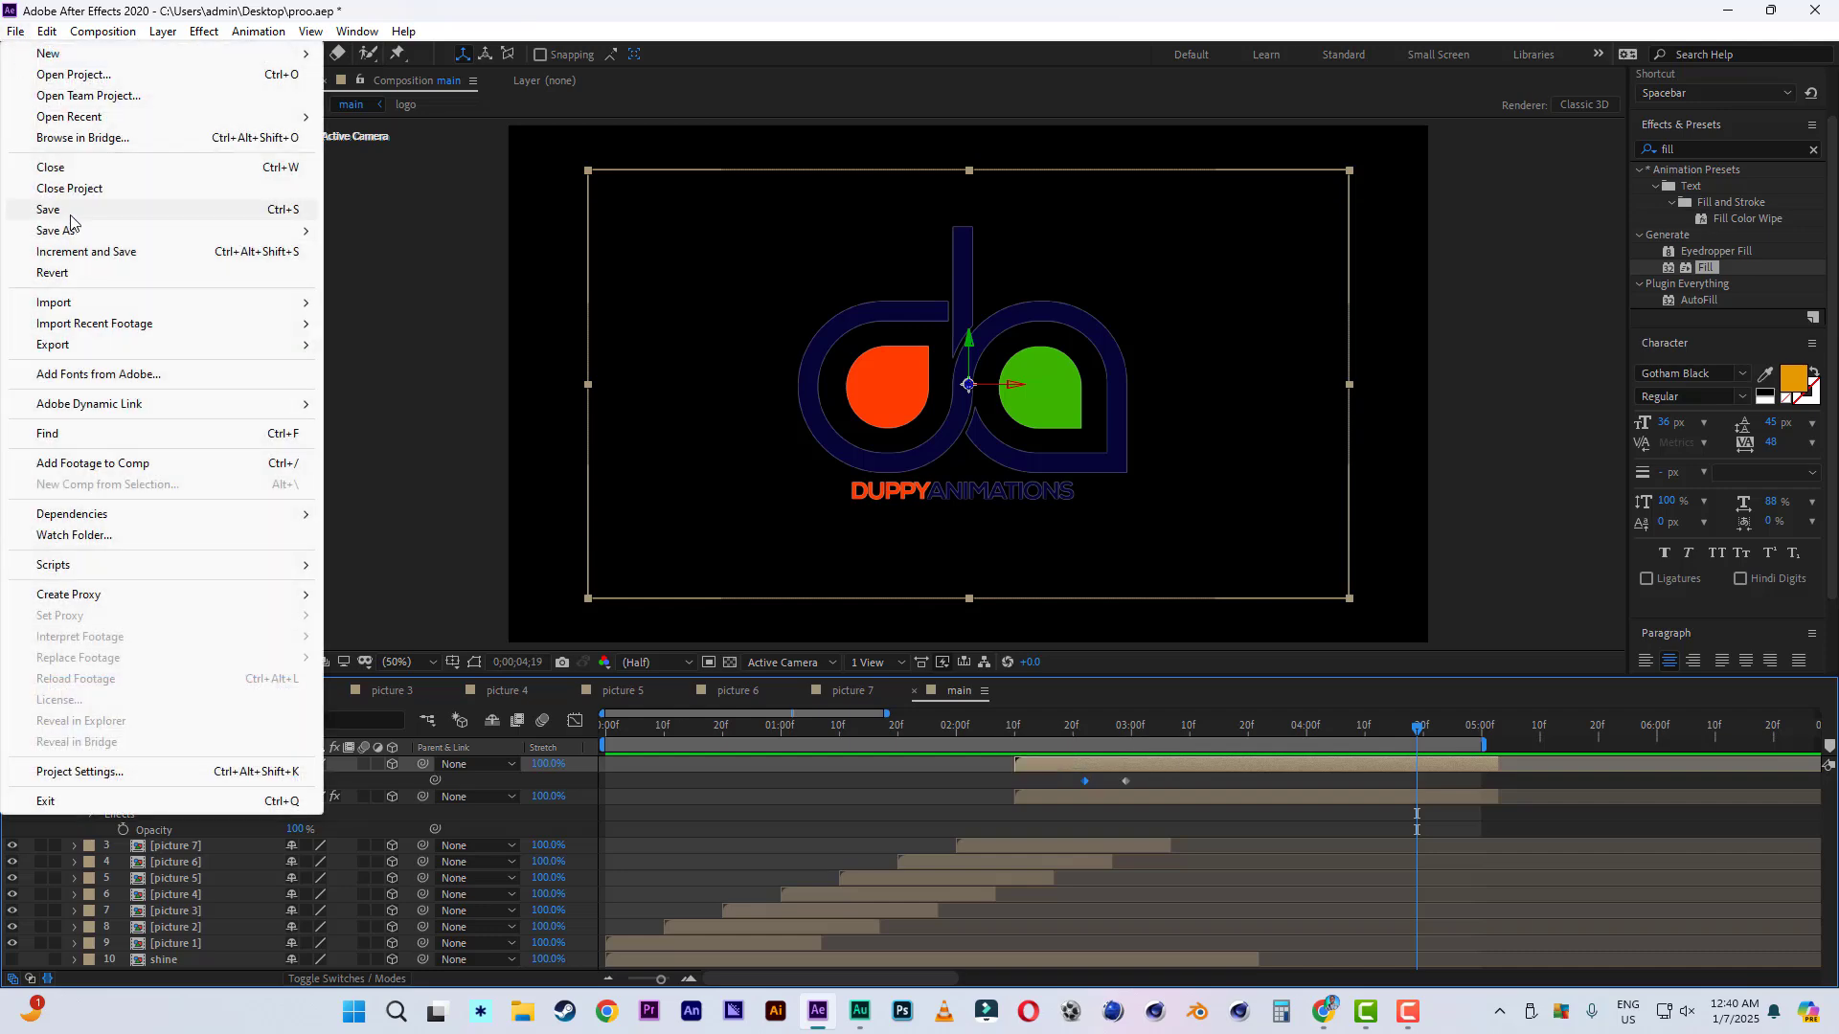
{"action": "left_click", "coordinate": [71, 211]}
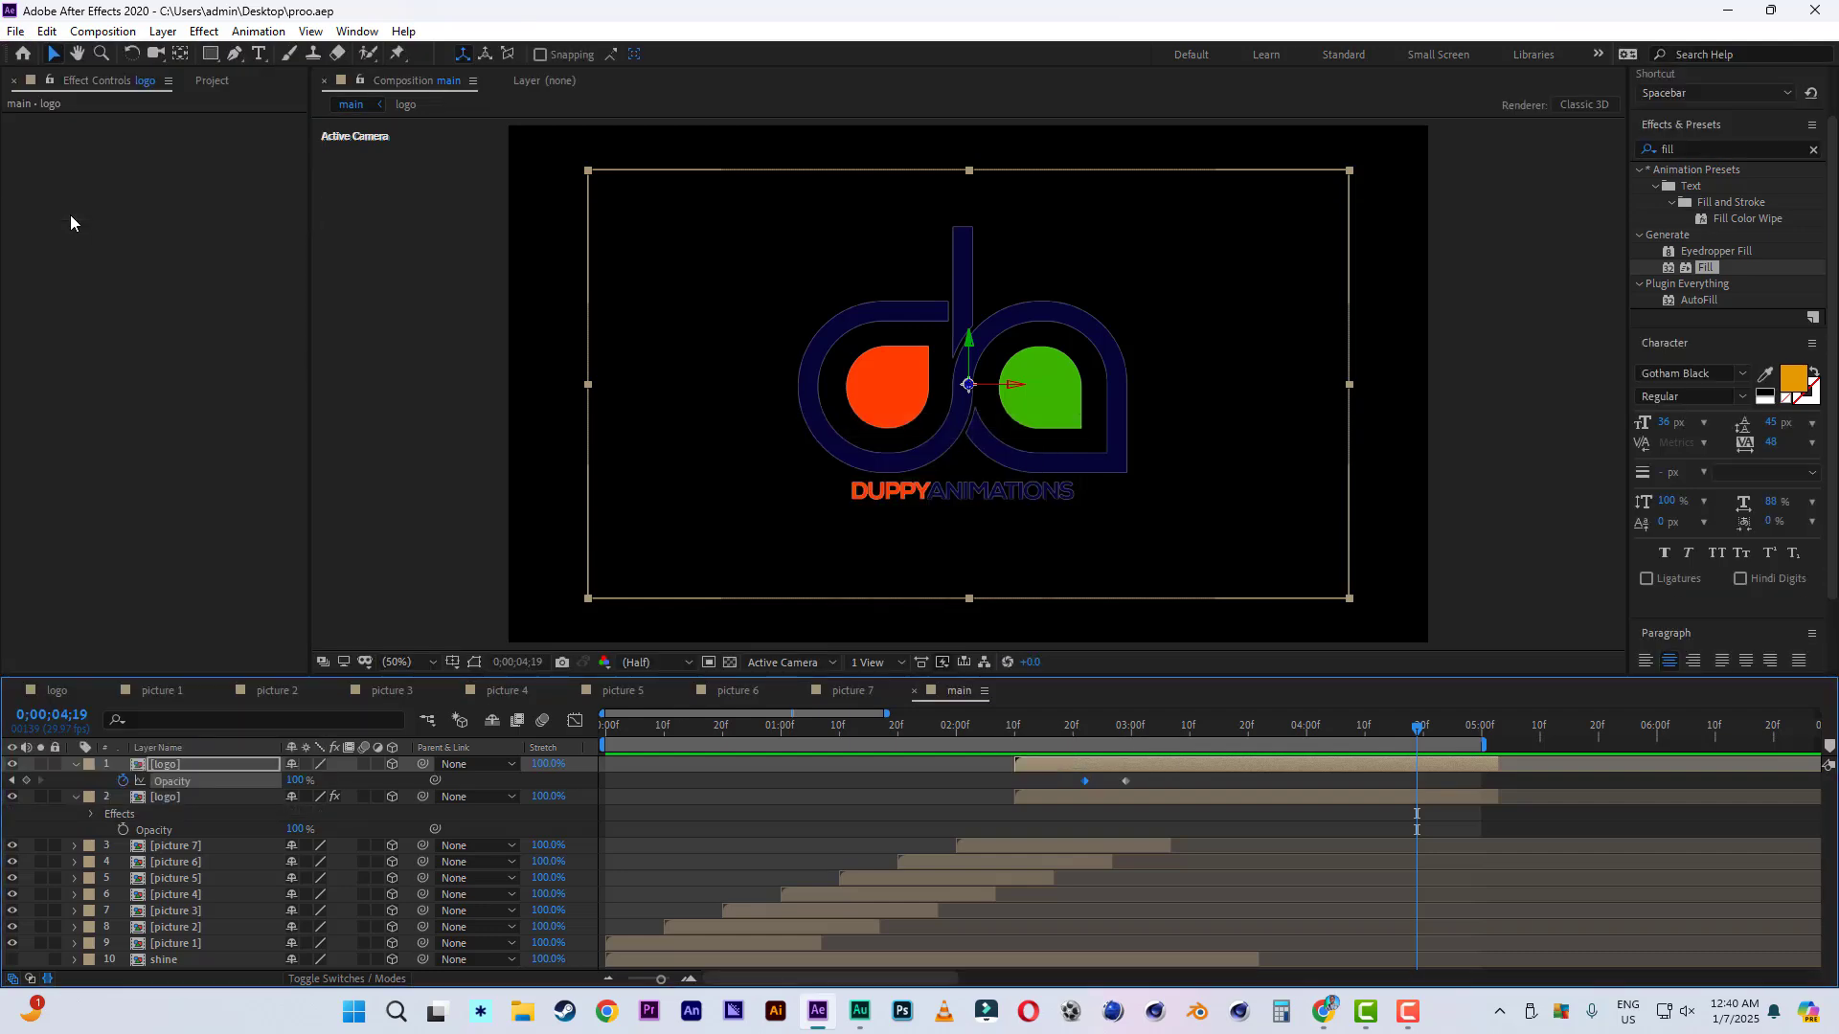
Find the CC Light Sweep effect by searching for "light swee" and apply it to the upper logo layer.
{"action": "left_click", "coordinate": [1707, 145]}
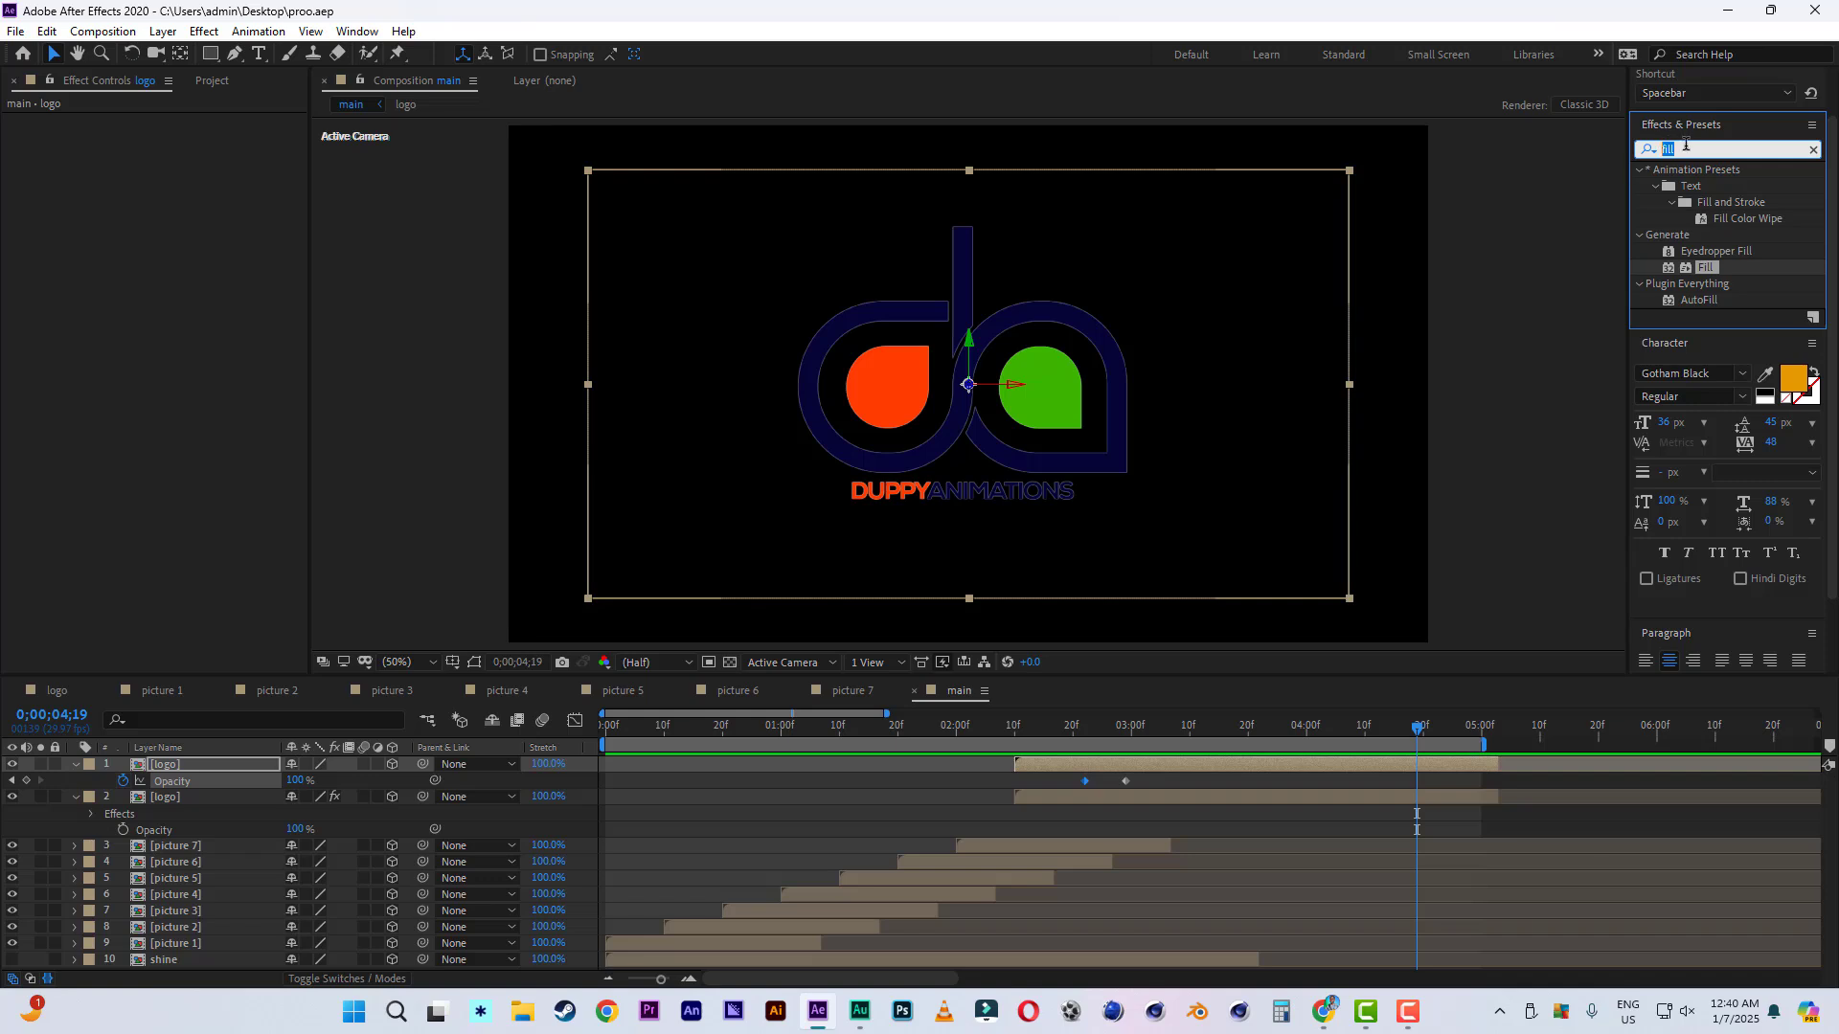
{"action": "type", "text": "lig"}
{"action": "type", "text": "ht"}
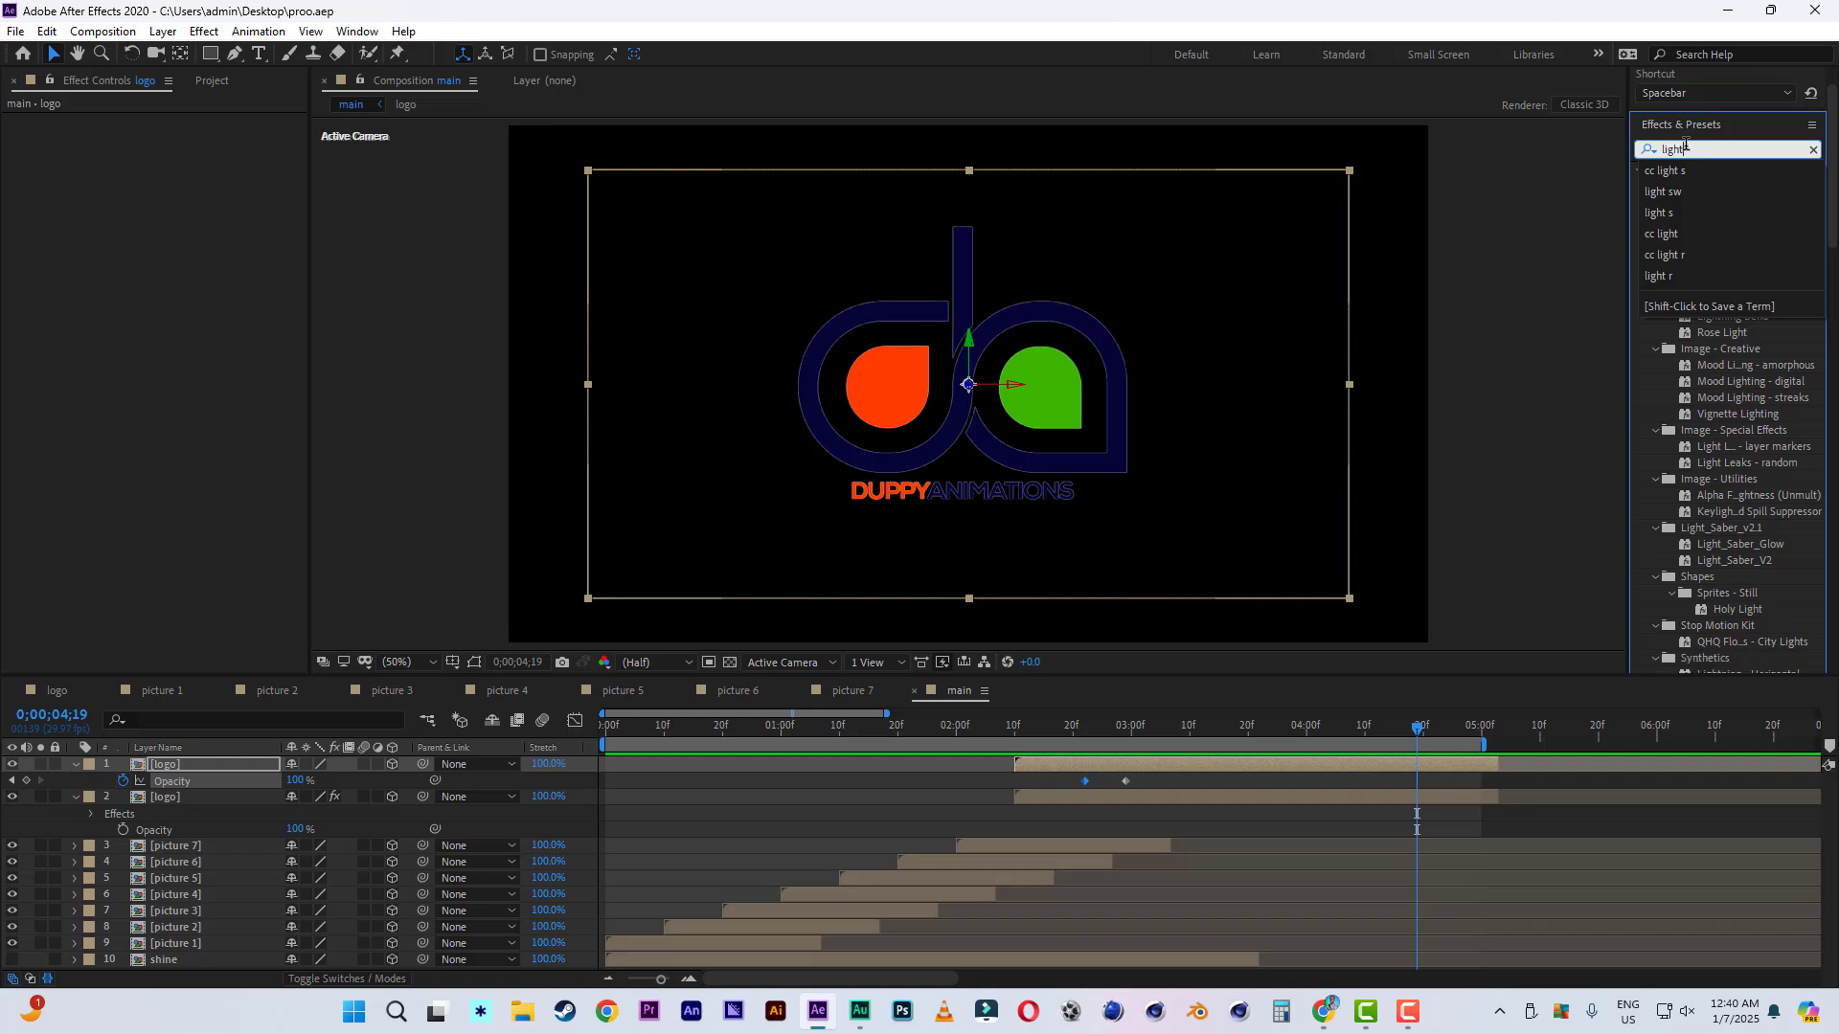
{"action": "type", "text": " s"}
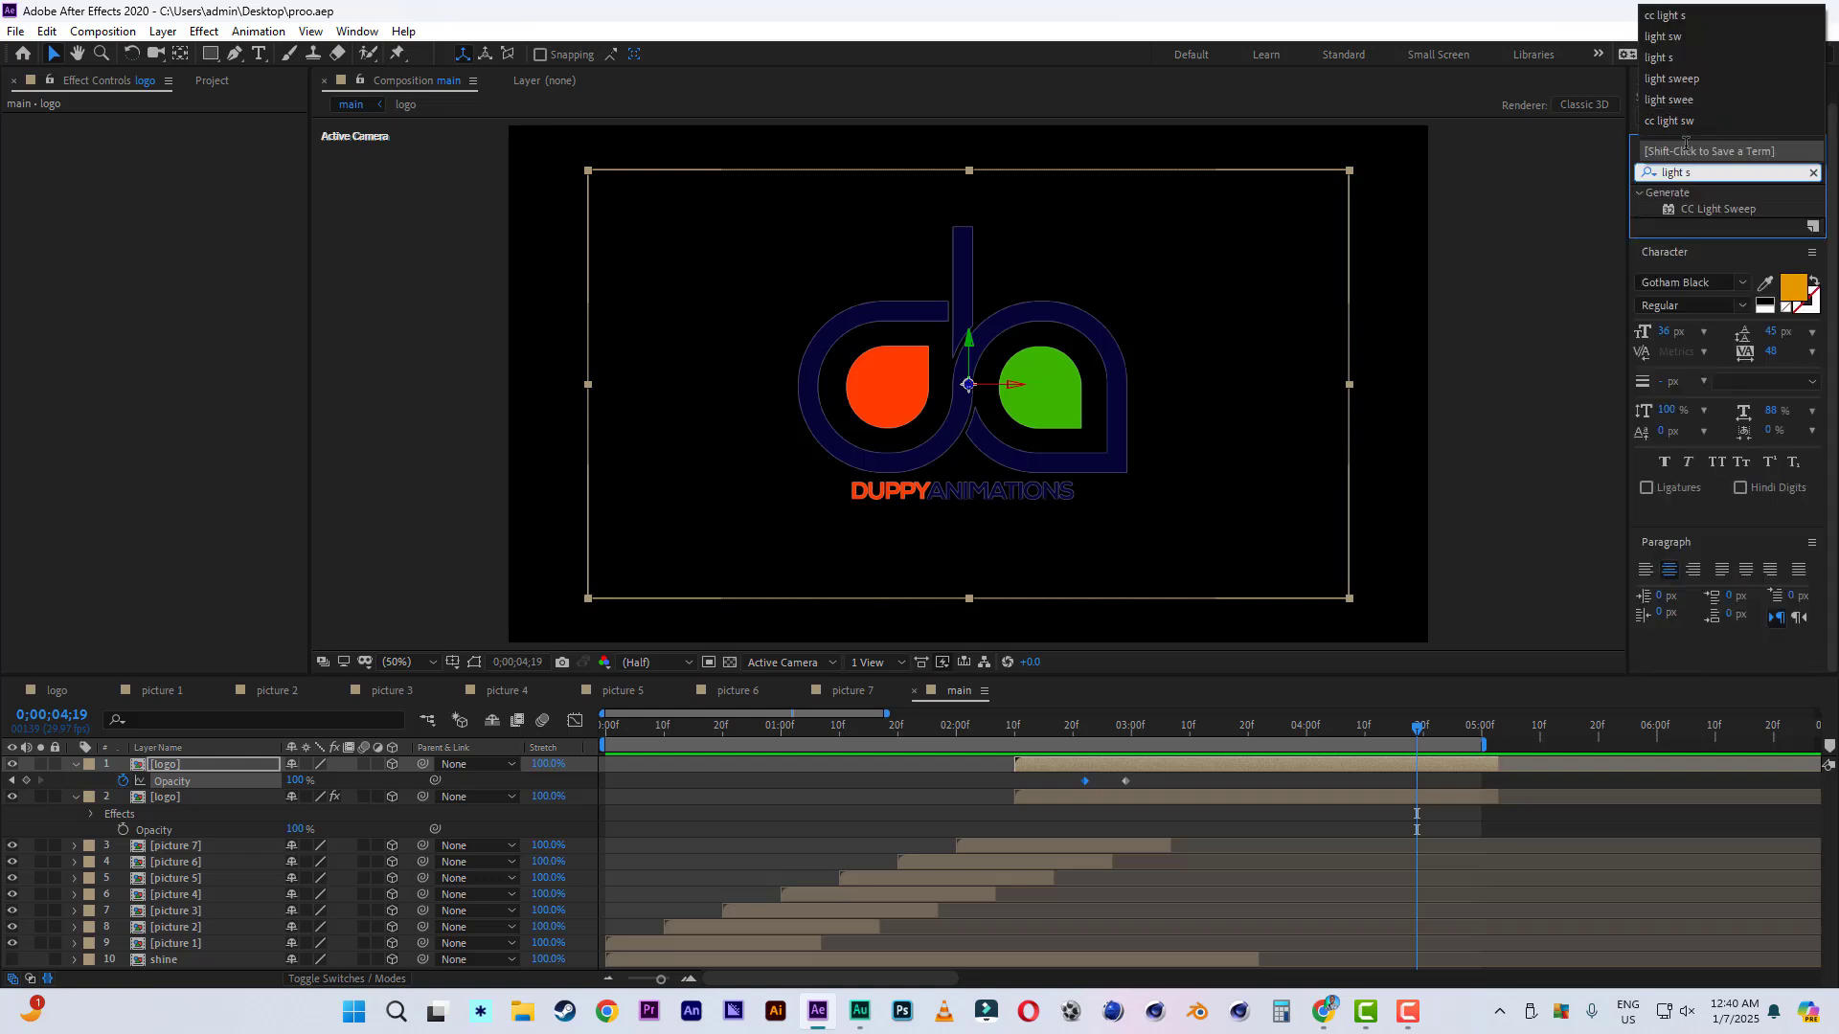
{"action": "type", "text": "wee"}
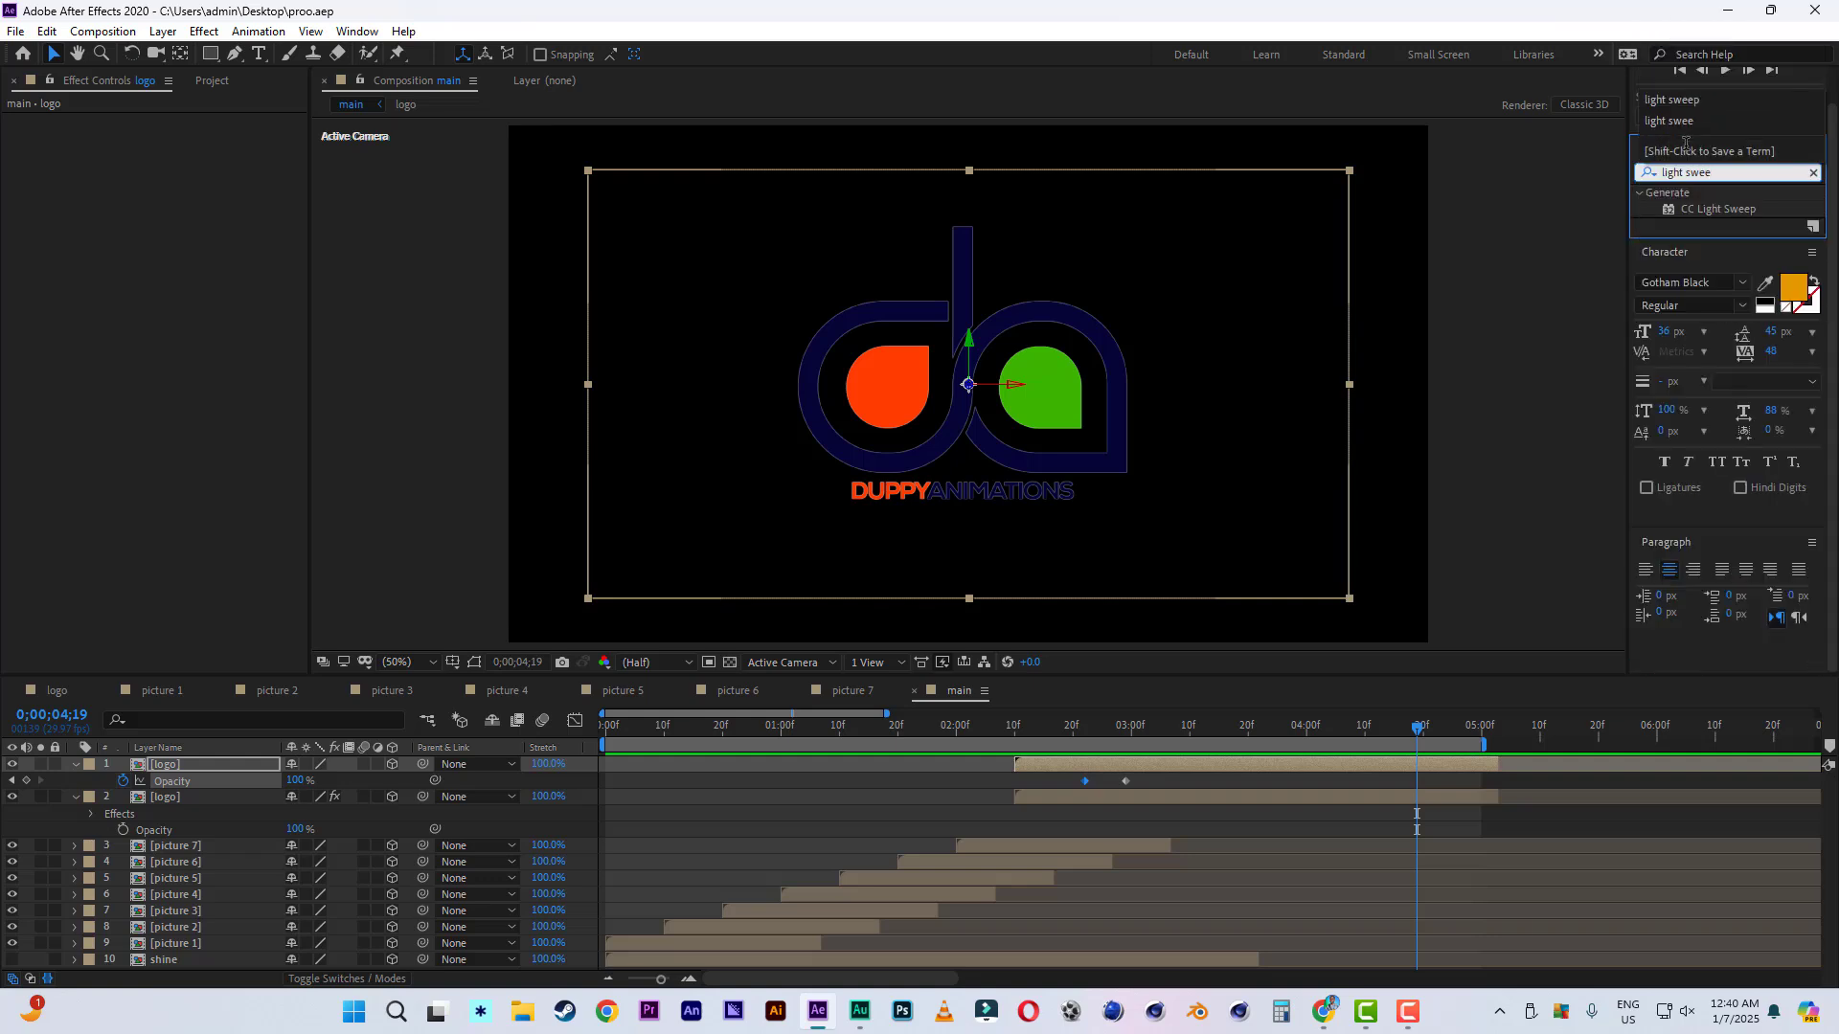
{"action": "double_click", "coordinate": [1717, 208]}
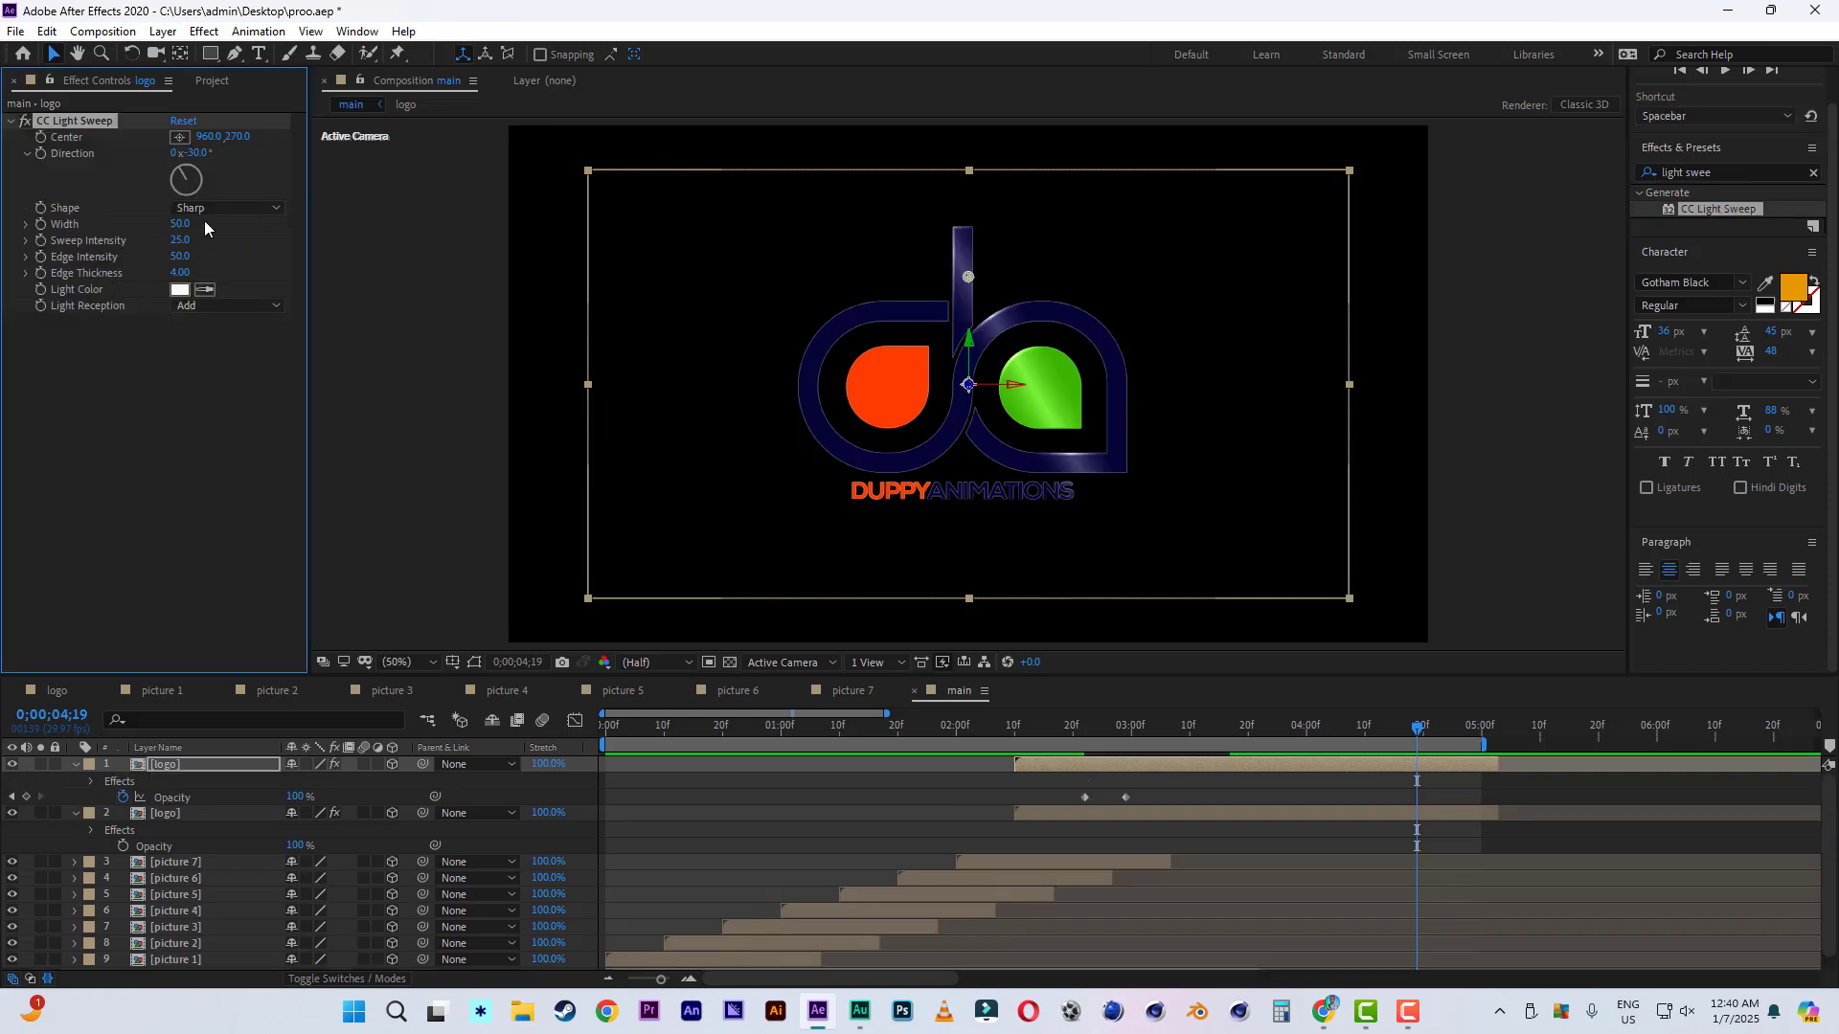
Set the light sweep's width to 135 and sweep intensity to 52, trying the Smooth shape before returning to Sharp.
{"action": "left_click_drag", "start_coordinate": [179, 227], "coordinate": [245, 226]}
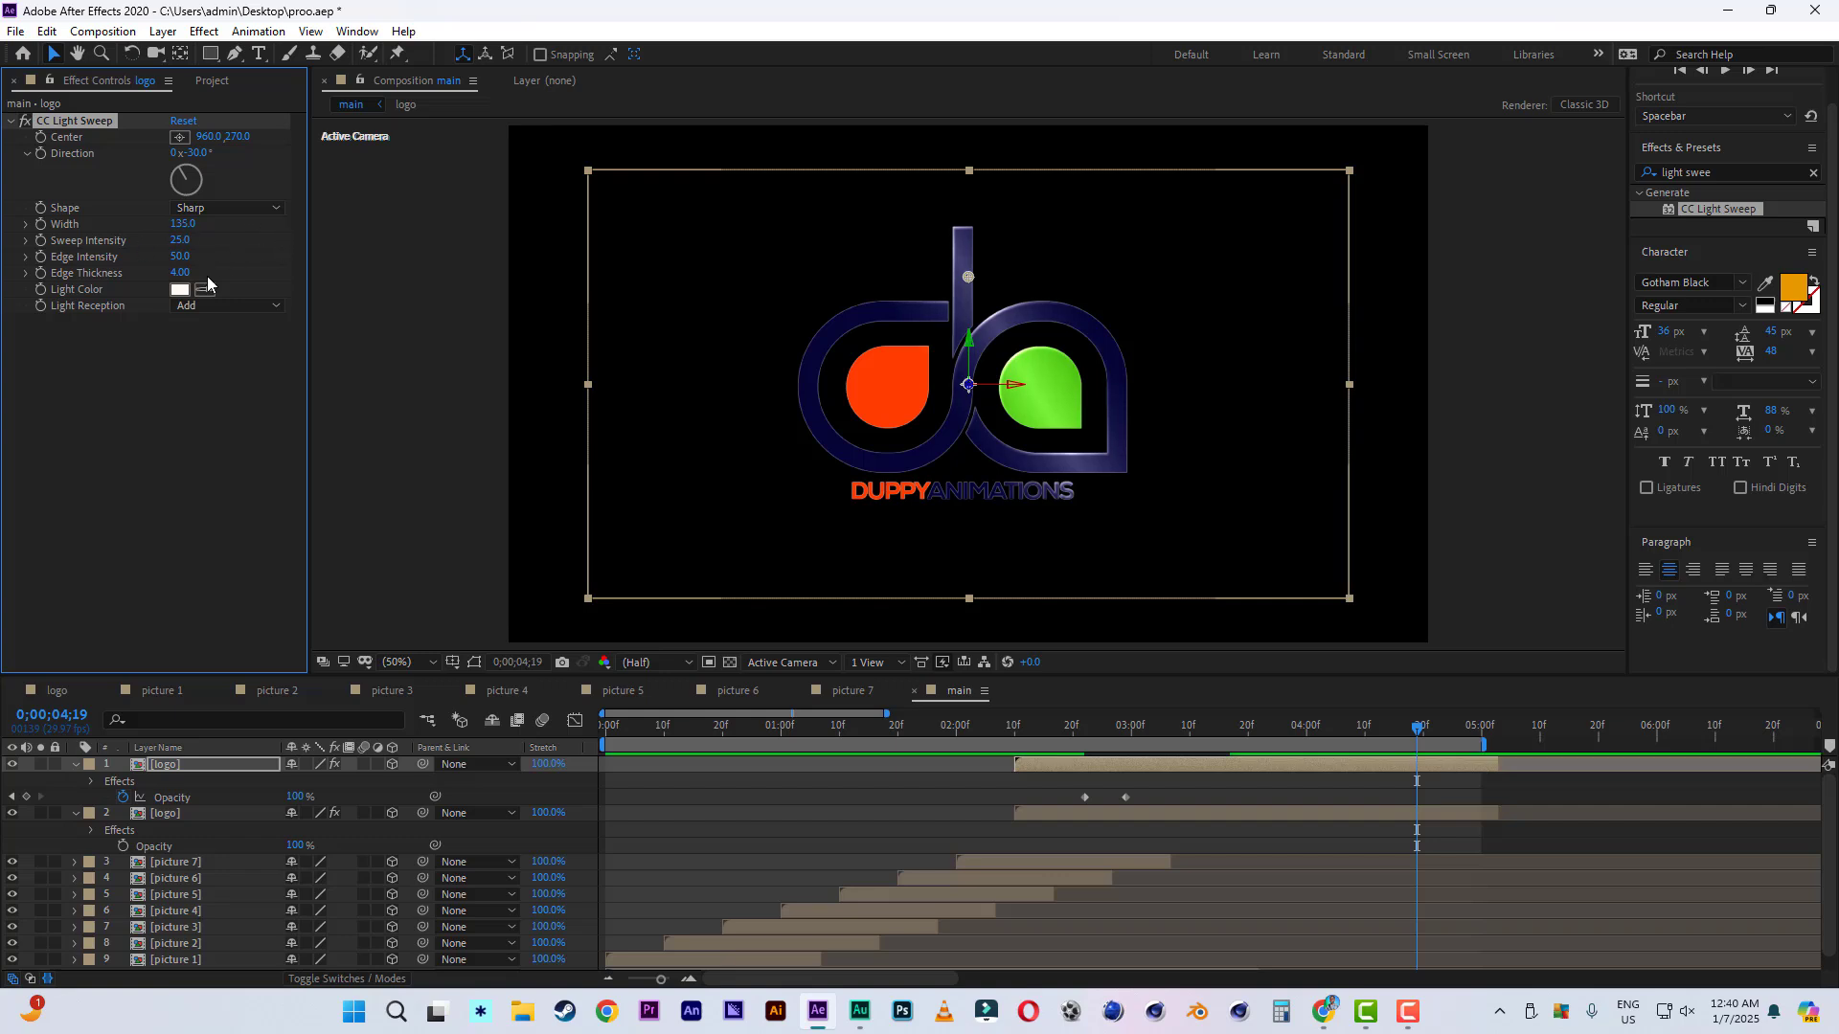
{"action": "left_click", "coordinate": [209, 210]}
{"action": "left_click", "coordinate": [226, 249]}
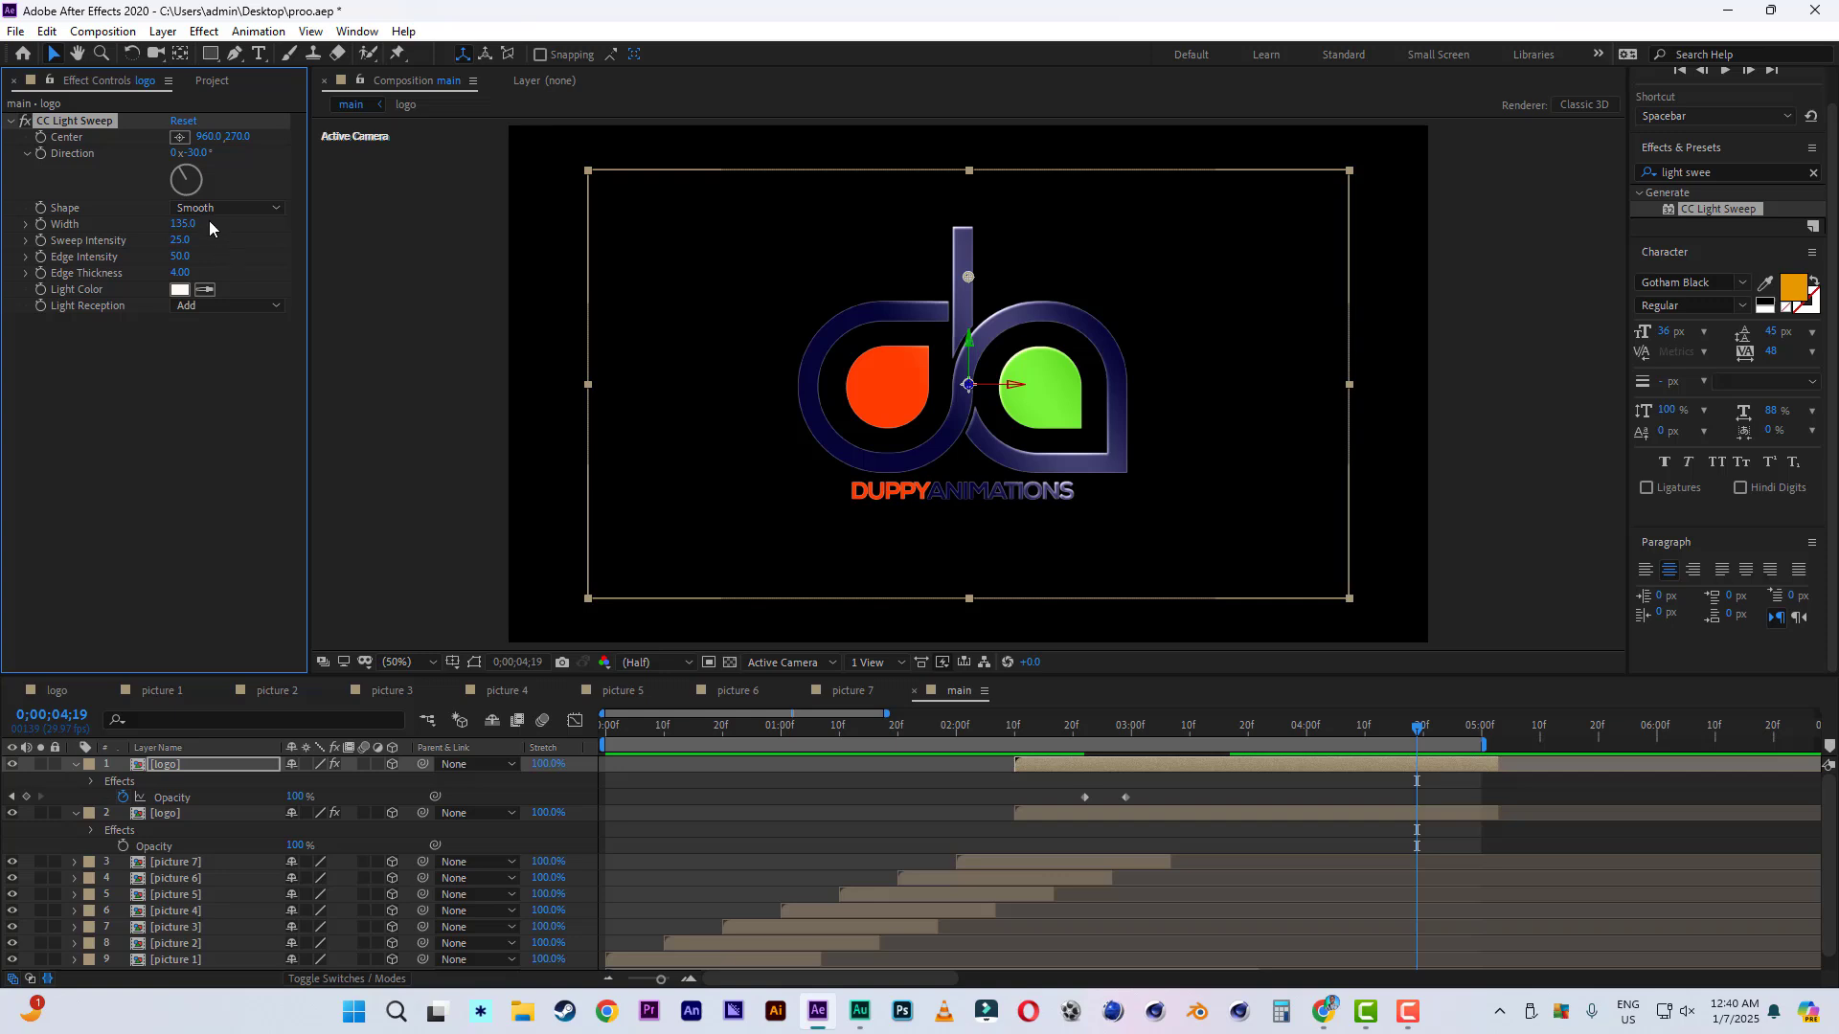
{"action": "left_click", "coordinate": [212, 209]}
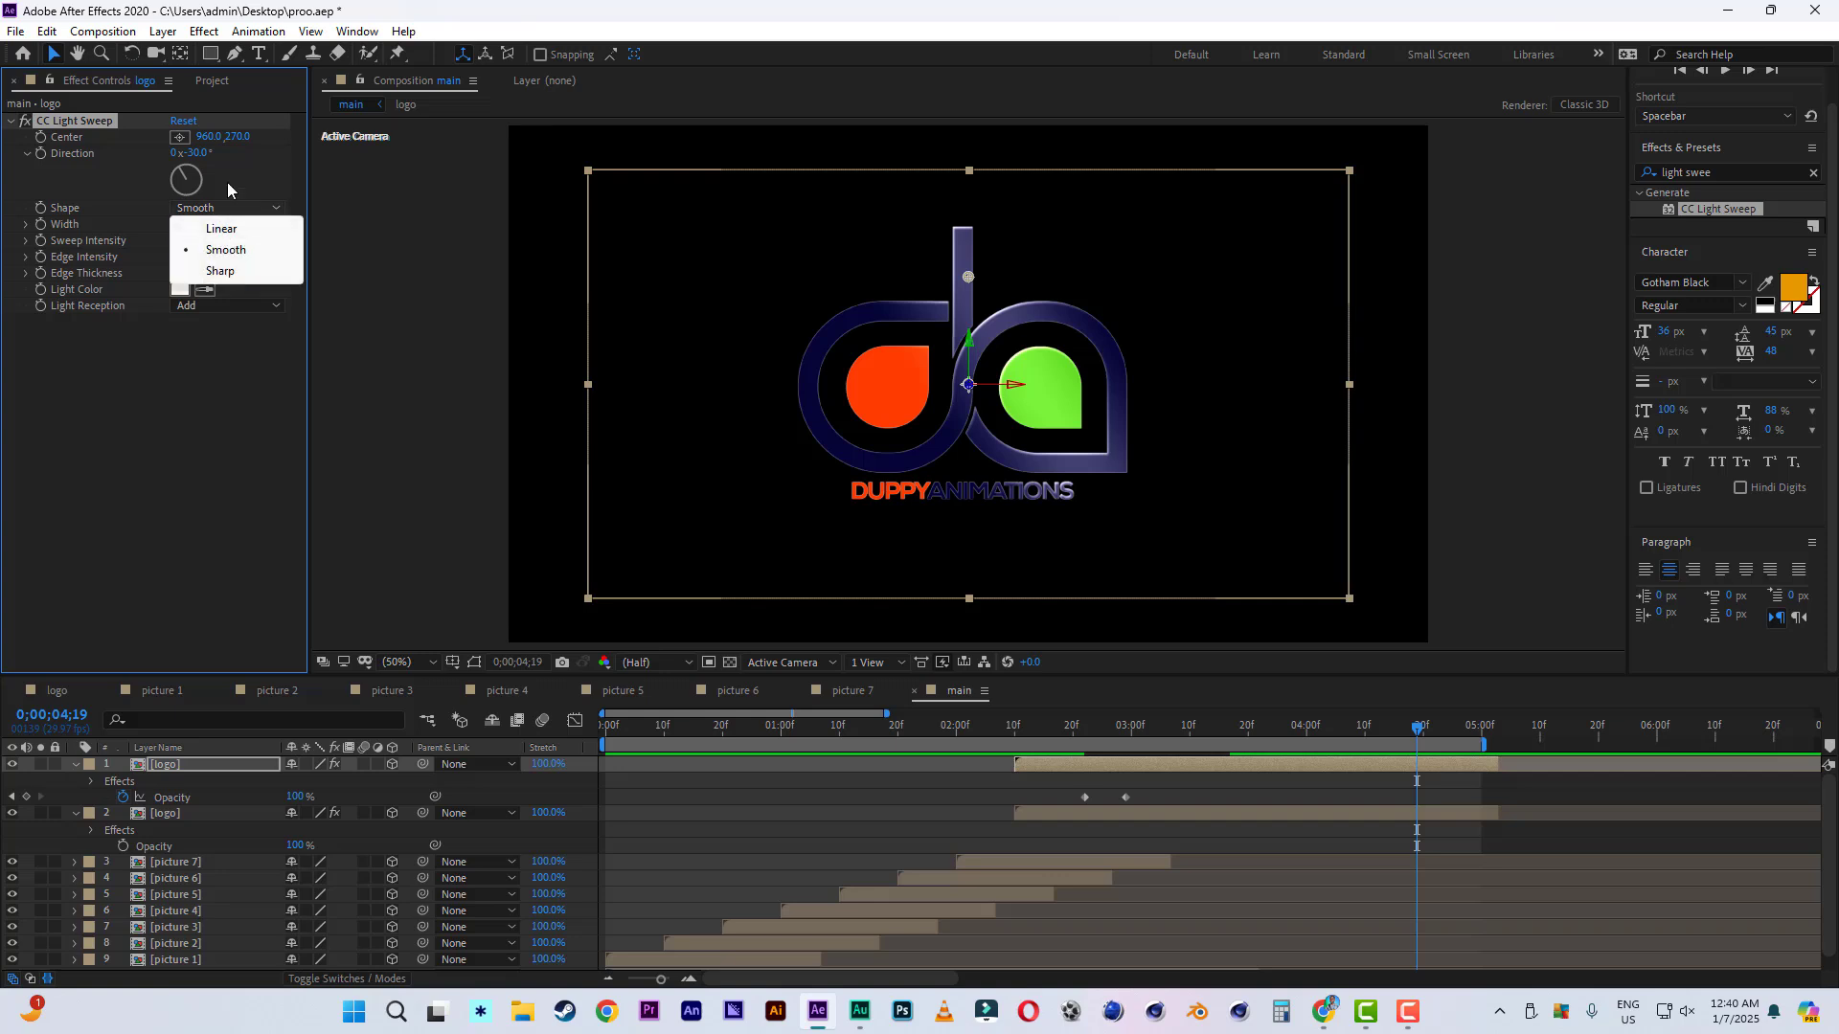
{"action": "left_click", "coordinate": [226, 272]}
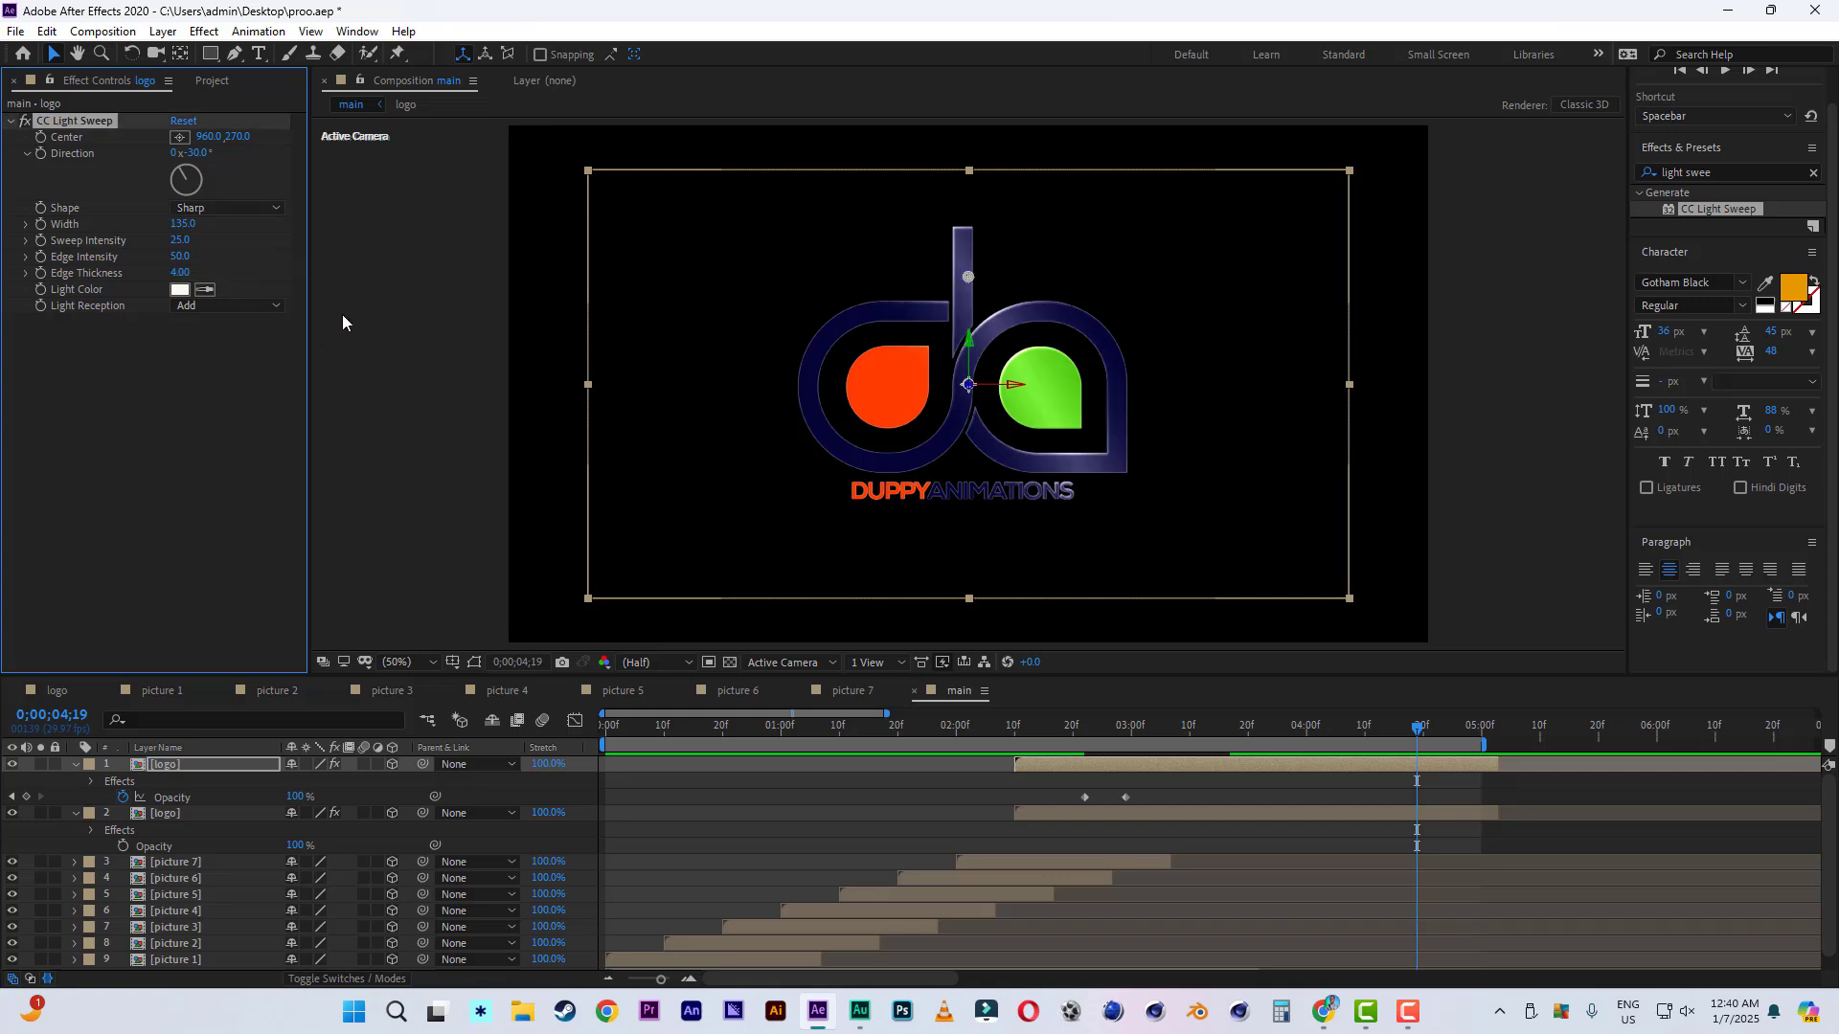
{"action": "left_click_drag", "start_coordinate": [178, 248], "coordinate": [210, 247]}
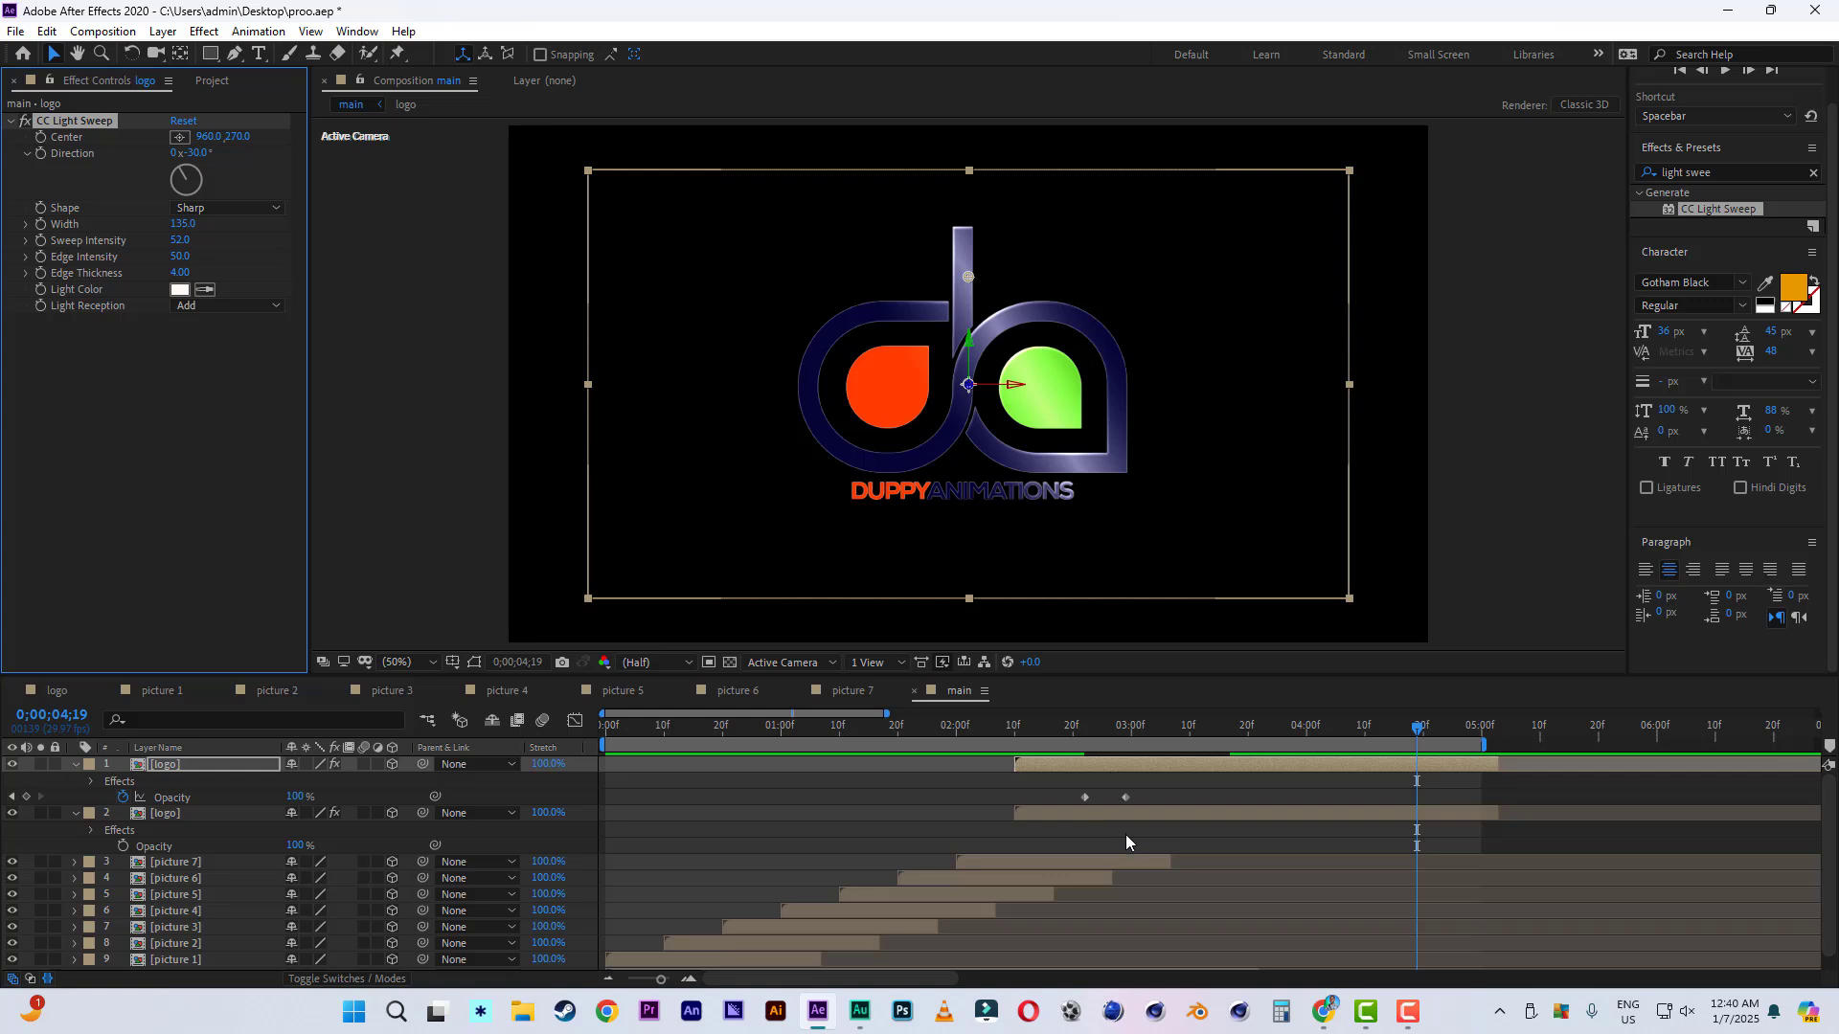
Keyframe the light sweep's center at 597.7, 272.4 at 0;00;04;19 and at 972.1, 219.3 at 0;00;04;01.
{"action": "key", "text": "e"}
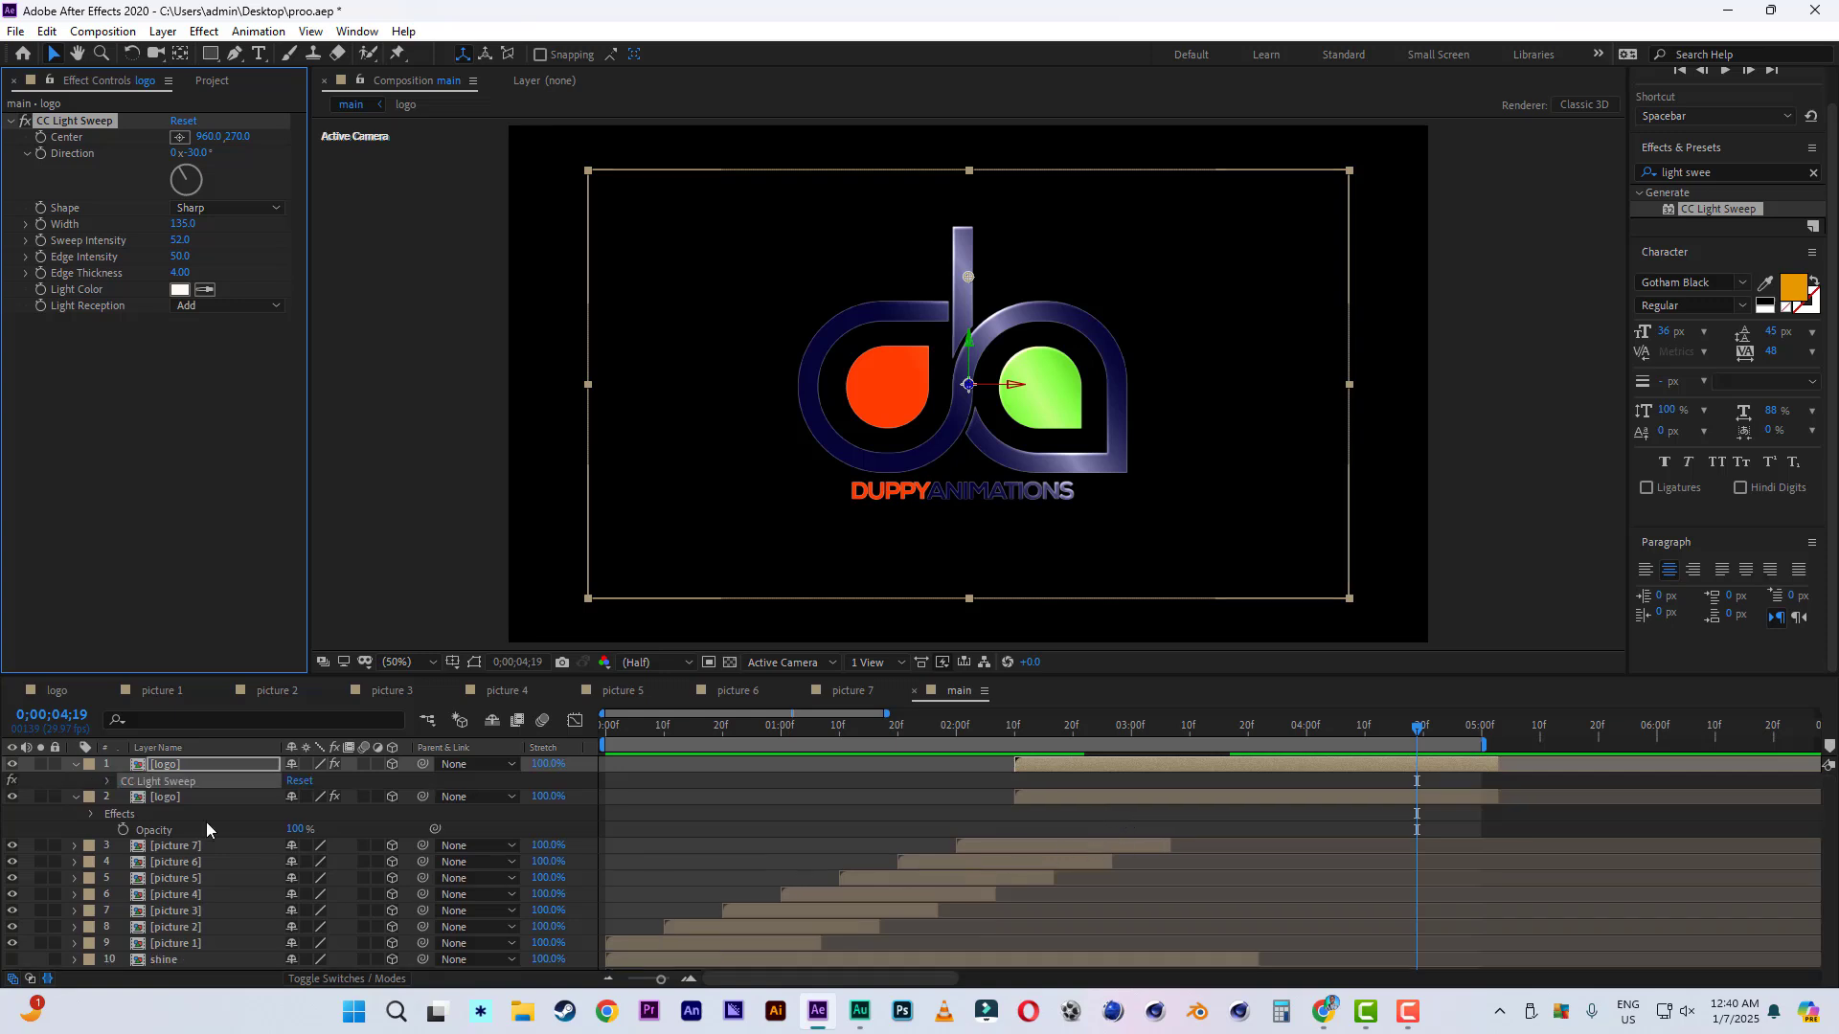
{"action": "left_click", "coordinate": [107, 784]}
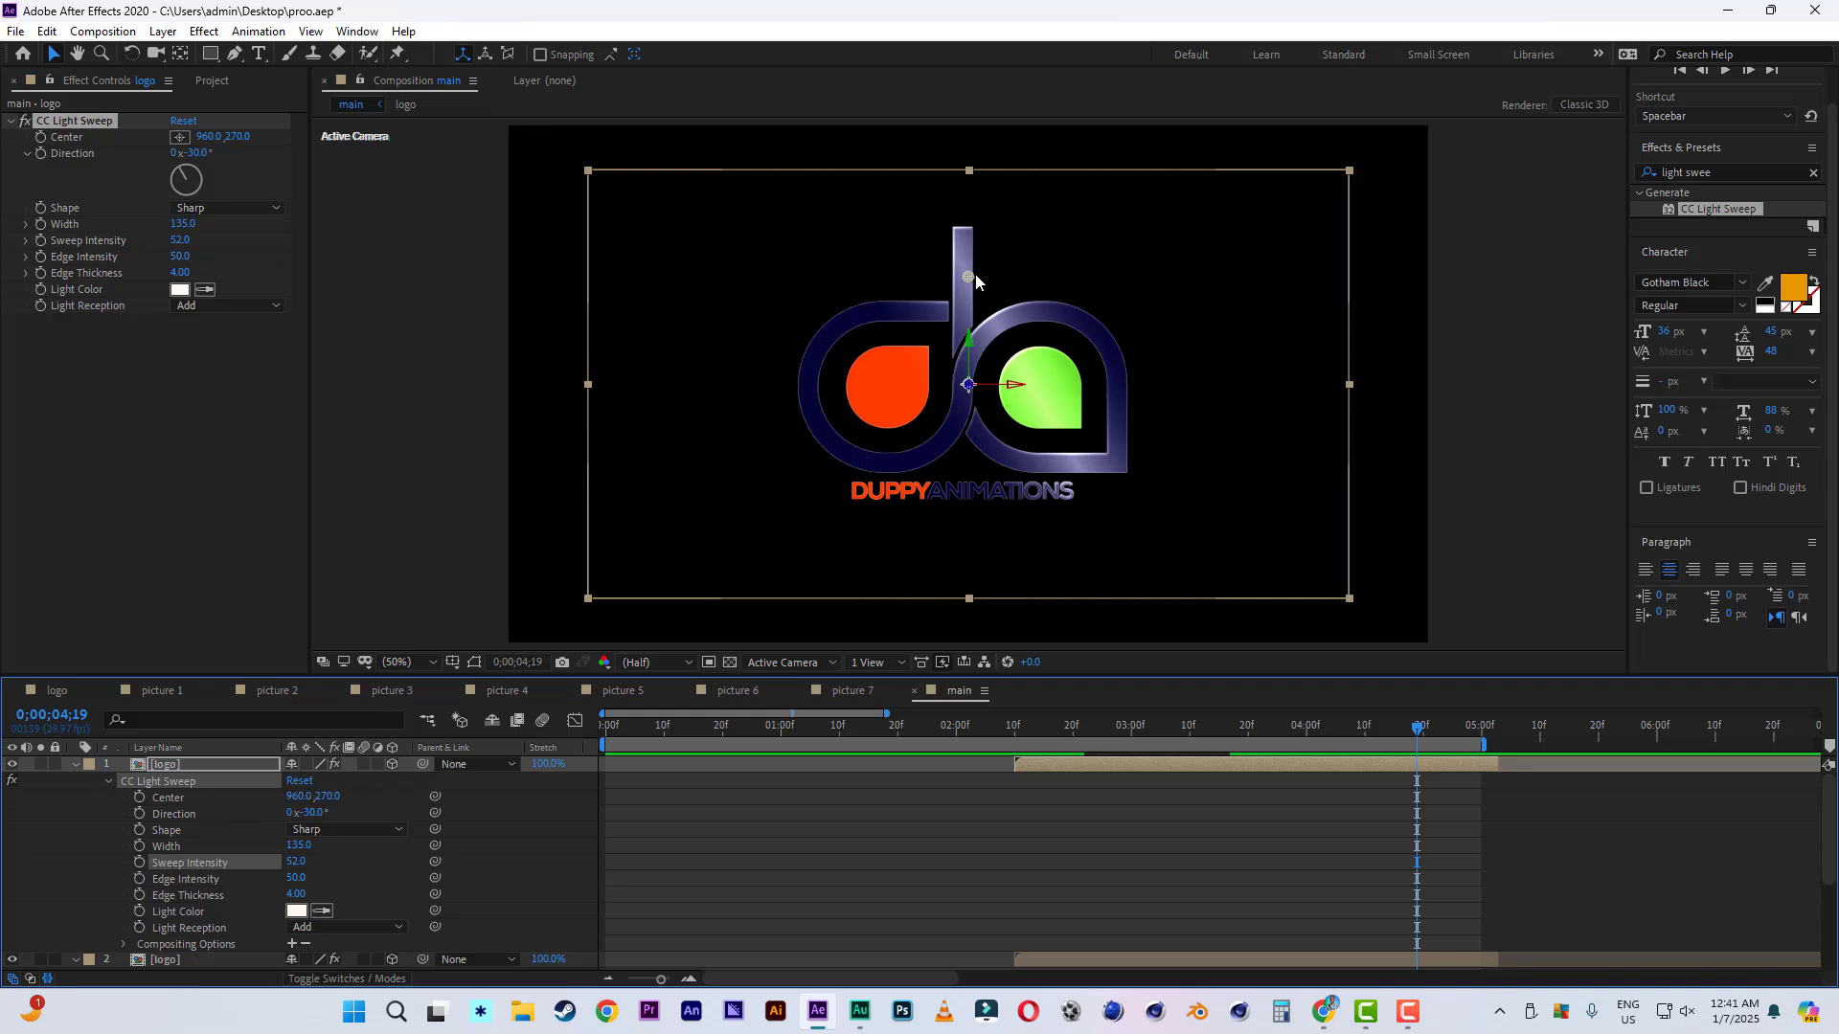
{"action": "left_click_drag", "start_coordinate": [974, 276], "coordinate": [827, 276]}
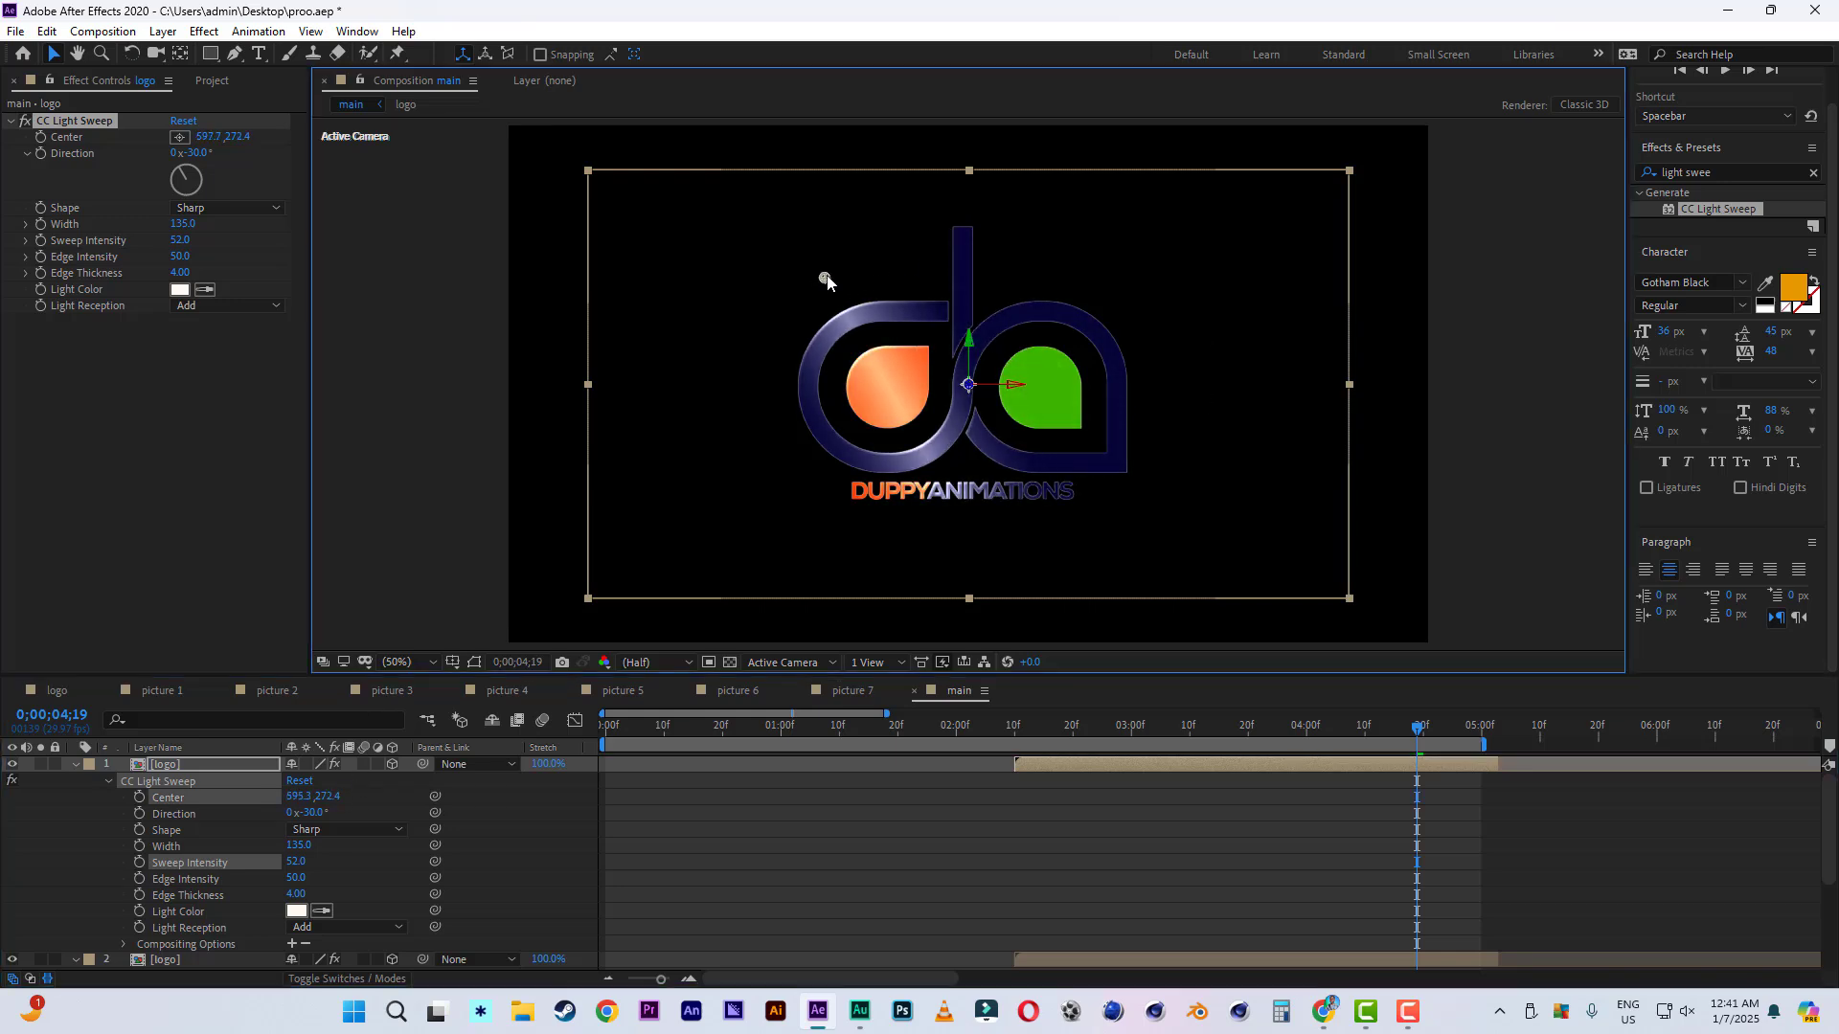
{"action": "left_click", "coordinate": [140, 799]}
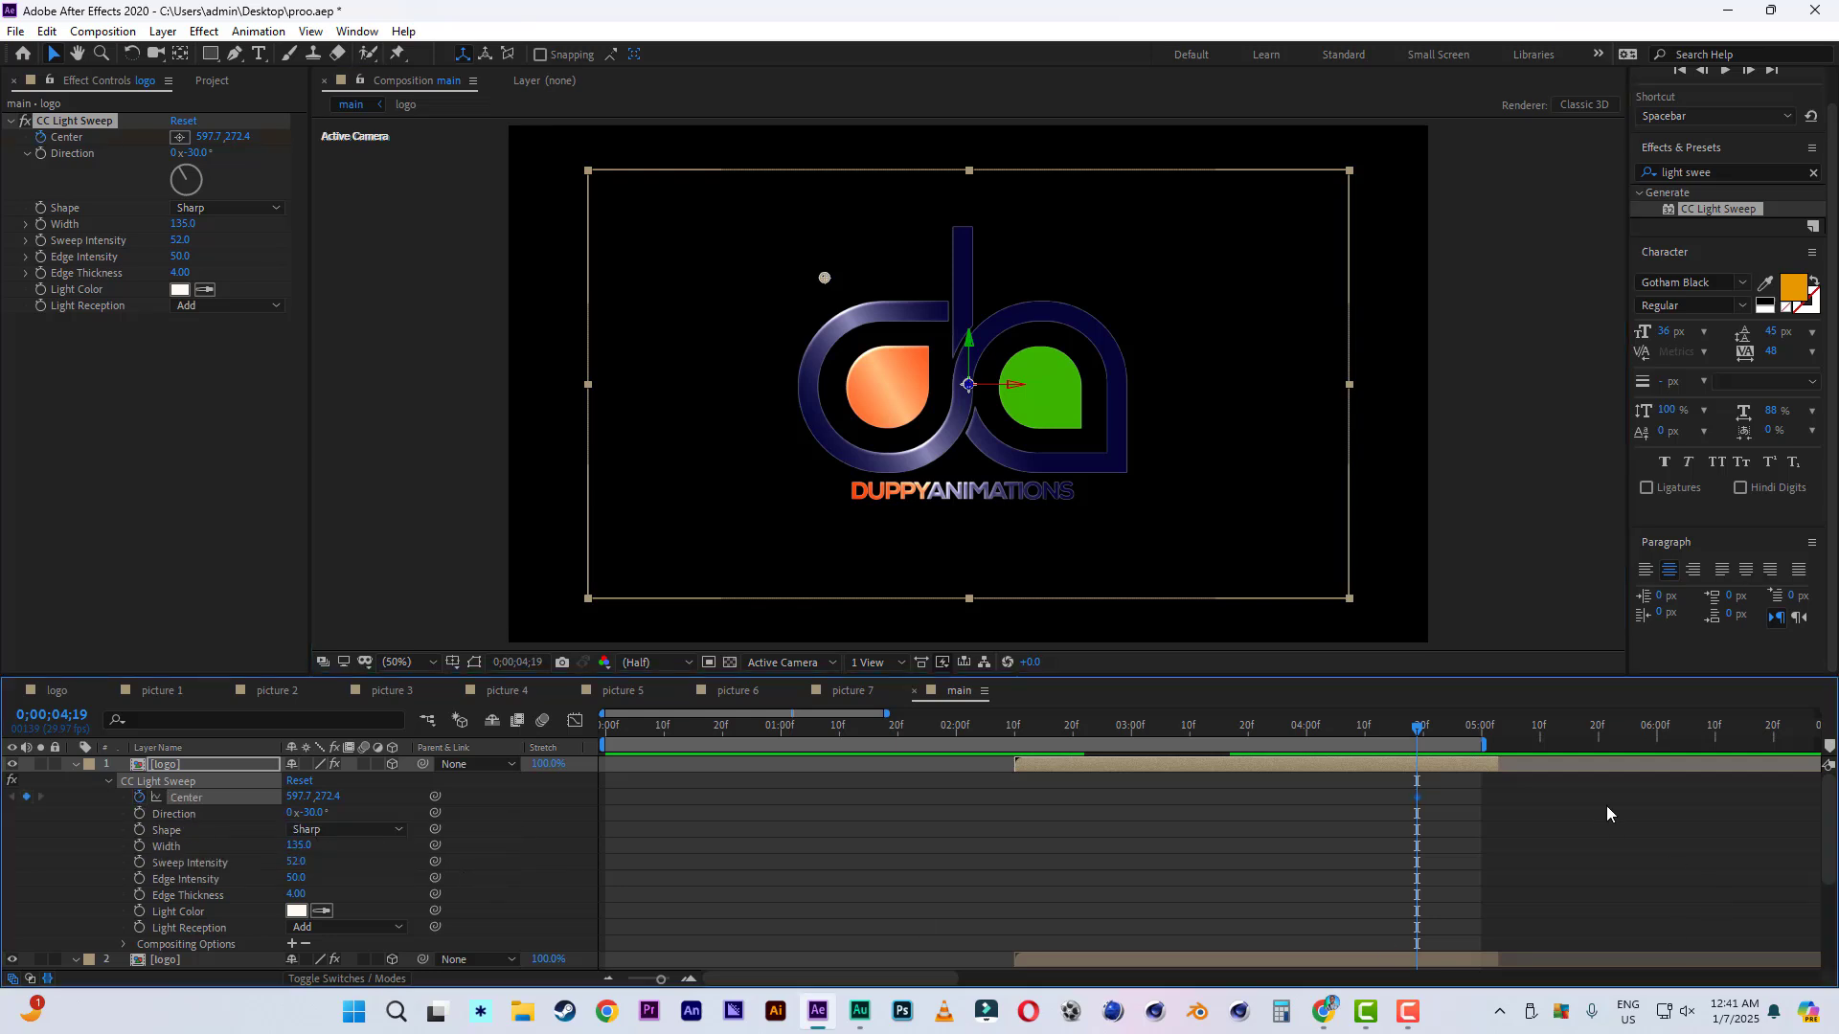
{"action": "left_click_drag", "start_coordinate": [1419, 735], "coordinate": [1312, 735]}
{"action": "left_click_drag", "start_coordinate": [831, 275], "coordinate": [977, 256]}
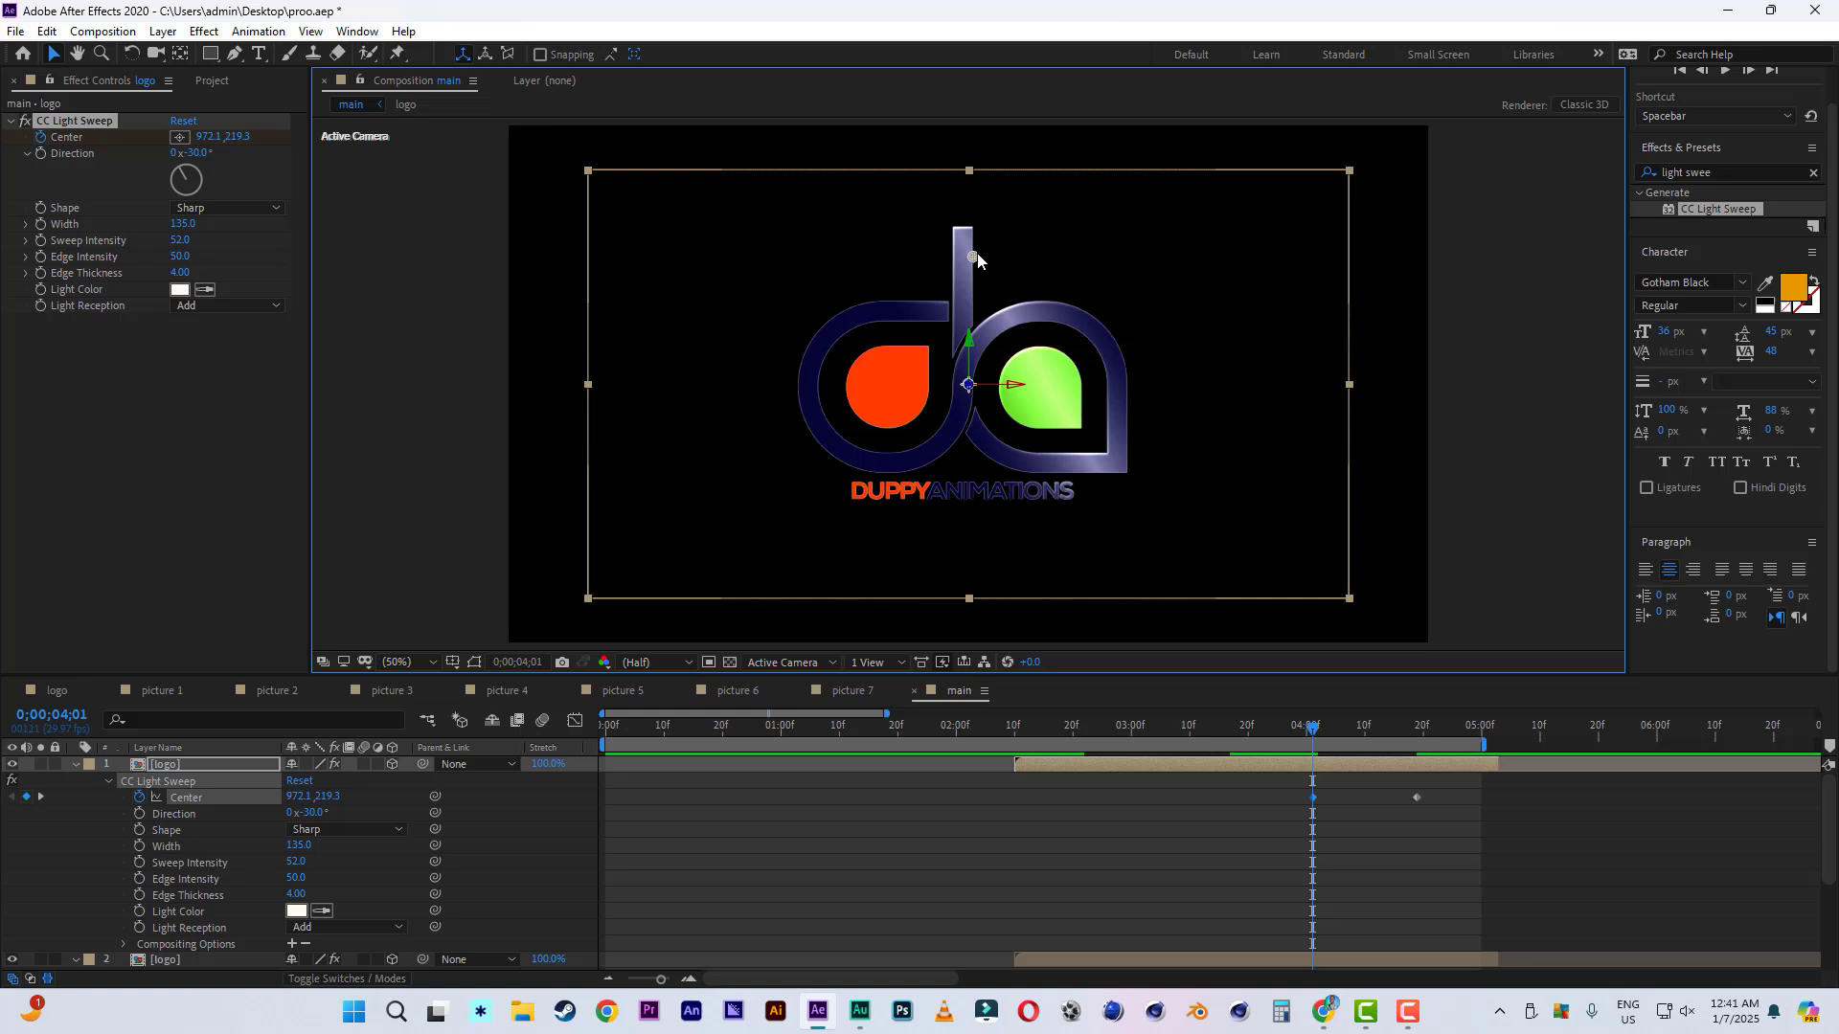
Keyframe the sweep center at 552.6, 252.6 at 0;00;03;11 and 1172.5, 206.4 at 0;00;02;24, and preview the animation from the start.
{"action": "left_click_drag", "start_coordinate": [1234, 736], "coordinate": [1193, 704]}
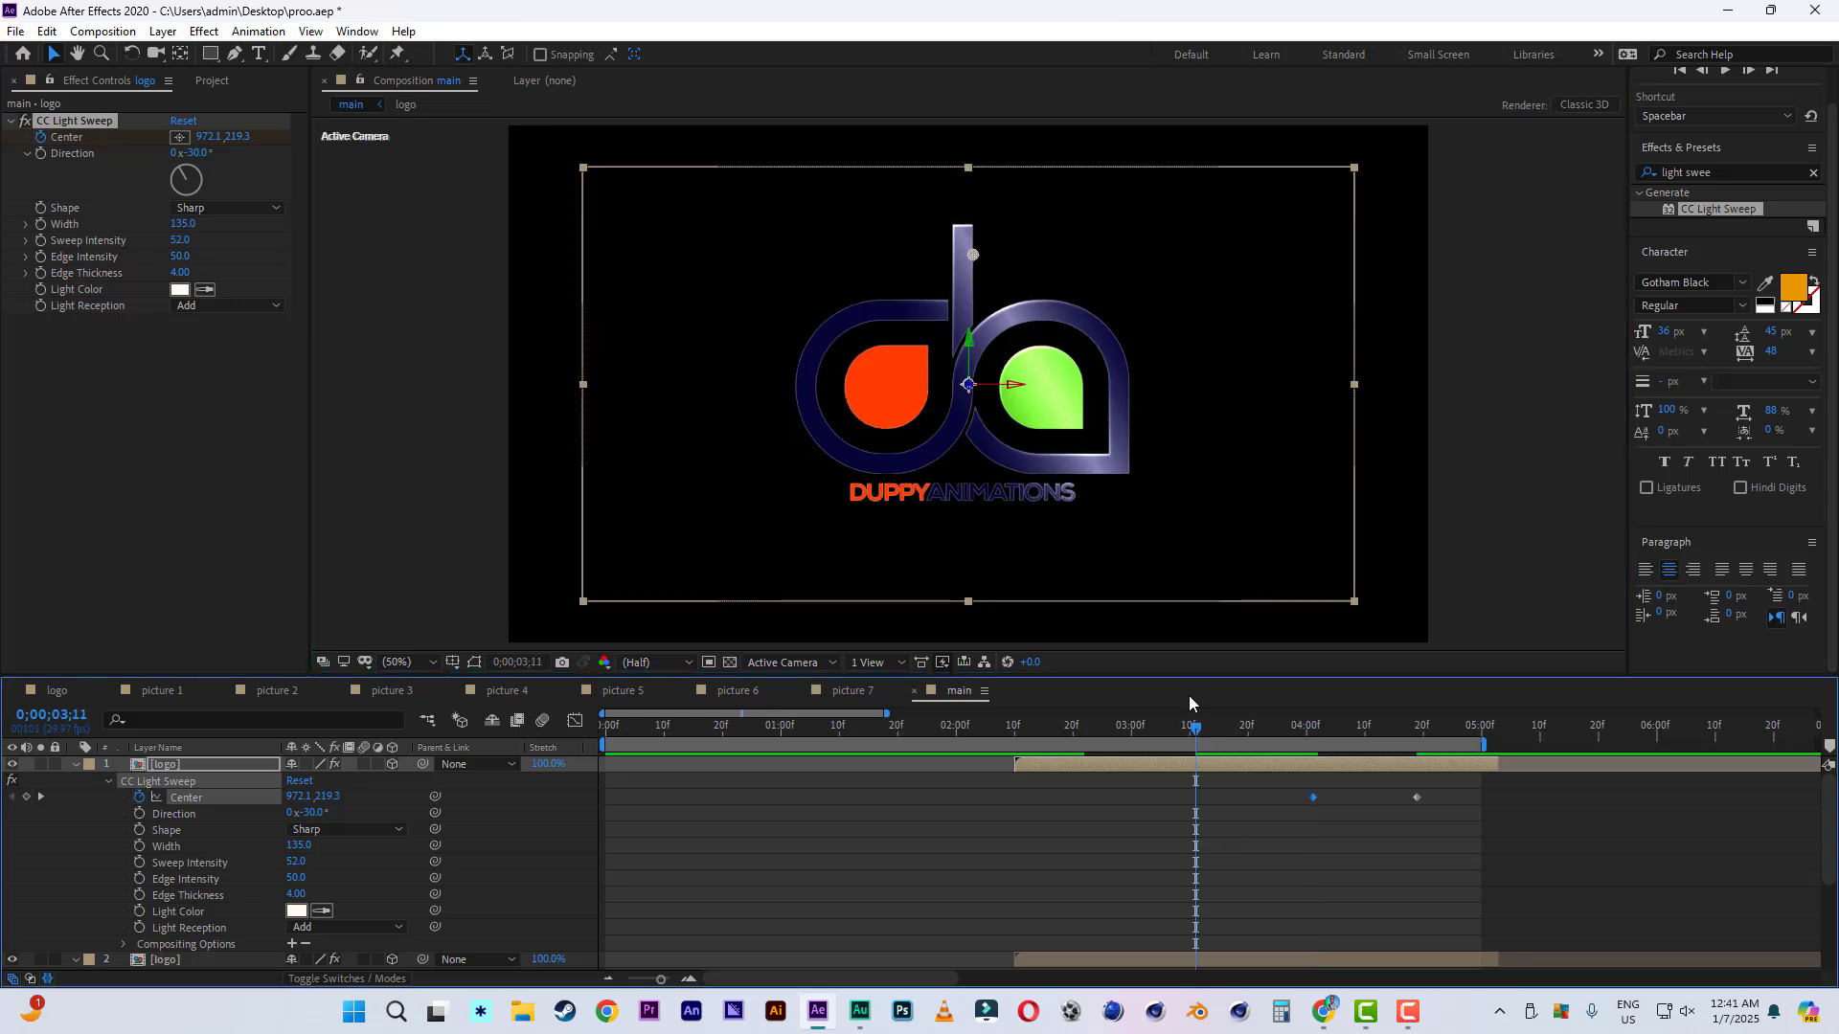
{"action": "left_click_drag", "start_coordinate": [973, 254], "coordinate": [820, 267]}
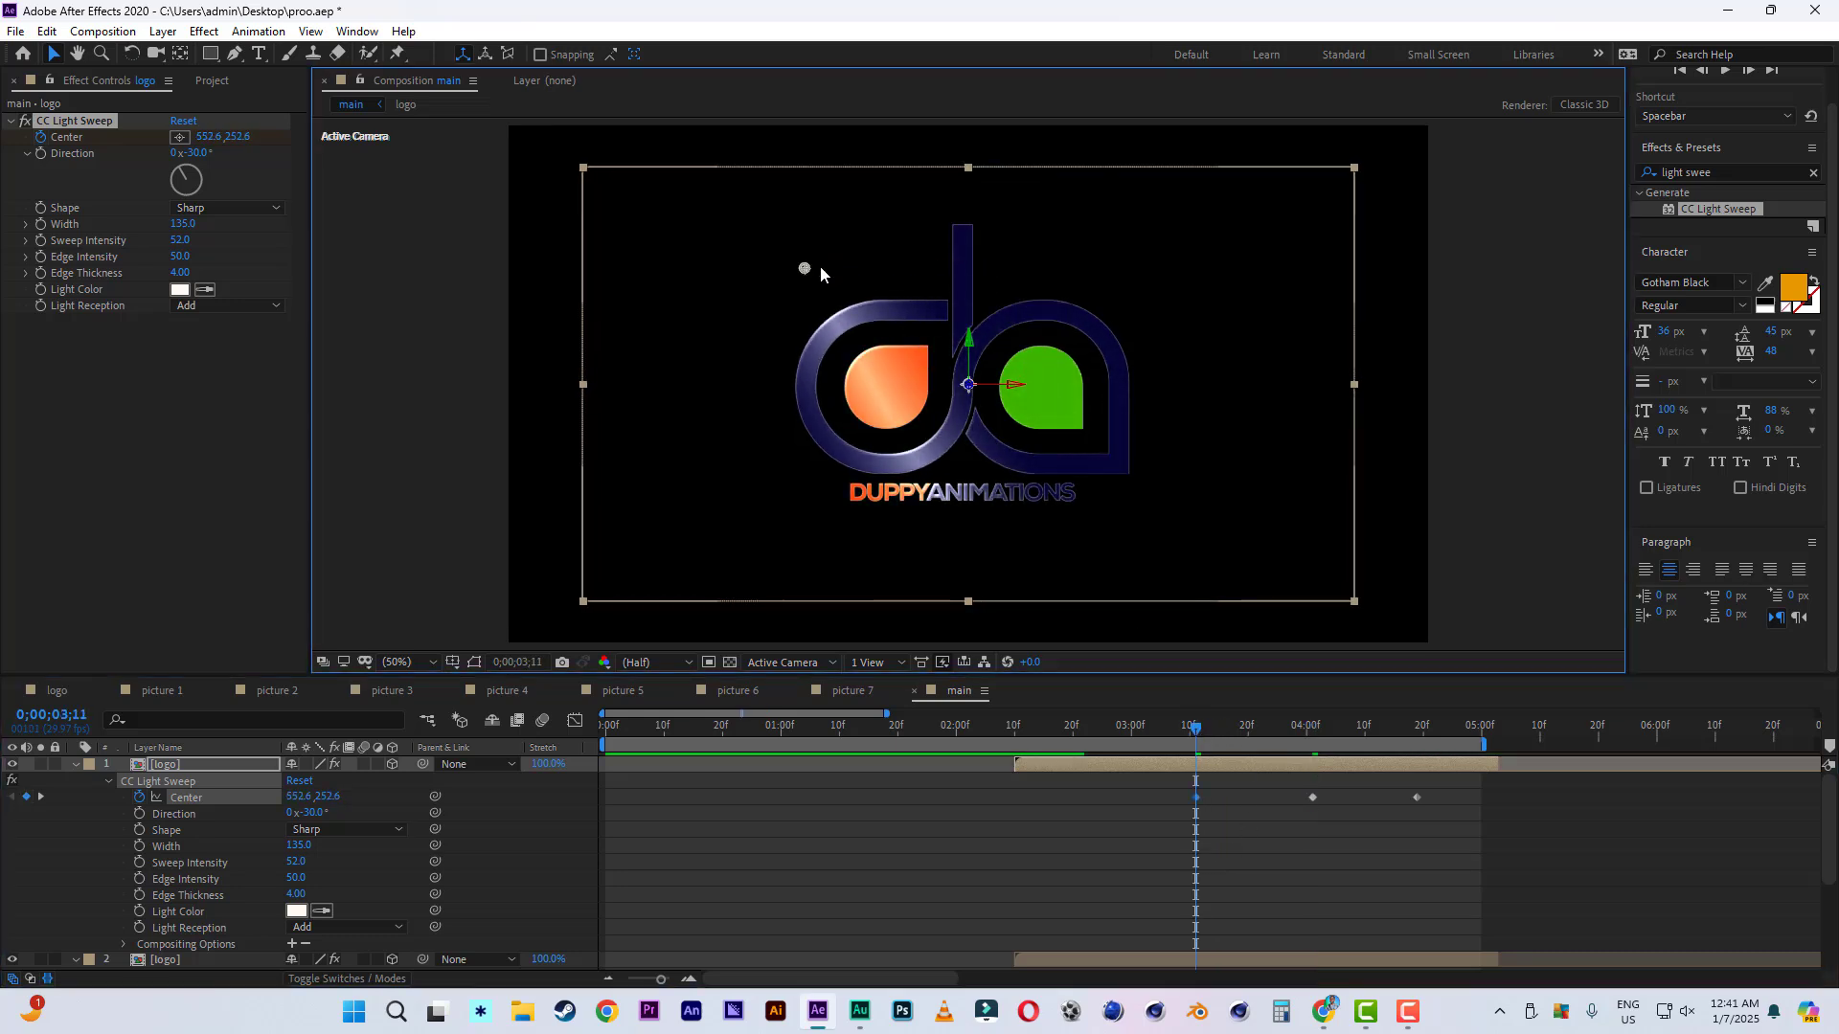
{"action": "left_click", "coordinate": [1095, 726]}
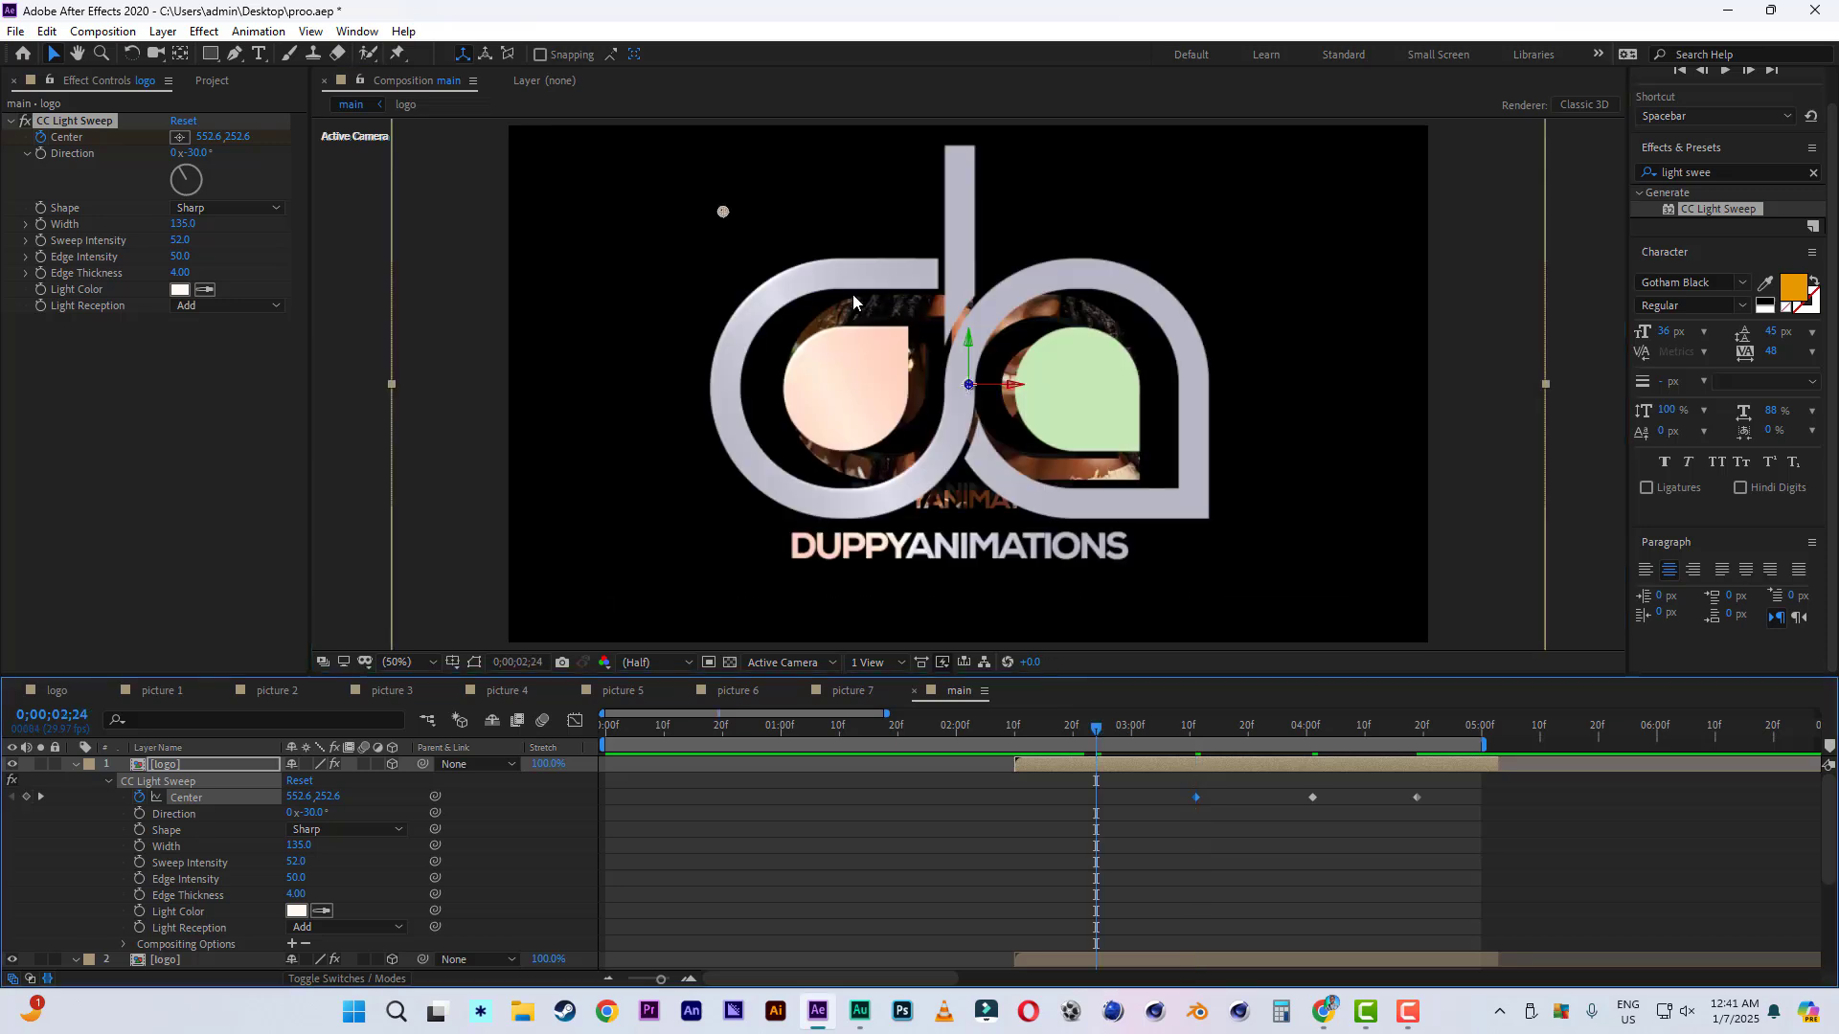
{"action": "left_click_drag", "start_coordinate": [723, 212], "coordinate": [1096, 184]}
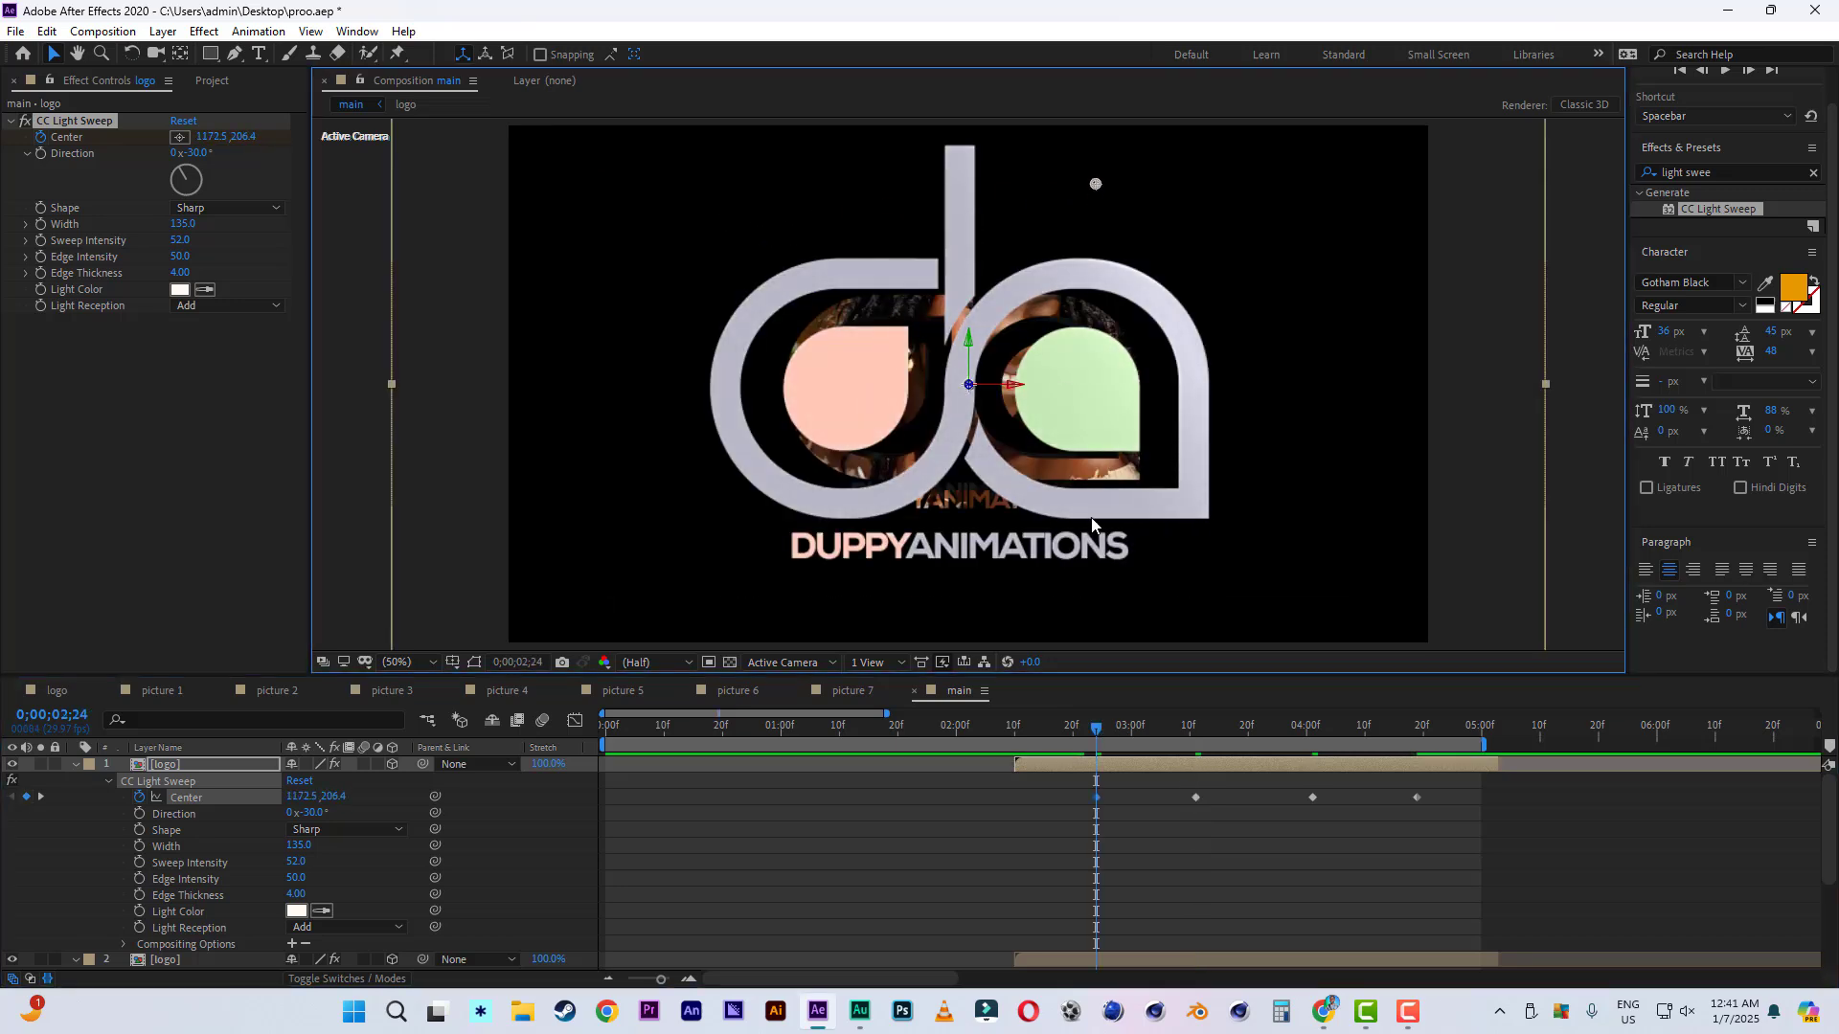
{"action": "left_click", "coordinate": [728, 727]}
{"action": "key", "text": "space"}
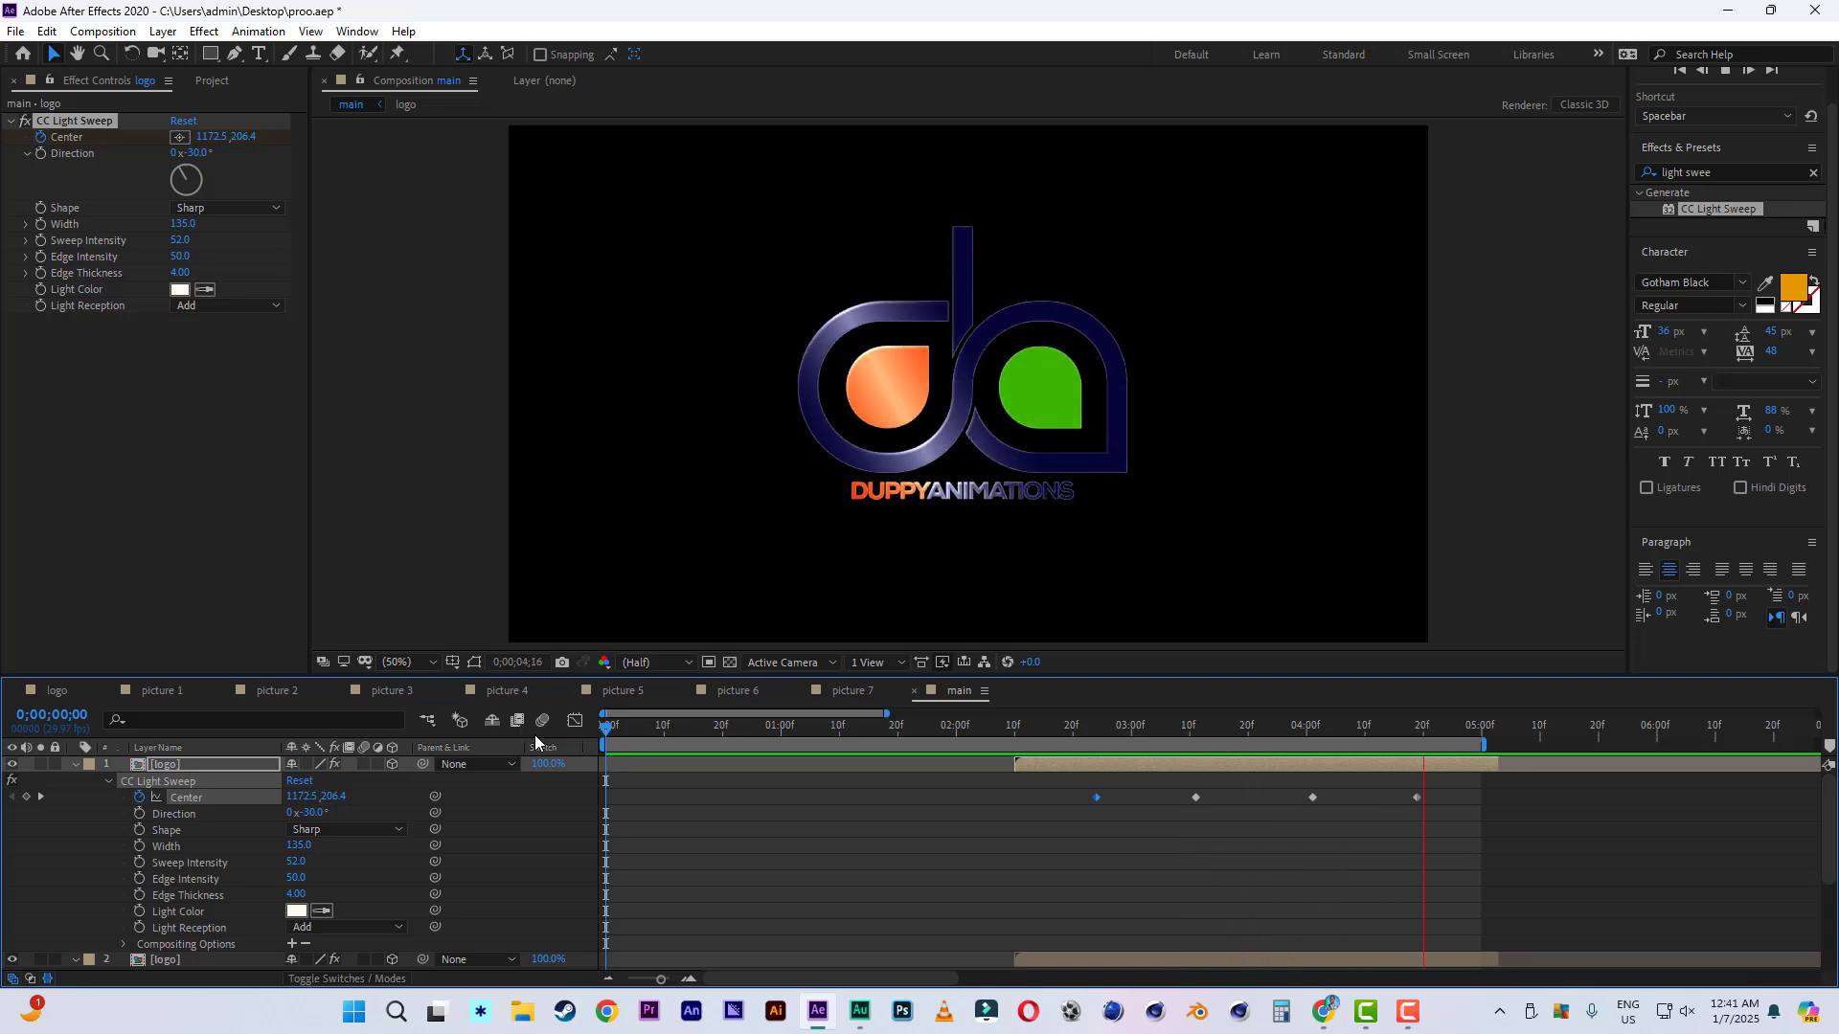
Extend the work area and upper logo layer to about 0;00;05;21, and stretch the four sweep center keyframes to end near 0;00;05;20.
{"action": "key", "text": "space"}
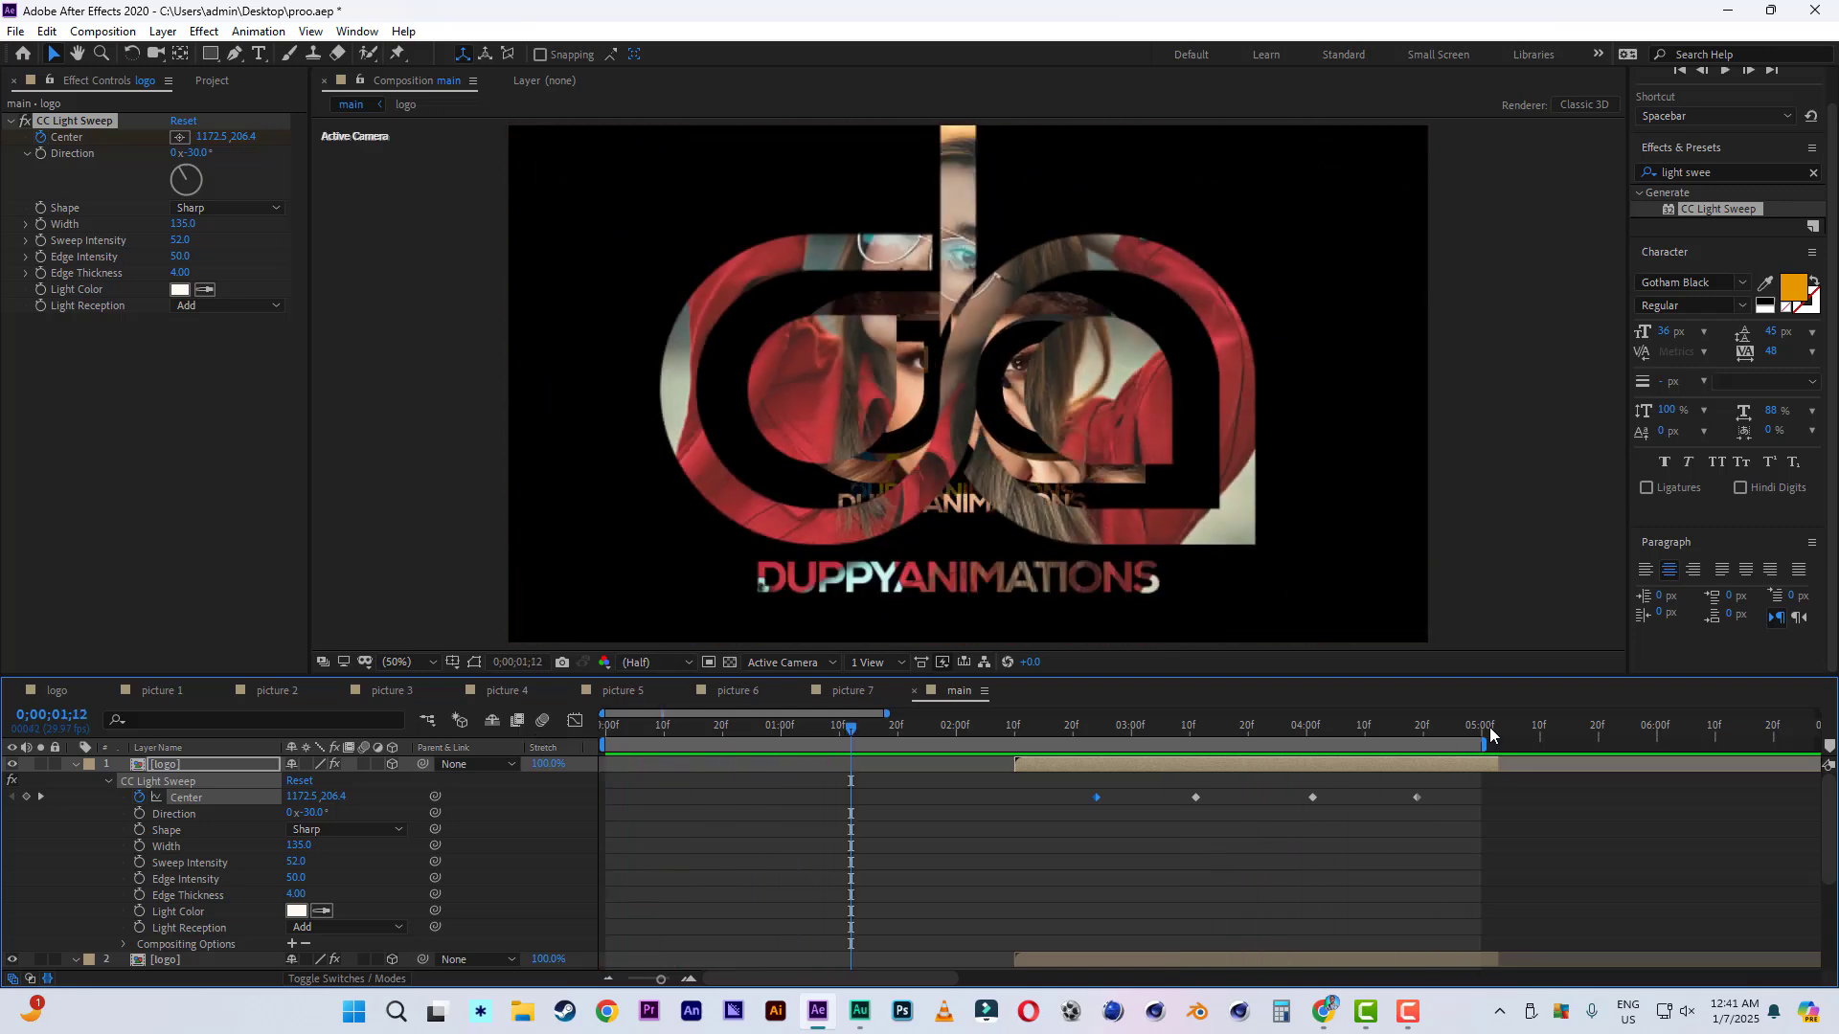
{"action": "left_click_drag", "start_coordinate": [1487, 740], "coordinate": [1607, 743]}
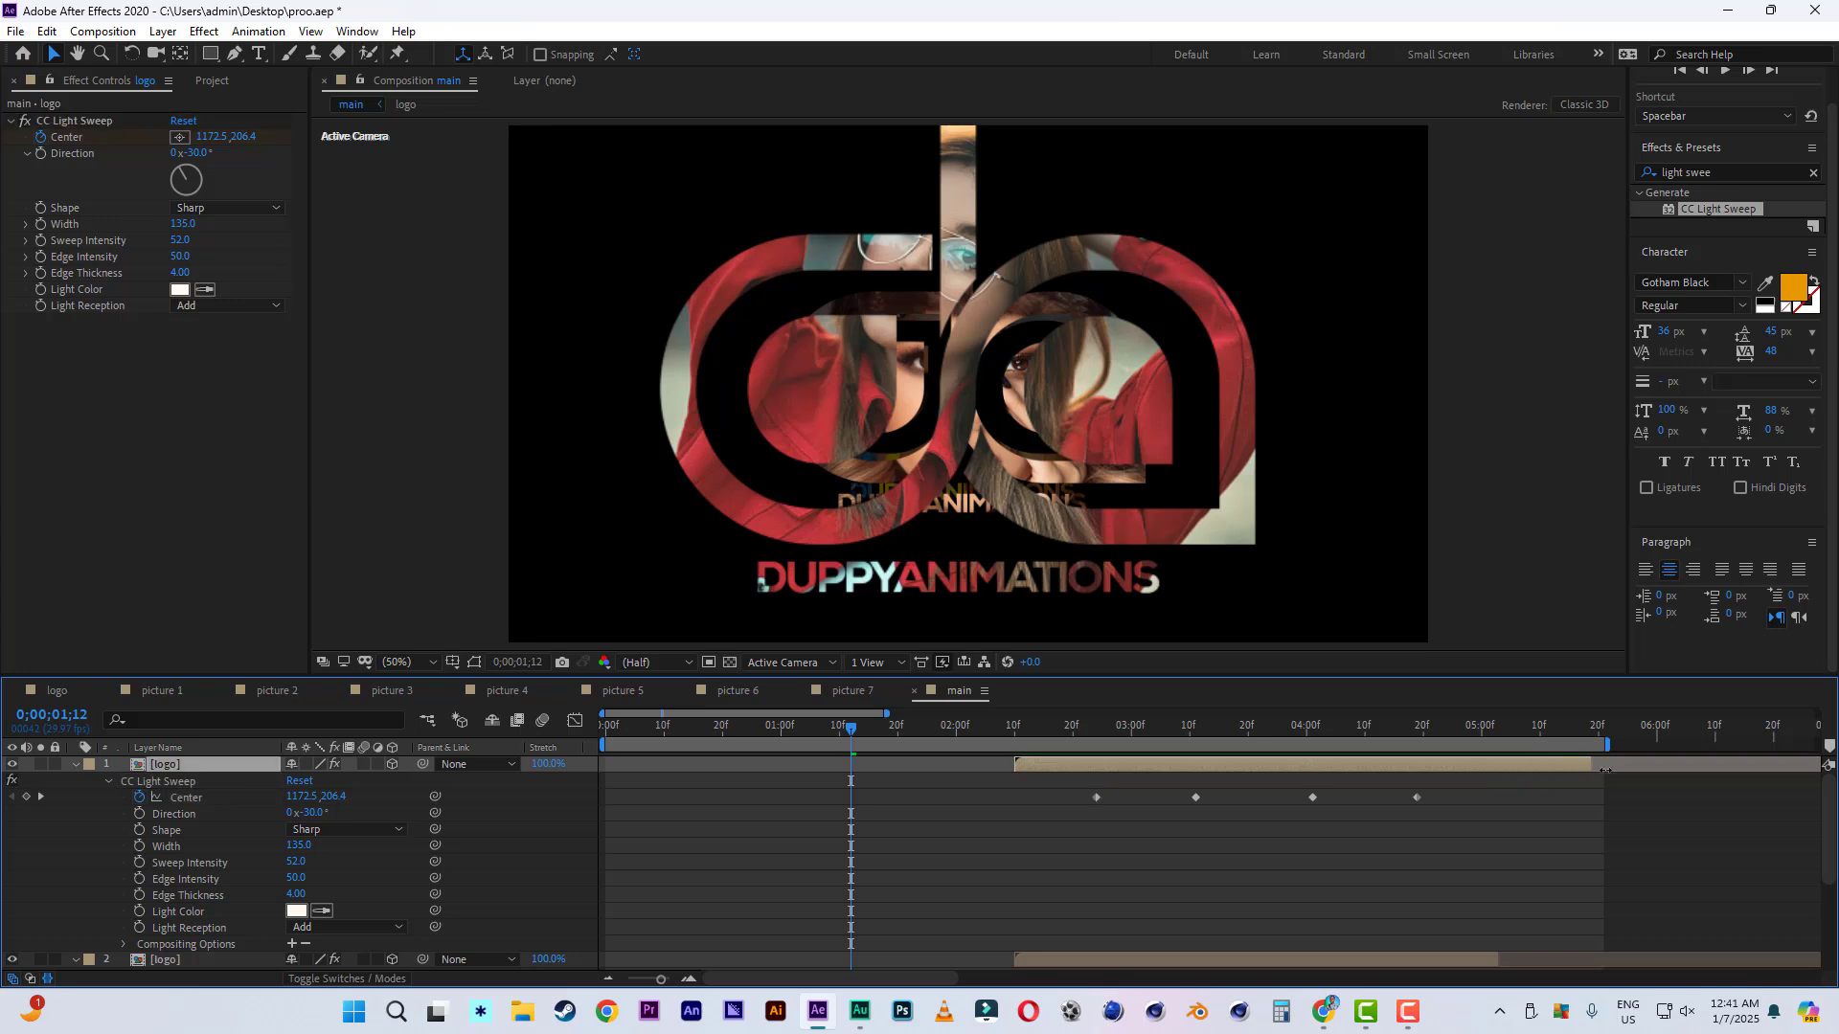
{"action": "left_click_drag", "start_coordinate": [1471, 789], "coordinate": [968, 816]}
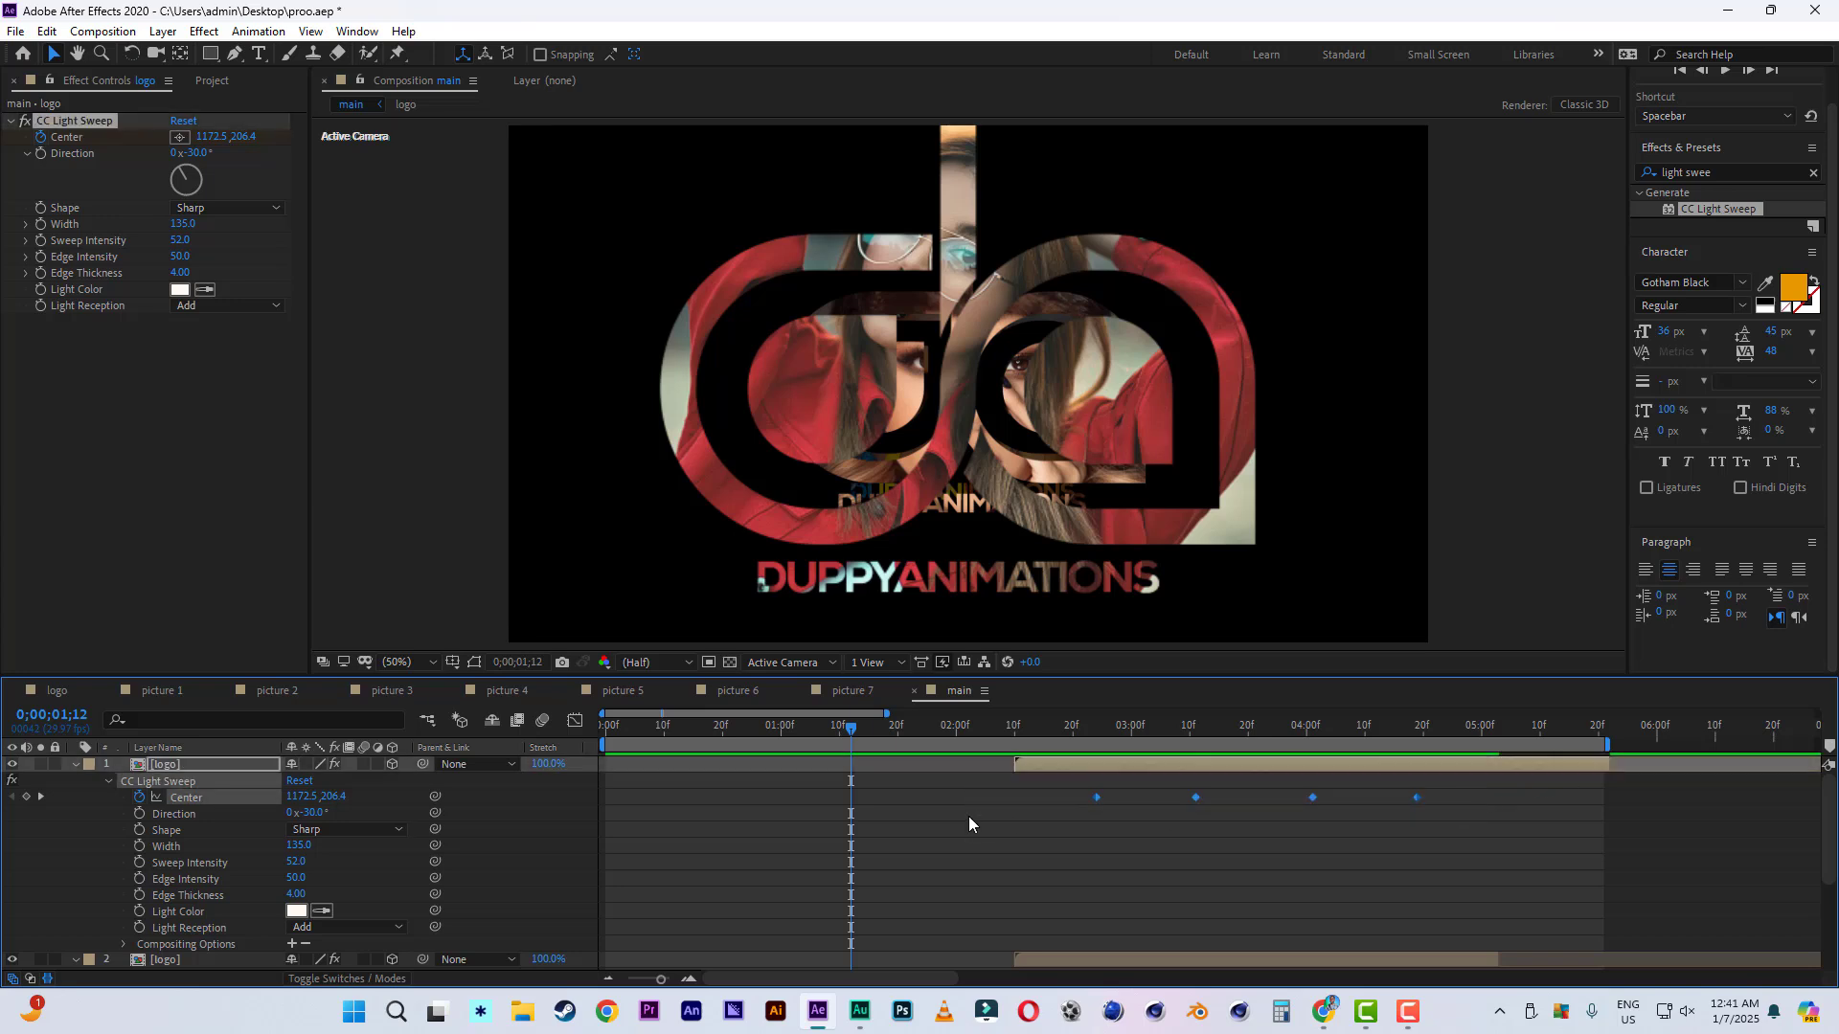
{"action": "left_click_drag", "start_coordinate": [1417, 794], "coordinate": [1601, 796]}
Apply Easy Ease to the four light sweep center keyframes and preview the animation.
{"action": "right_click", "coordinate": [1594, 797]}
{"action": "mouse_move", "coordinate": [1636, 795]}
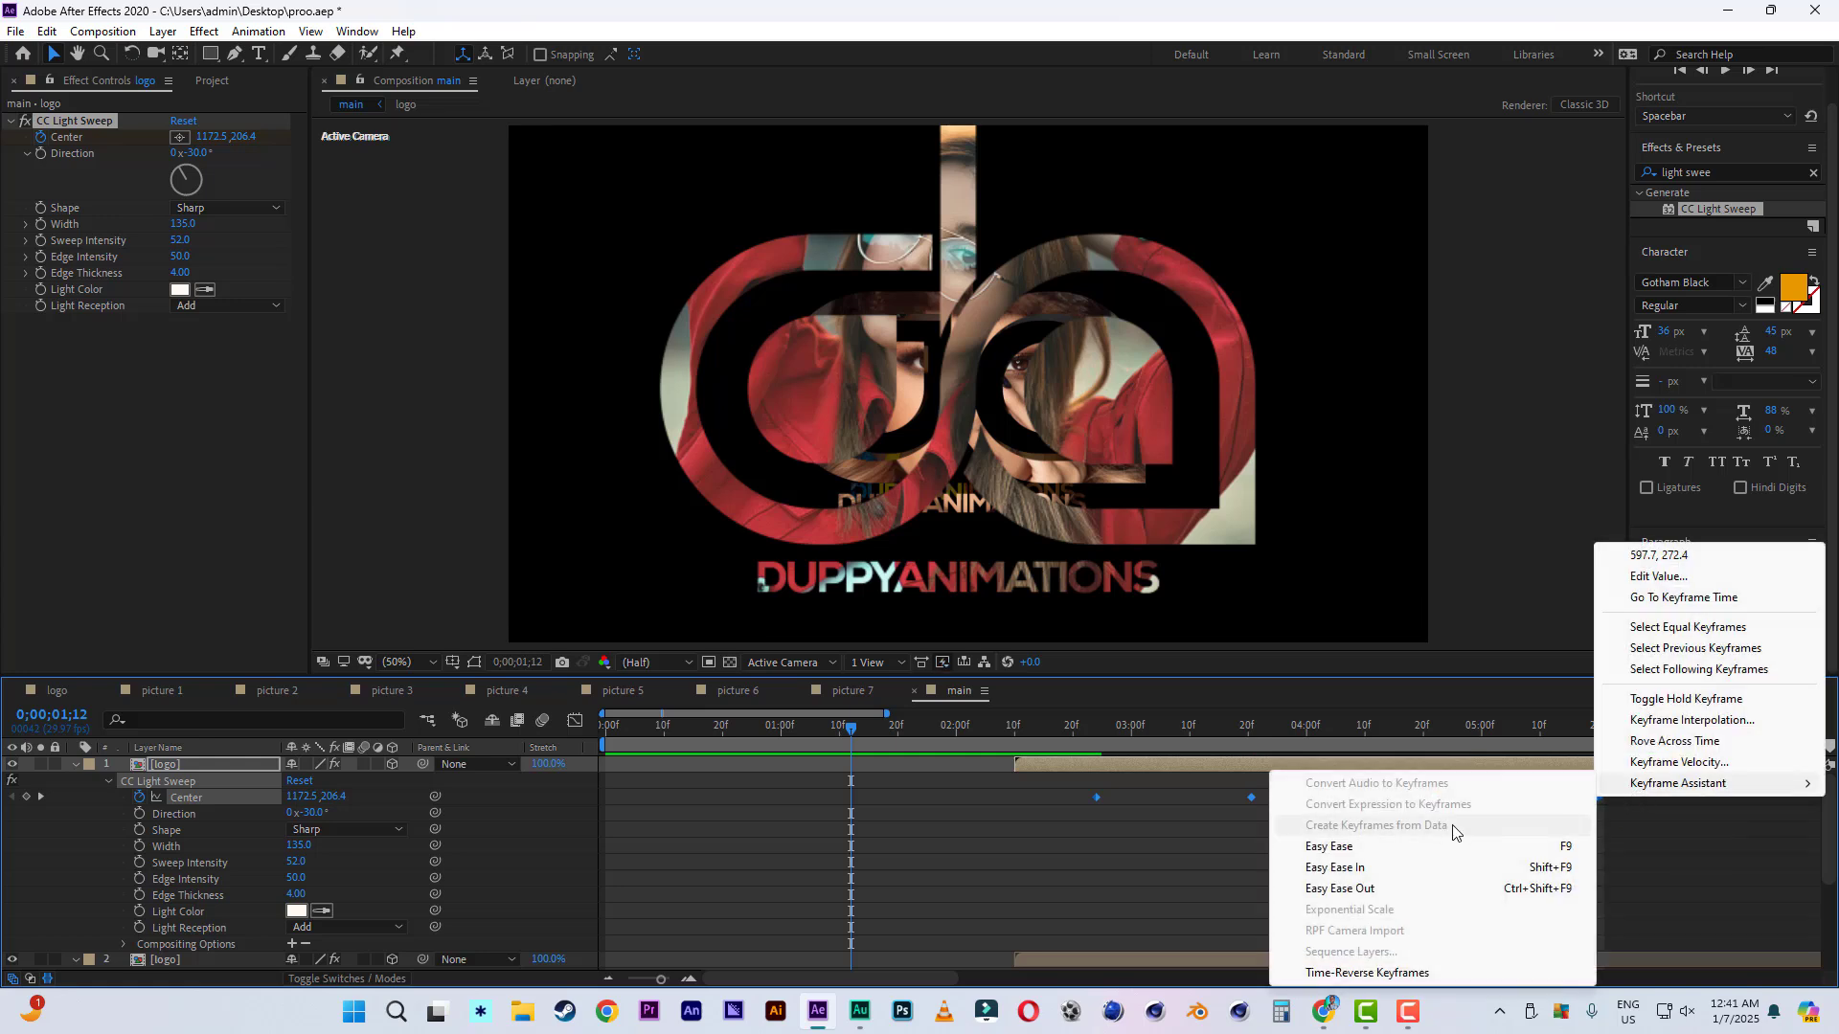
{"action": "left_click", "coordinate": [1354, 848]}
{"action": "key", "text": "space"}
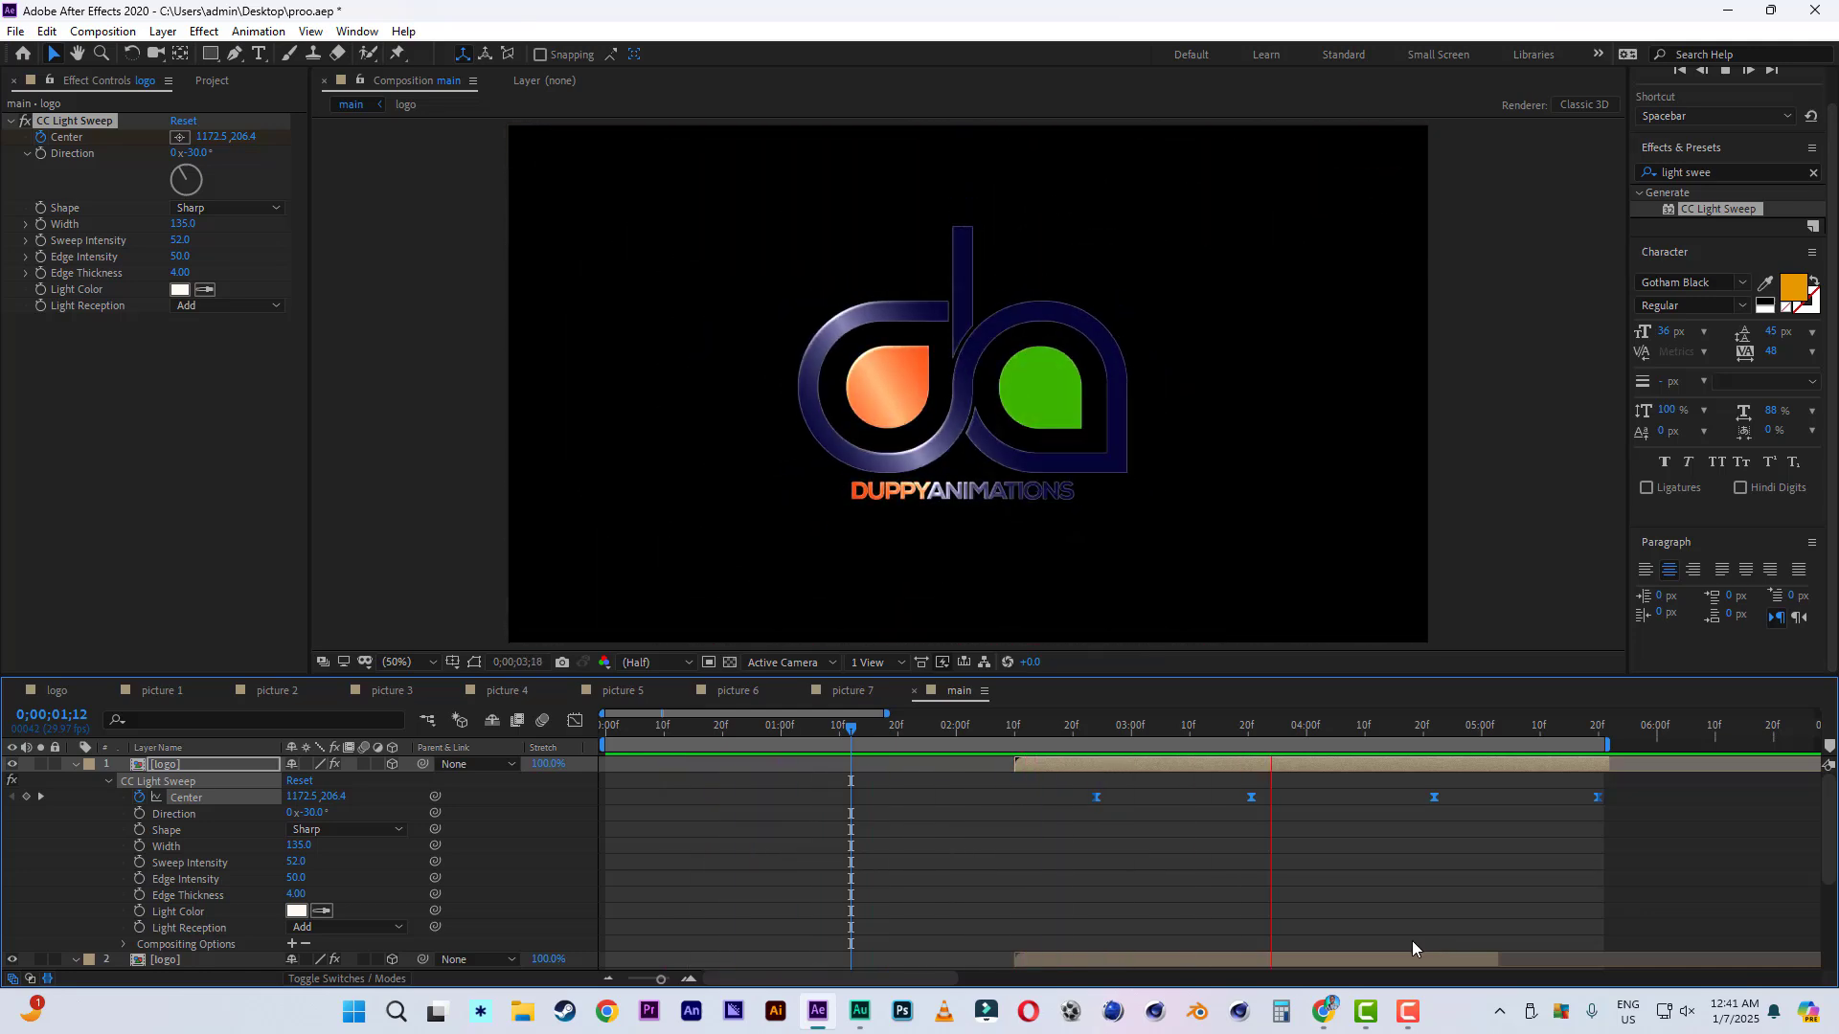
{"action": "key", "text": "space"}
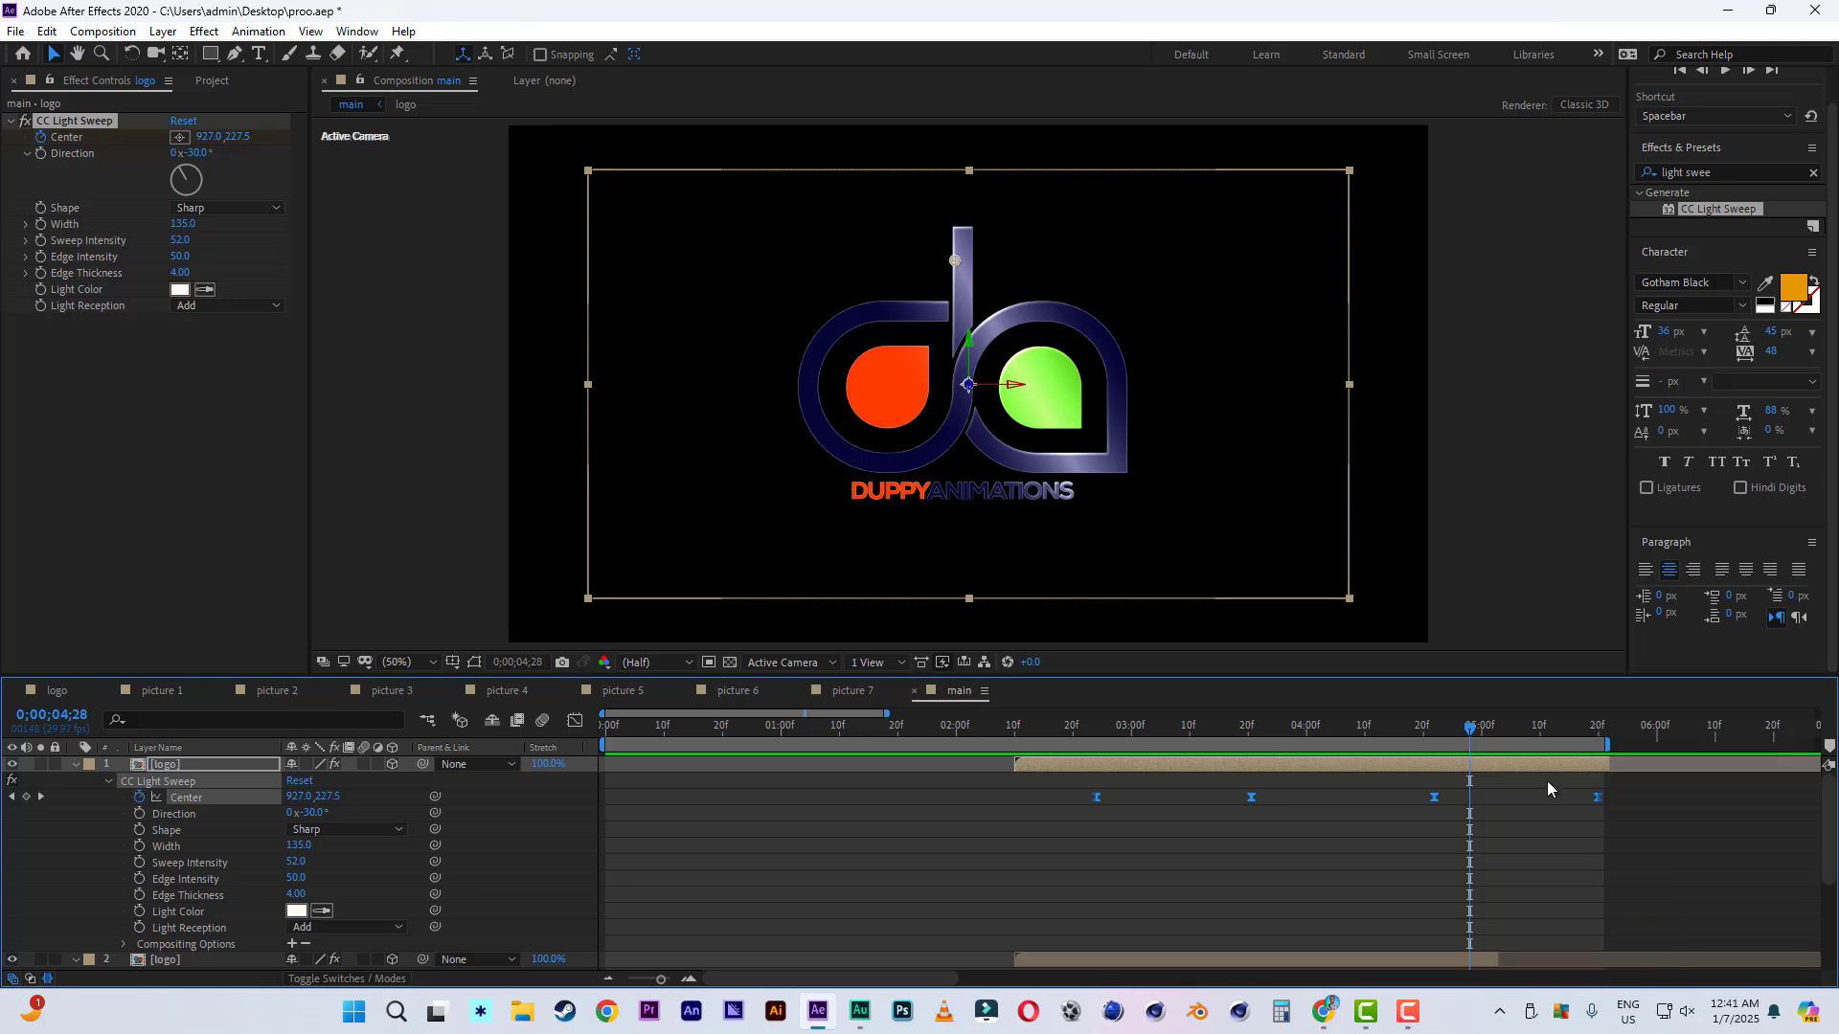
Collapse the upper logo layer's properties and add a 100% opacity keyframe to the white-filled logo layer at 0;00;04;00.
{"action": "scroll", "coordinate": [1829, 860], "scroll_direction": "down", "scroll_amount": 2}
{"action": "scroll", "coordinate": [1830, 859], "scroll_direction": "down", "scroll_amount": 2}
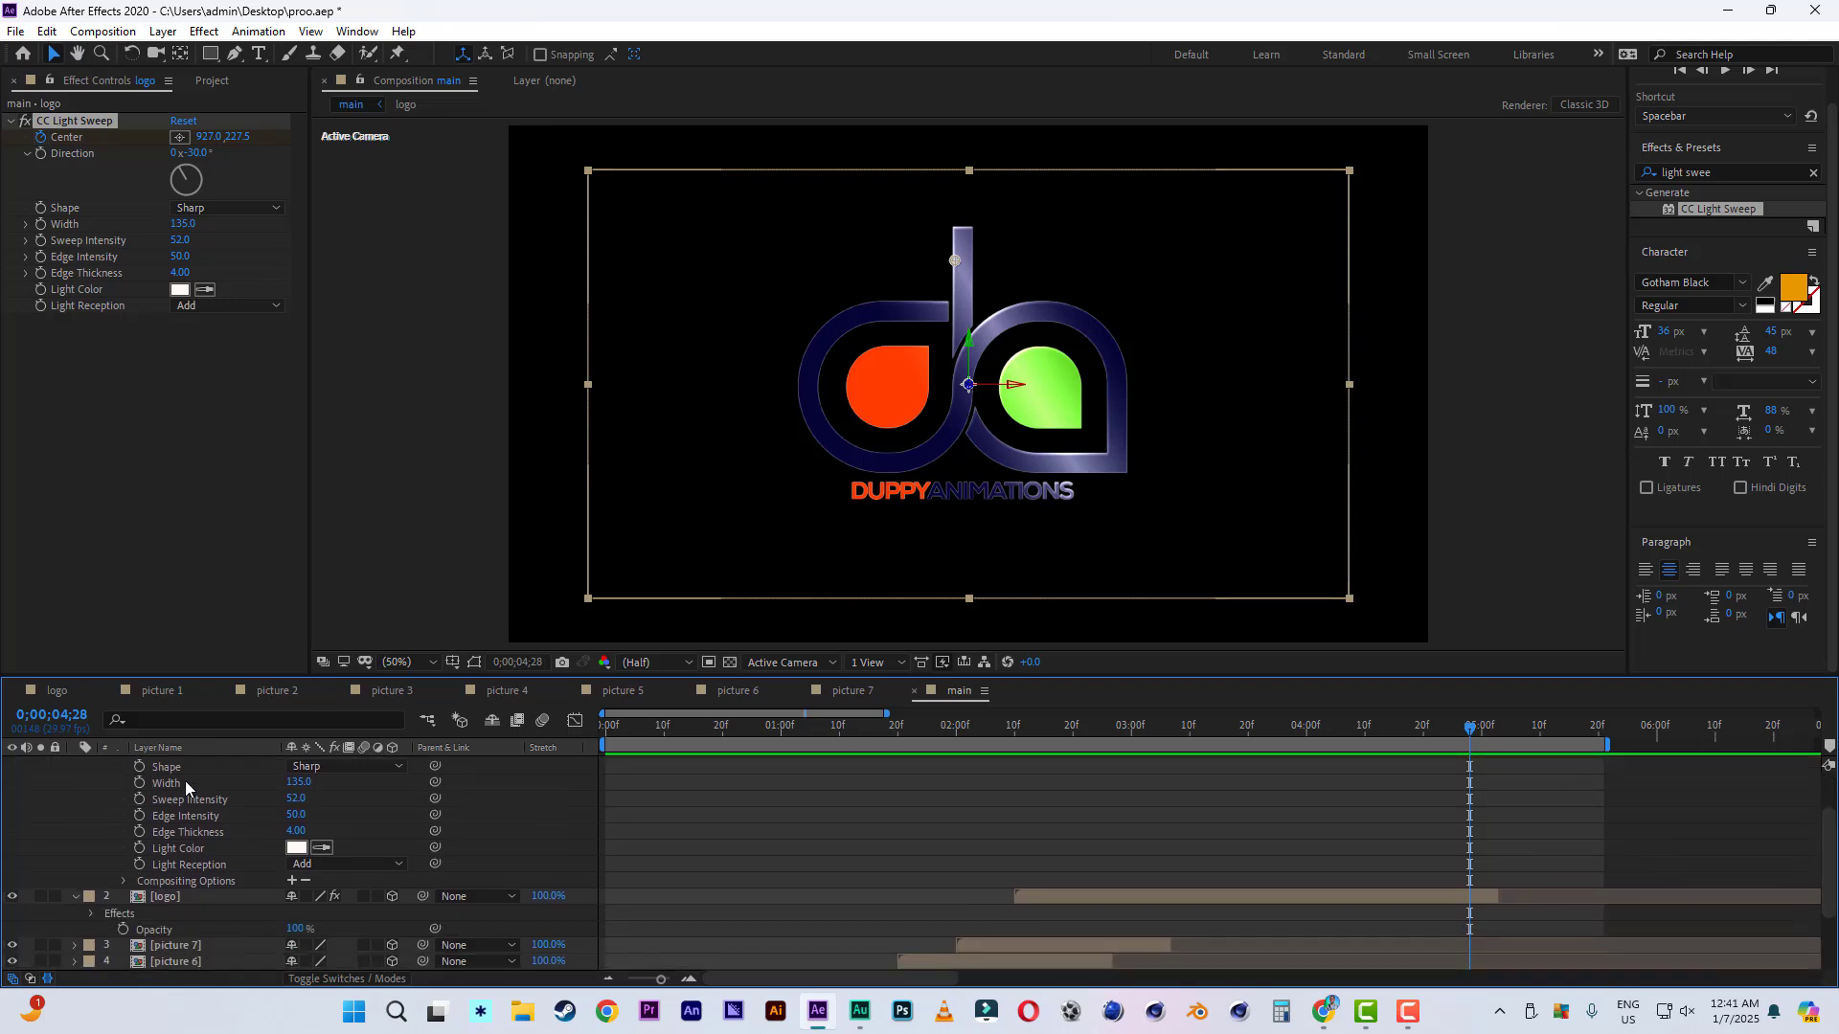
{"action": "scroll", "coordinate": [186, 779], "scroll_direction": "up", "scroll_amount": 3}
{"action": "left_click", "coordinate": [76, 764]}
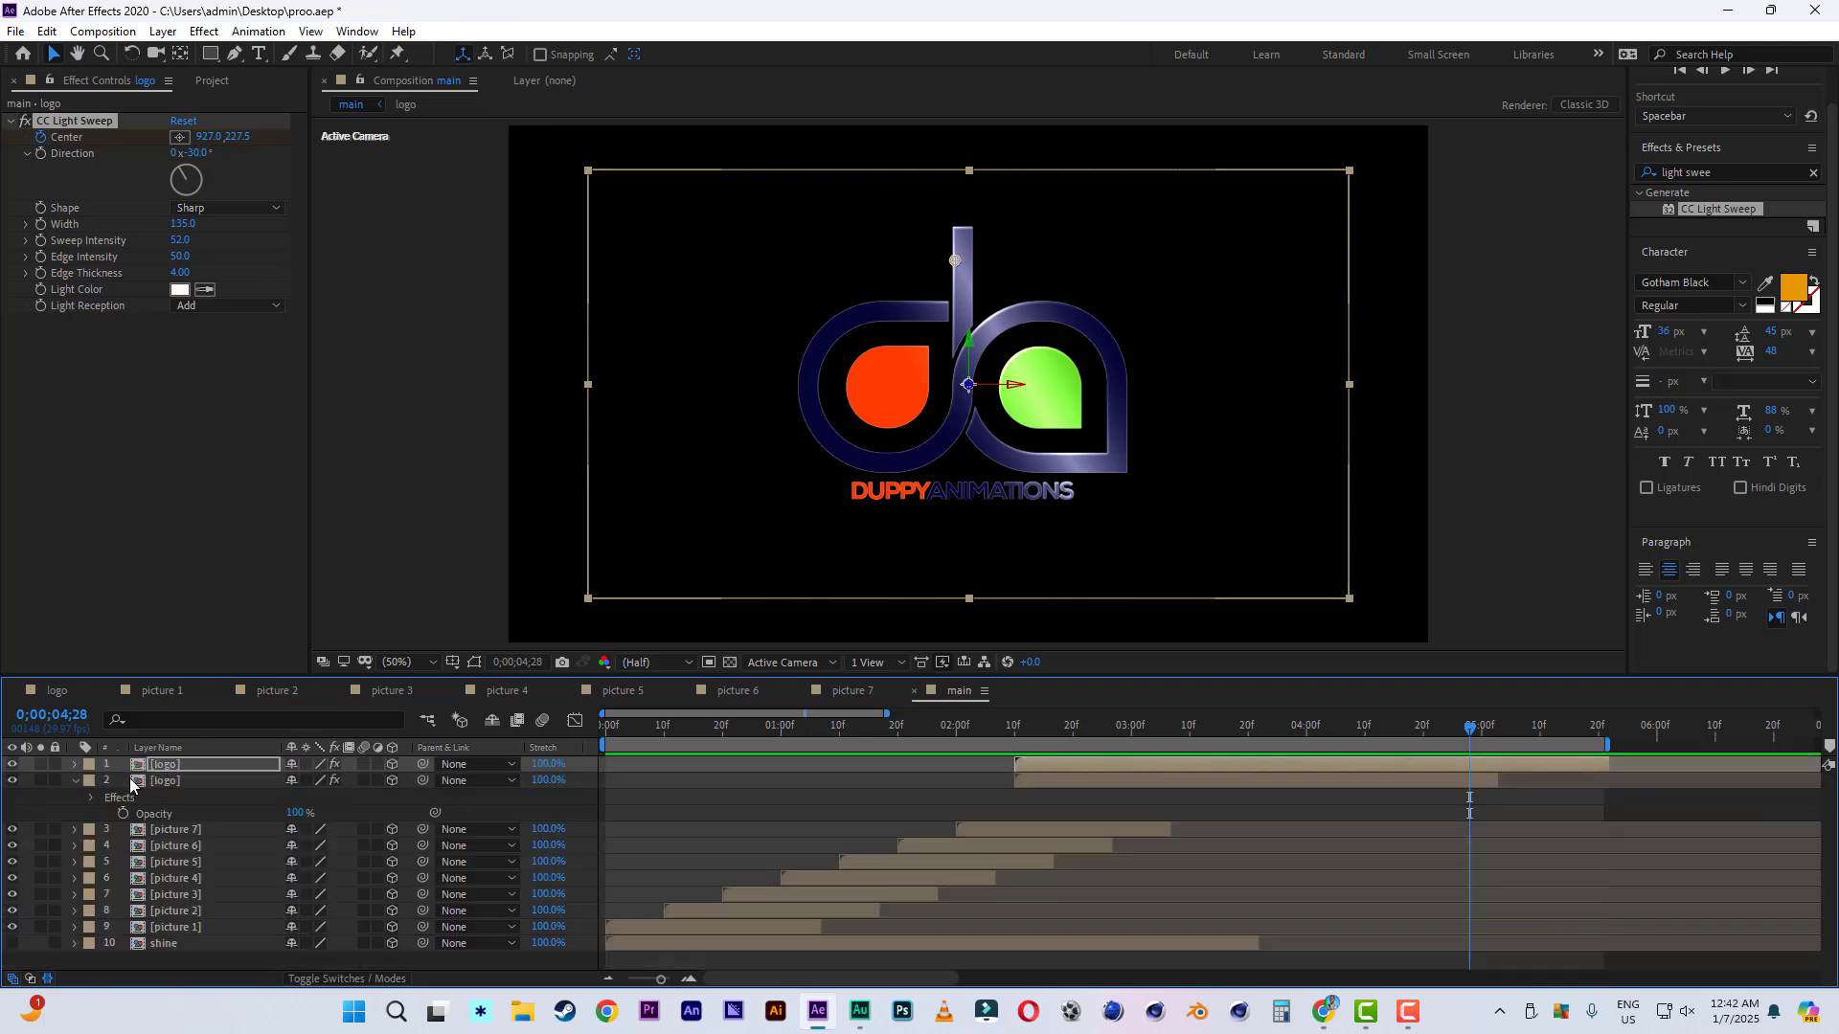
{"action": "left_click", "coordinate": [177, 781]}
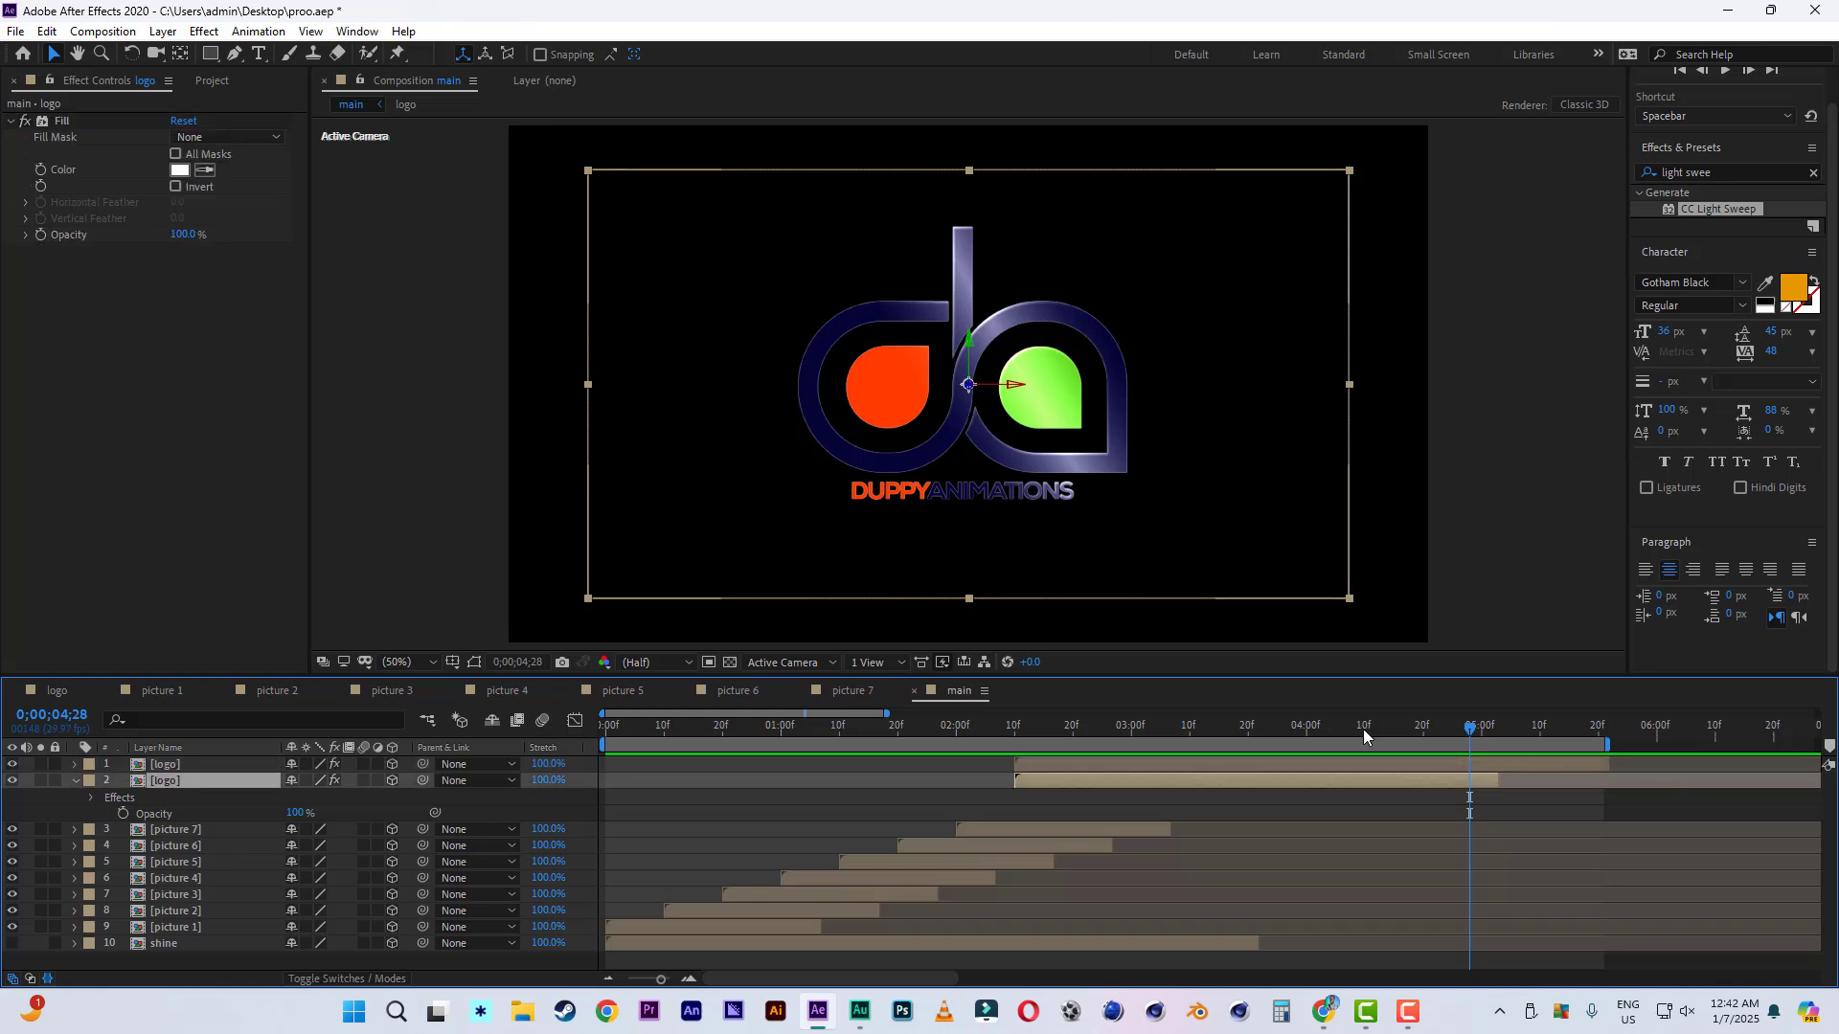
{"action": "mouse_move", "coordinate": [1287, 735]}
{"action": "left_mouse_down"}
{"action": "mouse_move", "coordinate": [1259, 736]}
{"action": "mouse_move", "coordinate": [1307, 735]}
{"action": "left_mouse_up"}
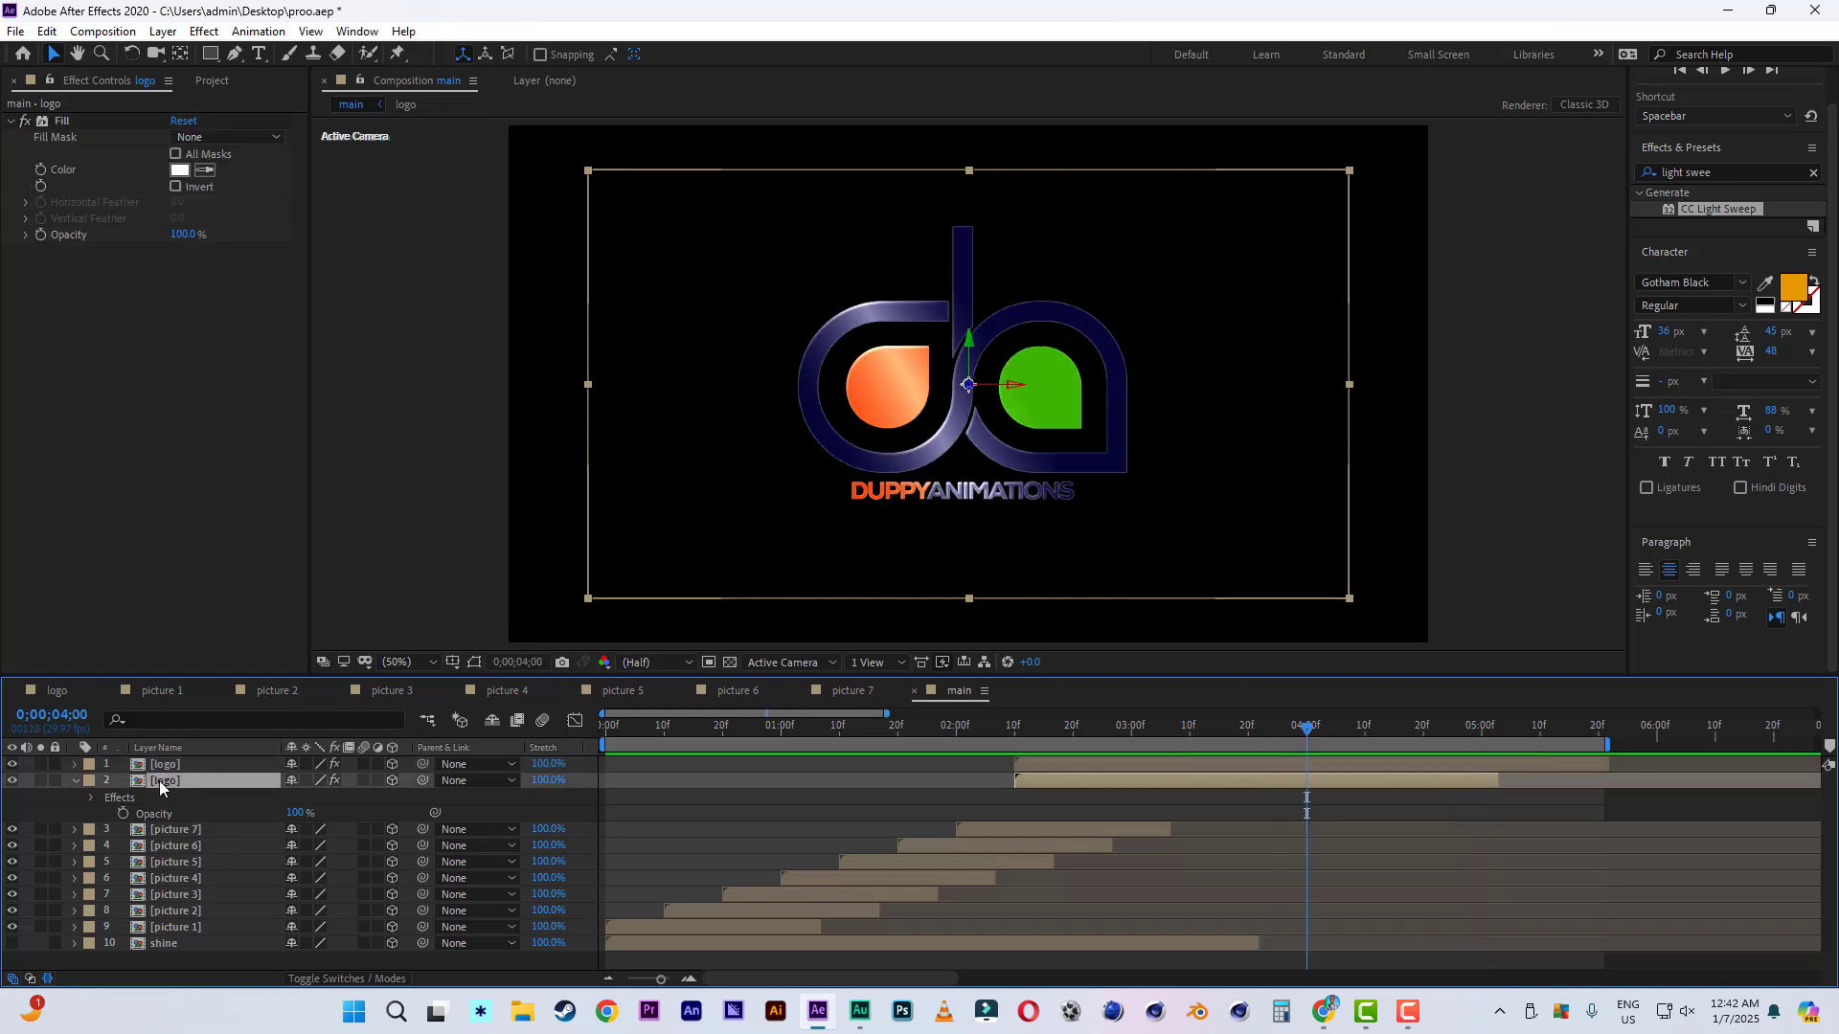
{"action": "left_click", "coordinate": [124, 814]}
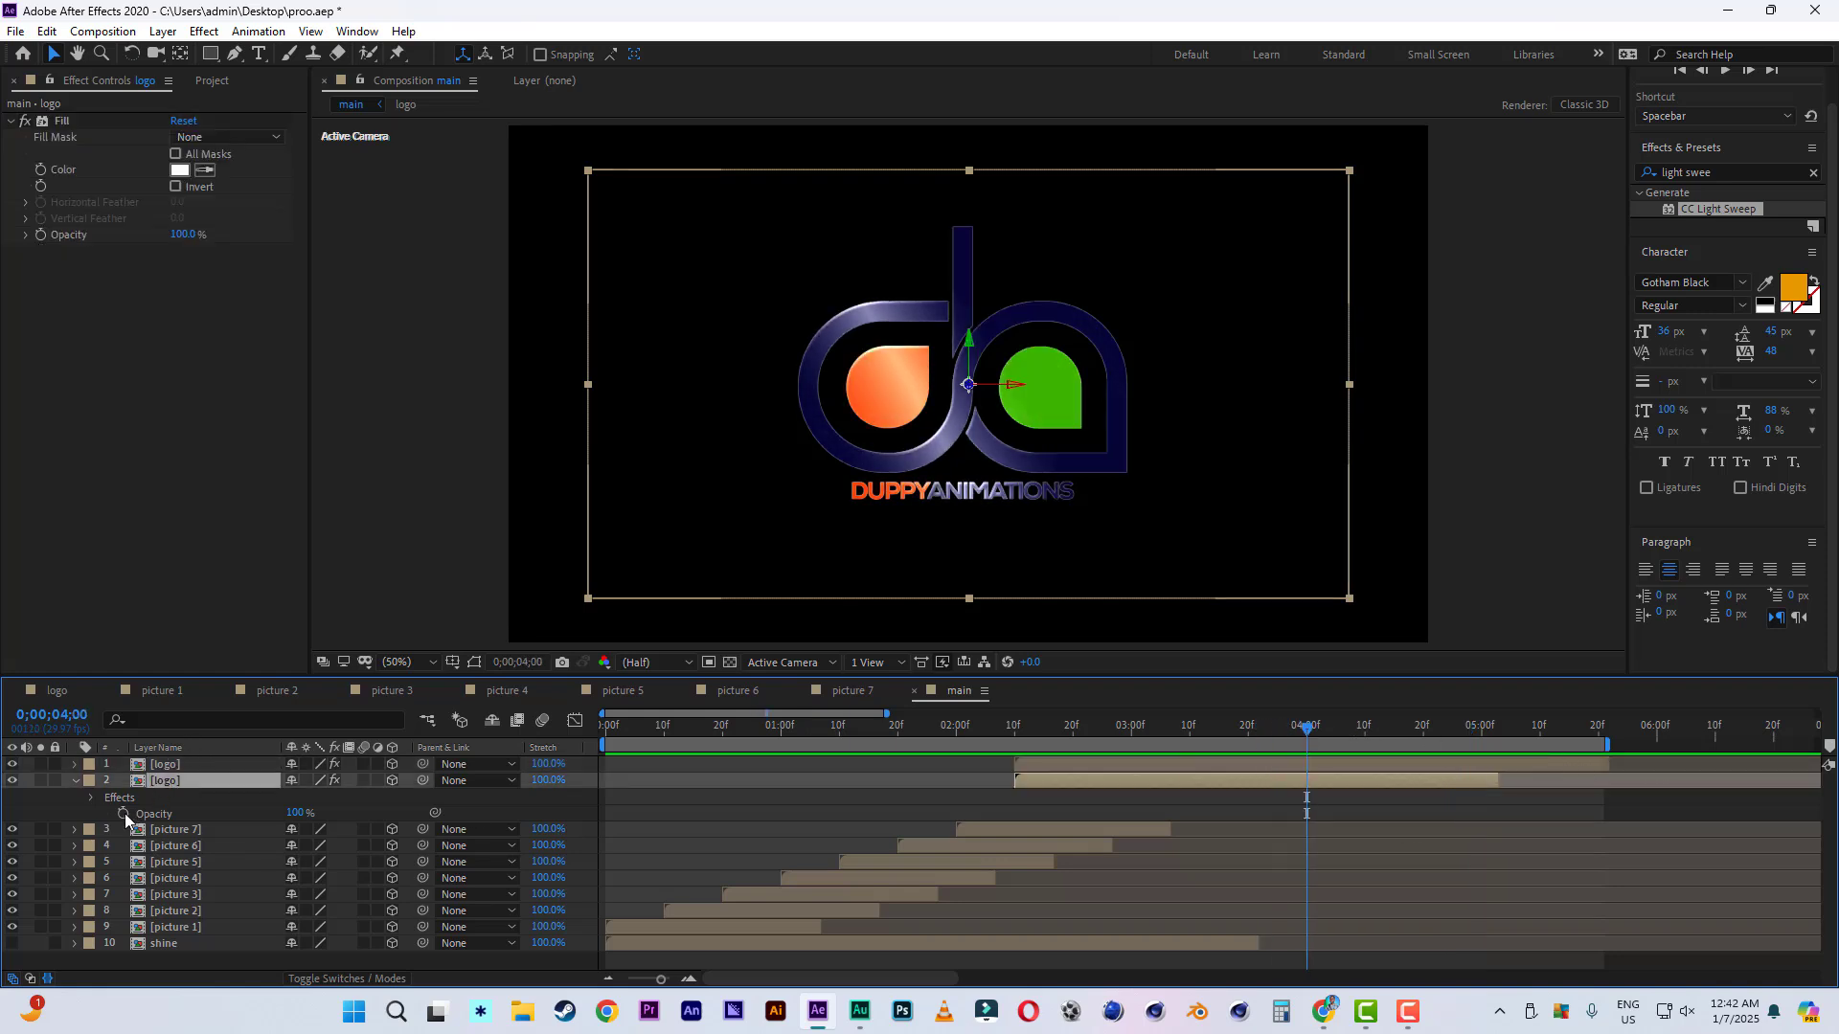
Keyframe the white-filled logo layer's opacity at 1% at 0;00;04;11 and preview the animation.
{"action": "left_click", "coordinate": [1370, 735]}
{"action": "left_click", "coordinate": [295, 813]}
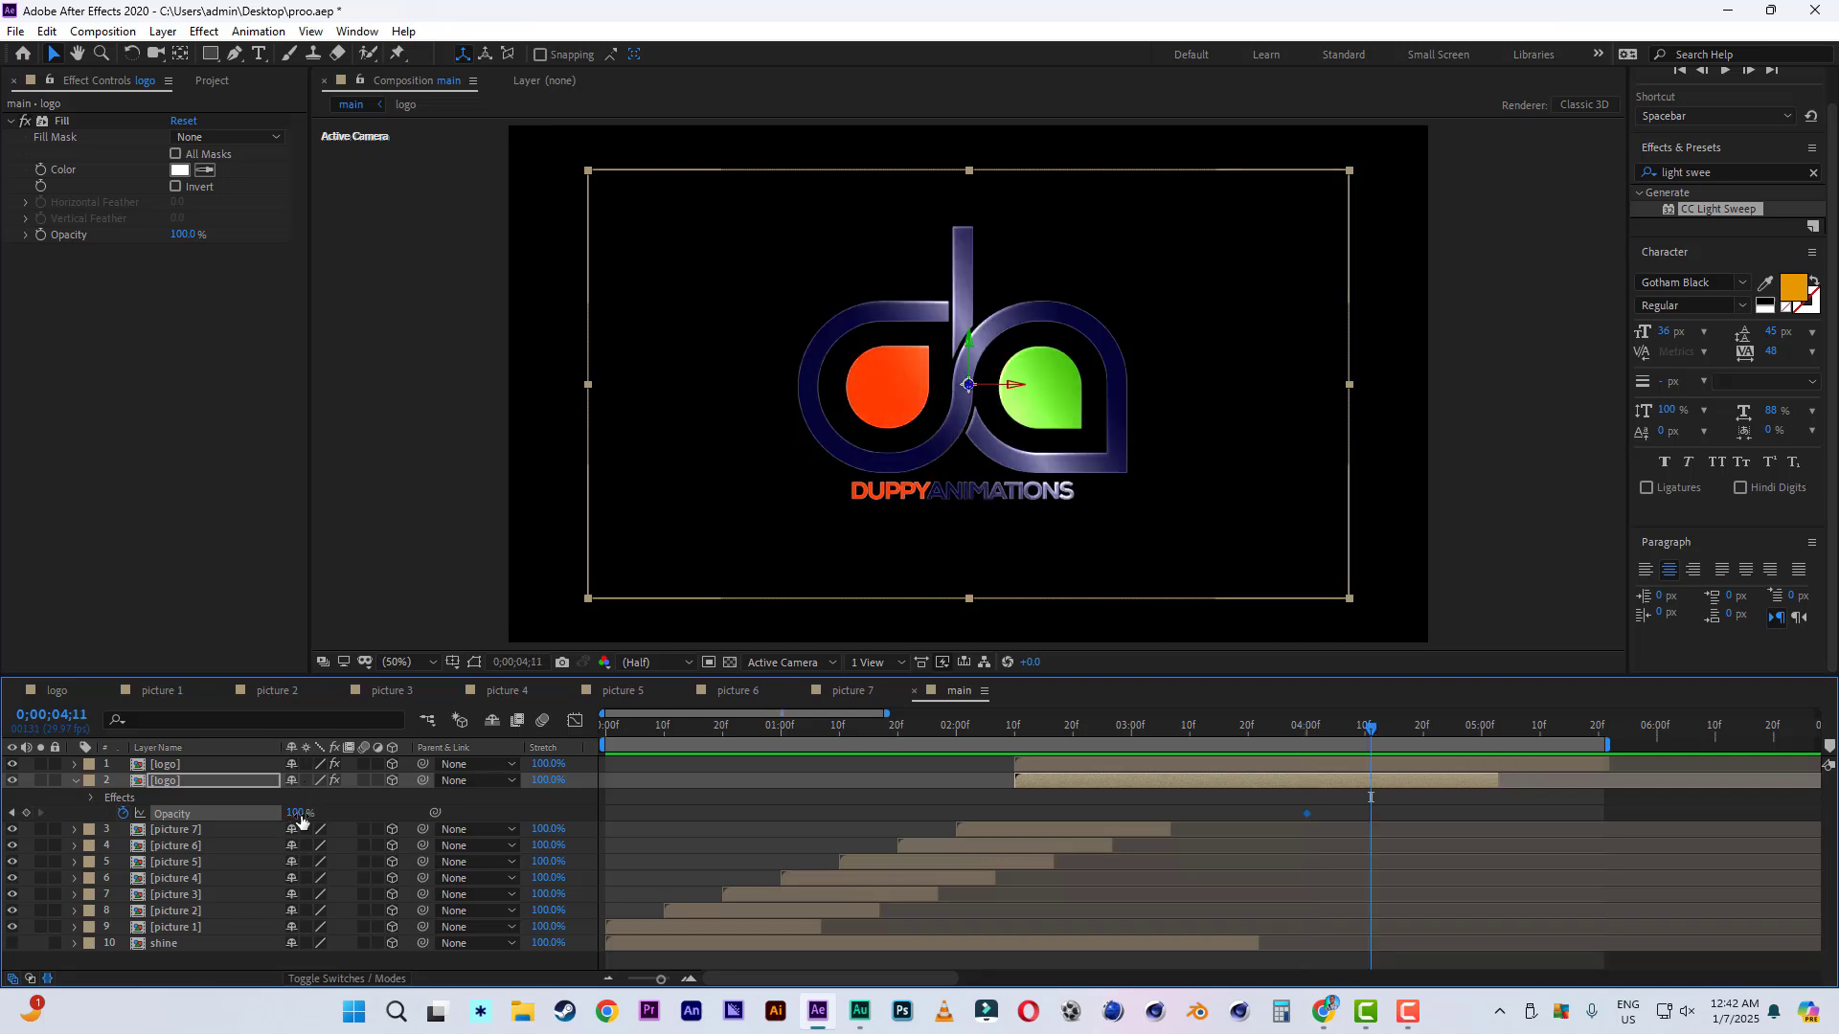
{"action": "type", "text": "1"}
{"action": "key", "text": "Return"}
{"action": "key", "text": "space"}
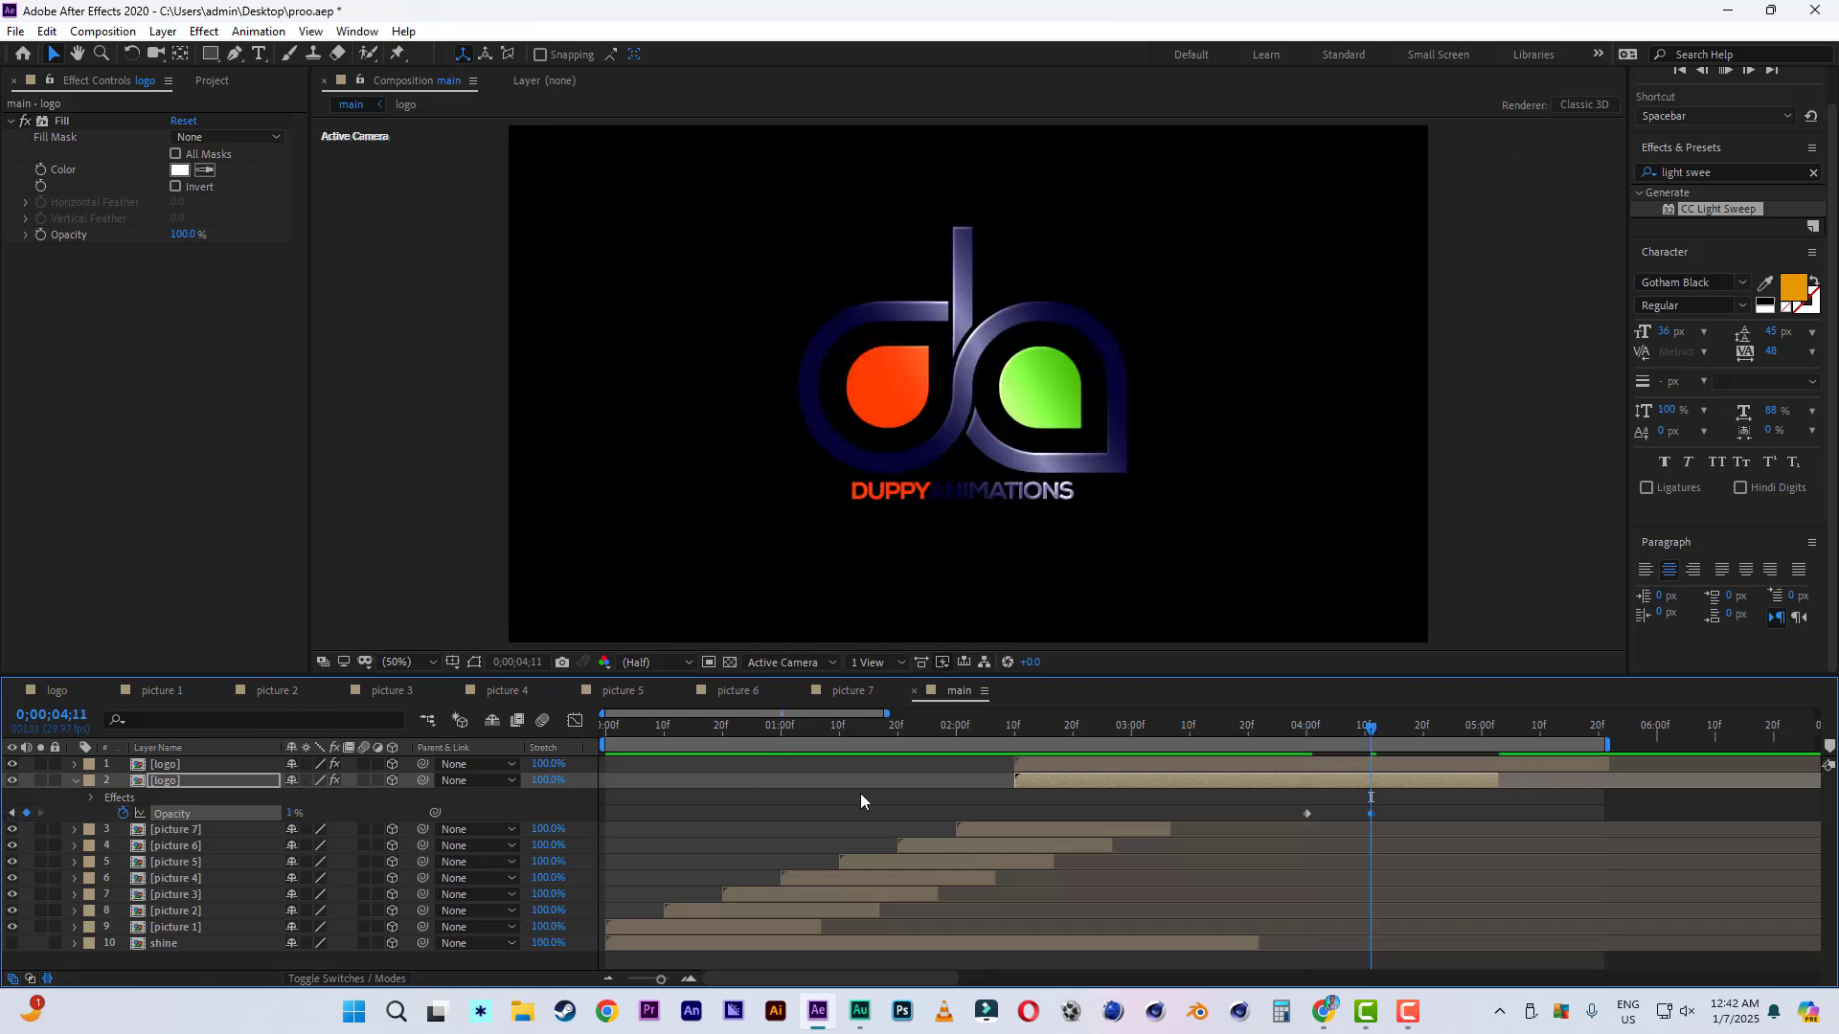